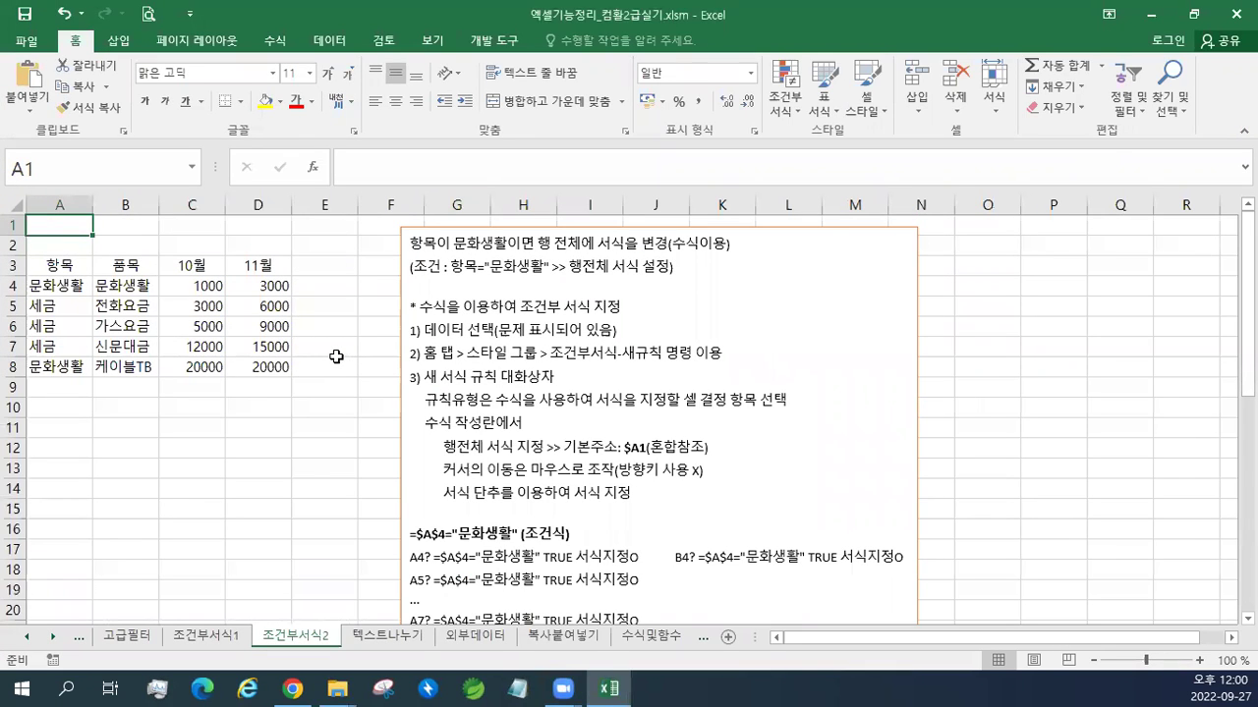
Step: Examine the note's whole-row formatting task for 문화생활 and compare it with the single-column 제수당 data on sheet 조건부서식1
{"action": "scroll", "coordinate": [336, 357], "scroll_direction": "up", "scroll_amount": 3, "text": "ctrl"}
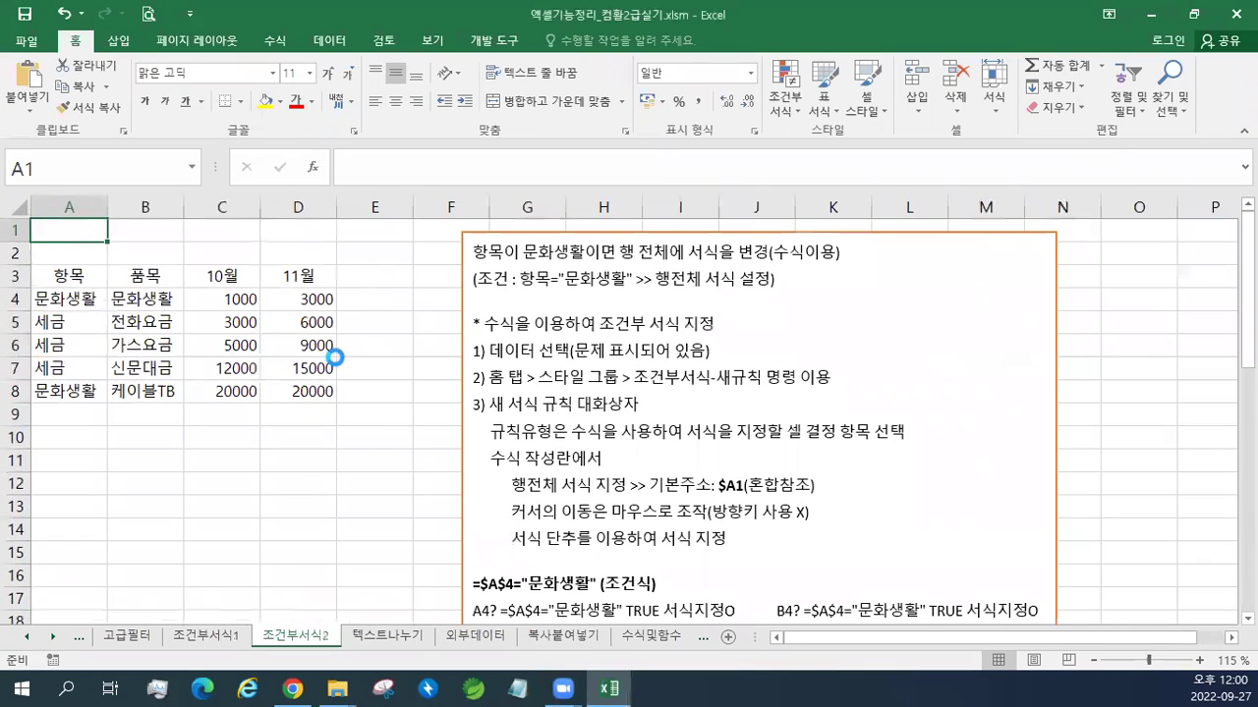
{"action": "scroll", "coordinate": [336, 356], "scroll_direction": "up", "scroll_amount": 1, "text": "ctrl"}
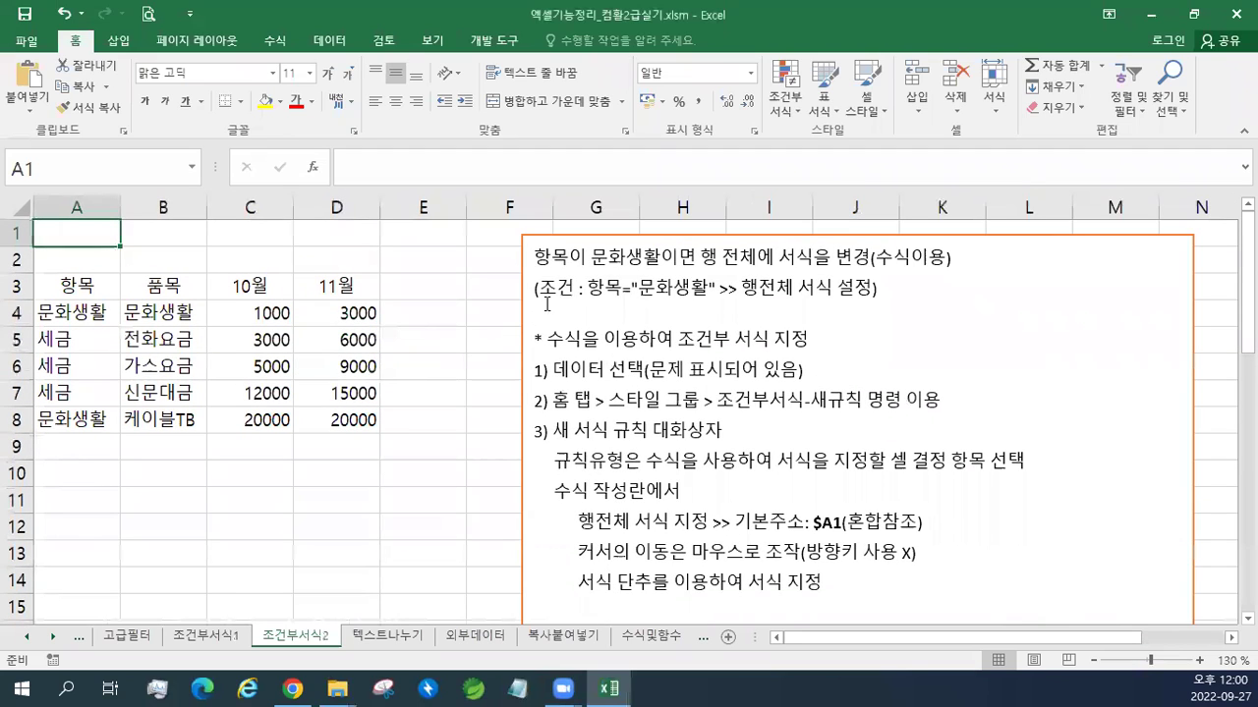
{"action": "left_click_drag", "start_coordinate": [542, 253], "coordinate": [874, 261]}
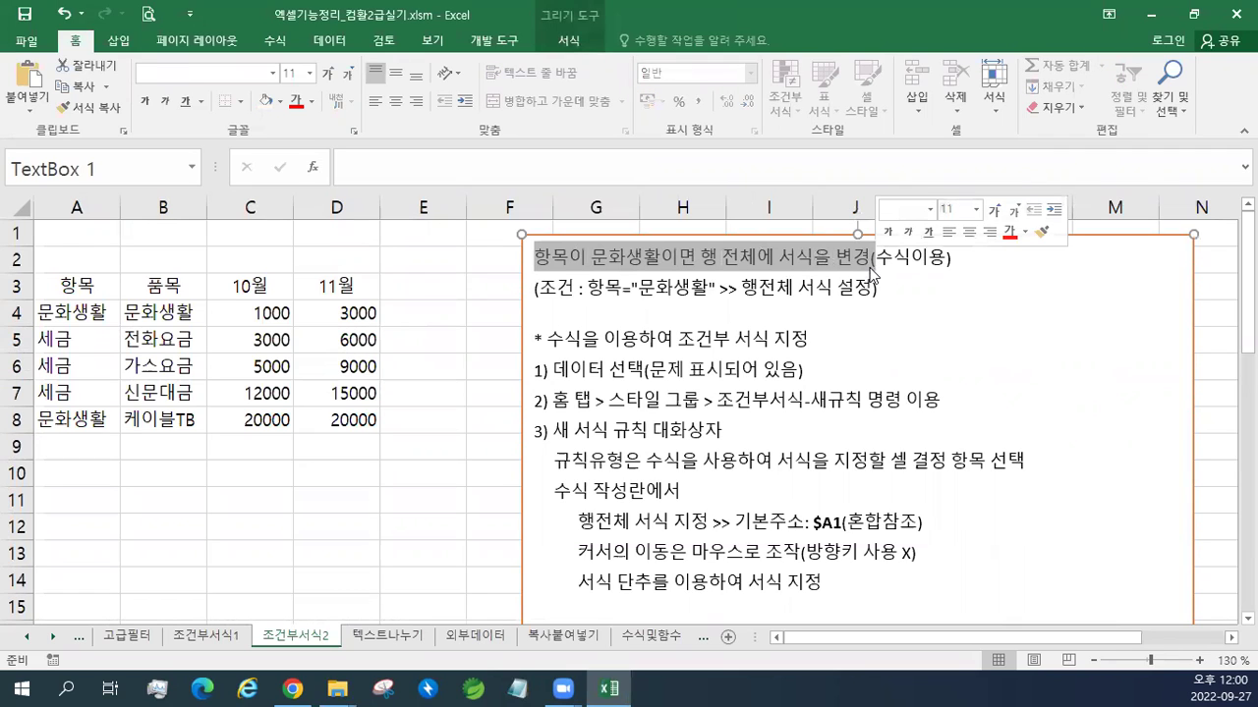
{"action": "left_click", "coordinate": [870, 261]}
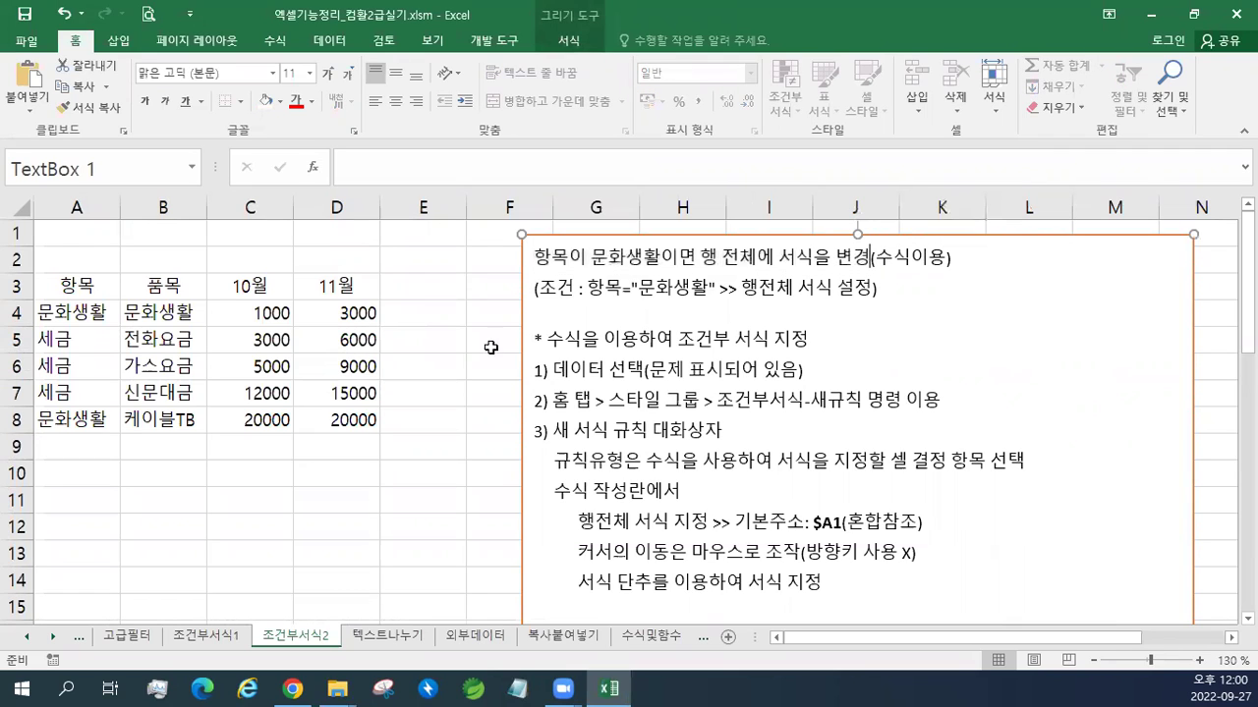
{"action": "left_click", "coordinate": [79, 286]}
{"action": "left_click_drag", "start_coordinate": [76, 312], "coordinate": [364, 314]}
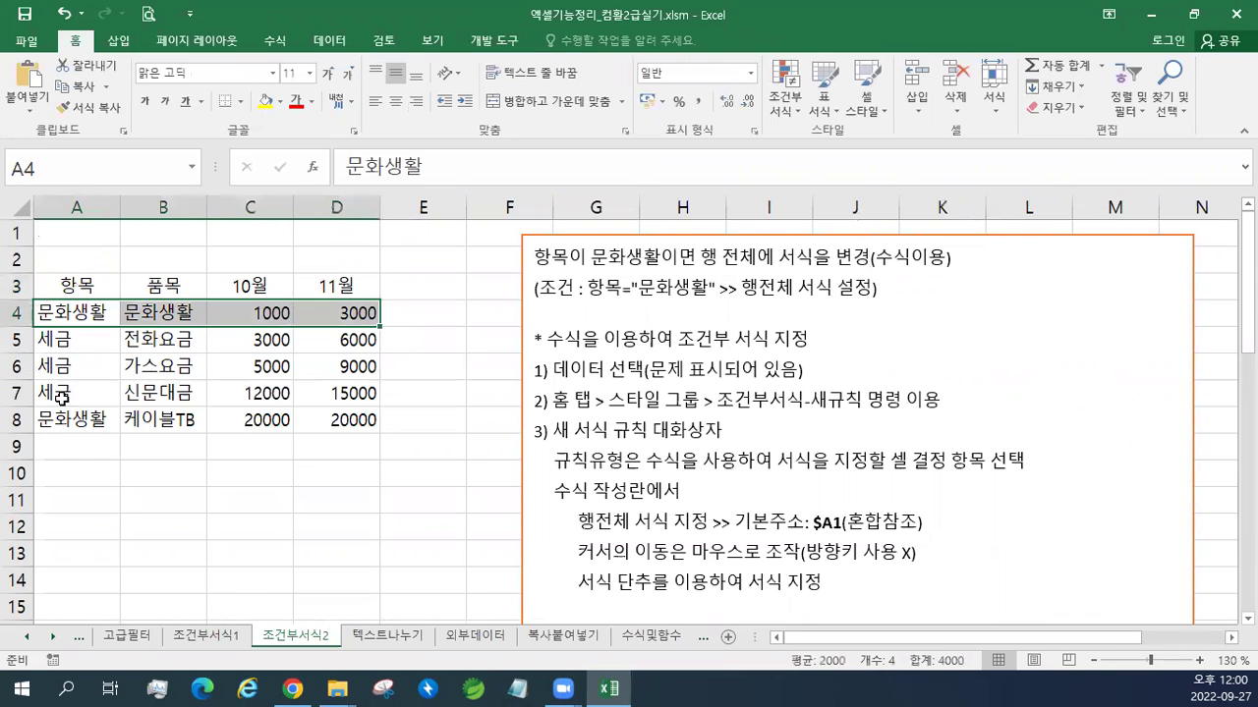
{"action": "left_click", "coordinate": [206, 636]}
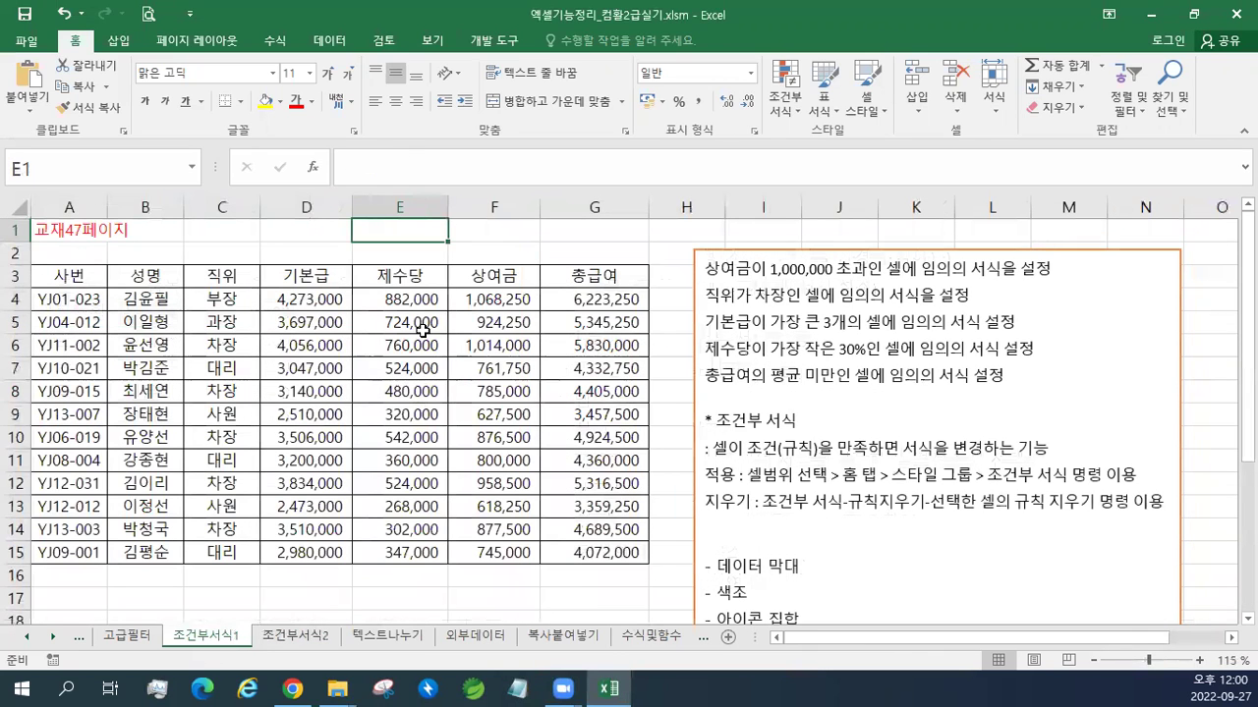
{"action": "left_click_drag", "start_coordinate": [408, 303], "coordinate": [417, 549]}
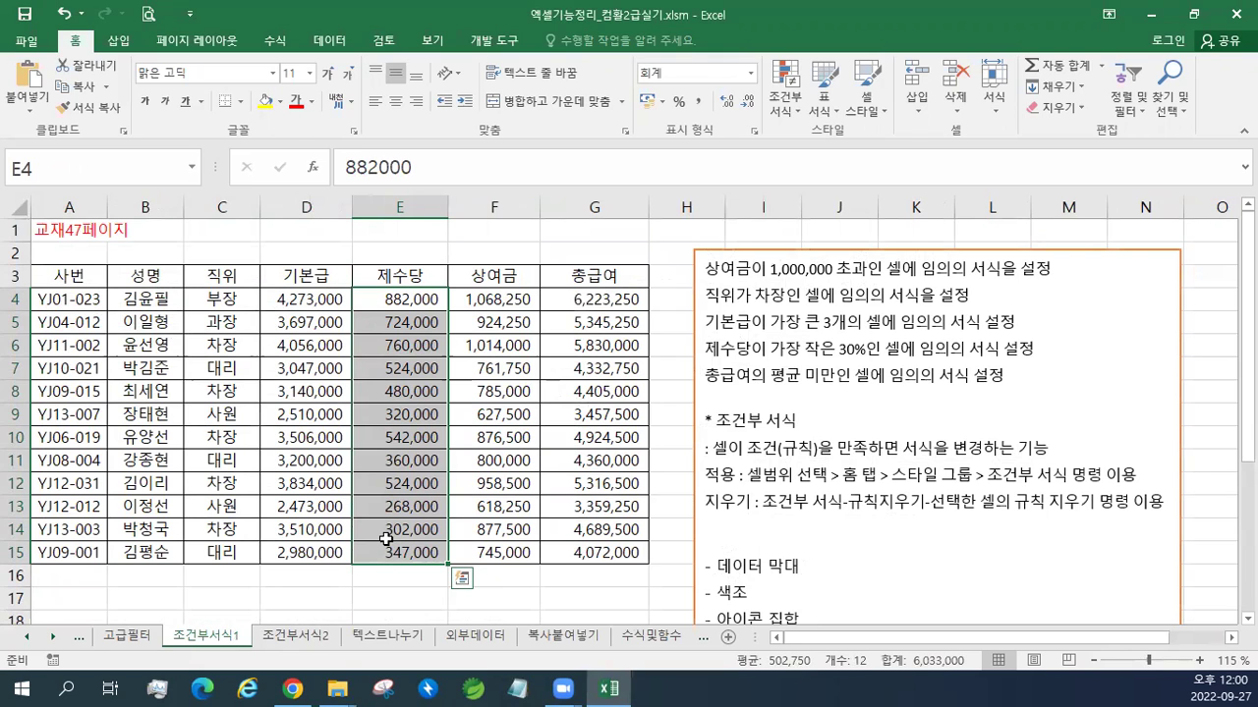
{"action": "left_click", "coordinate": [304, 637]}
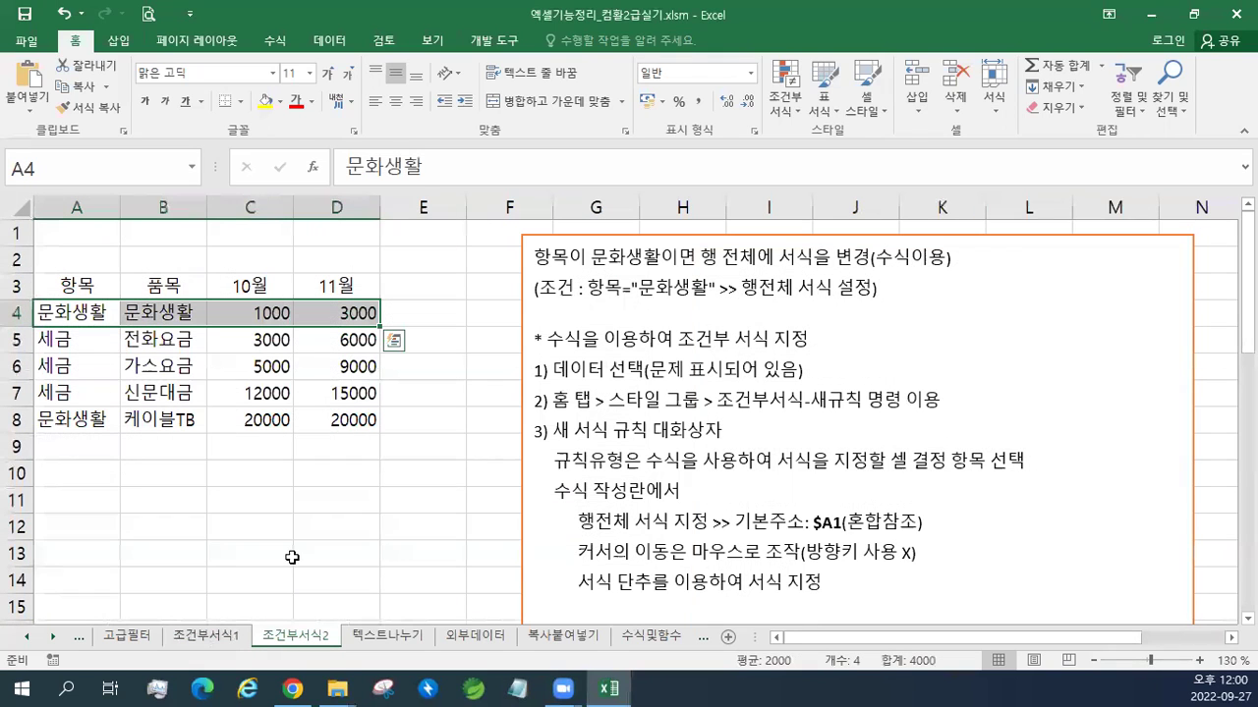
Step: Examine the data rows in A4:D8, the preset conditional formatting rule types, and the note's 수식이용 requirement
{"action": "left_click_drag", "start_coordinate": [84, 308], "coordinate": [321, 315]}
{"action": "left_click_drag", "start_coordinate": [96, 344], "coordinate": [315, 341]}
{"action": "left_click_drag", "start_coordinate": [108, 364], "coordinate": [373, 366]}
{"action": "left_click_drag", "start_coordinate": [110, 398], "coordinate": [325, 392]}
{"action": "left_click_drag", "start_coordinate": [89, 423], "coordinate": [324, 415]}
{"action": "left_click_drag", "start_coordinate": [91, 317], "coordinate": [334, 315]}
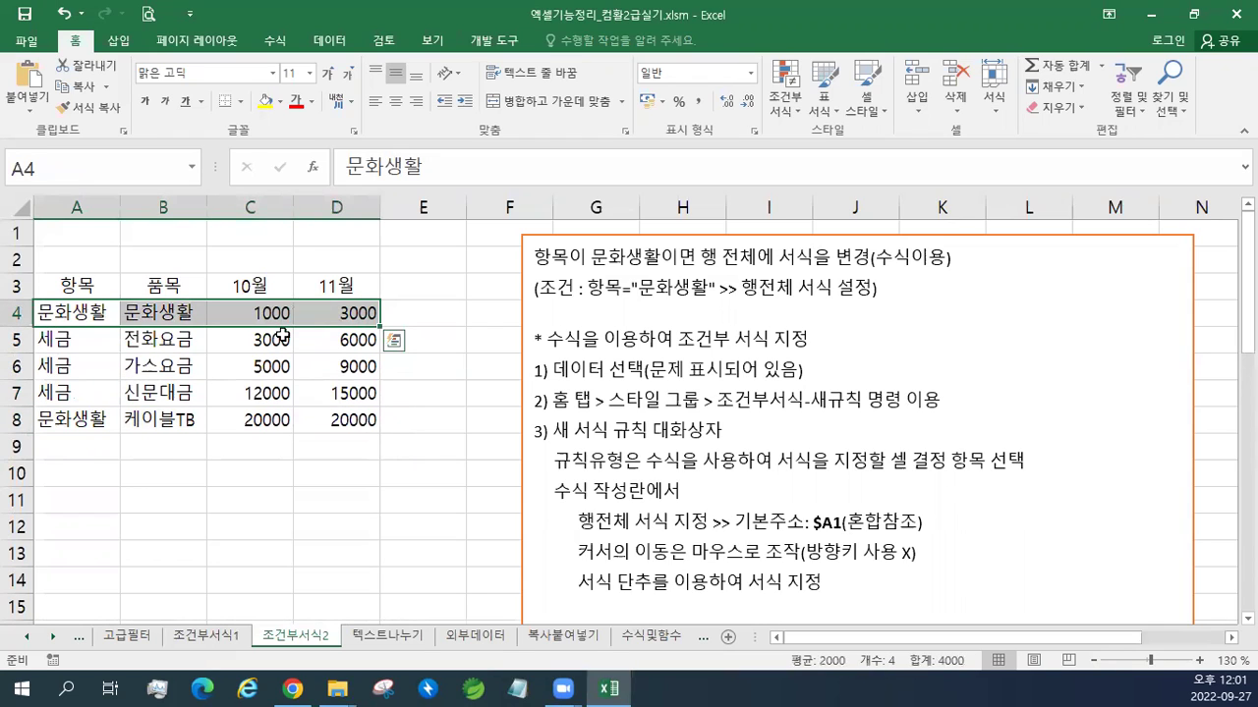
{"action": "left_click", "coordinate": [218, 385]}
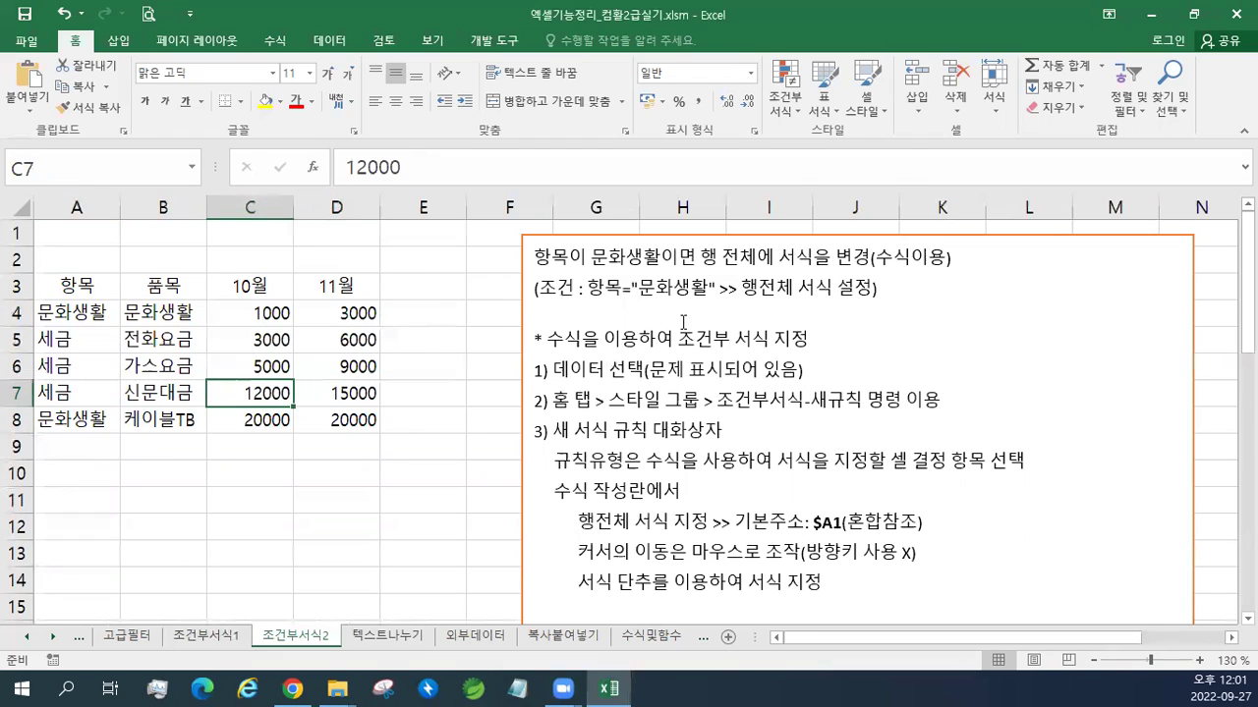
{"action": "left_click", "coordinate": [786, 102]}
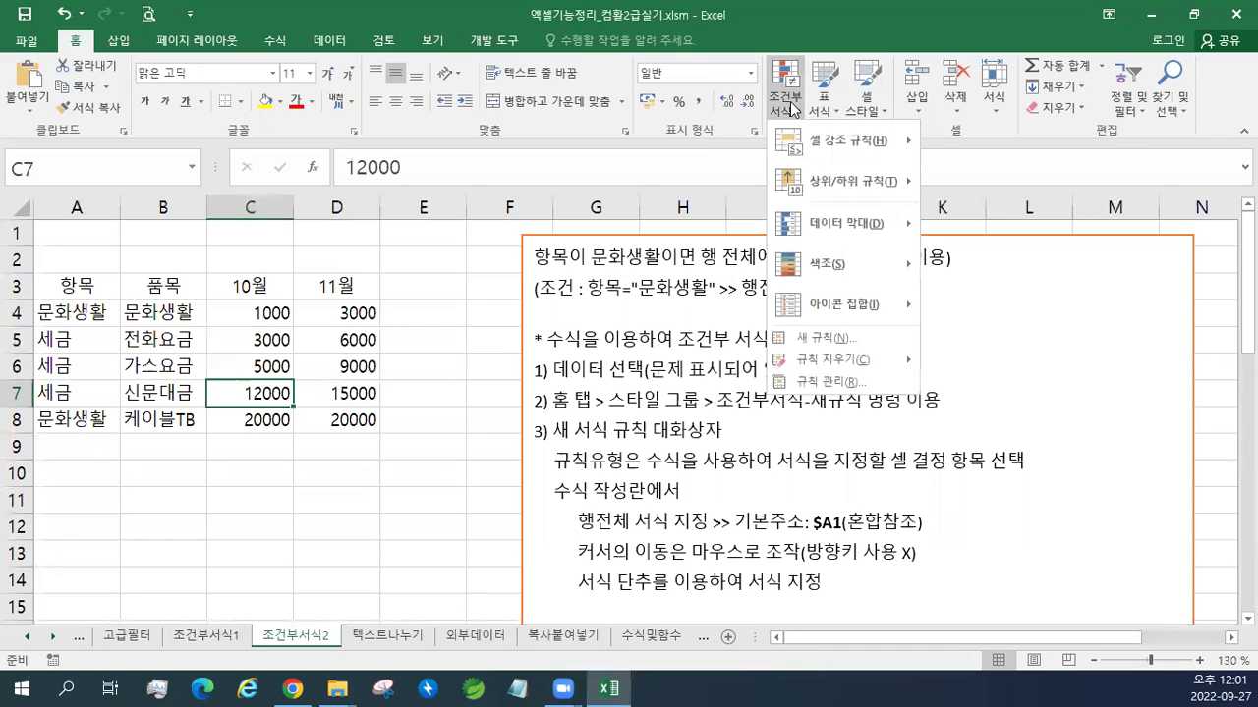
{"action": "mouse_move", "coordinate": [804, 147]}
{"action": "mouse_move", "coordinate": [813, 189]}
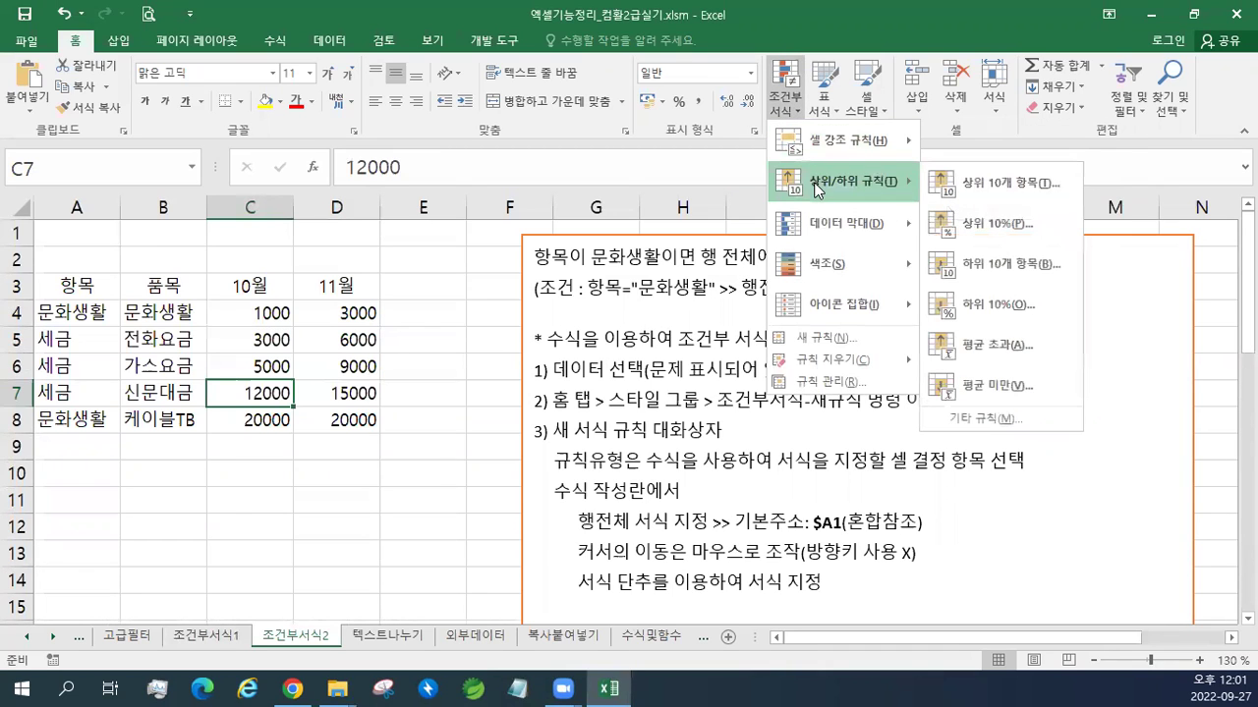
{"action": "left_click", "coordinate": [764, 256]}
{"action": "left_click_drag", "start_coordinate": [876, 258], "coordinate": [909, 258]}
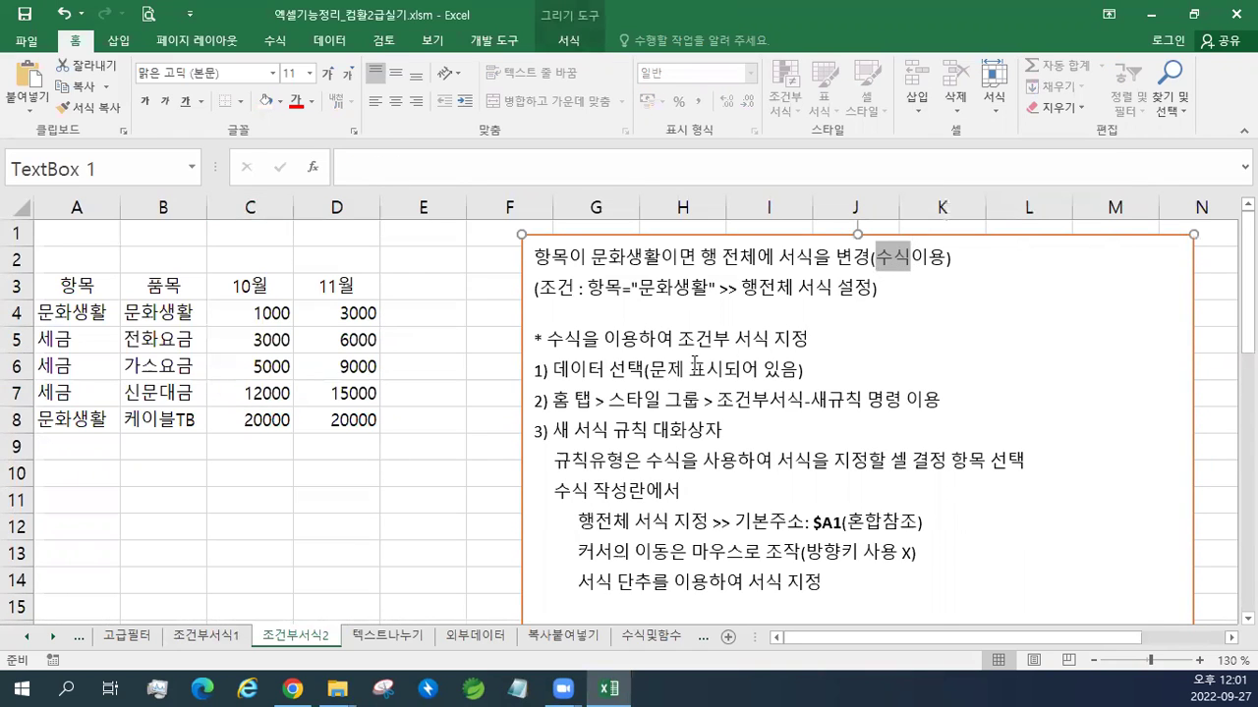
Step: Start a new conditional formatting rule for A4:D8 that uses a formula to determine which cells to format
{"action": "left_click", "coordinate": [79, 286]}
{"action": "left_click_drag", "start_coordinate": [79, 286], "coordinate": [265, 368]}
{"action": "left_click_drag", "start_coordinate": [90, 312], "coordinate": [321, 415]}
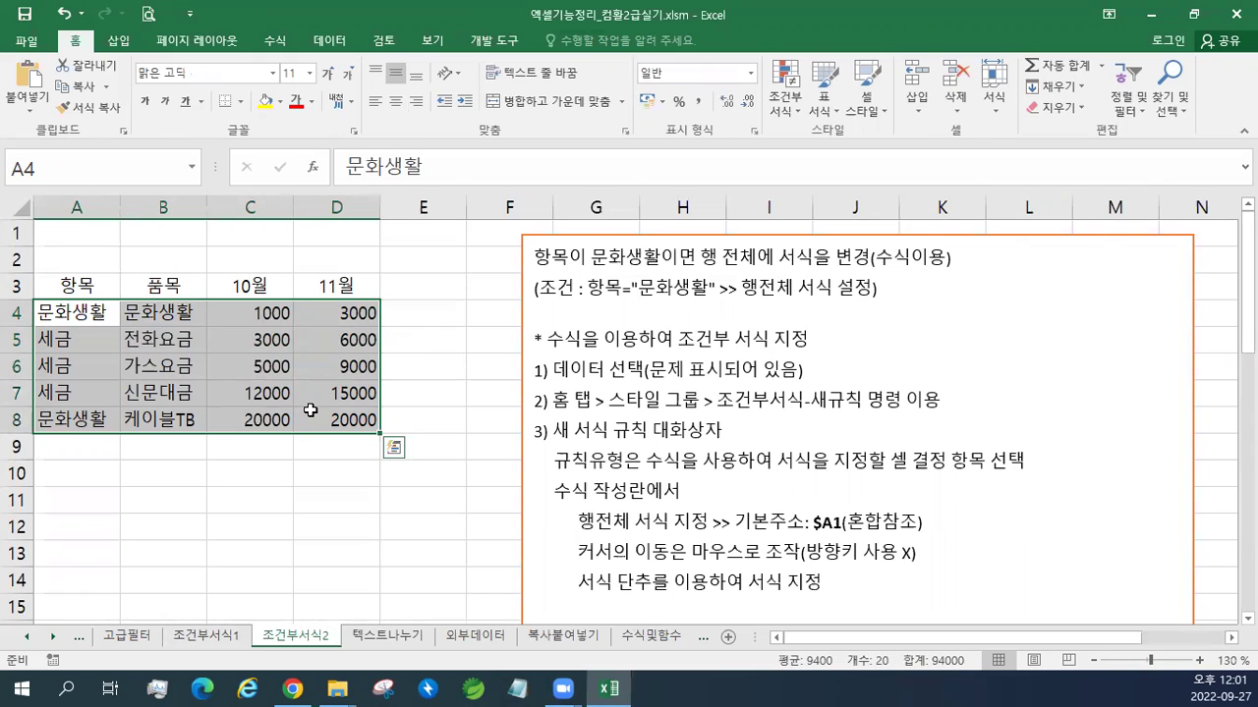
{"action": "left_click_drag", "start_coordinate": [98, 315], "coordinate": [329, 414]}
{"action": "left_click", "coordinate": [775, 115]}
{"action": "mouse_move", "coordinate": [804, 151]}
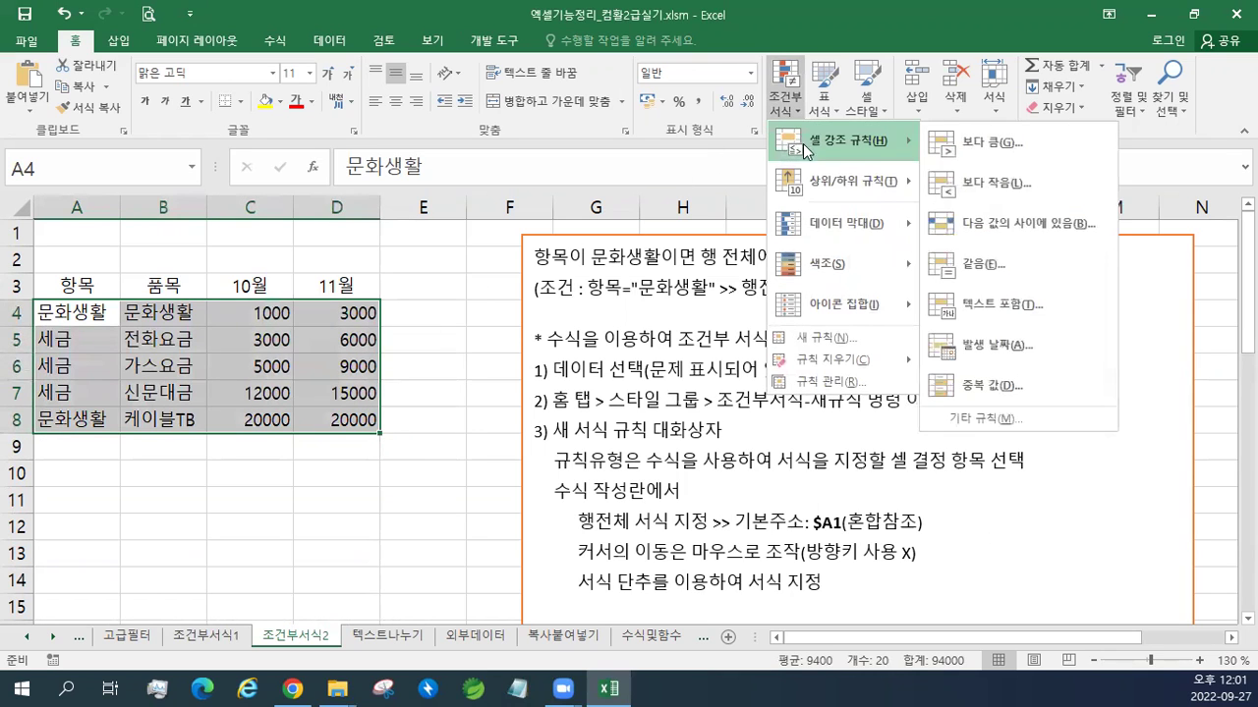
{"action": "left_click", "coordinate": [814, 344]}
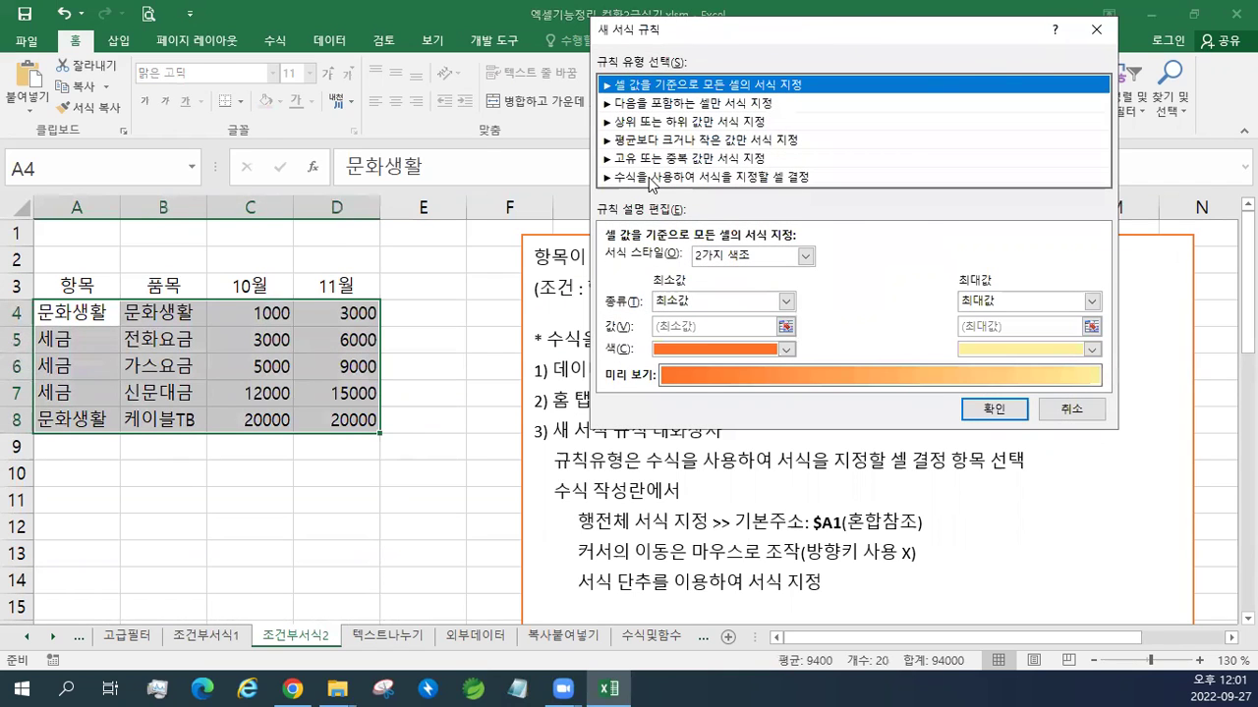
{"action": "left_click", "coordinate": [650, 179]}
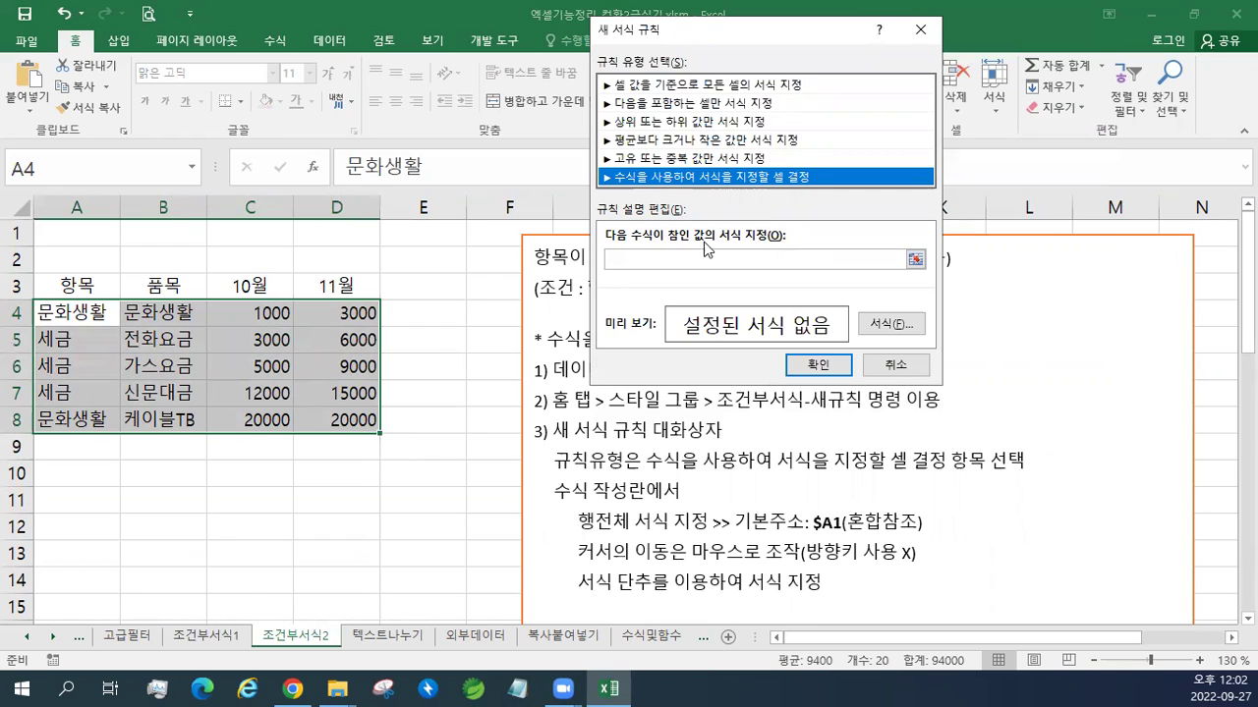
Step: Enter the rule formula =$A$4="문화생활", referencing cell A4 as an absolute address
{"action": "left_click", "coordinate": [637, 260]}
{"action": "type", "text": "="}
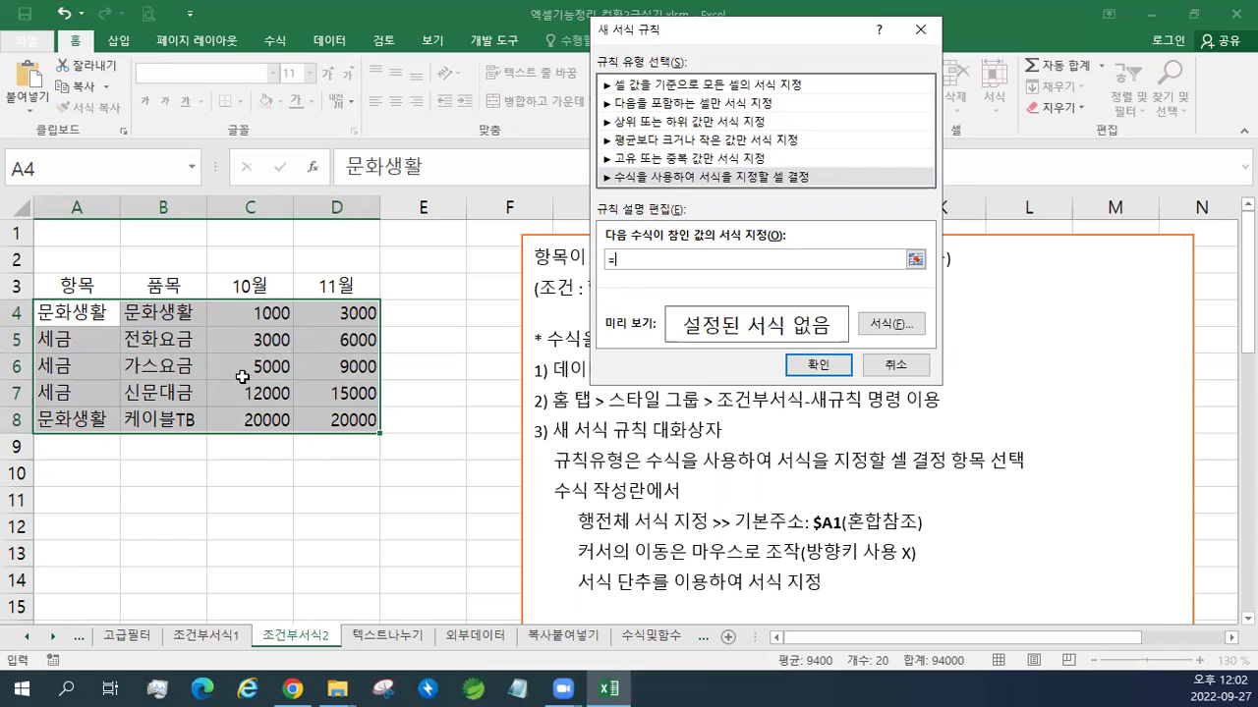
{"action": "left_click", "coordinate": [75, 312]}
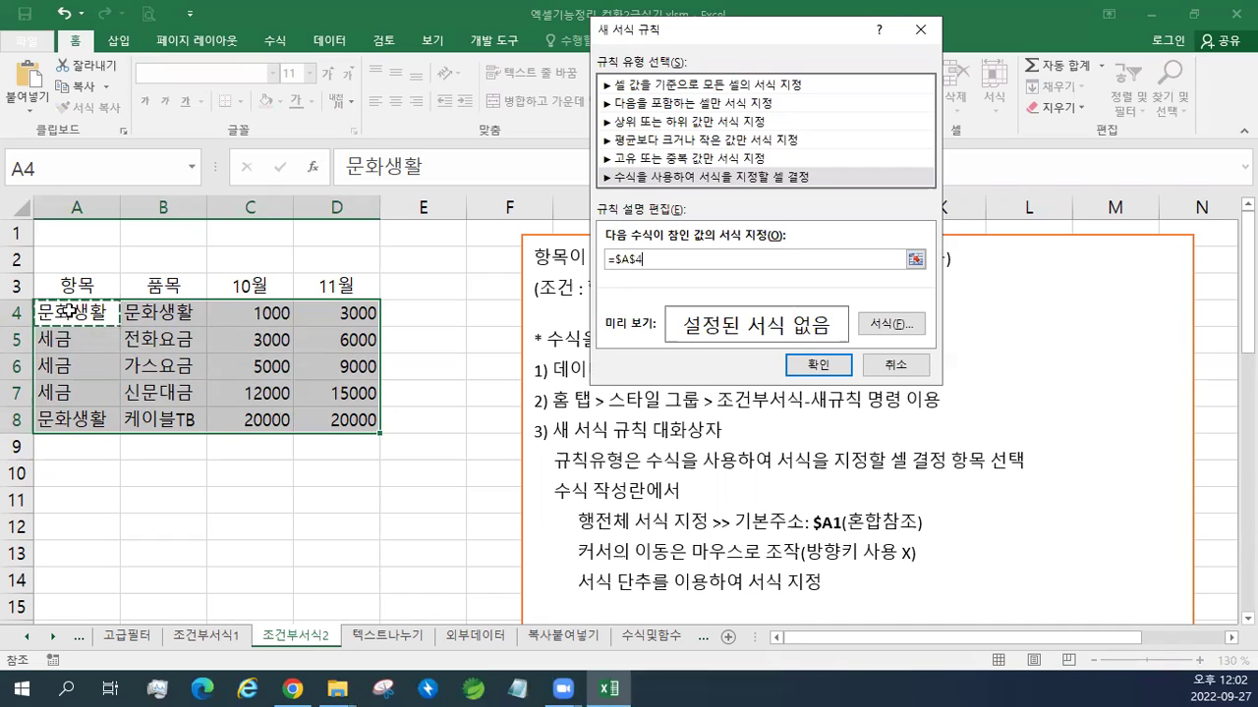
{"action": "type", "text": "="}
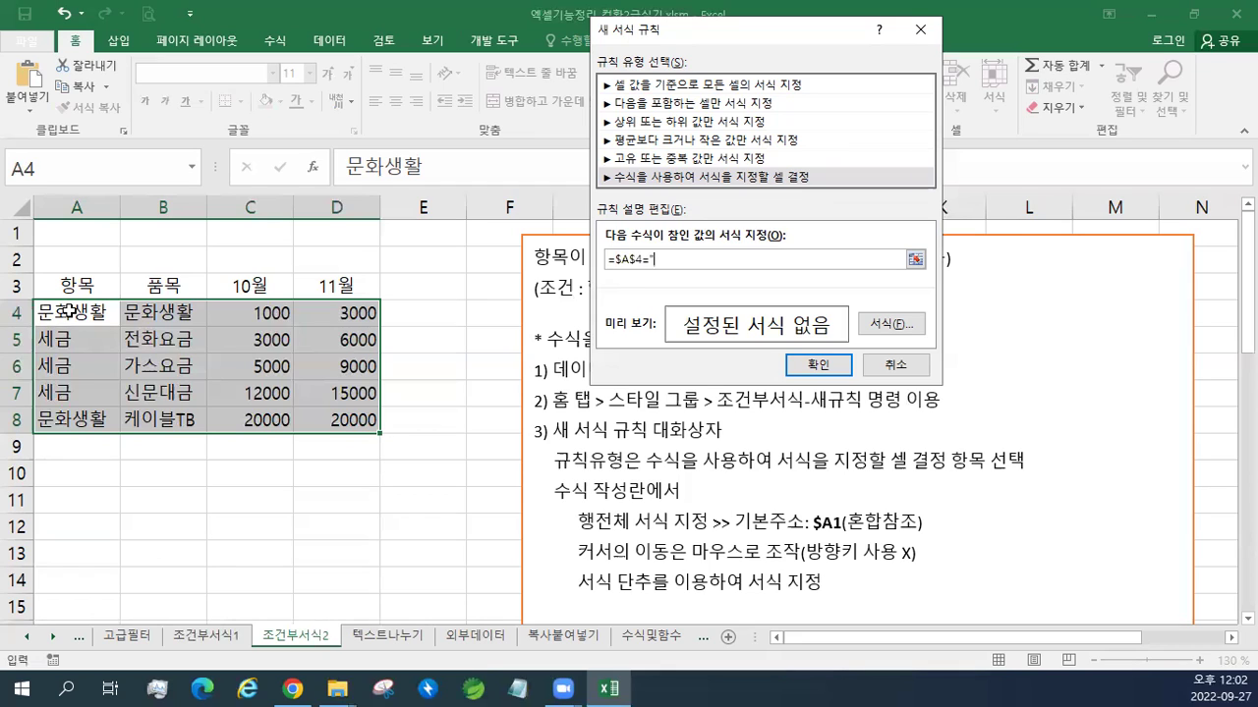
{"action": "type", "text": "\"문화생활"}
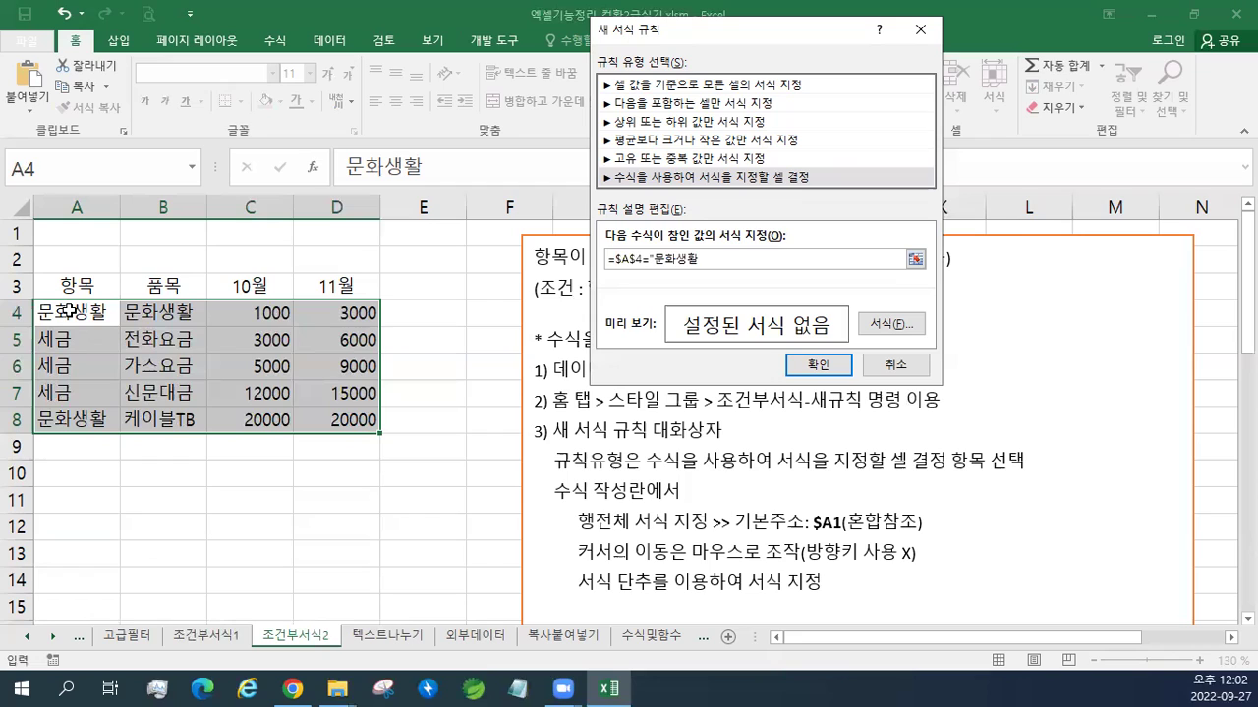
Step: Set the rule's font format to bold italic (굵은 기울임꼴) in standard red with a double underline (이중 실선)
{"action": "left_click", "coordinate": [891, 328]}
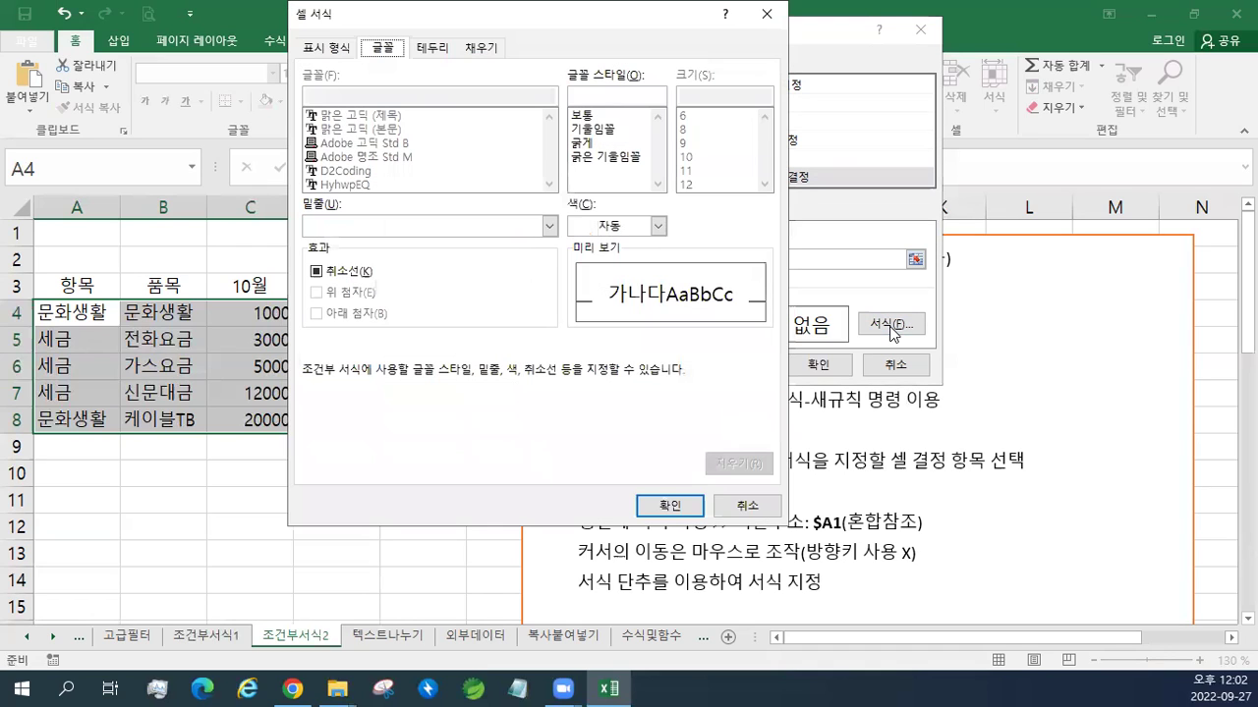
{"action": "left_click_drag", "start_coordinate": [580, 15], "coordinate": [598, 28]}
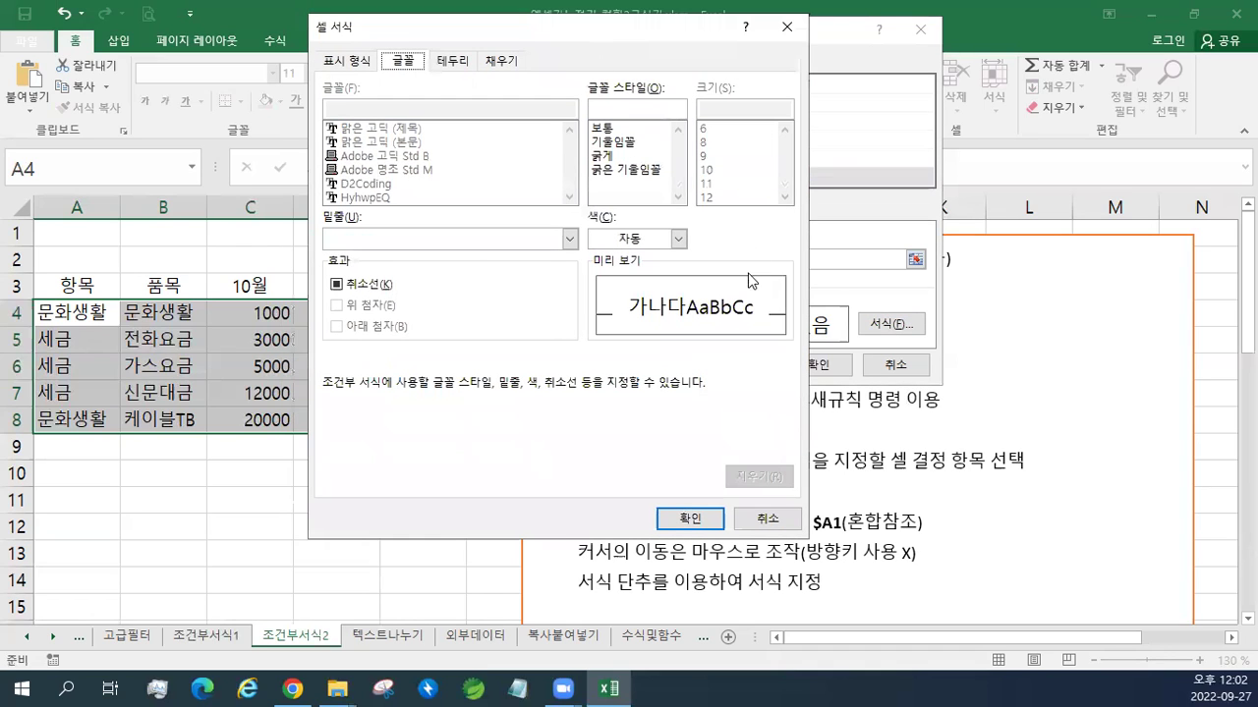
{"action": "left_click", "coordinate": [501, 61]}
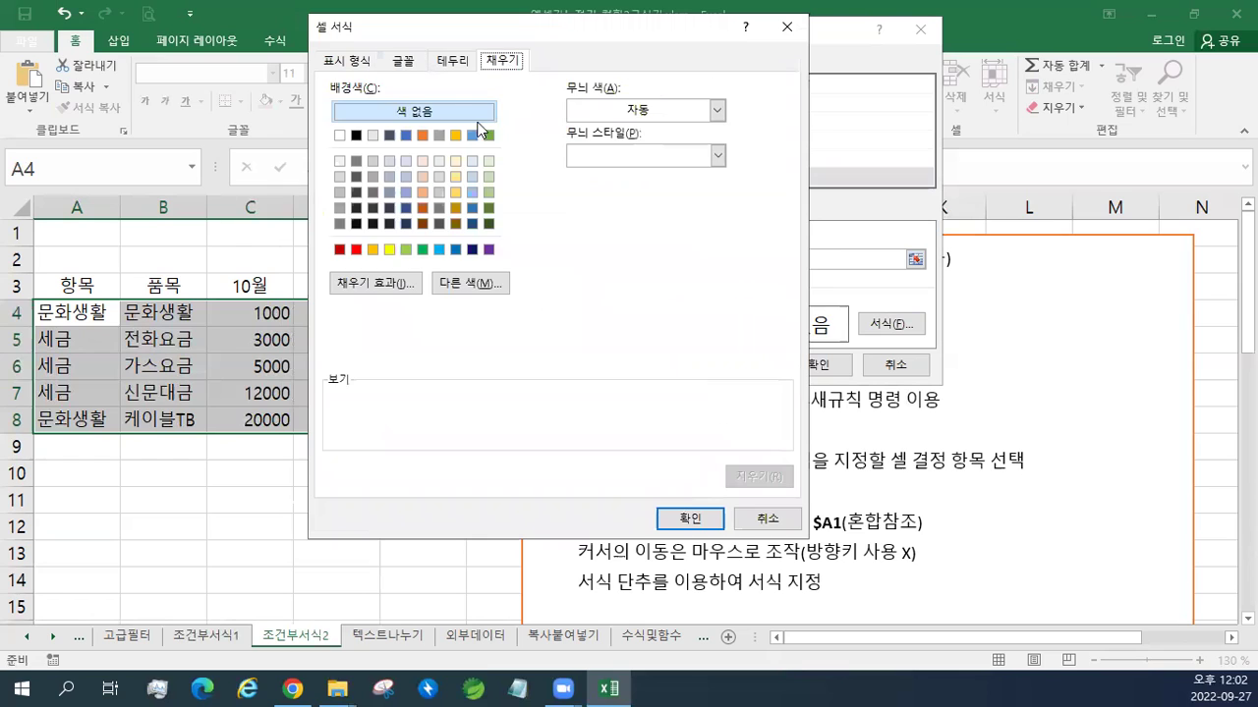
{"action": "left_click", "coordinate": [403, 61]}
{"action": "left_click", "coordinate": [644, 171]}
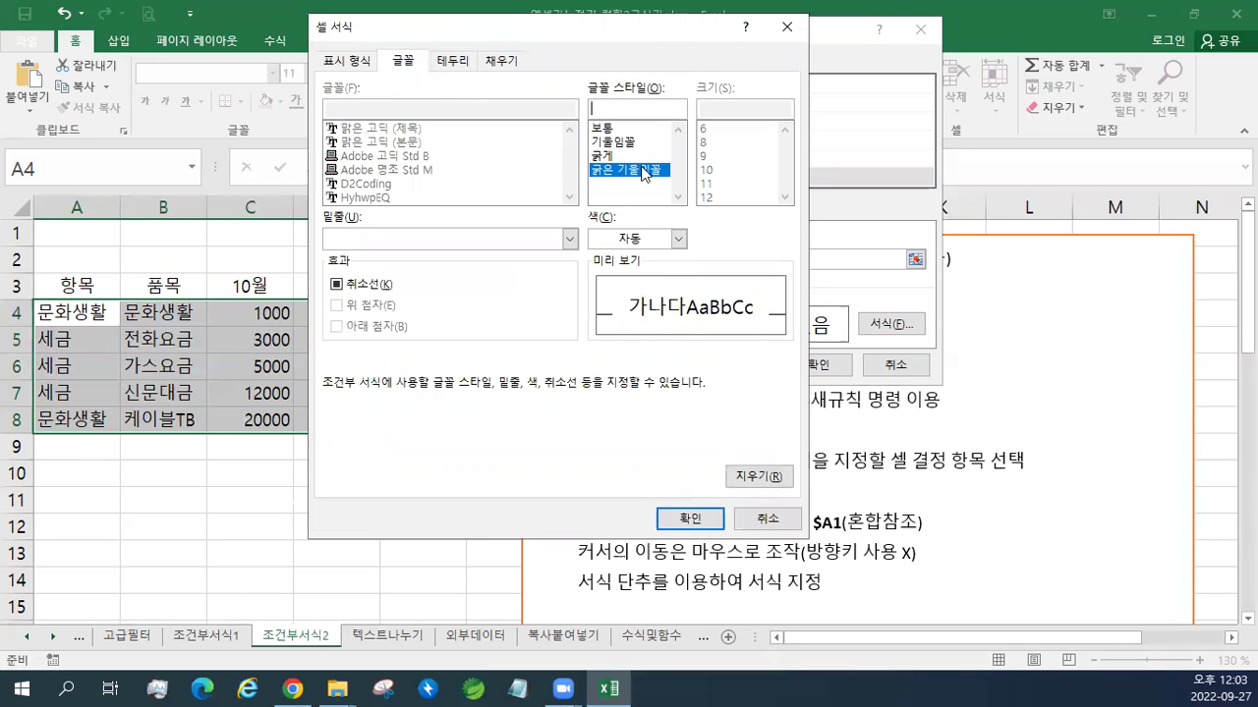
{"action": "left_click", "coordinate": [678, 239]}
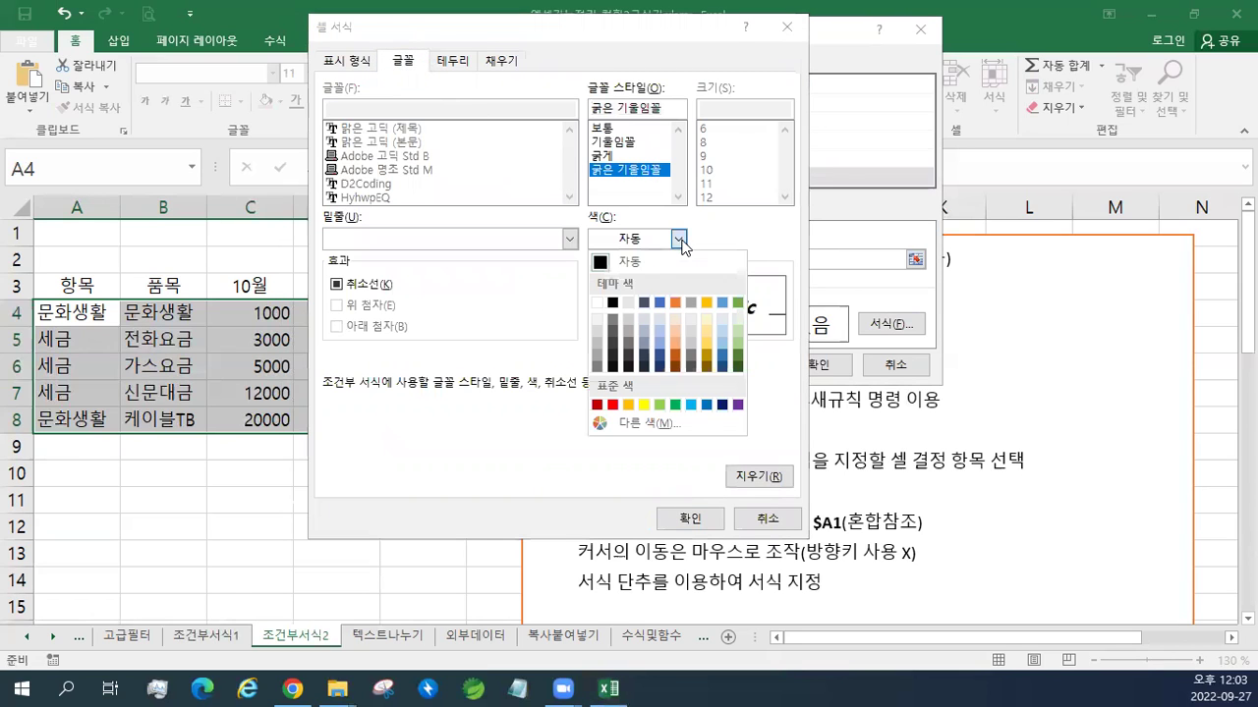
{"action": "left_click", "coordinate": [611, 406]}
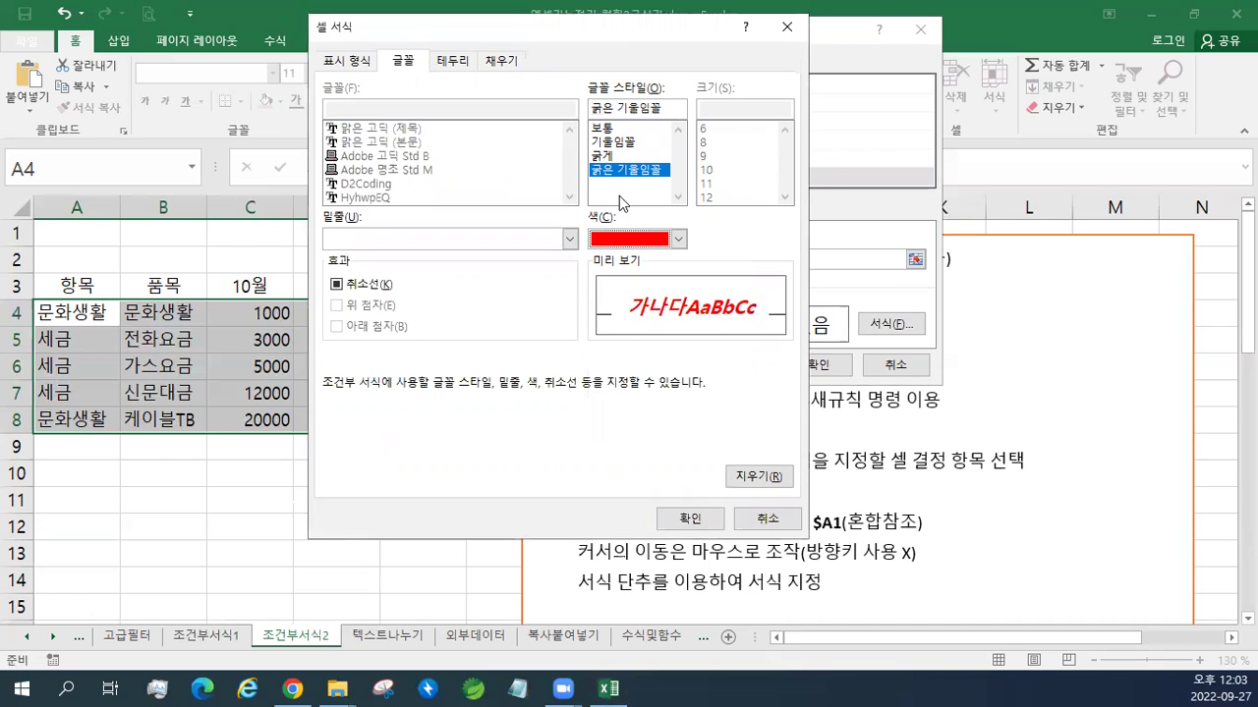
{"action": "left_click", "coordinate": [570, 241]}
{"action": "left_click", "coordinate": [437, 281]}
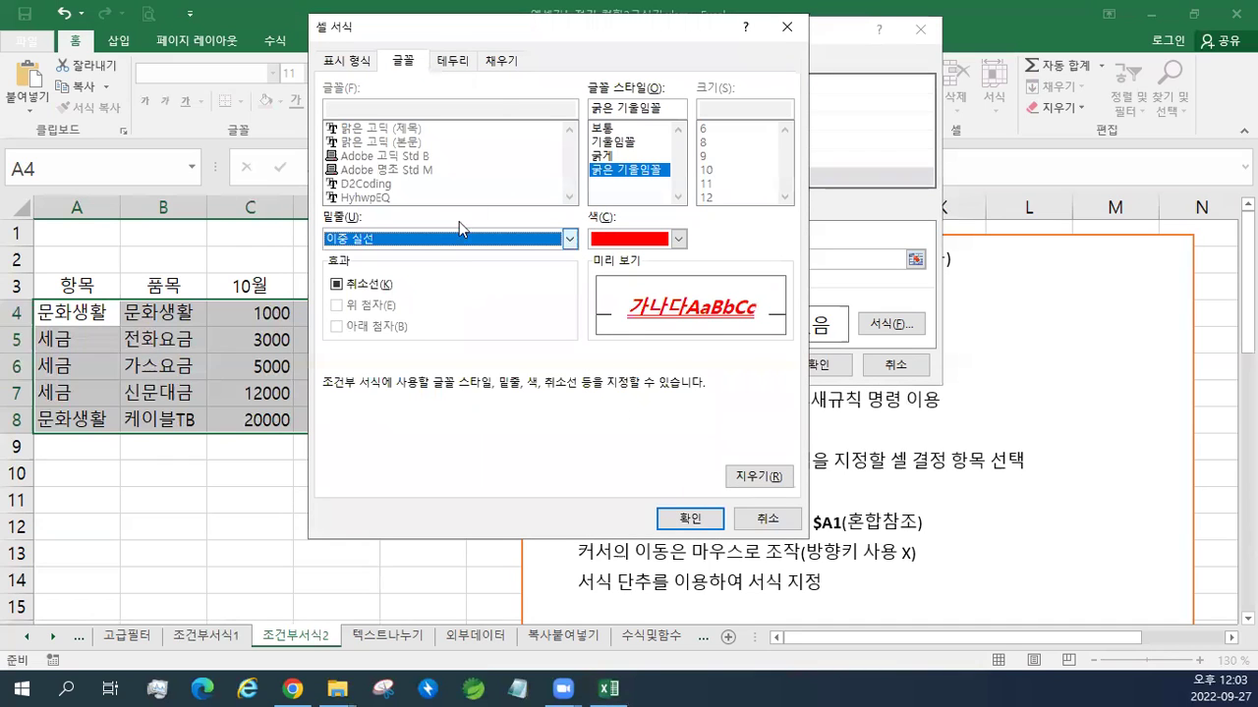
Step: Add a yellow fill to the rule's format and apply the rule to A4:D8
{"action": "left_click", "coordinate": [501, 62]}
{"action": "left_click", "coordinate": [389, 250]}
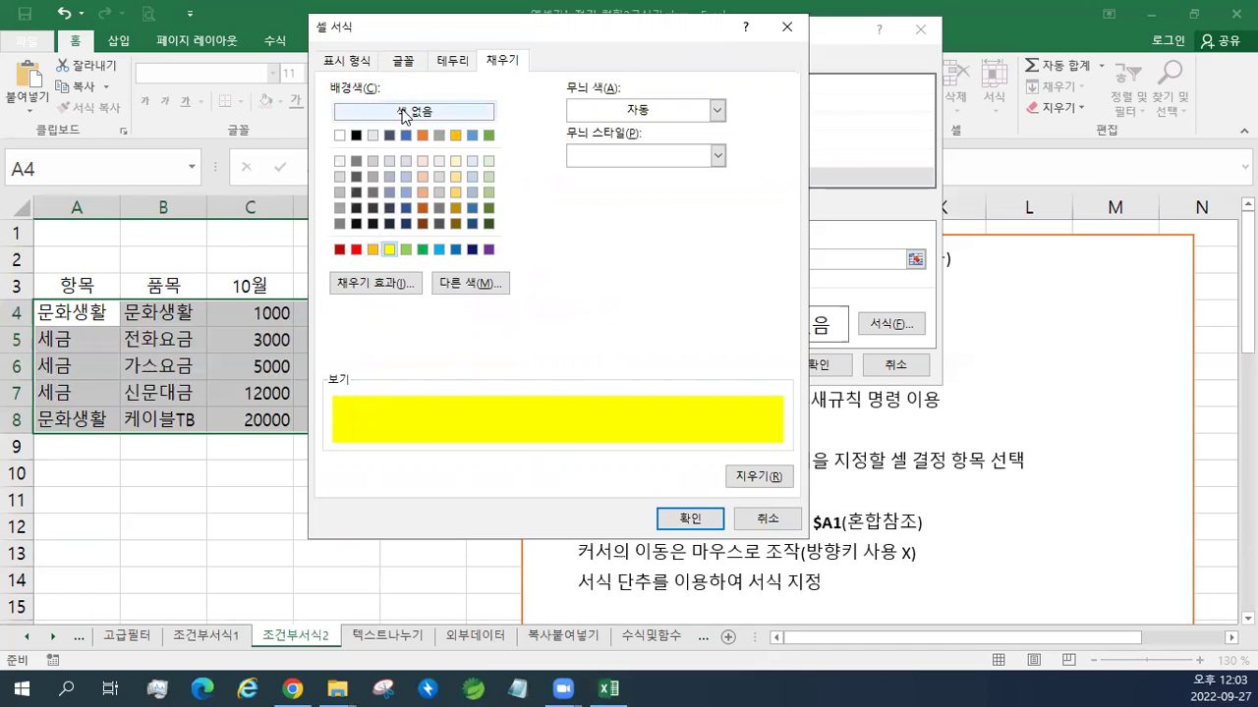
{"action": "left_click", "coordinate": [405, 62]}
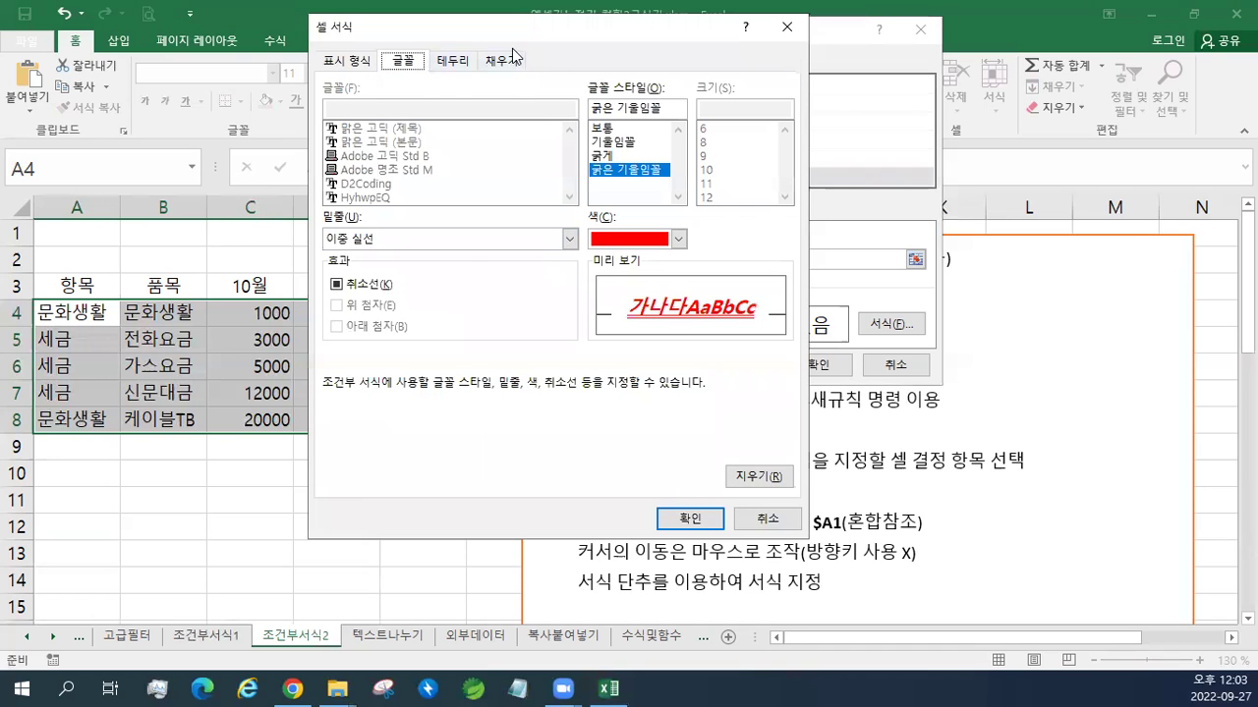
{"action": "left_click", "coordinate": [688, 519]}
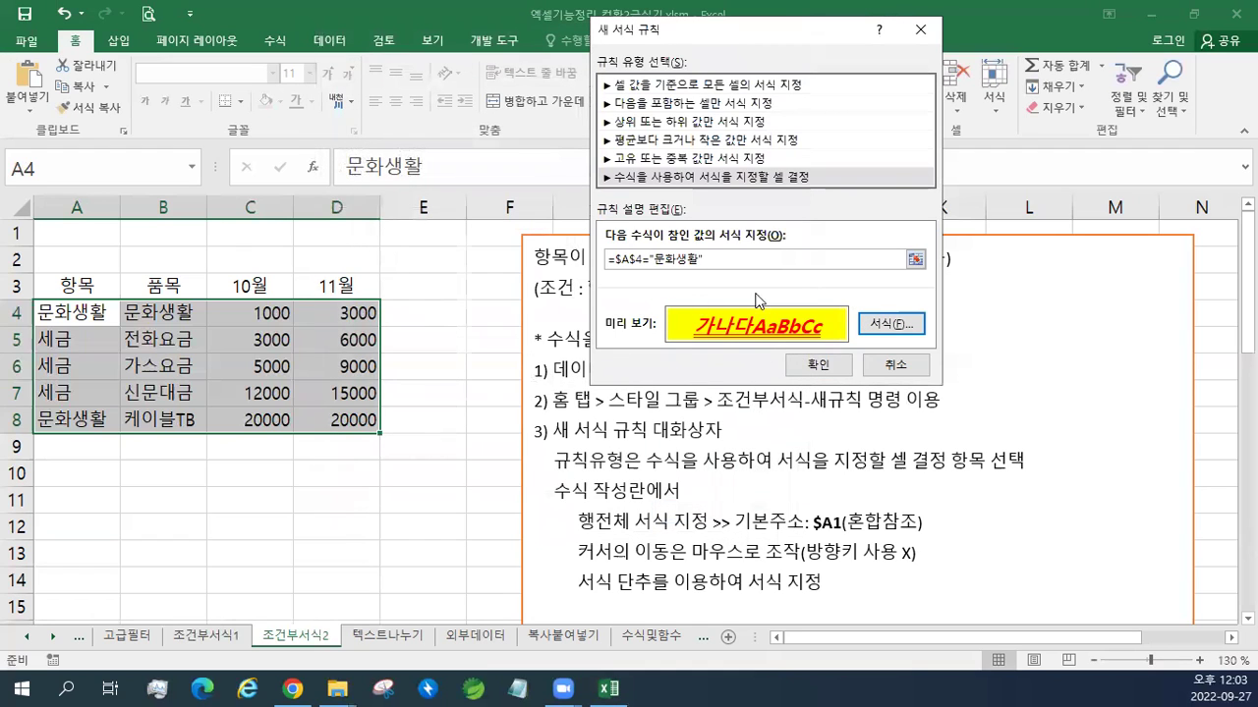
{"action": "left_click", "coordinate": [819, 364]}
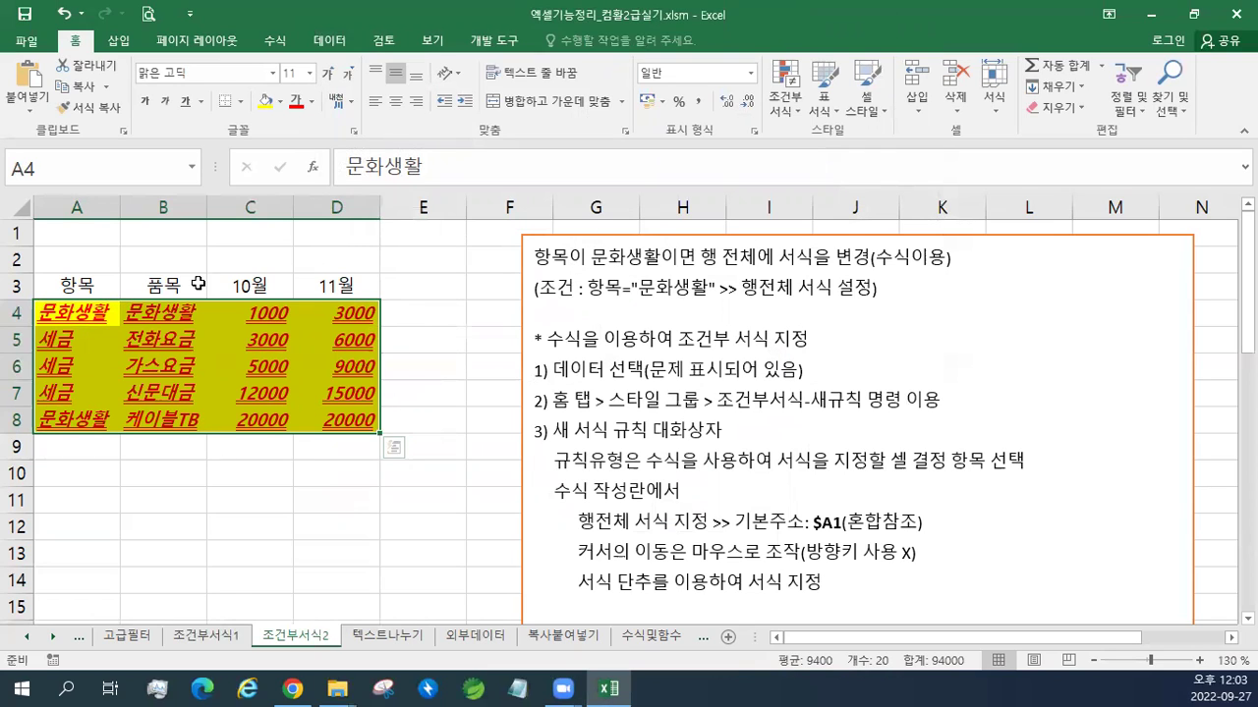
Step: Examine how the rule formats the 항목 column and the row A4:D4 compared with the other rows
{"action": "left_click", "coordinate": [82, 288]}
{"action": "left_click", "coordinate": [73, 313]}
{"action": "left_click_drag", "start_coordinate": [73, 314], "coordinate": [328, 316]}
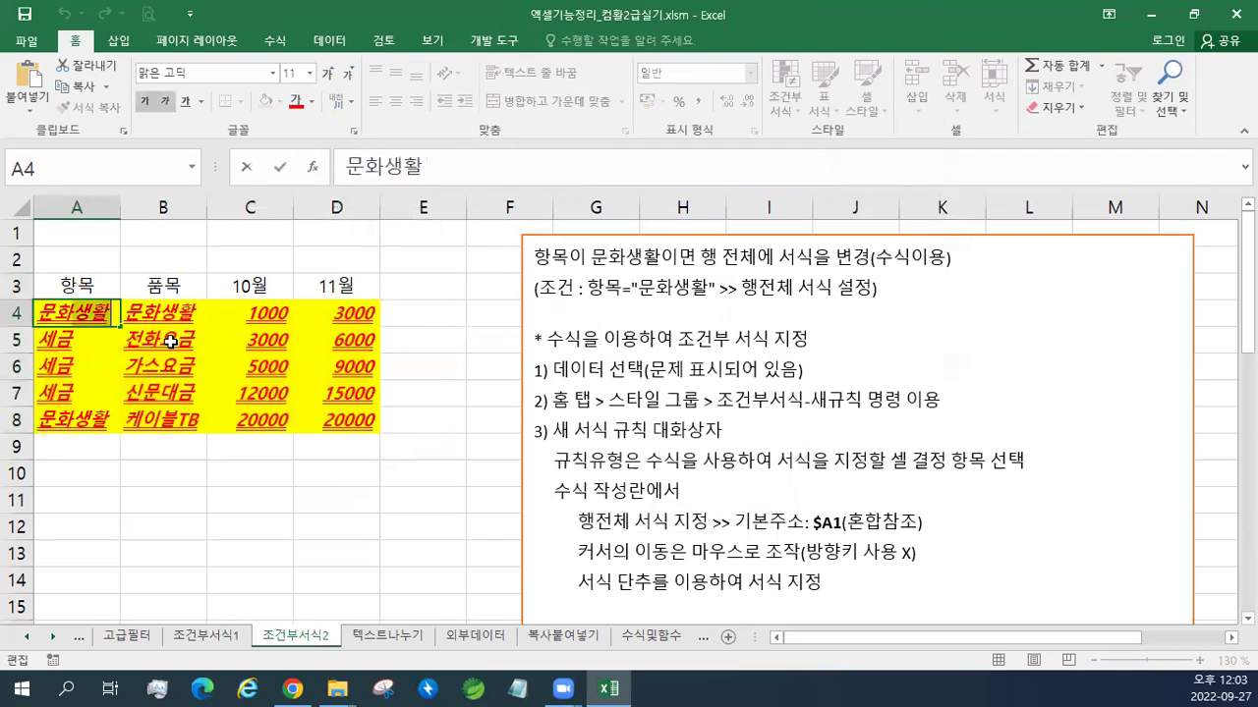
{"action": "left_click", "coordinate": [169, 342]}
{"action": "left_click_drag", "start_coordinate": [88, 311], "coordinate": [316, 313]}
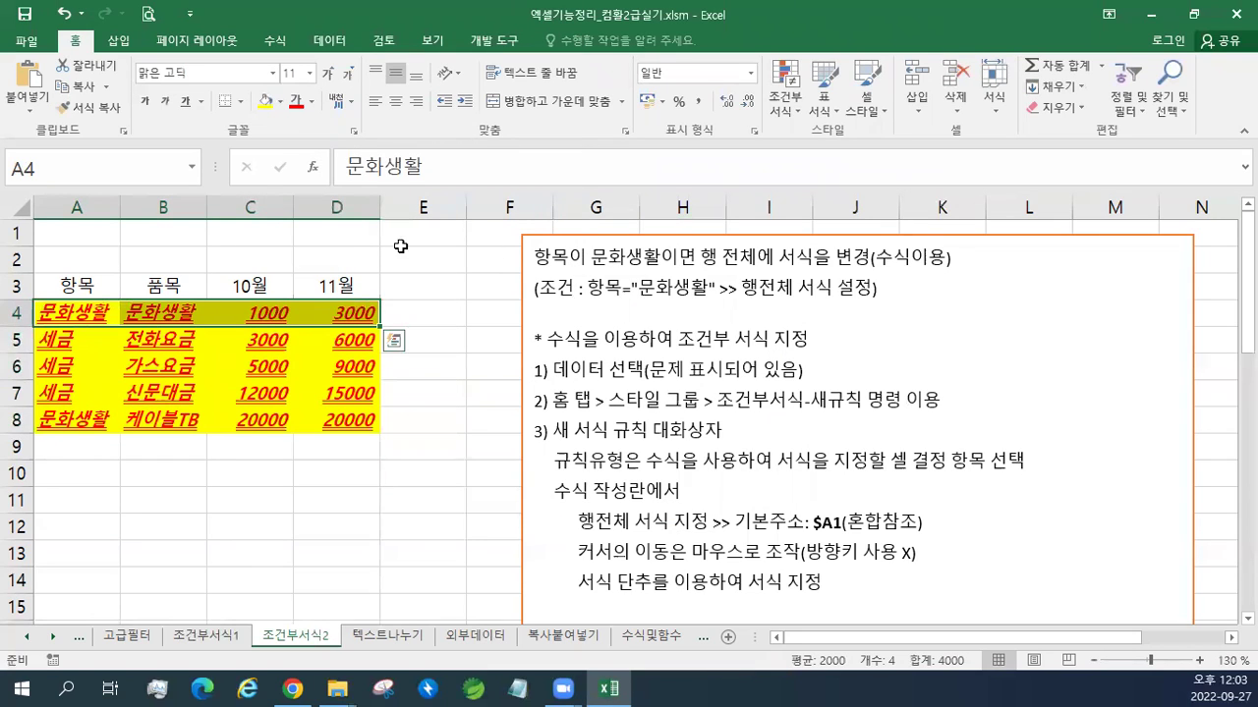
{"action": "left_click", "coordinate": [78, 285]}
{"action": "left_click", "coordinate": [65, 317]}
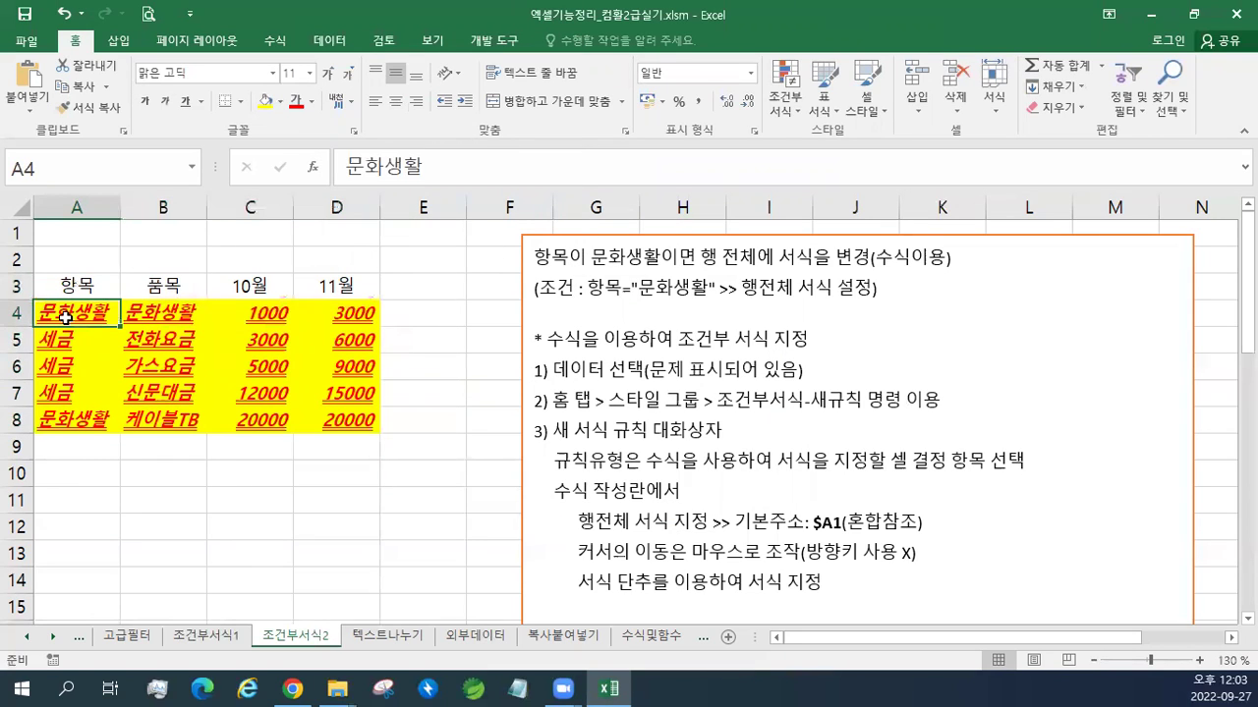
Step: Compare the 항목 value and formatting of each row from 4 to 8 with the task's condition in the note
{"action": "left_click_drag", "start_coordinate": [65, 317], "coordinate": [369, 321]}
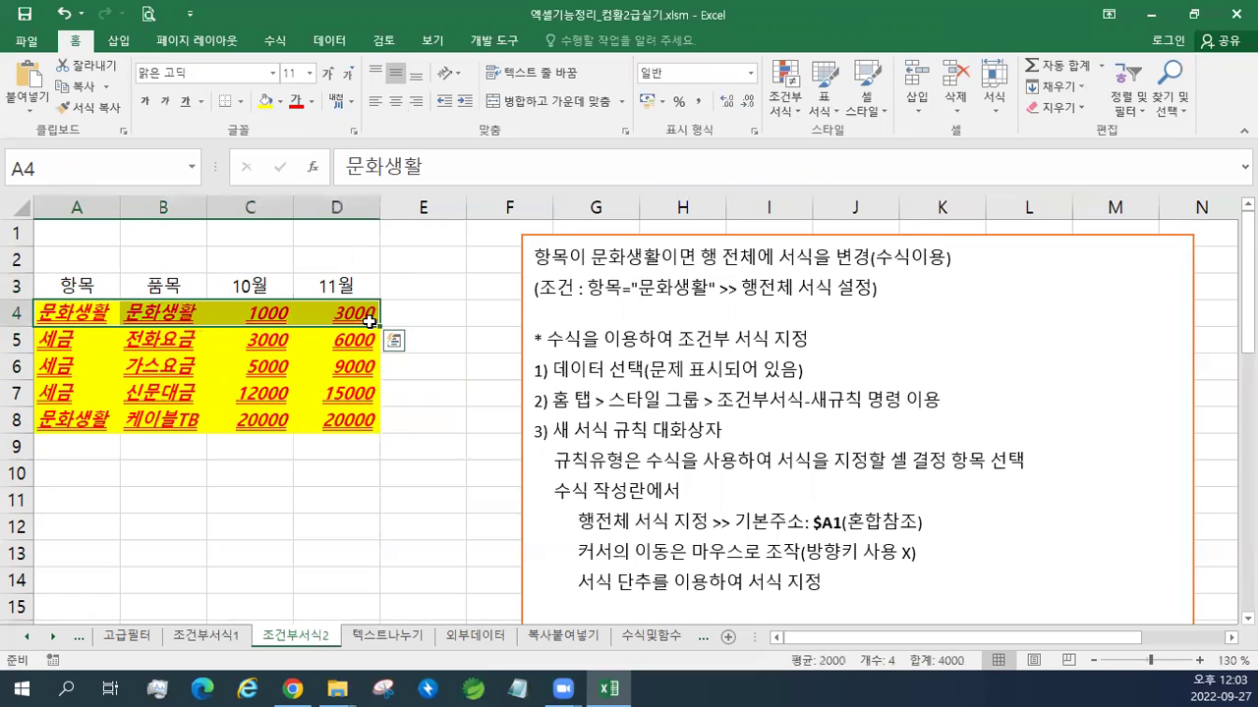
{"action": "left_click", "coordinate": [64, 285]}
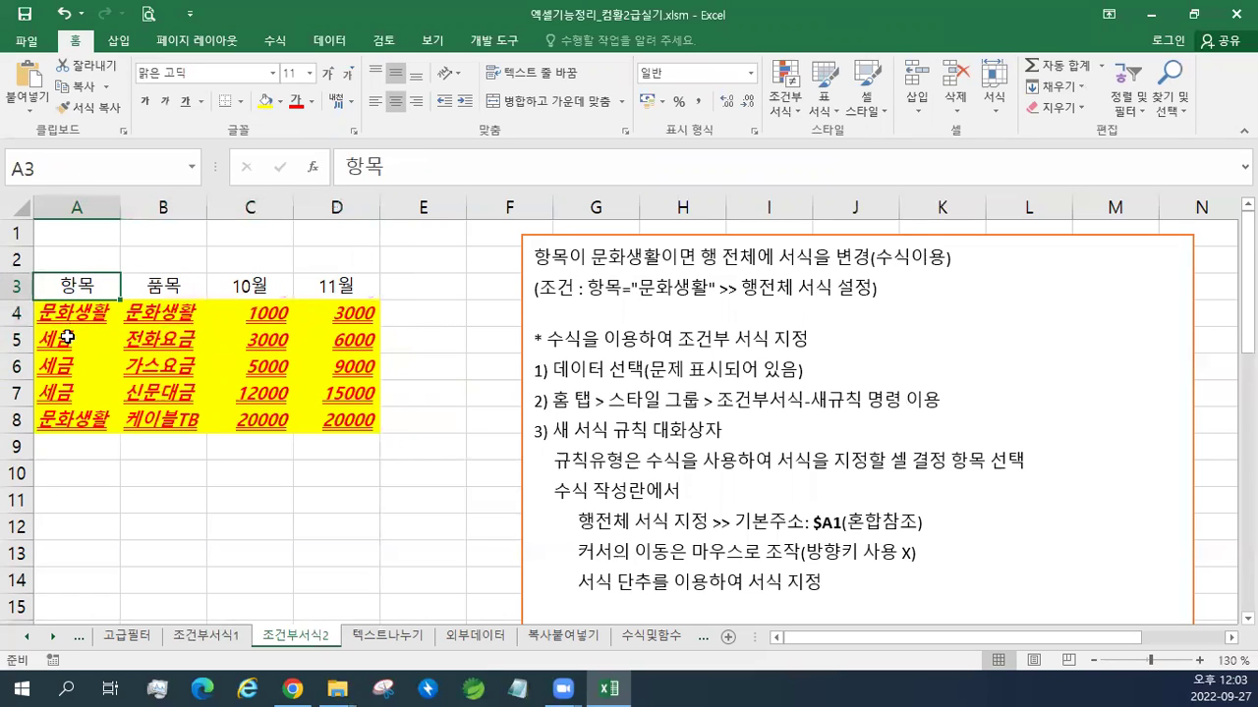
{"action": "left_click", "coordinate": [64, 337]}
{"action": "left_click_drag", "start_coordinate": [65, 337], "coordinate": [368, 339]}
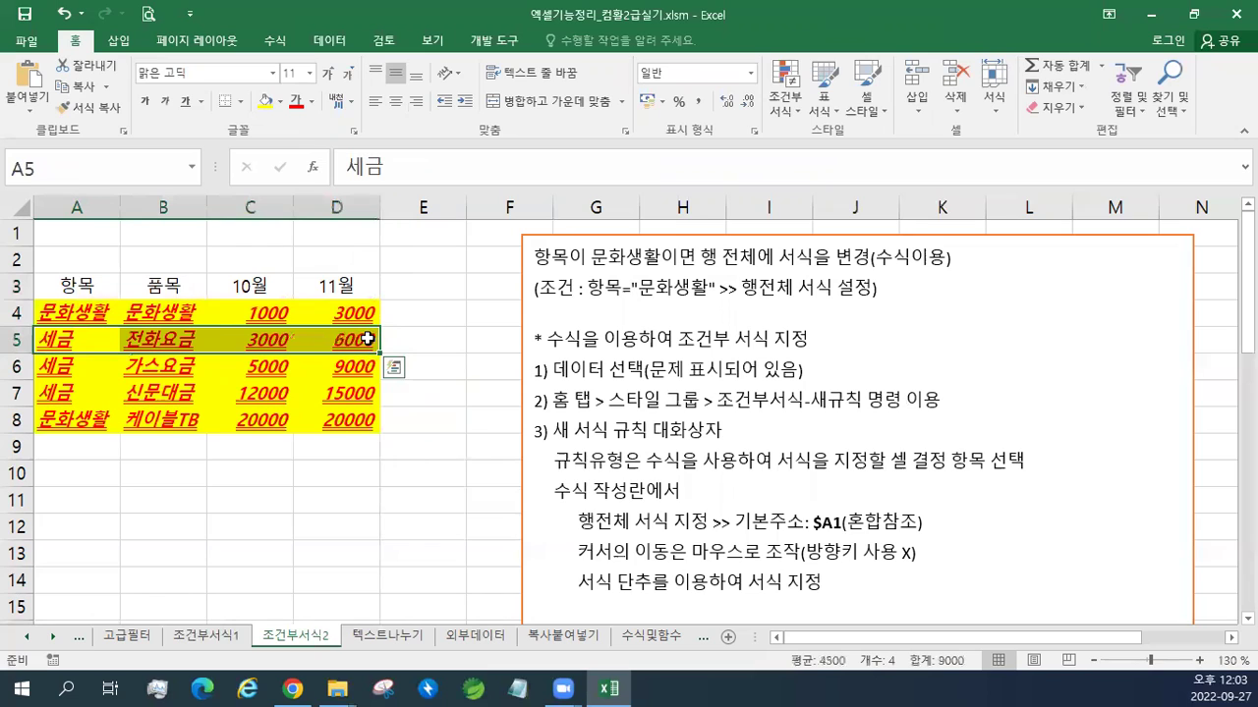
{"action": "left_click", "coordinate": [74, 284]}
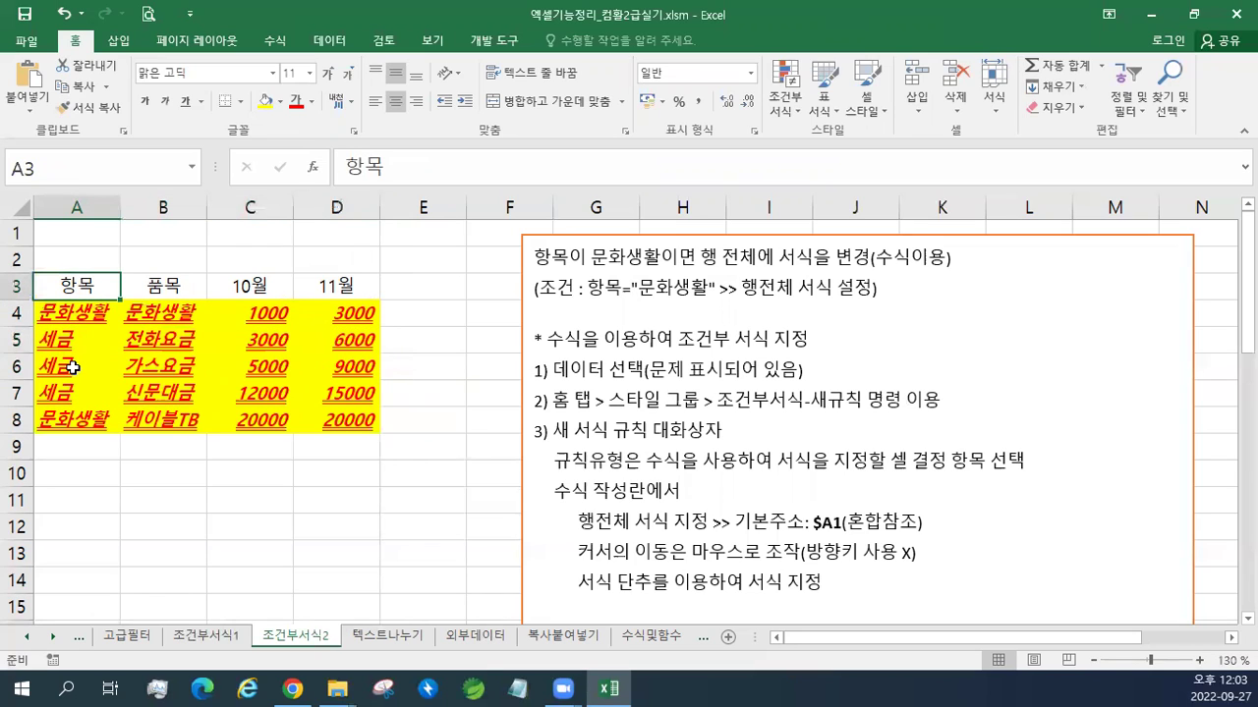
{"action": "left_click", "coordinate": [87, 365]}
{"action": "left_click", "coordinate": [89, 282]}
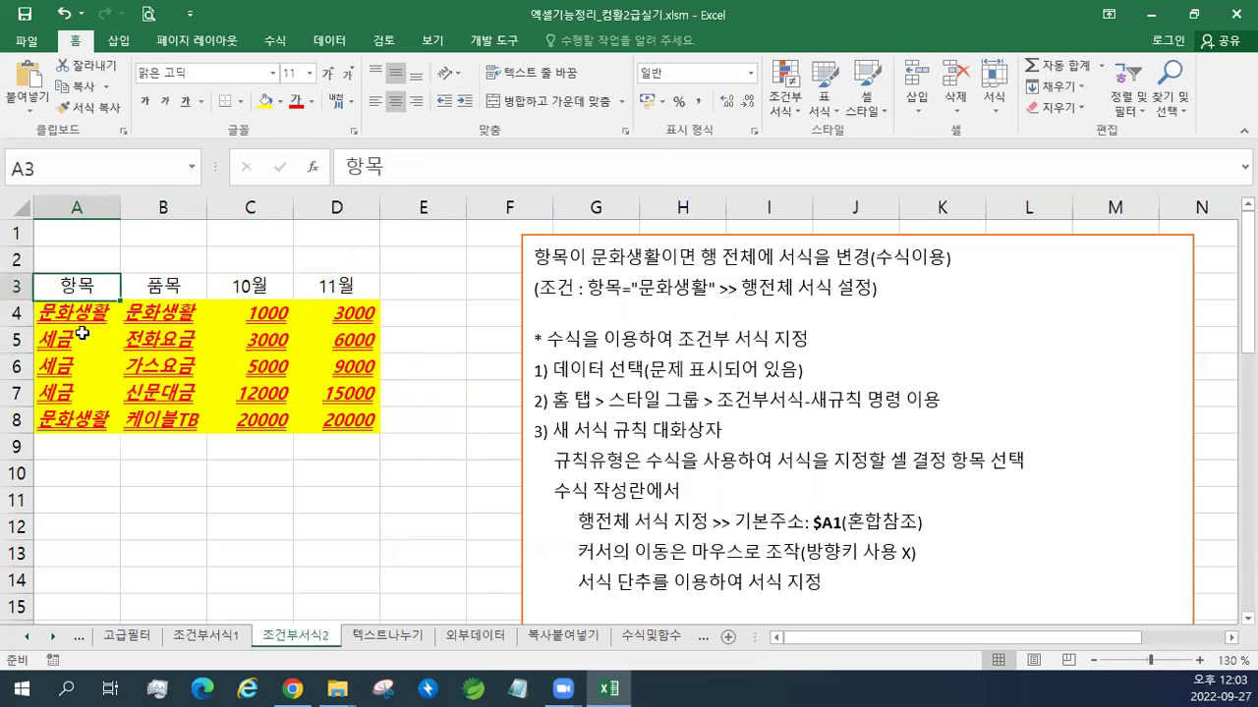
{"action": "left_click", "coordinate": [74, 392]}
{"action": "left_click", "coordinate": [98, 284]}
{"action": "left_click", "coordinate": [77, 422]}
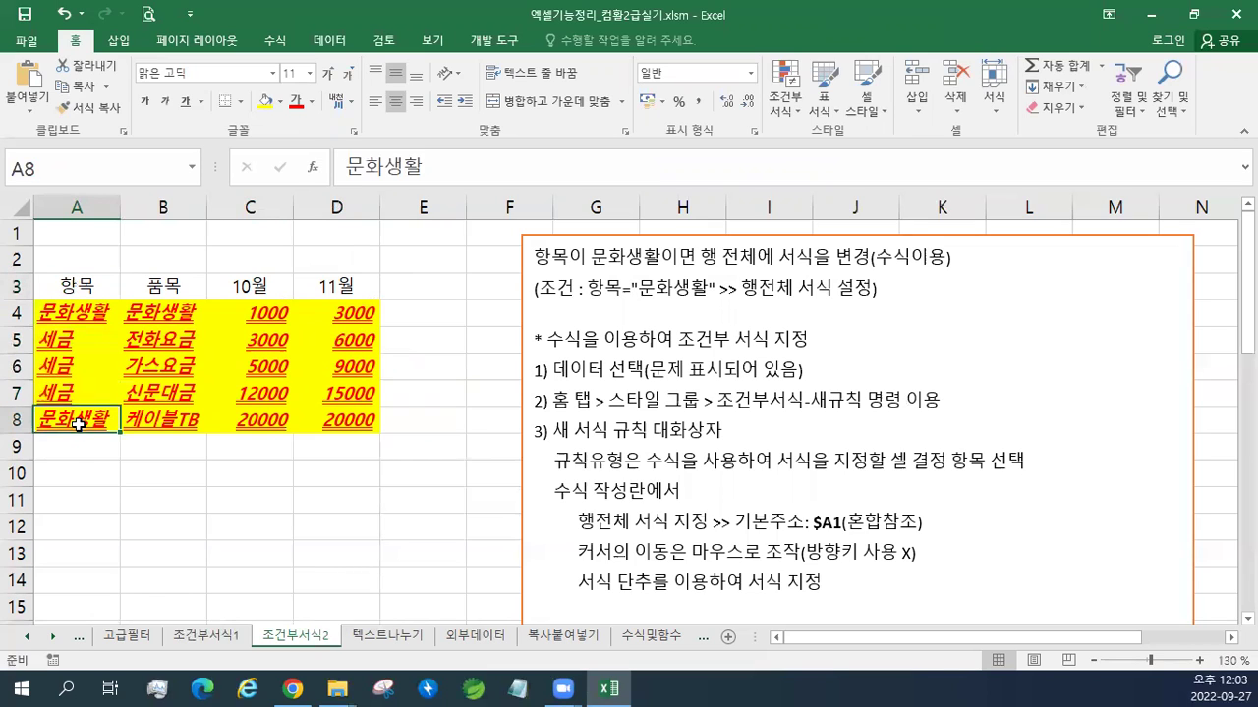
{"action": "left_click_drag", "start_coordinate": [76, 424], "coordinate": [303, 424]}
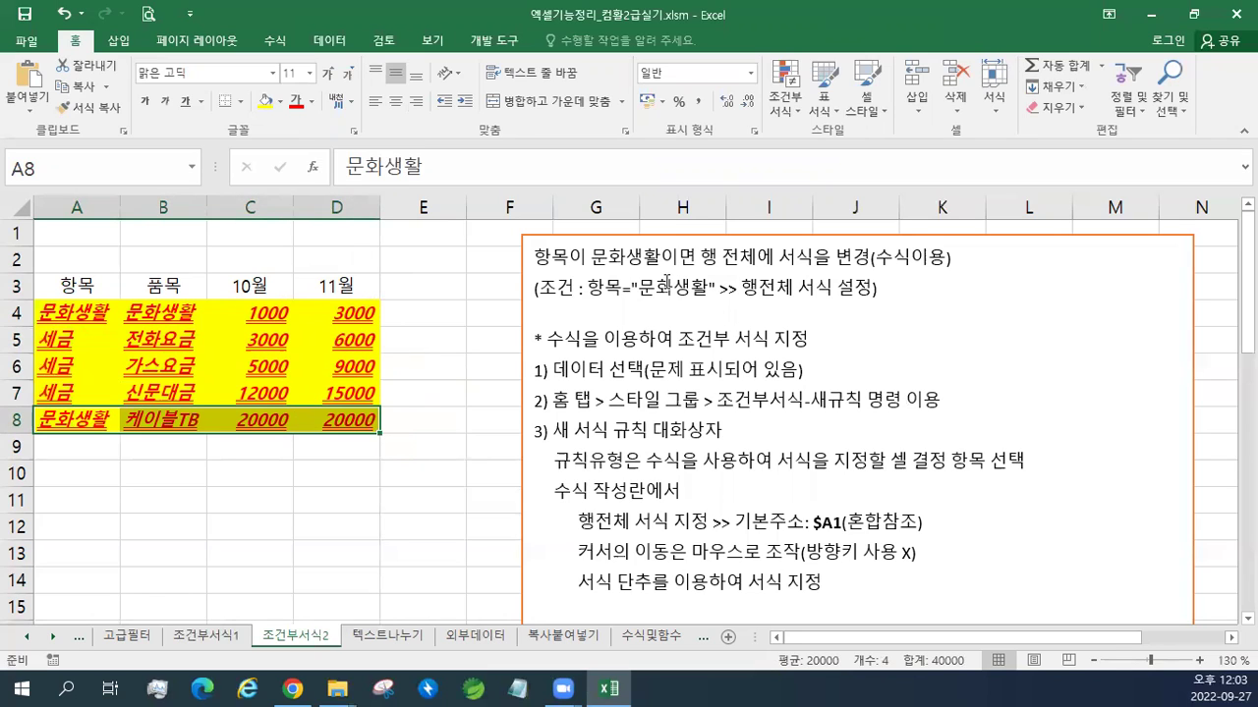
{"action": "left_click_drag", "start_coordinate": [535, 257], "coordinate": [833, 258]}
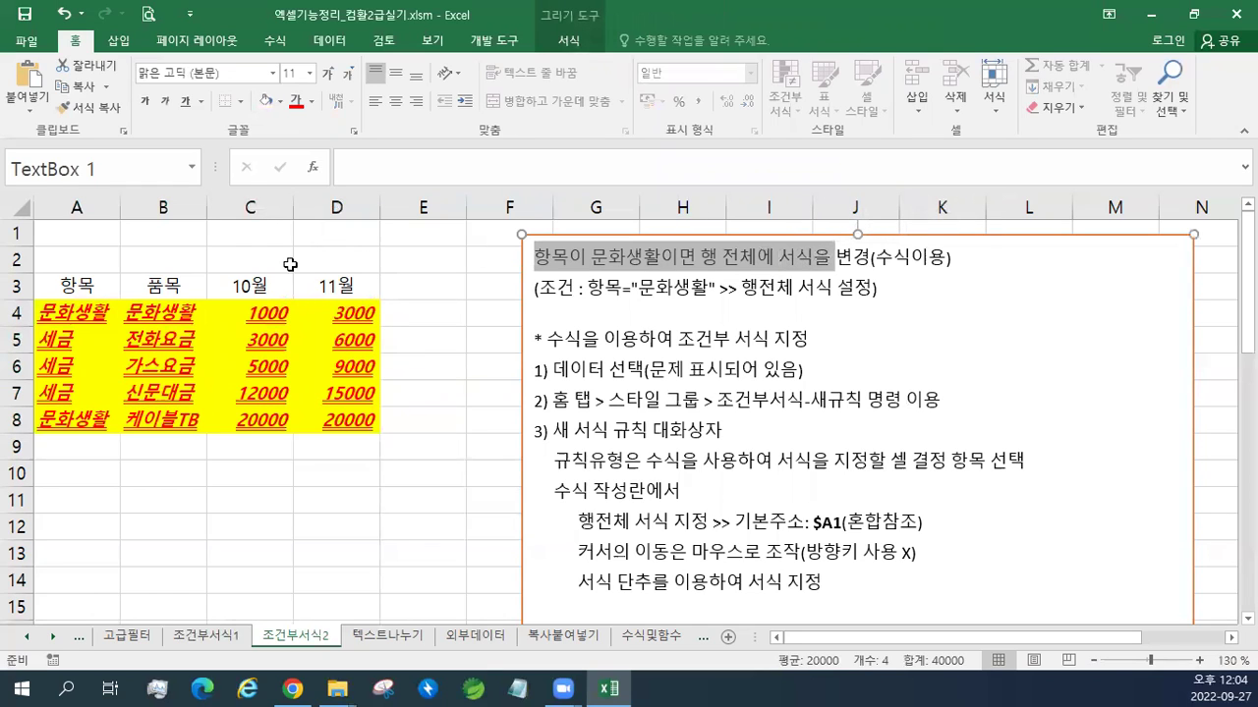
Step: Open the formula-based conditional formatting rule applied to A4:D8 for editing
{"action": "left_click_drag", "start_coordinate": [81, 311], "coordinate": [313, 423]}
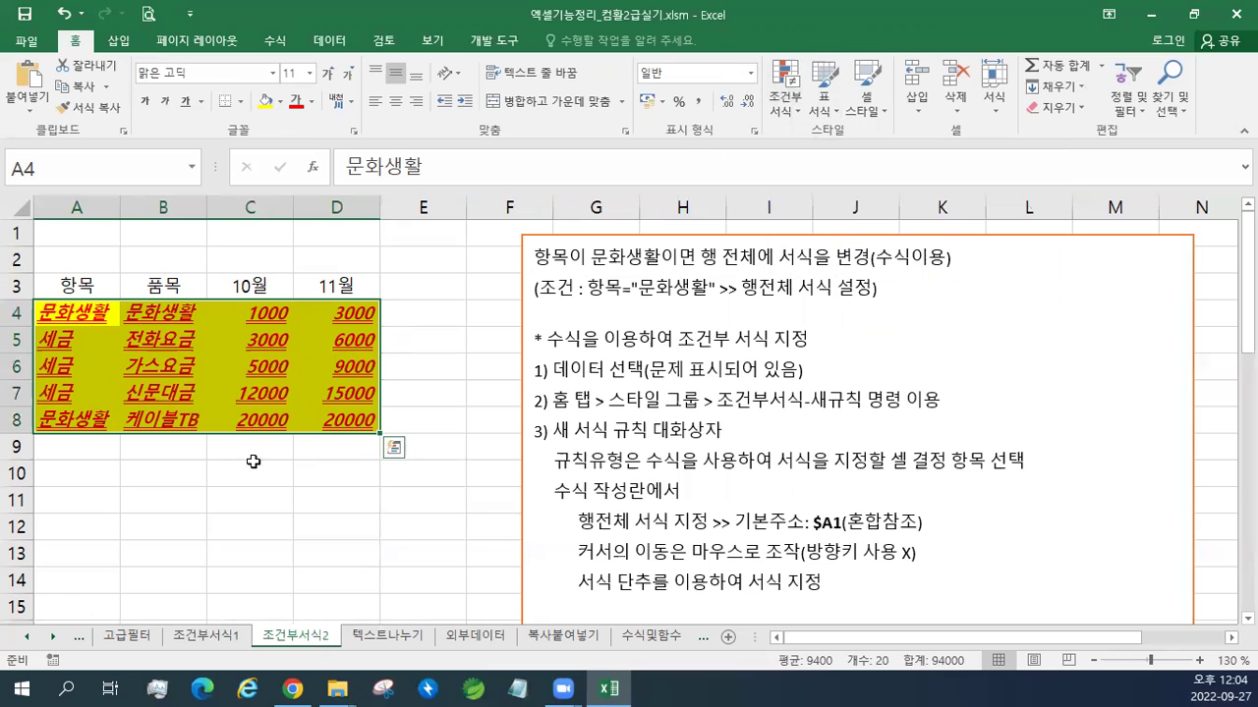
{"action": "left_click", "coordinate": [786, 116]}
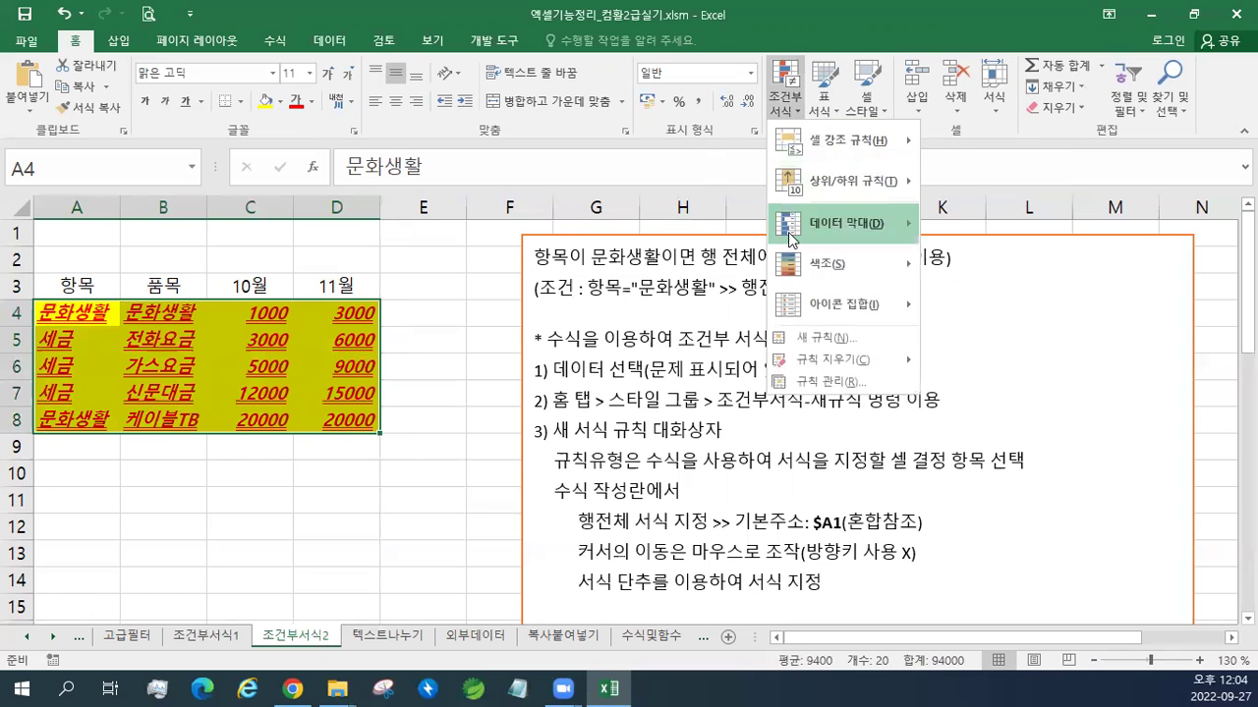
{"action": "left_click", "coordinate": [813, 383]}
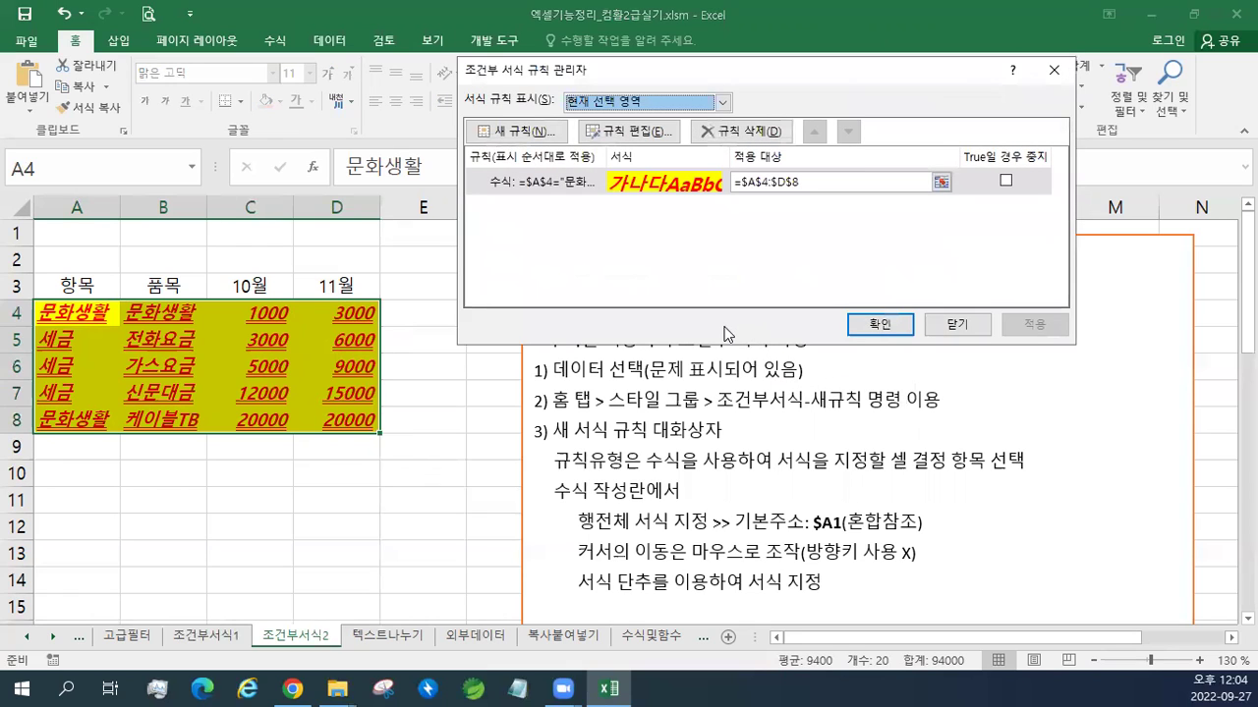
{"action": "left_click", "coordinate": [552, 185]}
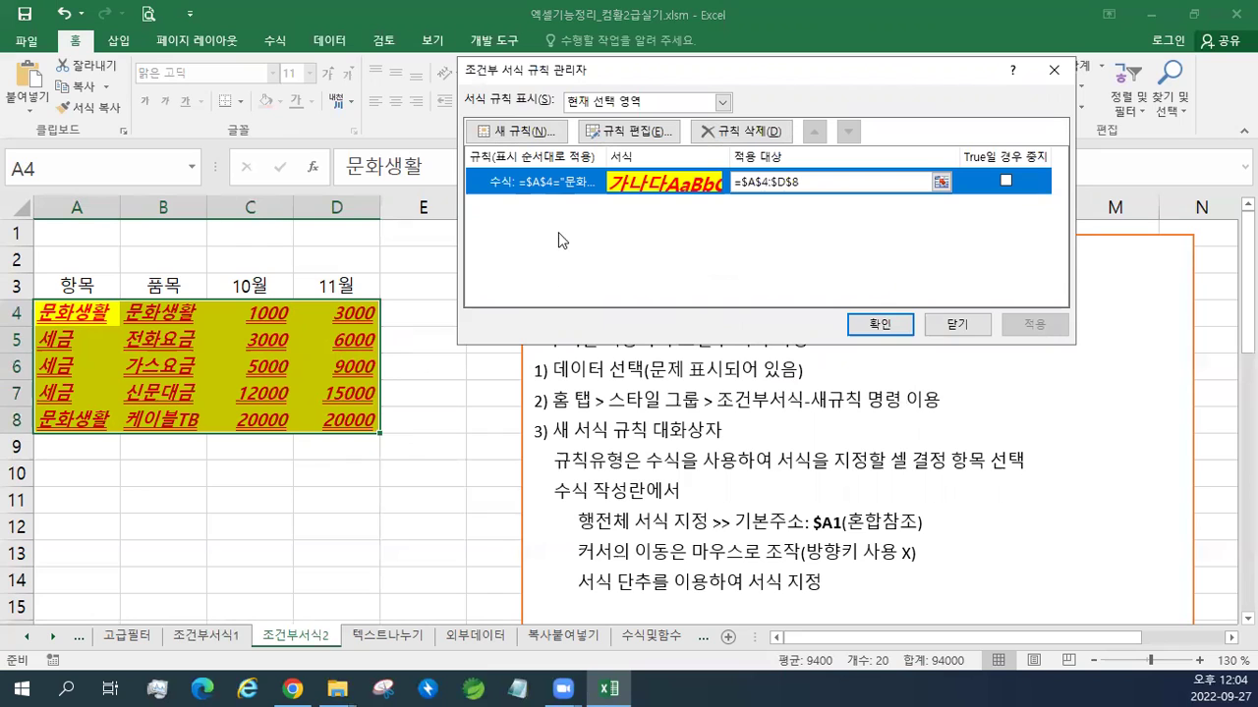
{"action": "left_click", "coordinate": [640, 132]}
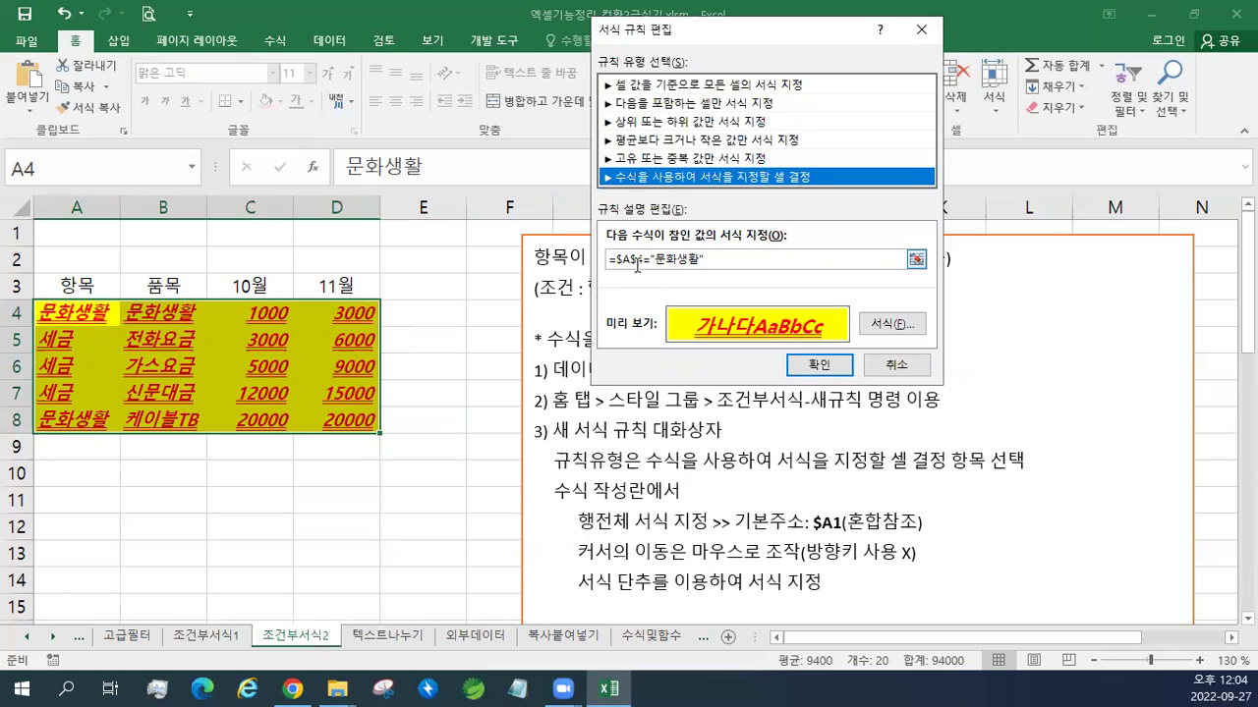
{"action": "left_click", "coordinate": [707, 257]}
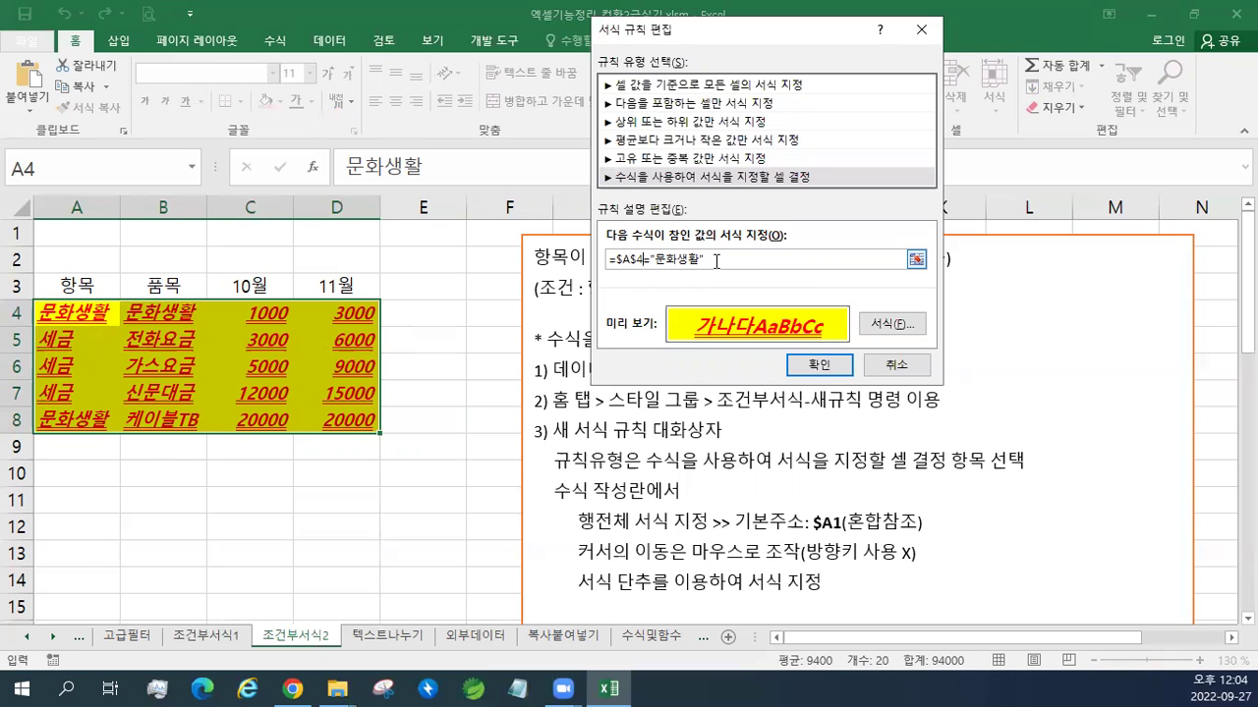
{"action": "type", "text": "+"}
{"action": "key", "text": "Up"}
{"action": "key", "text": "Down"}
{"action": "key", "text": "Right"}
{"action": "key", "text": "Left"}
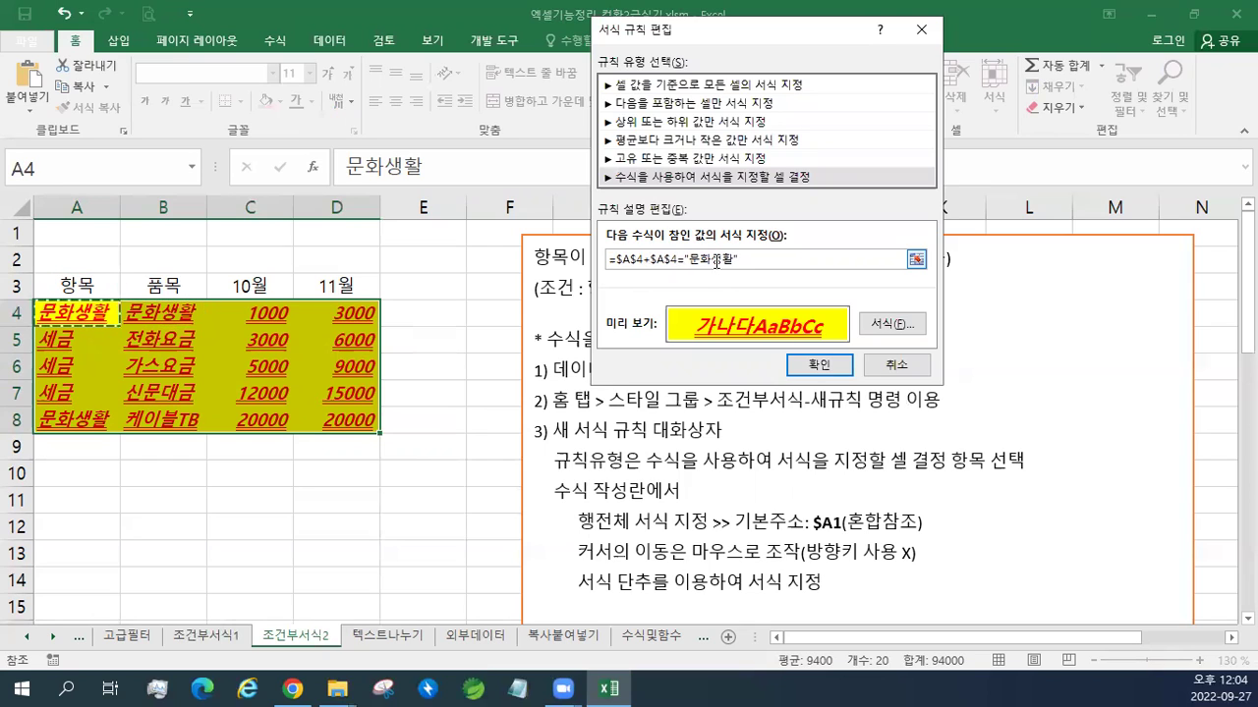
{"action": "key", "text": "BackSpace"}
{"action": "key", "text": "BackSpace"}
{"action": "key", "text": "BackSpace"}
{"action": "key", "text": "BackSpace"}
{"action": "key", "text": "BackSpace"}
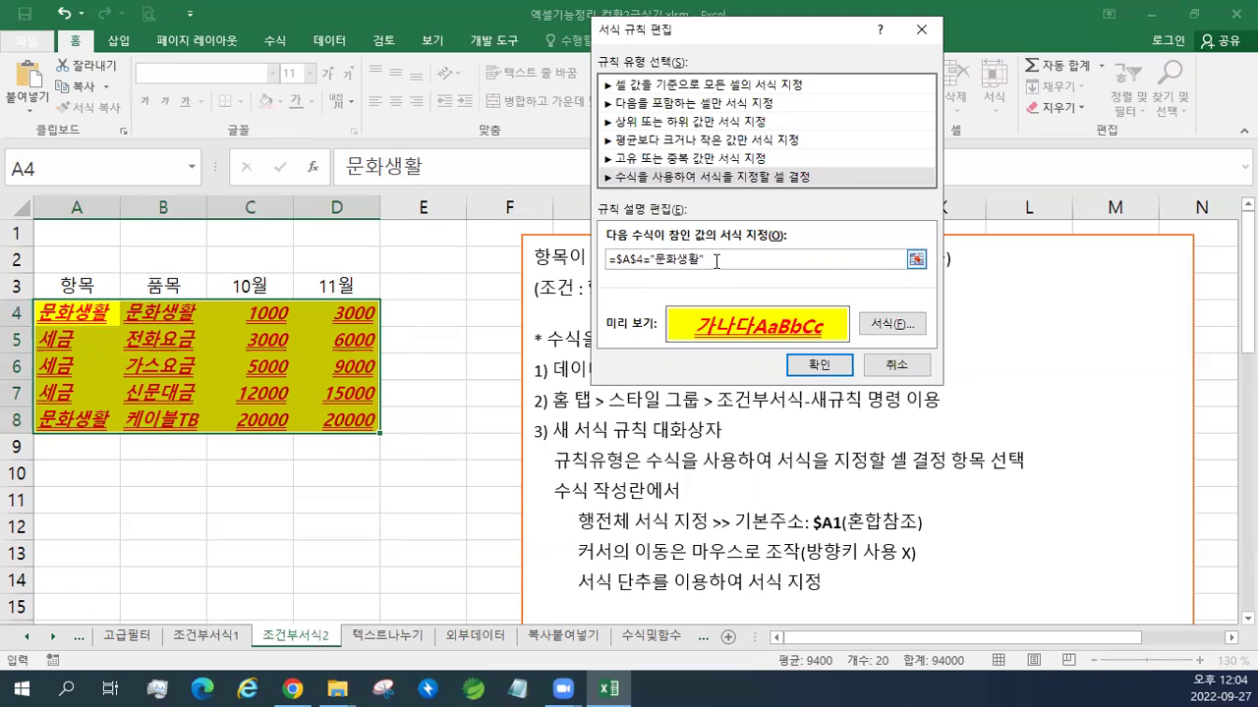
{"action": "type", "text": "+"}
{"action": "key", "text": "Up"}
{"action": "key", "text": "Down"}
{"action": "key", "text": "F4"}
{"action": "key", "text": "F4"}
{"action": "key", "text": "BackSpace"}
{"action": "key", "text": "BackSpace"}
{"action": "key", "text": "BackSpace"}
{"action": "key", "text": "BackSpace"}
Step: Change the rule formula to =A4="문화생활" with a relative reference, apply it to A4:D8, and check row 4's formatting
{"action": "key", "text": "F4"}
{"action": "key", "text": "F4"}
{"action": "key", "text": "F4"}
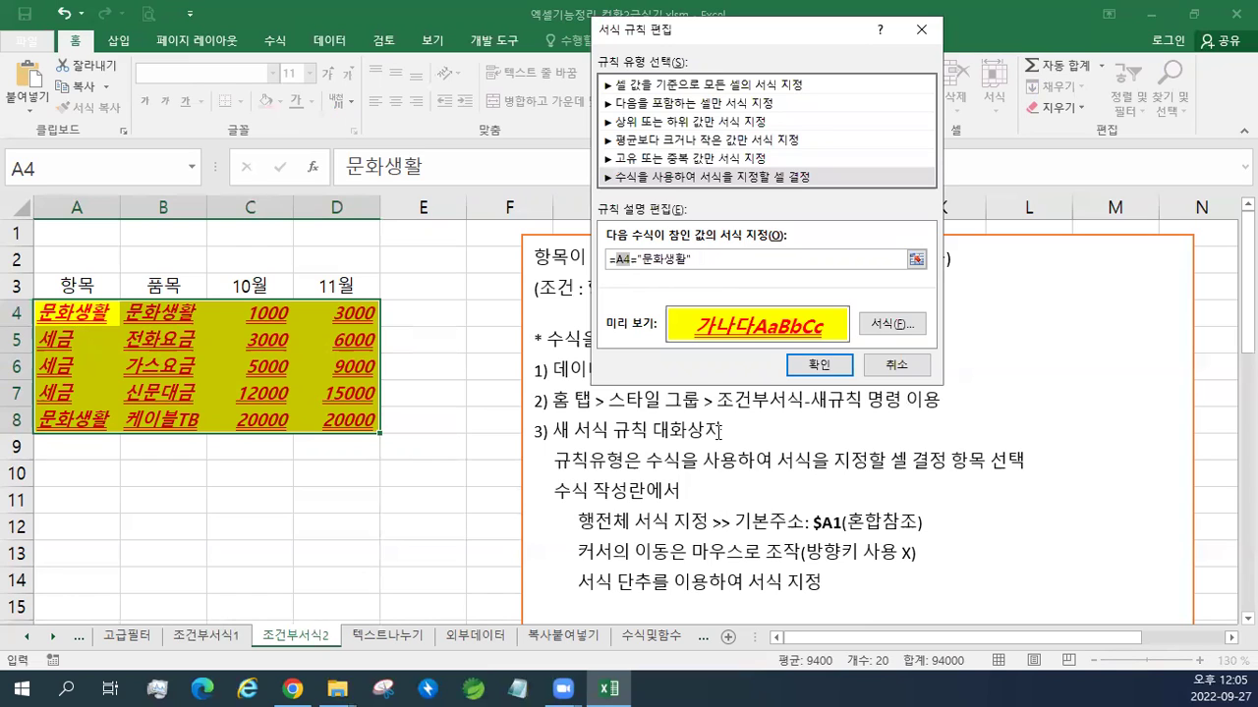
{"action": "left_click", "coordinate": [714, 263]}
{"action": "left_click", "coordinate": [809, 368]}
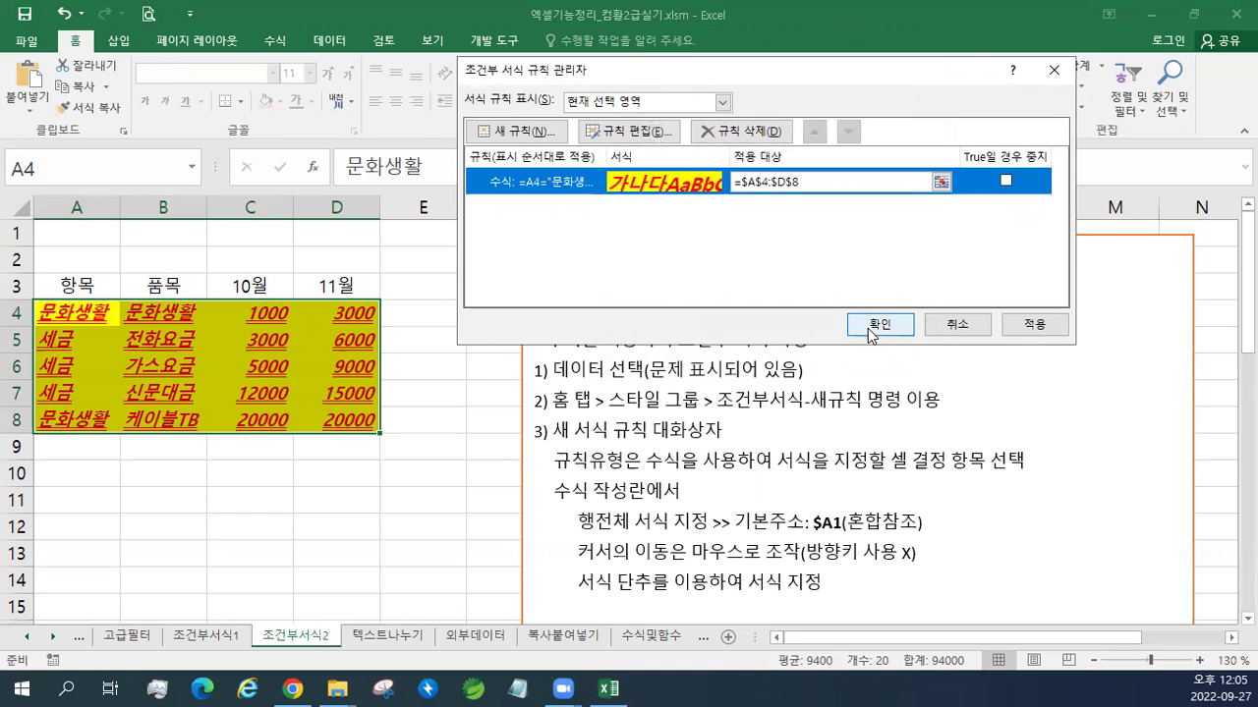
{"action": "left_click", "coordinate": [869, 331]}
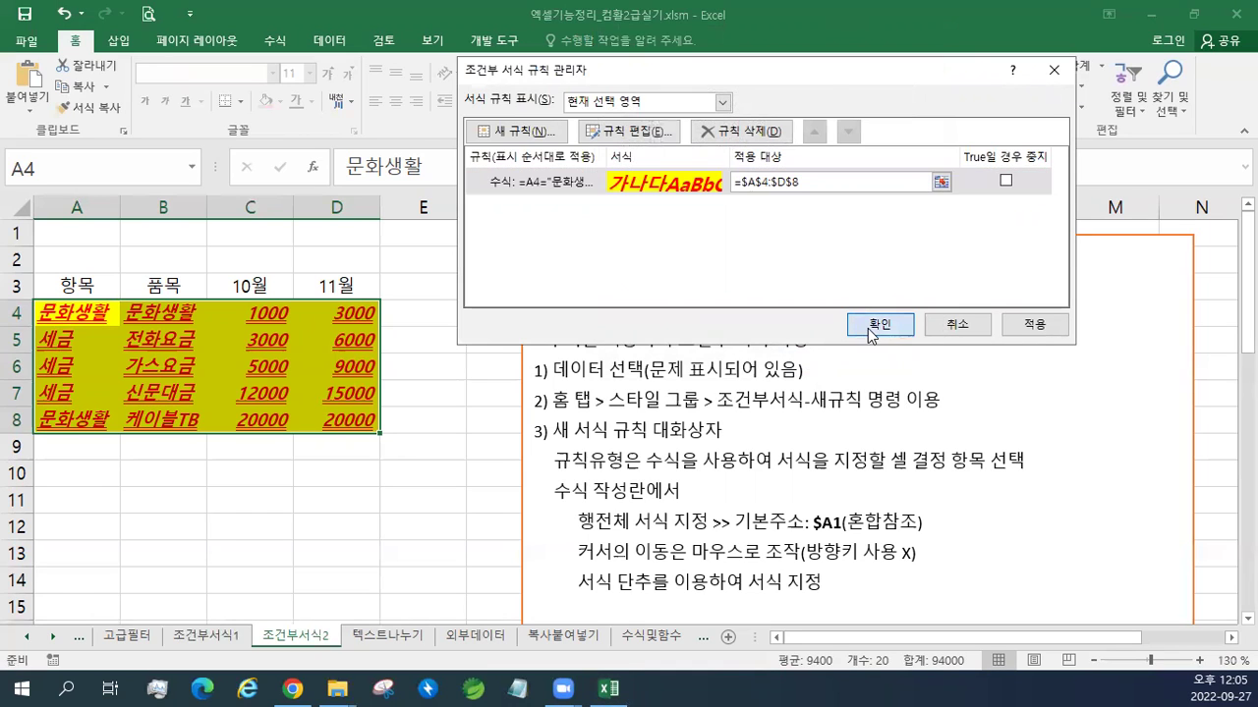
{"action": "left_click", "coordinate": [88, 286]}
{"action": "left_click_drag", "start_coordinate": [85, 314], "coordinate": [325, 315]}
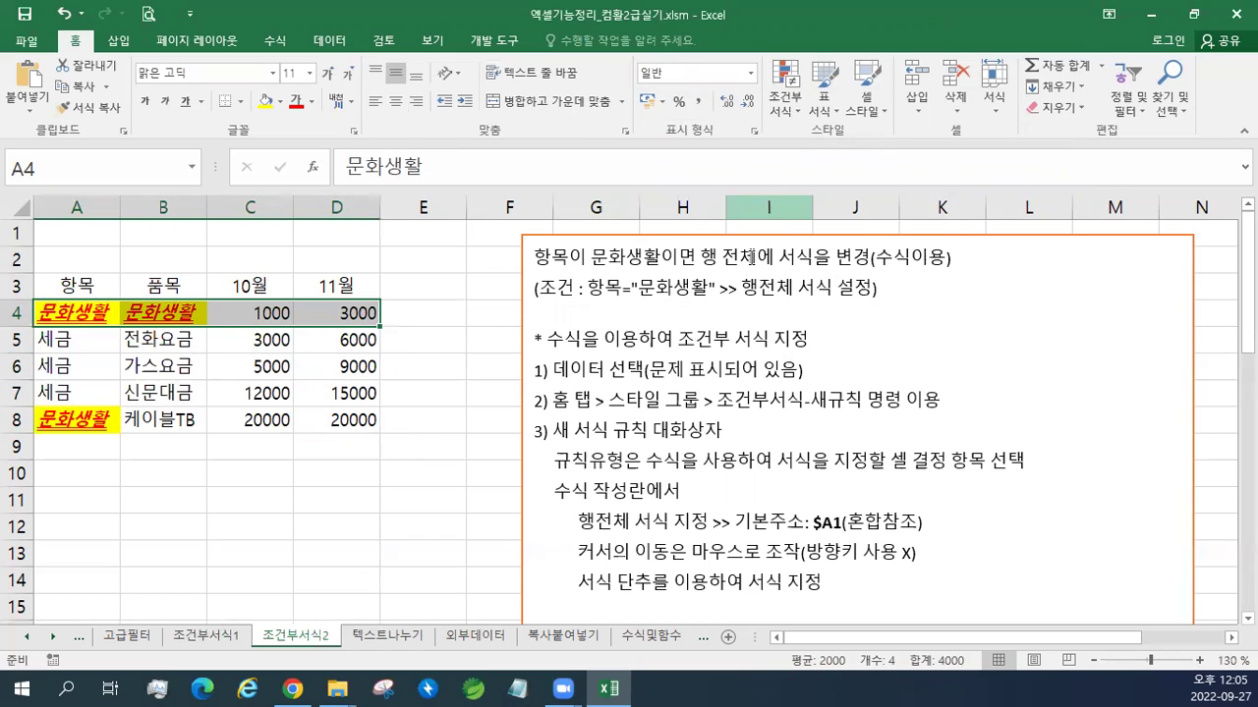
{"action": "left_click", "coordinate": [68, 340]}
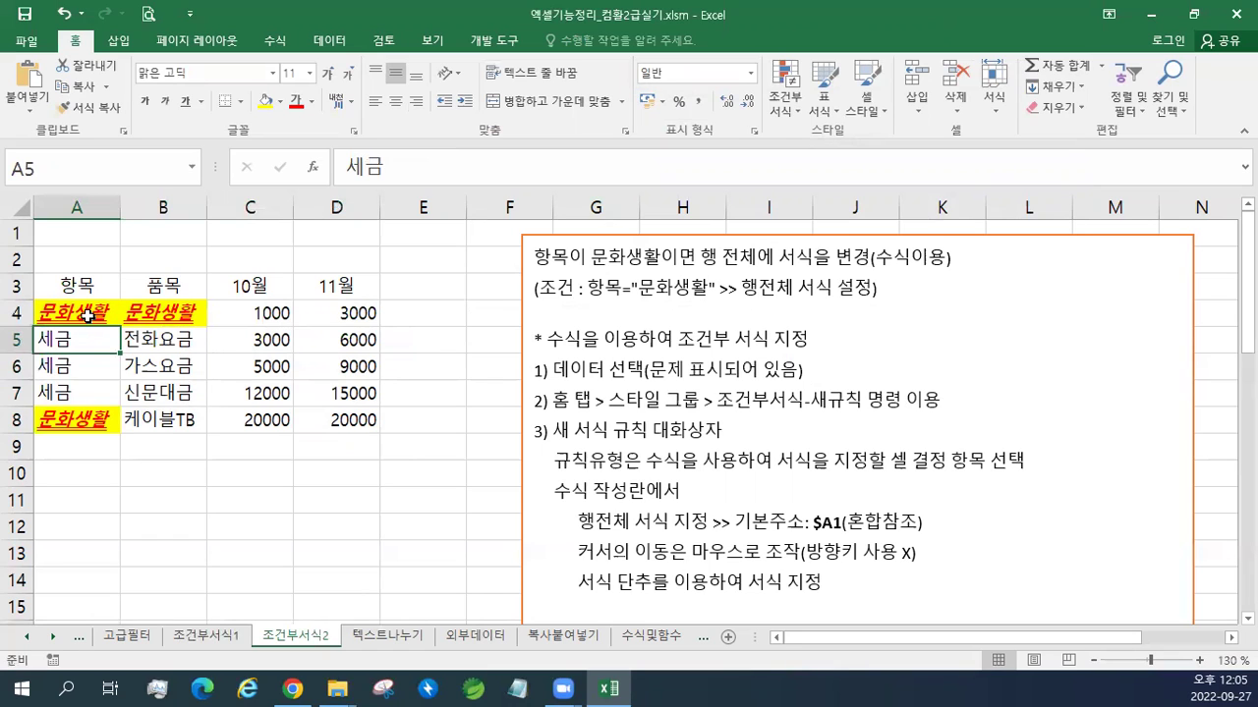
Step: Clear the conditional formatting rules from the selected cells A4:D8
{"action": "left_click_drag", "start_coordinate": [88, 314], "coordinate": [340, 413]}
{"action": "left_click", "coordinate": [781, 103]}
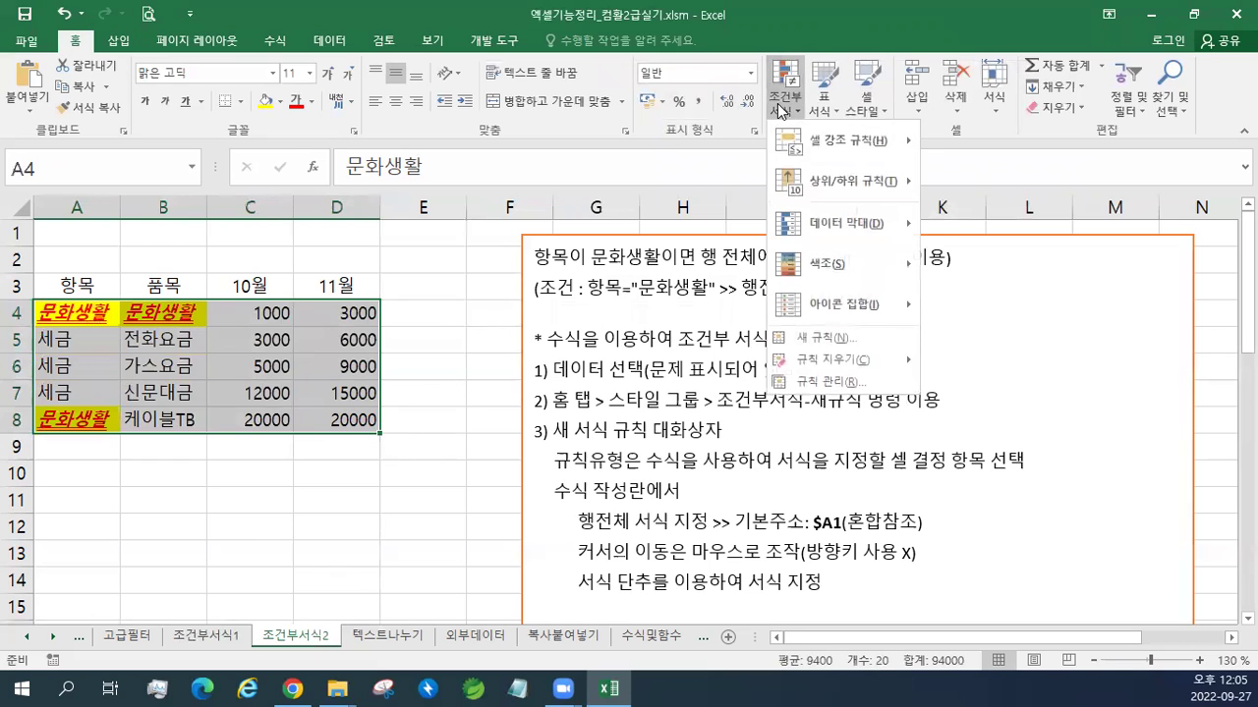
{"action": "mouse_move", "coordinate": [798, 362]}
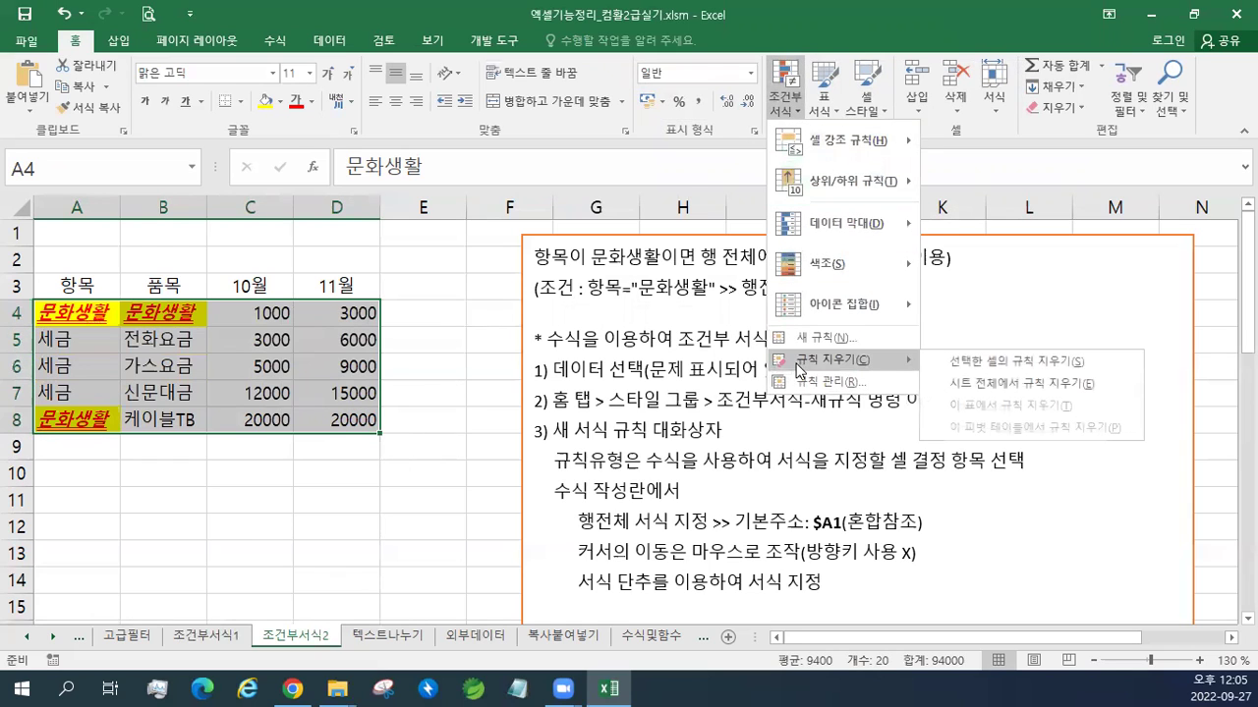
{"action": "left_click", "coordinate": [964, 363]}
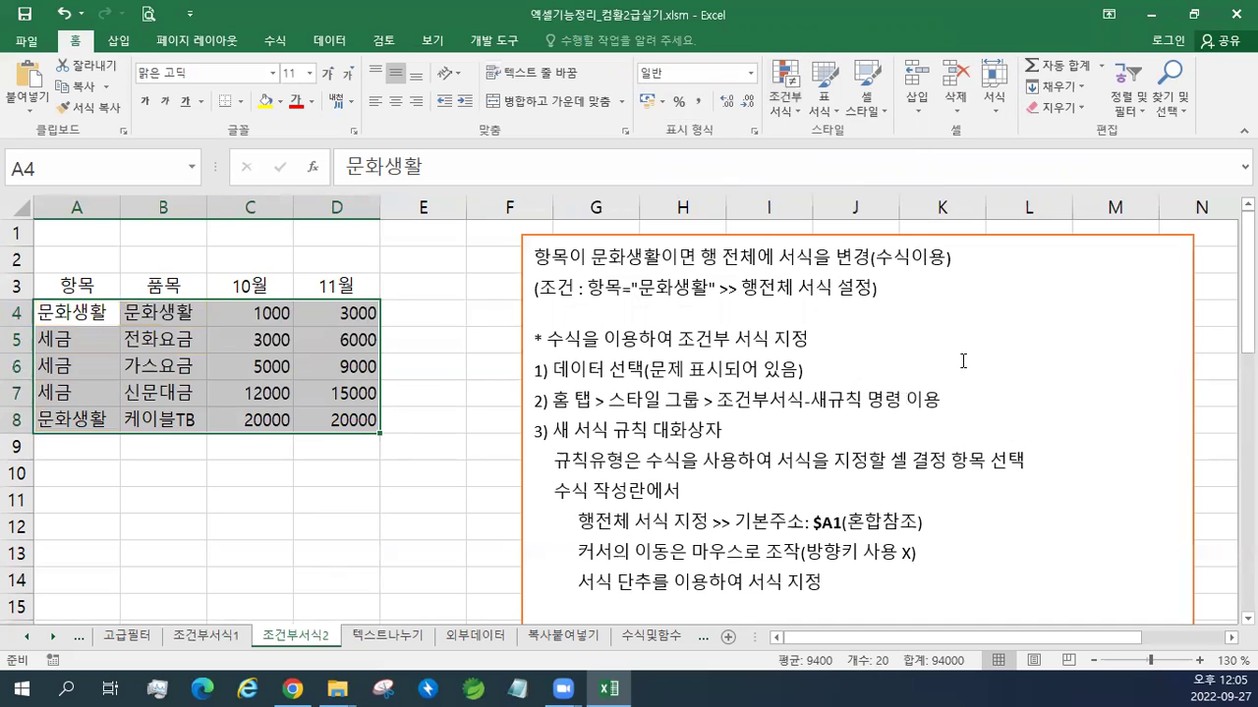
Step: Start a new conditional formatting rule for A4:D8 with the type 수식을 사용하여 서식을 지정할 셀 결정
{"action": "left_click", "coordinate": [788, 108]}
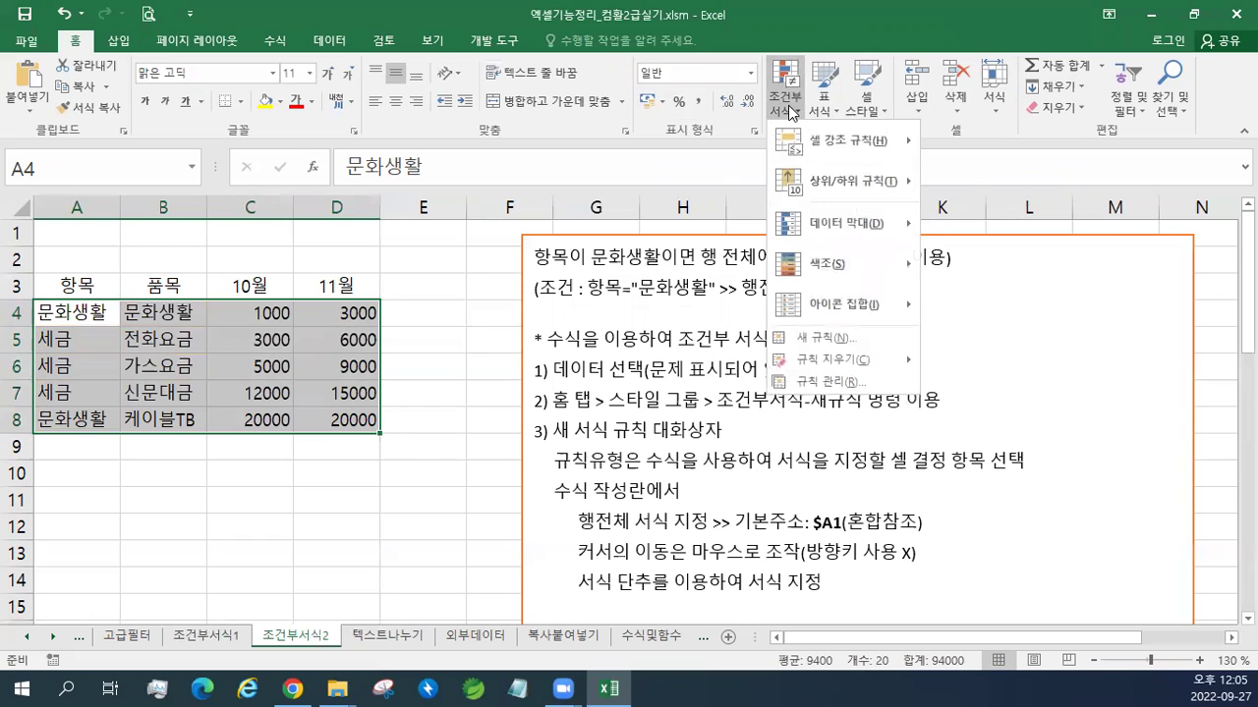
{"action": "left_click", "coordinate": [814, 340]}
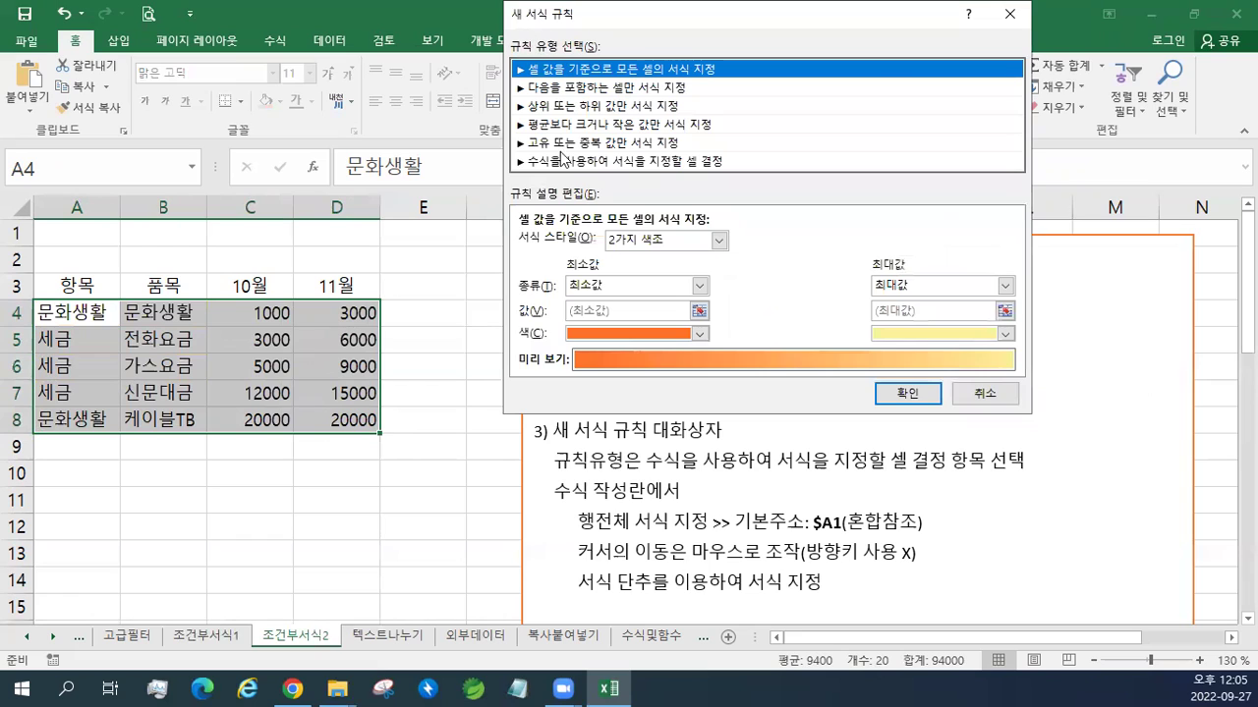
{"action": "left_click", "coordinate": [564, 161]}
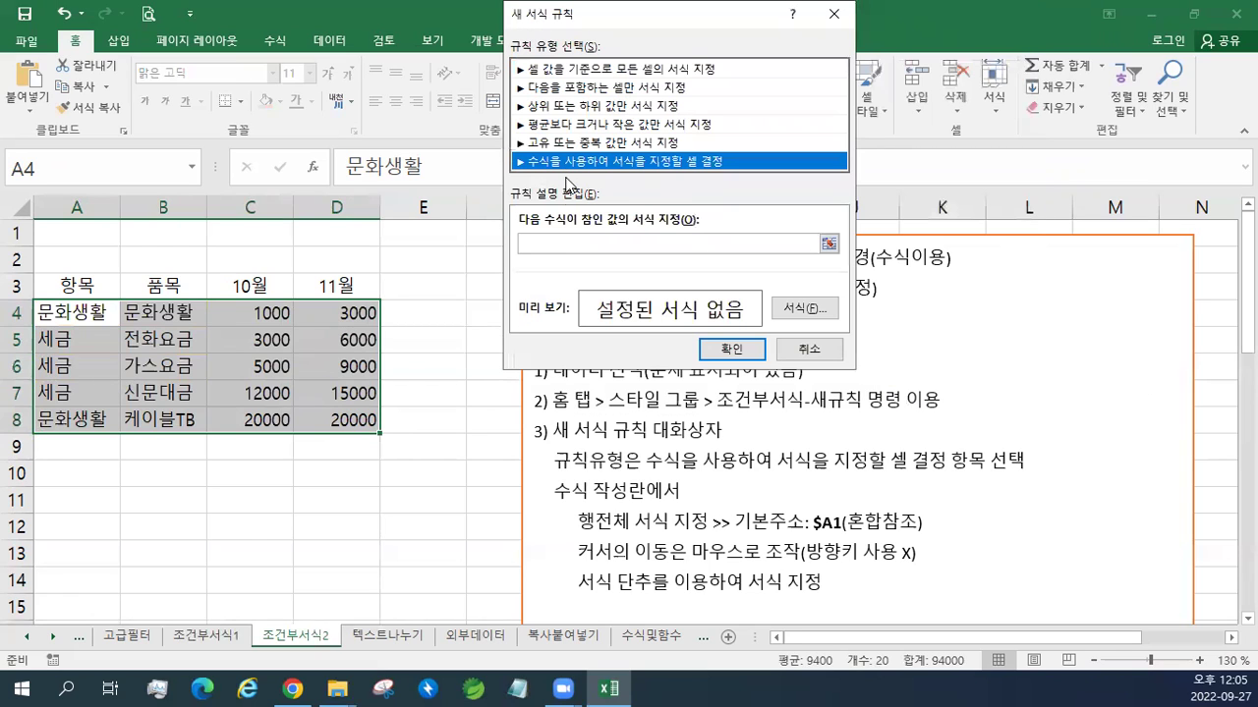
{"action": "left_click", "coordinate": [547, 244]}
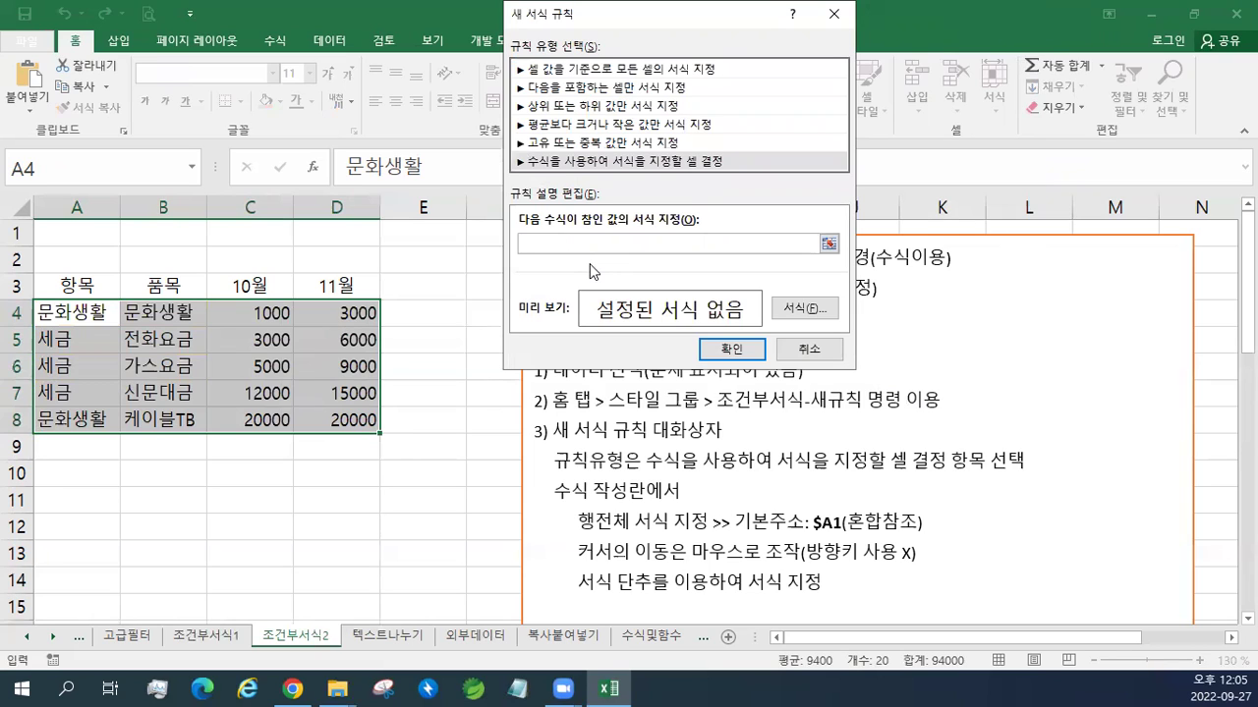
Step: Enter the rule formula =$A4="문화생활", using a mixed reference that fixes only column A
{"action": "type", "text": "="}
{"action": "left_click", "coordinate": [97, 314]}
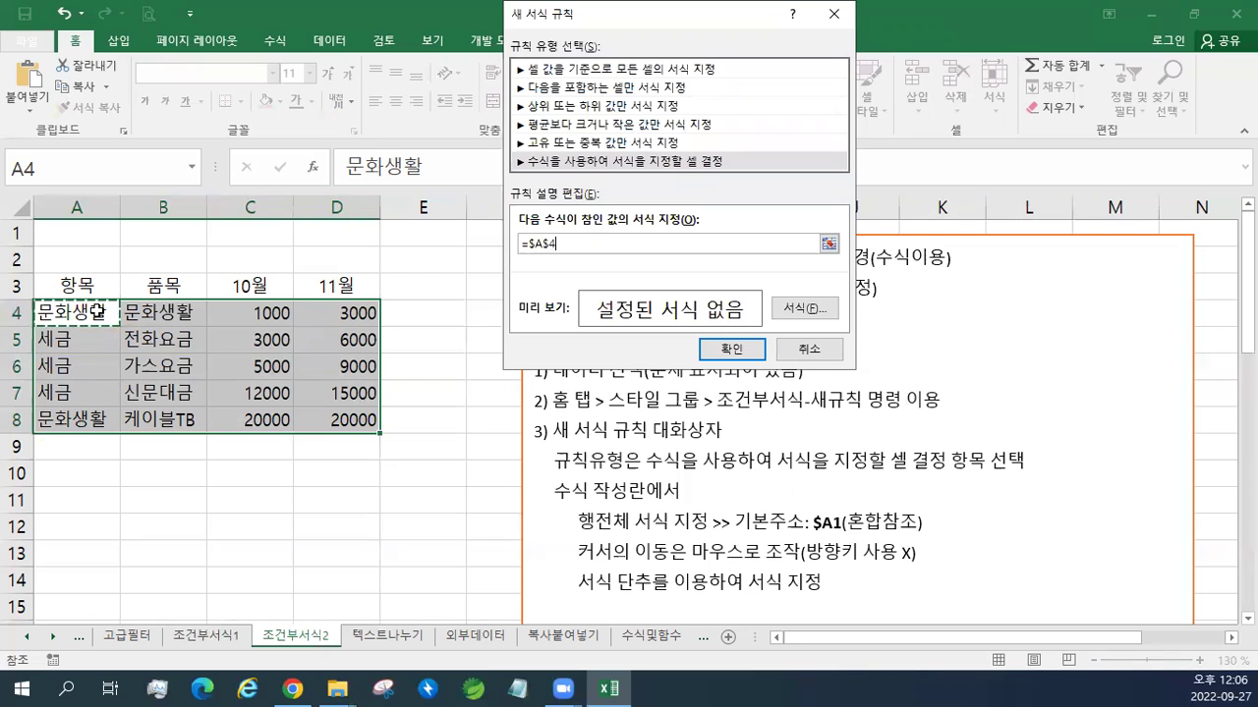
{"action": "key", "text": "F4"}
{"action": "key", "text": "F4"}
{"action": "key", "text": "F4"}
{"action": "key", "text": "F4"}
{"action": "key", "text": "F4"}
{"action": "key", "text": "F4"}
{"action": "key", "text": "F4"}
{"action": "key", "text": "F4"}
{"action": "key", "text": "F4"}
{"action": "type", "text": "="}
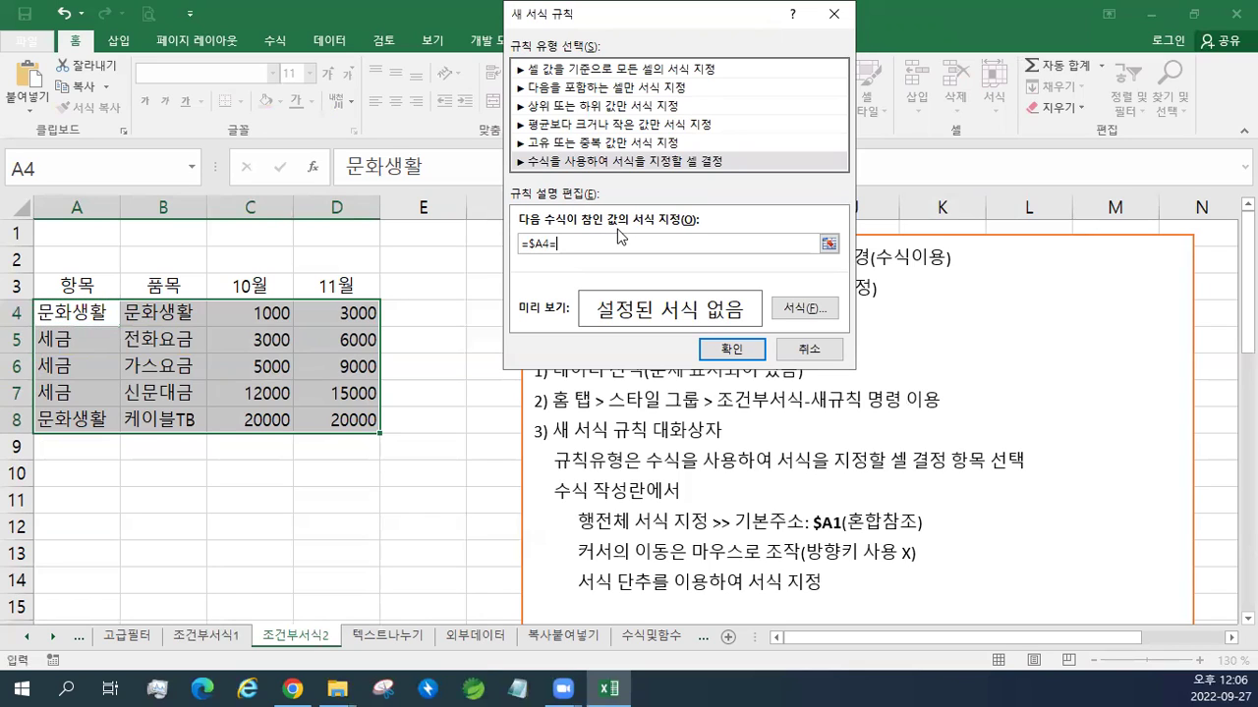
{"action": "type", "text": "\"문화생활\""}
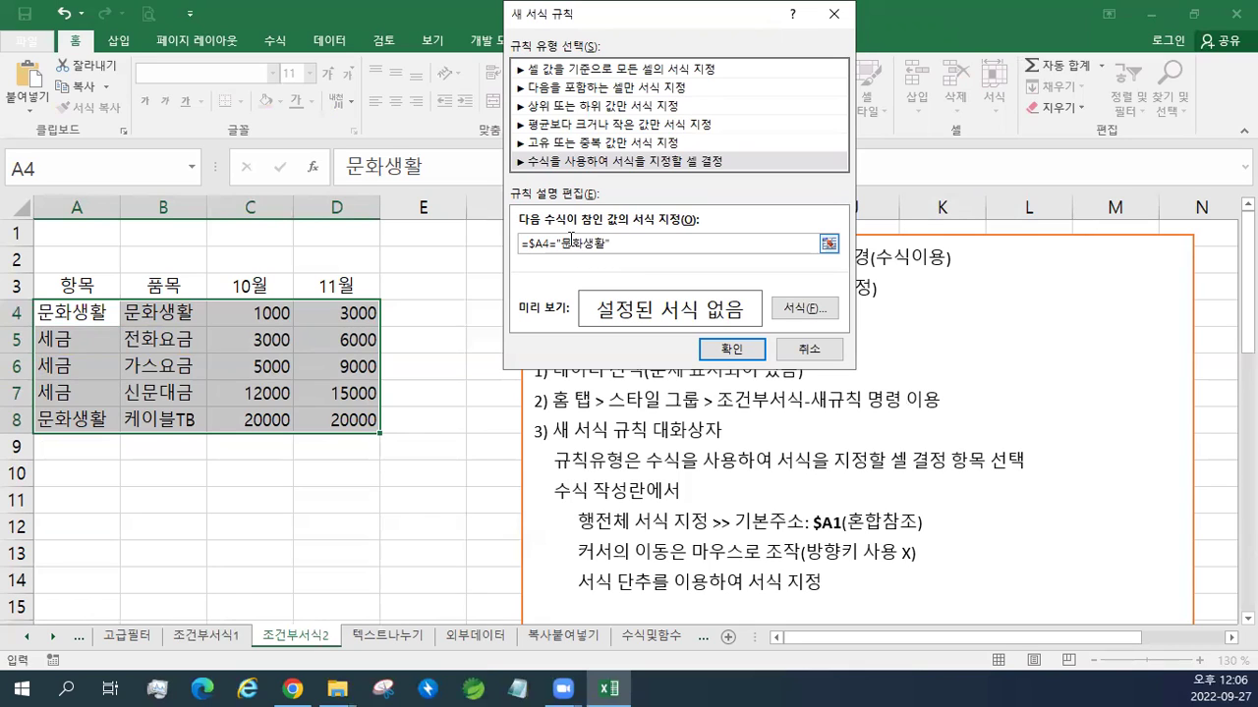
Step: Set the rule's font format to 굵은 기울임꼴, red color and 이중 실선 underline
{"action": "left_click", "coordinate": [792, 311]}
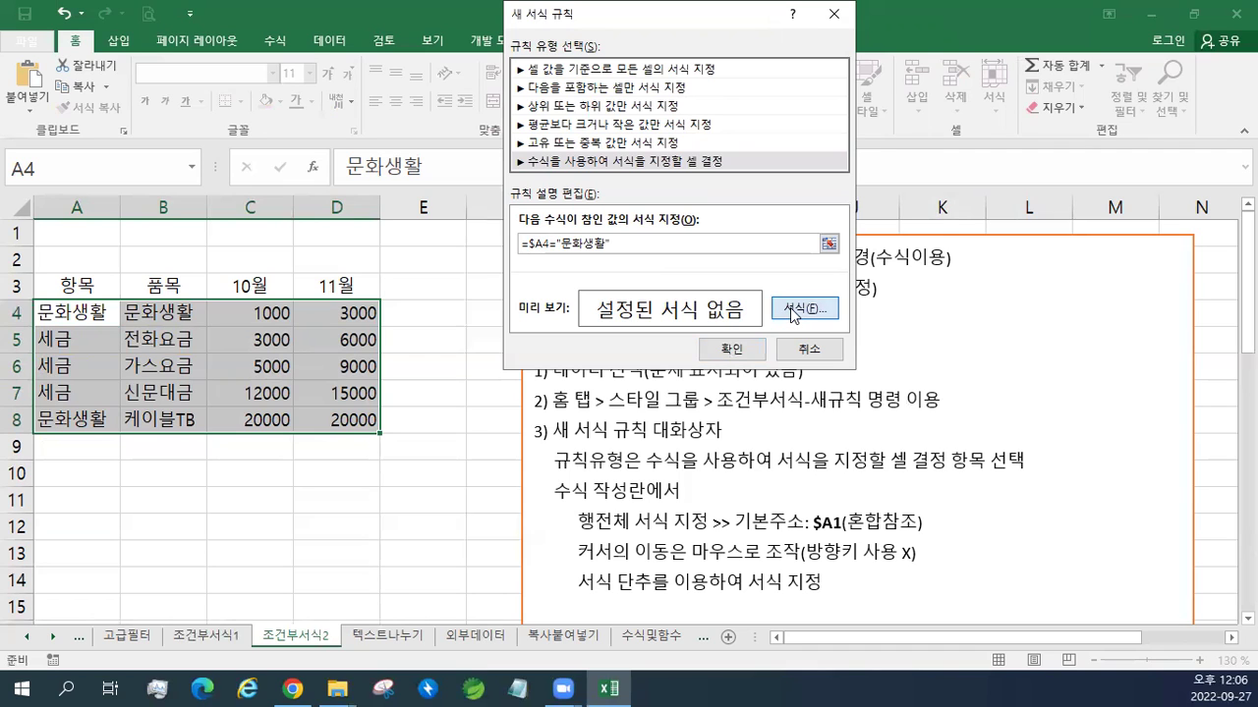
{"action": "left_click", "coordinate": [815, 157]}
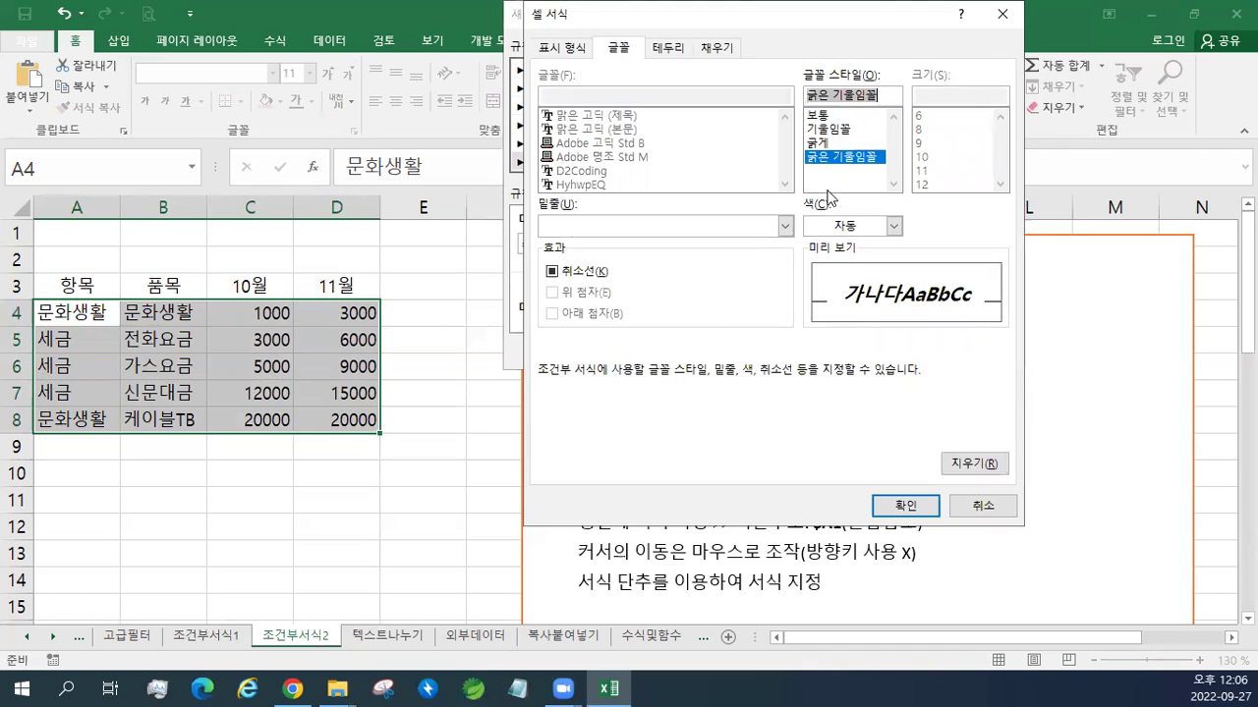
{"action": "left_click", "coordinate": [893, 226]}
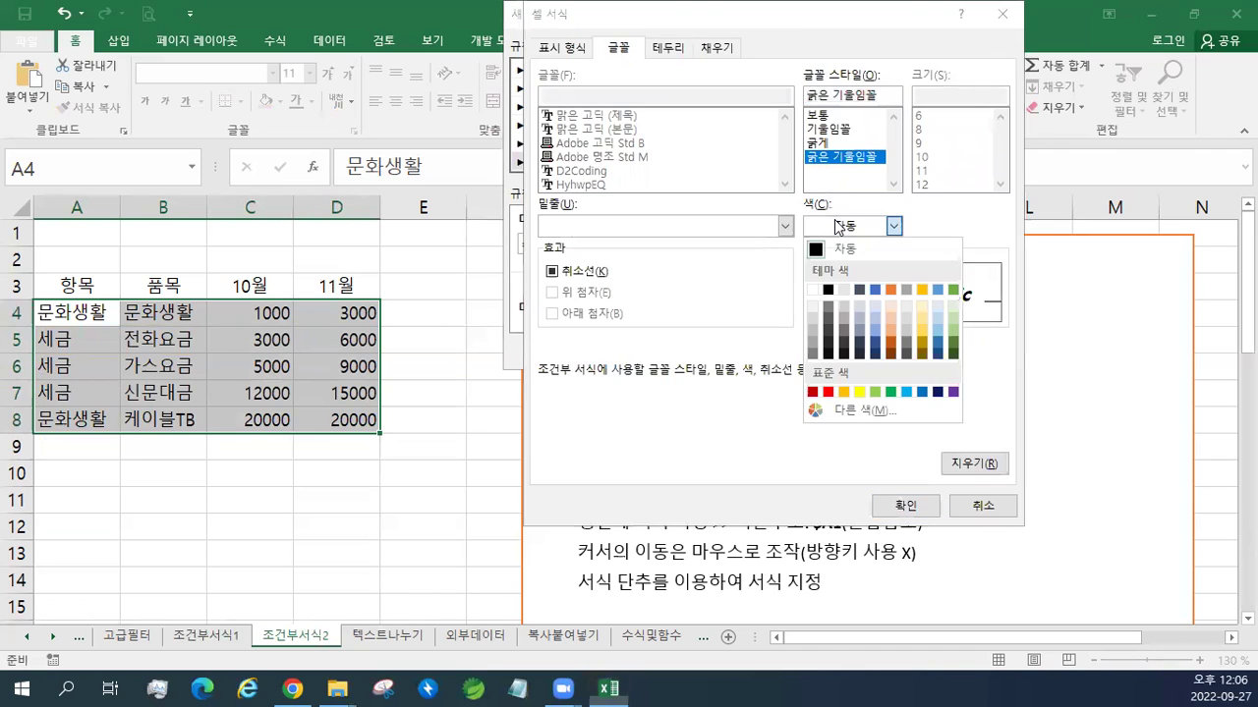
{"action": "left_click", "coordinate": [828, 393]}
{"action": "left_click", "coordinate": [785, 226]}
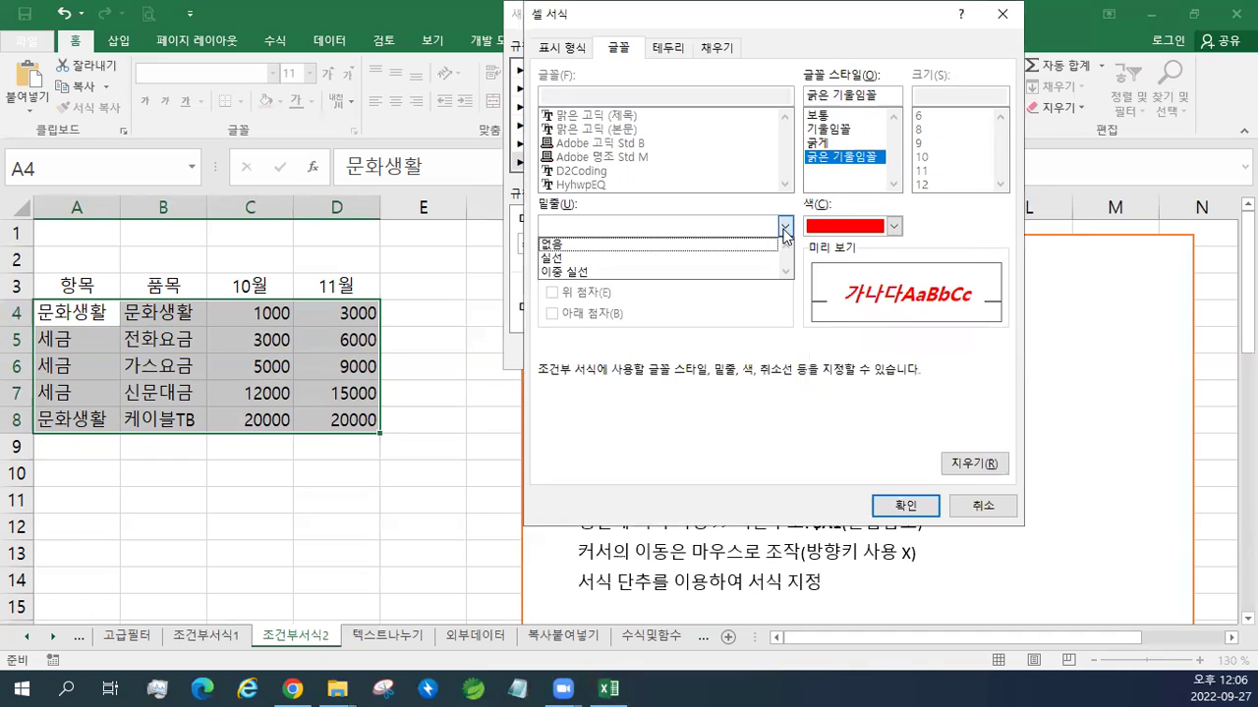
{"action": "left_click", "coordinate": [629, 272]}
Step: Give the rule a yellow background fill and apply the rule to A4:D8
{"action": "left_click", "coordinate": [711, 51]}
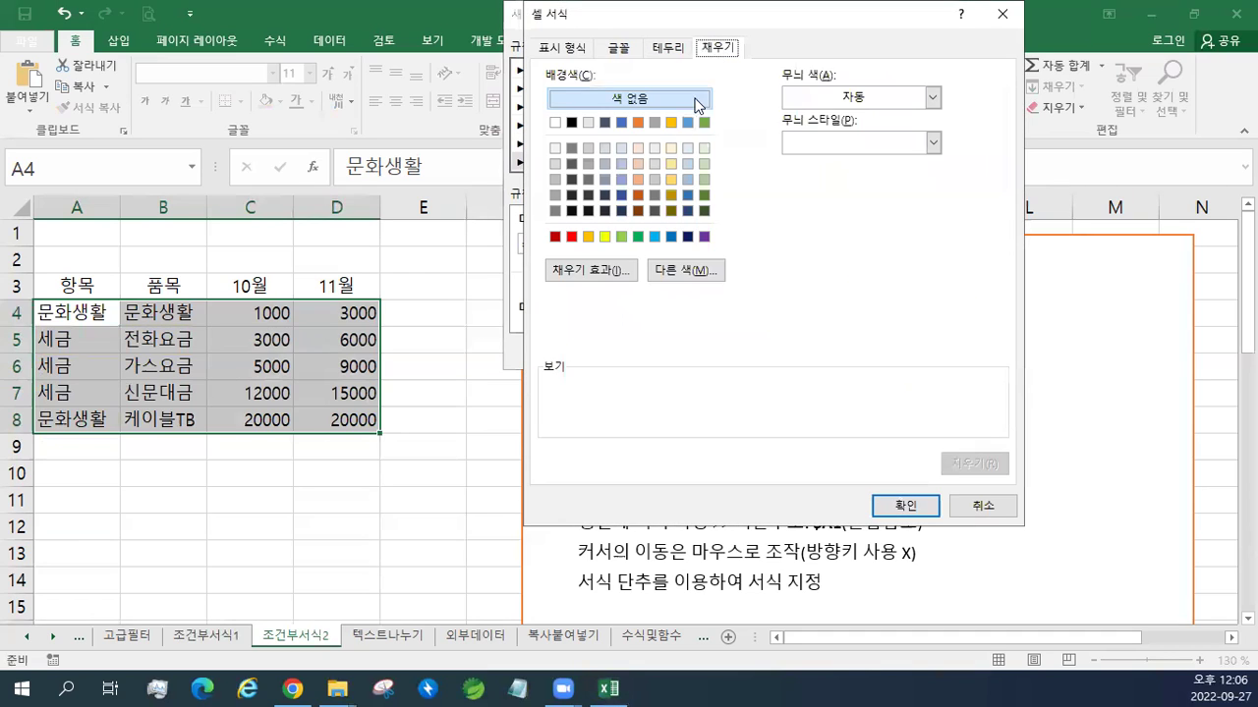
{"action": "left_click", "coordinate": [604, 237]}
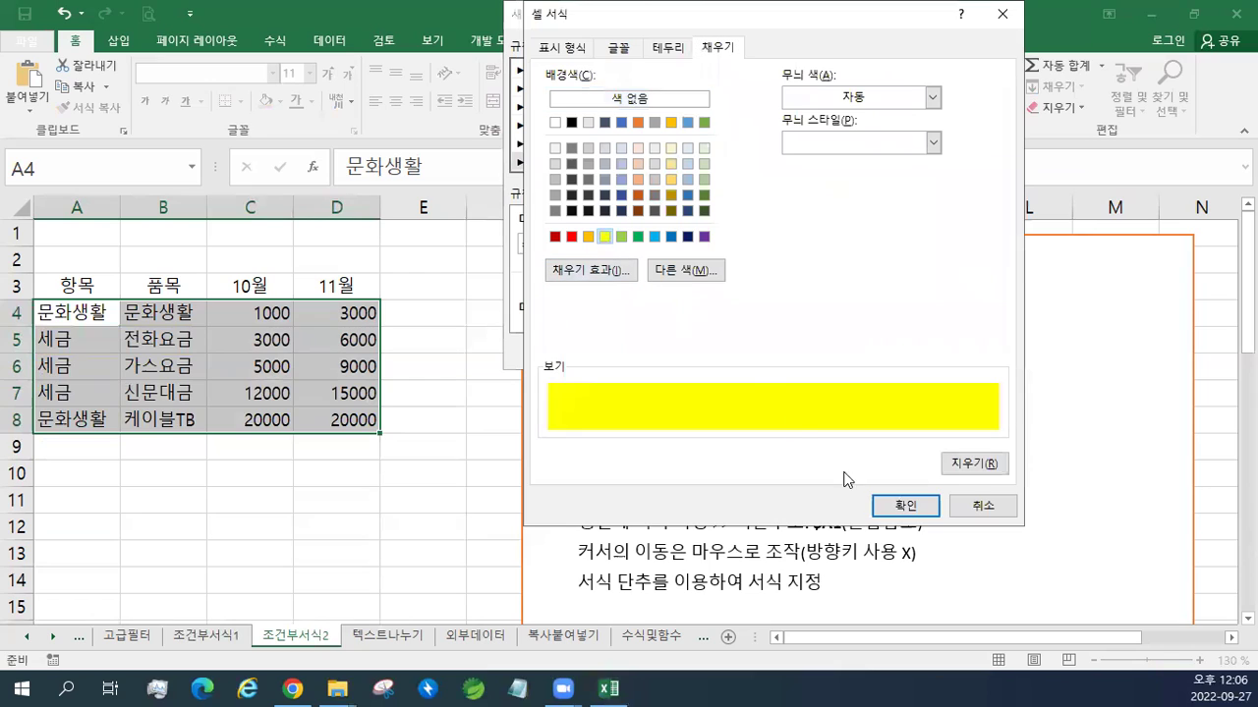
{"action": "left_click", "coordinate": [898, 506]}
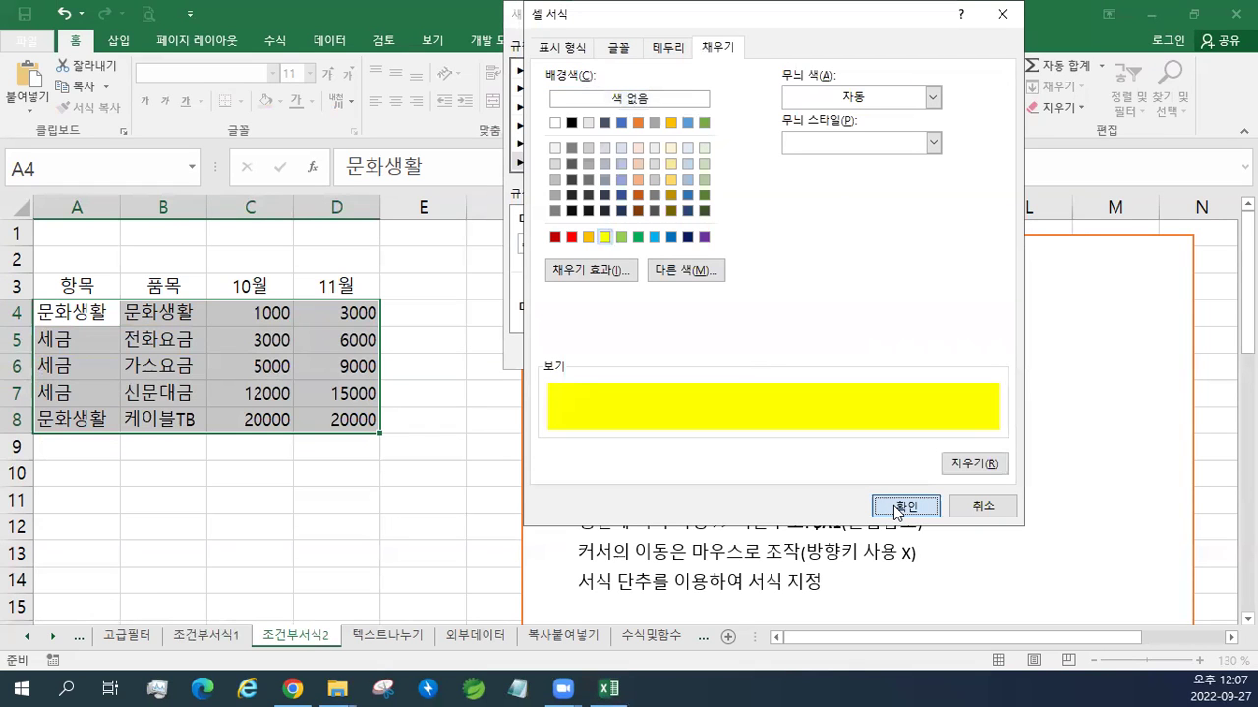
{"action": "left_click", "coordinate": [897, 507]}
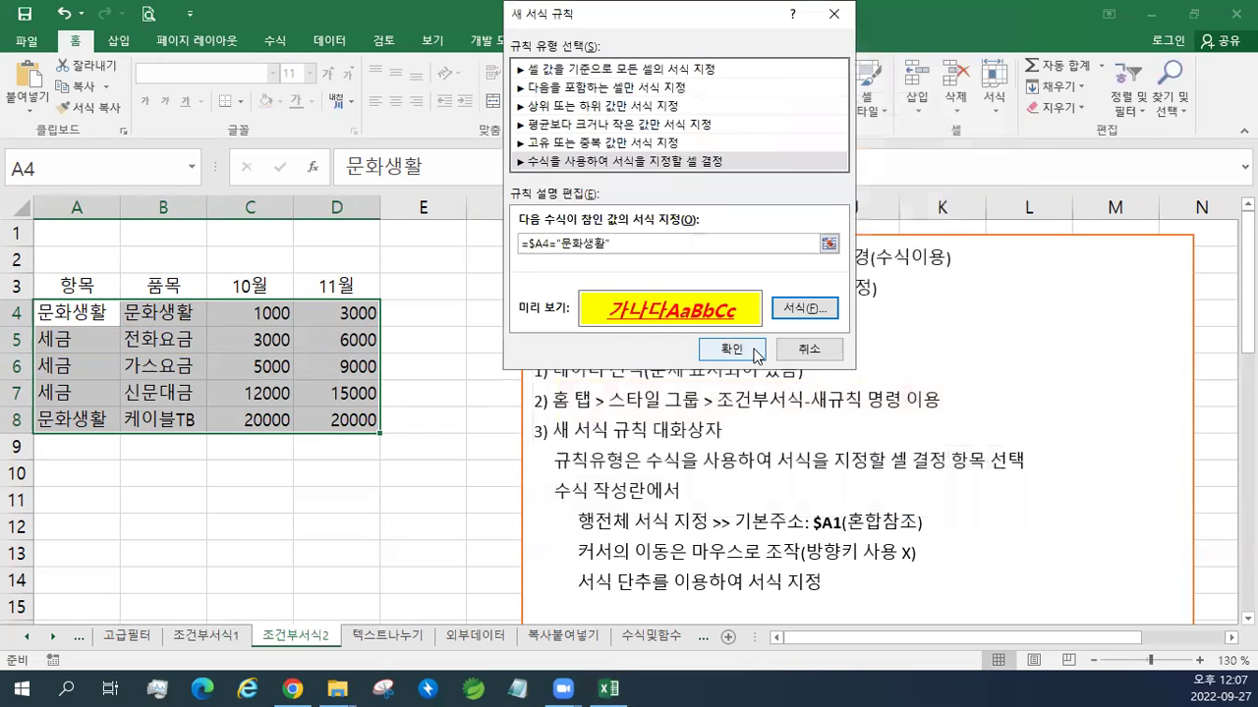
{"action": "left_click", "coordinate": [887, 422]}
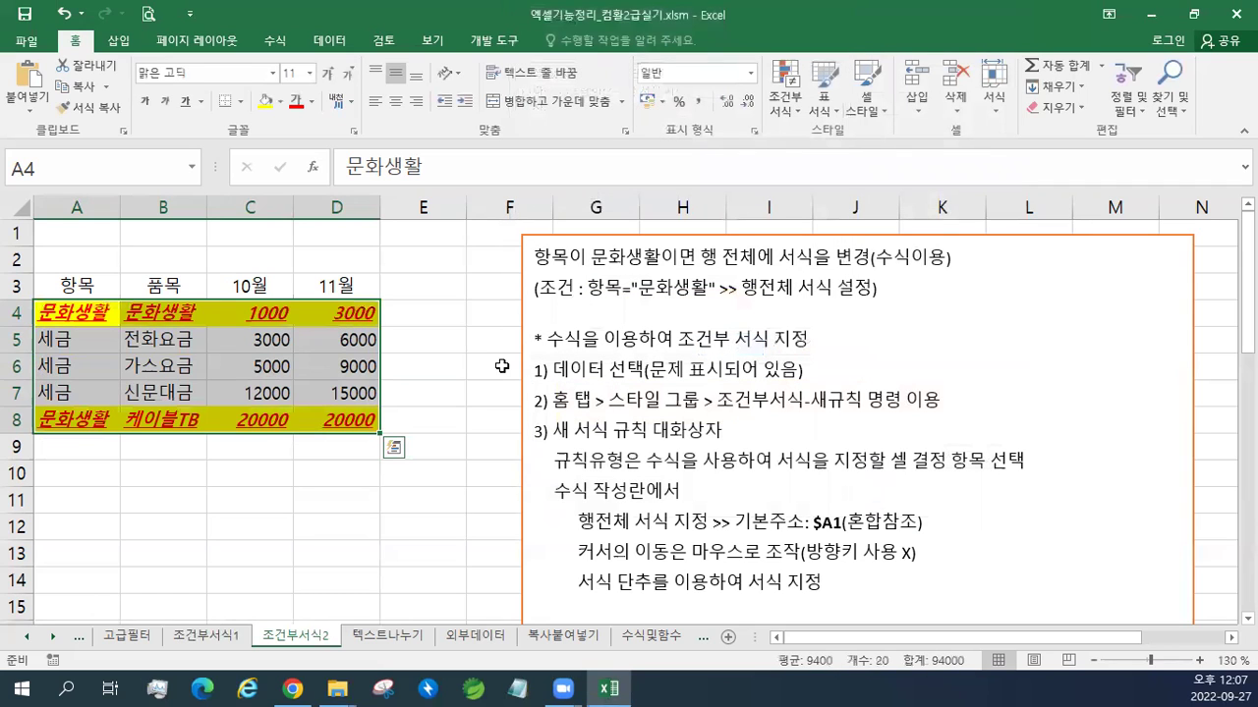
Step: Check the resulting formatting row by row in A4:D8 against each row's 항목 value
{"action": "left_click", "coordinate": [75, 287]}
{"action": "left_click", "coordinate": [75, 317]}
{"action": "left_click_drag", "start_coordinate": [120, 314], "coordinate": [316, 311]}
{"action": "left_click_drag", "start_coordinate": [98, 346], "coordinate": [314, 366]}
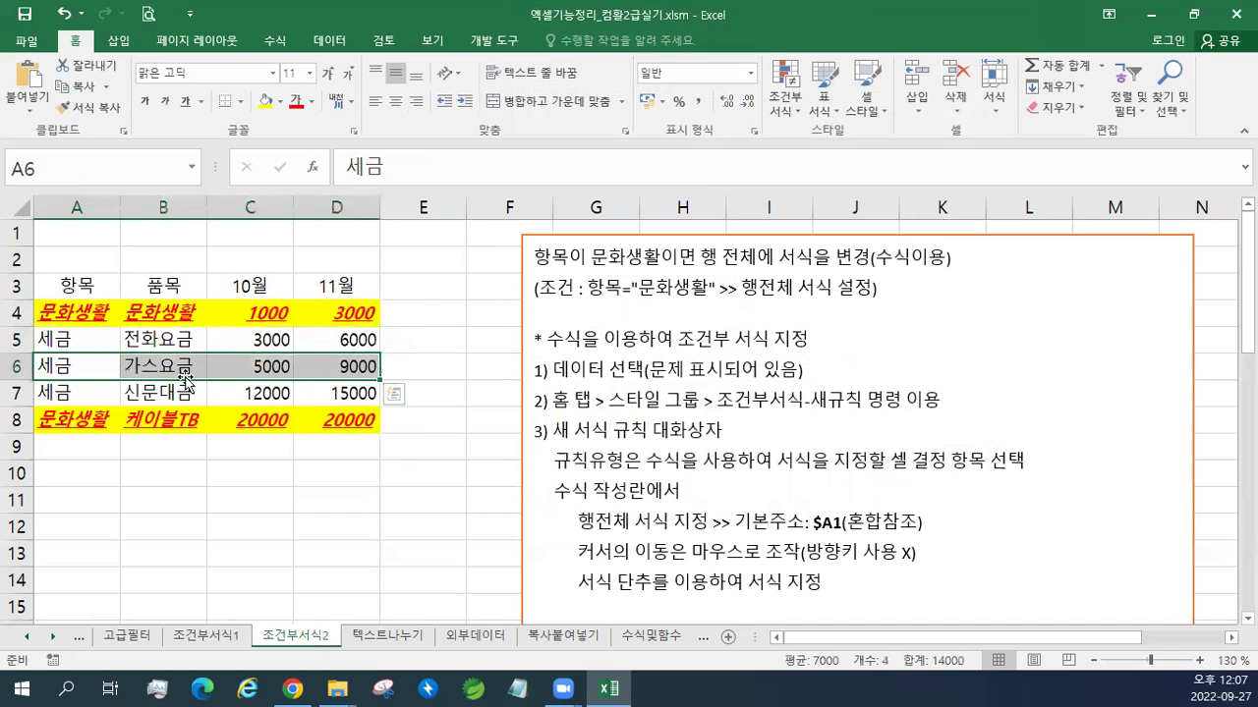
{"action": "left_click", "coordinate": [106, 392]}
{"action": "left_click_drag", "start_coordinate": [109, 392], "coordinate": [334, 393]}
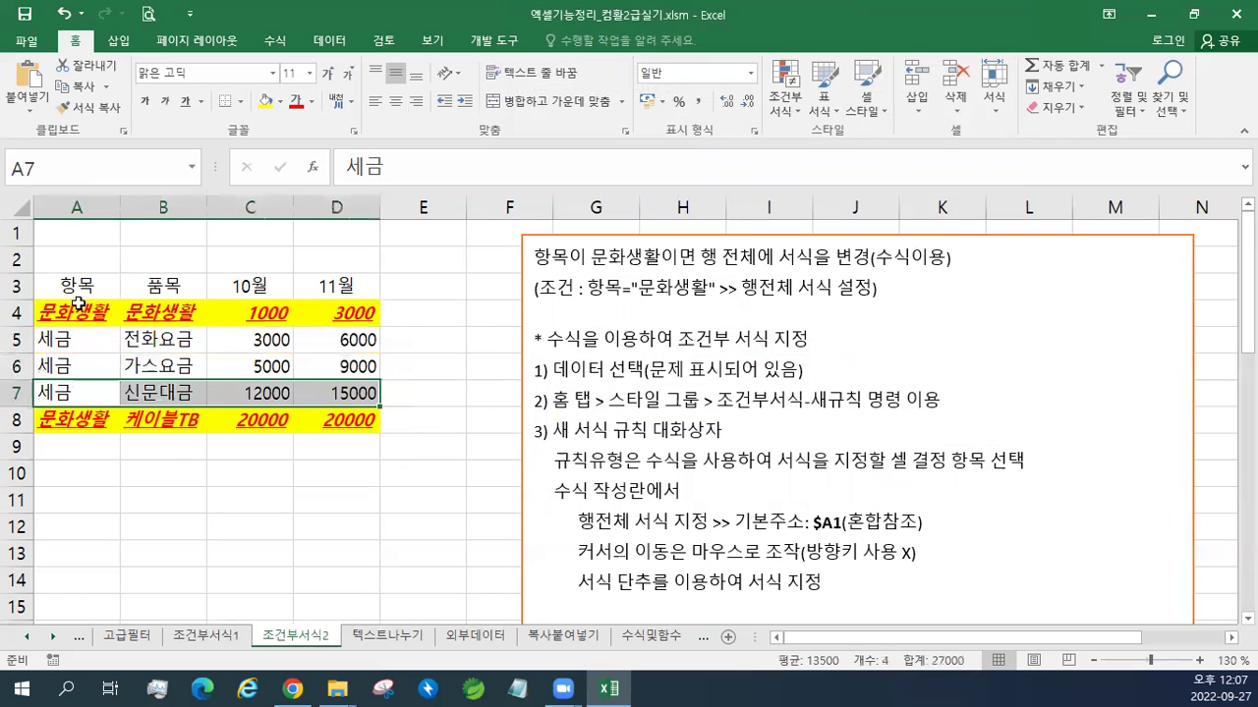
{"action": "left_click_drag", "start_coordinate": [84, 422], "coordinate": [360, 427]}
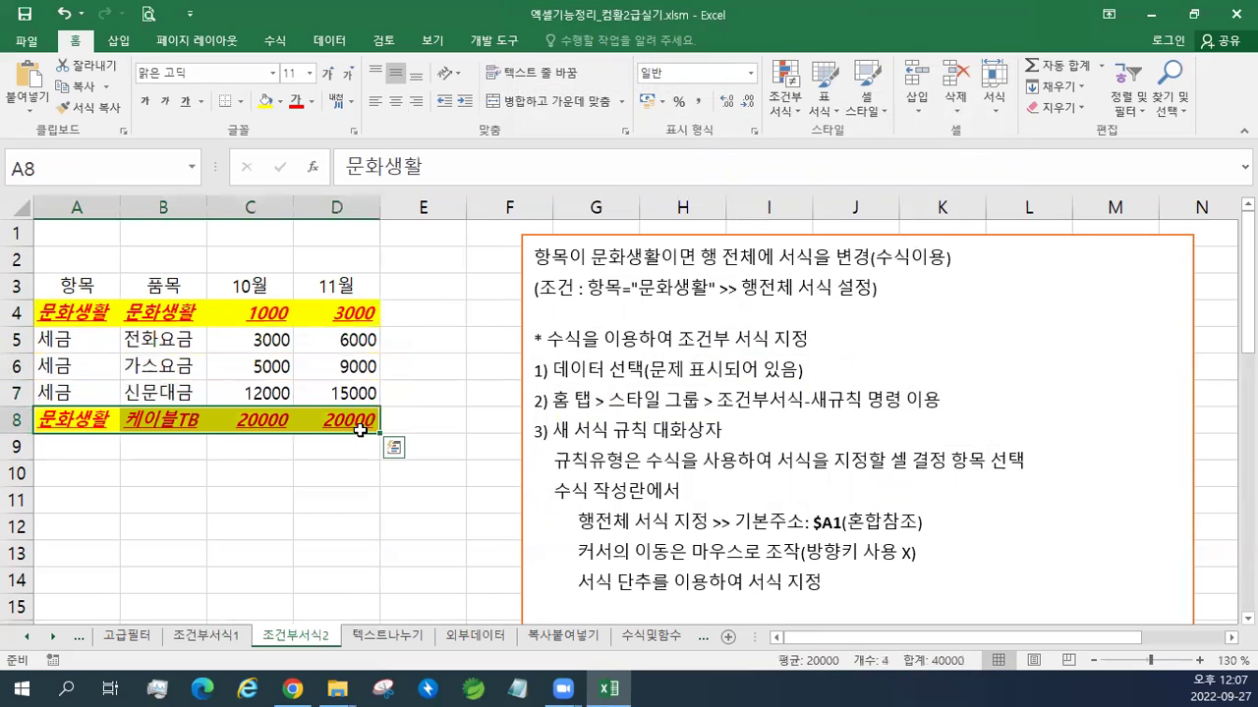
Step: Review the text box notes on formula-based conditional formatting, highlighting the 행전체 서식 지정 line with the mixed reference $A1
{"action": "left_click", "coordinate": [634, 420]}
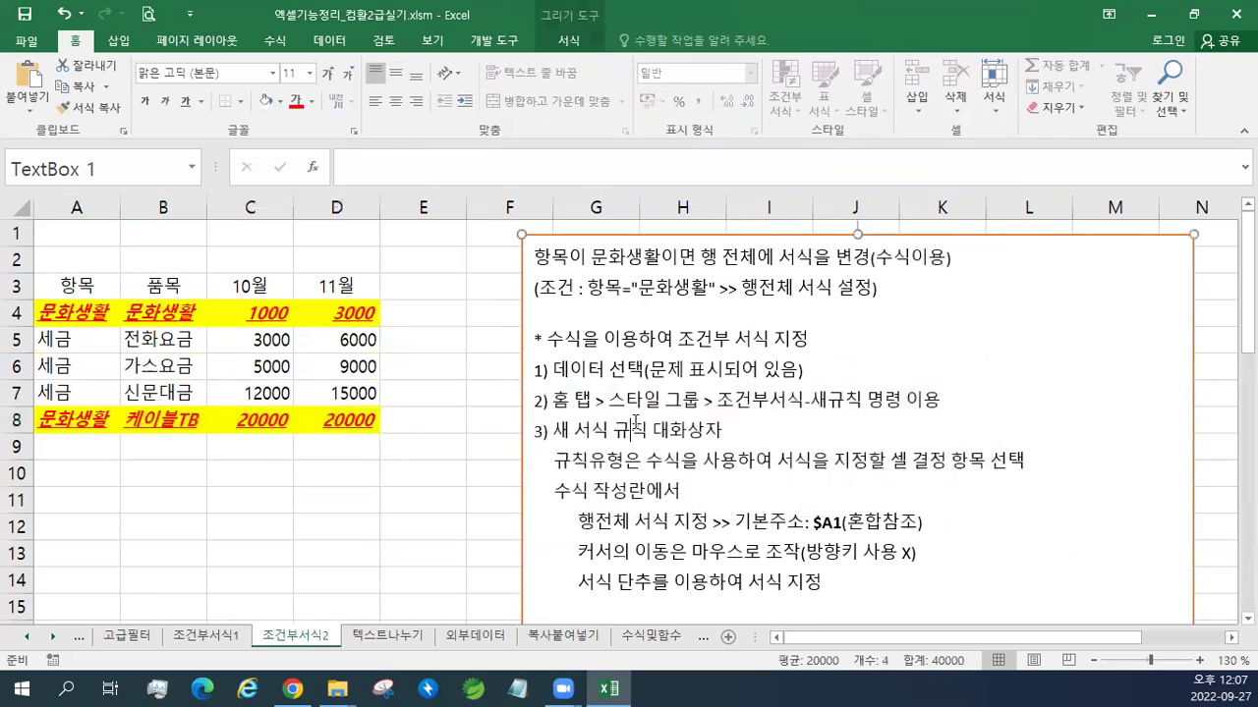
{"action": "scroll", "coordinate": [634, 420], "scroll_direction": "down", "scroll_amount": 3}
{"action": "scroll", "coordinate": [634, 420], "scroll_direction": "down", "scroll_amount": 4}
{"action": "scroll", "coordinate": [612, 447], "scroll_direction": "up", "scroll_amount": 4}
{"action": "scroll", "coordinate": [611, 447], "scroll_direction": "up", "scroll_amount": 3}
{"action": "scroll", "coordinate": [815, 462], "scroll_direction": "down", "scroll_amount": 1}
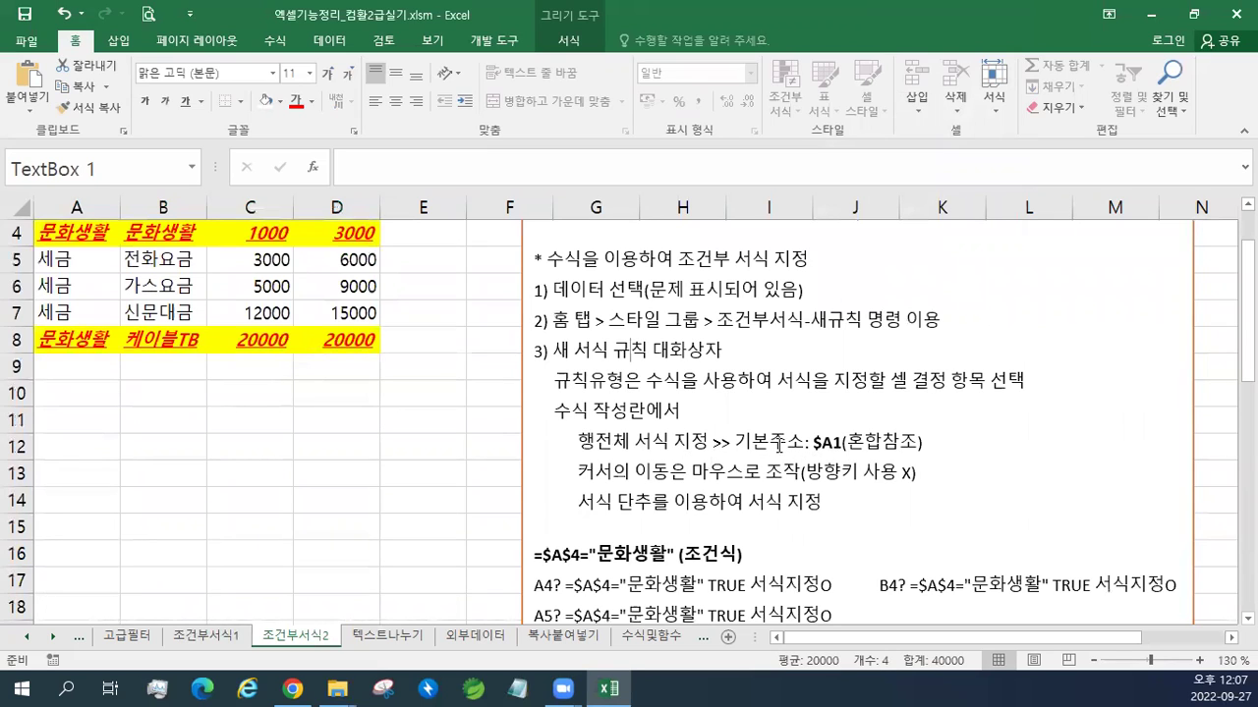
{"action": "left_click_drag", "start_coordinate": [576, 441], "coordinate": [804, 444]}
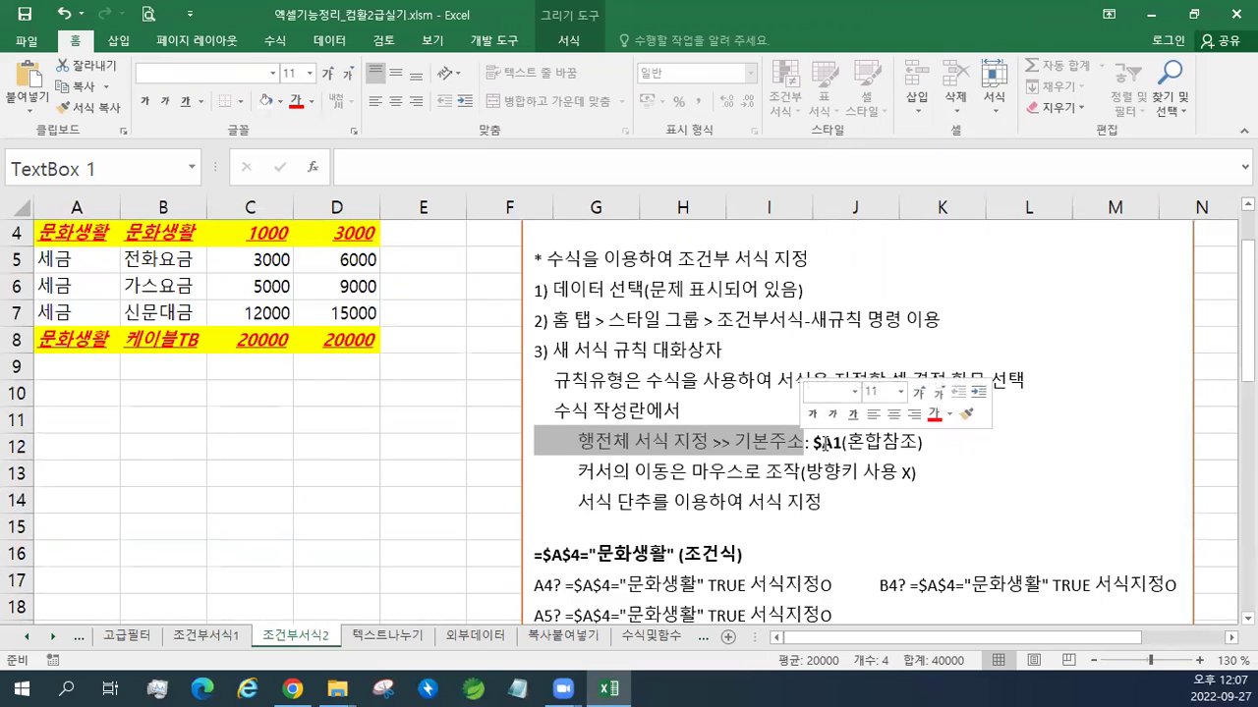
{"action": "left_click", "coordinate": [822, 442]}
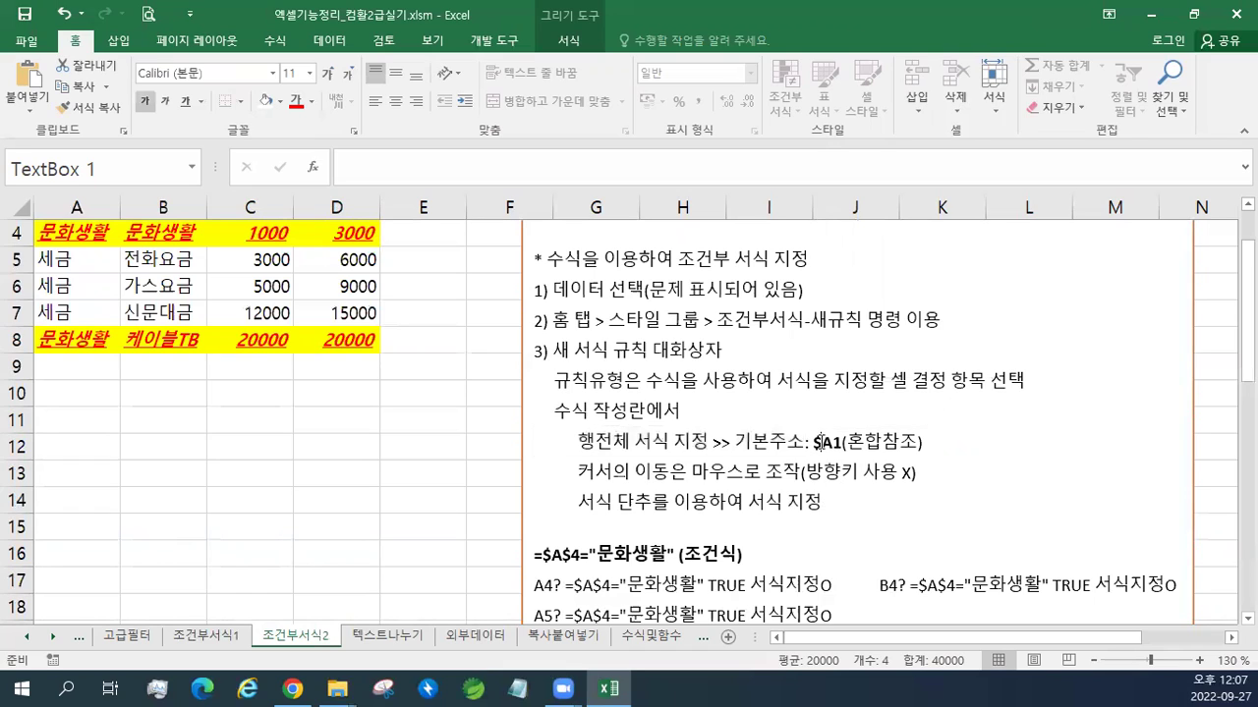
{"action": "left_click", "coordinate": [347, 270]}
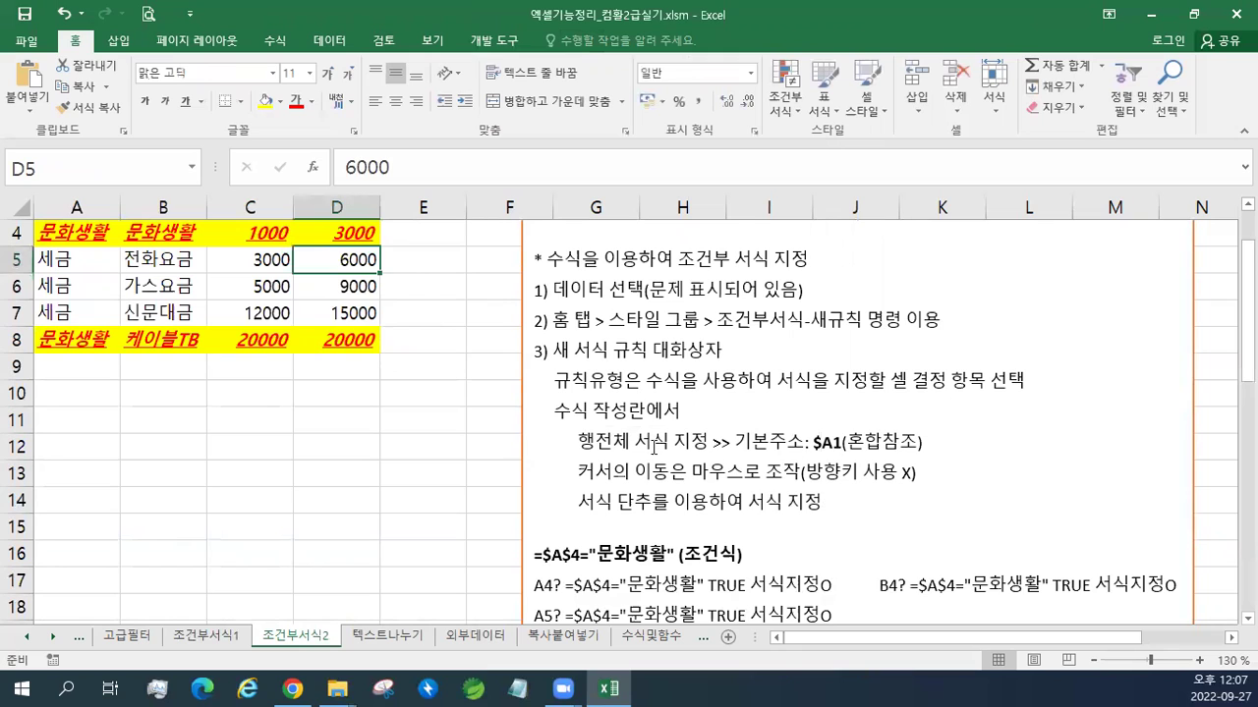
{"action": "left_click_drag", "start_coordinate": [578, 442], "coordinate": [889, 444]}
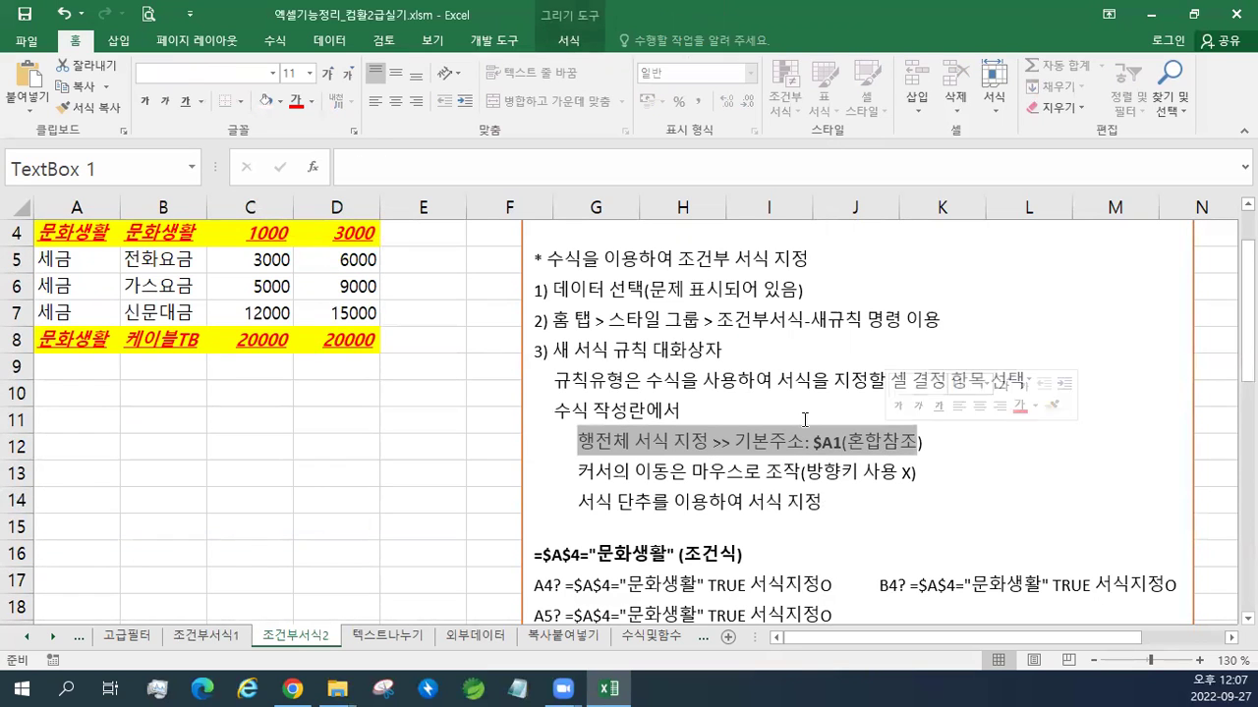
{"action": "left_click", "coordinate": [661, 373]}
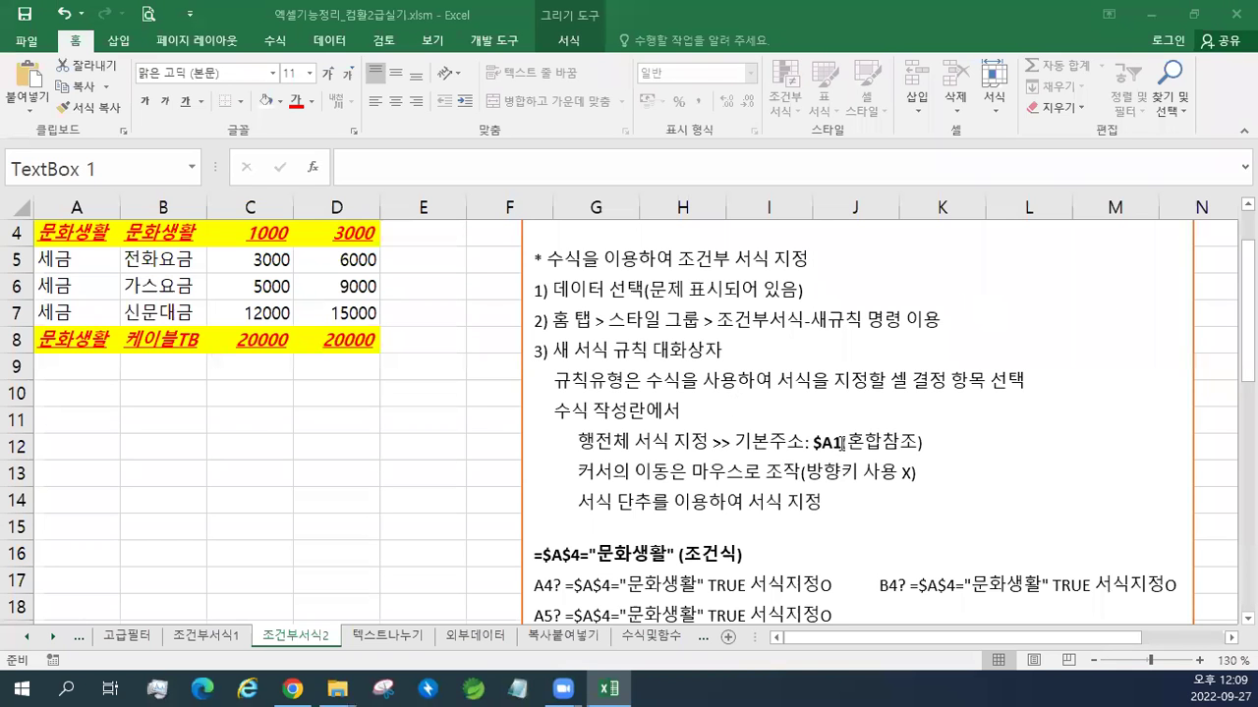
Step: Review the new-rule dialog's type 수식을 사용하여 서식을 지정할 셀 결정 from cell D5, without creating a rule
{"action": "left_click_drag", "start_coordinate": [848, 503], "coordinate": [777, 137]}
{"action": "left_click", "coordinate": [401, 266]}
{"action": "left_click", "coordinate": [374, 260]}
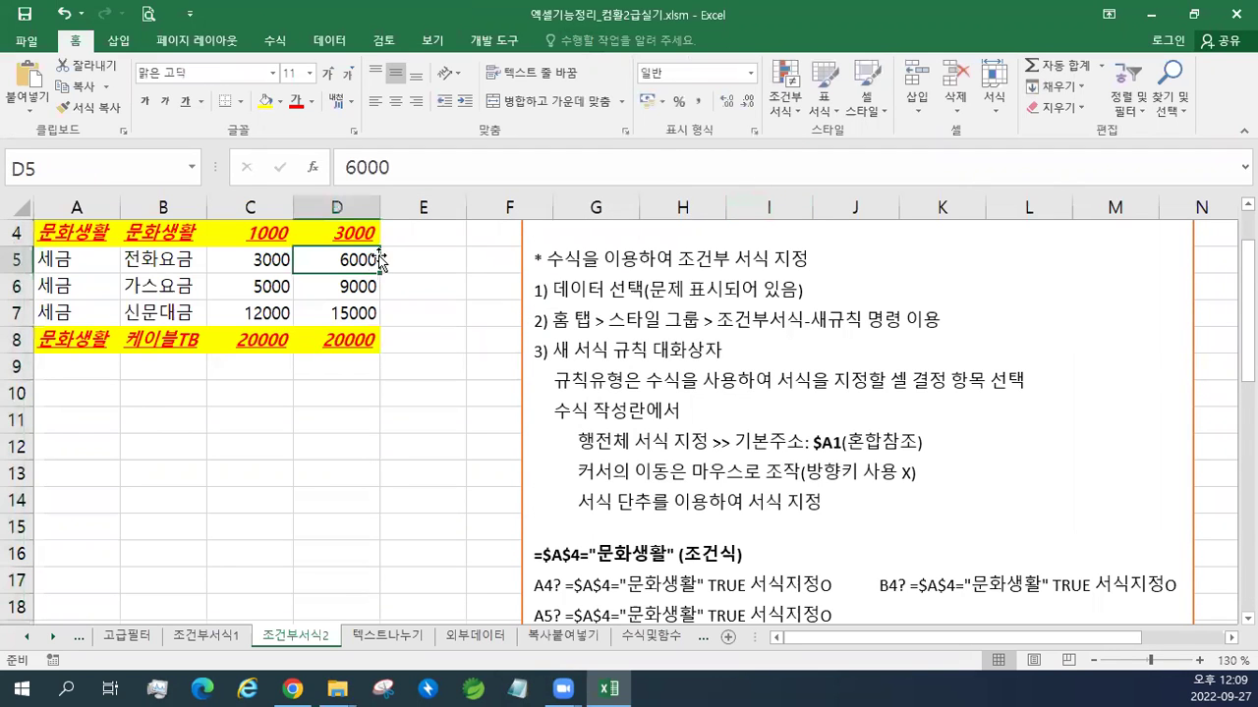
{"action": "left_click", "coordinate": [784, 96]}
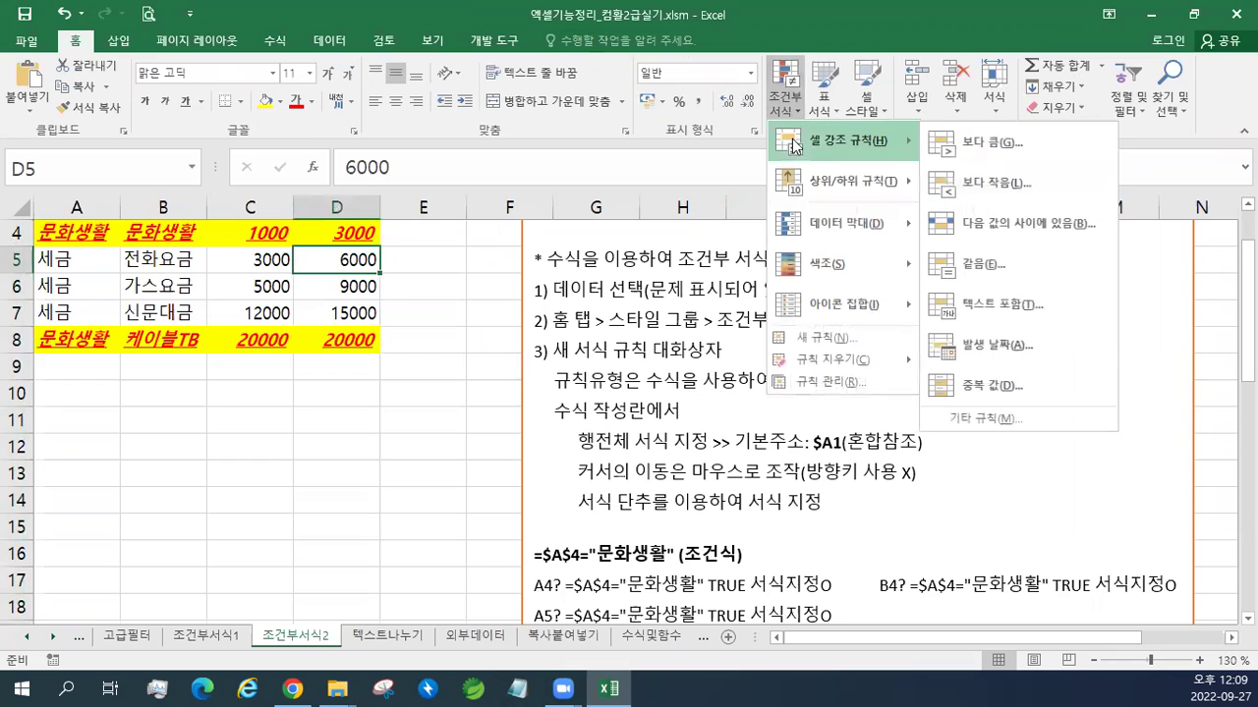
{"action": "mouse_move", "coordinate": [801, 185]}
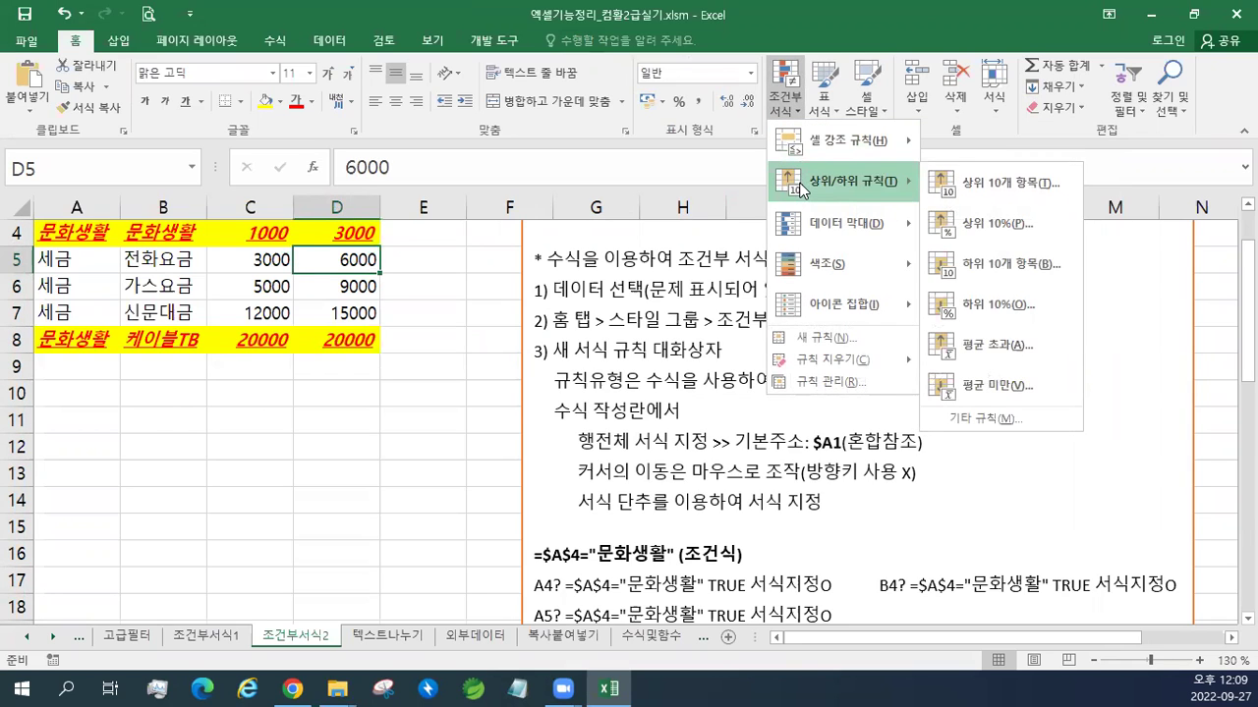
{"action": "left_click", "coordinate": [825, 339]}
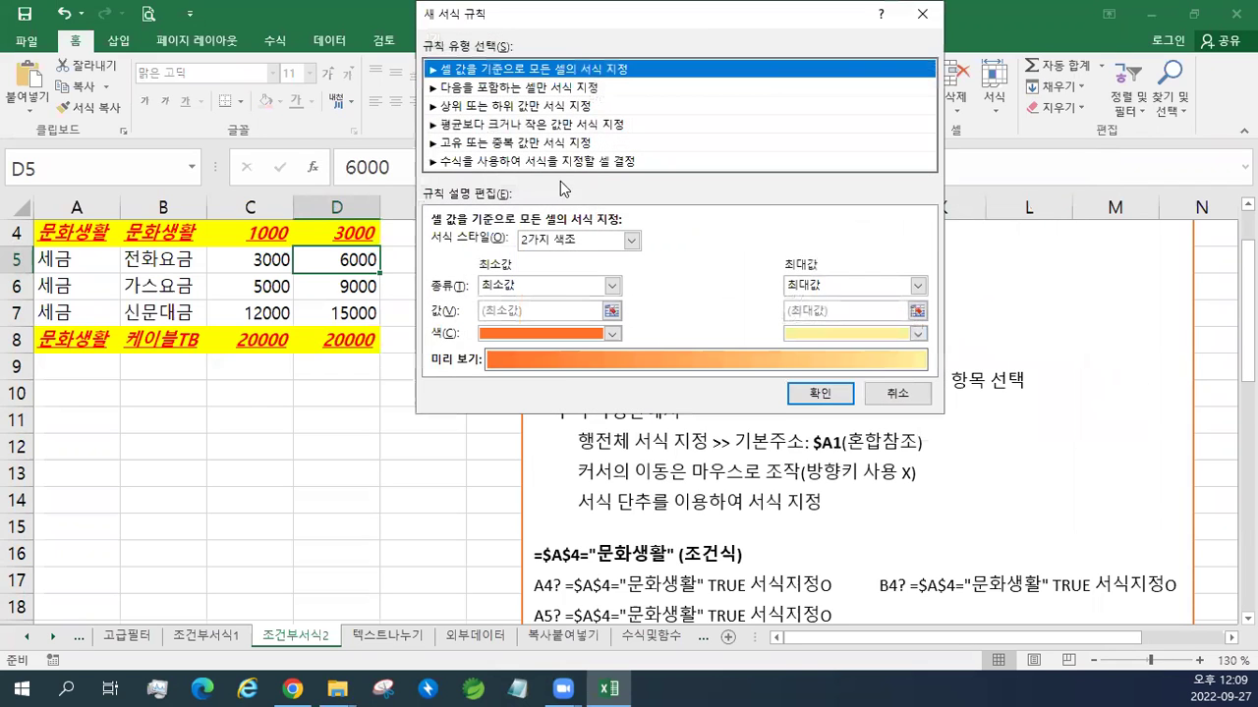
{"action": "left_click", "coordinate": [538, 163]}
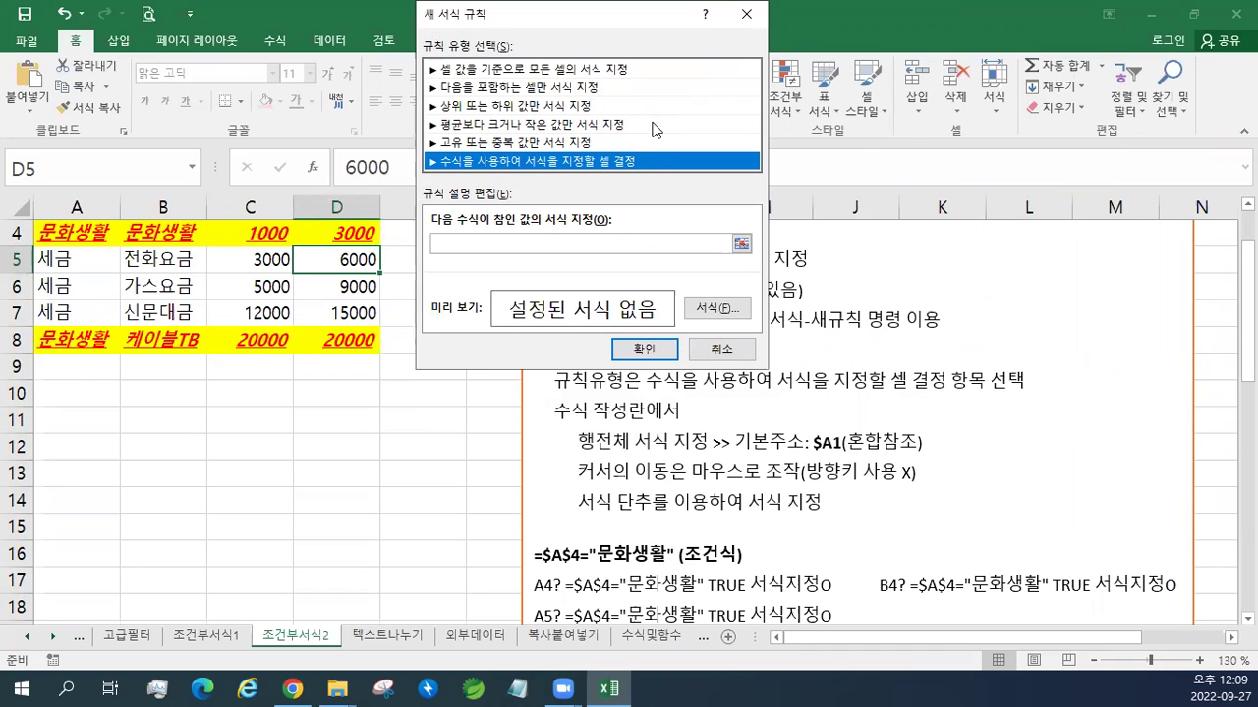
{"action": "left_click", "coordinate": [749, 15]}
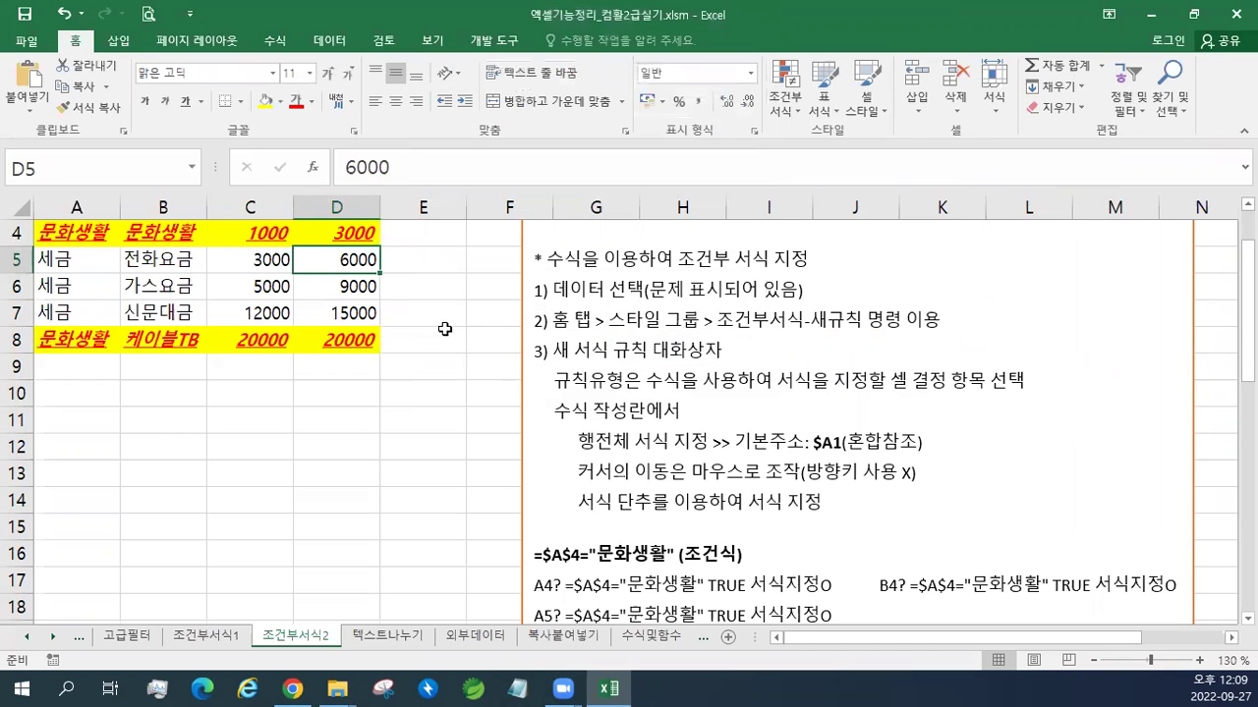
{"action": "left_click", "coordinate": [447, 336]}
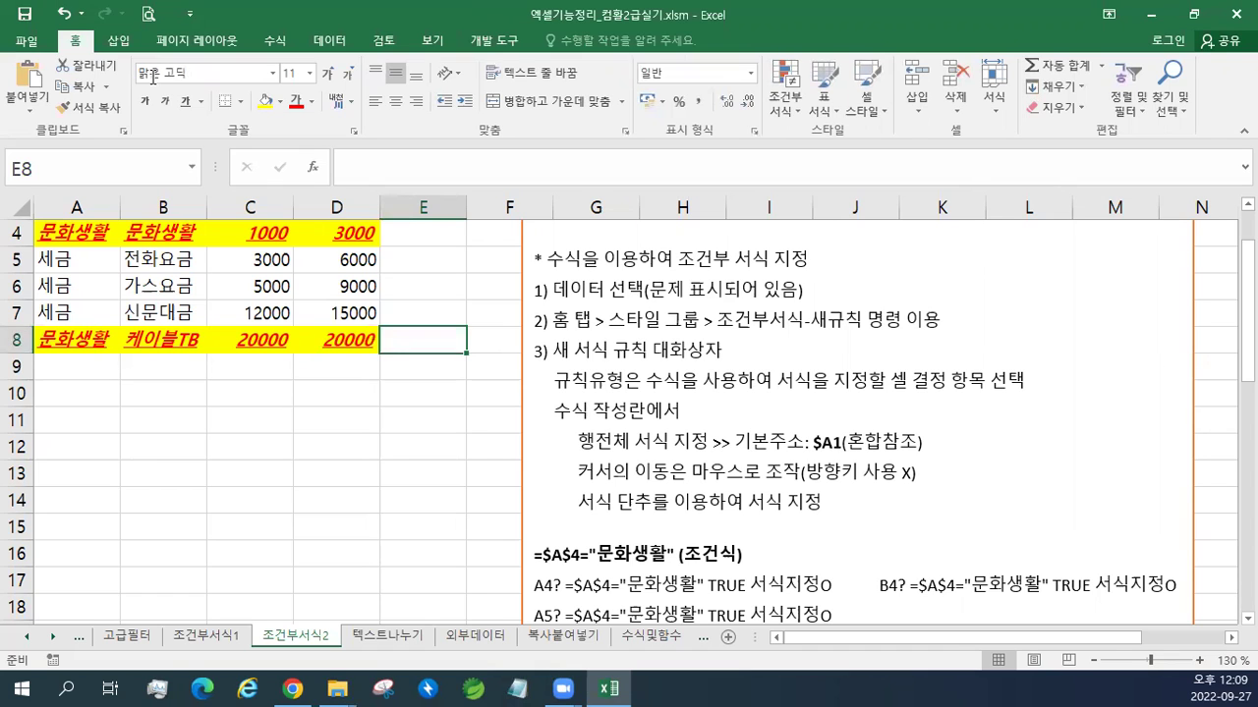
Step: Open the workbook 기본작업-3.xlsx from the 이론 folder
{"action": "left_click", "coordinate": [36, 41]}
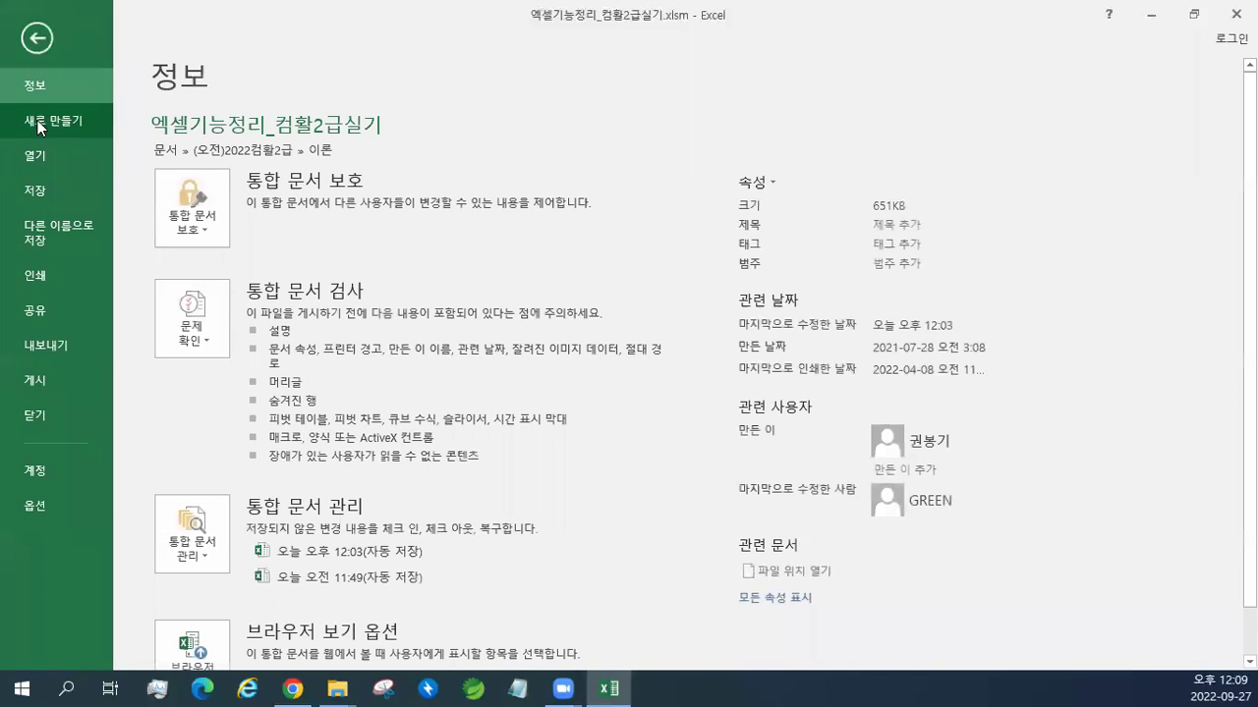
{"action": "left_click", "coordinate": [37, 153]}
{"action": "left_click", "coordinate": [190, 345]}
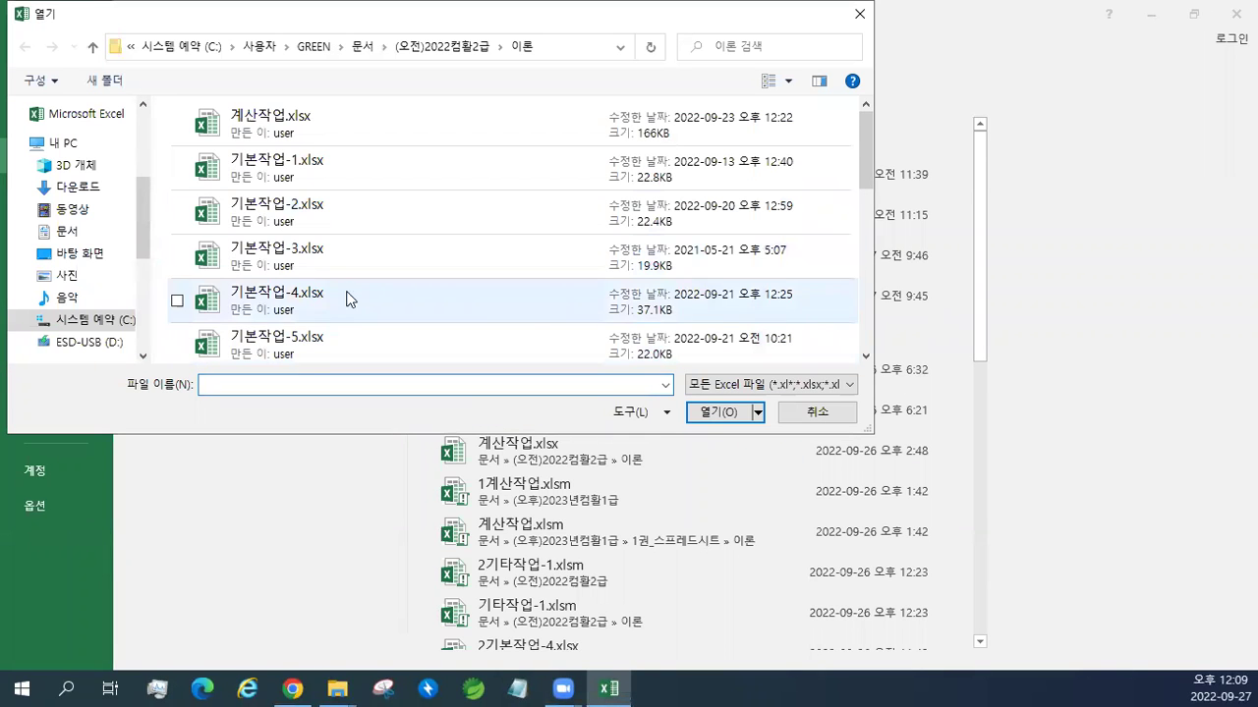
{"action": "key", "text": "super+e"}
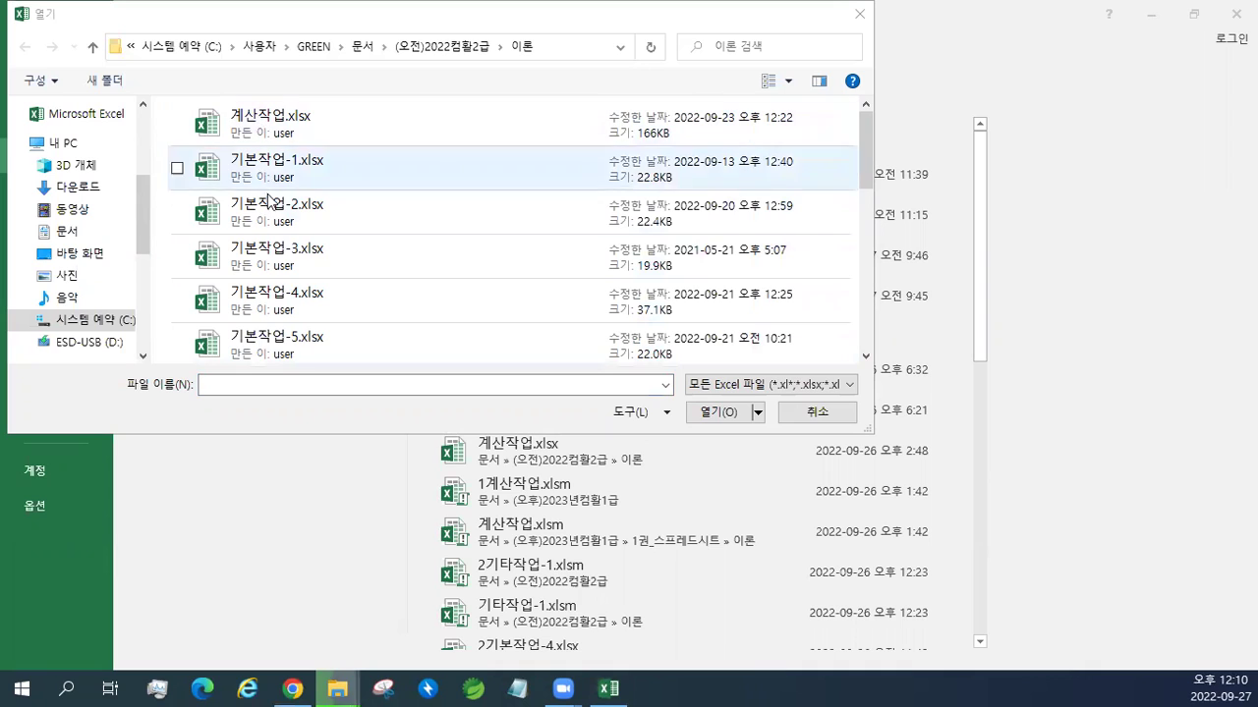
{"action": "left_click", "coordinate": [267, 263]}
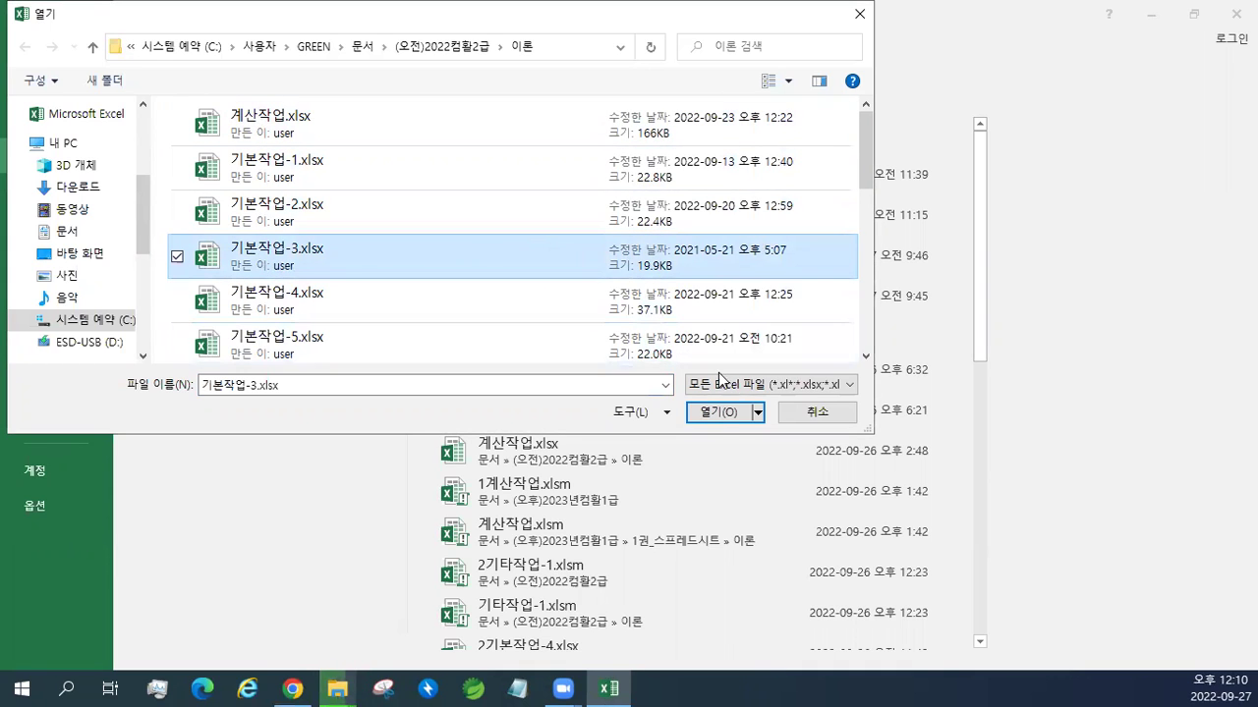
{"action": "left_click", "coordinate": [717, 413]}
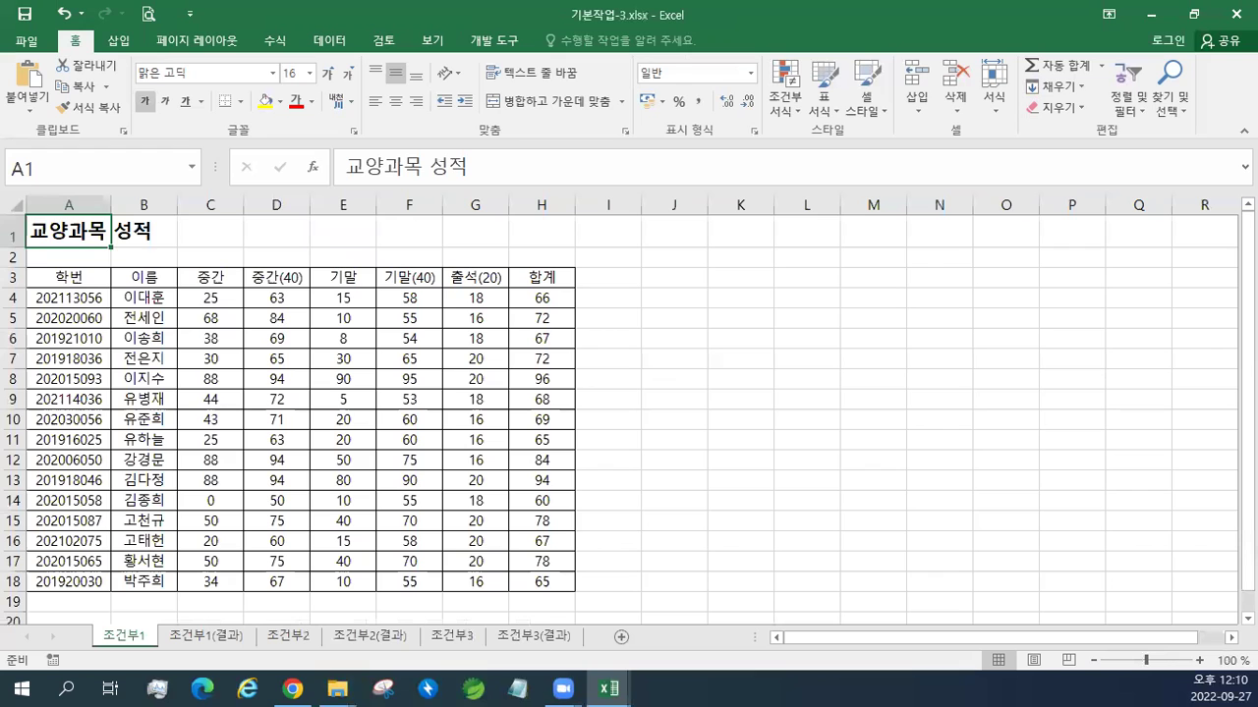
Step: Switch back to the workbook 엑셀기능정리_컴활2급실기.xlsm and close it, saving the changes
{"action": "key", "text": "alt+Tab"}
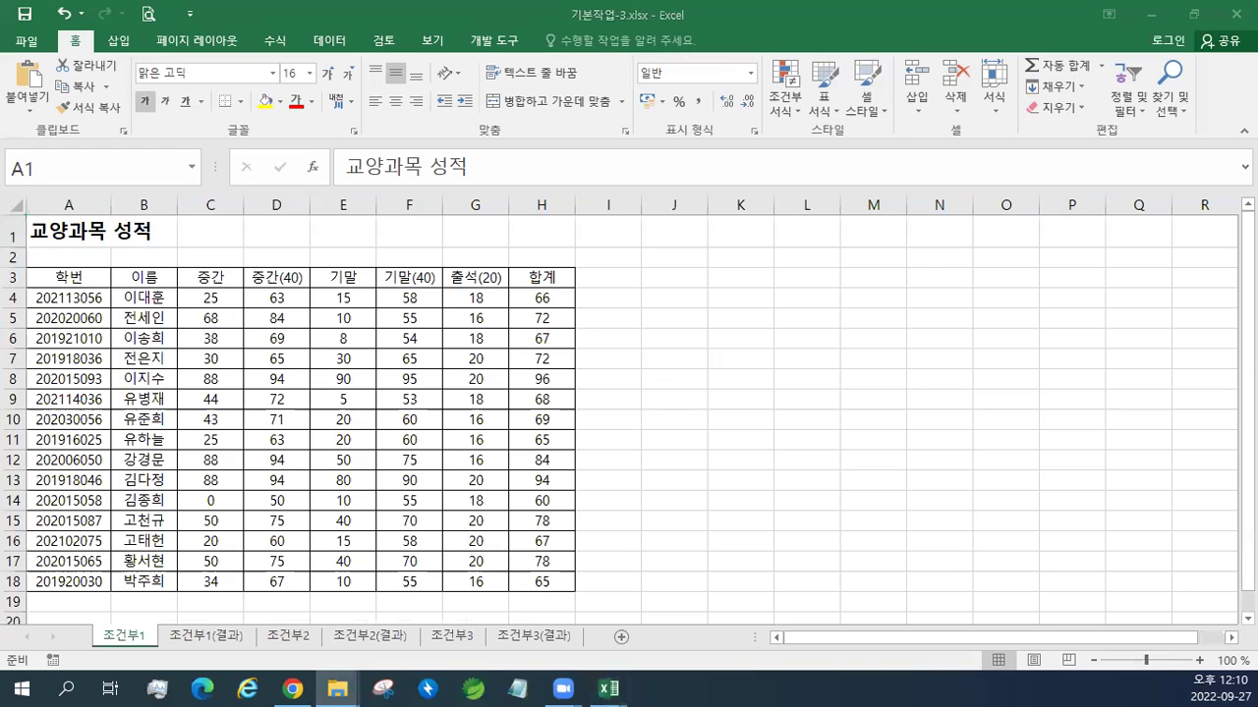
{"action": "key", "text": "alt+Tab"}
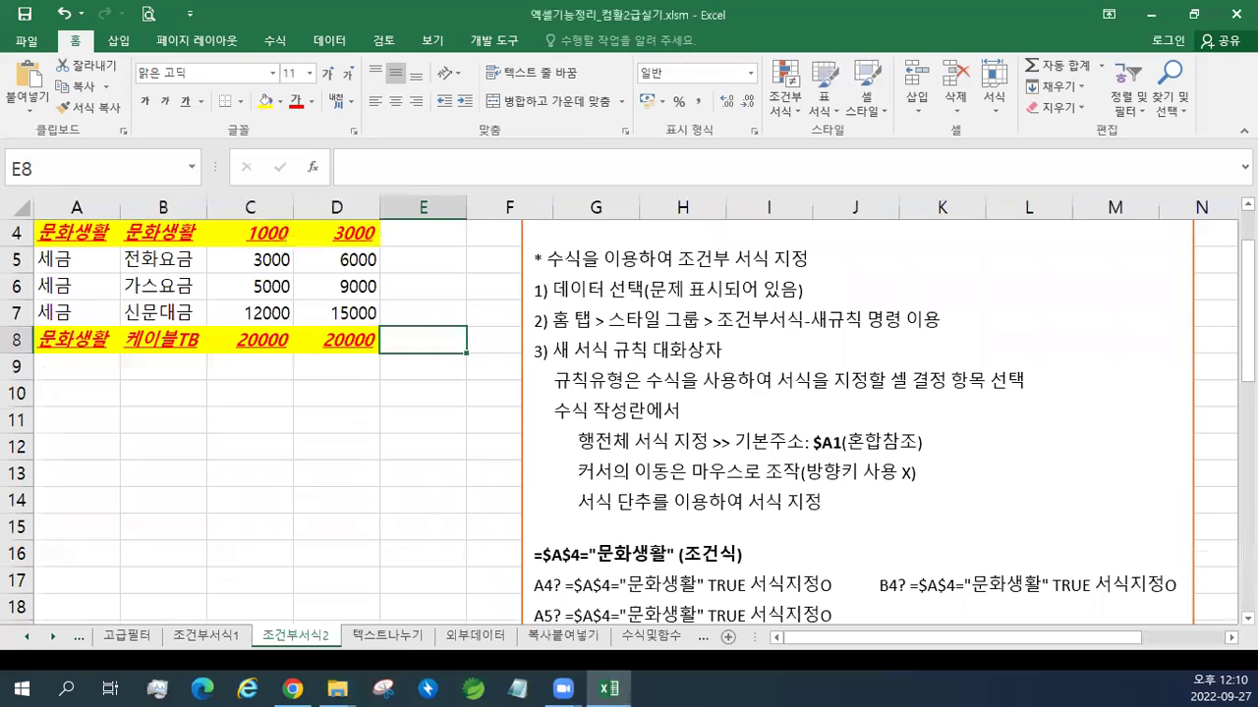
{"action": "key", "text": "alt+Tab"}
{"action": "left_click_drag", "start_coordinate": [822, 17], "coordinate": [852, 25]}
{"action": "key", "text": "alt+Tab"}
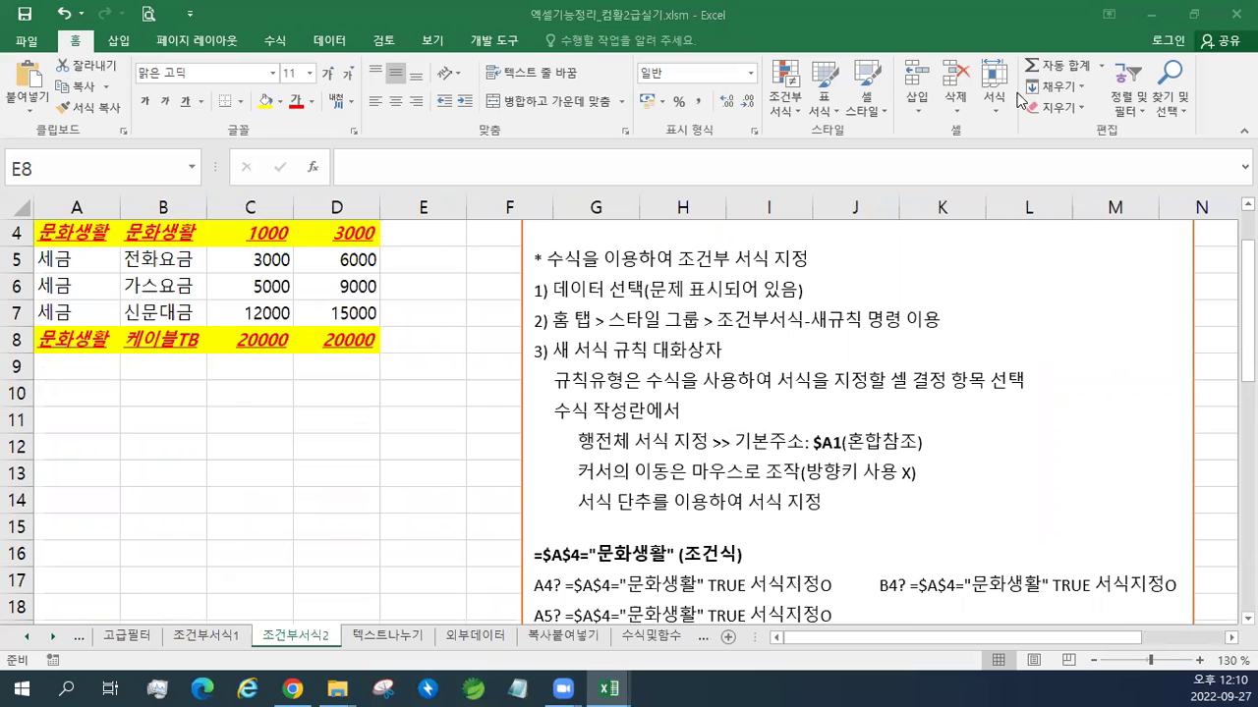
{"action": "left_click", "coordinate": [1235, 13]}
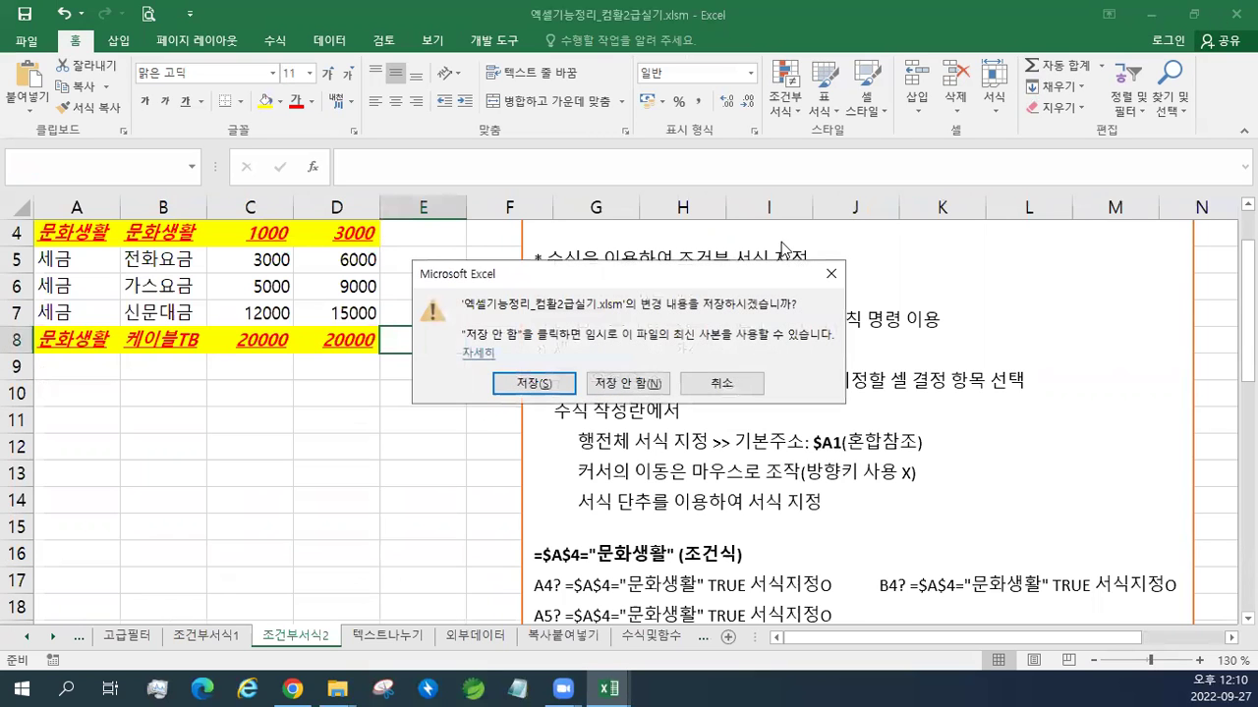
{"action": "left_click", "coordinate": [534, 383]}
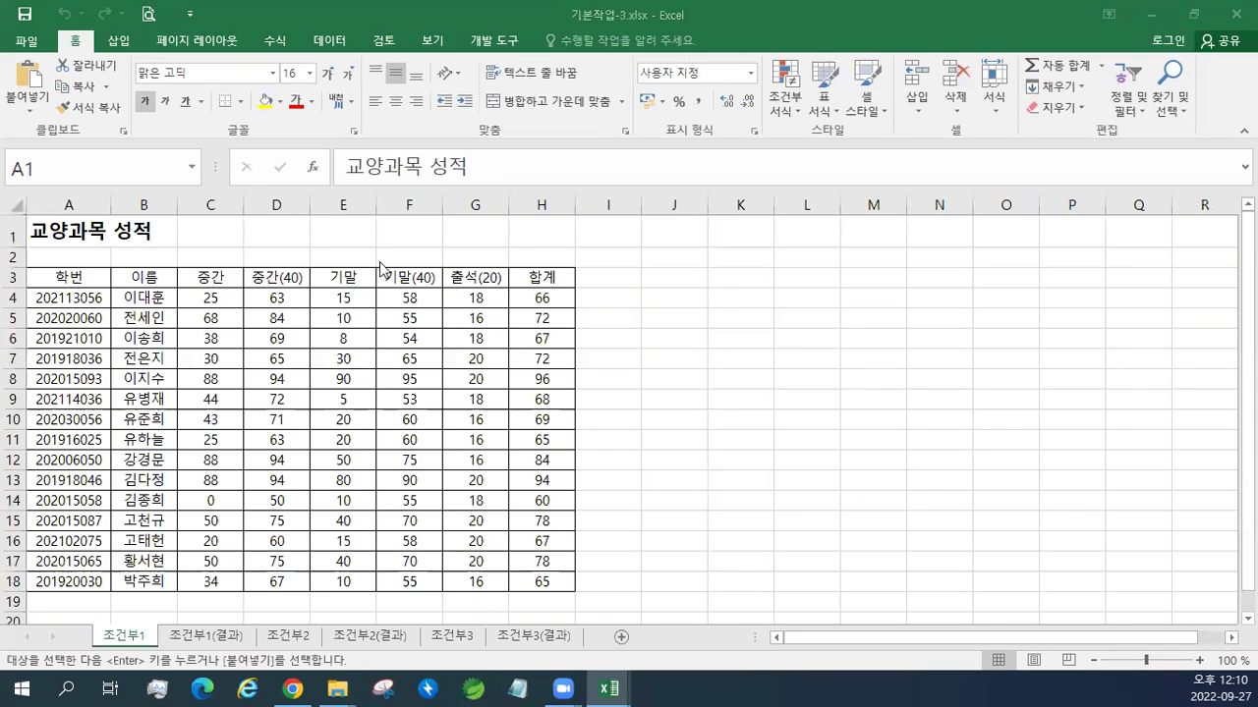
Step: In 기본작업-3.xlsx, enter 교재47페이지 in H2 and paste the copied notes text box at J2
{"action": "left_click", "coordinate": [538, 258]}
{"action": "type", "text": "교재47페이지"}
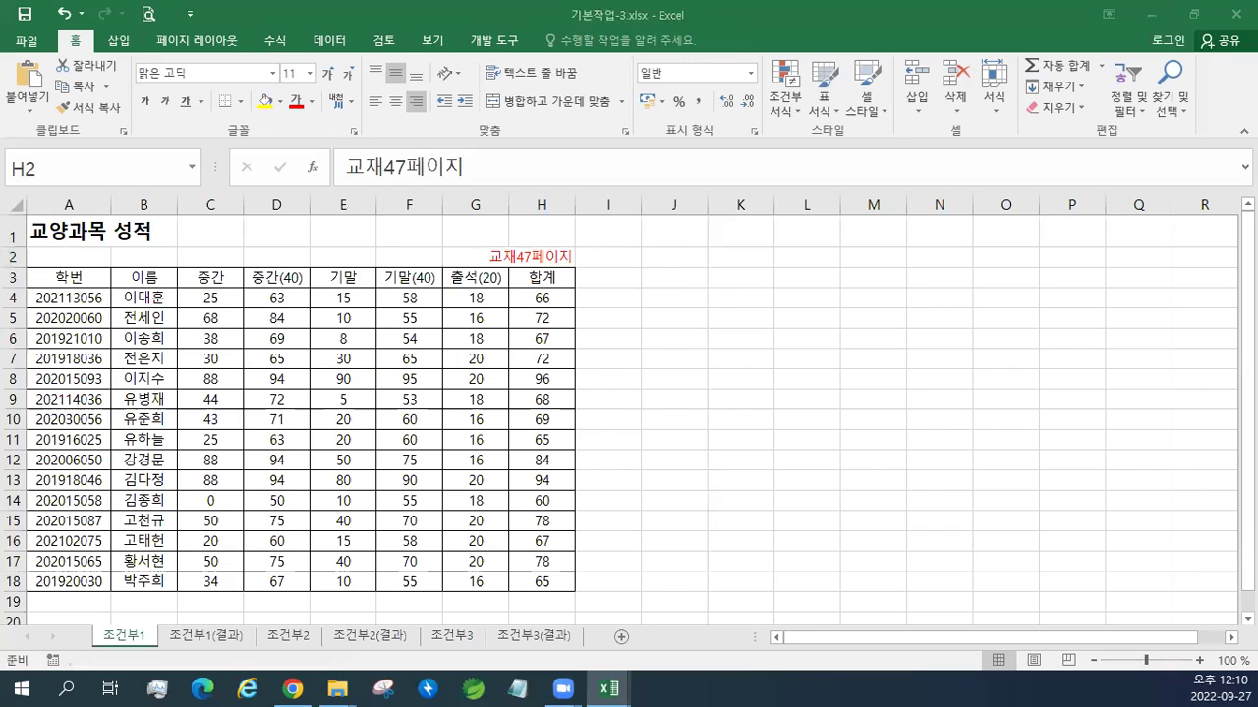
{"action": "left_click", "coordinate": [665, 258]}
{"action": "key", "text": "ctrl+v"}
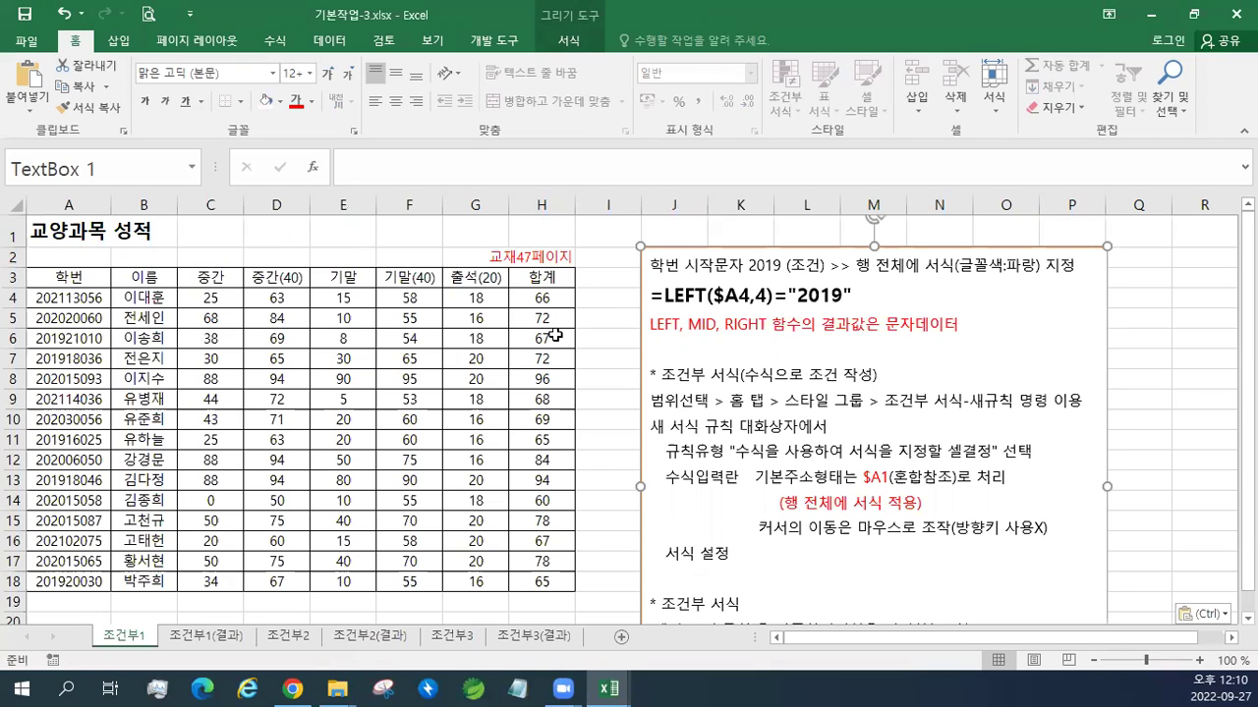
Step: Examine the data range A4:H18 at 110% zoom, highlighting rows 4 and 5 across all columns as units for row-wide formatting
{"action": "left_click_drag", "start_coordinate": [71, 304], "coordinate": [542, 591]}
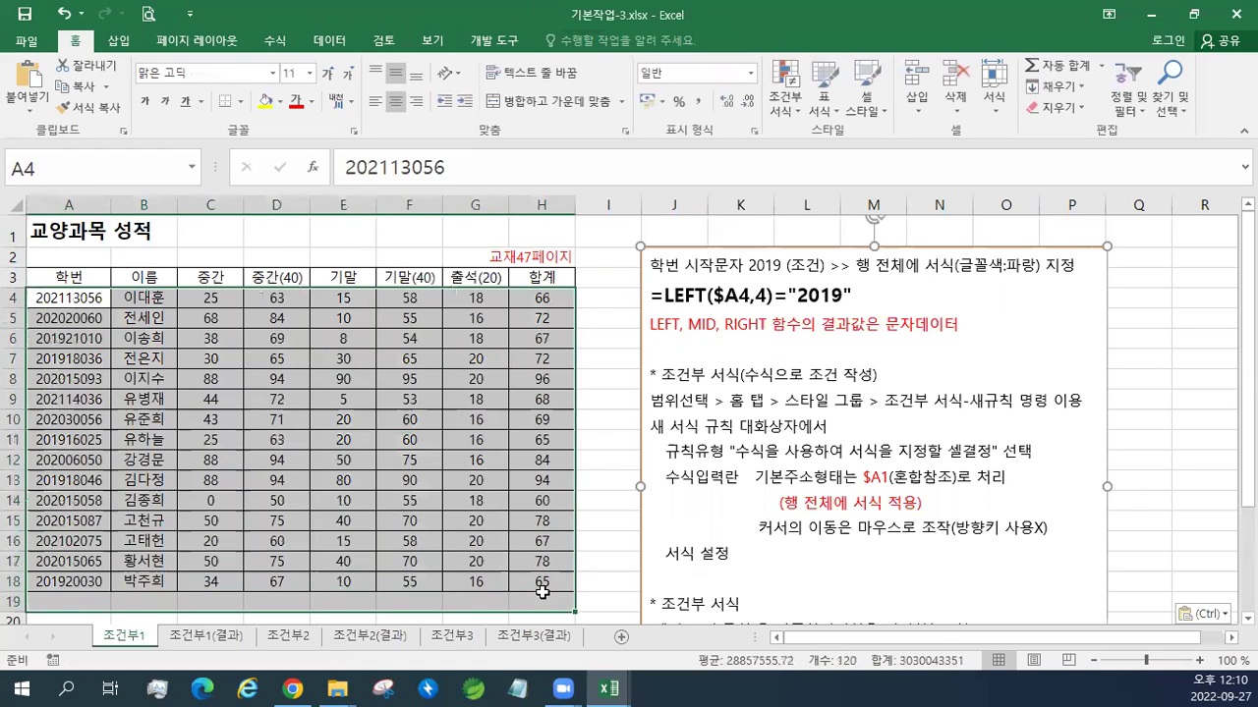
{"action": "left_click", "coordinate": [542, 592]}
{"action": "left_click_drag", "start_coordinate": [73, 301], "coordinate": [568, 588]}
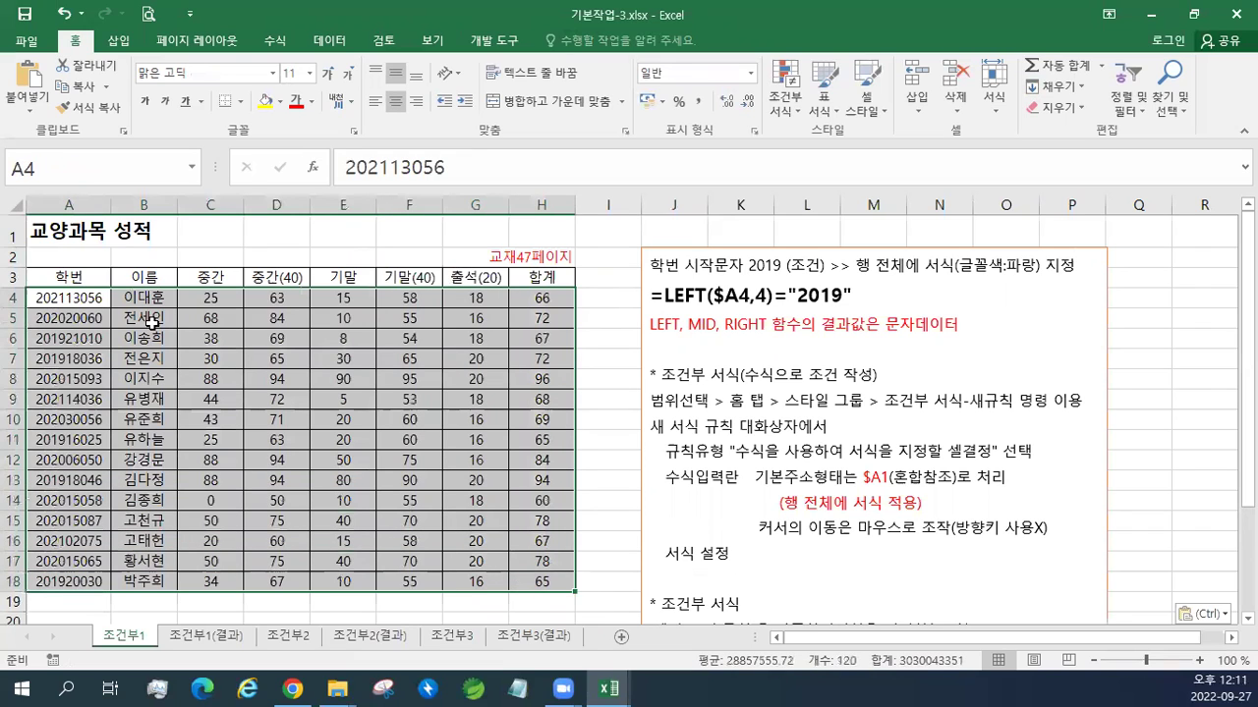
{"action": "left_click", "coordinate": [1200, 661]}
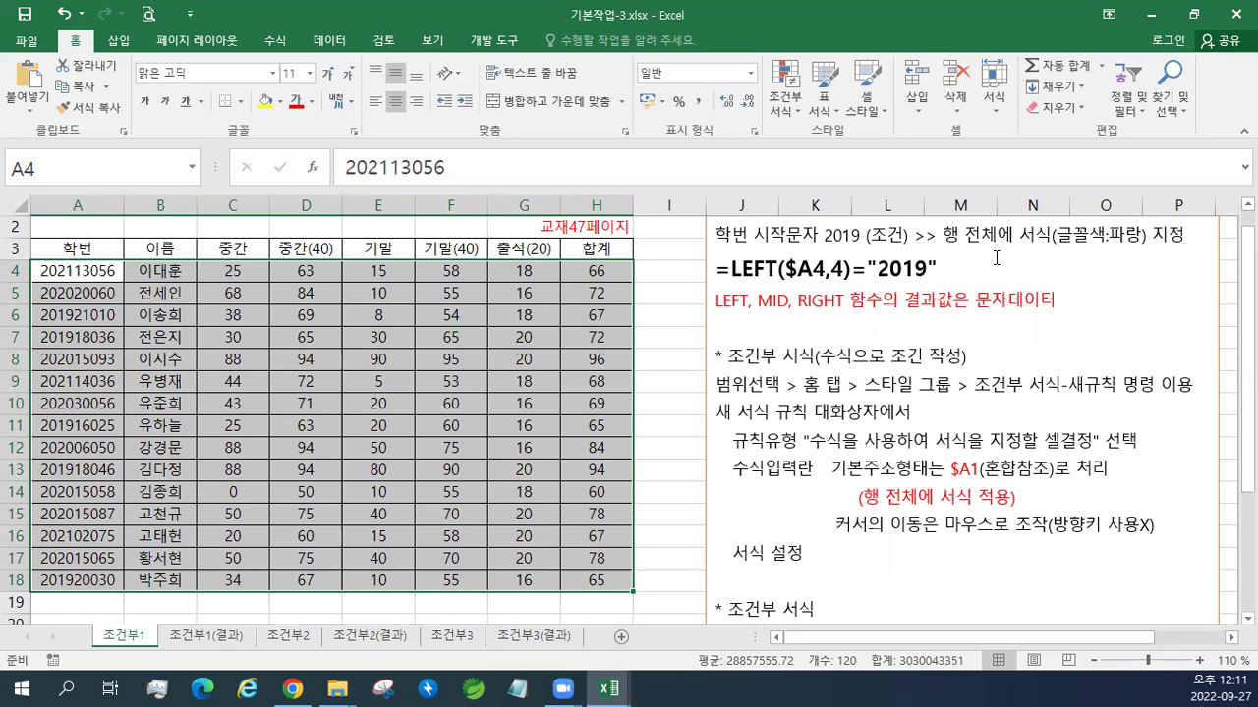
{"action": "left_click_drag", "start_coordinate": [104, 271], "coordinate": [619, 278]}
{"action": "left_click_drag", "start_coordinate": [102, 299], "coordinate": [576, 293]}
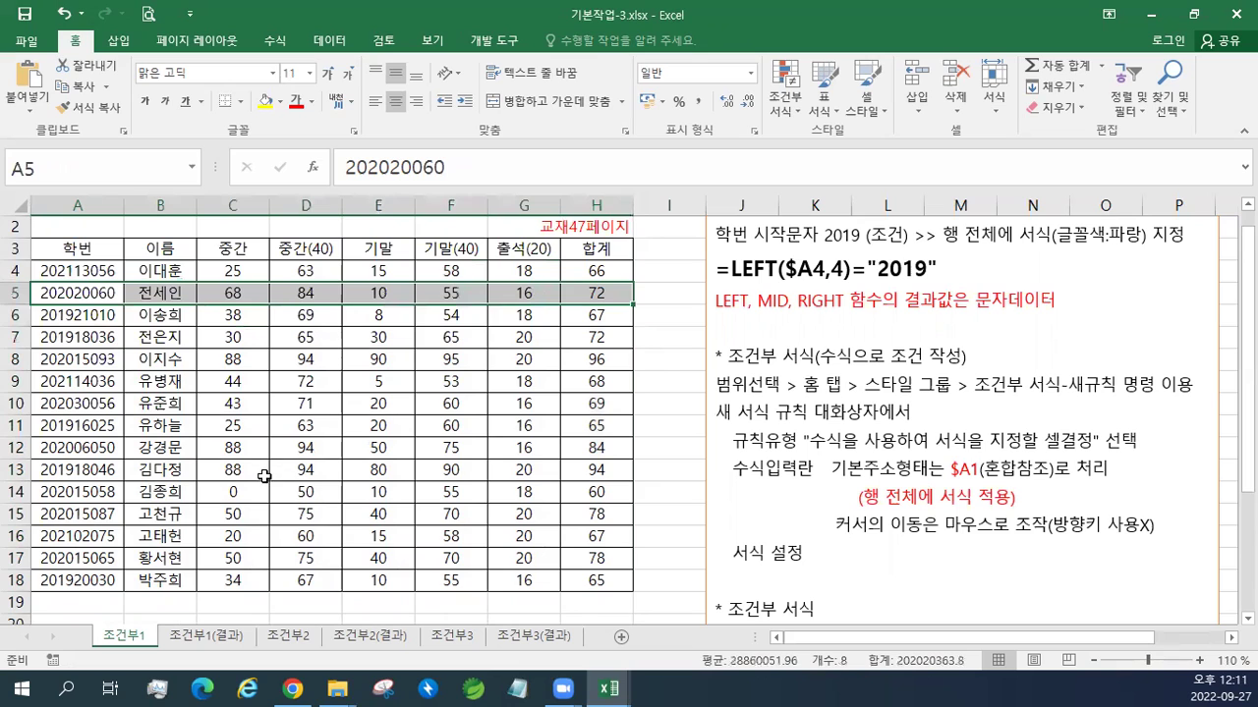
Step: Start a conditional formatting rule for A4:H18 of type 수식을 사용하여 서식을 지정할 셀 결정, referencing cell A4 in its formula
{"action": "left_click_drag", "start_coordinate": [99, 271], "coordinate": [572, 574]}
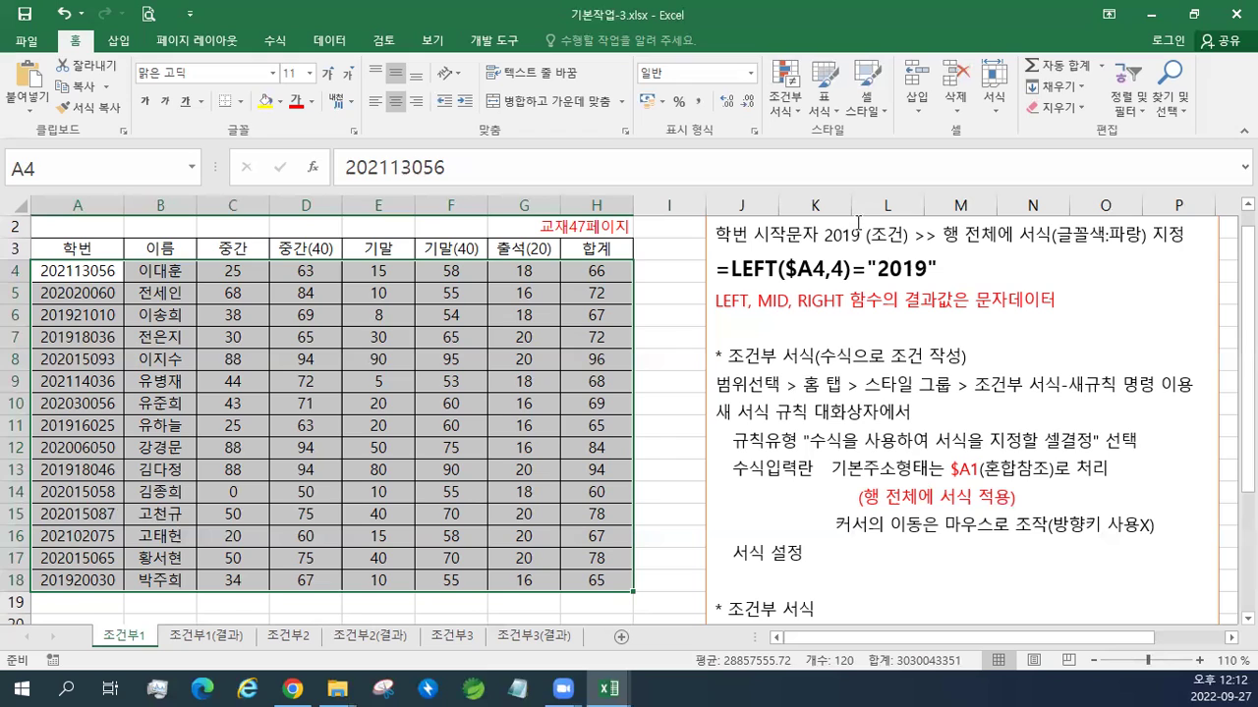
{"action": "left_click", "coordinate": [786, 104]}
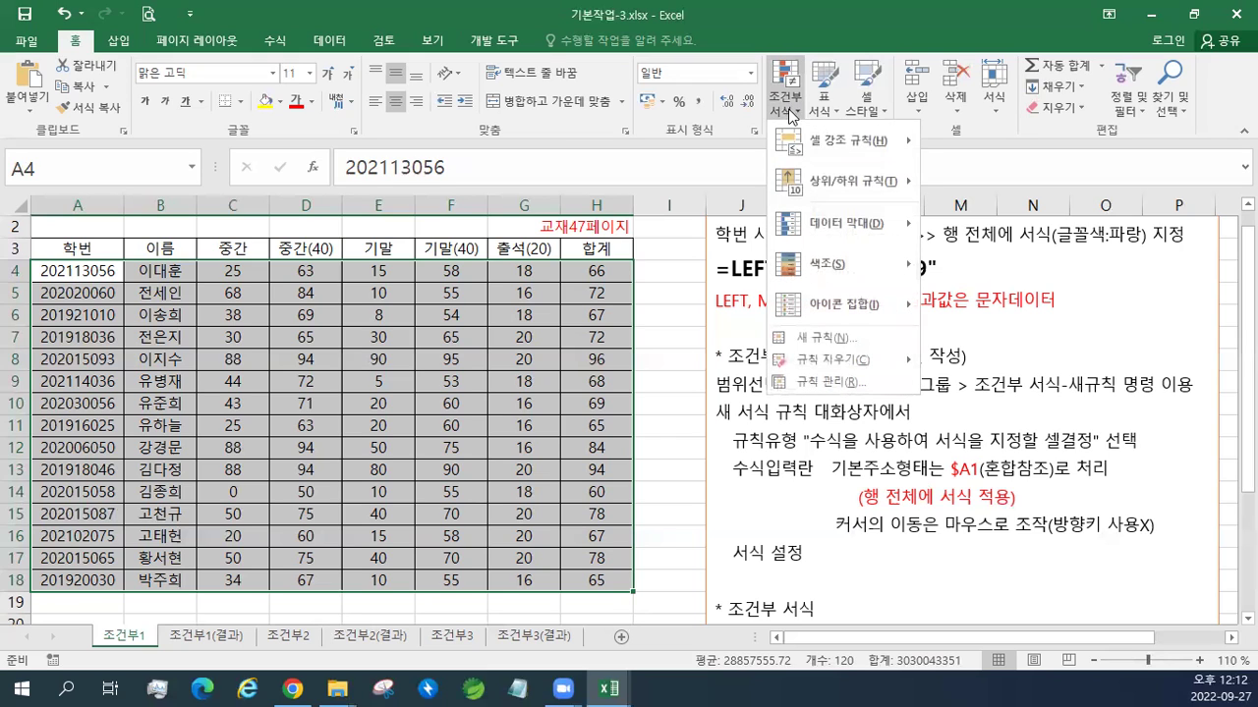
{"action": "left_click", "coordinate": [805, 342]}
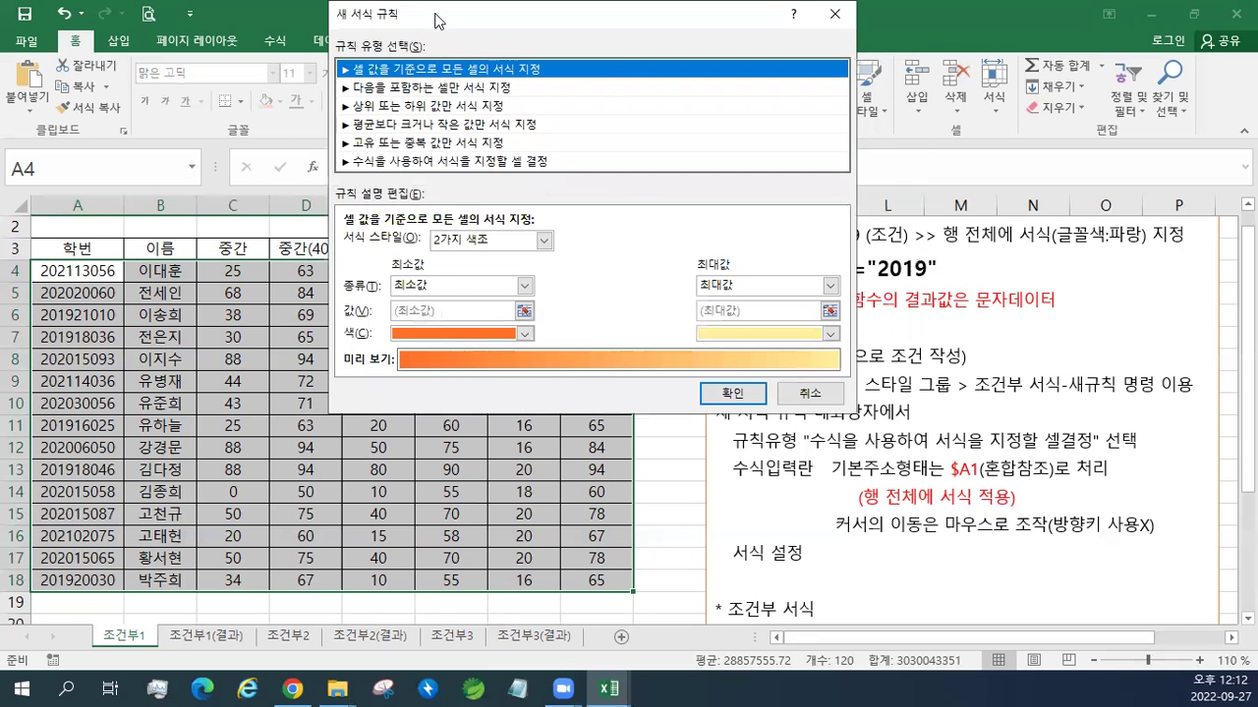
{"action": "left_click_drag", "start_coordinate": [432, 17], "coordinate": [351, 79]}
{"action": "left_click", "coordinate": [326, 224]}
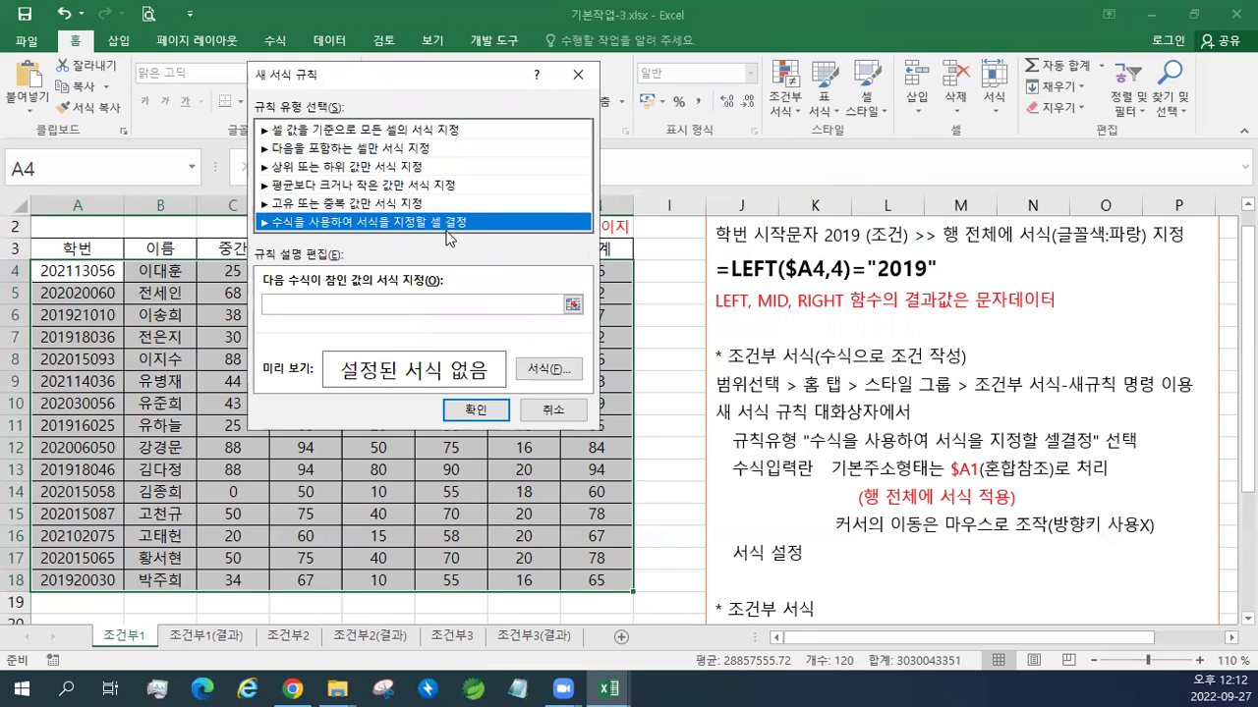
{"action": "left_click", "coordinate": [329, 303]}
{"action": "type", "text": "="}
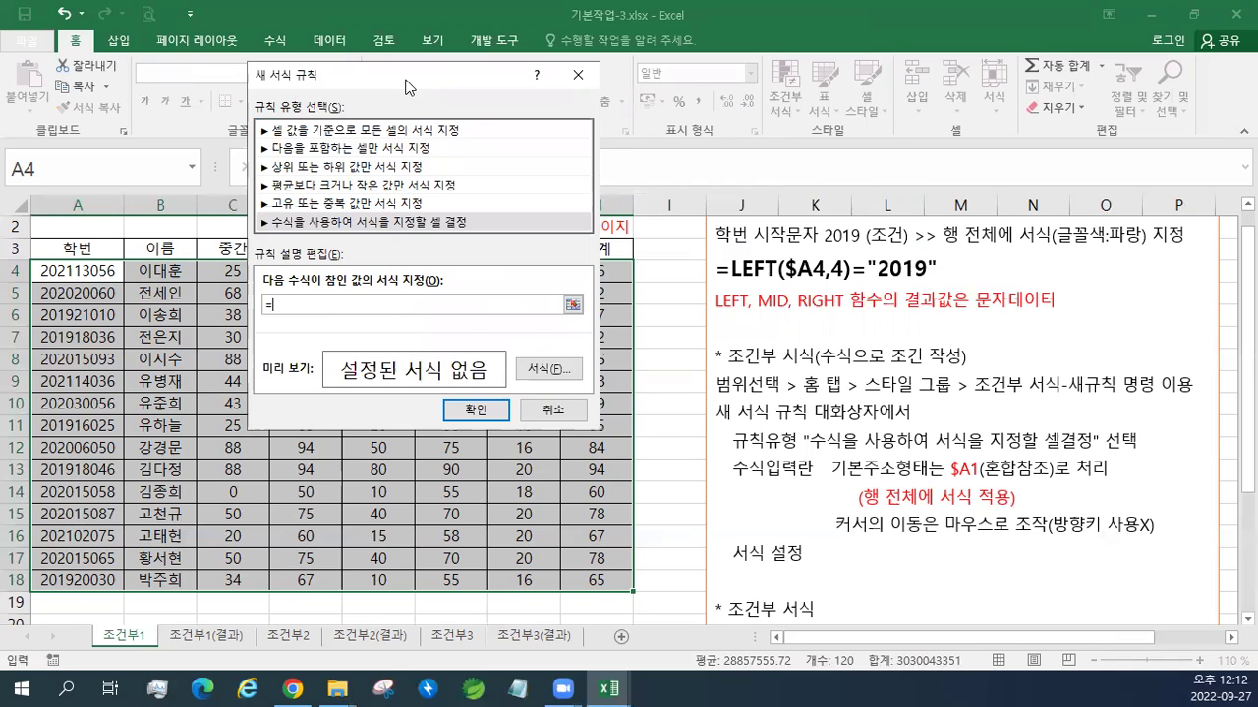
{"action": "left_click_drag", "start_coordinate": [410, 87], "coordinate": [556, 306]}
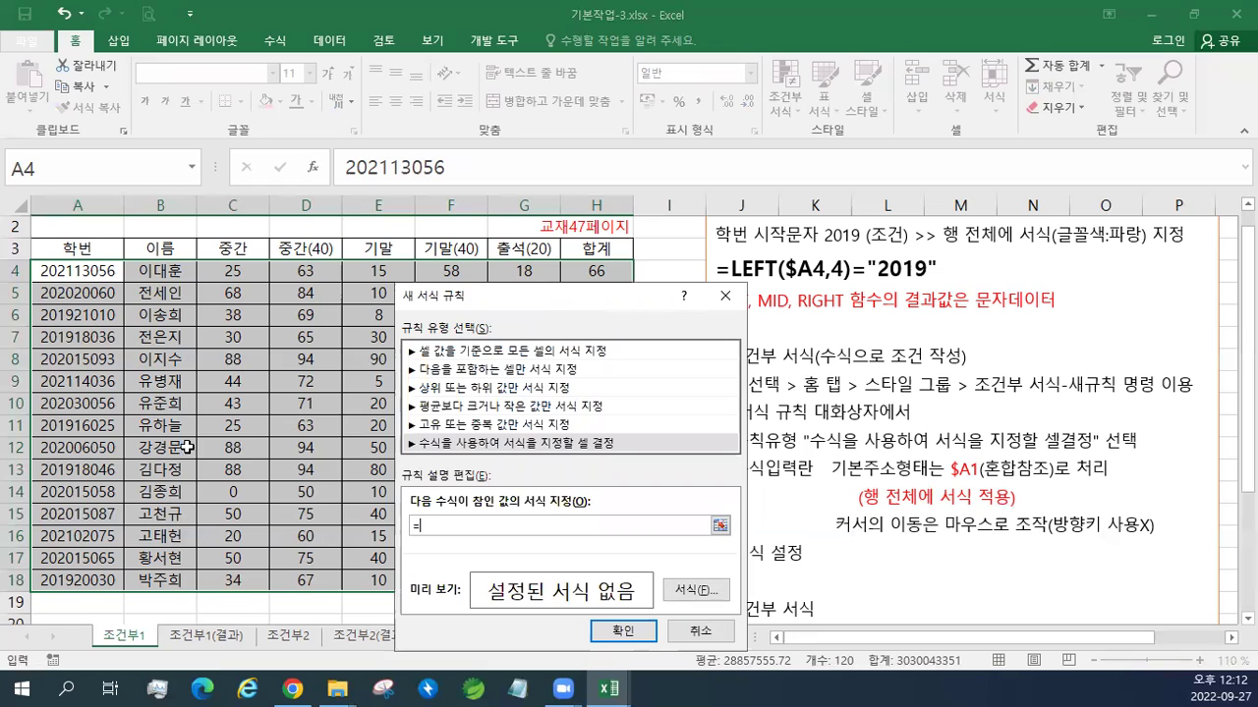
{"action": "left_click", "coordinate": [103, 272]}
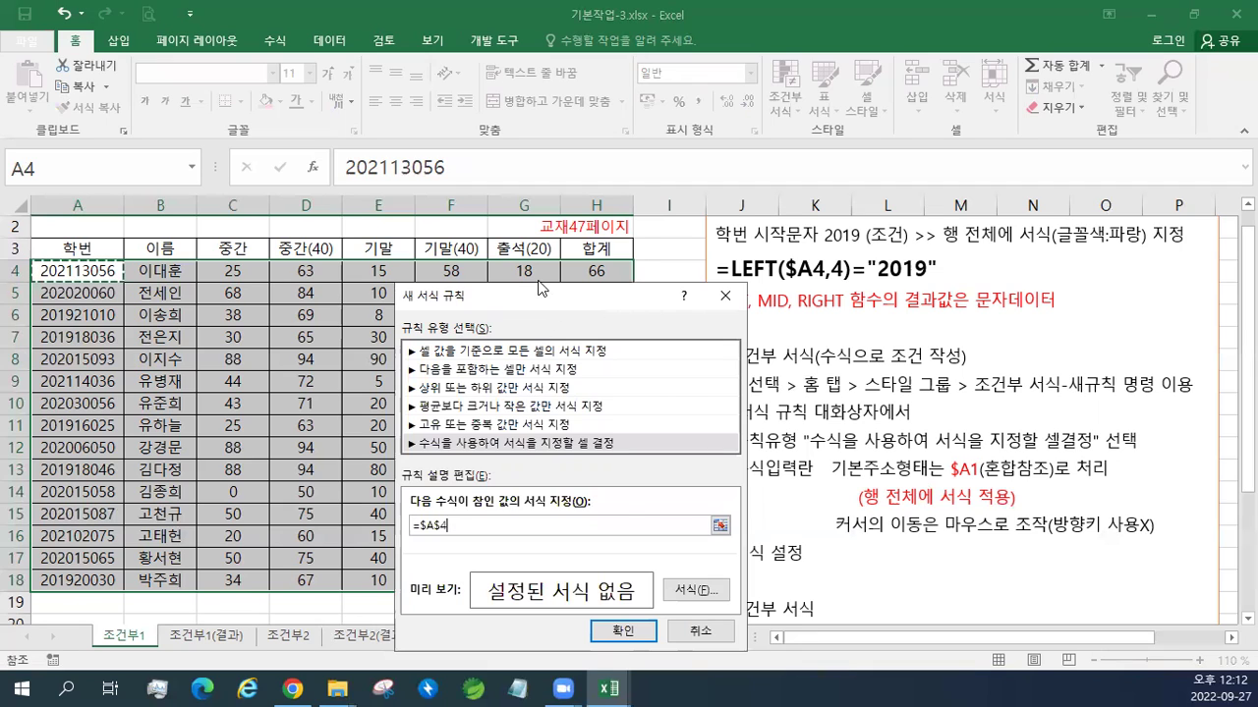
{"action": "left_click_drag", "start_coordinate": [538, 288], "coordinate": [432, 155]}
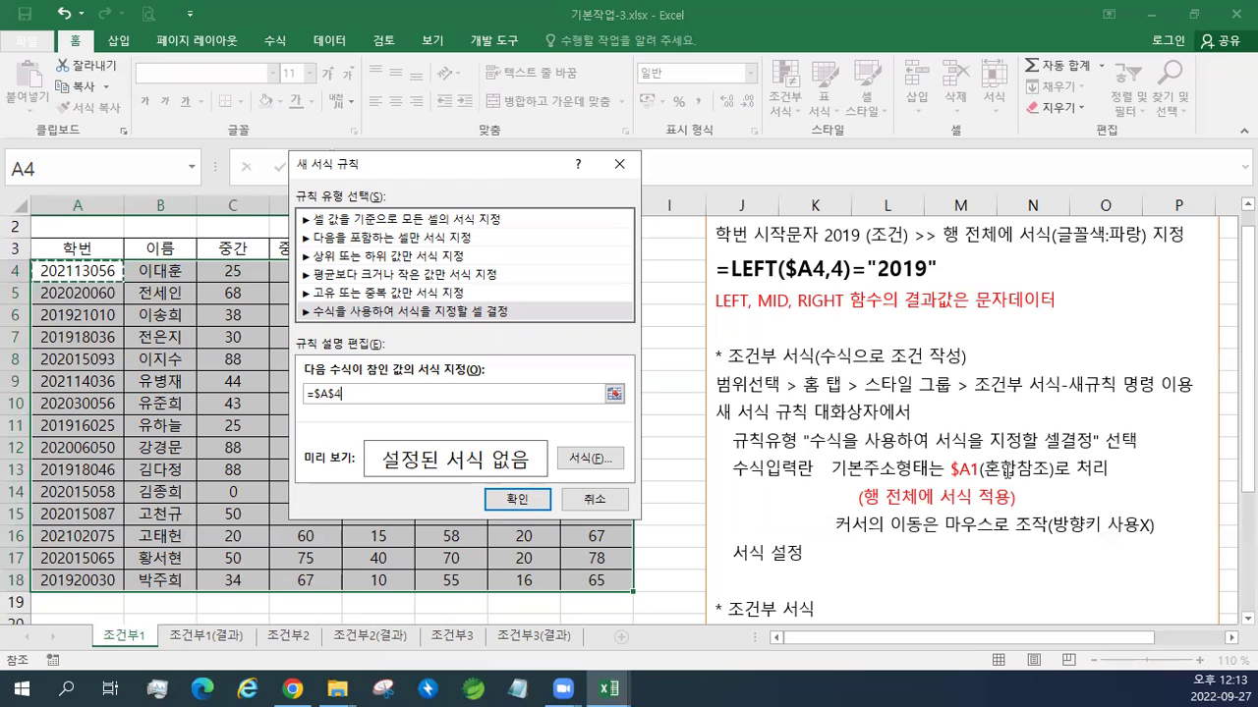
Step: Lock only the column of the A4 reference and extend the rule formula to =LEFT($A4,4)=2019
{"action": "key", "text": "F4"}
{"action": "key", "text": "F4"}
{"action": "left_click", "coordinate": [312, 393]}
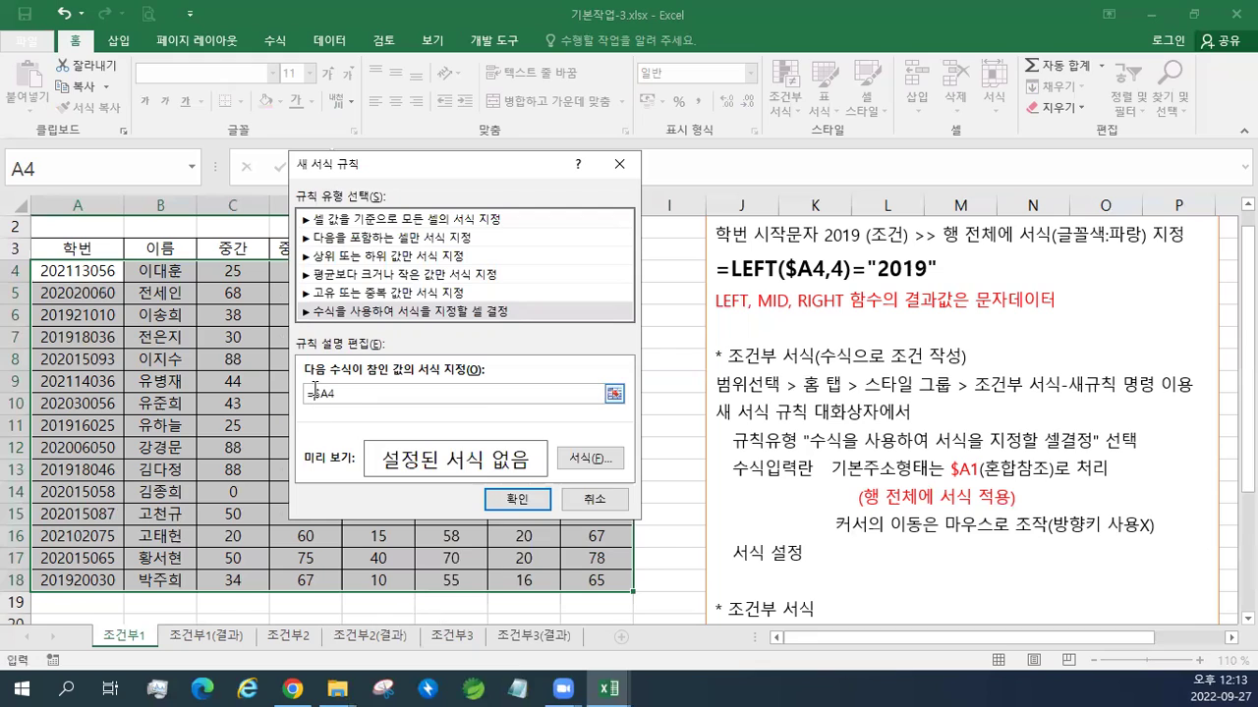
{"action": "type", "text": "ㅣ"}
{"action": "key", "text": "BackSpace"}
{"action": "key", "text": "Hangul"}
{"action": "type", "text": "LEFT("}
{"action": "left_click", "coordinate": [495, 392]}
{"action": "type", "text": ","}
{"action": "type", "text": "4)"}
{"action": "type", "text": "=2019"}
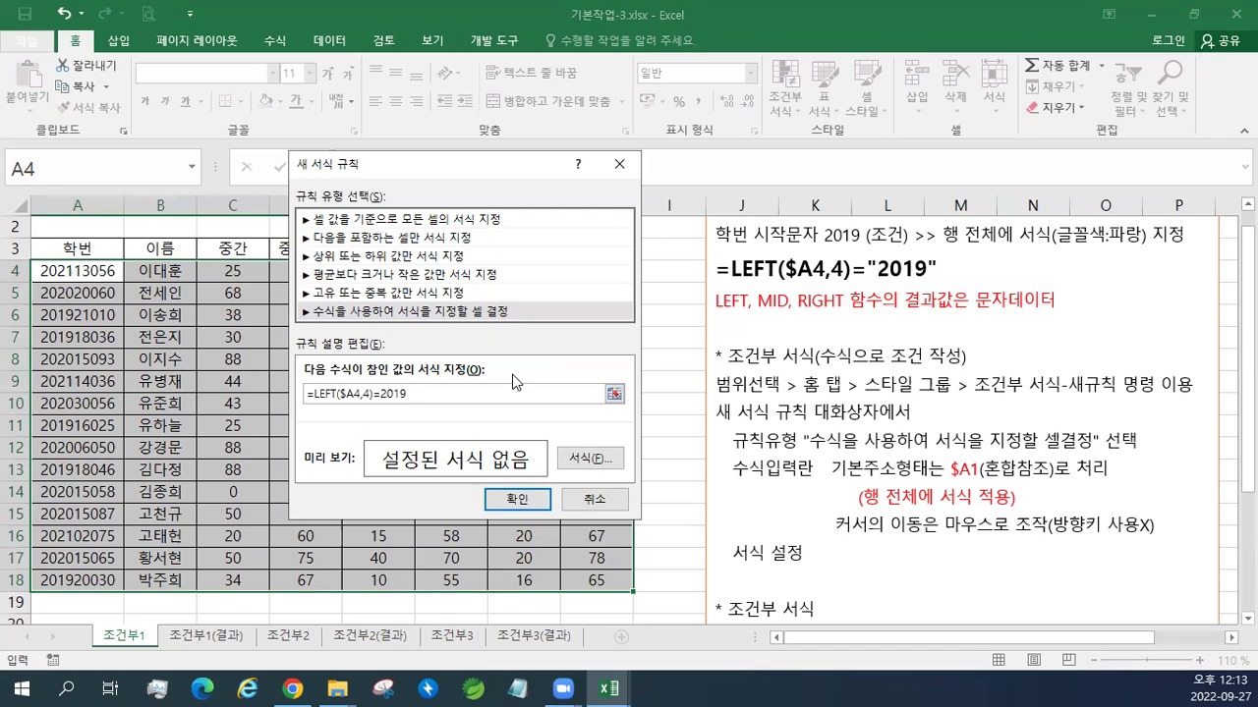
Step: Copy the rule formula and cancel the new formatting rule
{"action": "left_click_drag", "start_coordinate": [439, 393], "coordinate": [241, 383]}
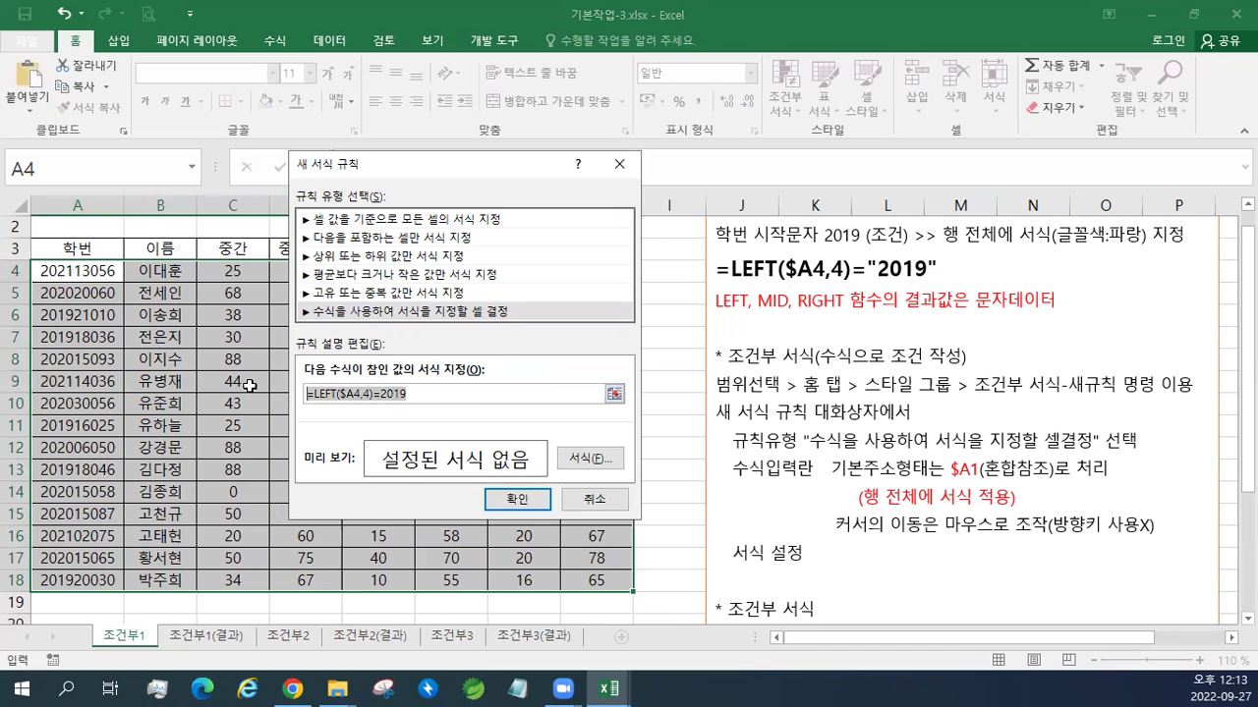
{"action": "left_click", "coordinate": [424, 394]}
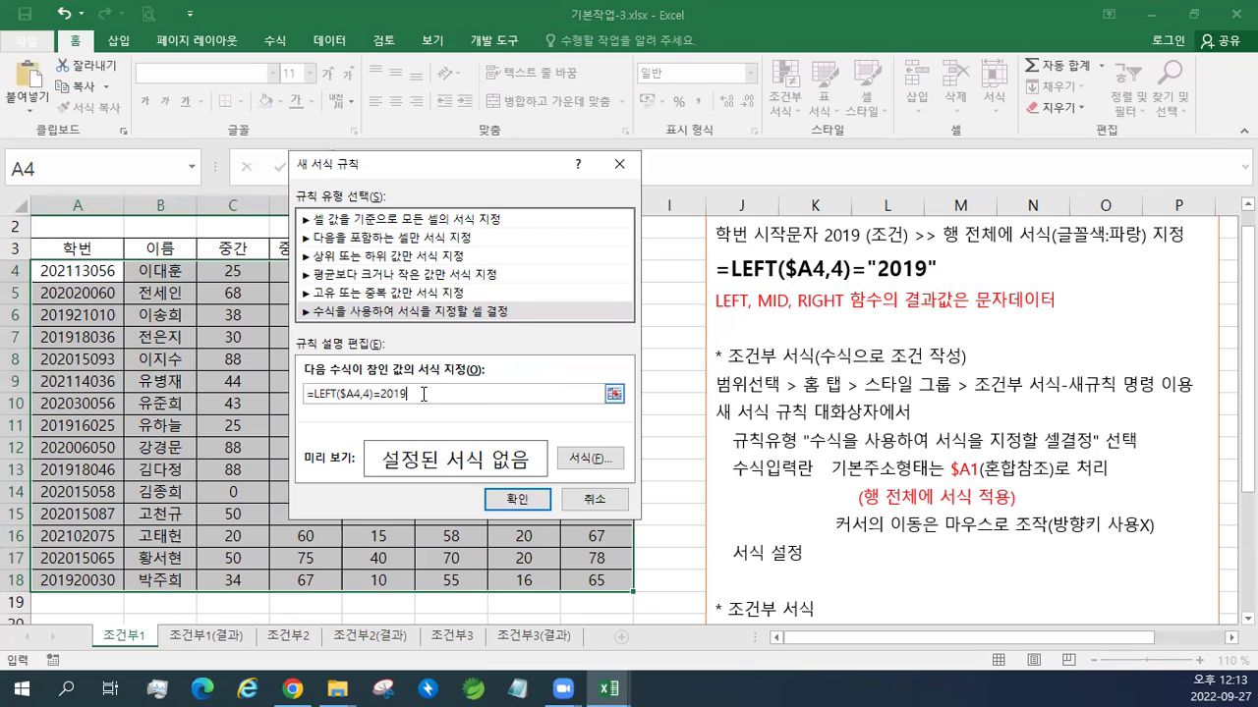
{"action": "left_click", "coordinate": [595, 504]}
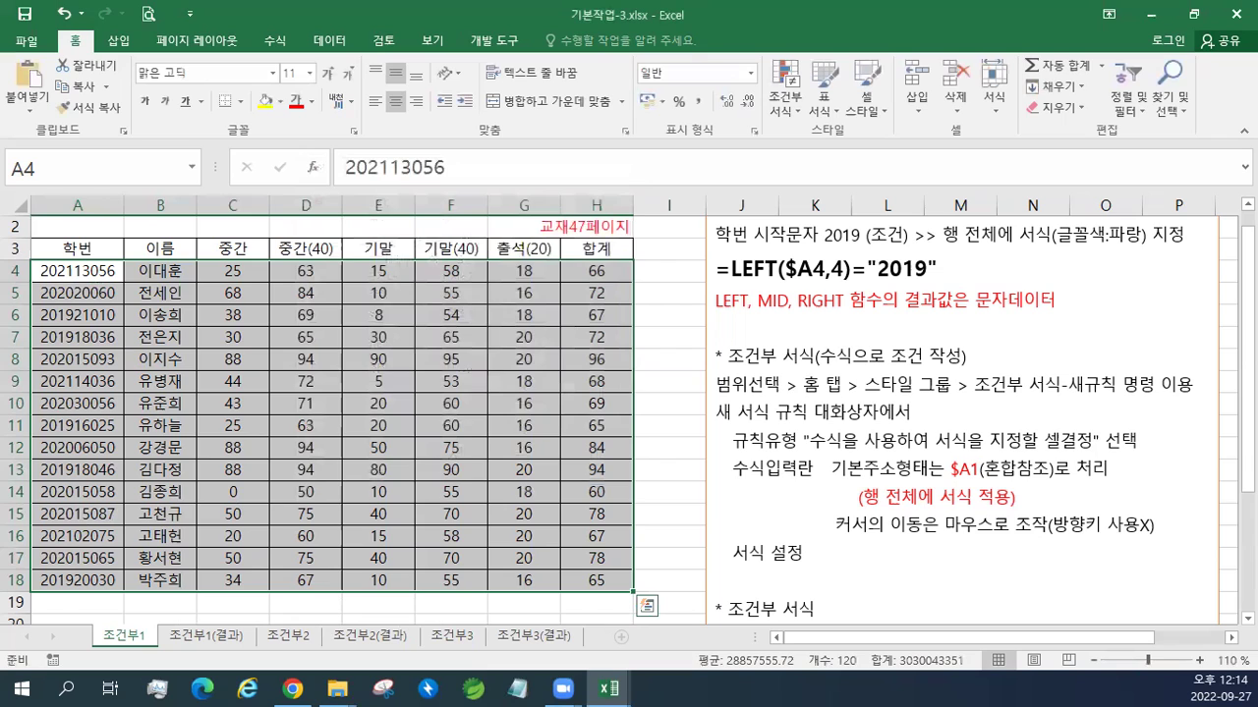
Step: Open 엑셀기능정리_컴활2급실기.xlsm again and review the LEFT, RIGHT and MID notes on the sheet 함수_텍스트
{"action": "left_click", "coordinate": [337, 688]}
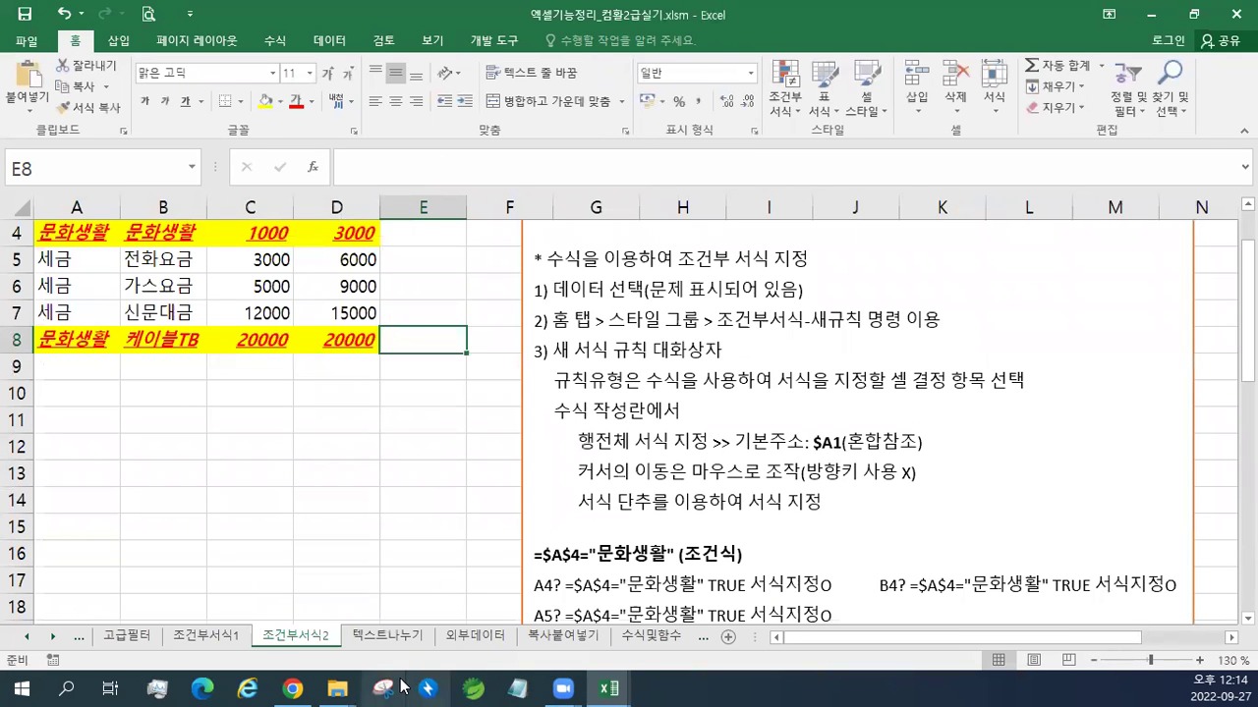
{"action": "left_click", "coordinate": [51, 636]}
{"action": "left_click", "coordinate": [48, 636]}
{"action": "left_click", "coordinate": [48, 636]}
{"action": "left_click", "coordinate": [48, 635]}
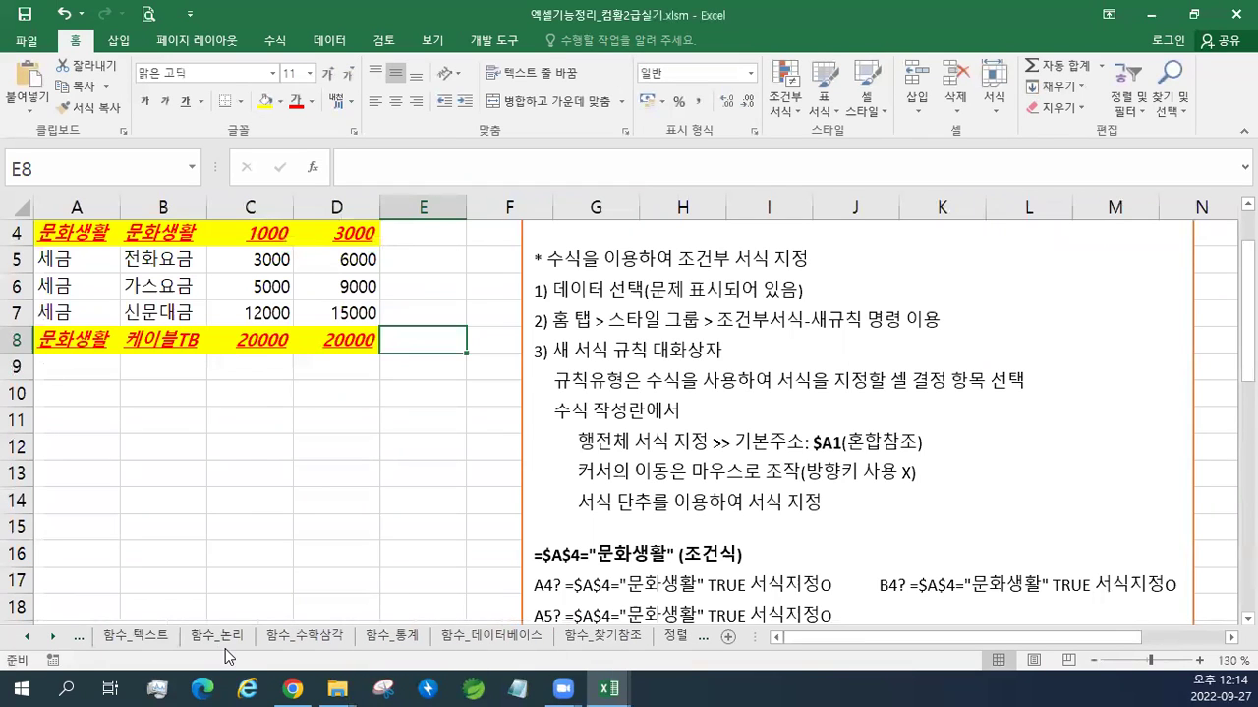
{"action": "left_click", "coordinate": [135, 637]}
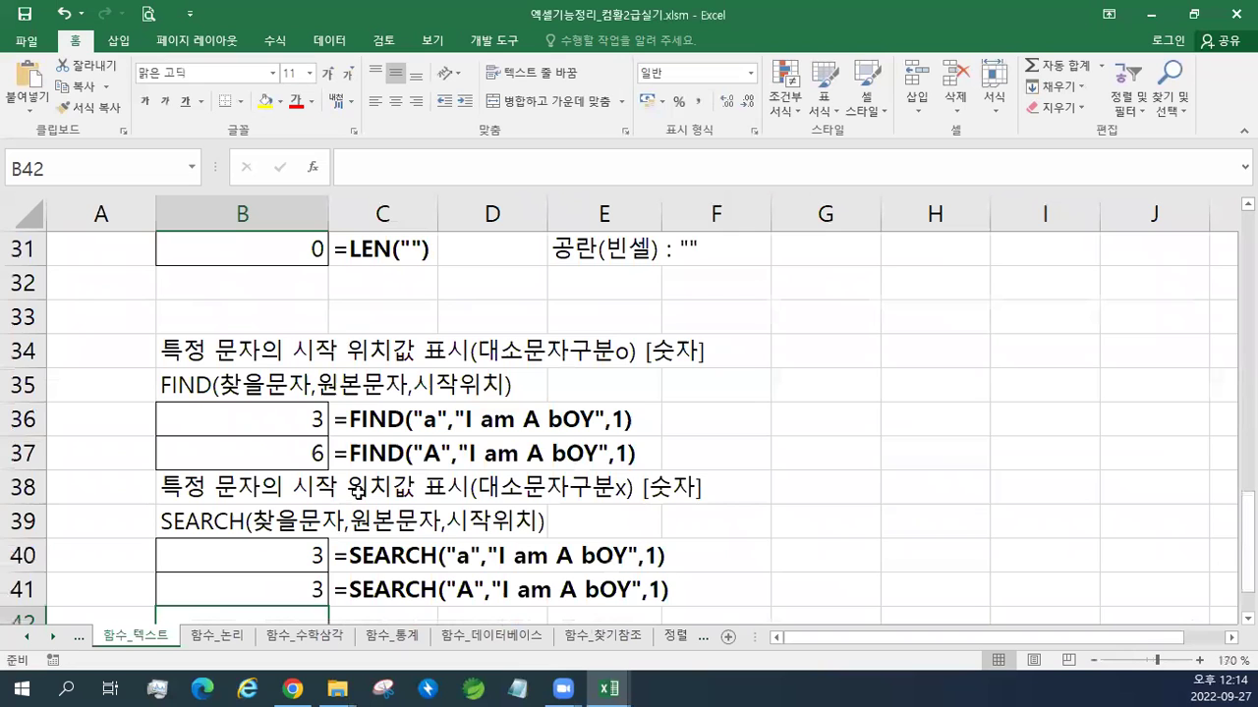
{"action": "scroll", "coordinate": [359, 492], "scroll_direction": "up", "scroll_amount": 7}
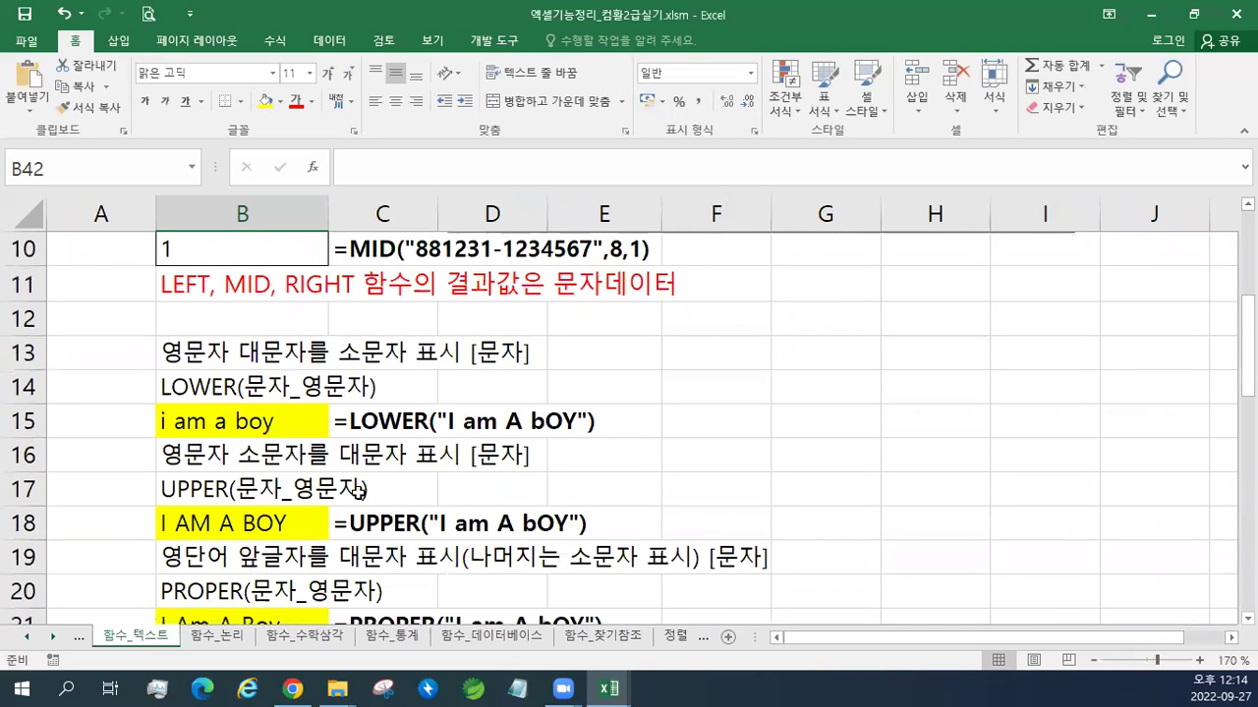
{"action": "scroll", "coordinate": [358, 493], "scroll_direction": "up", "scroll_amount": 3}
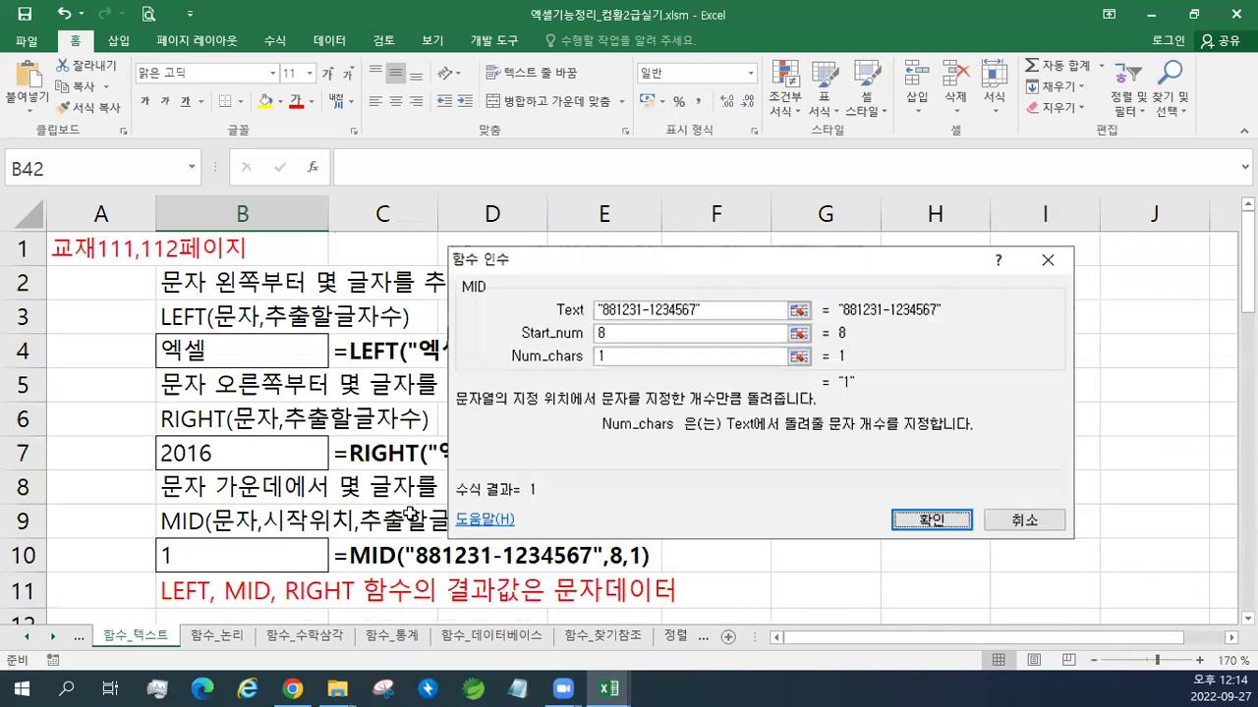
{"action": "scroll", "coordinate": [409, 513], "scroll_direction": "down", "scroll_amount": 1}
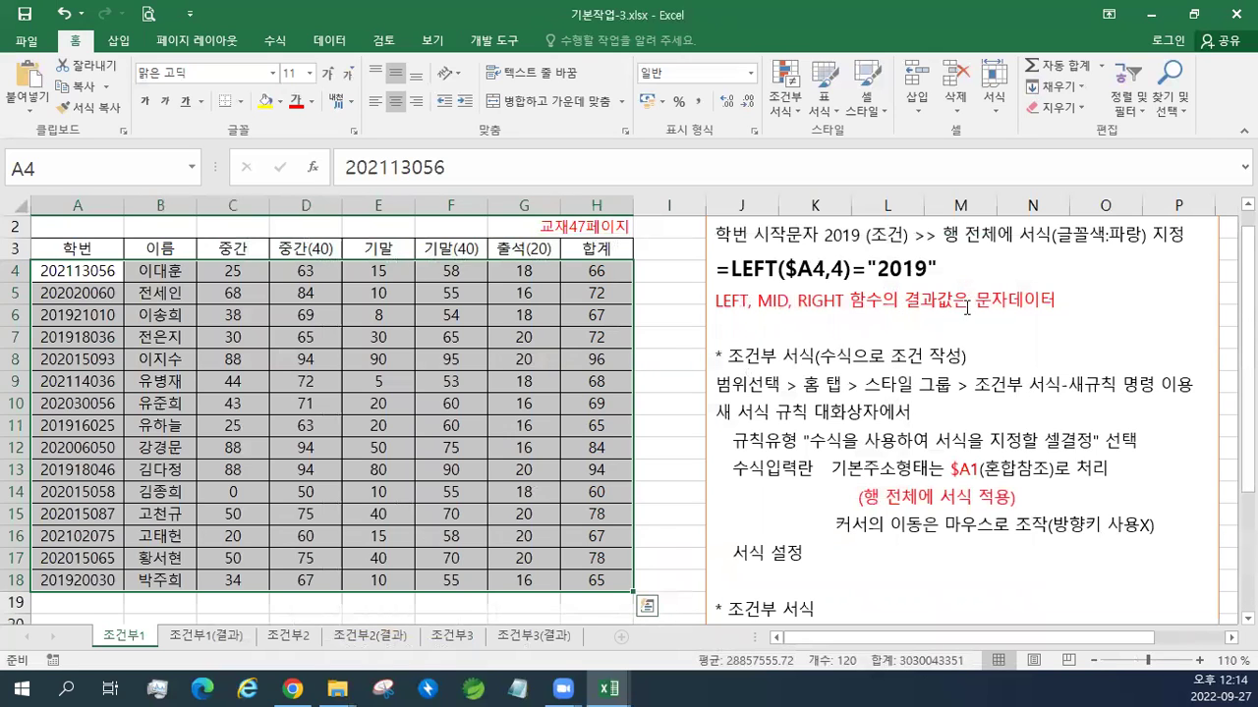
Step: Back in 기본작업-3.xlsx, start a formula-based conditional formatting rule for A4:H18 with the formula =LEFT($A4,4)=2019
{"action": "left_click", "coordinate": [796, 116]}
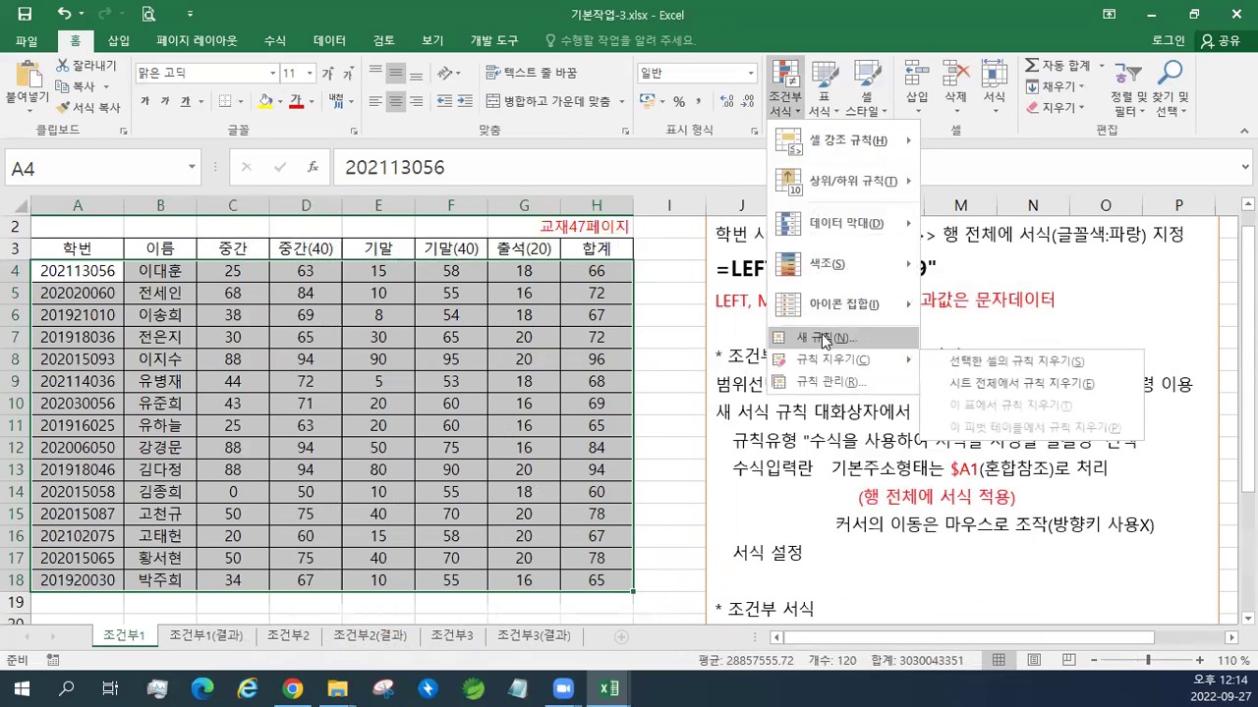
{"action": "left_click", "coordinate": [823, 334]}
{"action": "left_click", "coordinate": [362, 290]}
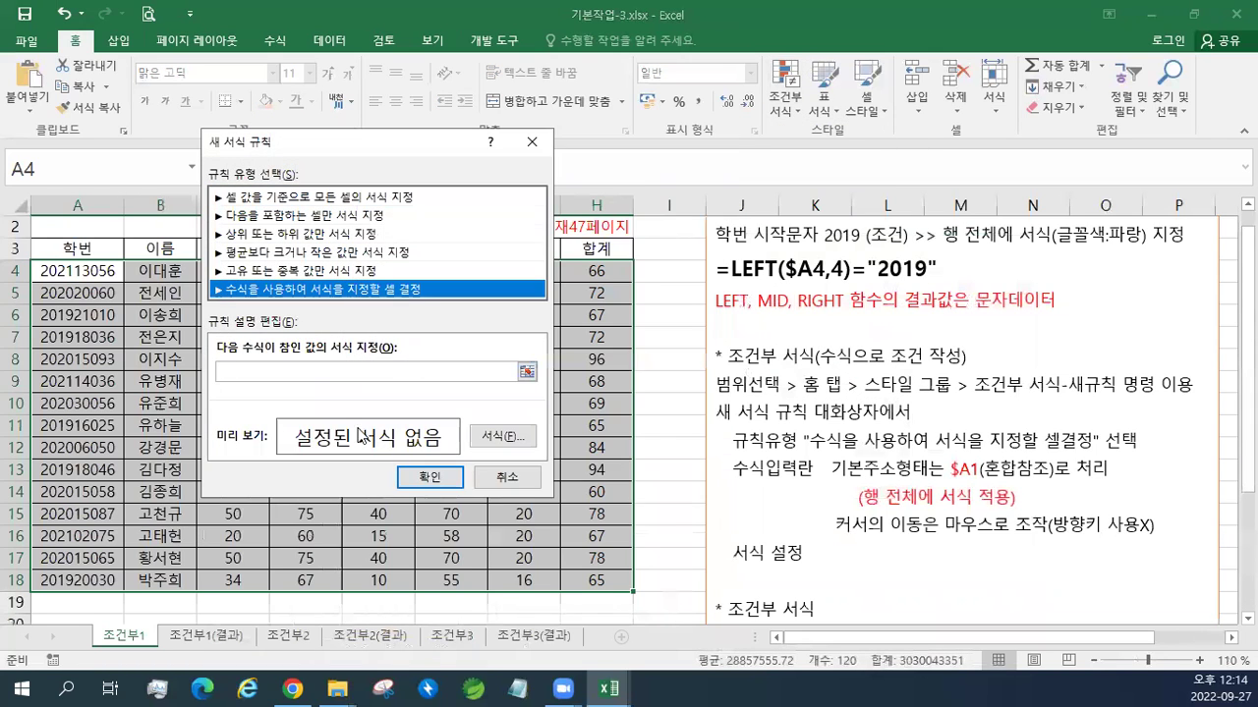
{"action": "left_click", "coordinate": [280, 370]}
{"action": "type", "text": "=LEFT($A4,4)=2019"}
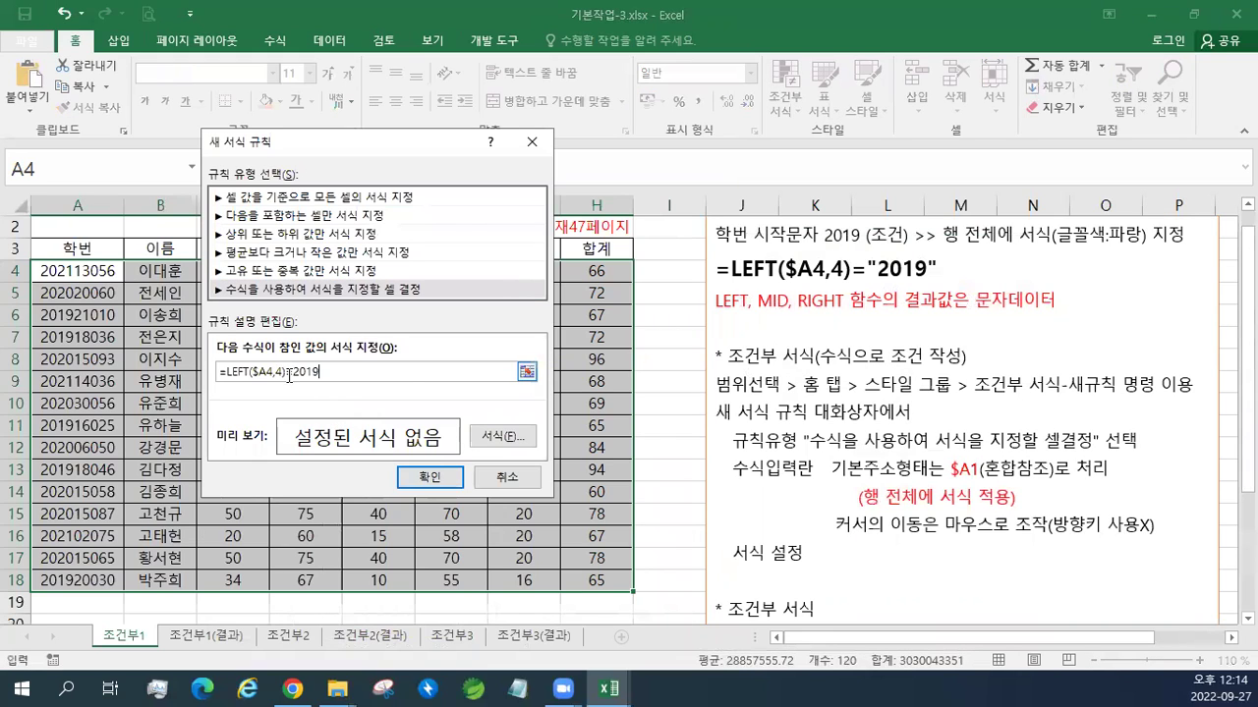
Step: Make 2019 a text value in the rule formula so it reads =LEFT($A4,4)="2019"
{"action": "left_click", "coordinate": [287, 371]}
{"action": "key", "text": "Left"}
{"action": "type", "text": "\""}
{"action": "key", "text": "End"}
{"action": "key", "text": "BackSpace"}
{"action": "key", "text": "BackSpace"}
{"action": "key", "text": "BackSpace"}
{"action": "key", "text": "BackSpace"}
{"action": "key", "text": "BackSpace"}
{"action": "key", "text": "BackSpace"}
{"action": "key", "text": "Left"}
{"action": "type", "text": "\"\""}
{"action": "key", "text": "BackSpace"}
{"action": "left_click", "coordinate": [338, 374]}
{"action": "type", "text": "\""}
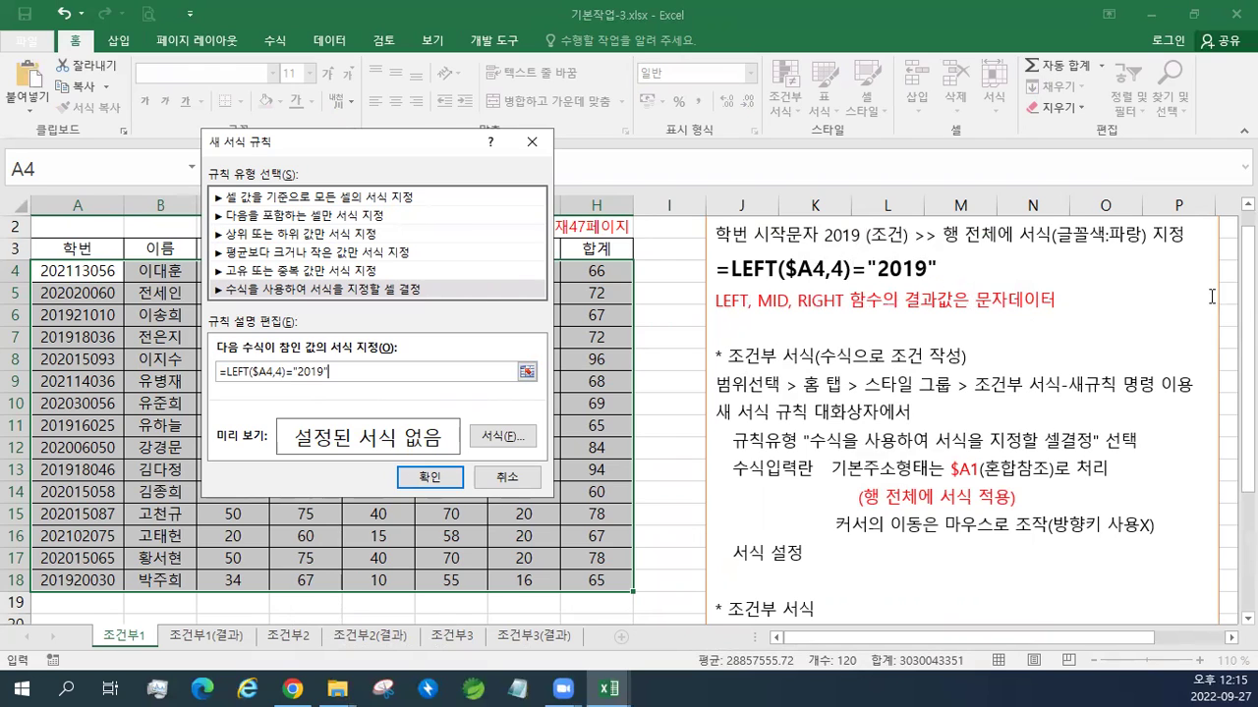
Step: Set the rule's font colour to the standard blue and apply the conditional formatting rule to A4:H18
{"action": "left_click", "coordinate": [501, 436]}
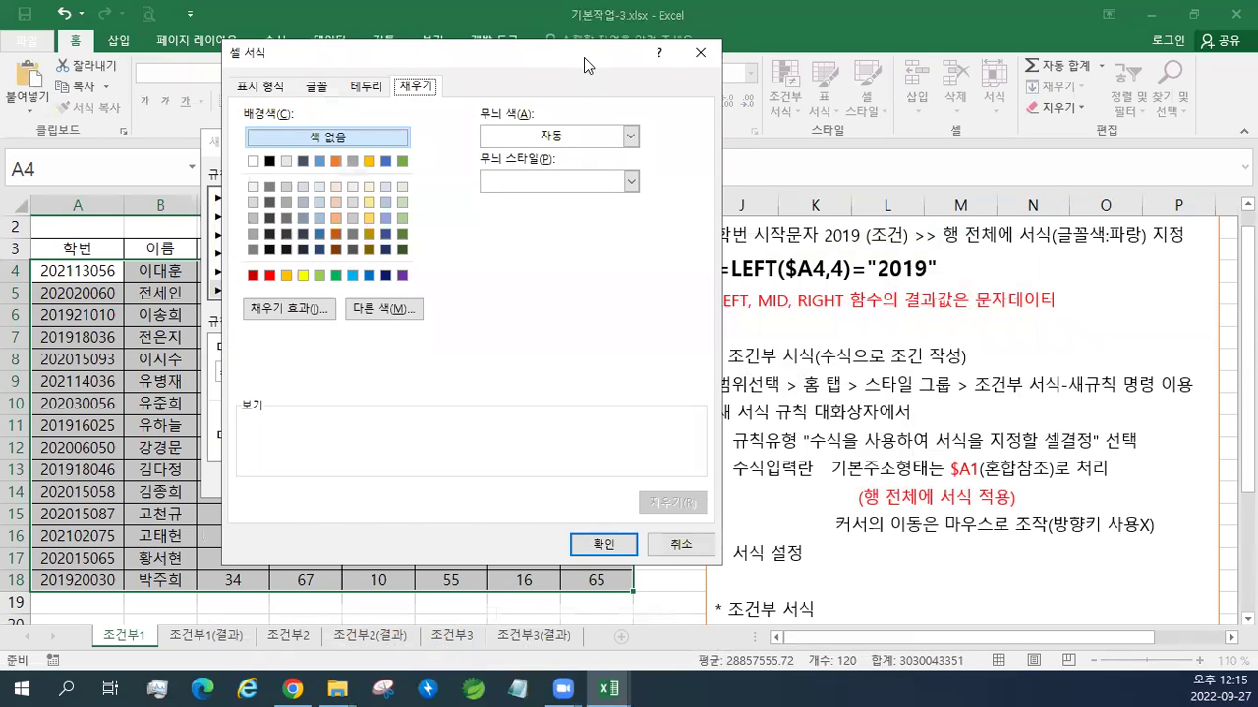
{"action": "left_click_drag", "start_coordinate": [583, 57], "coordinate": [823, 74]}
{"action": "left_click", "coordinate": [554, 103]}
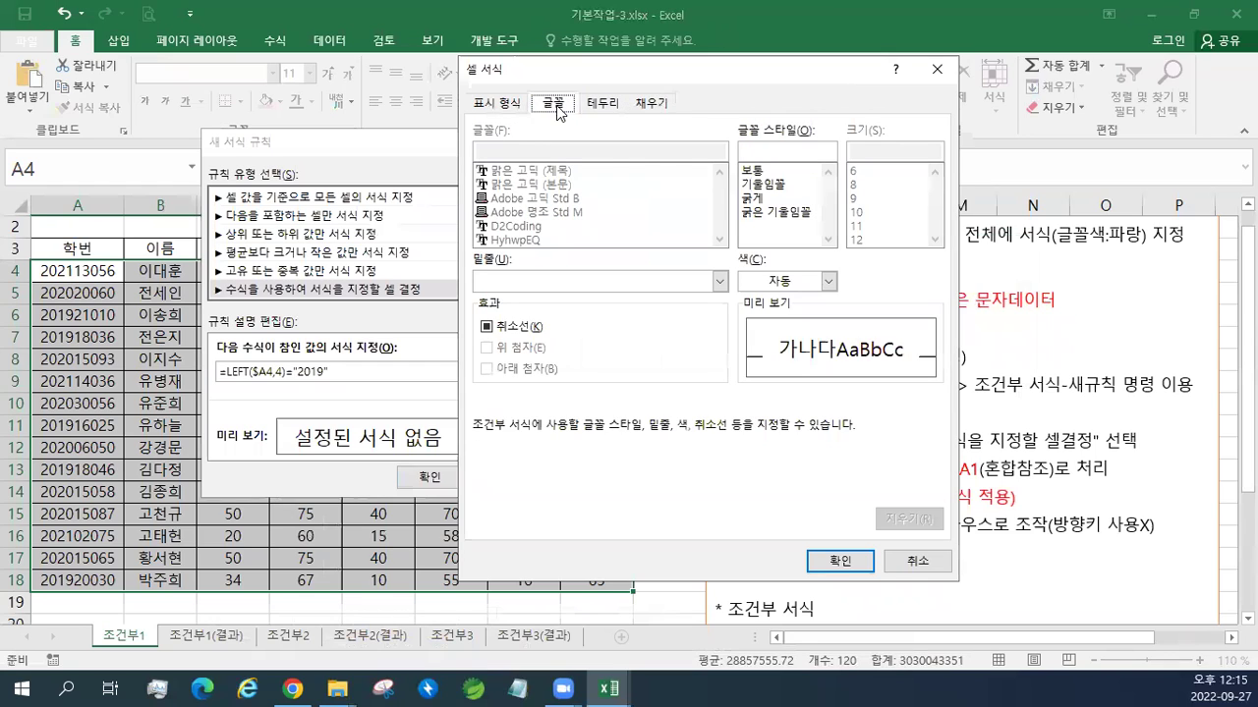
{"action": "left_click", "coordinate": [828, 282]}
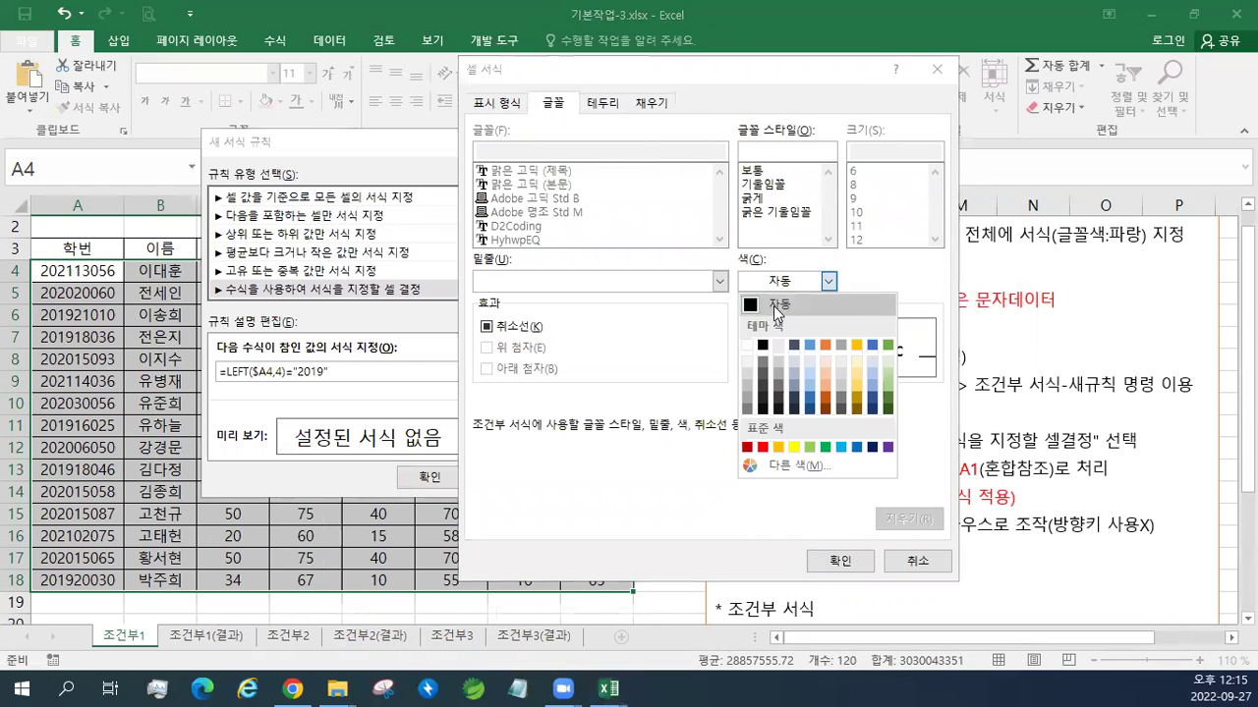
{"action": "left_click", "coordinate": [856, 448]}
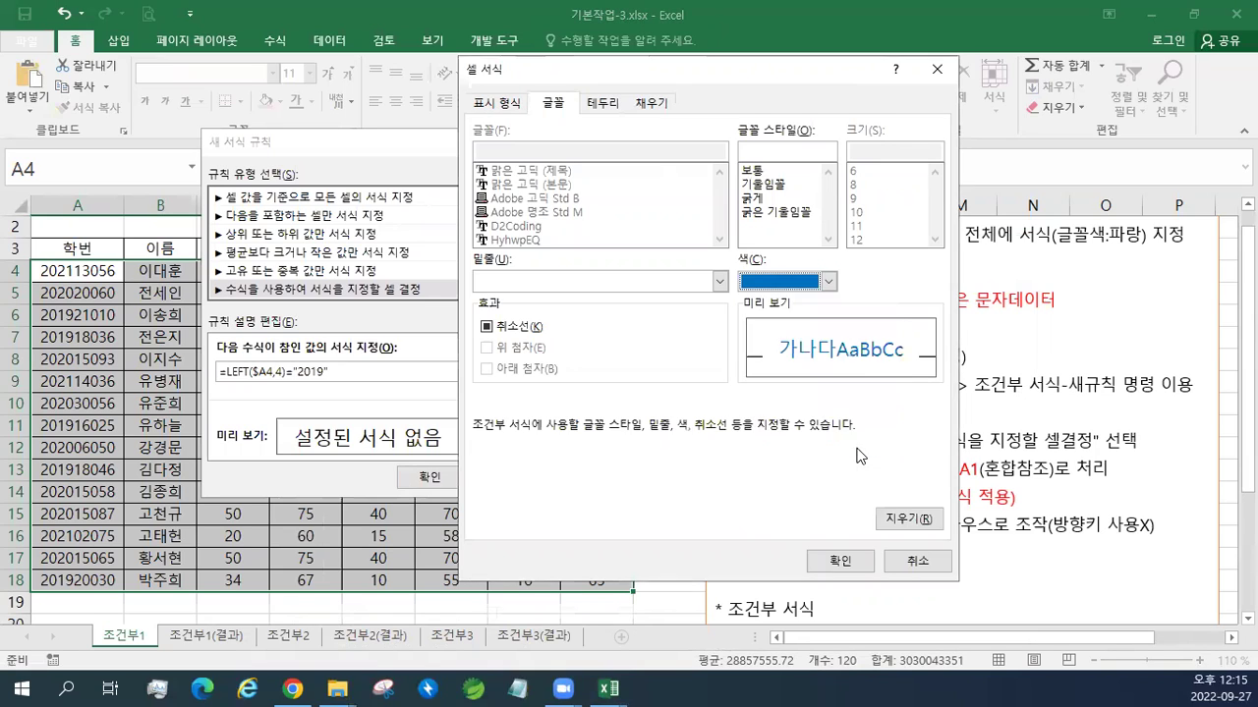
{"action": "left_click", "coordinate": [843, 568]}
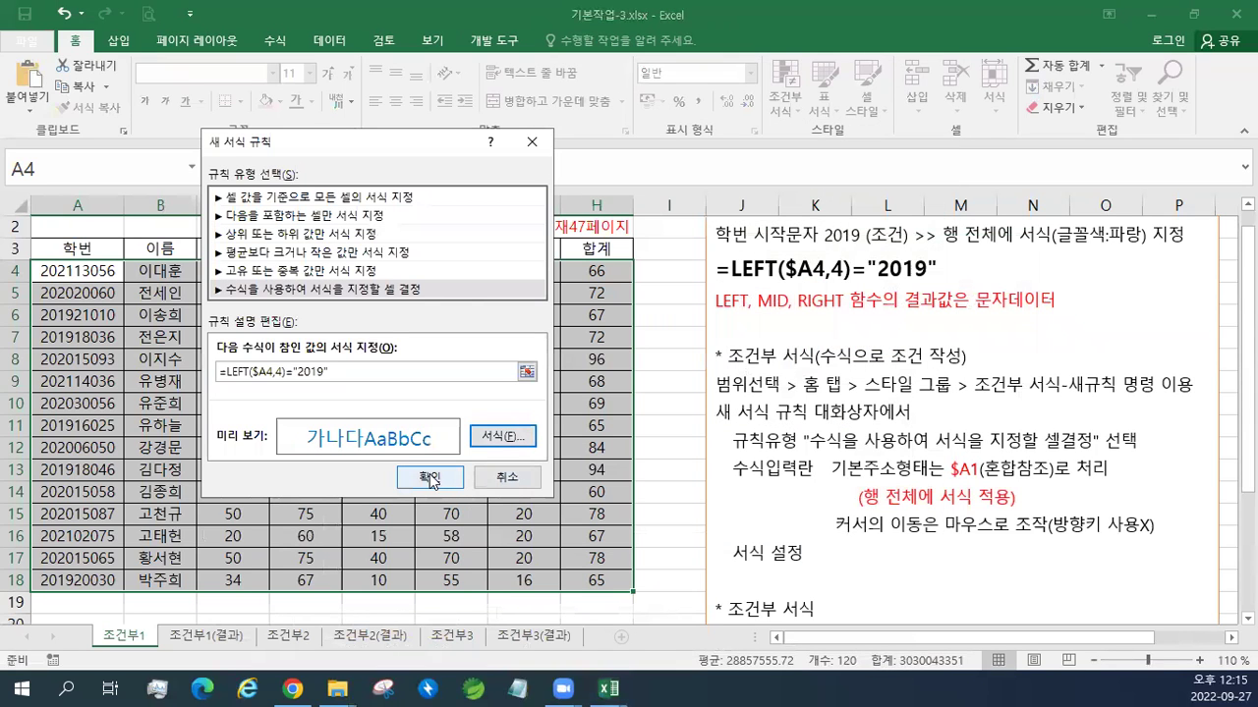
{"action": "left_click", "coordinate": [429, 479]}
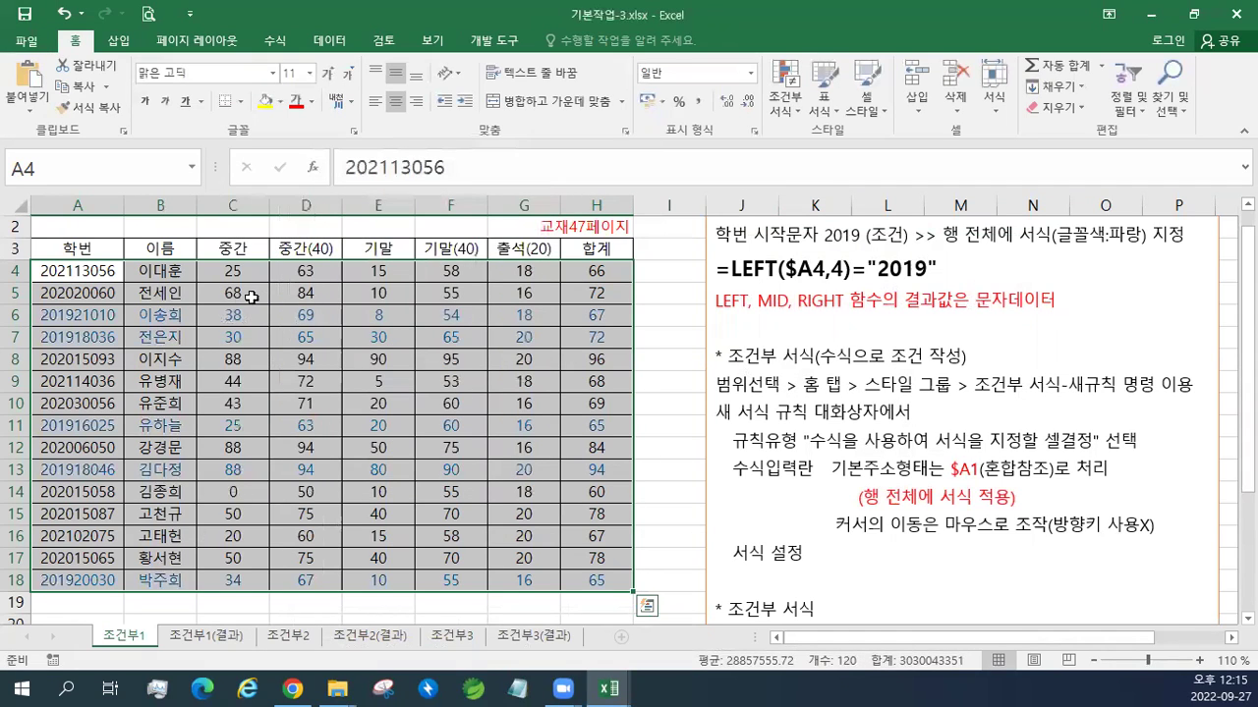
Step: Examine rows 4, 5, 6 and 18 of the table one by one to compare each 학번 with its row formatting
{"action": "left_click_drag", "start_coordinate": [110, 272], "coordinate": [585, 271]}
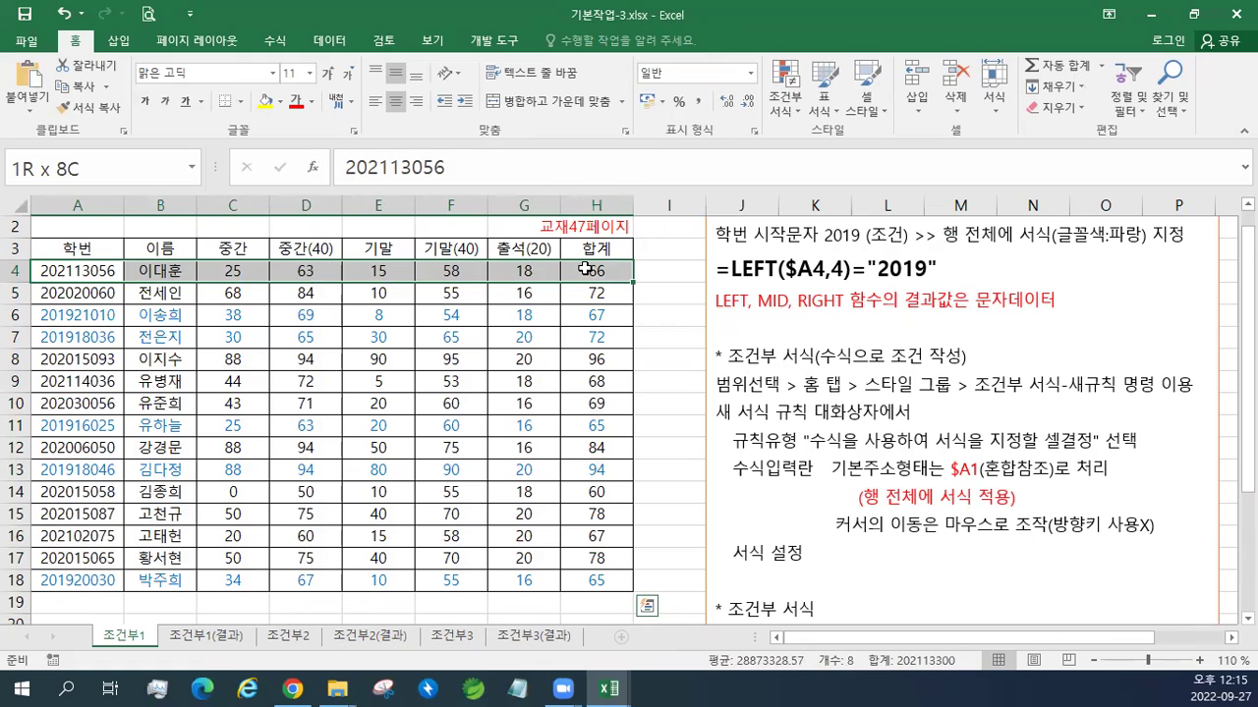
{"action": "left_click_drag", "start_coordinate": [586, 270], "coordinate": [586, 270]}
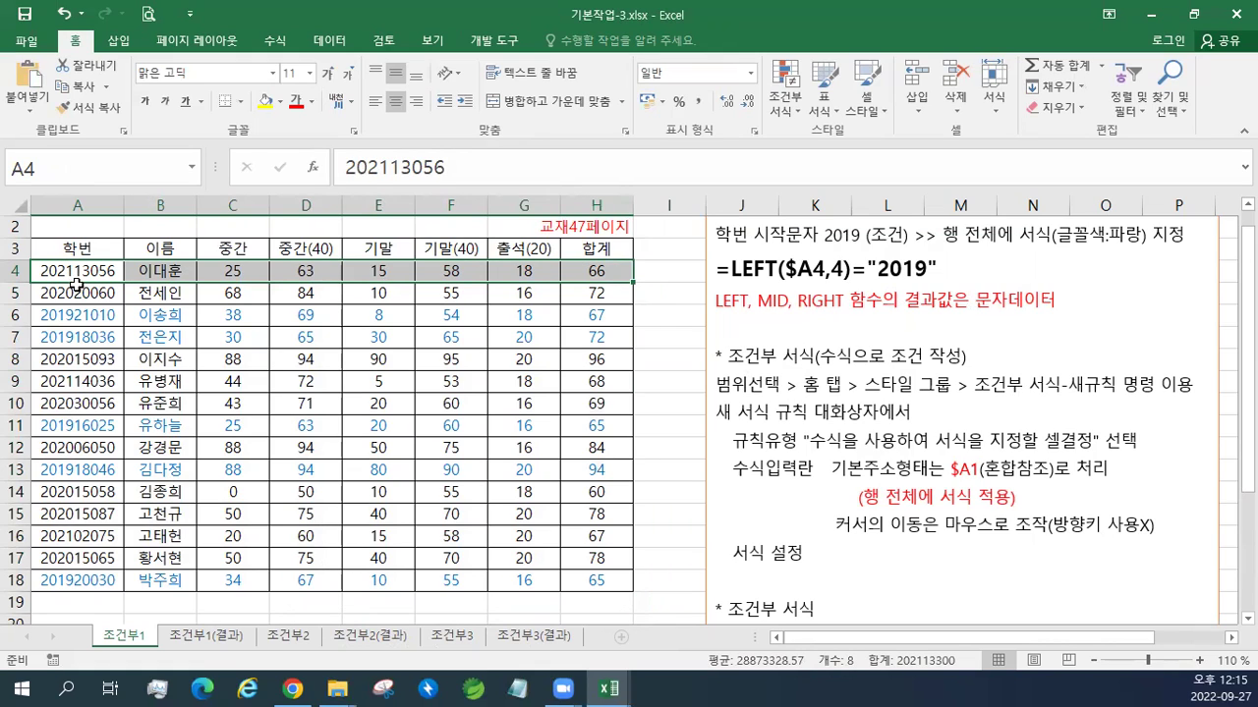
{"action": "left_click_drag", "start_coordinate": [82, 292], "coordinate": [584, 294]}
{"action": "left_click_drag", "start_coordinate": [98, 273], "coordinate": [570, 578]}
{"action": "left_click_drag", "start_coordinate": [93, 292], "coordinate": [602, 292]}
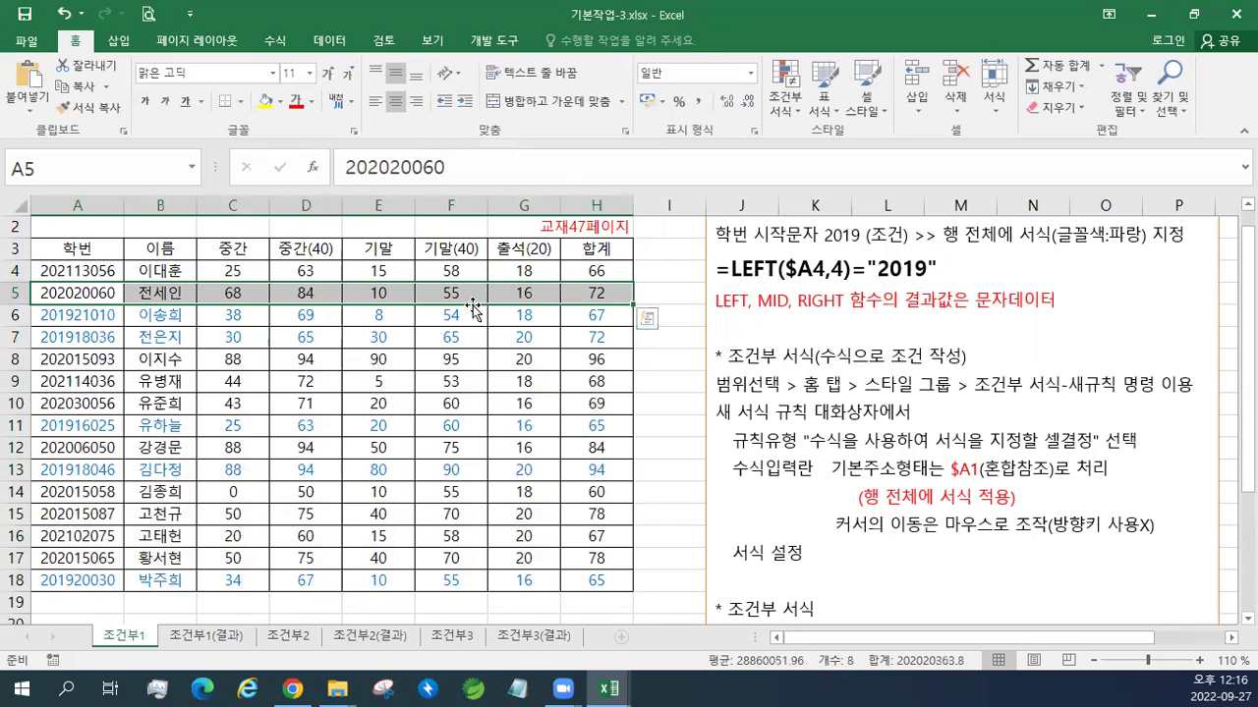
{"action": "left_click", "coordinate": [69, 316]}
{"action": "left_click_drag", "start_coordinate": [69, 316], "coordinate": [629, 307]}
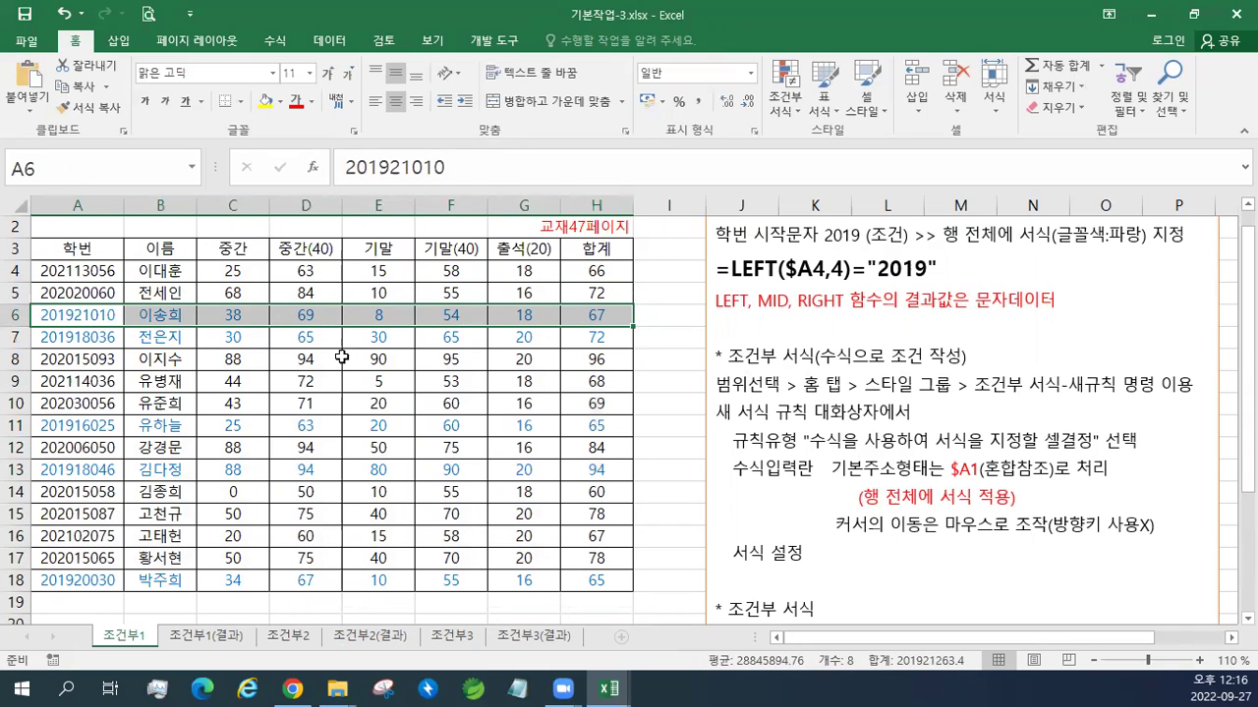
{"action": "left_click_drag", "start_coordinate": [97, 578], "coordinate": [572, 580]}
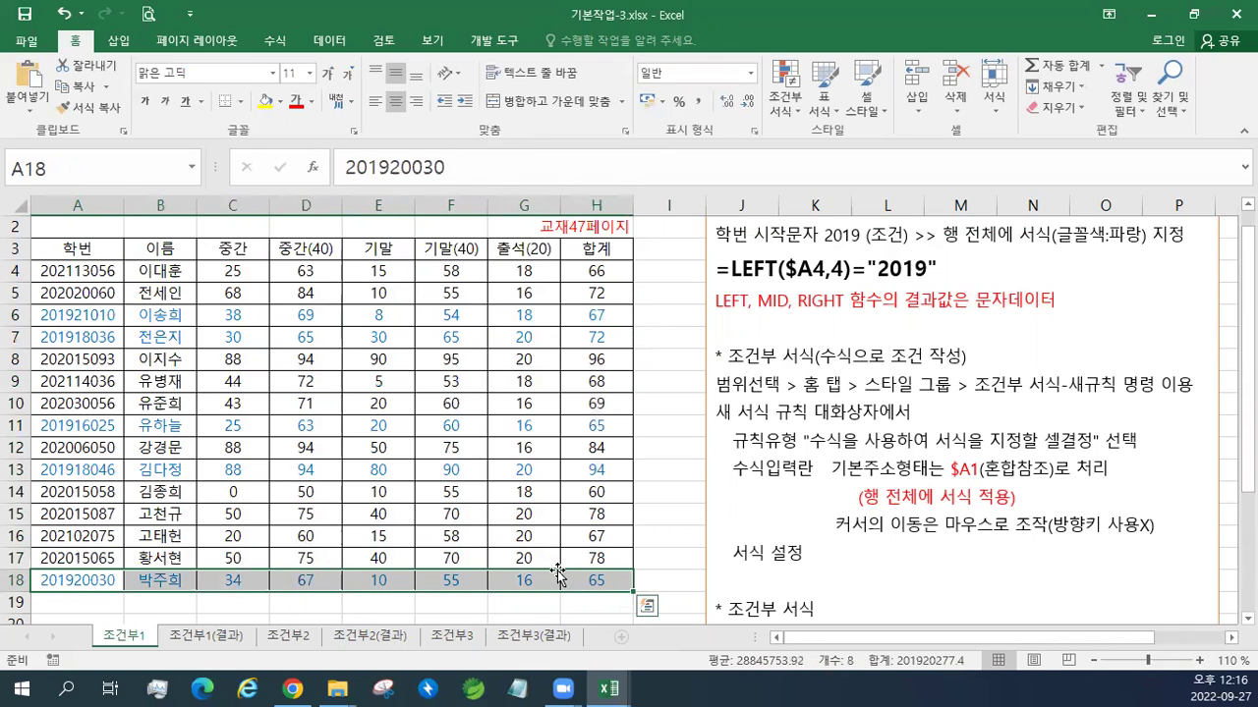
{"action": "left_click", "coordinate": [437, 464]}
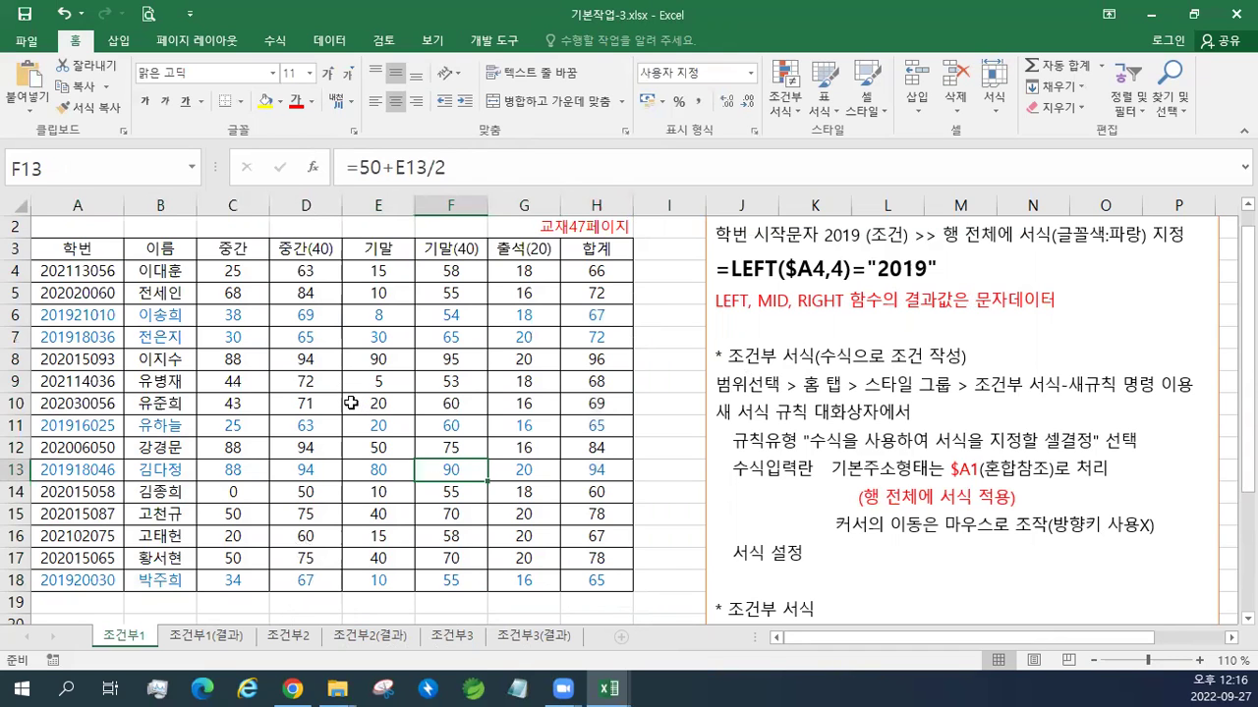
Step: Review the conditional formatting rule applied to A4:H18 in the rules manager and close it without changes
{"action": "left_click", "coordinate": [1193, 14]}
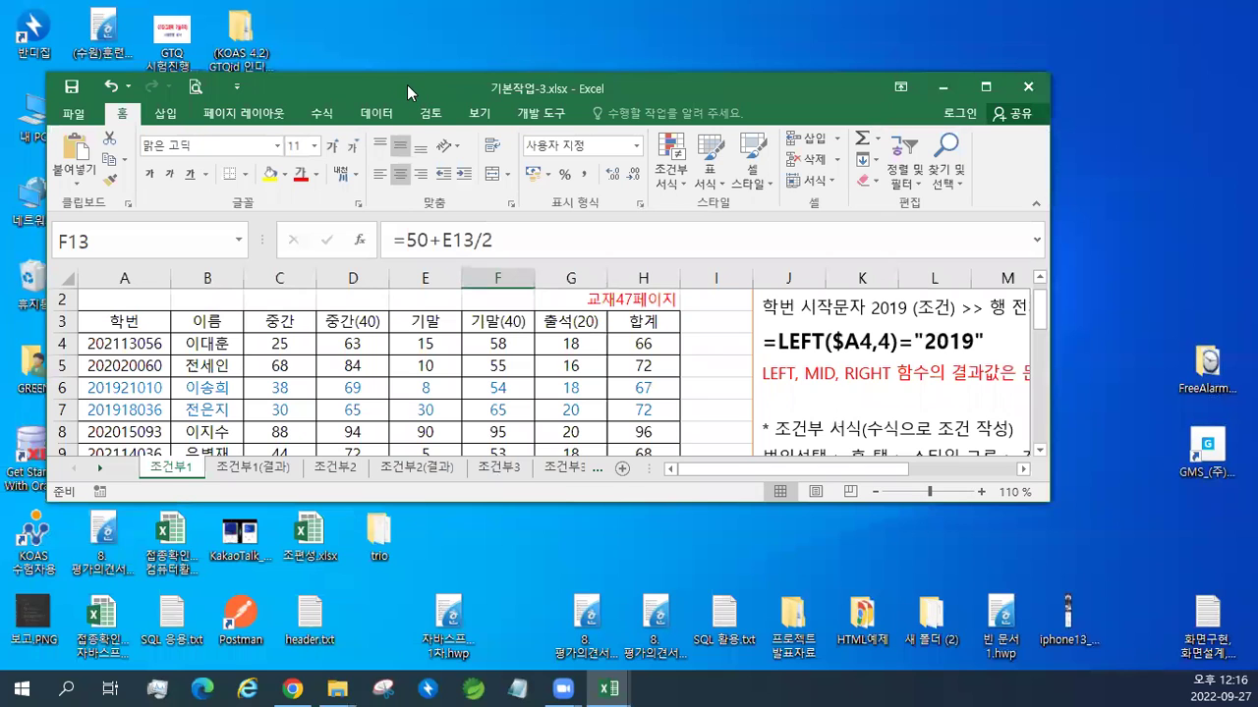
{"action": "double_click", "coordinate": [377, 81]}
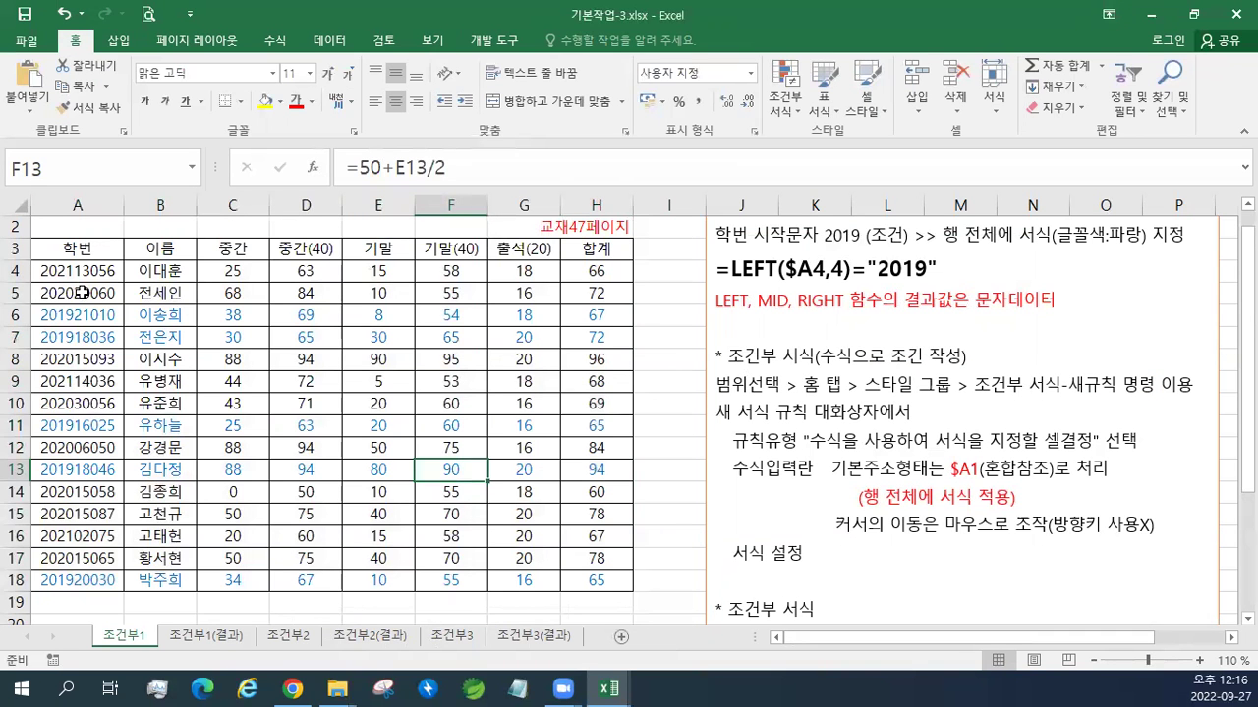
{"action": "left_click_drag", "start_coordinate": [84, 273], "coordinate": [587, 577]}
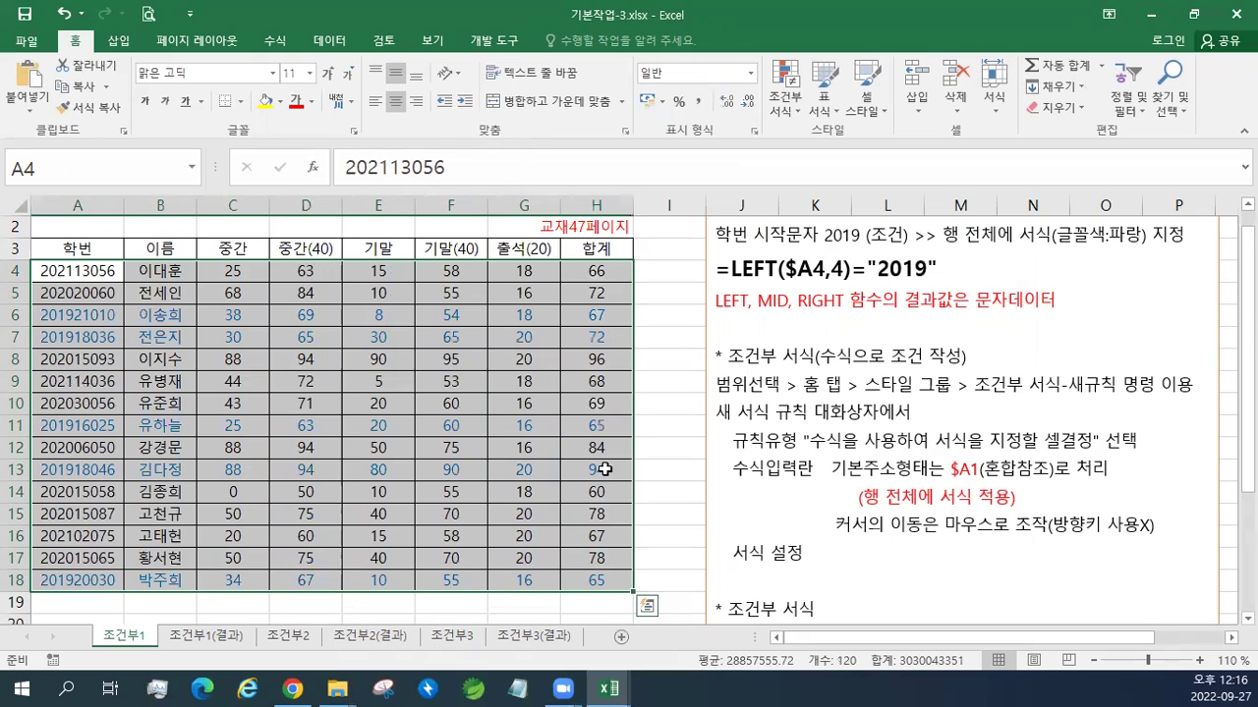
{"action": "left_click", "coordinate": [785, 90]}
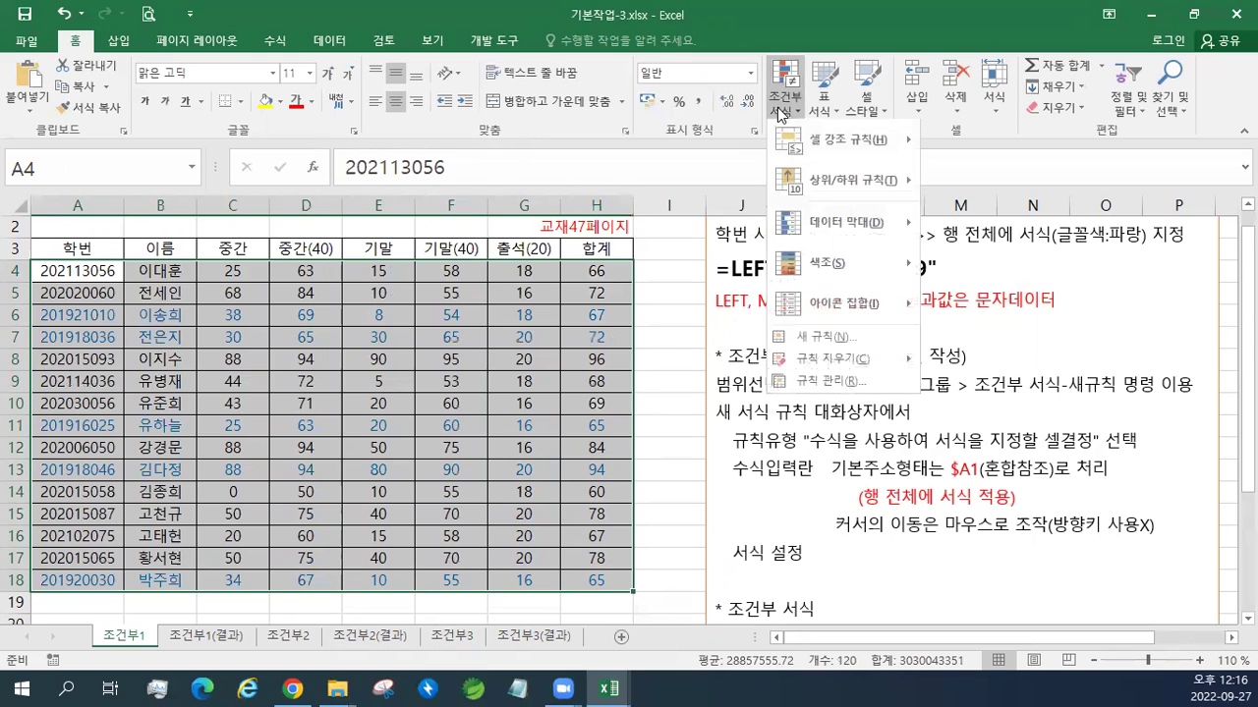
{"action": "left_click", "coordinate": [812, 383]}
{"action": "left_click", "coordinate": [214, 298]}
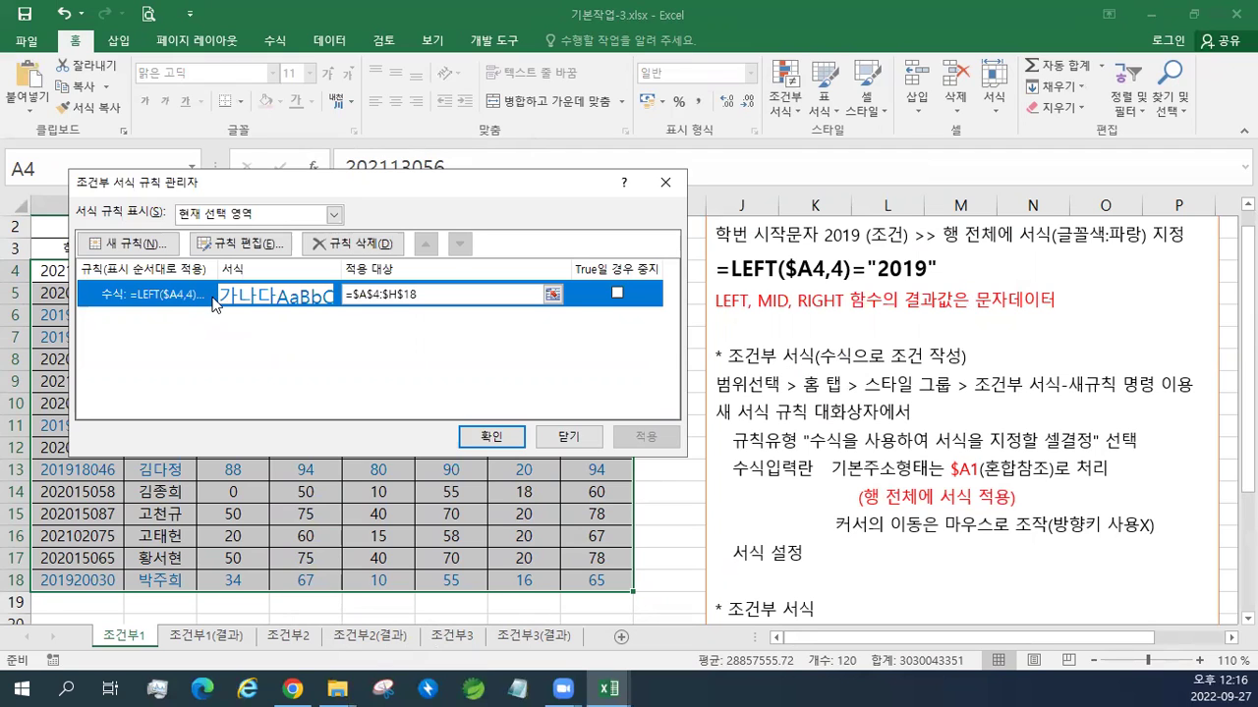
{"action": "left_click", "coordinate": [665, 183]}
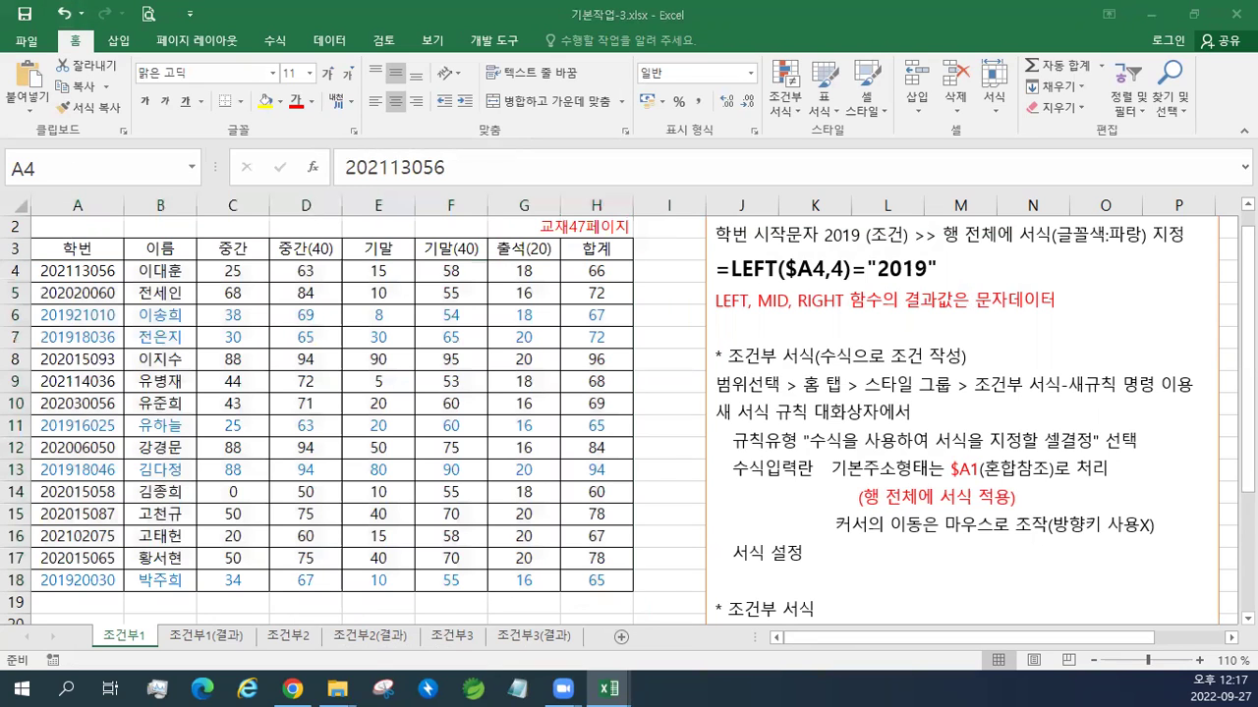
Step: On sheet 조건부3, paste the 교재50페이지 label into F2 and the text box with the OR/LEFT formula notes beside the table
{"action": "left_click", "coordinate": [1194, 13]}
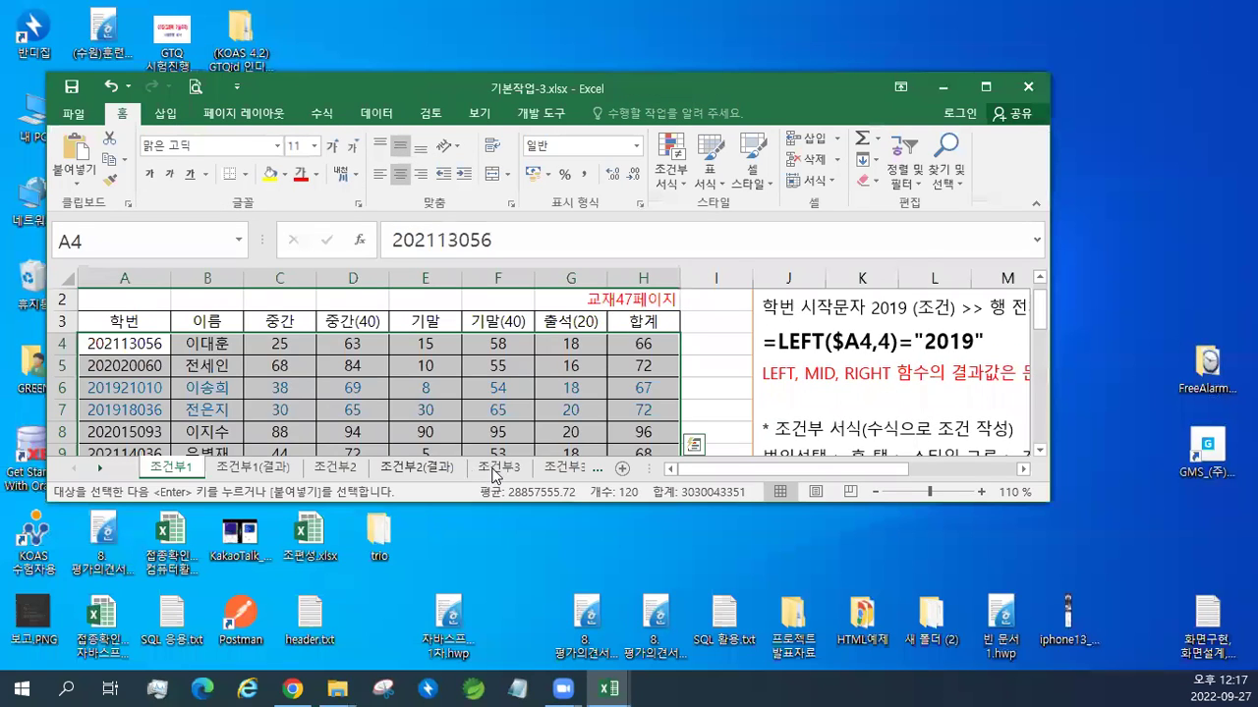
{"action": "left_click", "coordinate": [486, 468]}
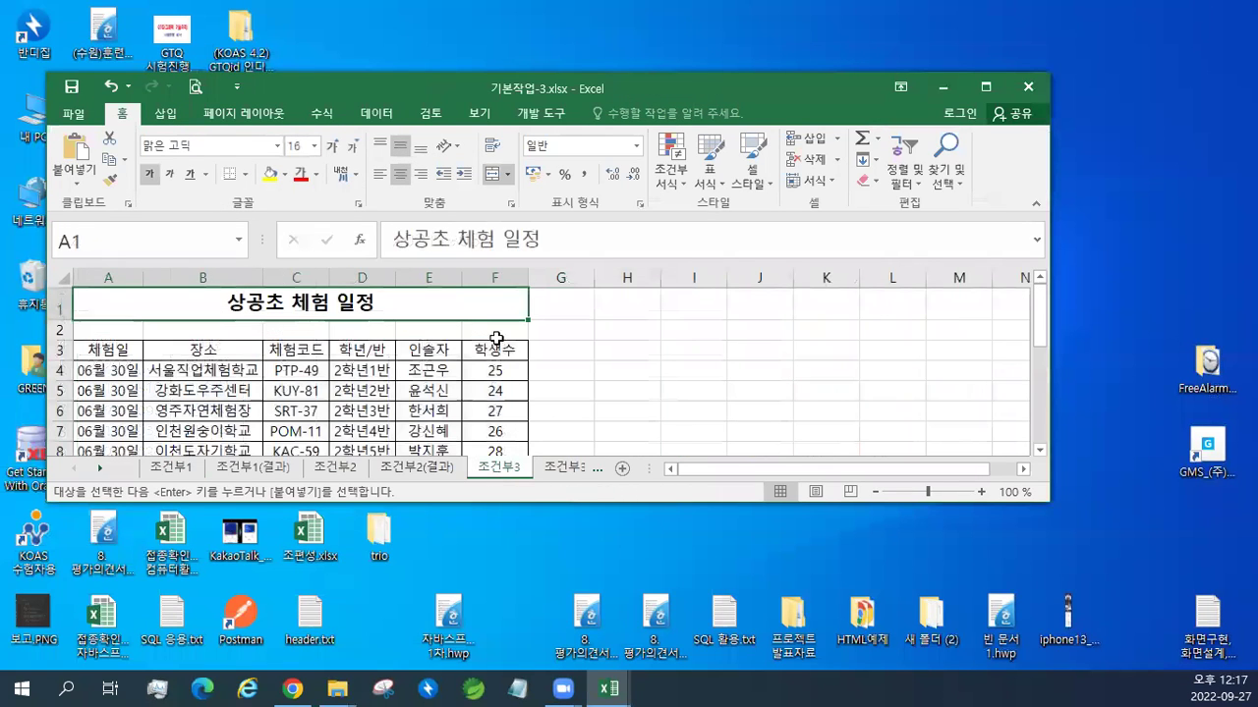
{"action": "right_click", "coordinate": [491, 334]}
{"action": "left_click", "coordinate": [526, 338]}
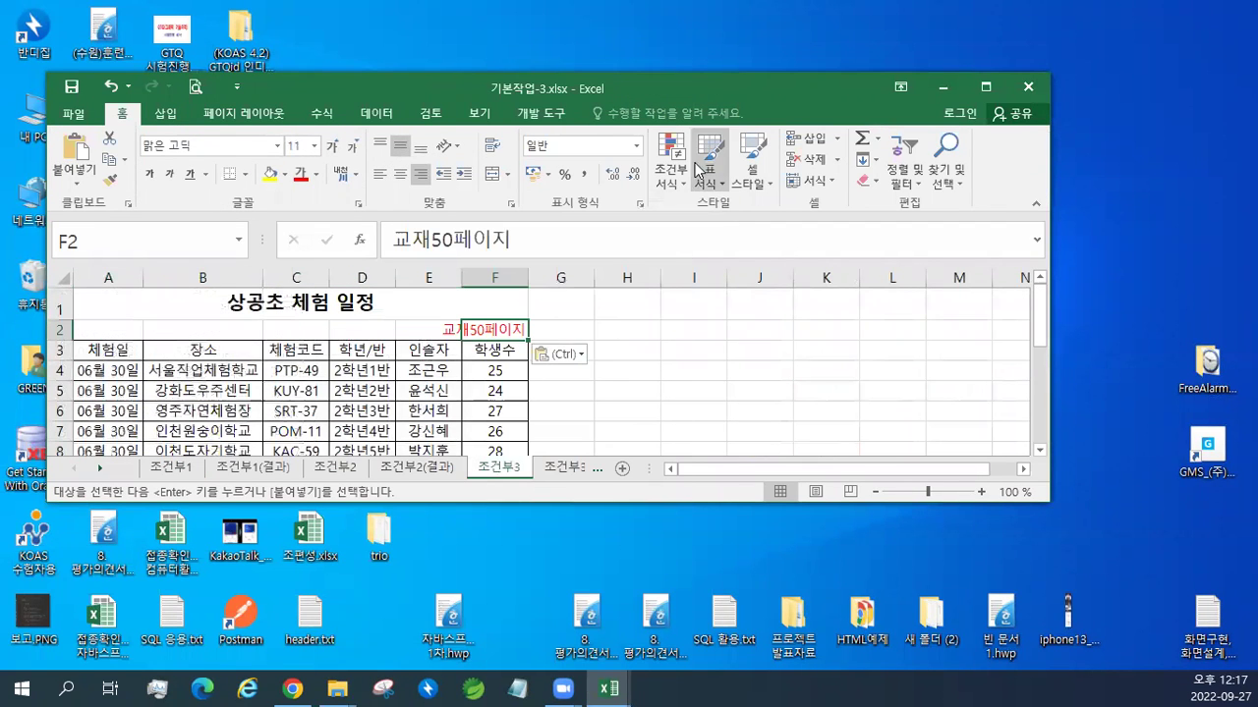
{"action": "double_click", "coordinate": [740, 83]}
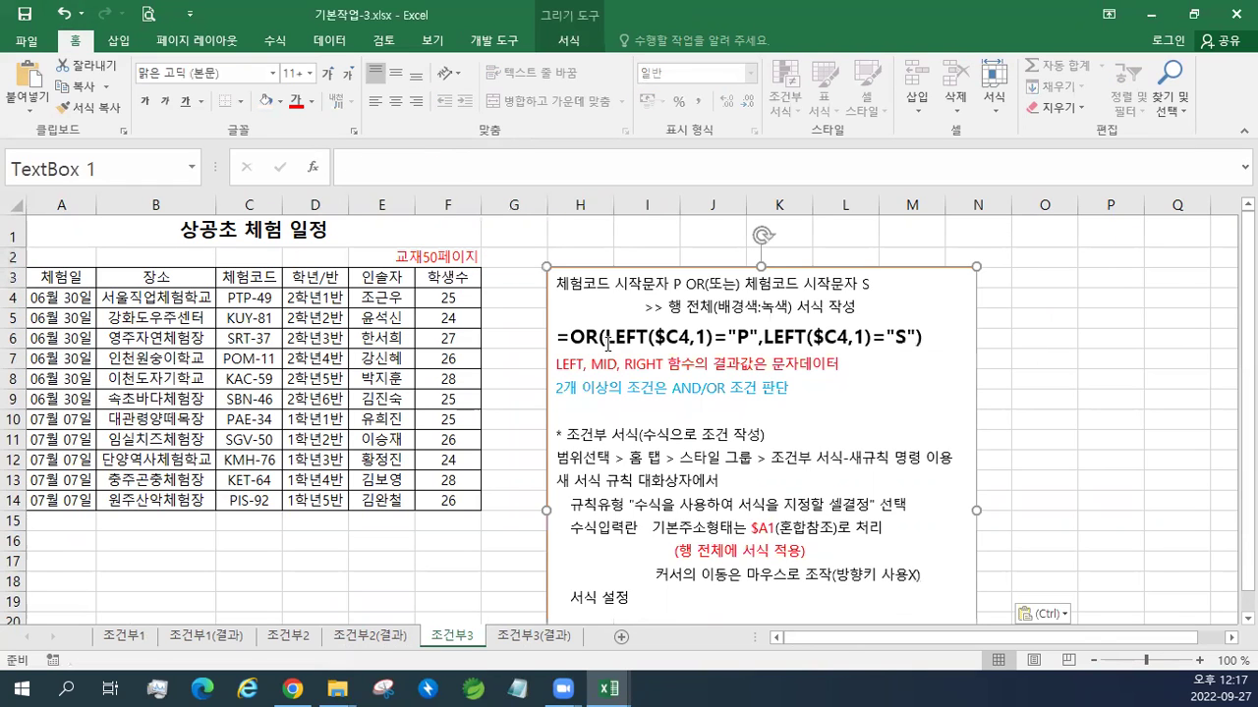
Step: Colour the word OR red in the first line of the notes text box
{"action": "scroll", "coordinate": [603, 344], "scroll_direction": "up", "scroll_amount": 1}
{"action": "scroll", "coordinate": [577, 307], "scroll_direction": "up", "scroll_amount": 1}
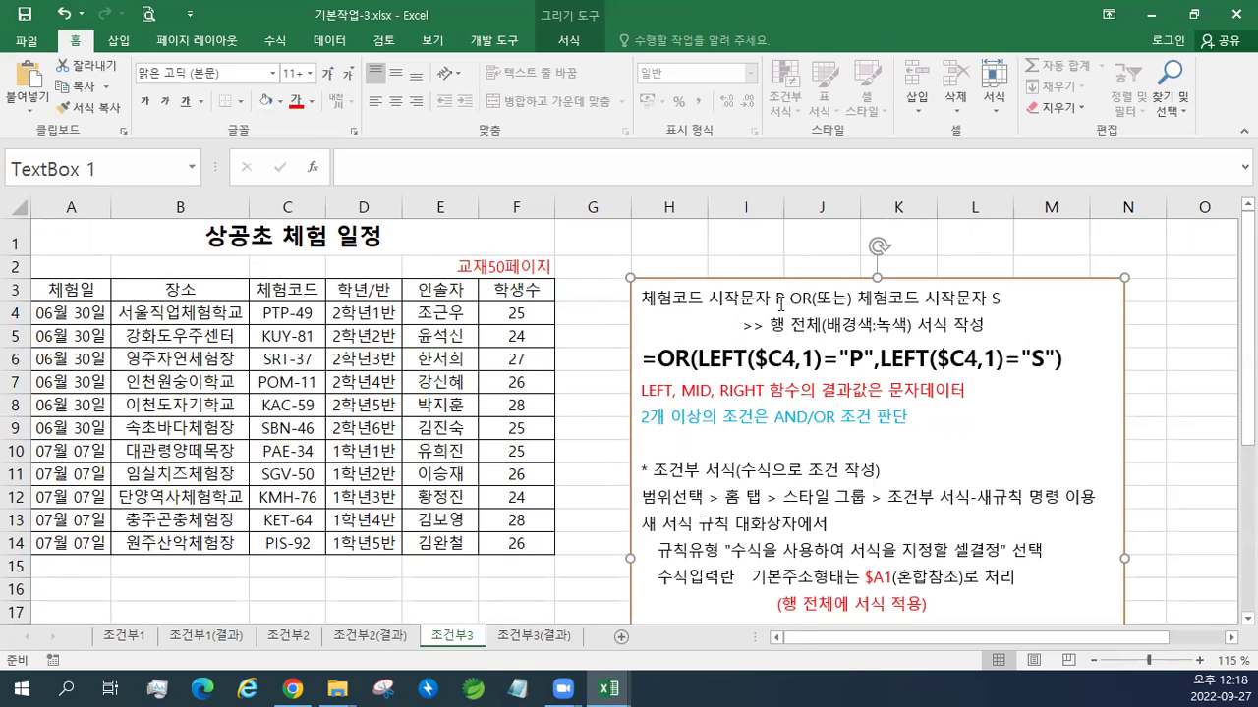
{"action": "left_click_drag", "start_coordinate": [791, 298], "coordinate": [812, 297]}
{"action": "left_click", "coordinate": [945, 268]}
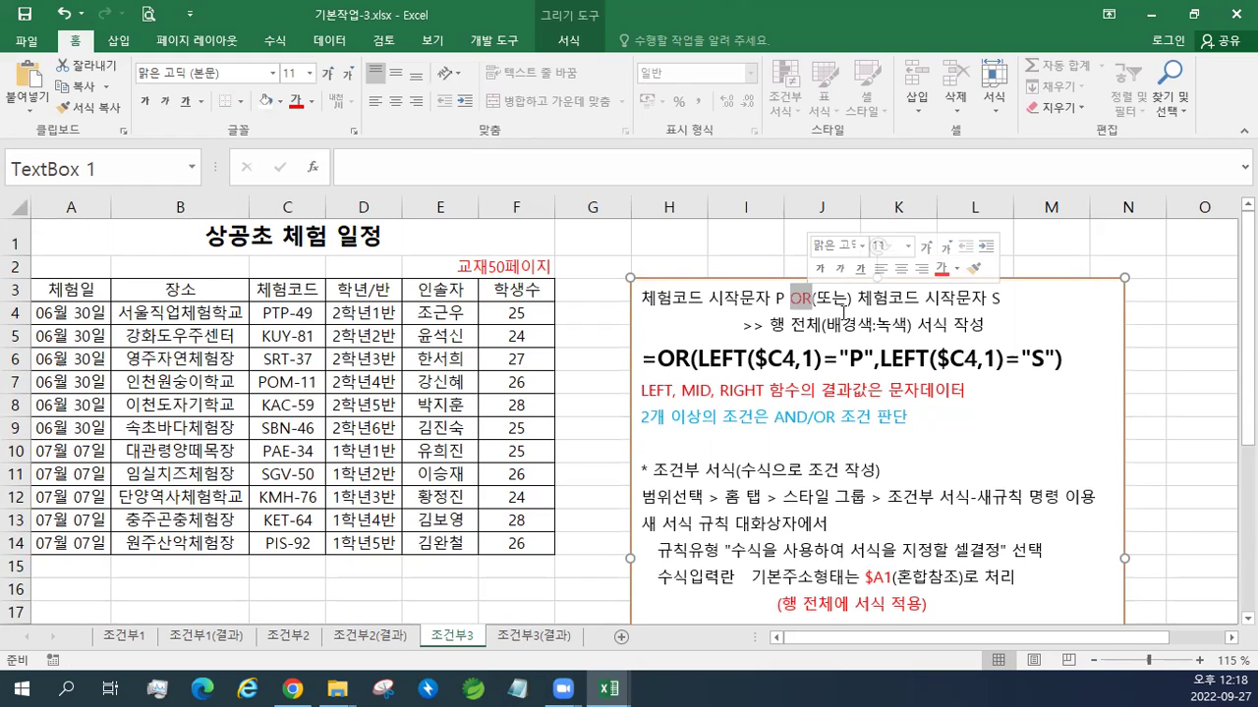
{"action": "left_click", "coordinate": [437, 237]}
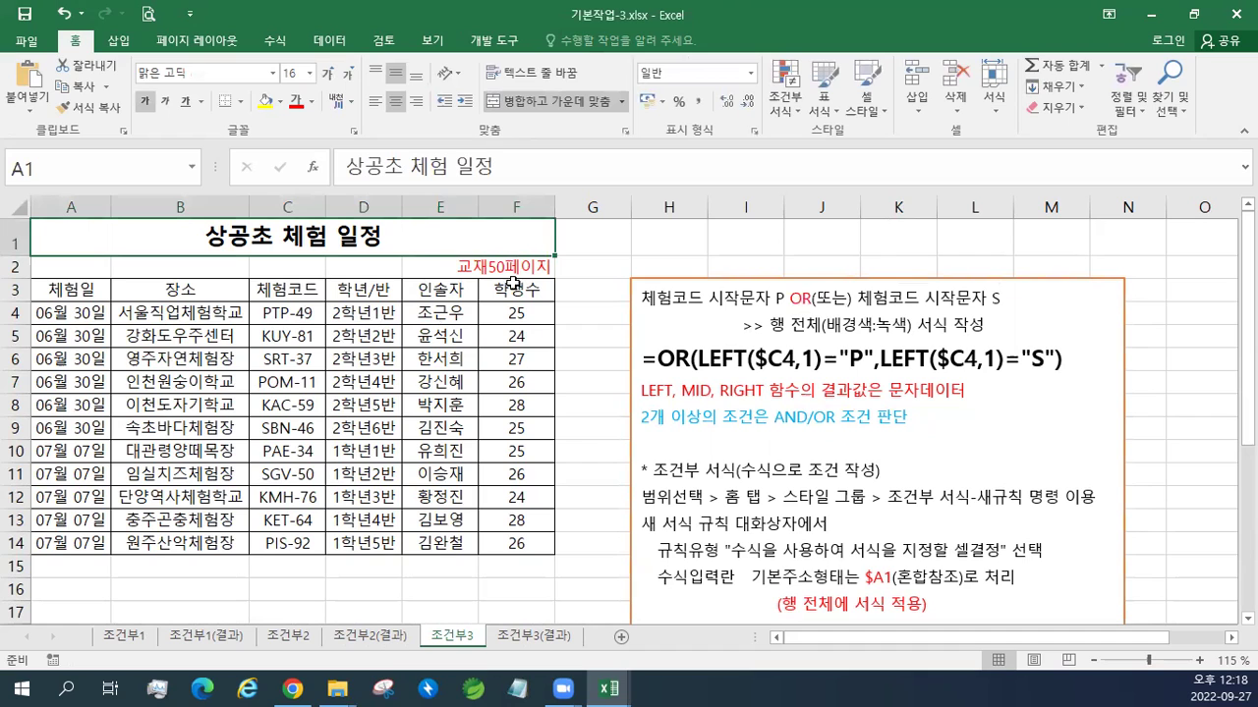
Step: Start a new conditional formatting rule for A4:F14 that uses a formula to determine which cells to format
{"action": "left_click_drag", "start_coordinate": [87, 313], "coordinate": [511, 530]}
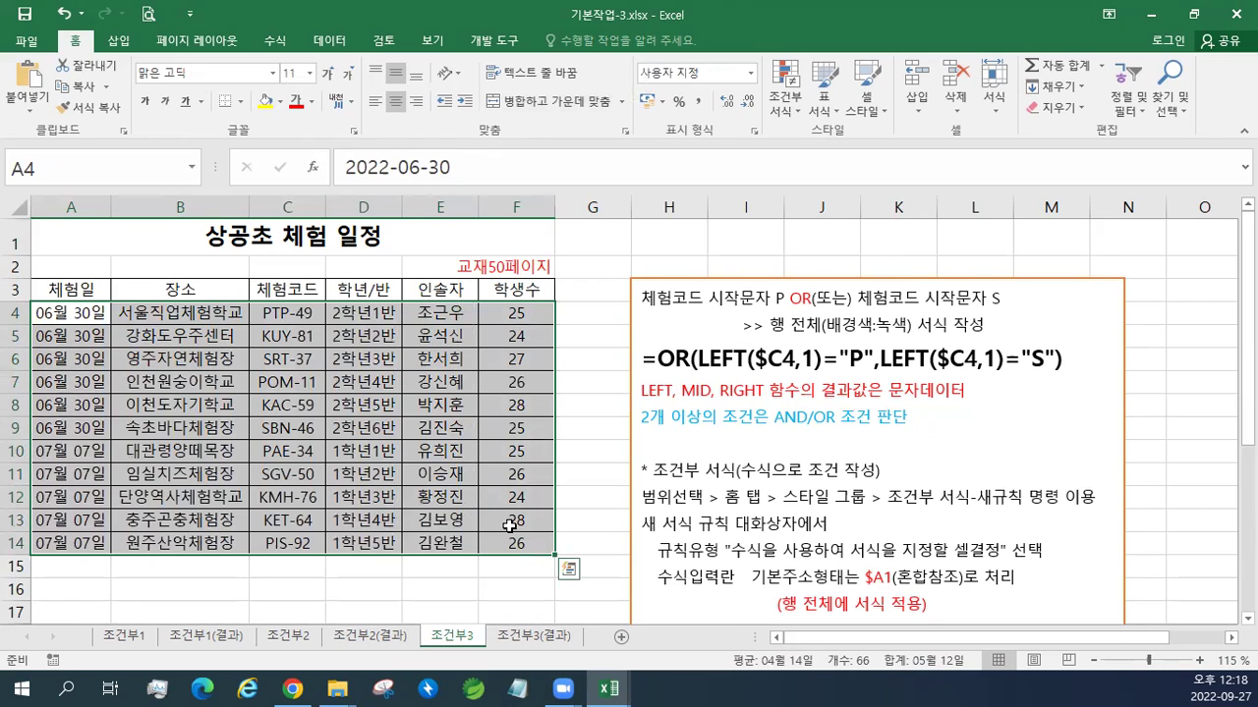
{"action": "left_click", "coordinate": [785, 110]}
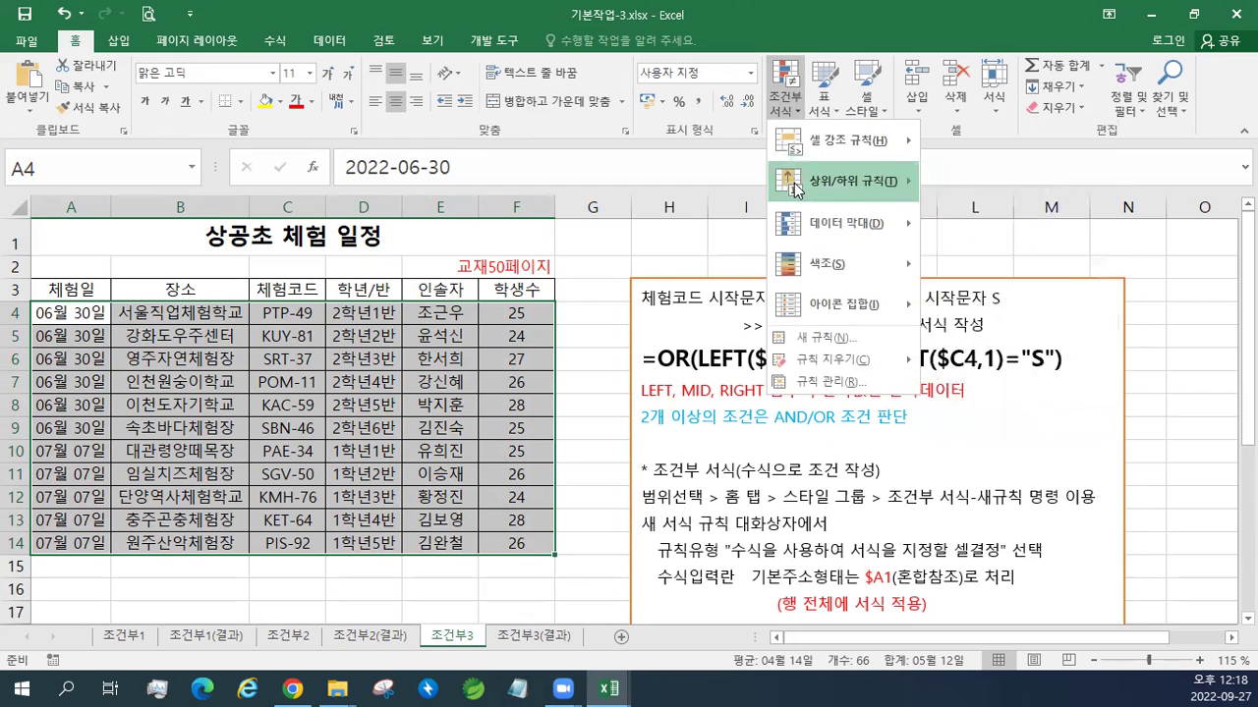
{"action": "left_click", "coordinate": [799, 338]}
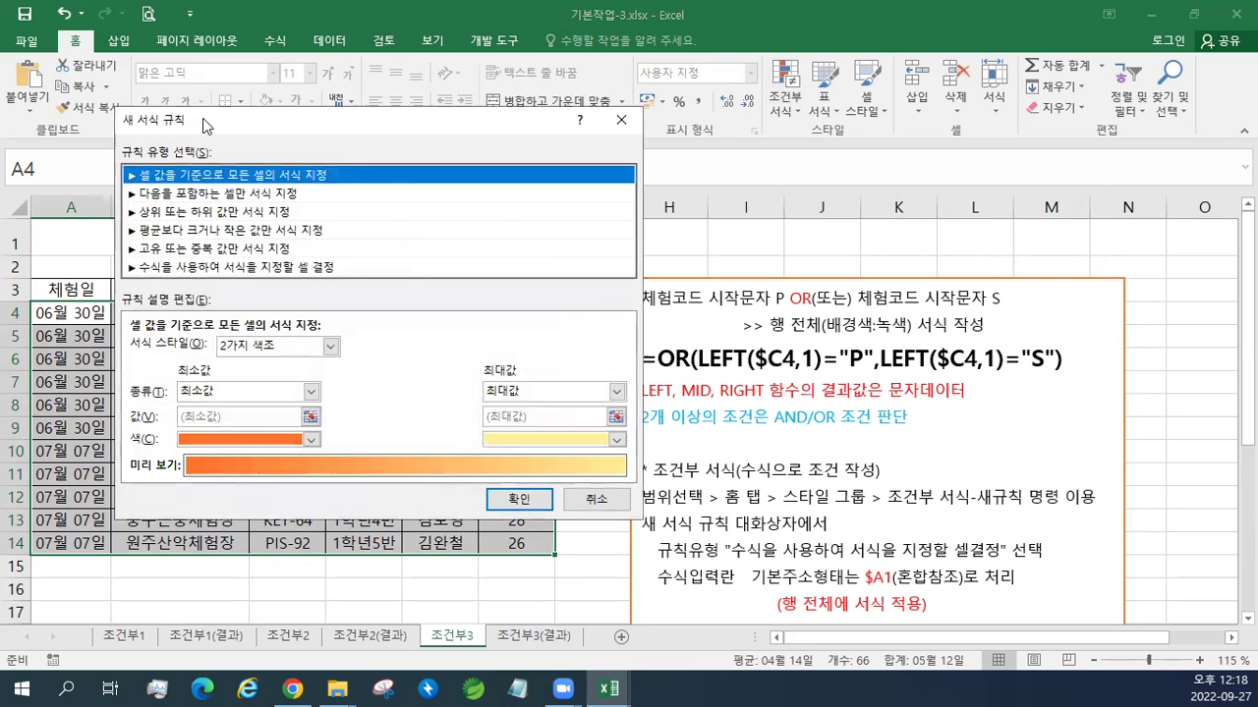
{"action": "left_click_drag", "start_coordinate": [206, 125], "coordinate": [290, 64]}
{"action": "left_click", "coordinate": [267, 209]}
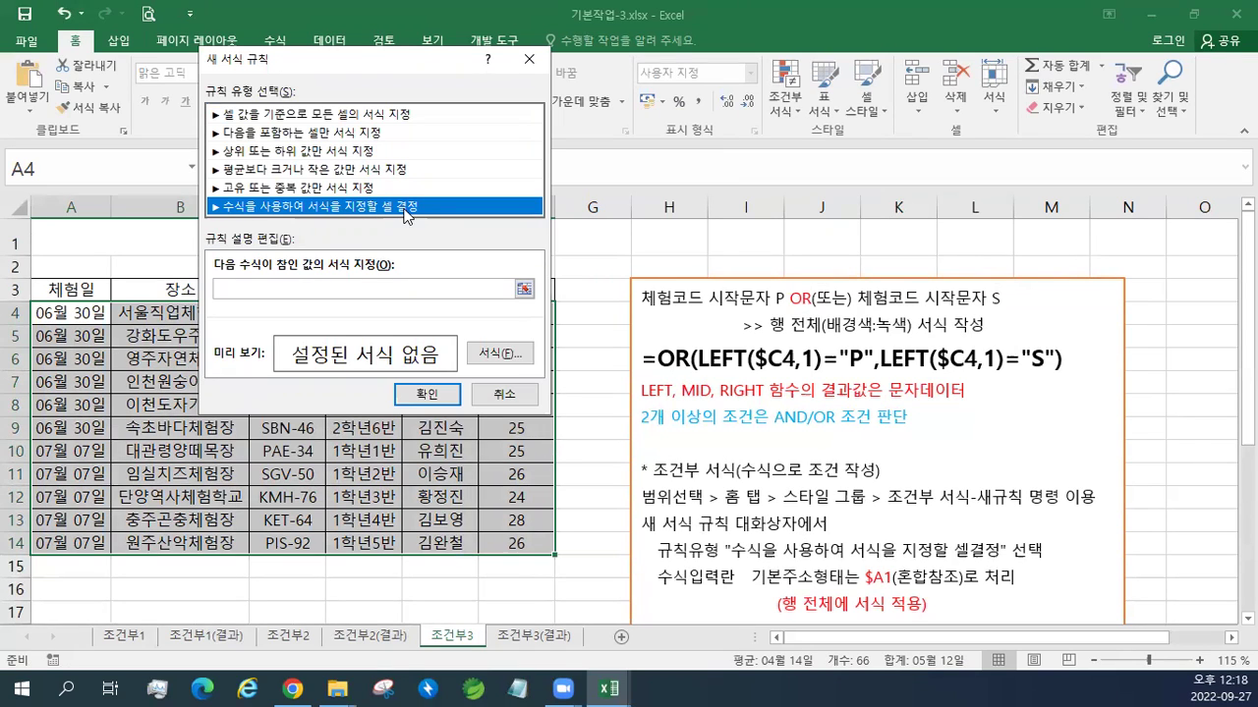
{"action": "left_click", "coordinate": [262, 286]}
Step: Begin the rule formula with a reference to the first 체험코드 cell, fixing only its column: =$C4
{"action": "type", "text": "="}
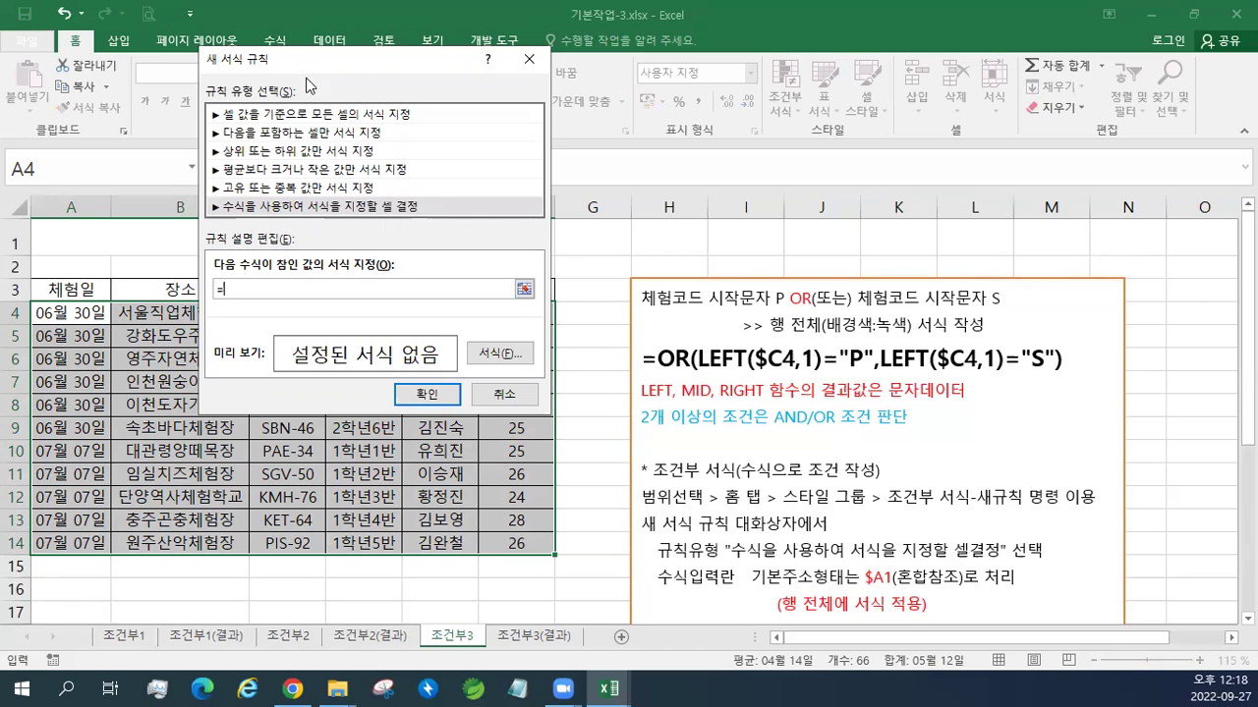
{"action": "left_click_drag", "start_coordinate": [323, 63], "coordinate": [556, 388]}
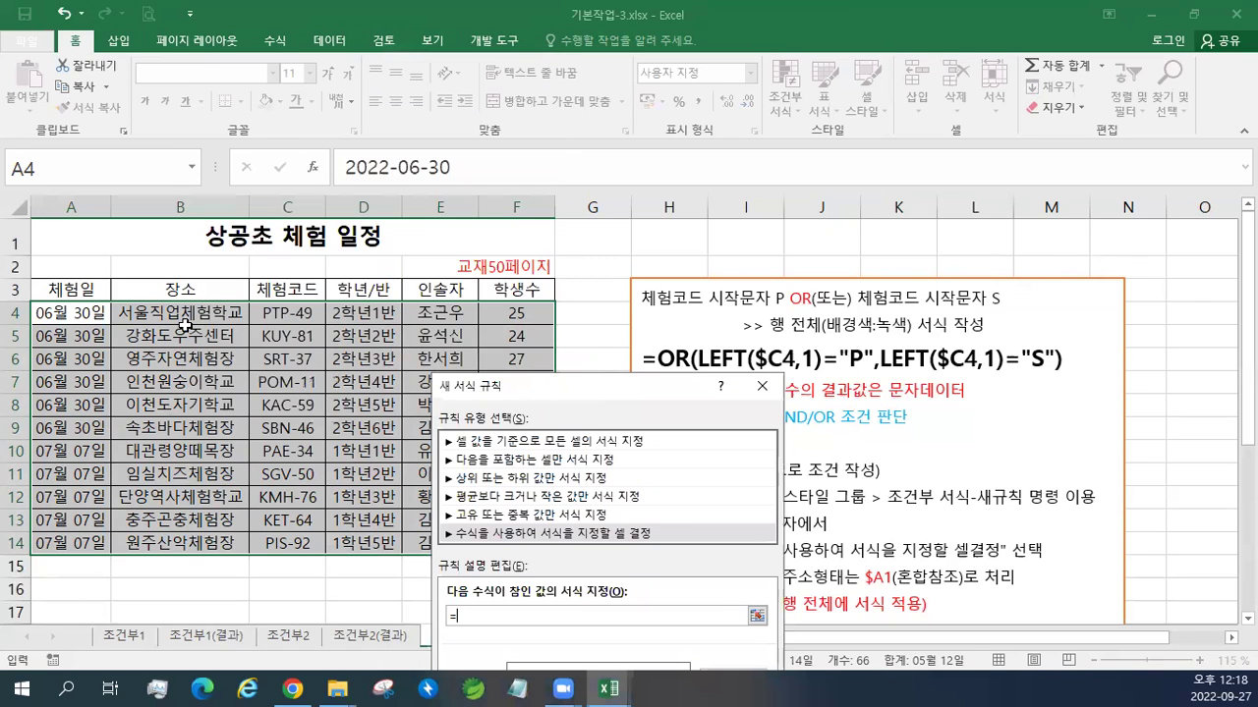
{"action": "left_click", "coordinate": [292, 317]}
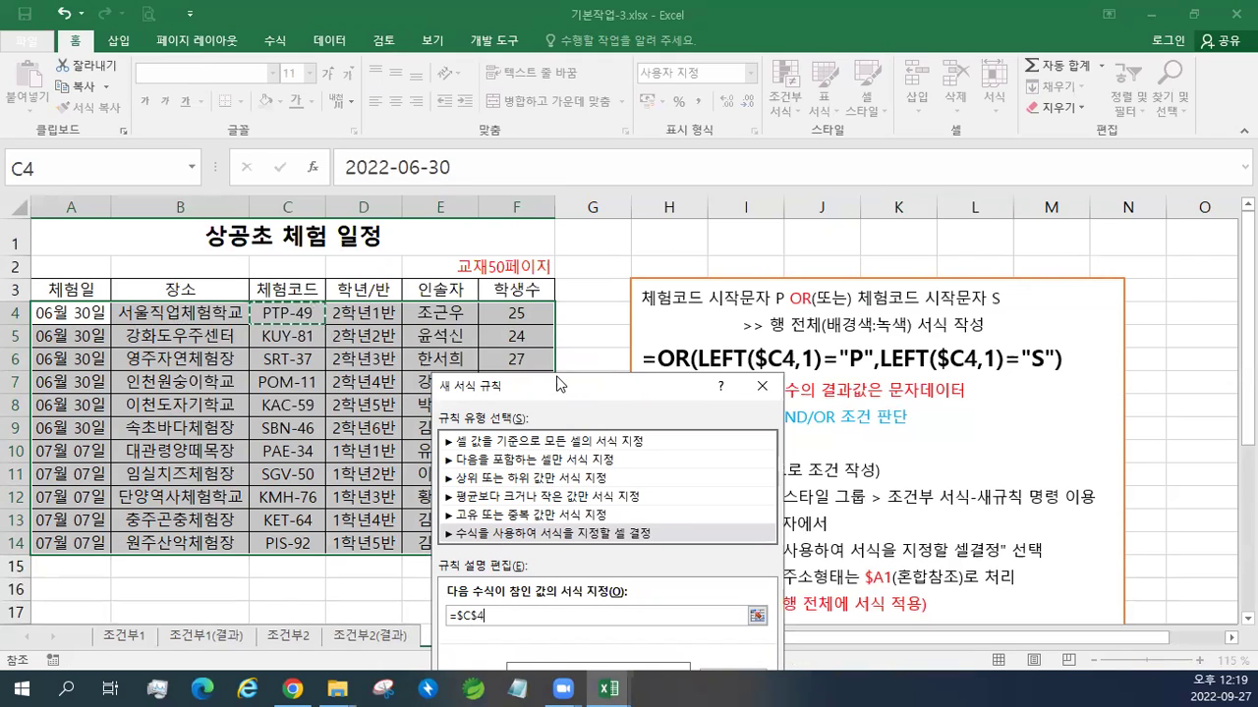
{"action": "left_click_drag", "start_coordinate": [557, 383], "coordinate": [391, 168]}
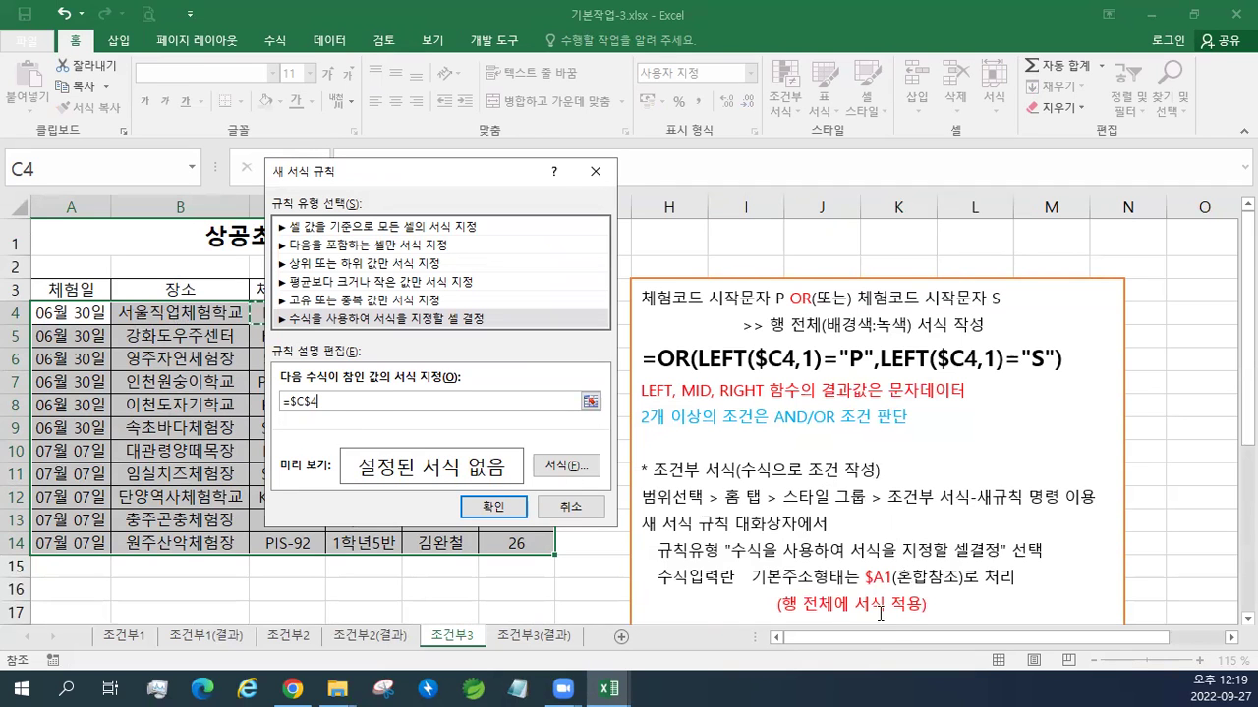
{"action": "scroll", "coordinate": [879, 609], "scroll_direction": "down", "scroll_amount": 1}
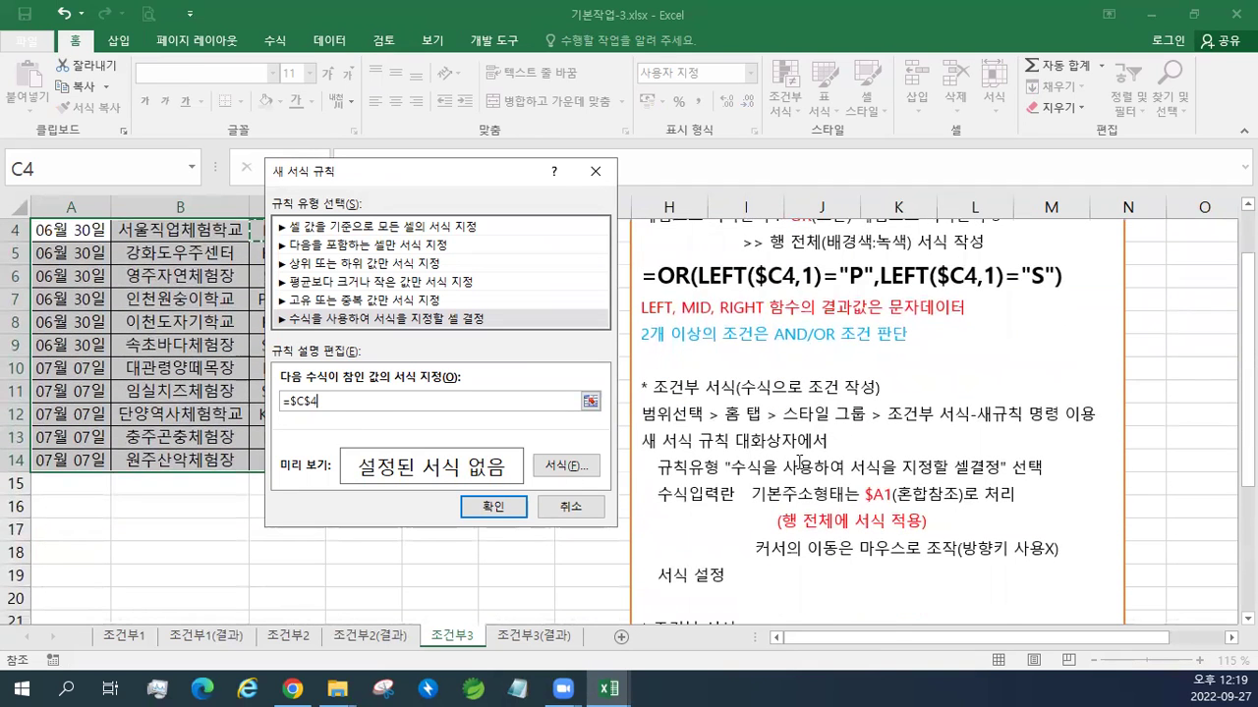
{"action": "scroll", "coordinate": [823, 452], "scroll_direction": "down", "scroll_amount": 1}
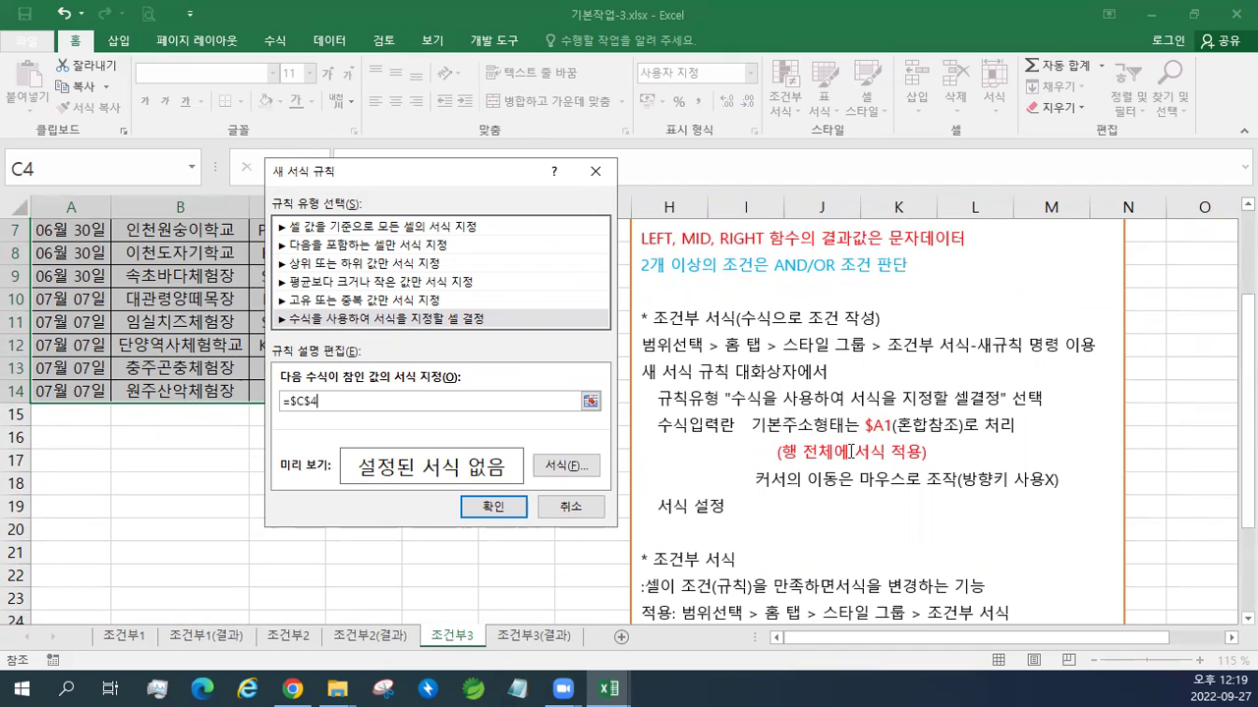
{"action": "scroll", "coordinate": [823, 408], "scroll_direction": "up", "scroll_amount": 2}
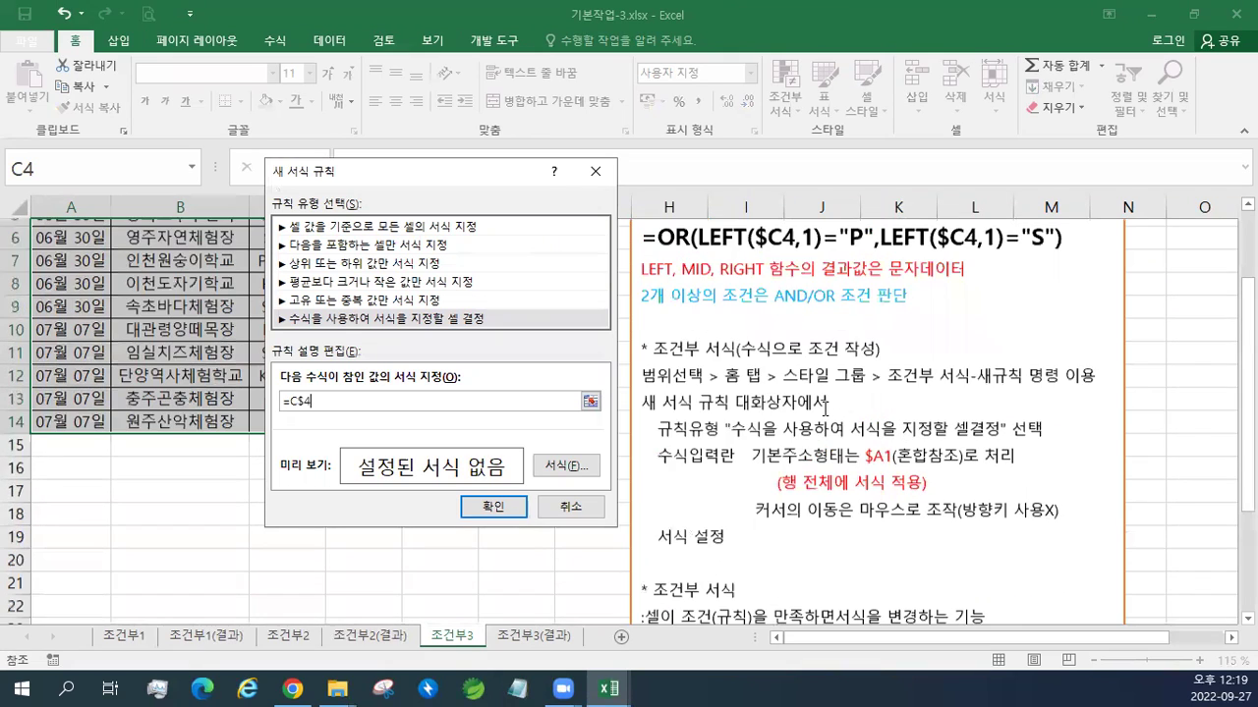
{"action": "key", "text": "F4"}
{"action": "key", "text": "F4"}
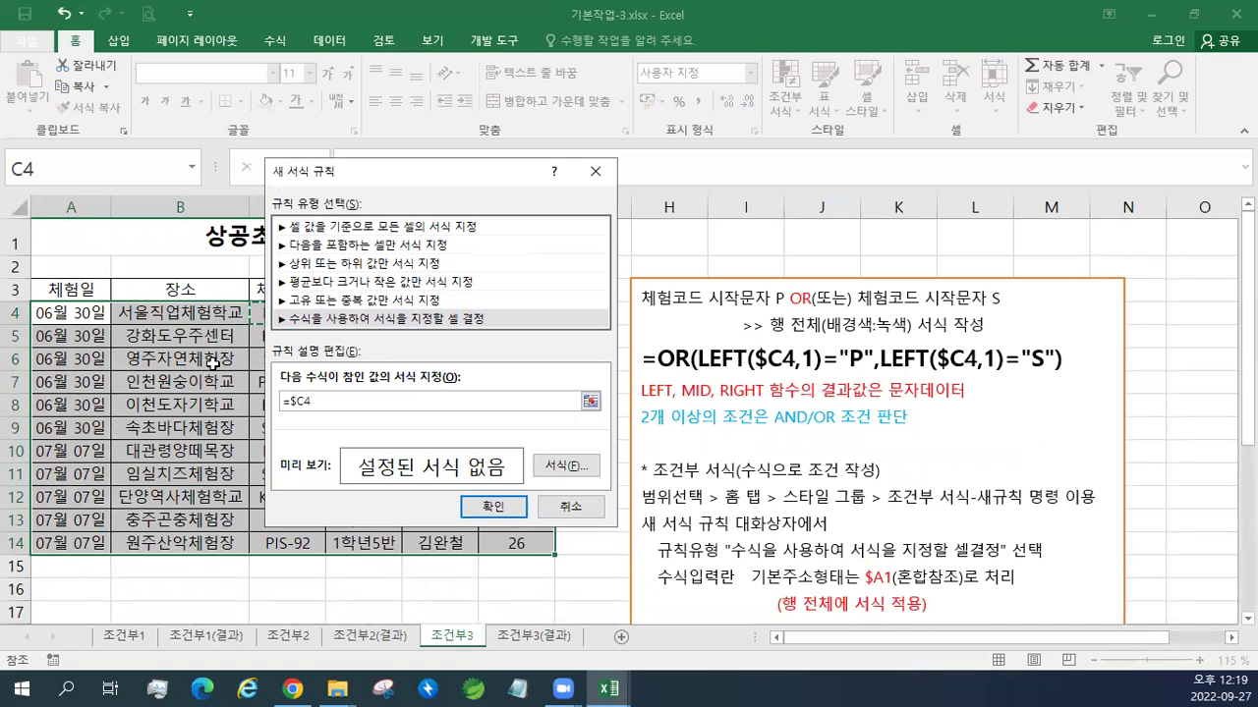
Step: Extend the rule formula to test whether the 체험코드 starts with P: =LEFT($C4,1)="P"
{"action": "scroll", "coordinate": [873, 394], "scroll_direction": "down", "scroll_amount": 2}
{"action": "scroll", "coordinate": [873, 394], "scroll_direction": "down", "scroll_amount": 1}
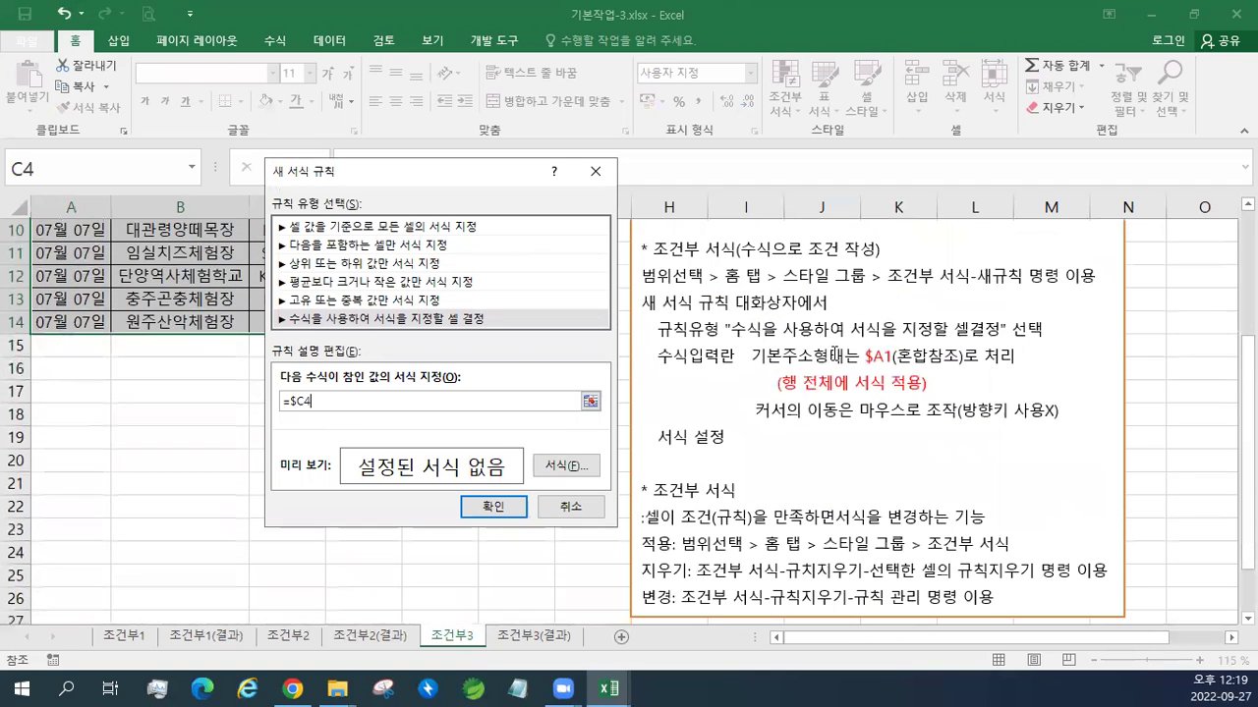
{"action": "scroll", "coordinate": [671, 449], "scroll_direction": "up", "scroll_amount": 2}
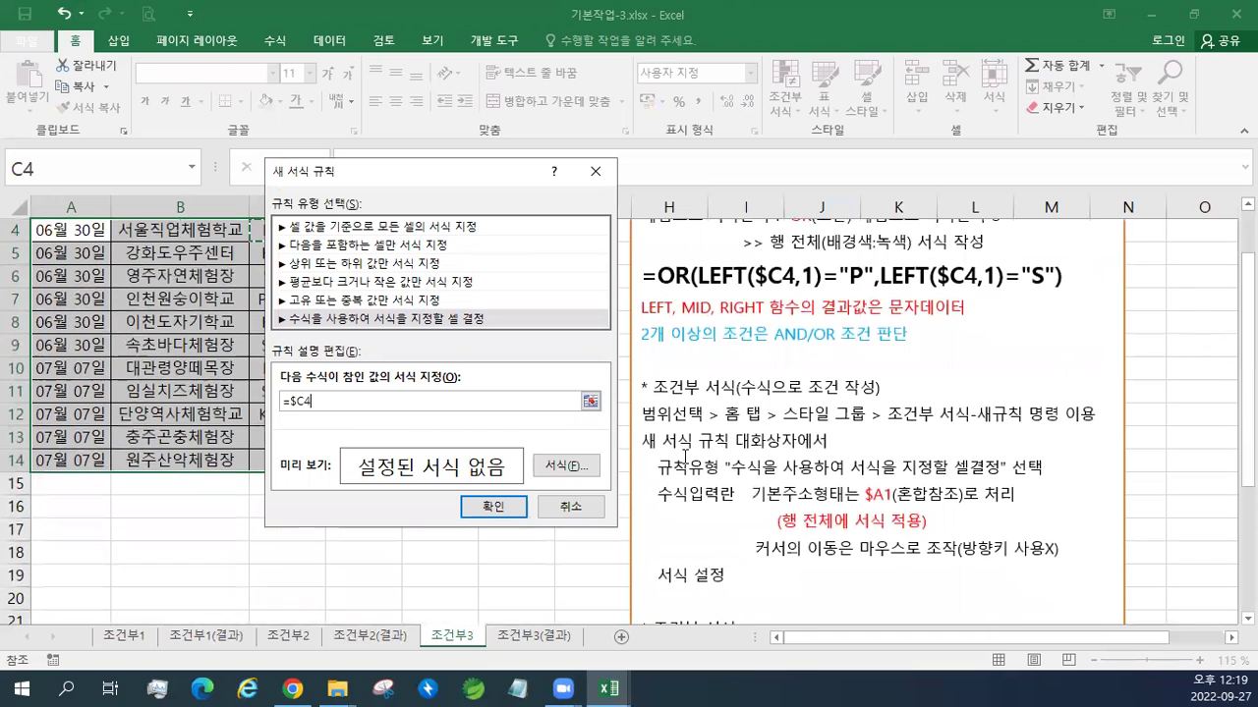
{"action": "scroll", "coordinate": [868, 397], "scroll_direction": "down", "scroll_amount": 2}
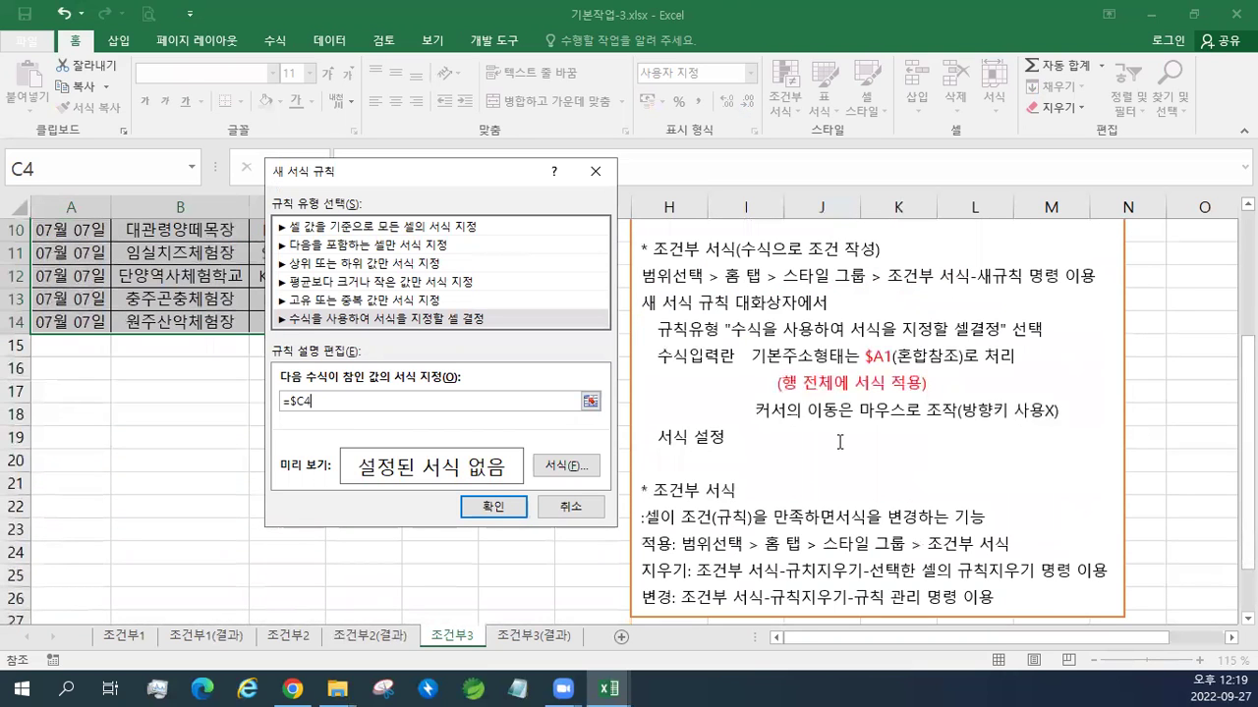
{"action": "scroll", "coordinate": [765, 383], "scroll_direction": "up", "scroll_amount": 1}
{"action": "scroll", "coordinate": [765, 383], "scroll_direction": "up", "scroll_amount": 2}
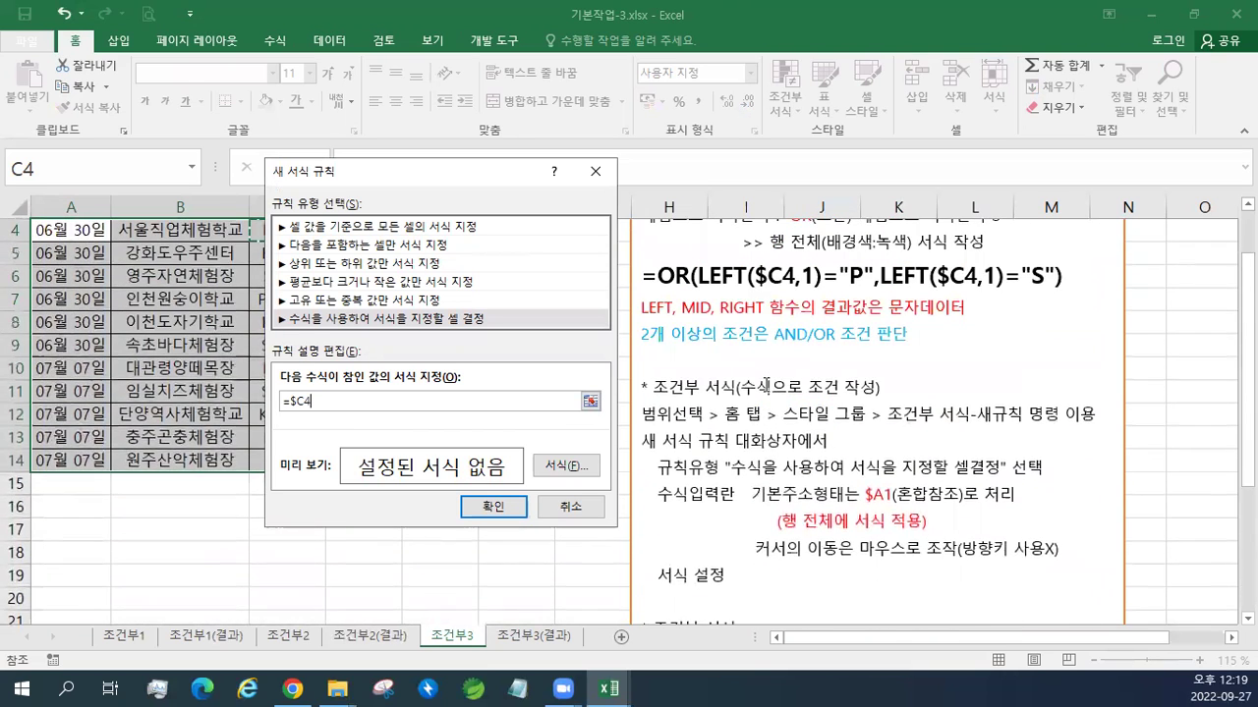
{"action": "left_click", "coordinate": [334, 402]}
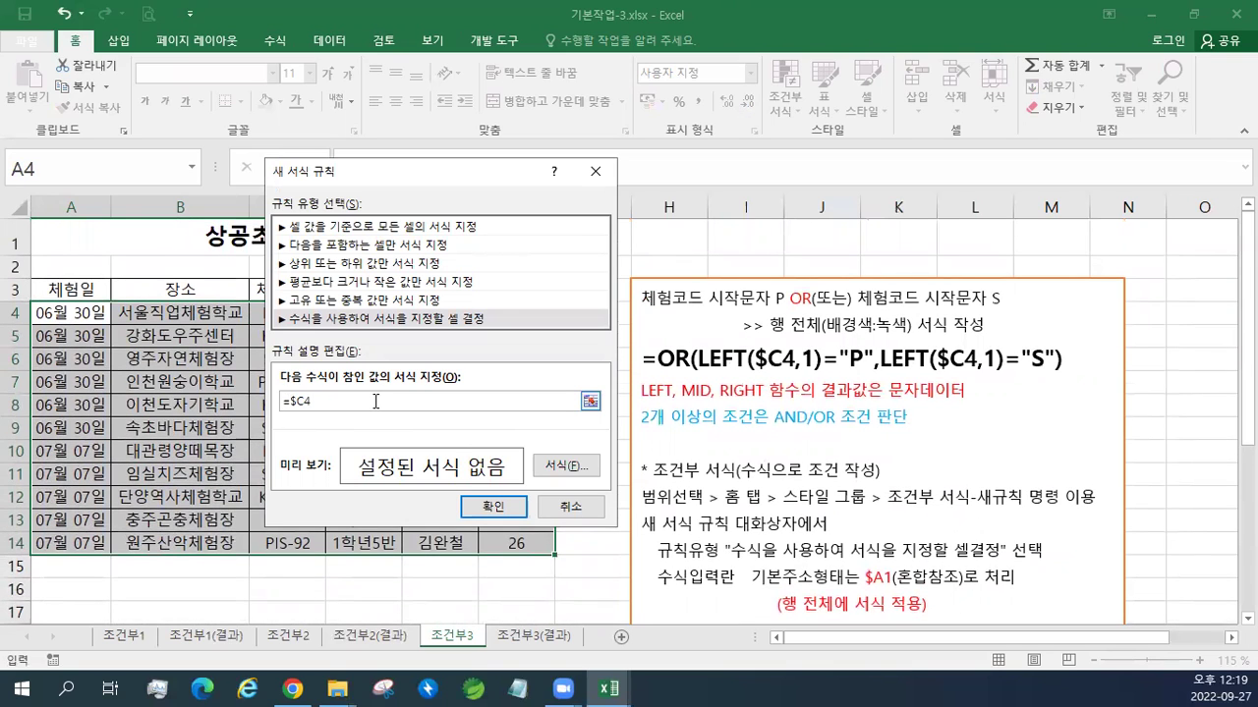
{"action": "type", "text": "LEFT("}
{"action": "type", "text": ",1"}
{"action": "type", "text": ")=\"P\""}
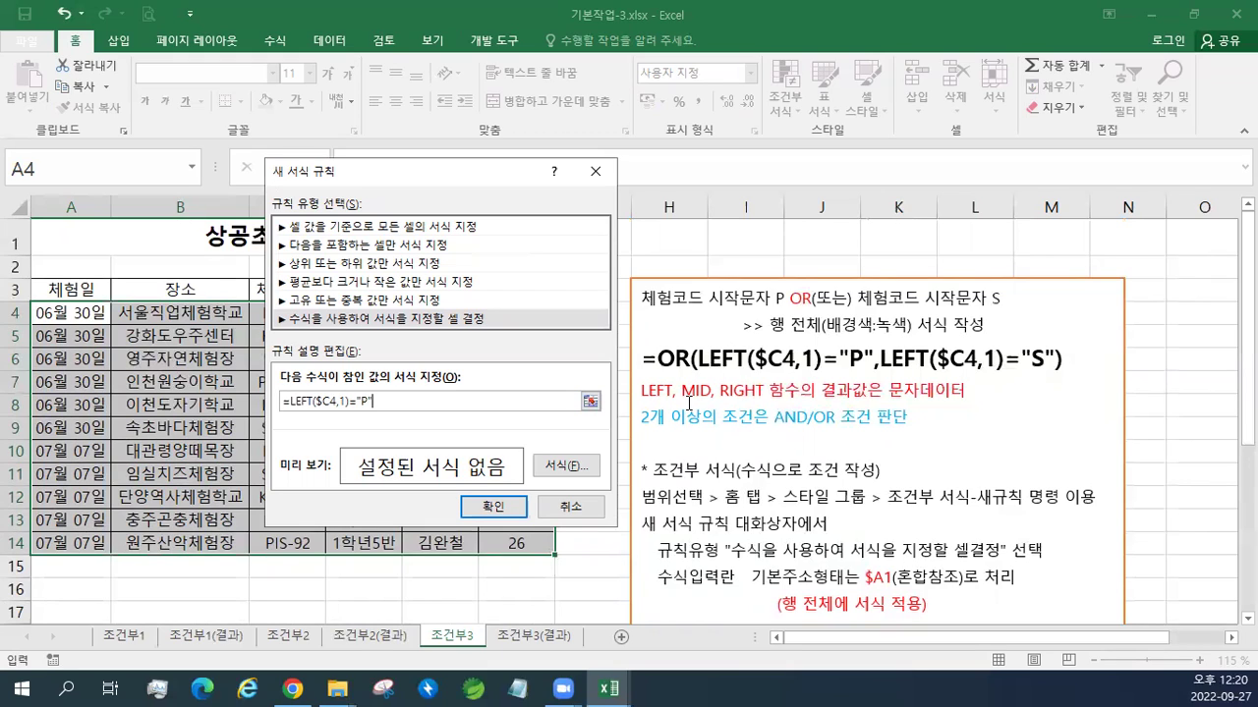
Step: Add a second condition to the rule formula for codes starting with S: ,LEFT($C4,1)="S"
{"action": "type", "text": ",LEFT("}
{"action": "left_click_drag", "start_coordinate": [435, 177], "coordinate": [677, 186]}
{"action": "left_click", "coordinate": [294, 314]}
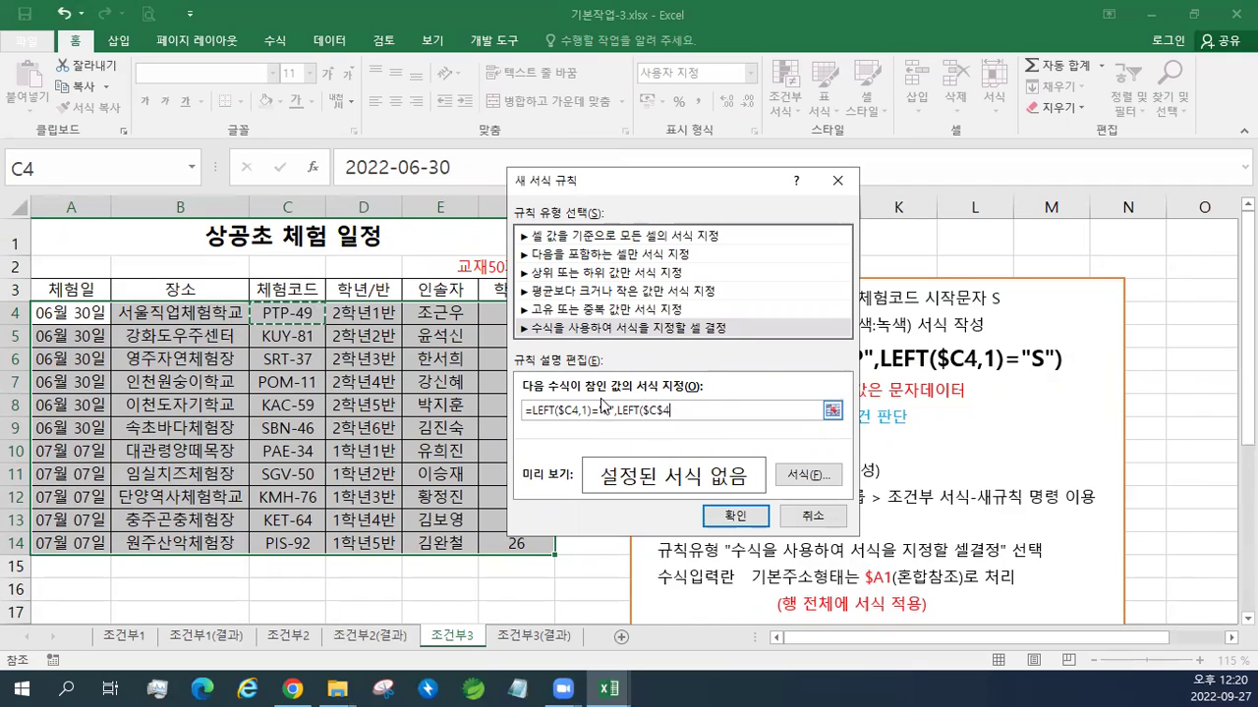
{"action": "key", "text": "F4"}
{"action": "key", "text": "F4"}
{"action": "type", "text": ",1)"}
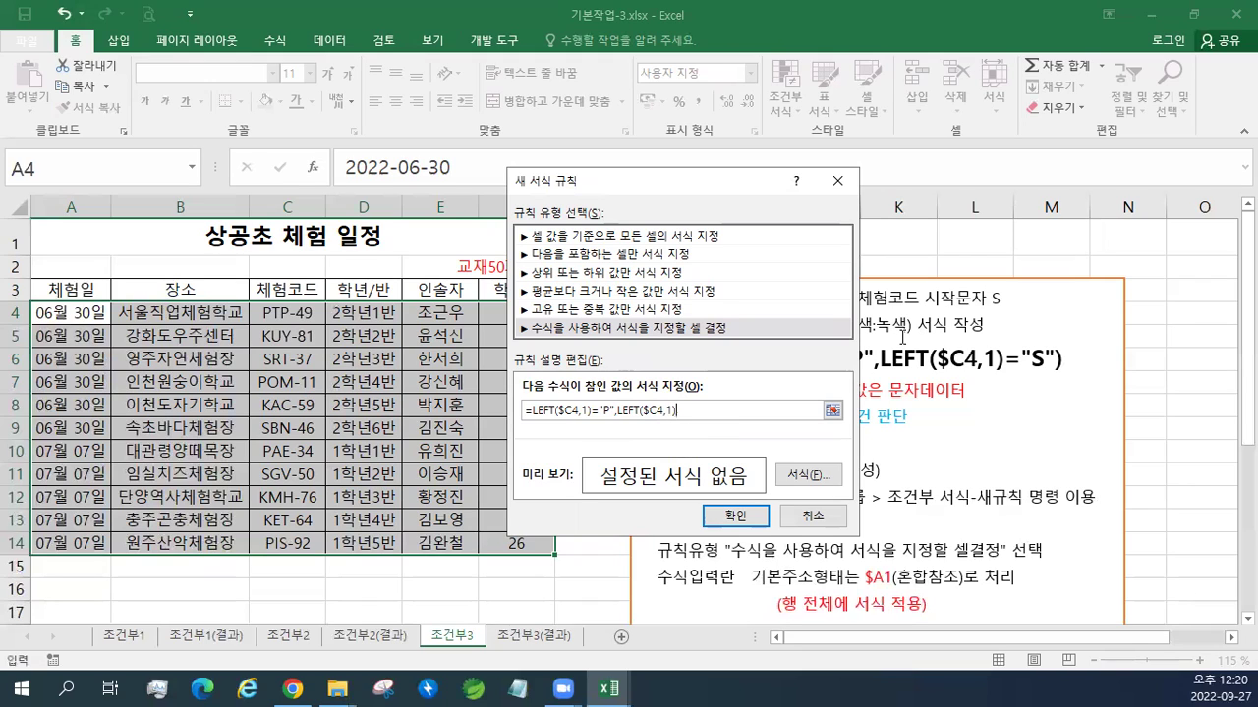
{"action": "type", "text": "=\"S\""}
Step: Wrap both conditions in OR so the rule formula reads =OR(LEFT($C4,1)="P",LEFT($C4,1)="S")
{"action": "left_click", "coordinate": [532, 410]}
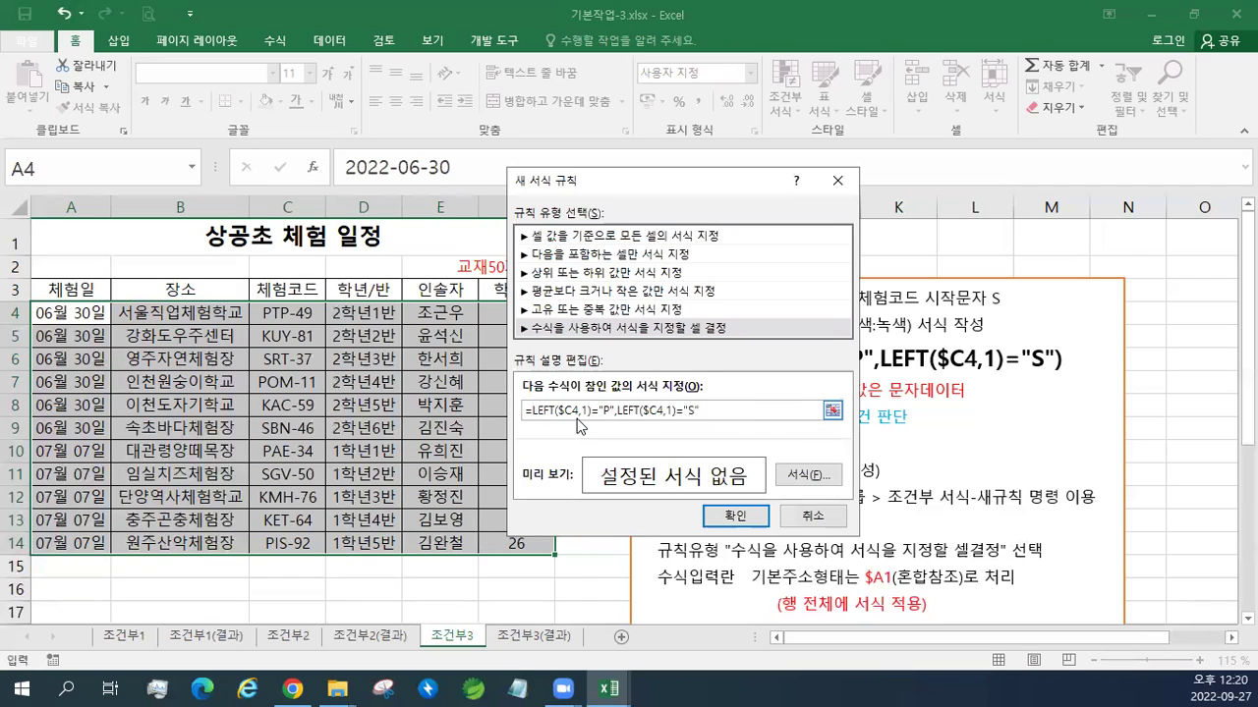
{"action": "left_click_drag", "start_coordinate": [696, 183], "coordinate": [481, 181]}
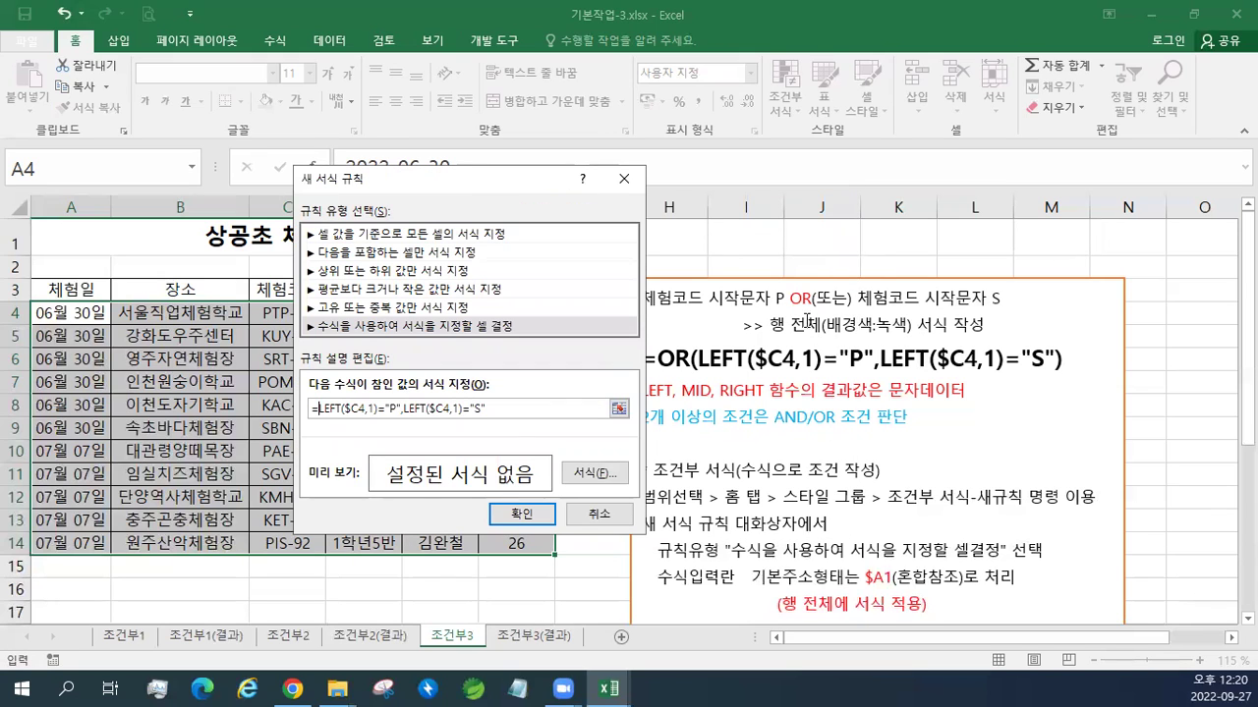
{"action": "left_click_drag", "start_coordinate": [533, 188], "coordinate": [525, 189]}
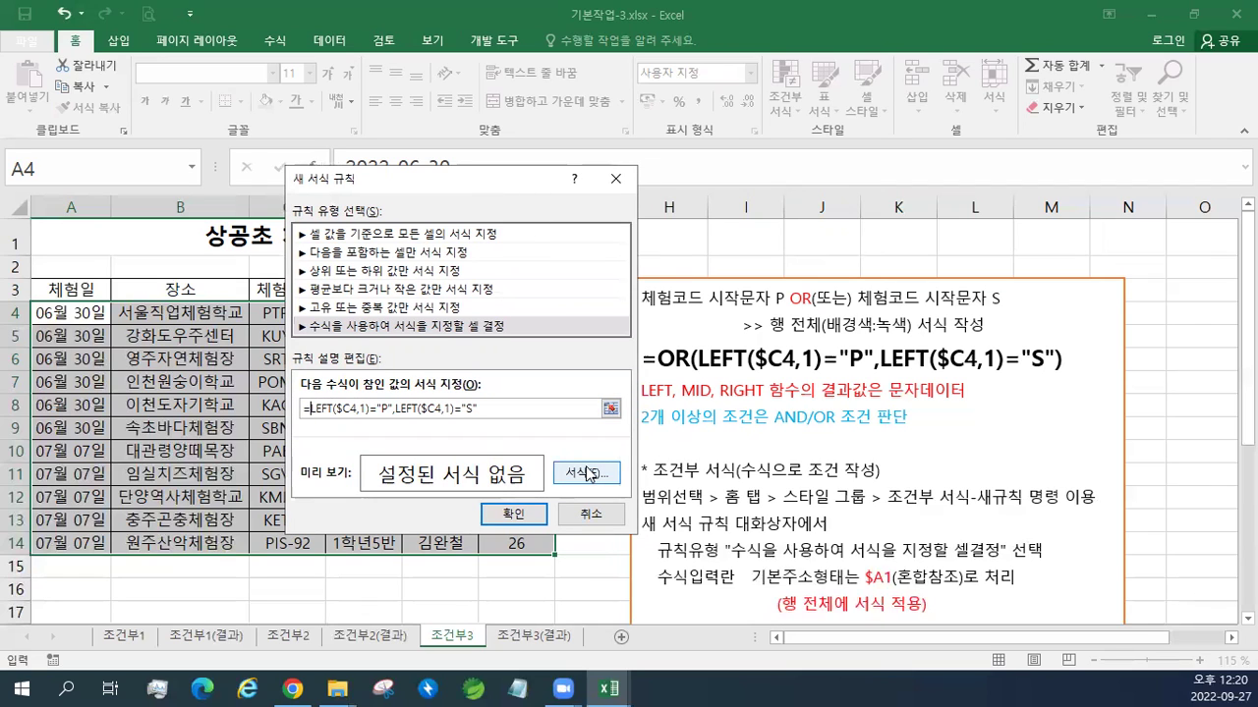
{"action": "type", "text": "OR"}
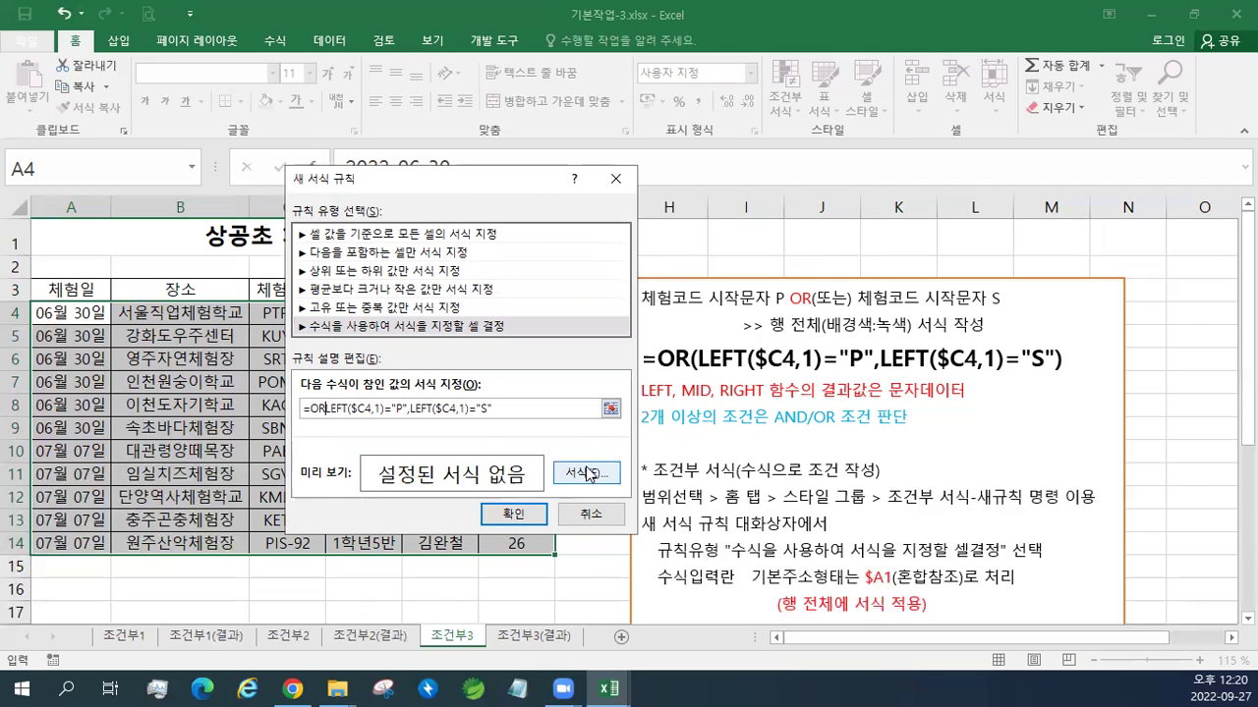
{"action": "type", "text": "("}
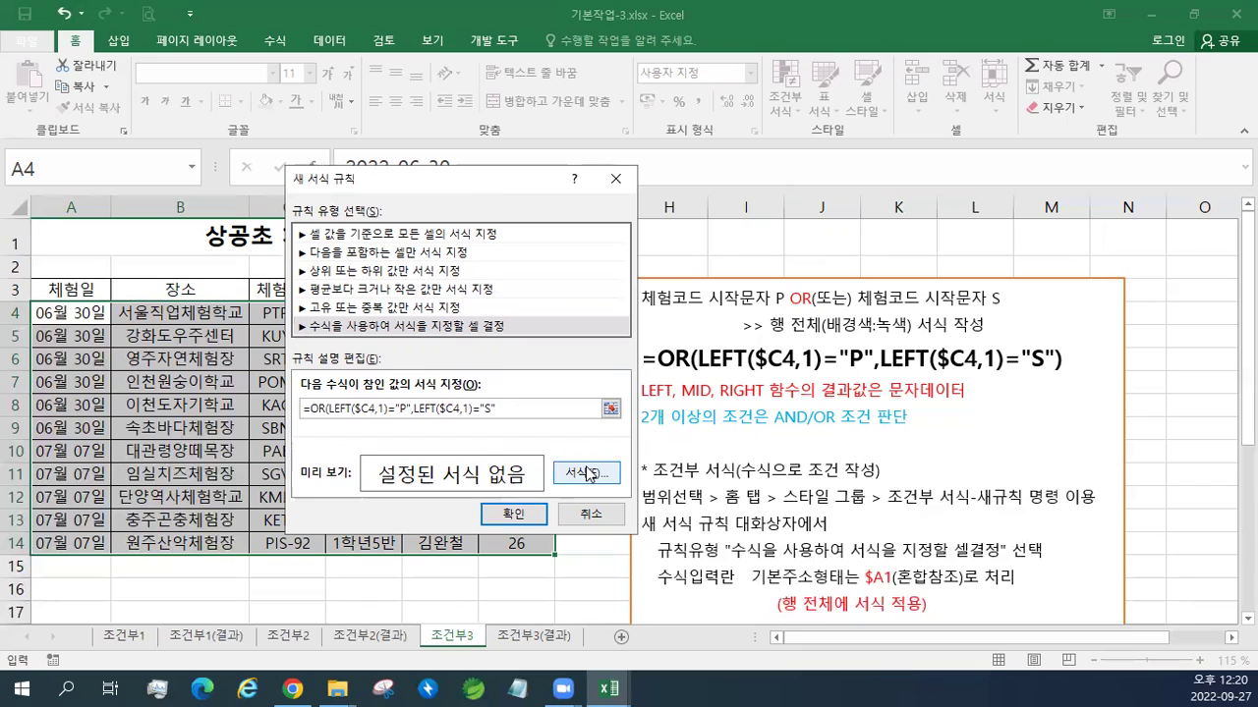
{"action": "left_click", "coordinate": [508, 409]}
{"action": "type", "text": ")"}
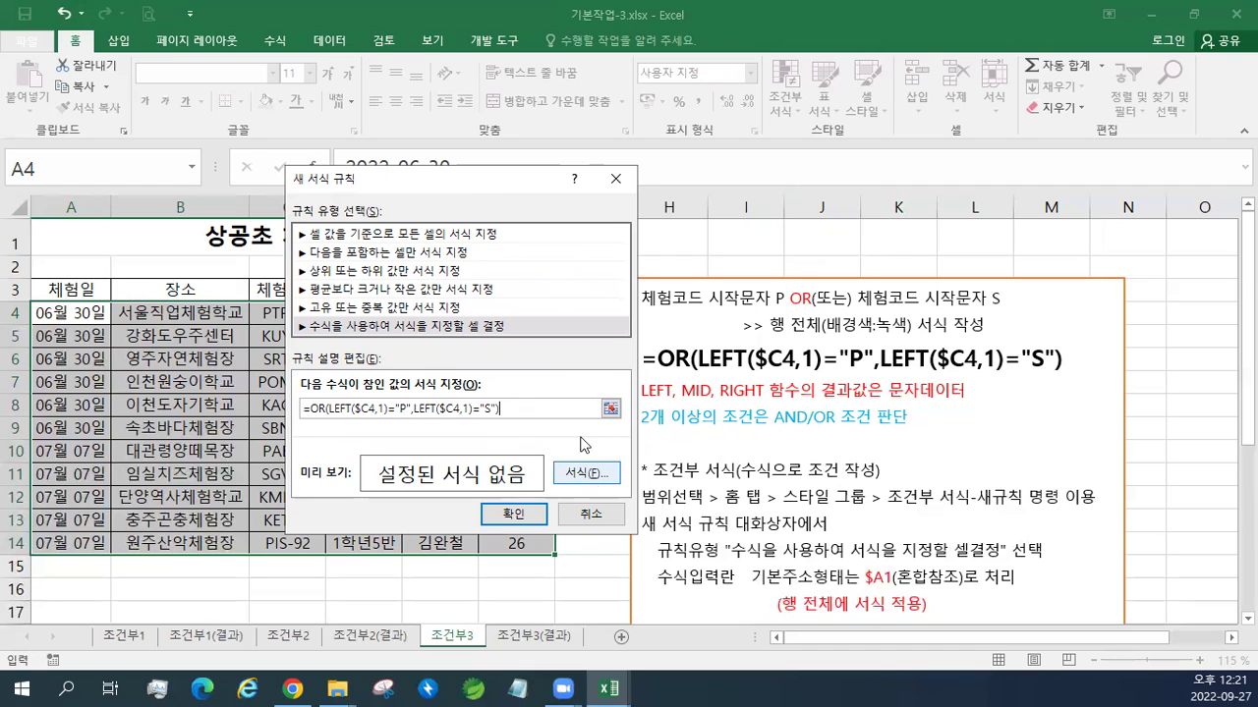
Step: Set the rule's format to the standard green (녹색) background fill and apply the rule to the selected range
{"action": "left_click_drag", "start_coordinate": [535, 181], "coordinate": [301, 119]}
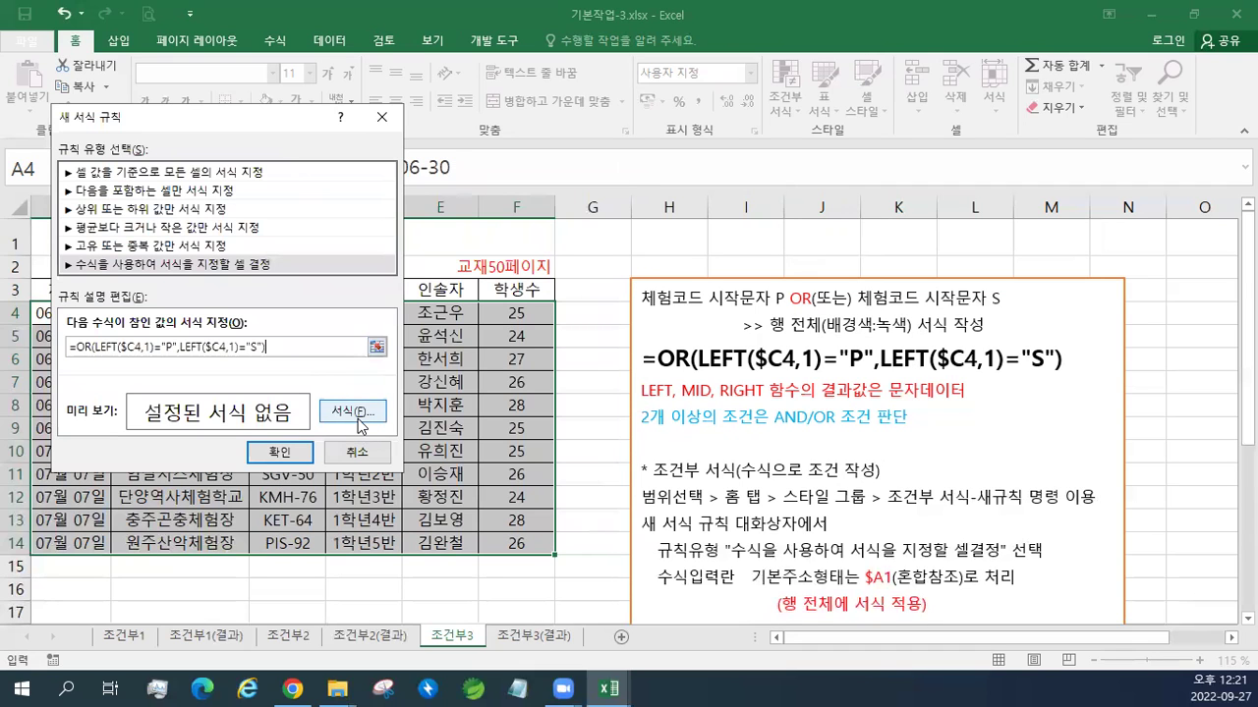
{"action": "left_click", "coordinate": [358, 421]}
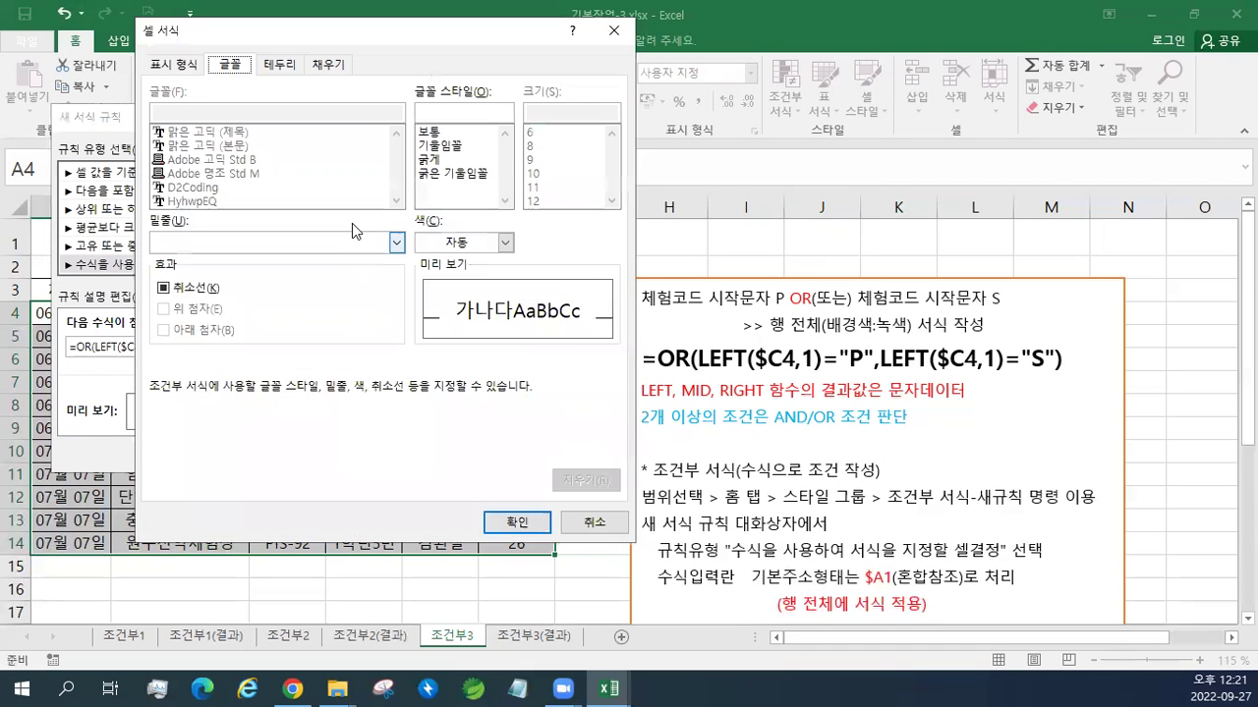
{"action": "left_click_drag", "start_coordinate": [326, 37], "coordinate": [277, 167]}
{"action": "left_click", "coordinate": [281, 192]}
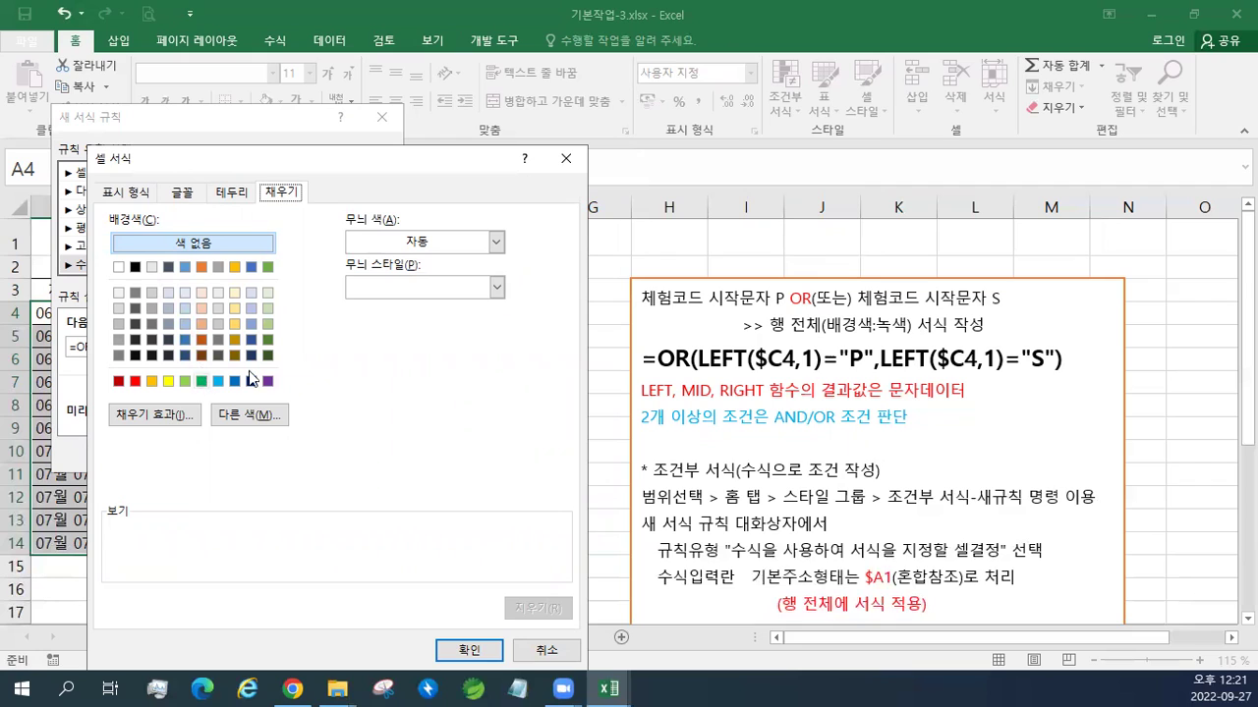
{"action": "left_click", "coordinate": [445, 250]}
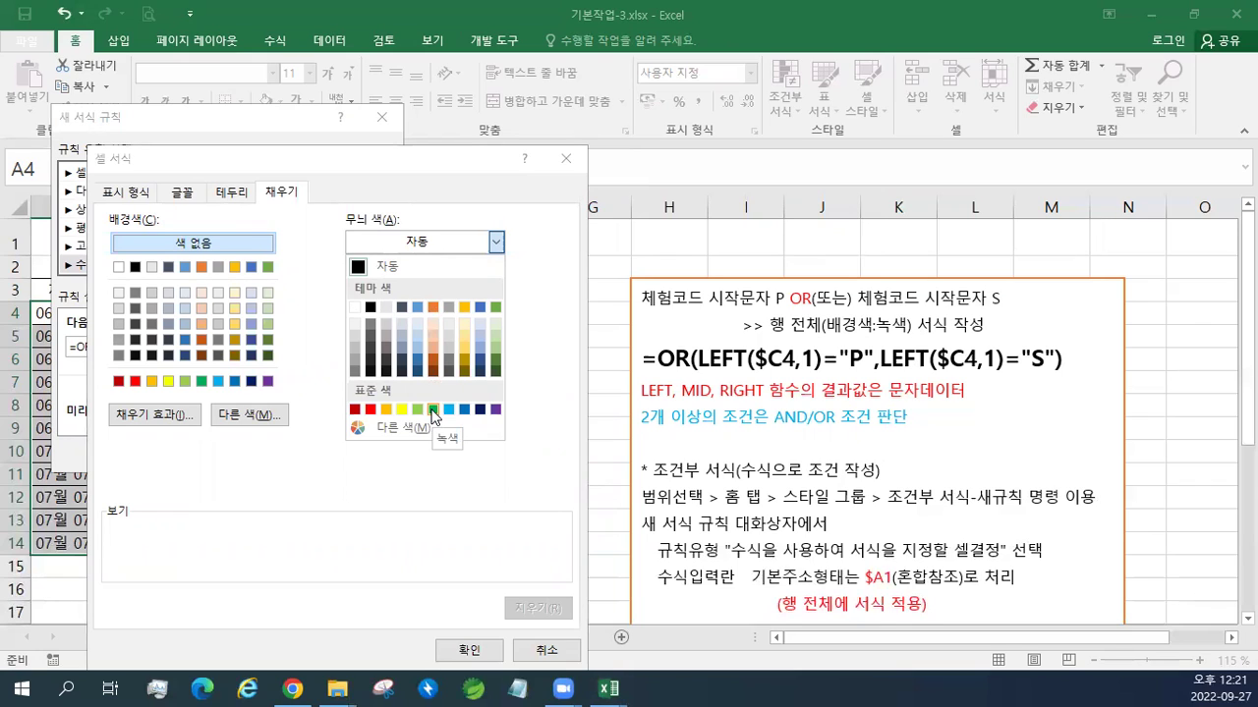
{"action": "left_click", "coordinate": [312, 400]}
{"action": "left_click", "coordinate": [200, 382]}
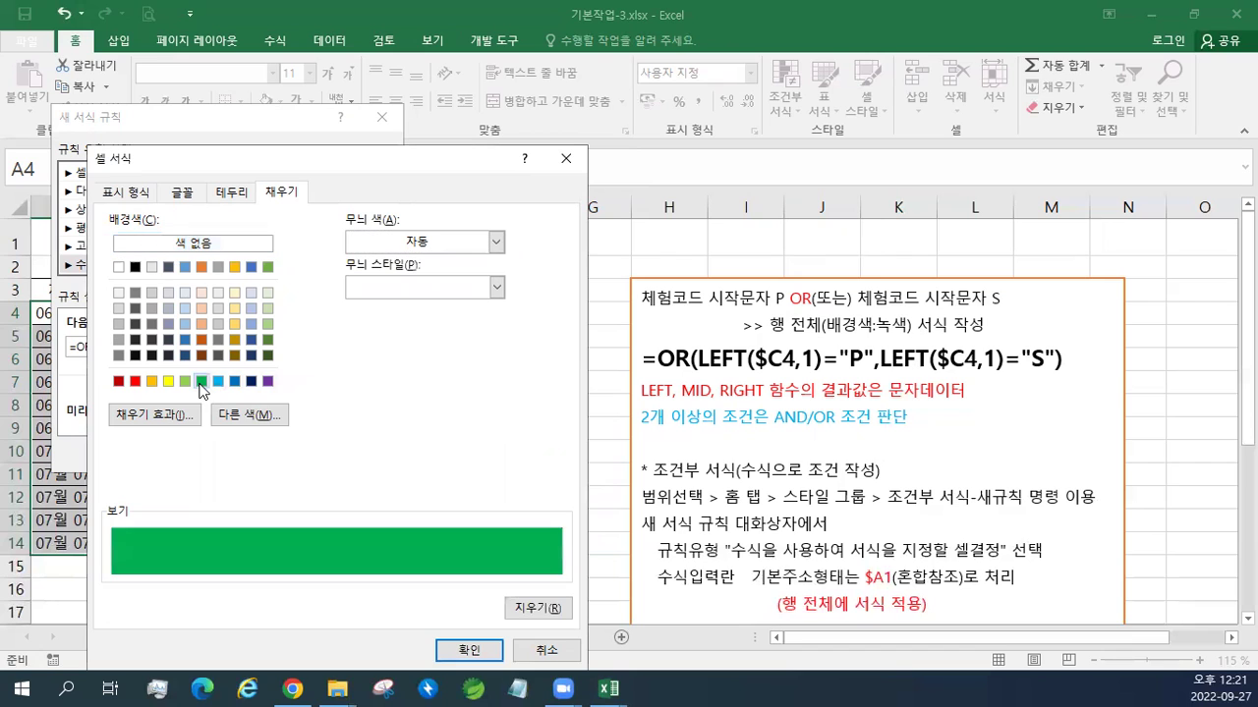
{"action": "left_click", "coordinate": [462, 660]}
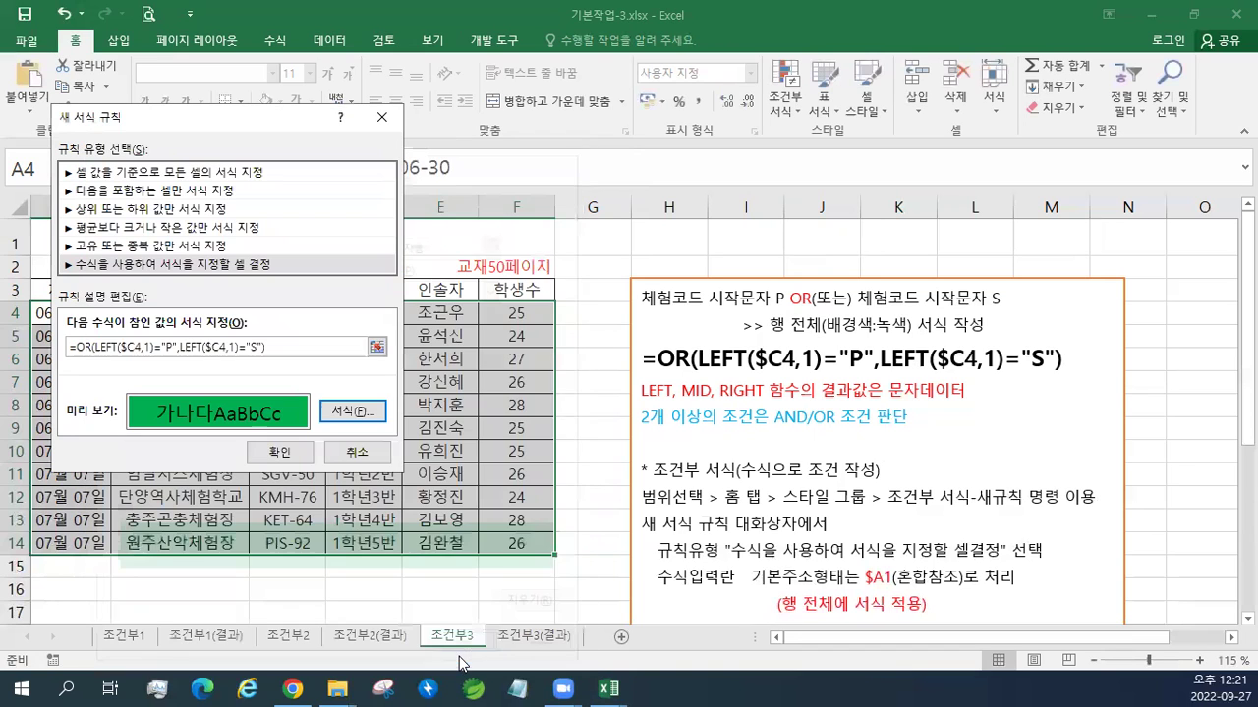
{"action": "left_click", "coordinate": [284, 456]}
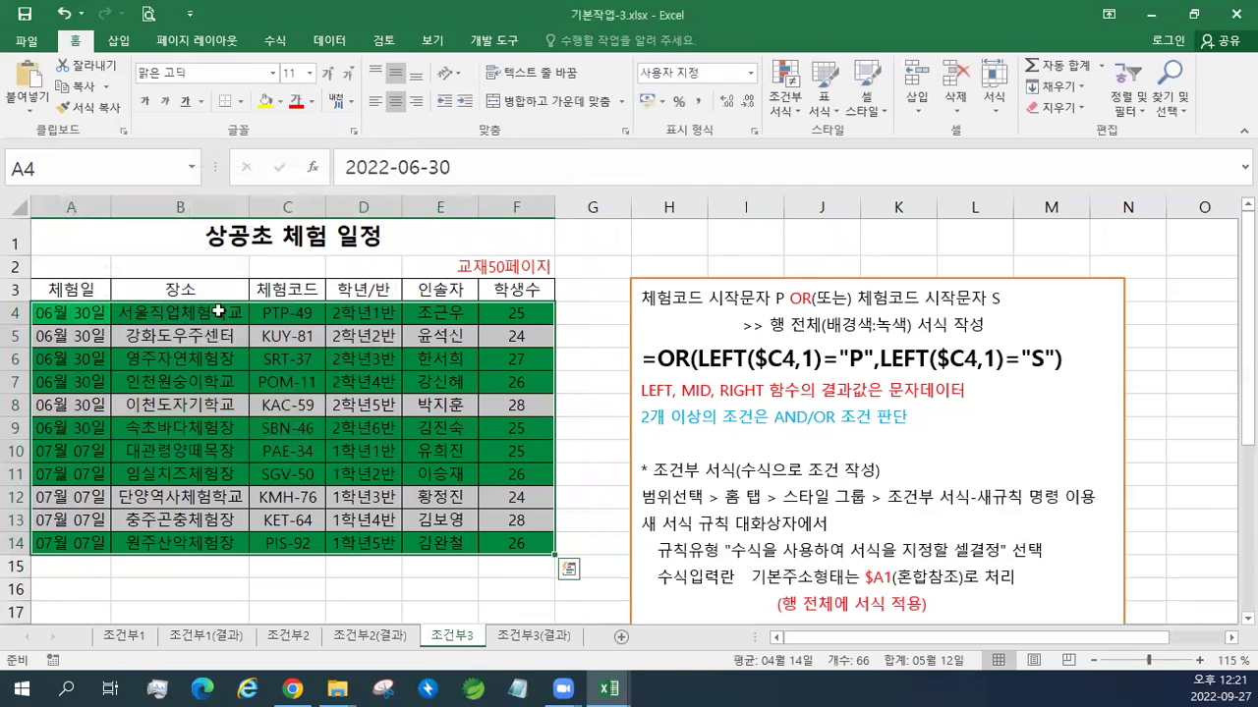
Step: Check the 체험코드 values in rows 4 to 7 and row 14 against the fill applied to each row
{"action": "left_click", "coordinate": [260, 313]}
{"action": "left_click_drag", "start_coordinate": [123, 315], "coordinate": [393, 314]}
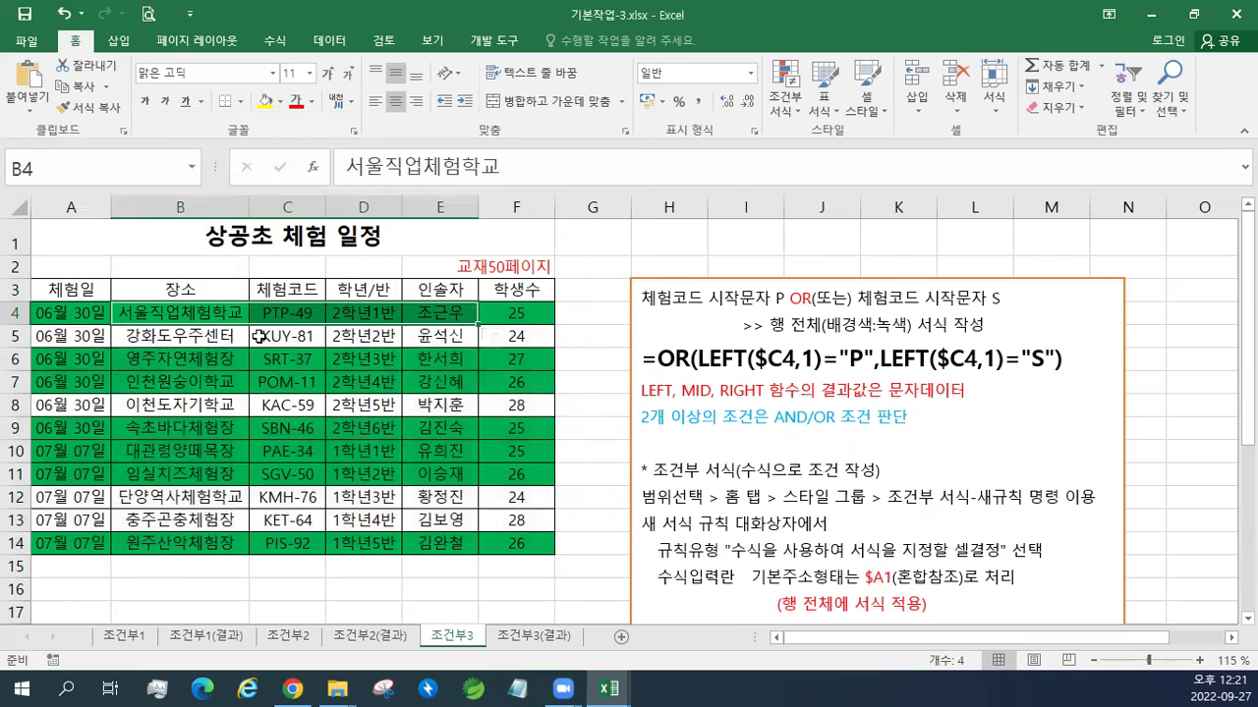
{"action": "left_click", "coordinate": [261, 336]}
{"action": "left_click", "coordinate": [272, 362]}
{"action": "left_click_drag", "start_coordinate": [90, 362], "coordinate": [560, 381]}
{"action": "left_click", "coordinate": [273, 383]}
{"action": "left_click_drag", "start_coordinate": [83, 384], "coordinate": [551, 383]}
{"action": "left_click_drag", "start_coordinate": [83, 546], "coordinate": [550, 546]}
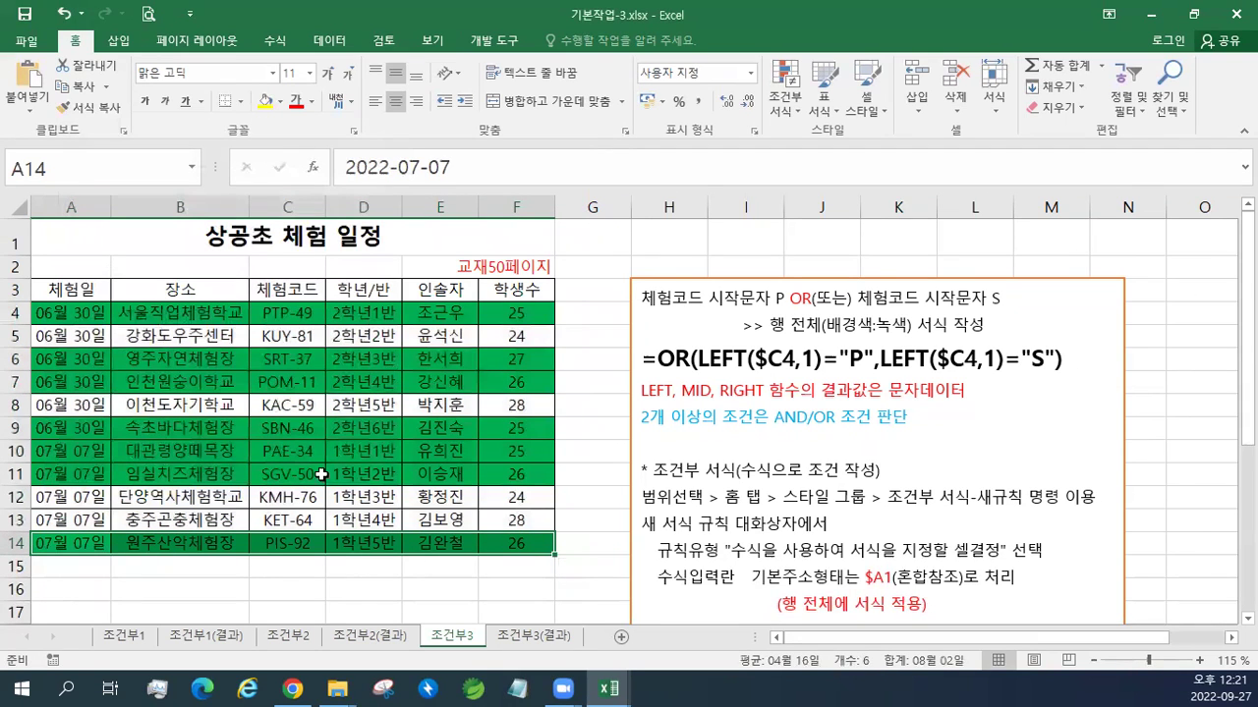
{"action": "left_click", "coordinate": [281, 334]}
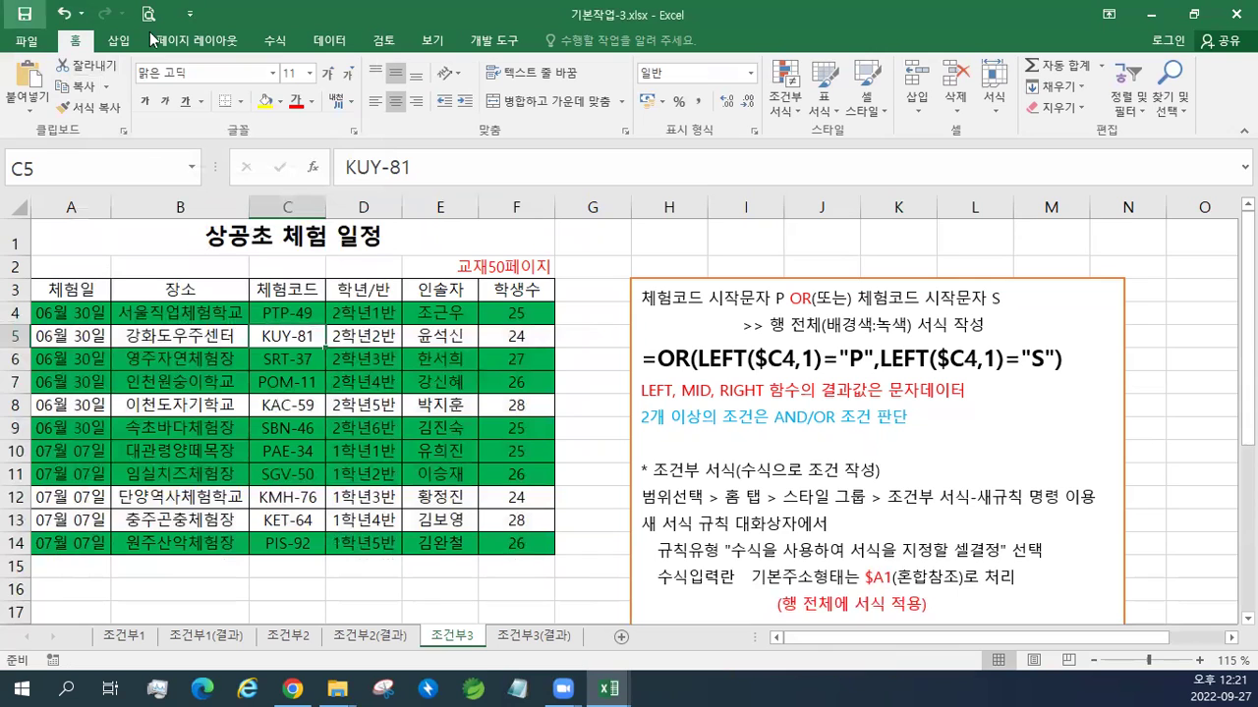
Step: Reduce the workbook window from full screen and switch to sheet 조건부2
{"action": "left_click", "coordinate": [1193, 14]}
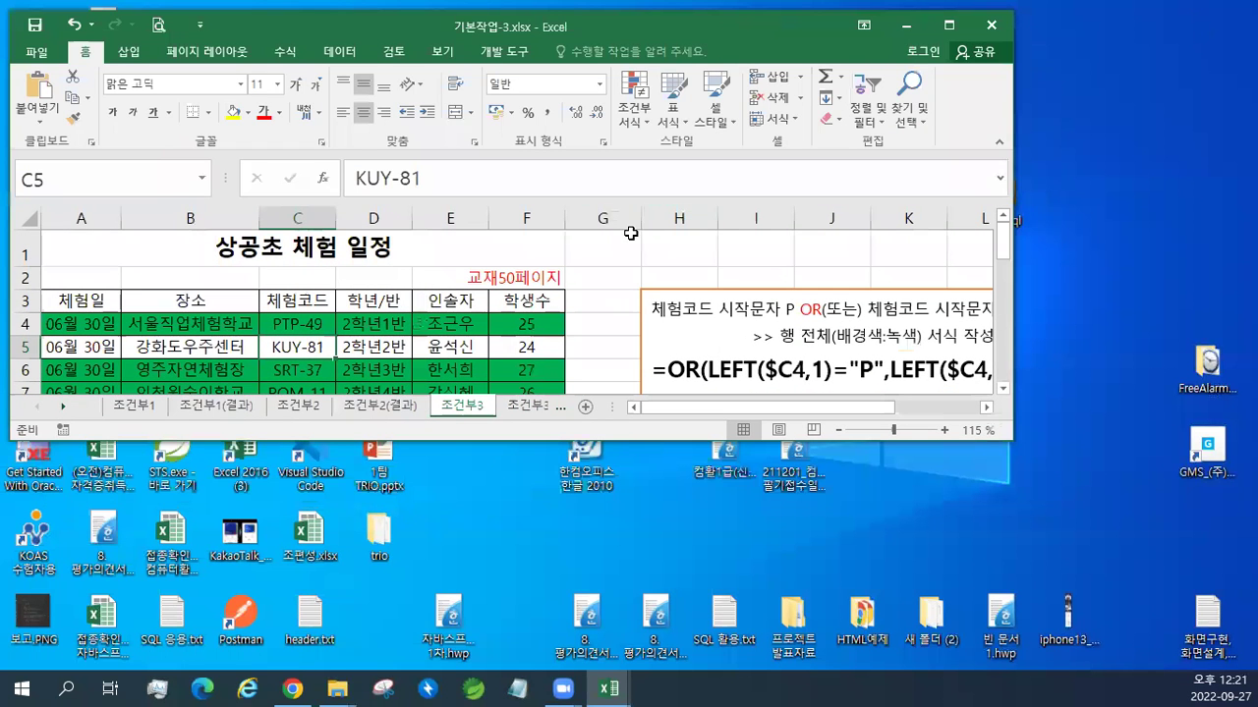
{"action": "left_click", "coordinate": [506, 236]}
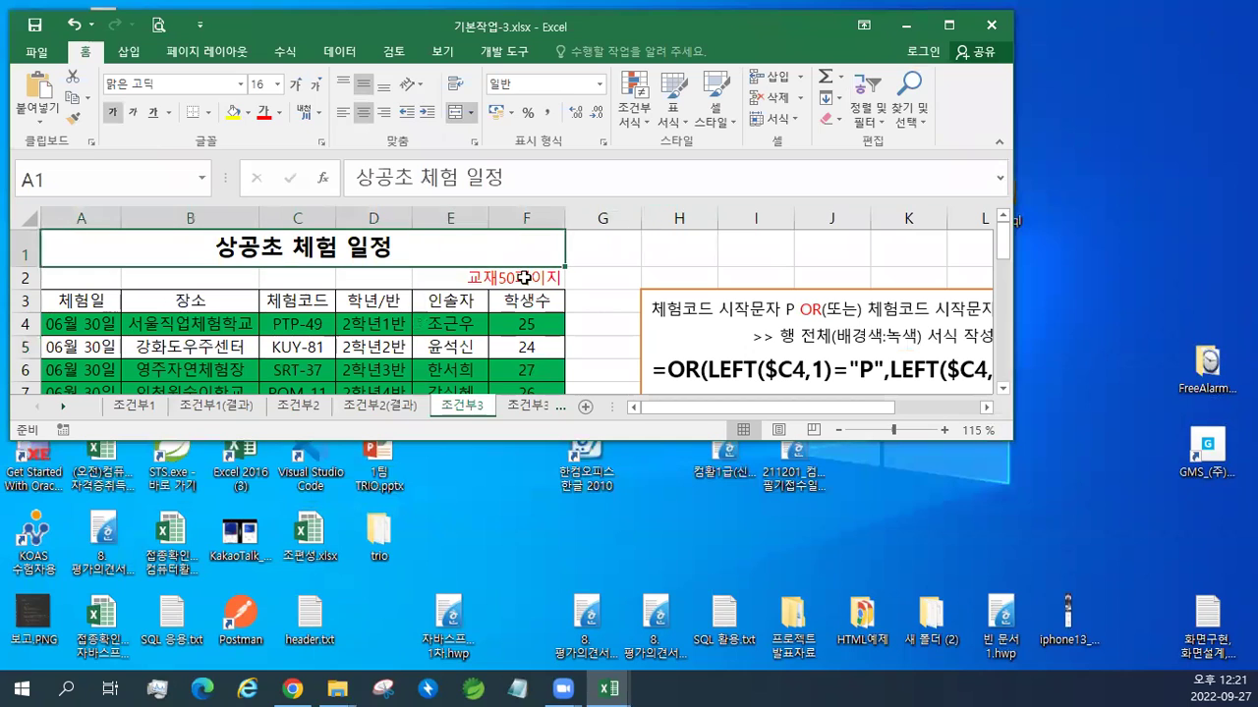
{"action": "left_click", "coordinate": [298, 406]}
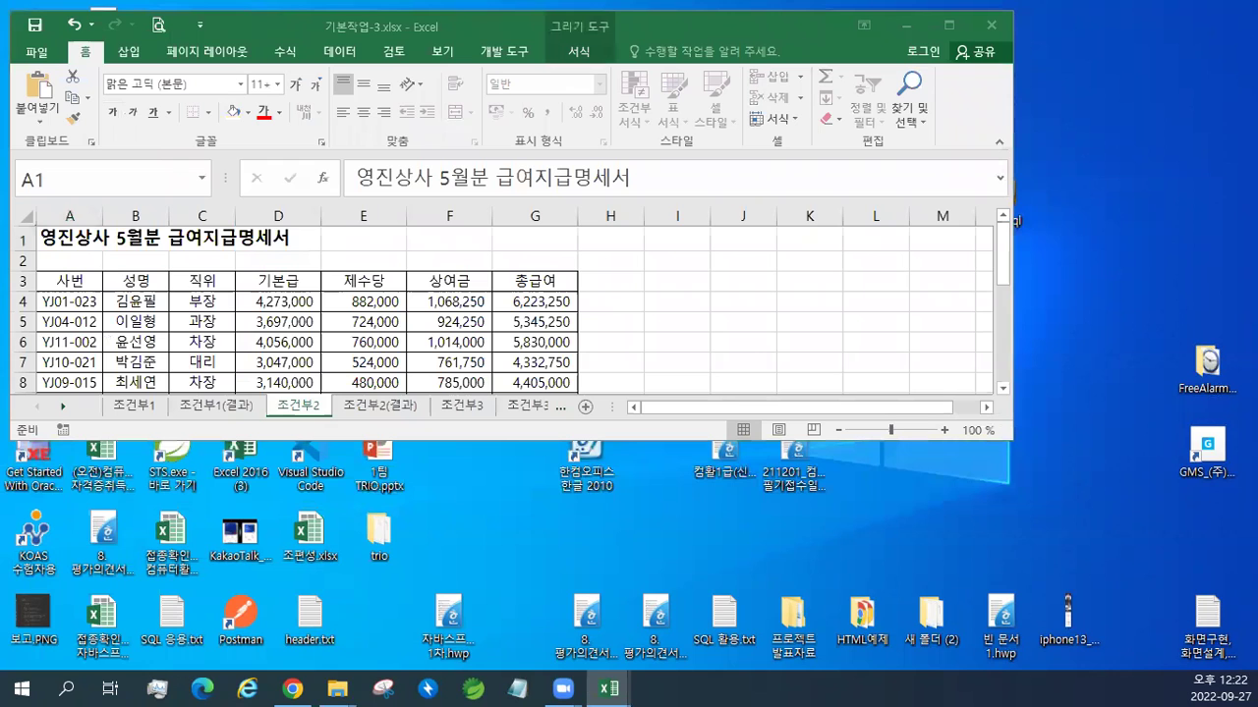
Step: Paste the copied 교재49페이지 note into cell G2 of sheet 조건부2 and maximize the workbook window
{"action": "right_click", "coordinate": [527, 258]}
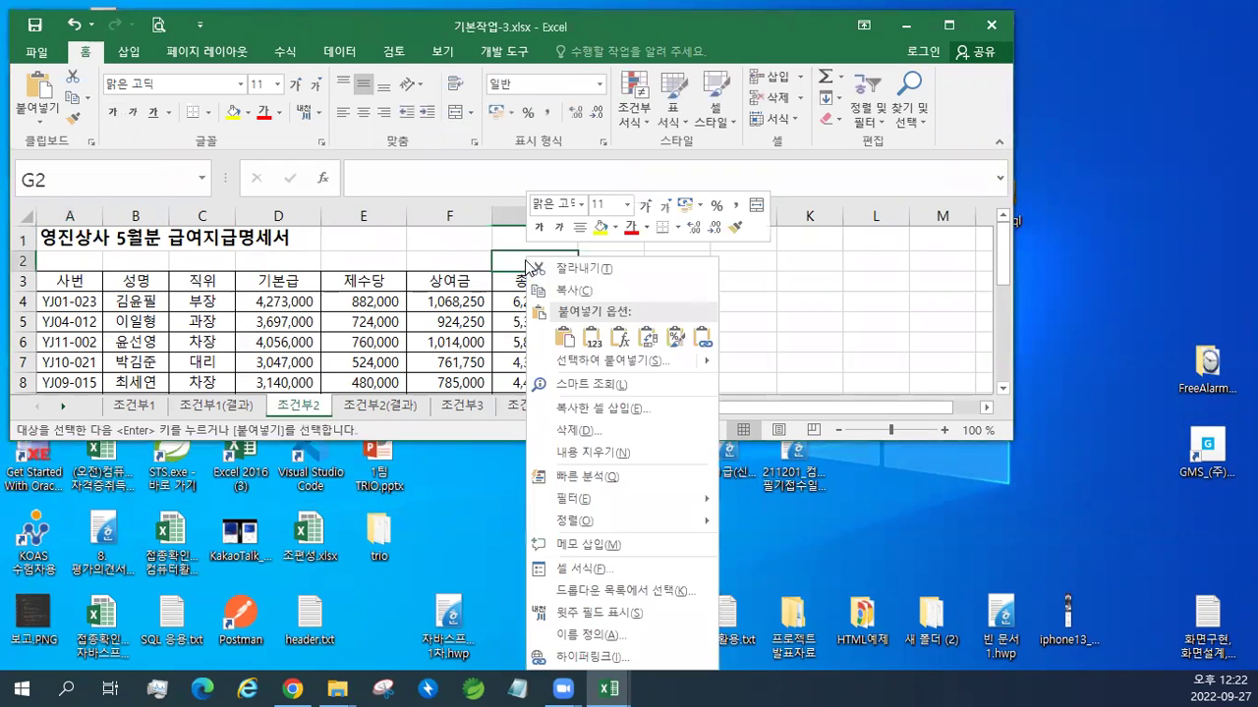
{"action": "left_click", "coordinate": [578, 339]}
{"action": "double_click", "coordinate": [709, 24]}
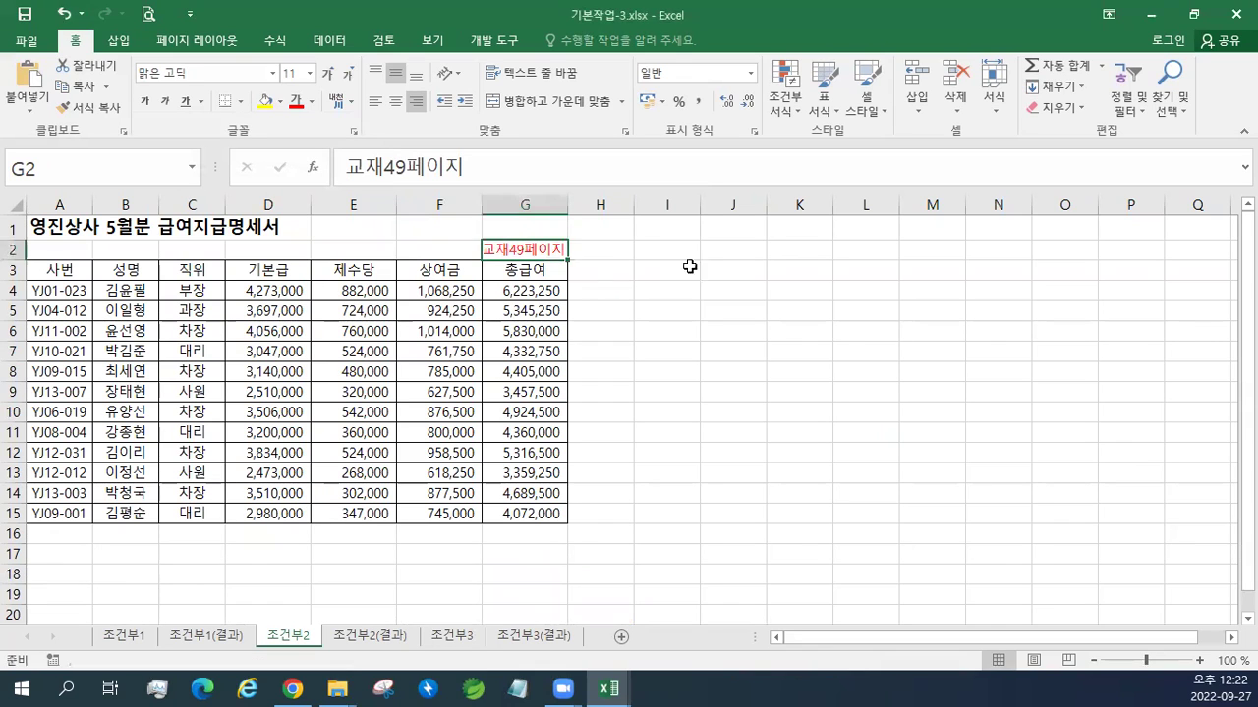
Step: Paste the text box with the 차장 and 총급여<5000000 condition notes beside the salary table, starting at cell I2
{"action": "right_click", "coordinate": [662, 253]}
{"action": "left_click", "coordinate": [696, 334]}
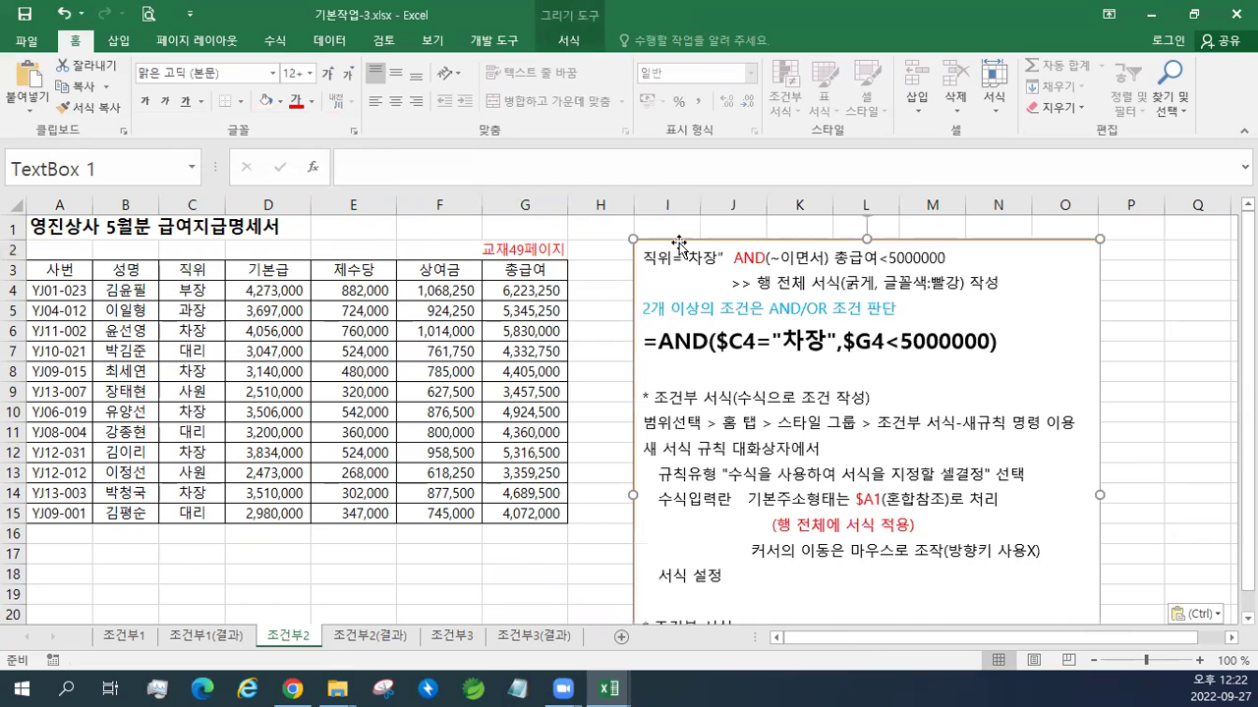
{"action": "left_click", "coordinate": [1198, 661]}
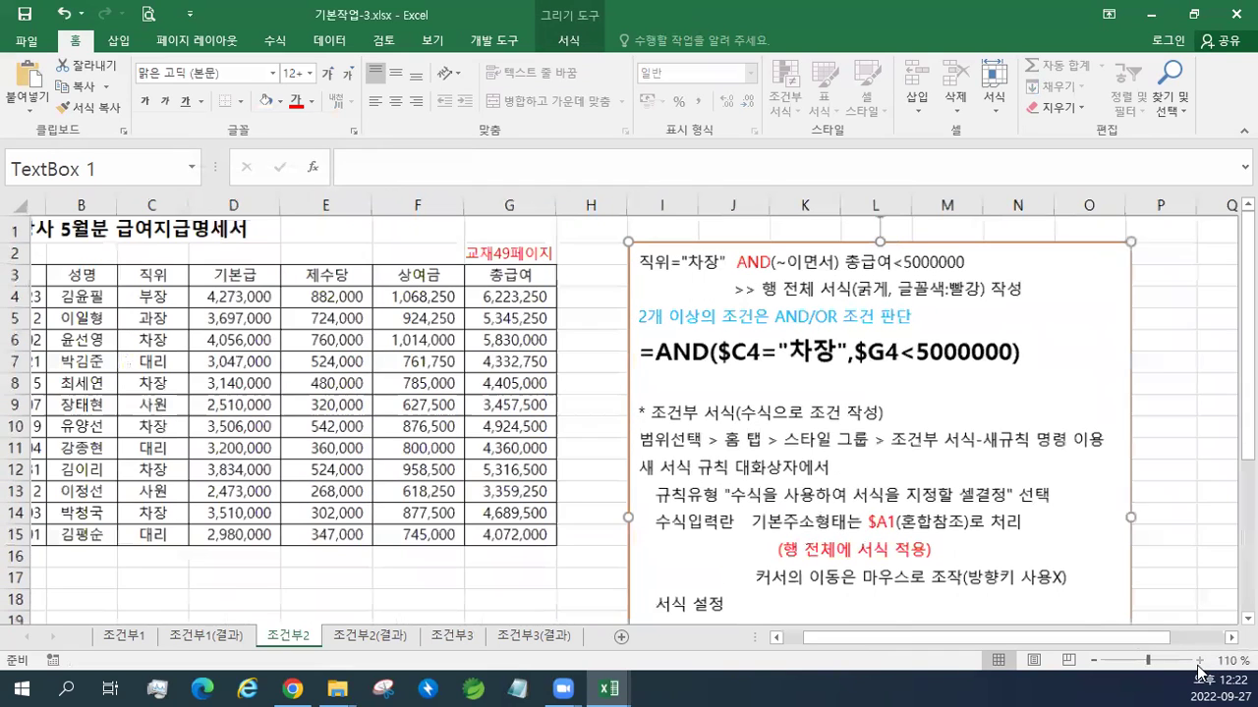
{"action": "left_click", "coordinate": [630, 560]}
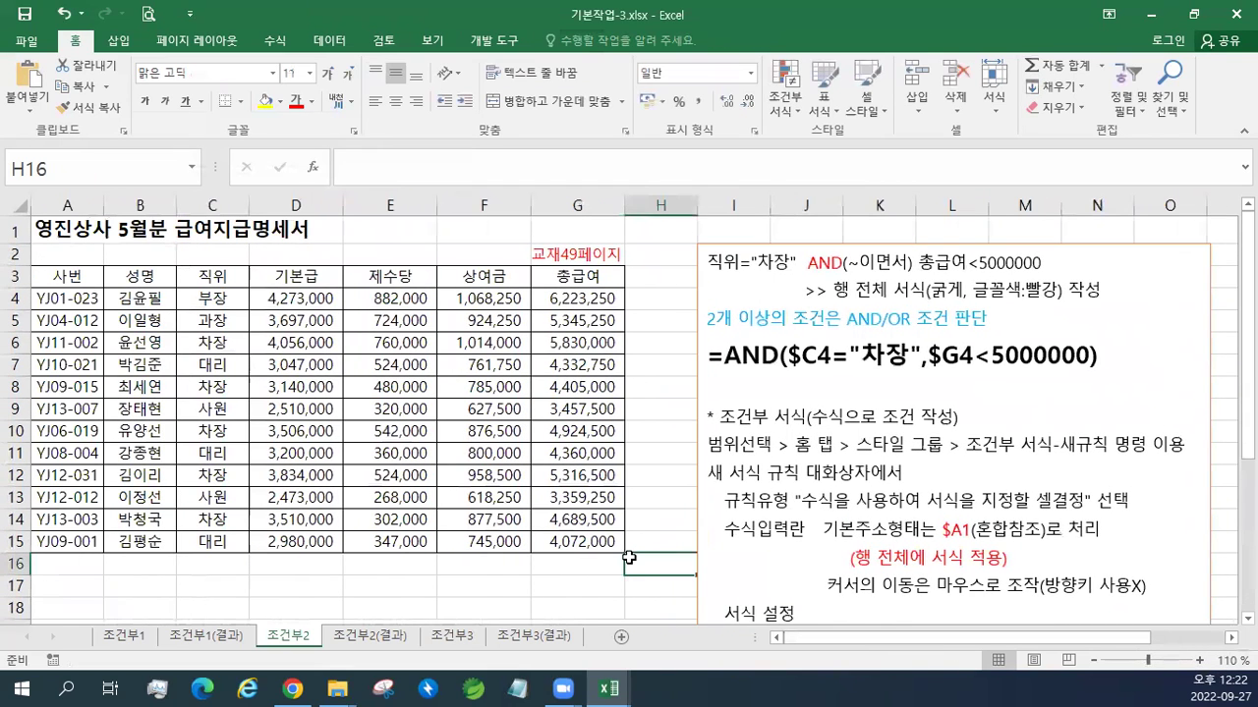
{"action": "scroll", "coordinate": [630, 557], "scroll_direction": "up", "scroll_amount": 1}
{"action": "scroll", "coordinate": [633, 557], "scroll_direction": "up", "scroll_amount": 1}
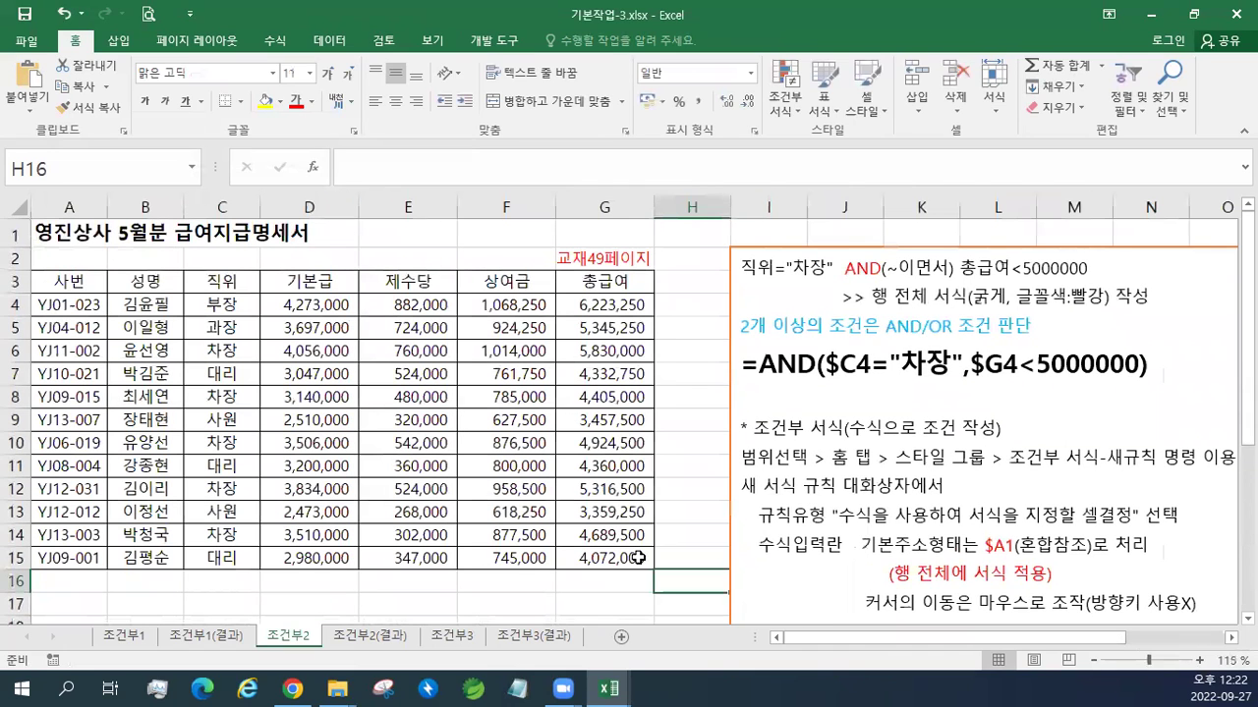
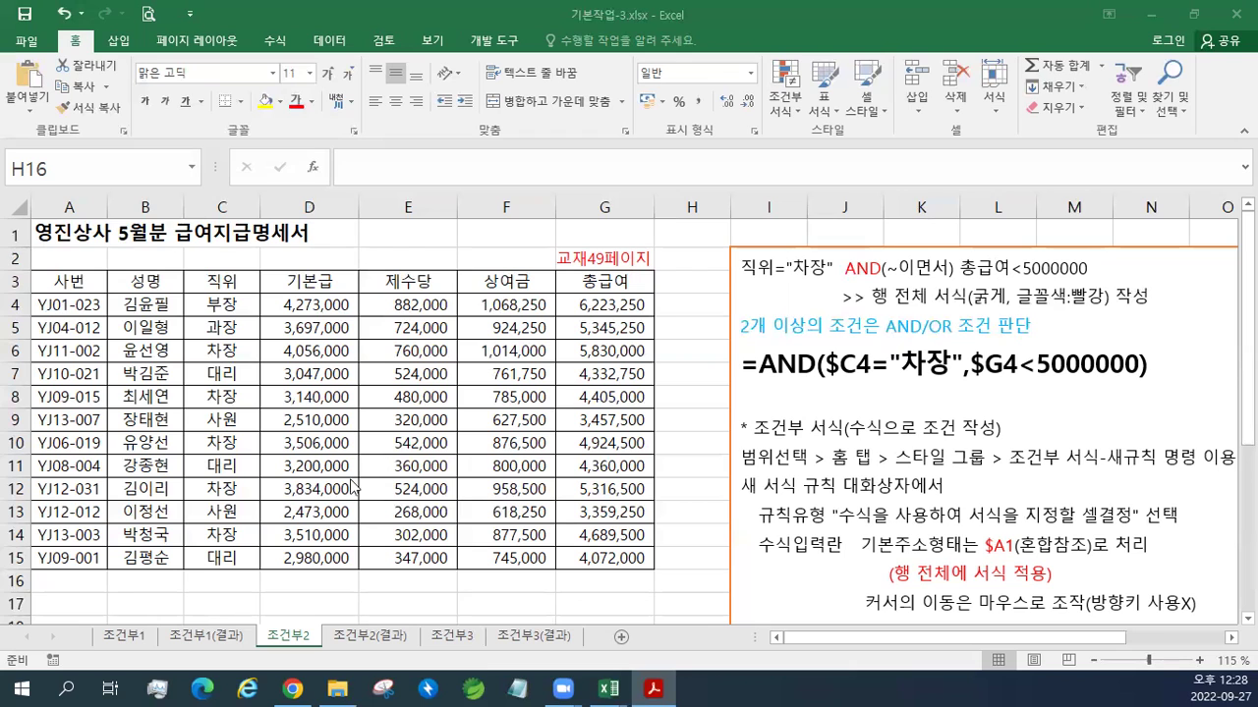
Step: Create a new conditional formatting rule for A4:G15 that uses a formula to determine the cells to format
{"action": "left_click", "coordinate": [79, 306]}
{"action": "left_click_drag", "start_coordinate": [78, 306], "coordinate": [584, 549]}
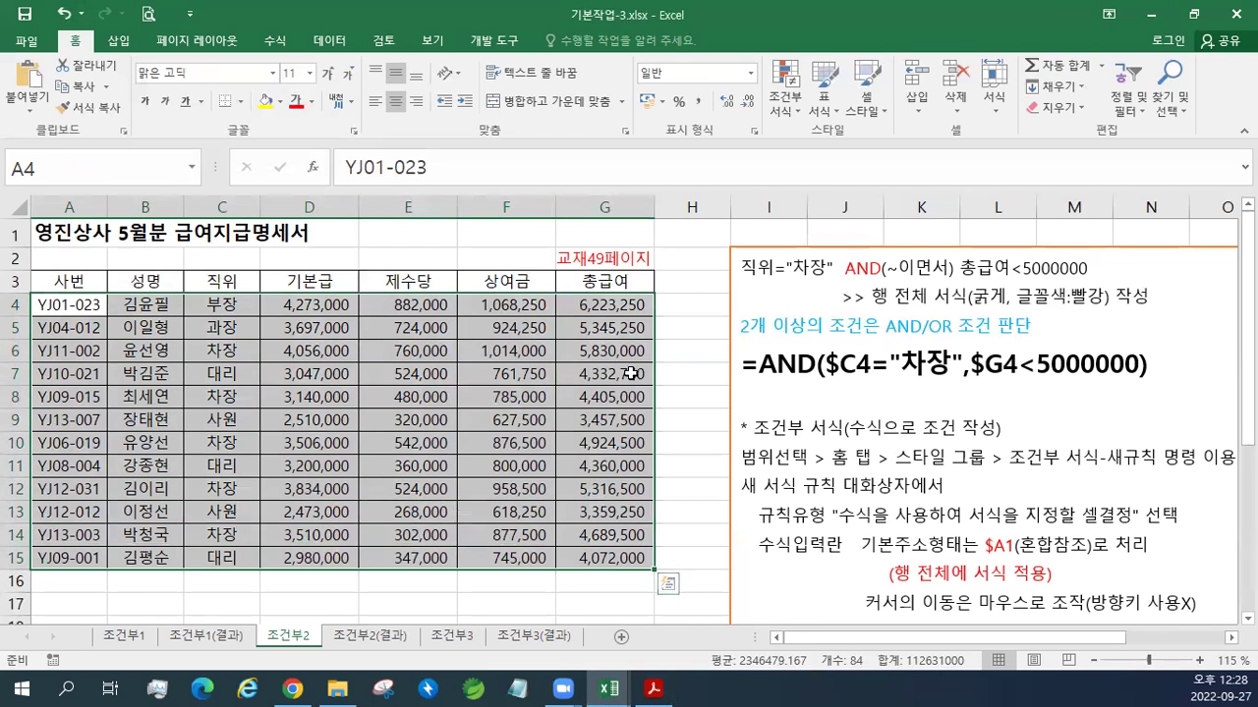
{"action": "left_click", "coordinate": [785, 116]}
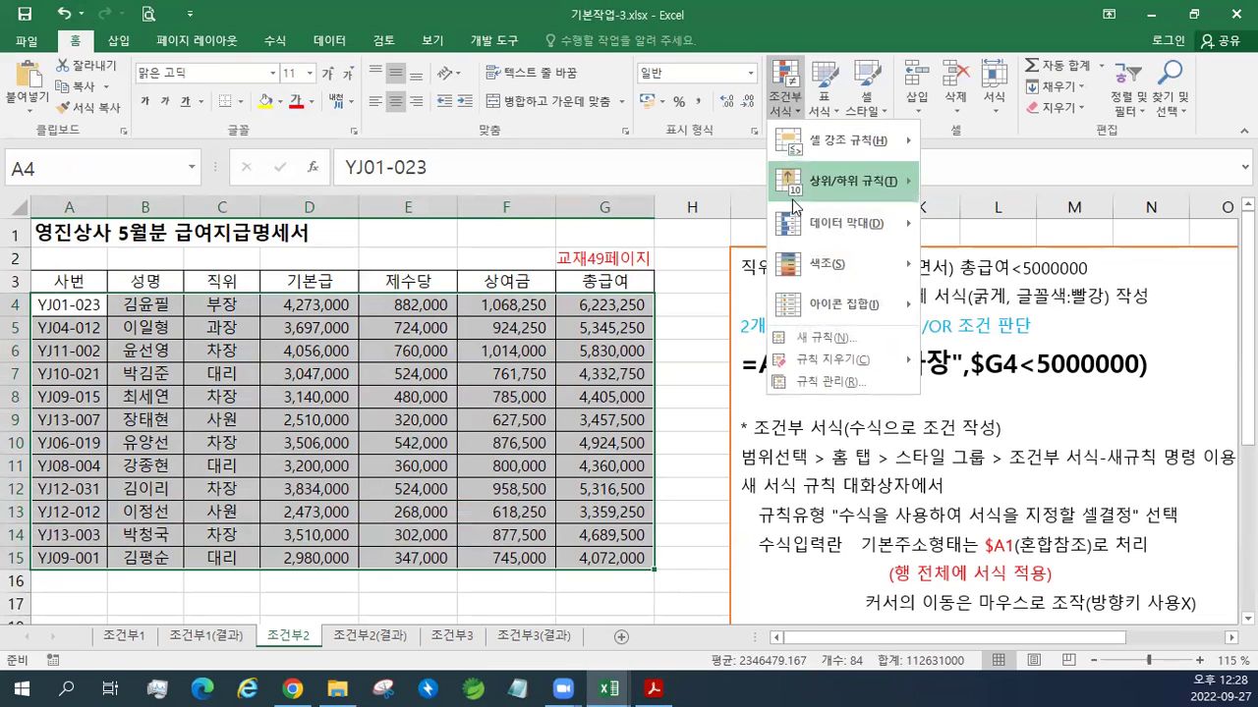
{"action": "left_click", "coordinate": [816, 337]}
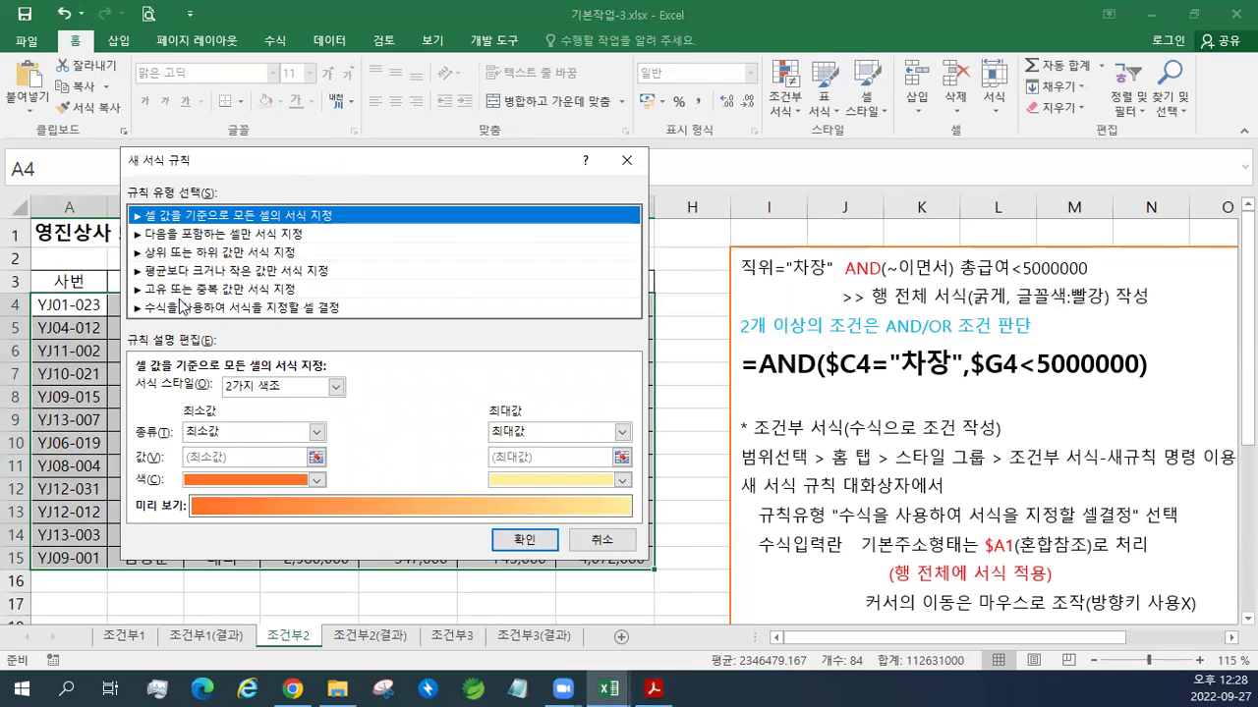
{"action": "left_click", "coordinate": [183, 307]}
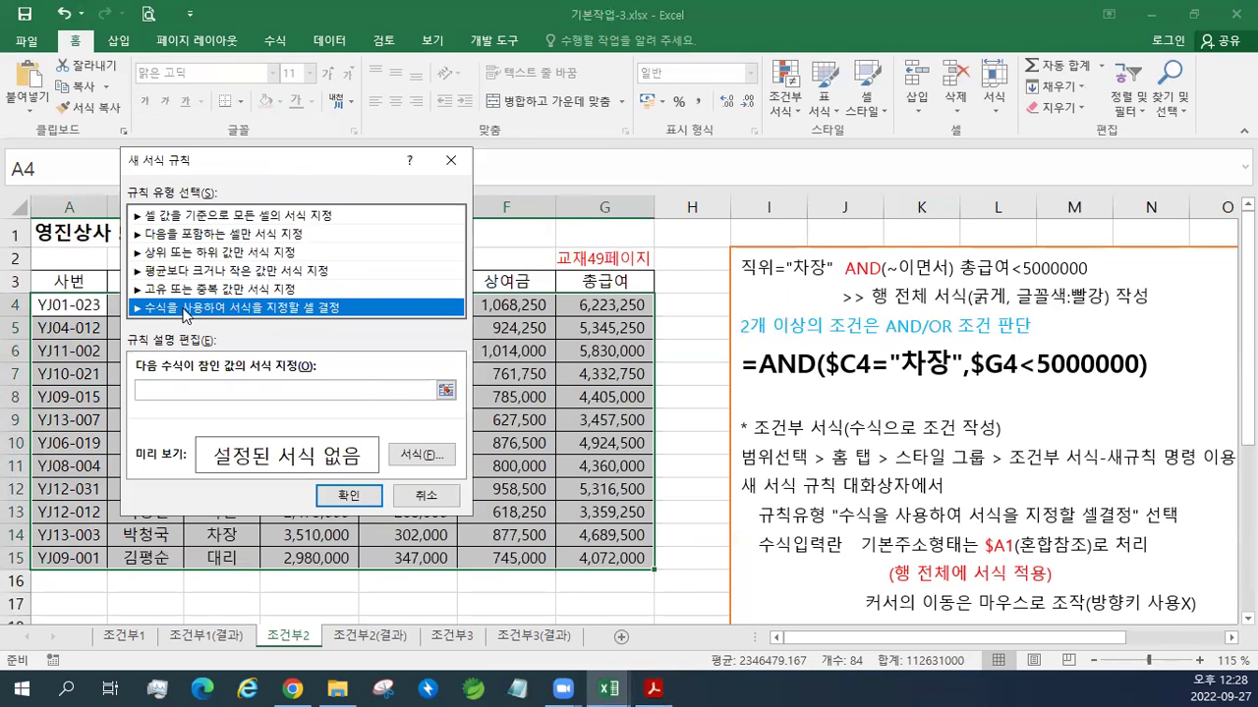
{"action": "left_click", "coordinate": [156, 388]}
Step: Enter the first condition =$C4="차장" in the rule formula, with only the column fixed, followed by a comma
{"action": "type", "text": "="}
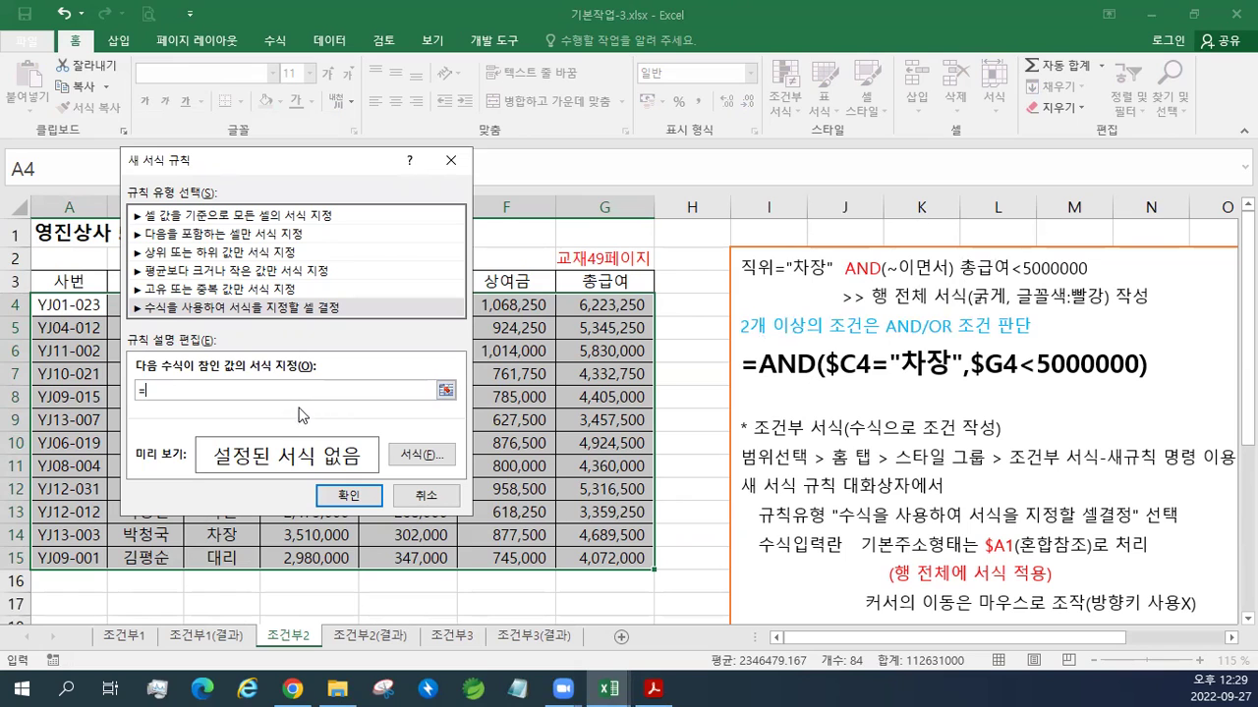
{"action": "left_click_drag", "start_coordinate": [311, 166], "coordinate": [423, 342]}
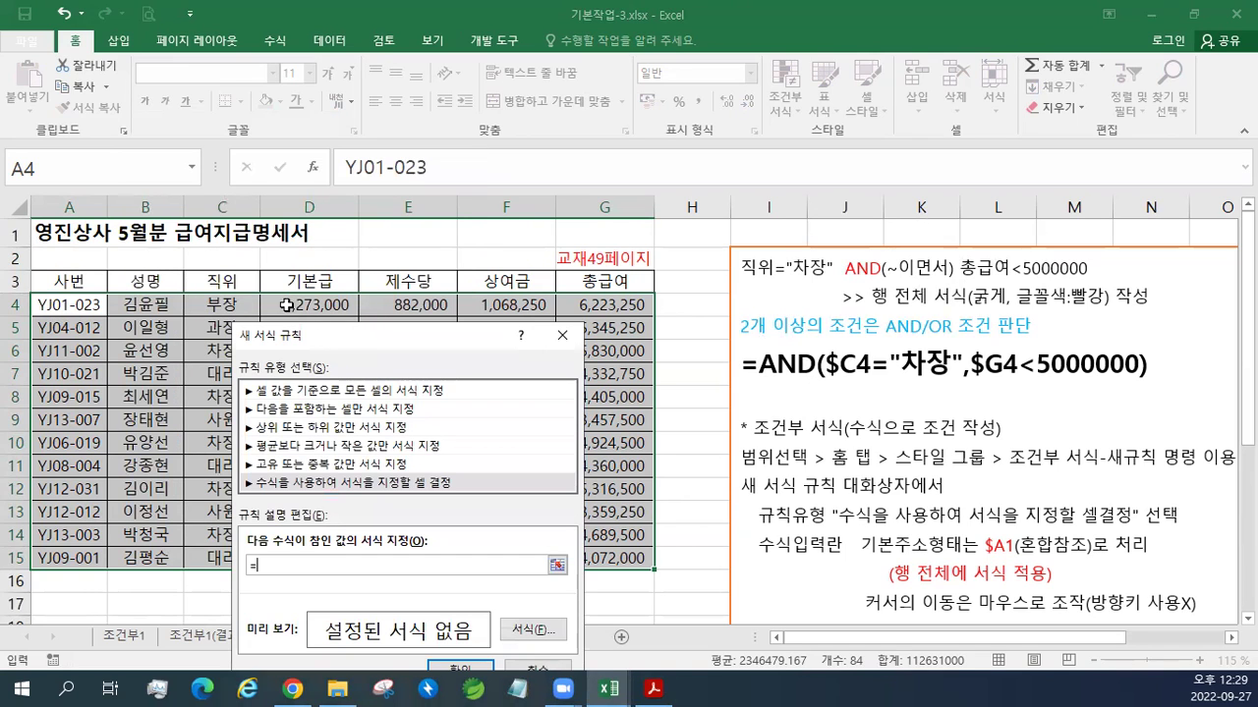
{"action": "left_click", "coordinate": [236, 306]}
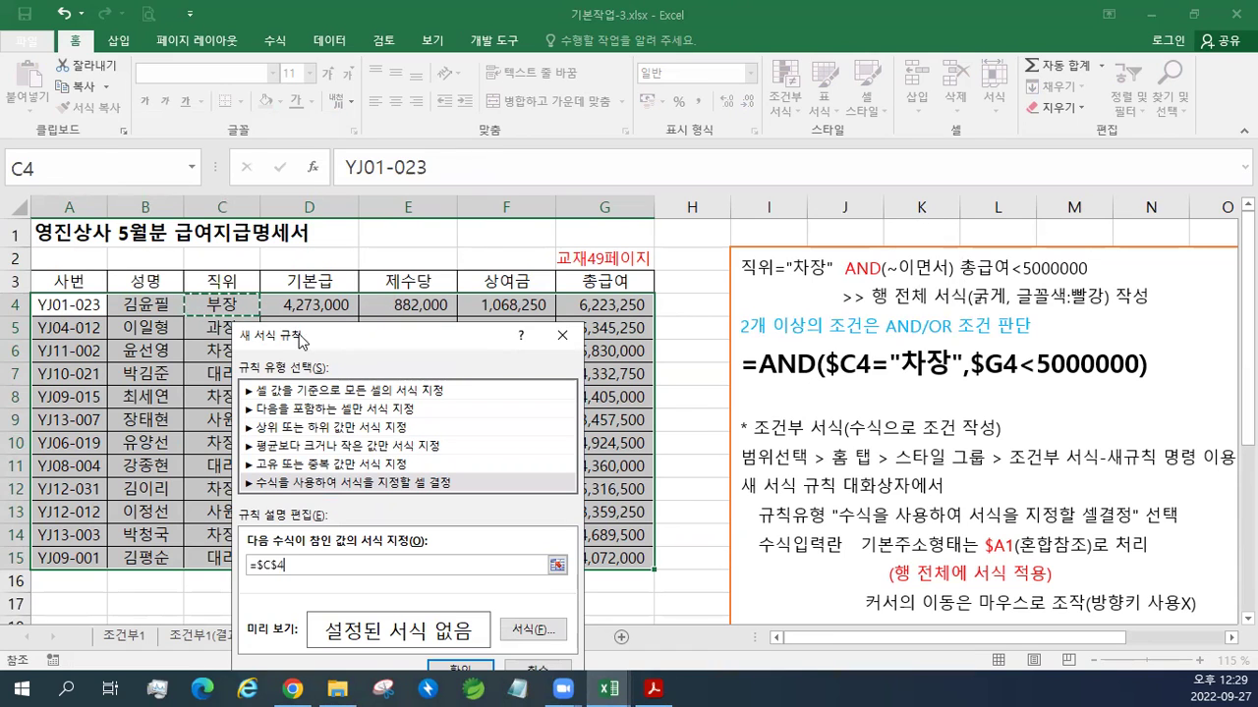
{"action": "left_click_drag", "start_coordinate": [342, 350], "coordinate": [438, 133]}
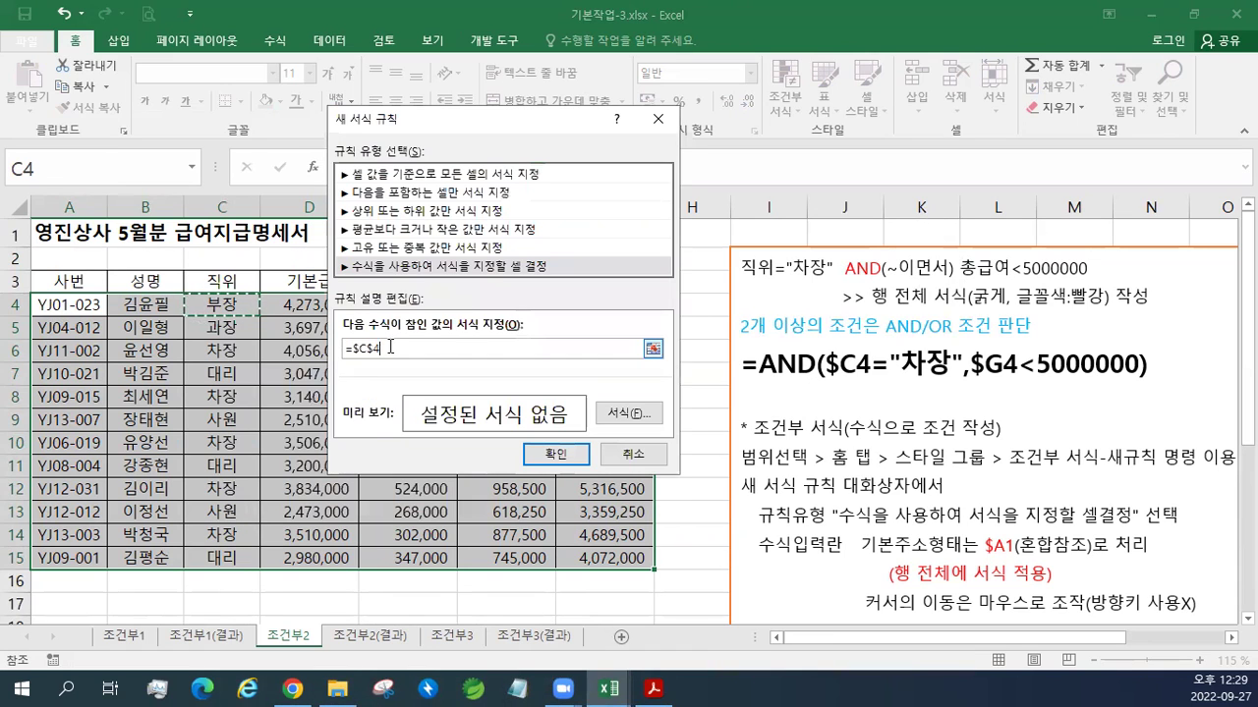
{"action": "key", "text": "F4"}
{"action": "key", "text": "F4"}
{"action": "type", "text": "=\"CKW"}
{"action": "key", "text": "BackSpace"}
{"action": "key", "text": "BackSpace"}
{"action": "key", "text": "BackSpace"}
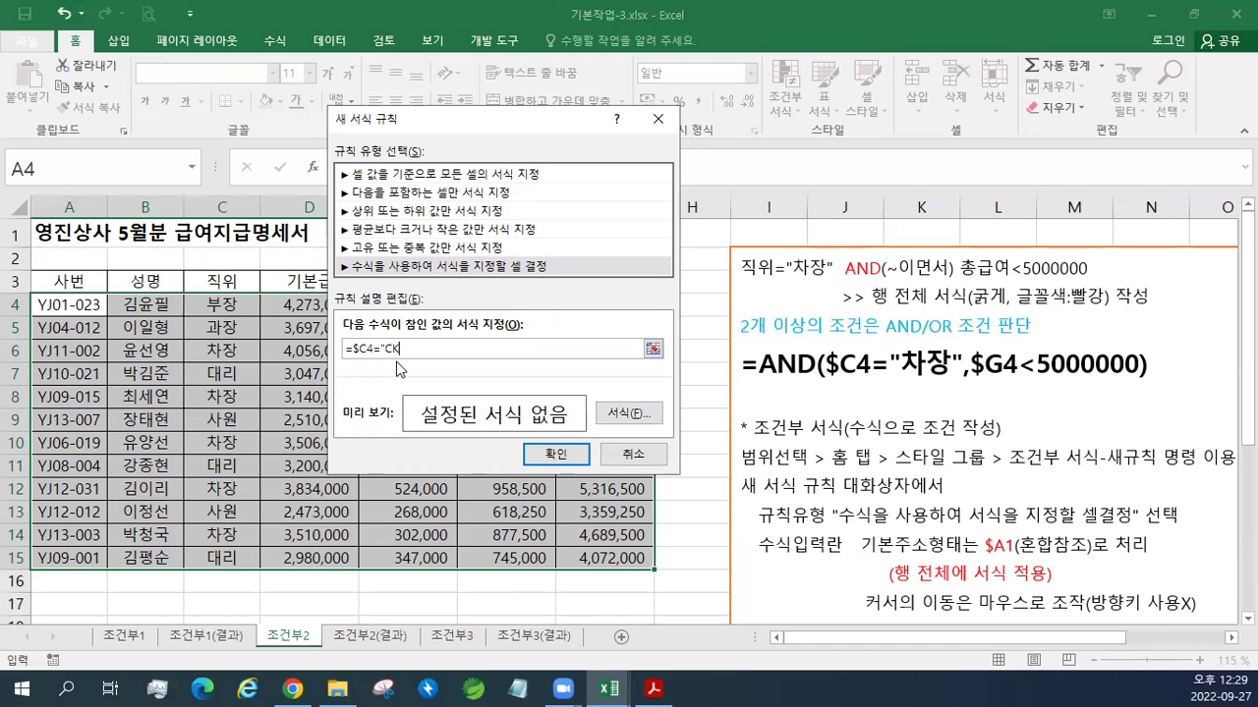
{"action": "type", "text": "차장\","}
Step: Add the second condition $G4<5000000 to the rule formula, referencing the first 총급여 cell with only the column fixed
{"action": "left_click_drag", "start_coordinate": [465, 119], "coordinate": [494, 328]}
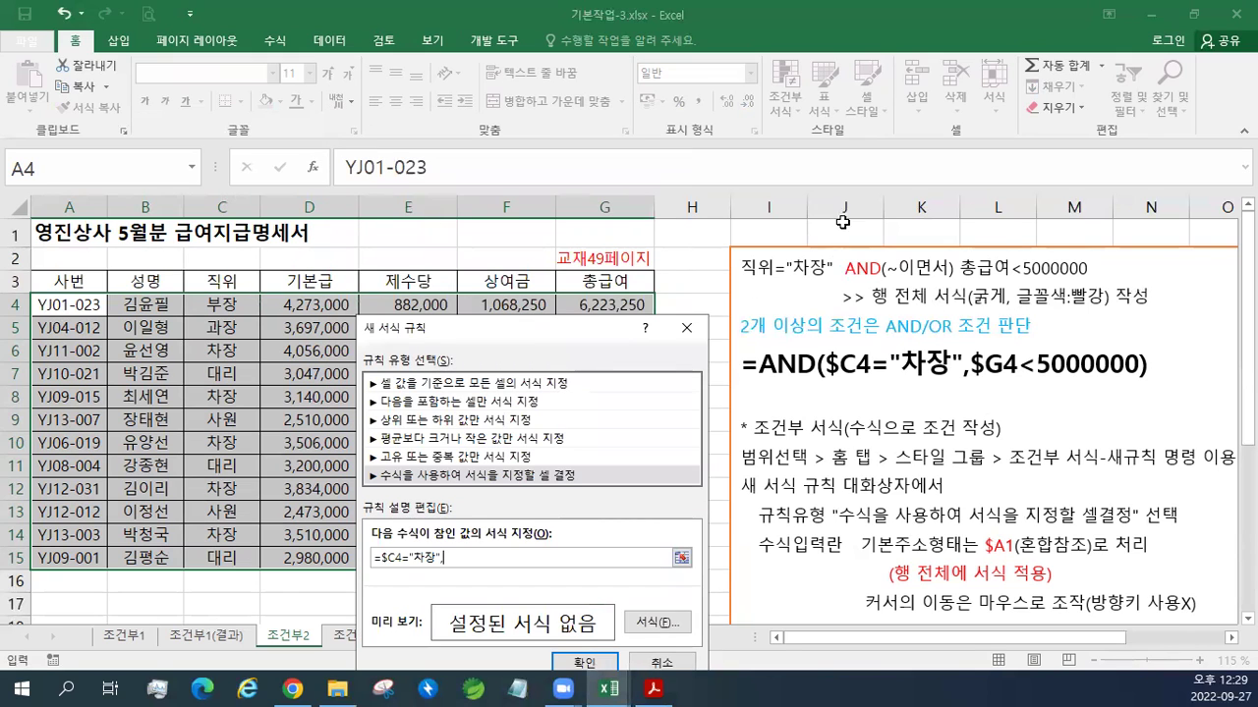
{"action": "key", "text": "BackSpace"}
{"action": "left_click", "coordinate": [596, 305]}
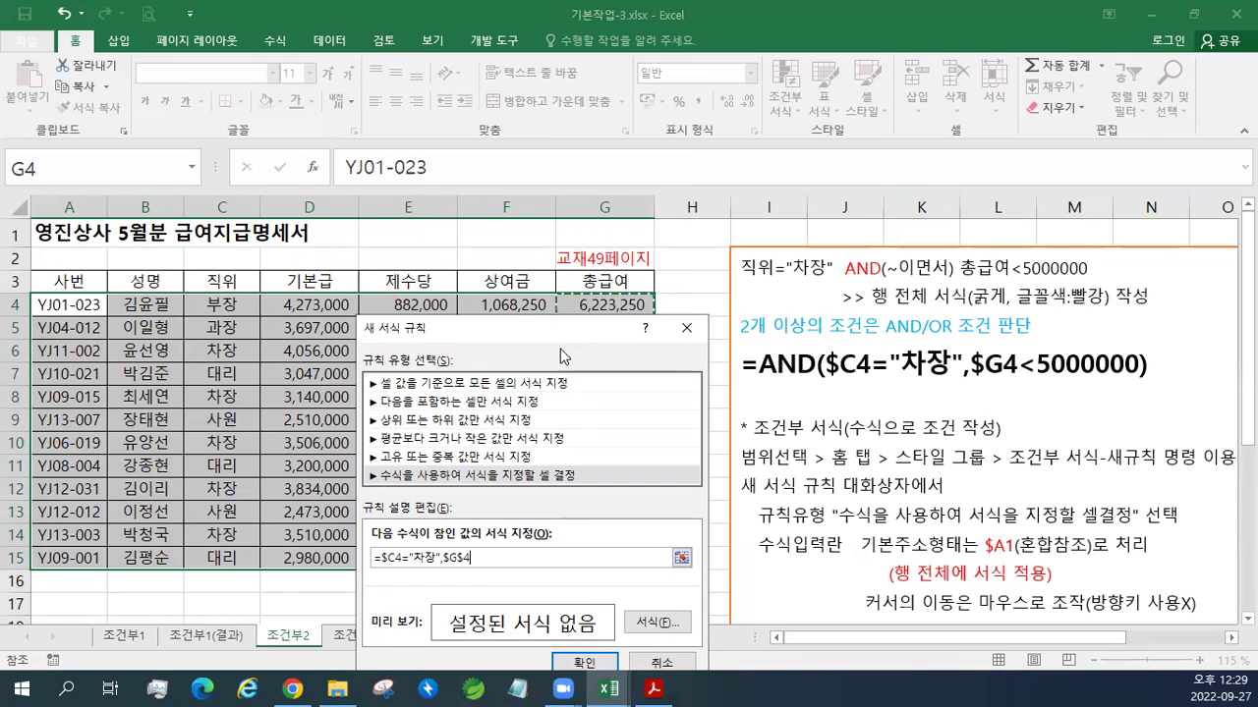
{"action": "left_click_drag", "start_coordinate": [596, 328], "coordinate": [602, 159]}
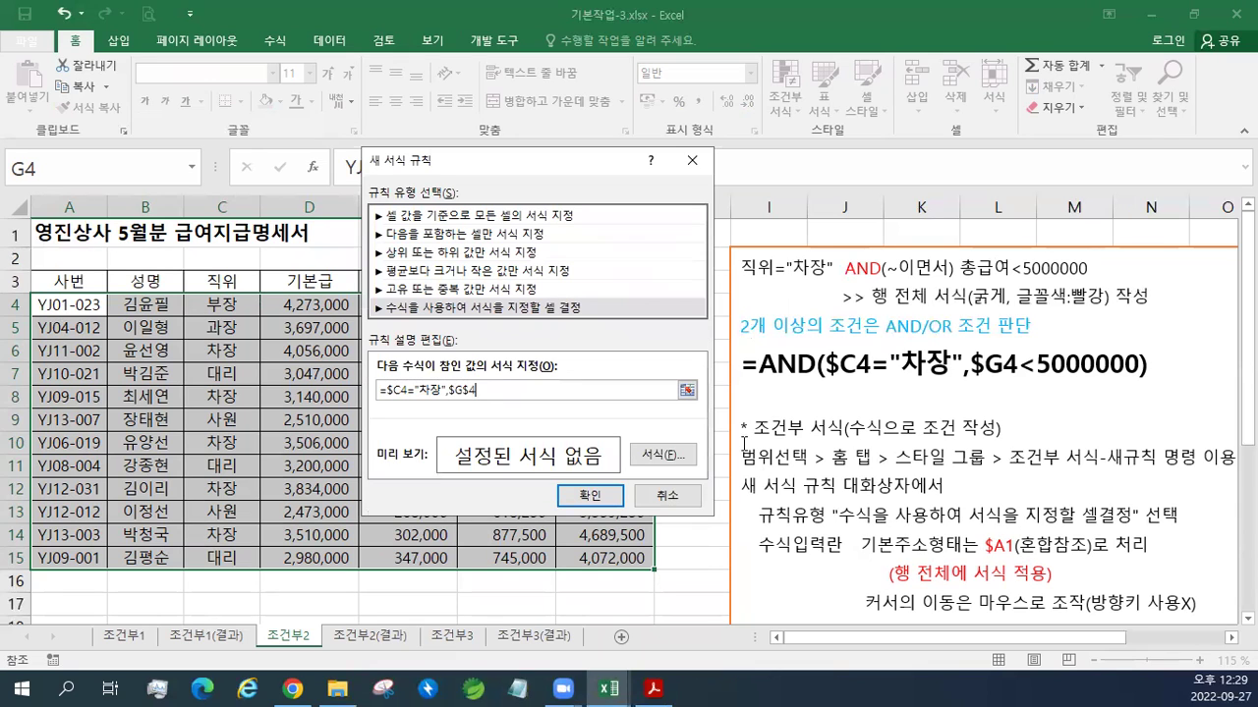
{"action": "key", "text": "F4"}
{"action": "key", "text": "F4"}
{"action": "type", "text": "<5000000"}
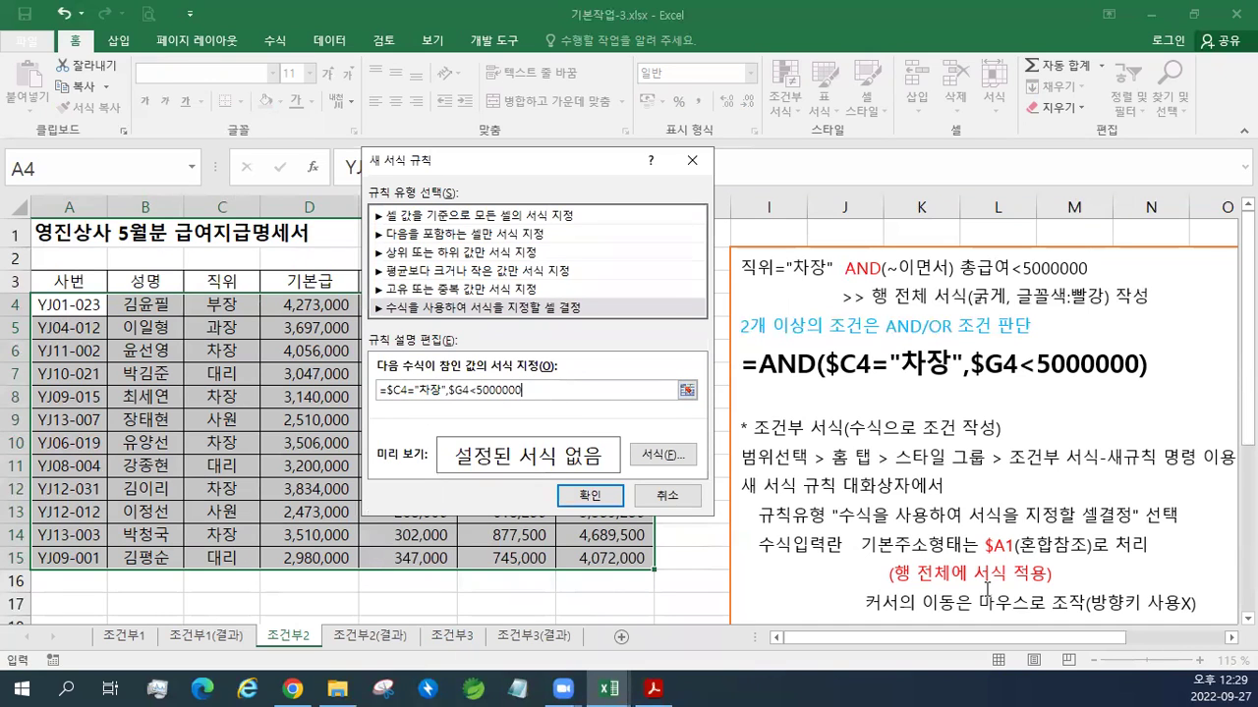
Step: Wrap both conditions in AND so the rule formula reads =AND($C4="차장",$G4<5000000)
{"action": "scroll", "coordinate": [973, 491], "scroll_direction": "down", "scroll_amount": 2}
{"action": "left_click", "coordinate": [388, 391]}
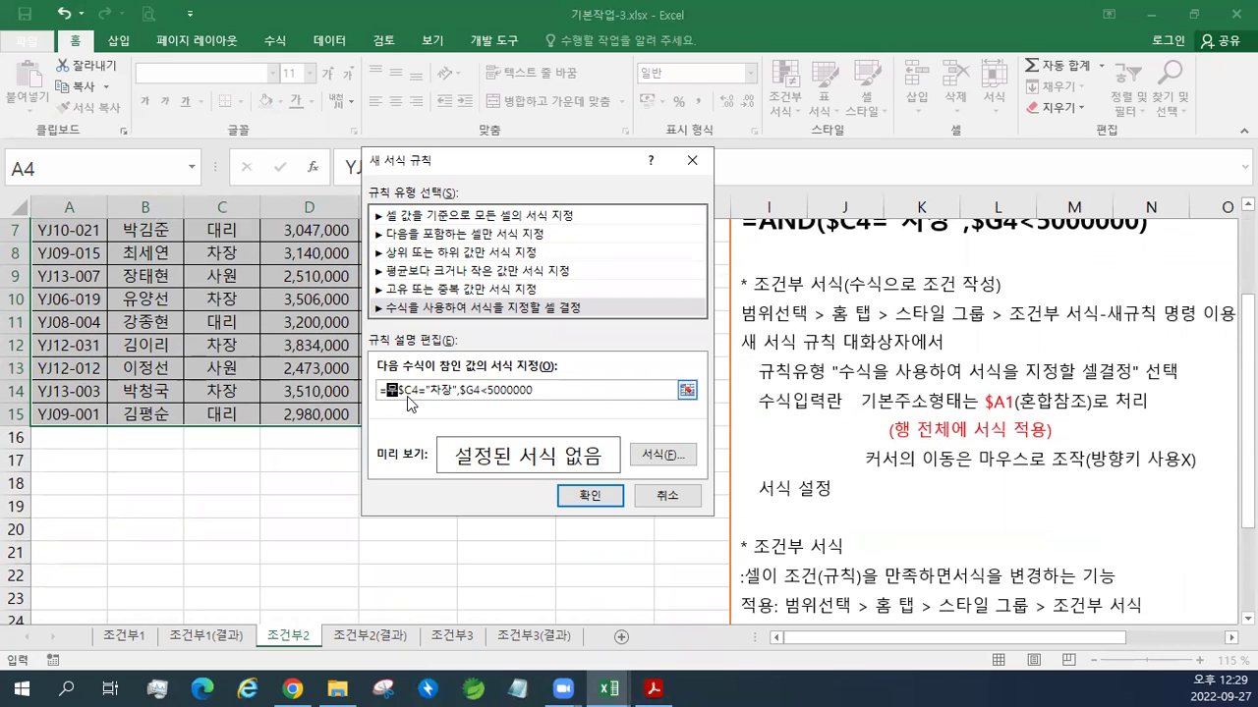
{"action": "type", "text": "AND("}
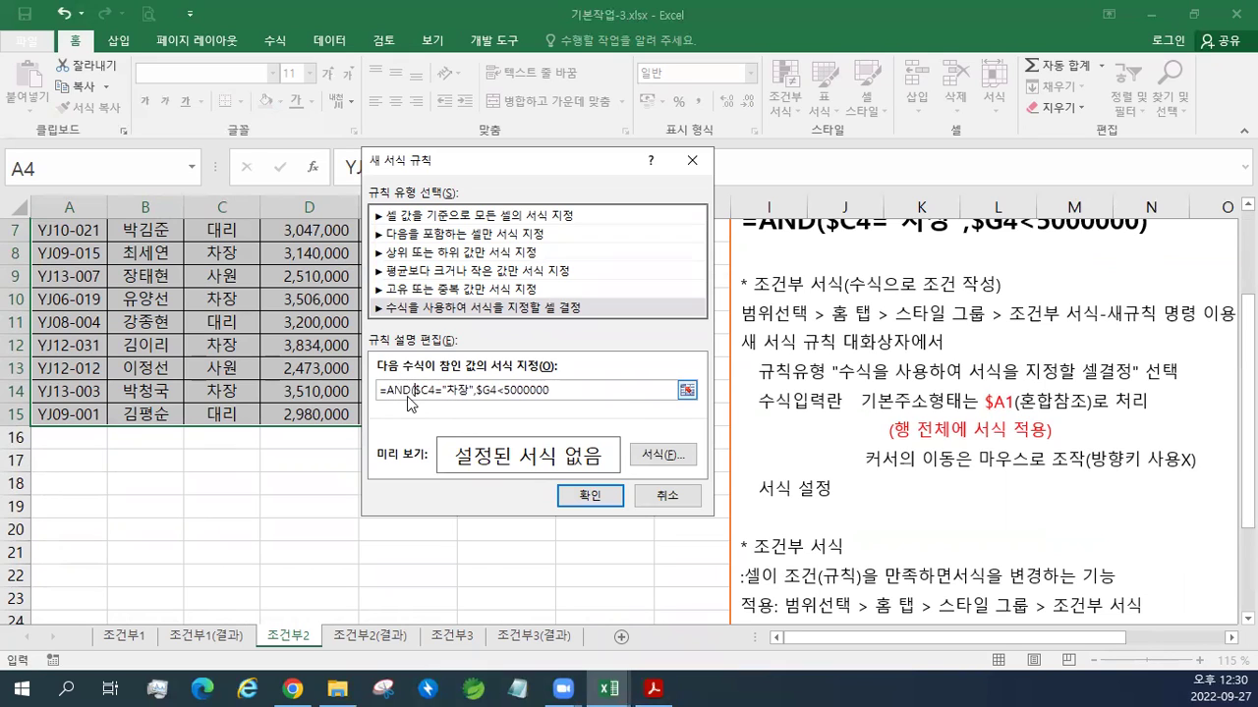
{"action": "left_click", "coordinate": [597, 390]}
{"action": "type", "text": ")"}
{"action": "scroll", "coordinate": [999, 376], "scroll_direction": "up", "scroll_amount": 2}
Step: Set the rule's format to bold (굵게) with the standard red font colour and apply the rule to the selected range
{"action": "left_click", "coordinate": [680, 462]}
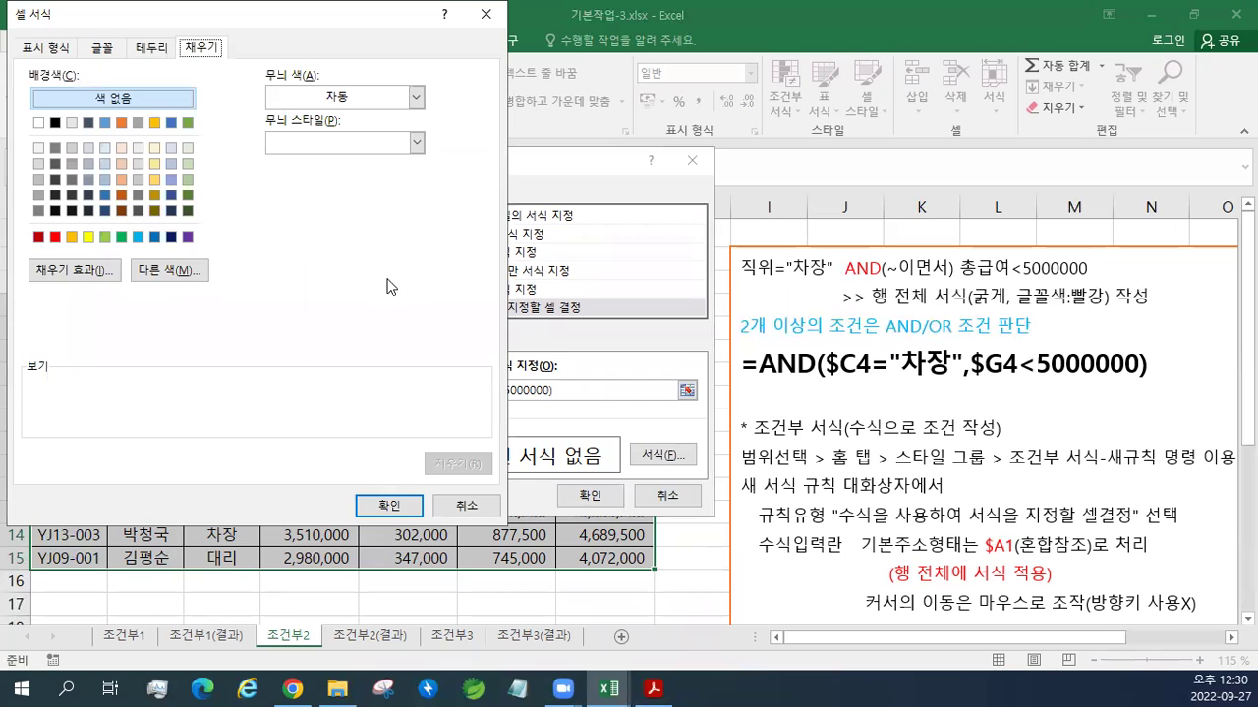
{"action": "left_click", "coordinate": [98, 50]}
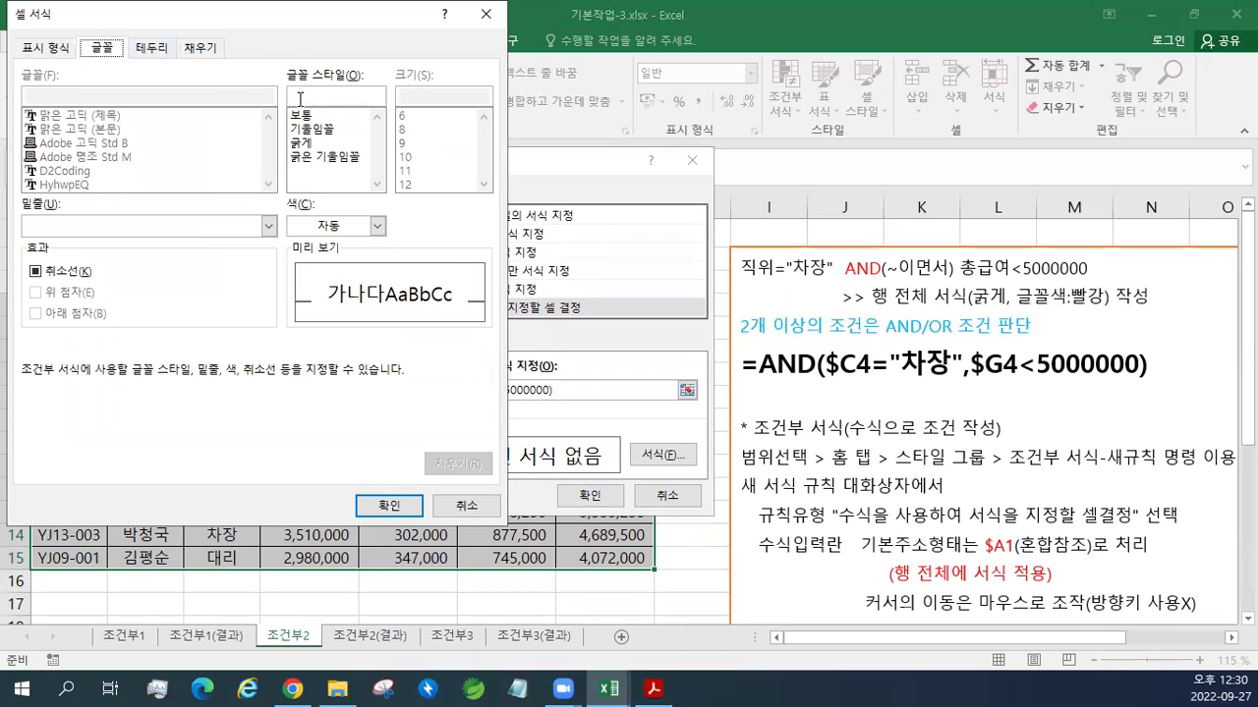
{"action": "left_click", "coordinate": [301, 144]}
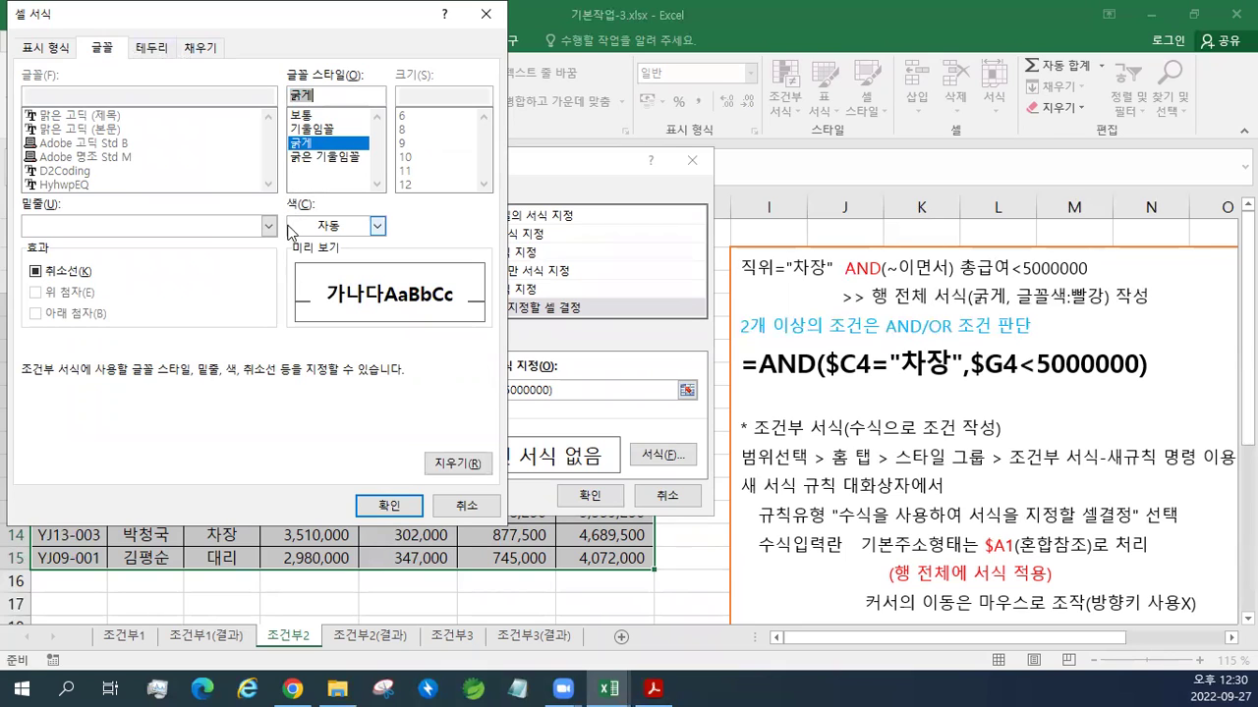
{"action": "left_click", "coordinate": [307, 228]}
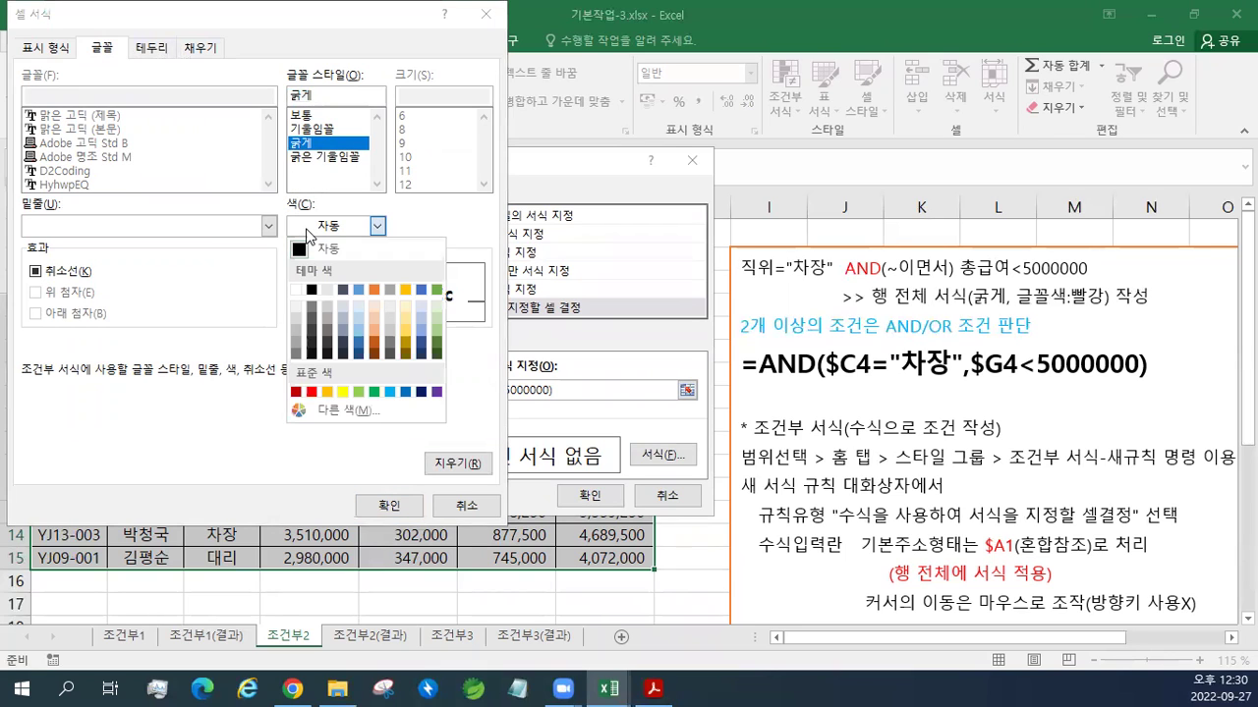
{"action": "left_click", "coordinate": [313, 395]}
{"action": "left_click", "coordinate": [389, 505]}
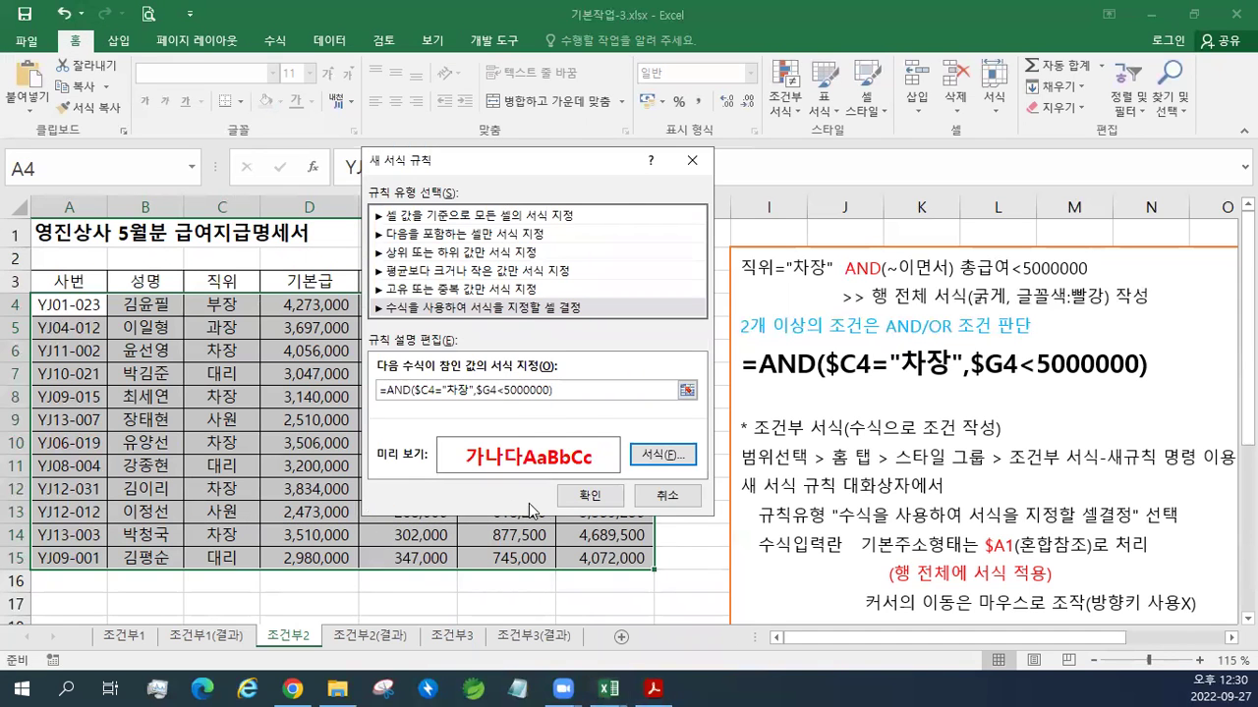
{"action": "left_click", "coordinate": [590, 499]}
Step: Check the 직위 and 총급여 values of individual table rows against the formatting applied to each row
{"action": "left_click_drag", "start_coordinate": [101, 305], "coordinate": [611, 303]}
{"action": "left_click_drag", "start_coordinate": [98, 328], "coordinate": [604, 328]}
{"action": "left_click_drag", "start_coordinate": [63, 397], "coordinate": [609, 397]}
{"action": "left_click_drag", "start_coordinate": [104, 461], "coordinate": [556, 444]}
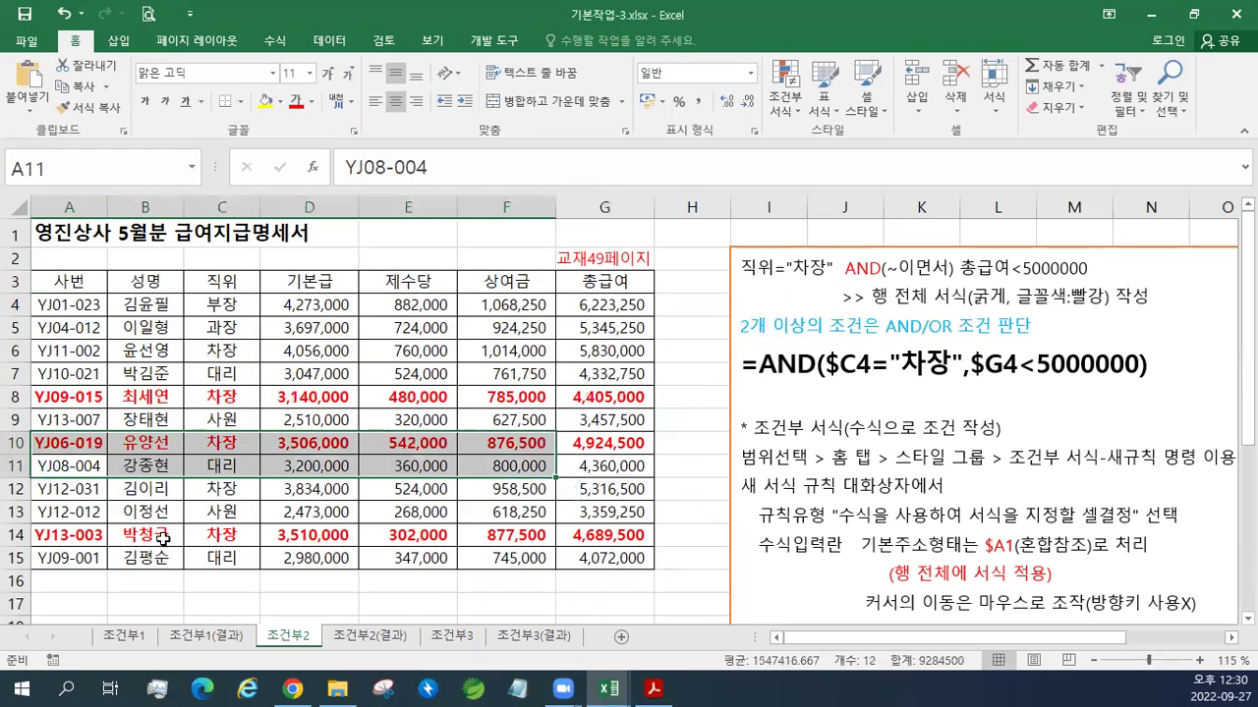
{"action": "left_click", "coordinate": [263, 535]}
{"action": "left_click_drag", "start_coordinate": [237, 556], "coordinate": [313, 556]}
{"action": "left_click", "coordinate": [295, 375]}
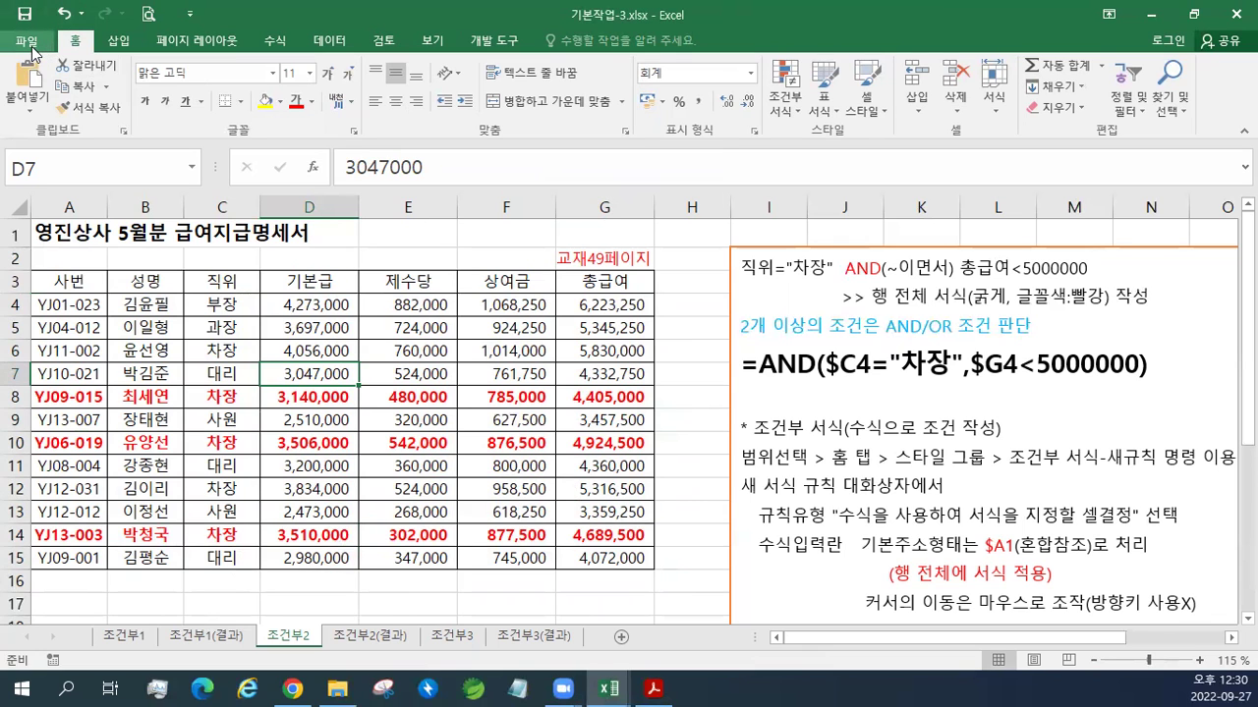
Step: Browse for a workbook to open in the 상설기출문제 folder under 문서 > (오전)2022컴활2급
{"action": "left_click", "coordinate": [28, 43]}
{"action": "left_click", "coordinate": [27, 41]}
{"action": "left_click", "coordinate": [26, 43]}
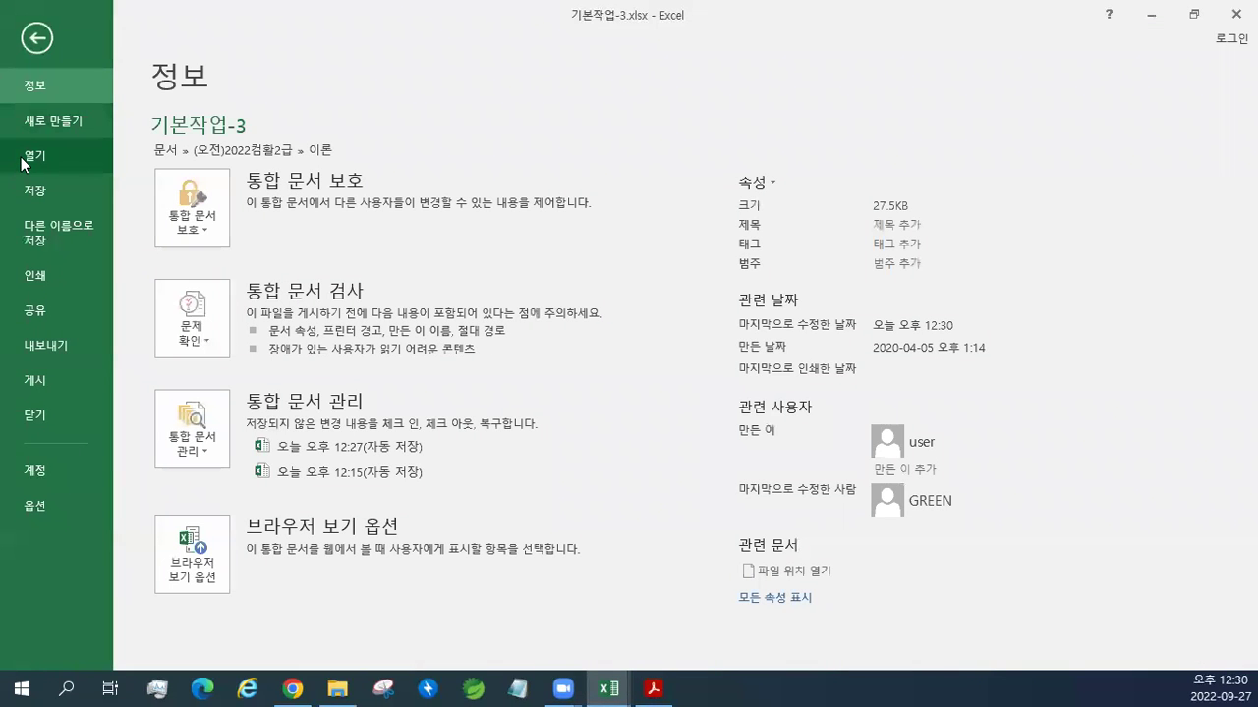
{"action": "left_click", "coordinate": [21, 163]}
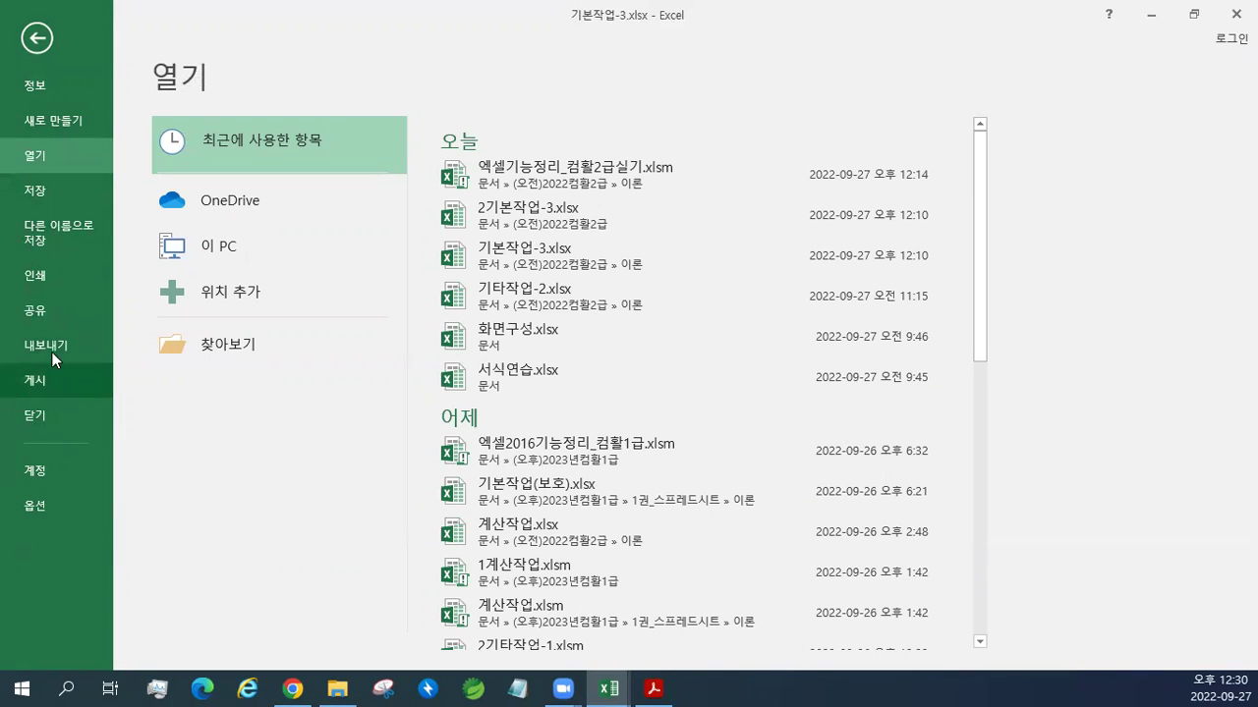
{"action": "left_click", "coordinate": [208, 343]}
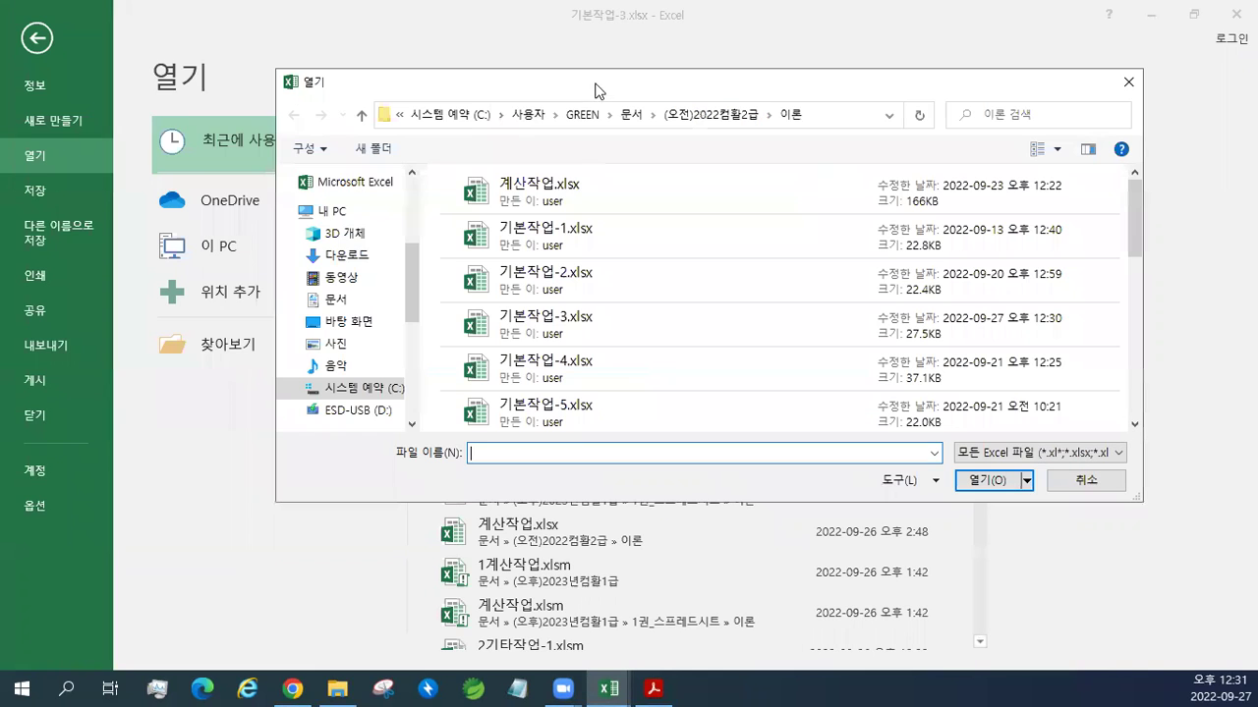
{"action": "left_click", "coordinate": [336, 302]}
{"action": "double_click", "coordinate": [523, 209]}
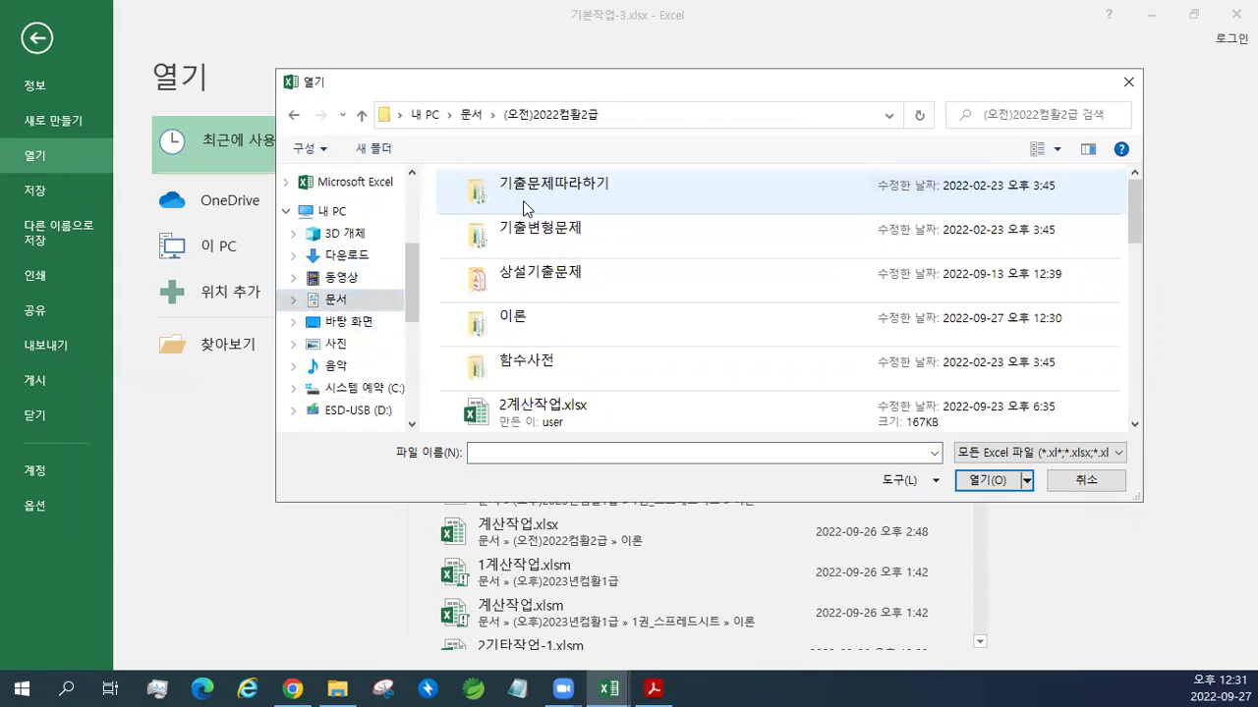
{"action": "left_click", "coordinate": [553, 286]}
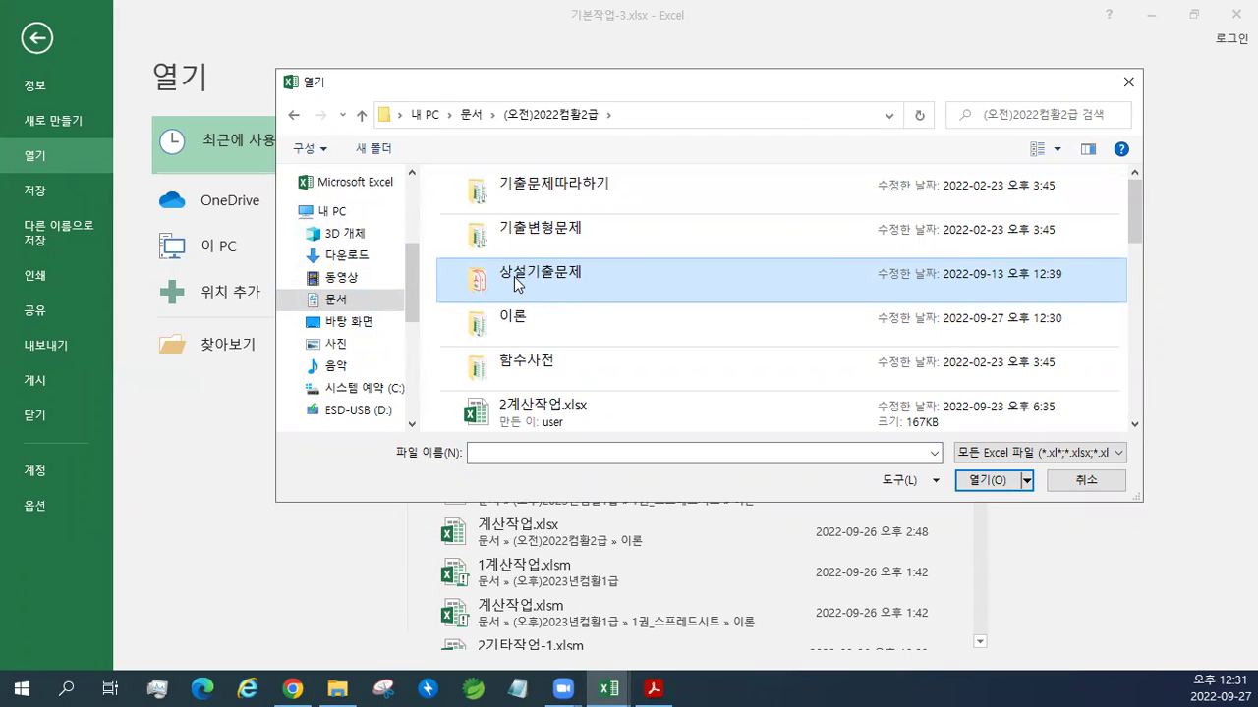
{"action": "double_click", "coordinate": [518, 285]}
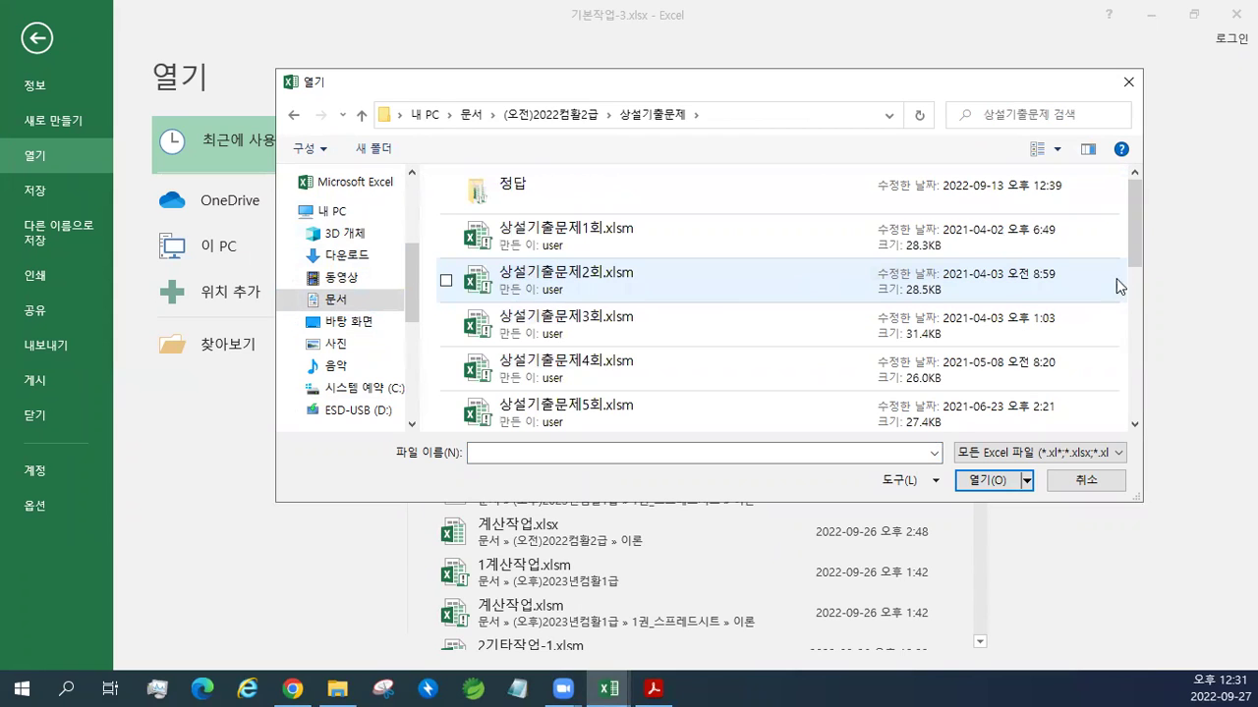
Step: Open the workbook 상설기출문제PDF5회.xlsm from the 상설기출문제 folder
{"action": "left_click_drag", "start_coordinate": [1135, 196], "coordinate": [1142, 385]}
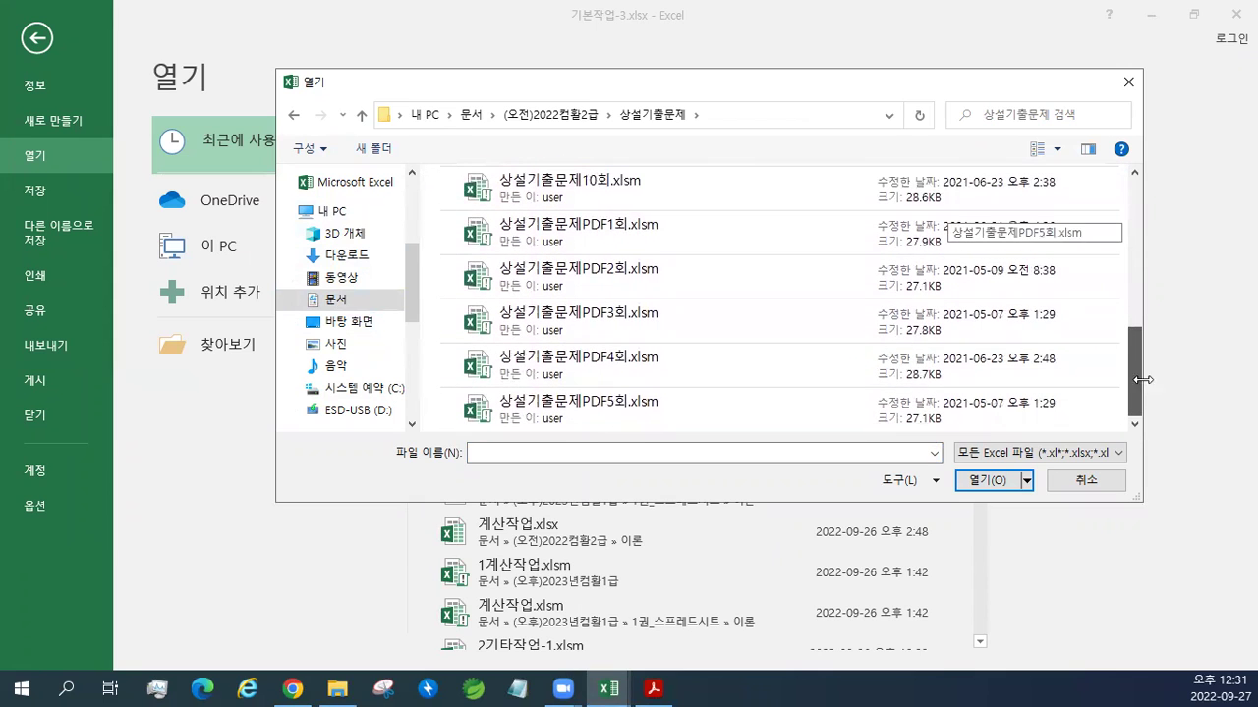
{"action": "left_click", "coordinate": [584, 409]}
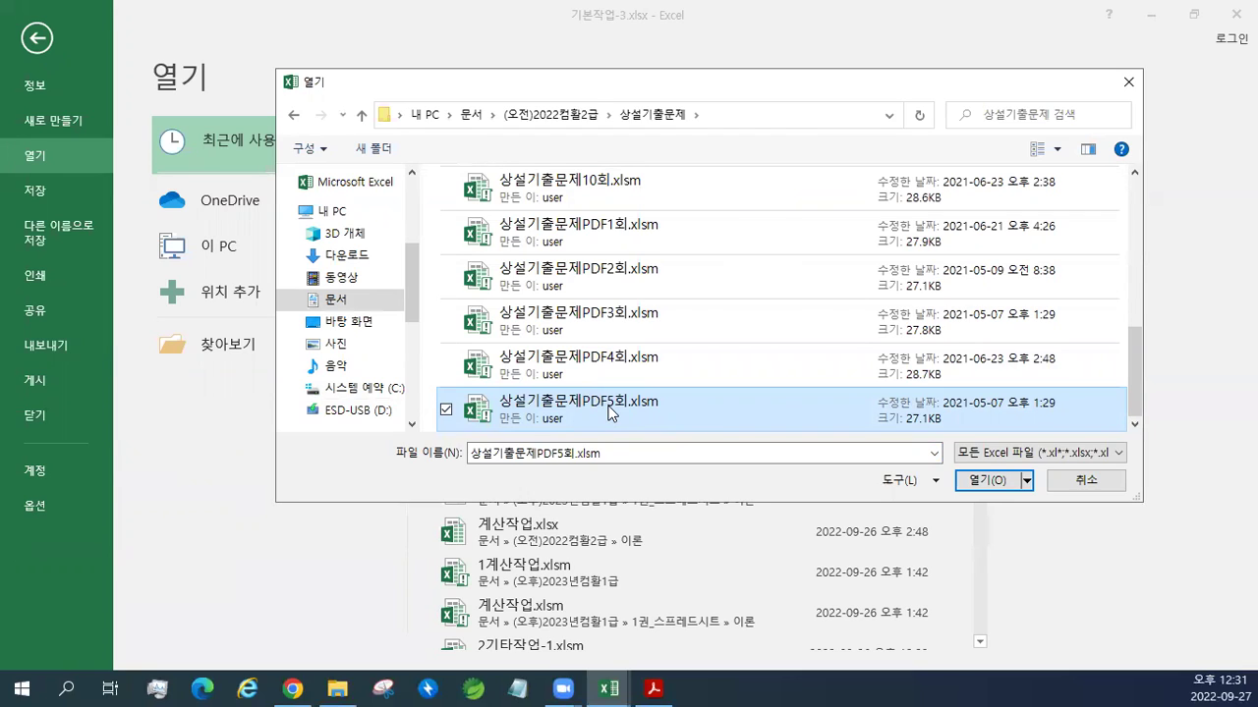
{"action": "left_click", "coordinate": [989, 482]}
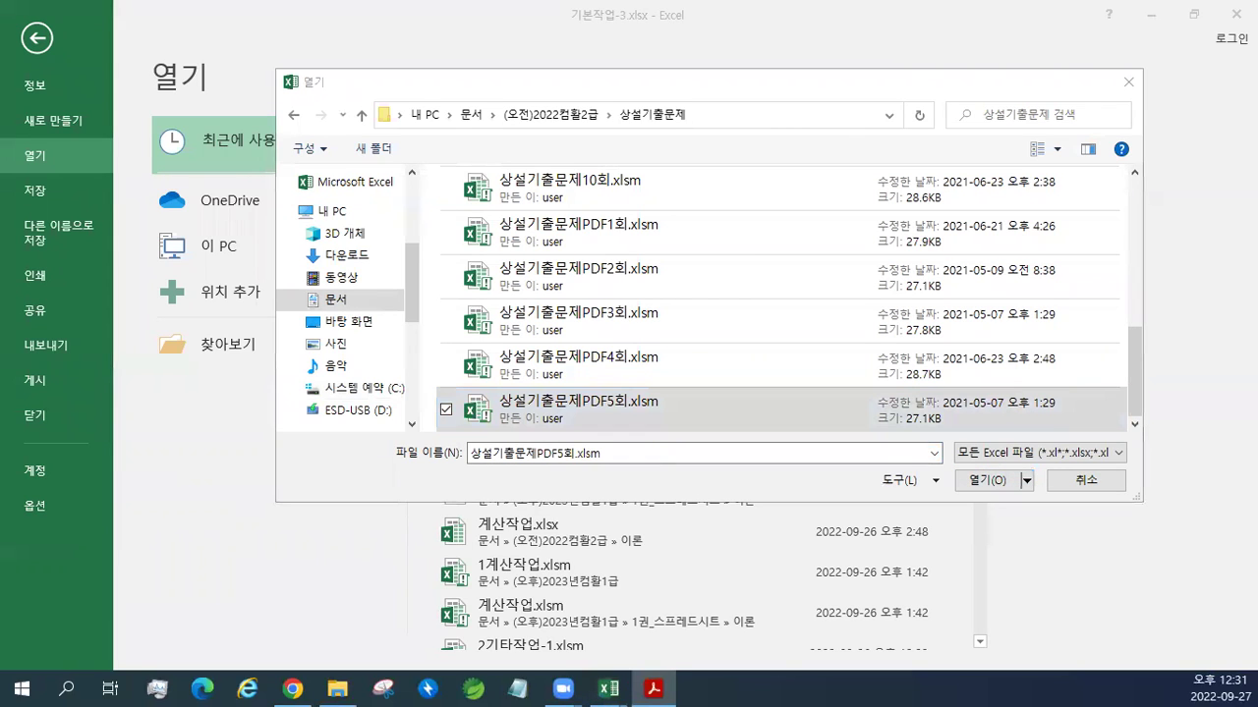
{"action": "left_click", "coordinate": [615, 407]}
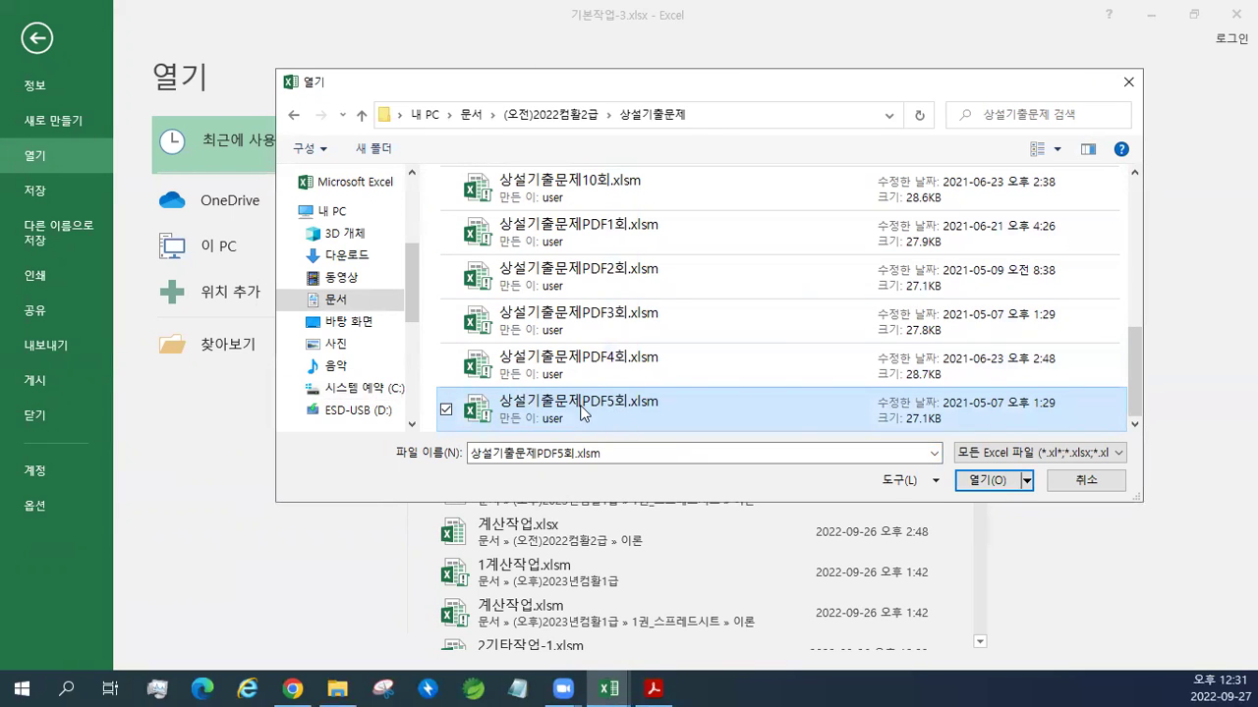
{"action": "left_click", "coordinate": [987, 480]}
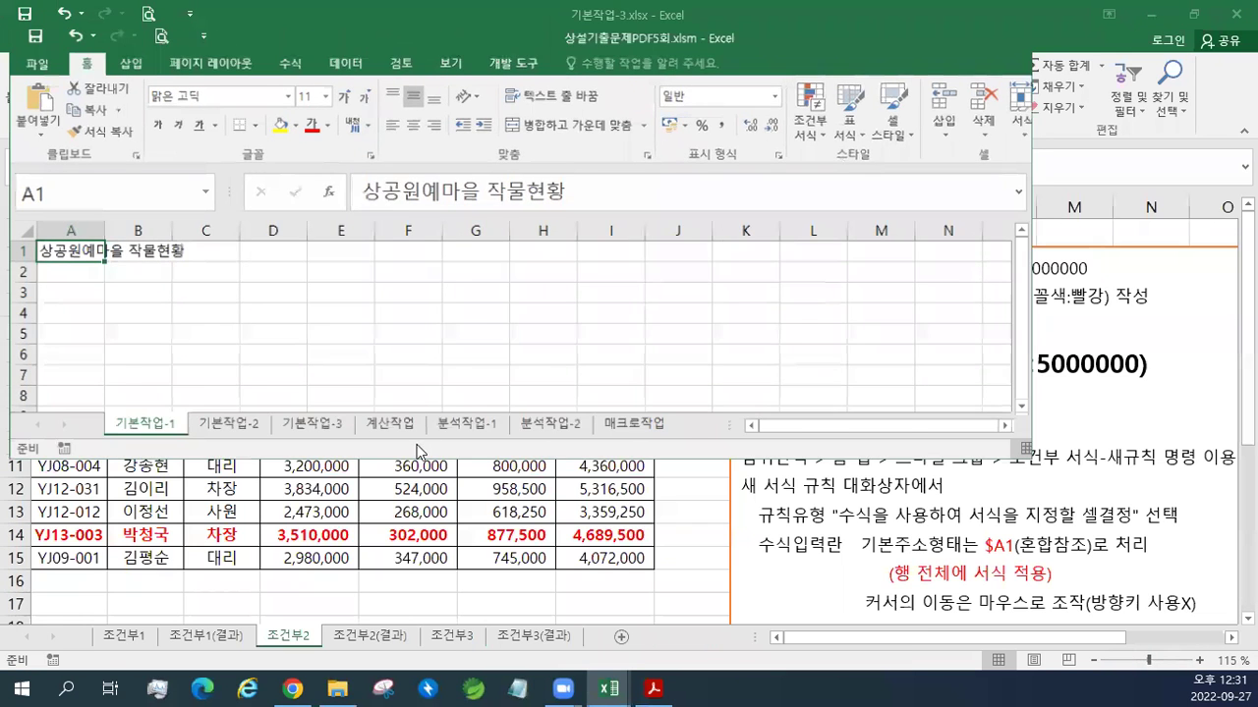
Step: Show the 기본작업-3 sheet of the opened workbook and maximize its window
{"action": "left_click", "coordinate": [1194, 13]}
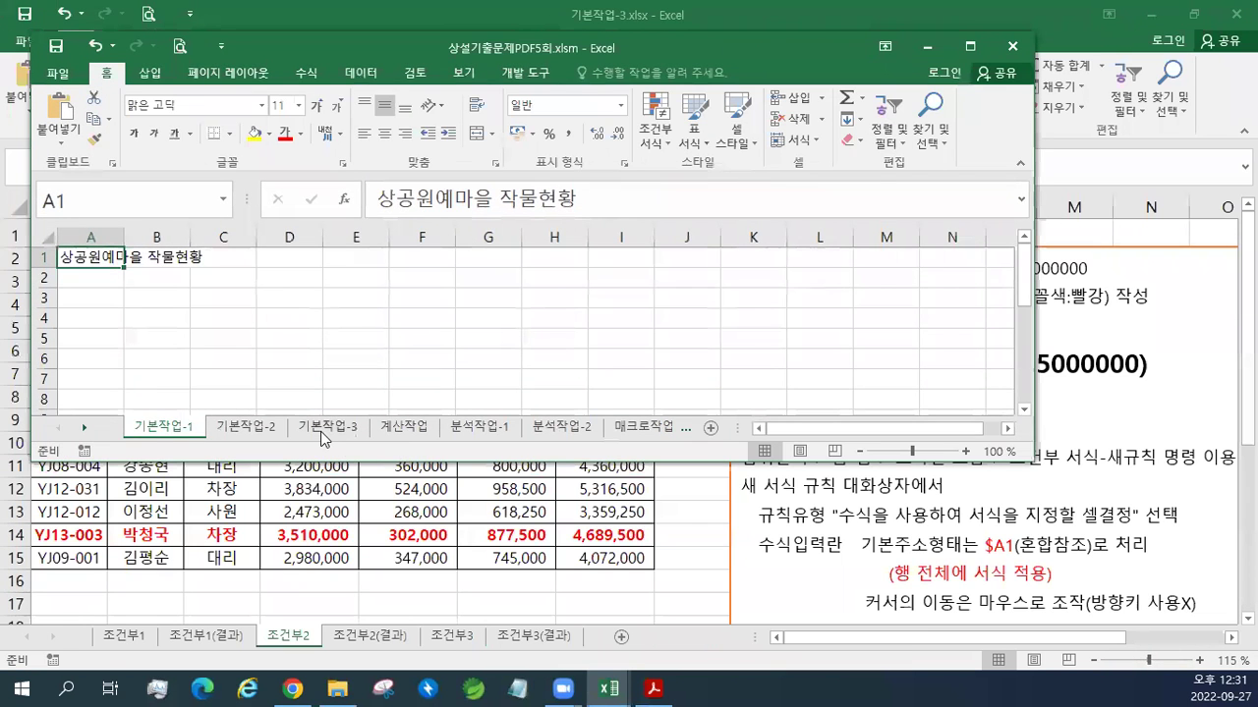
{"action": "left_click", "coordinate": [321, 428]}
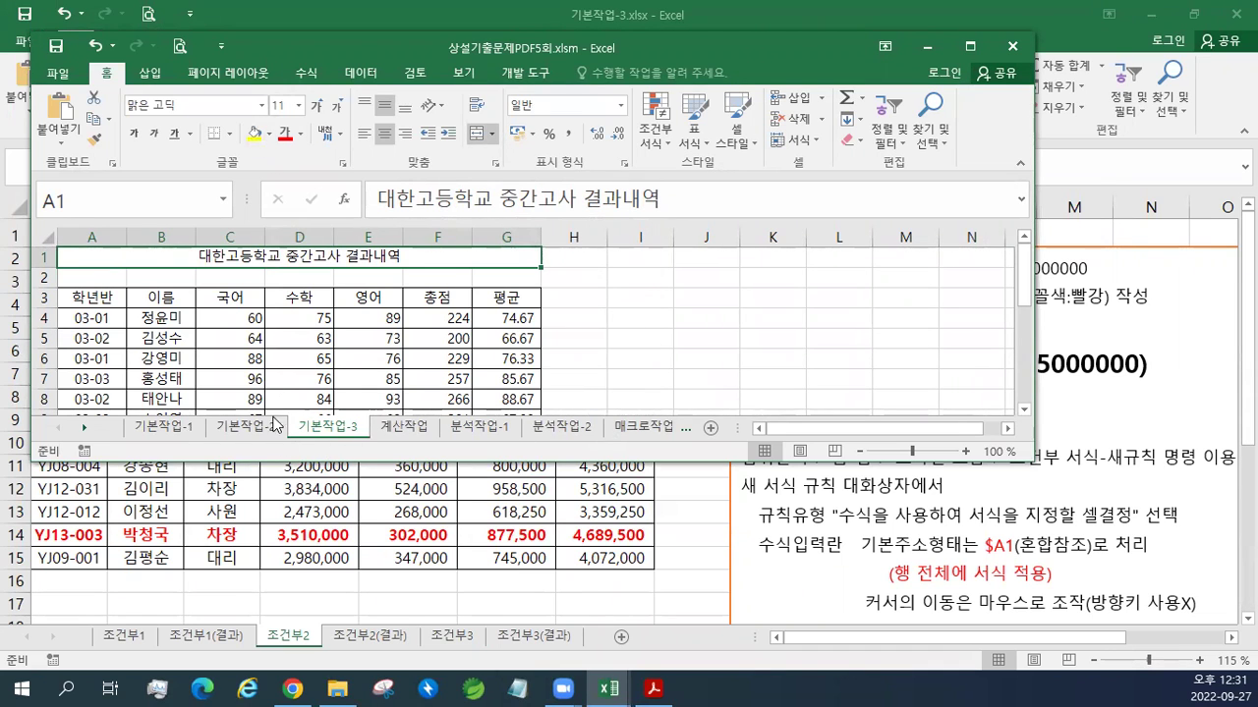
{"action": "double_click", "coordinate": [379, 42]}
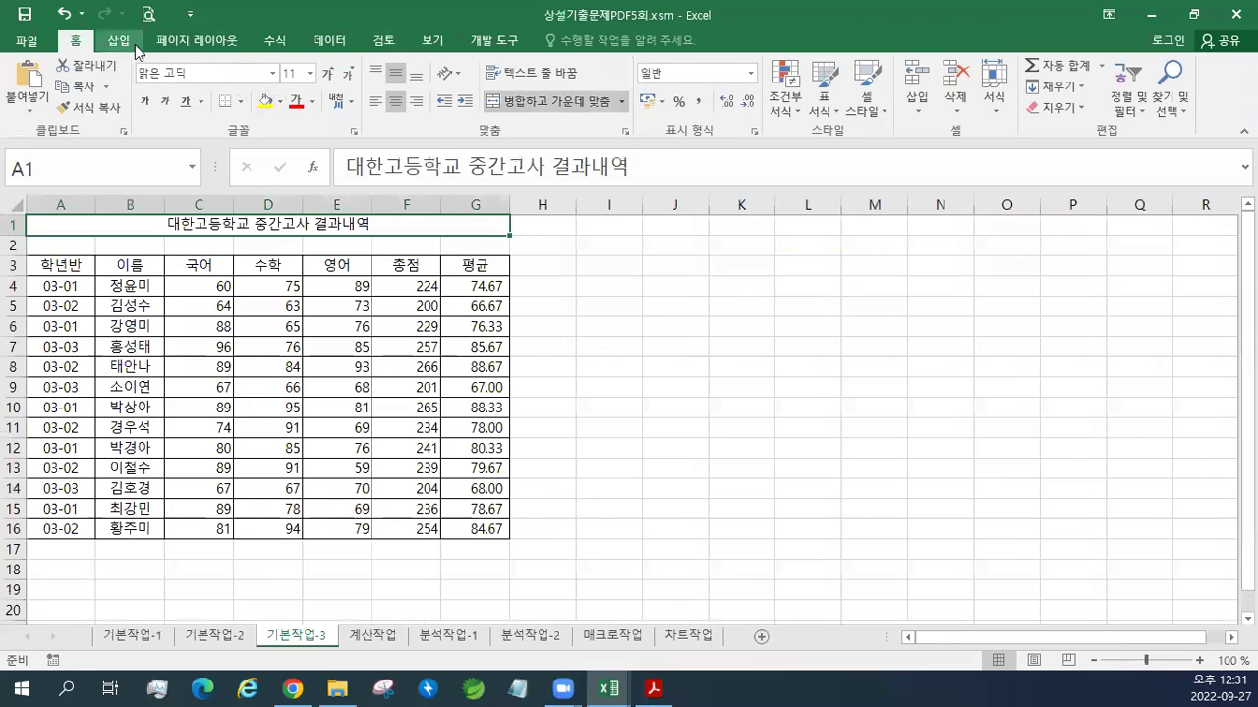
Step: Insert a screen clipping of exam question 03, the 기본작업-3 instructions, as a picture on the sheet
{"action": "left_click", "coordinate": [120, 42]}
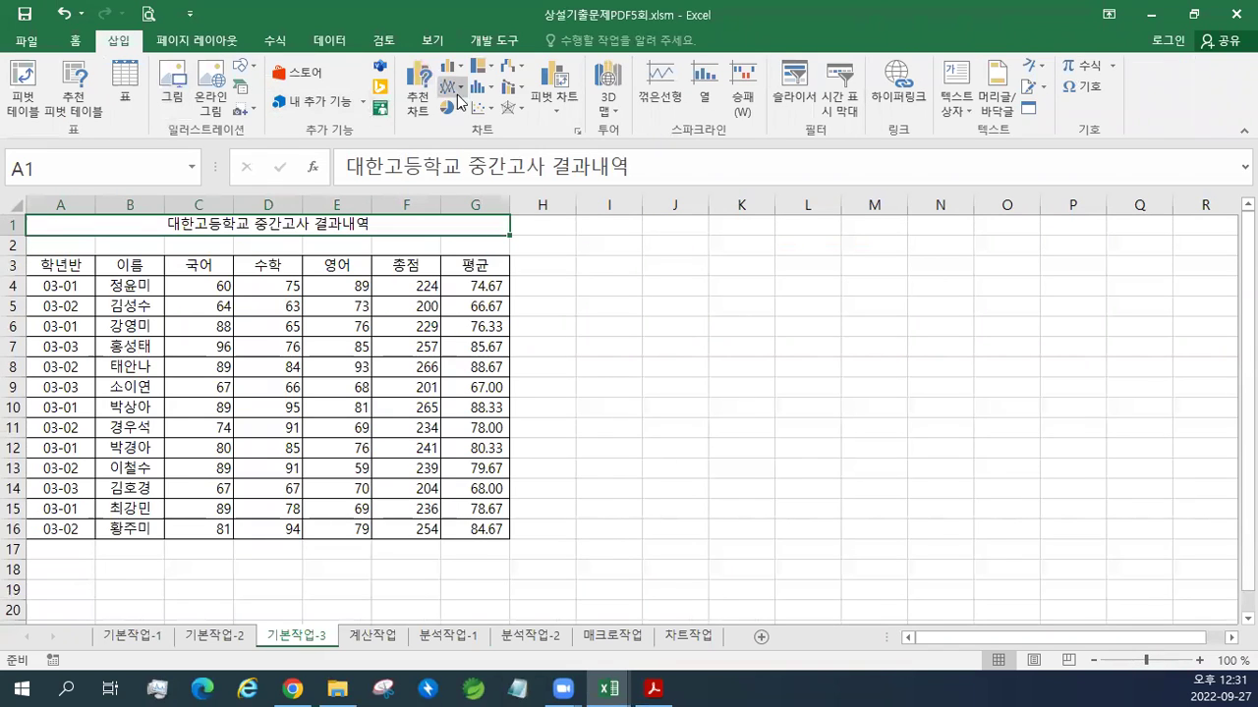
{"action": "left_click", "coordinate": [242, 66]}
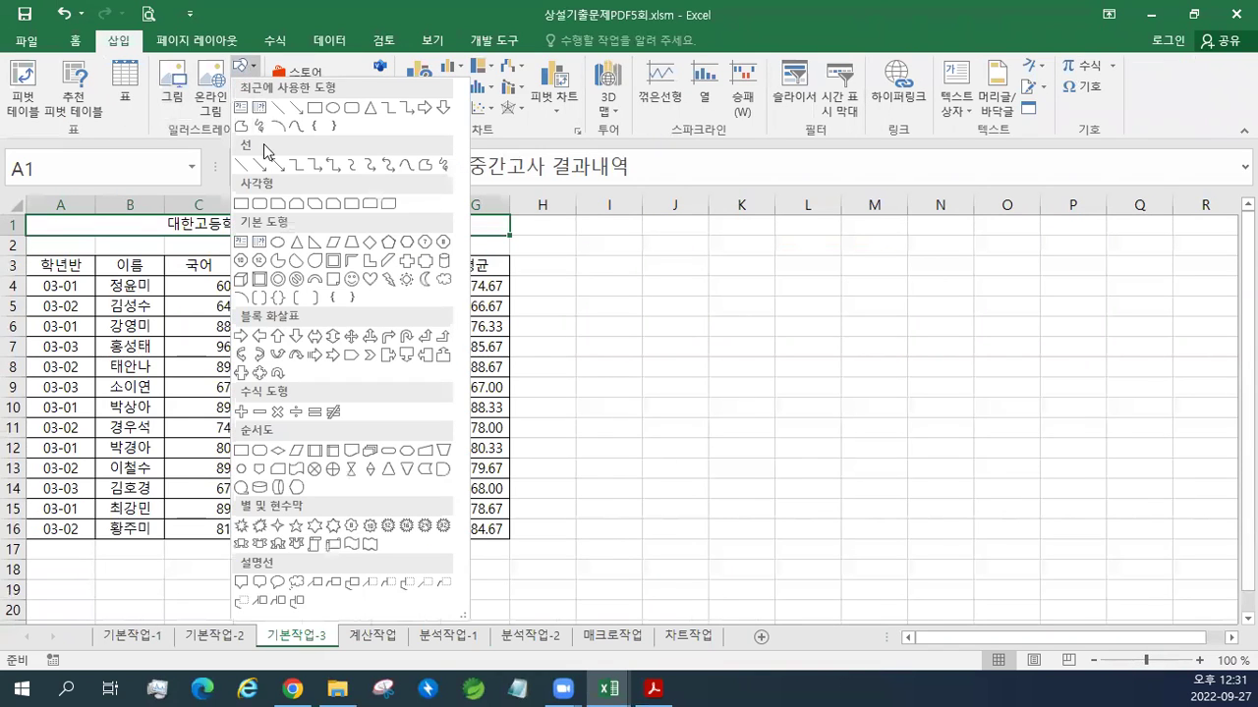
{"action": "left_click", "coordinate": [172, 90]}
{"action": "left_click", "coordinate": [249, 106]}
{"action": "left_click", "coordinate": [607, 15]}
{"action": "left_click", "coordinate": [254, 109]}
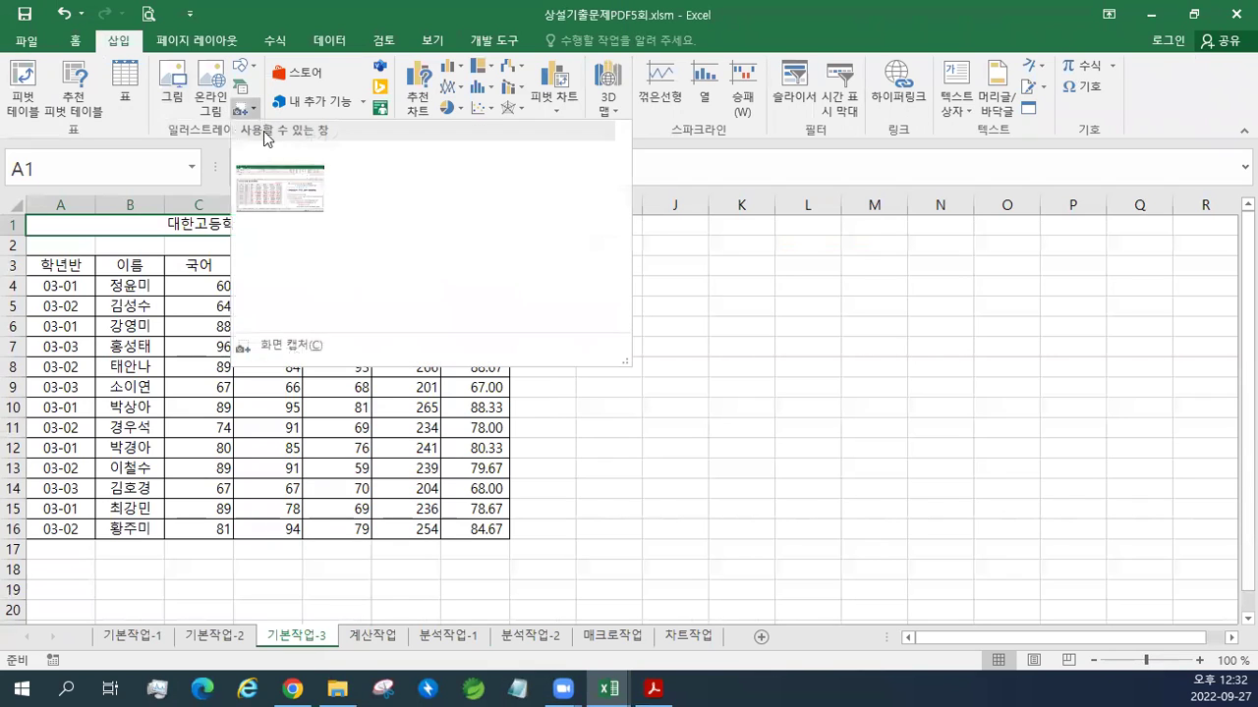
{"action": "left_click", "coordinate": [289, 246]}
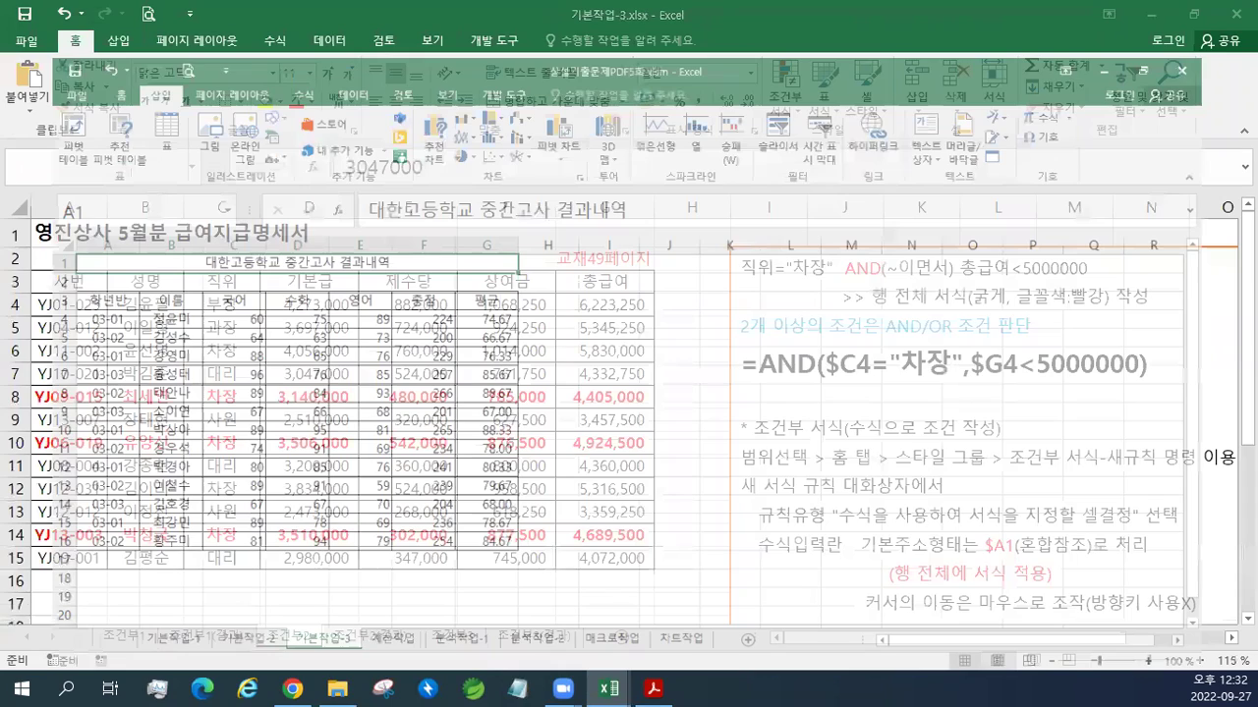
{"action": "left_click_drag", "start_coordinate": [542, 365], "coordinate": [668, 473]}
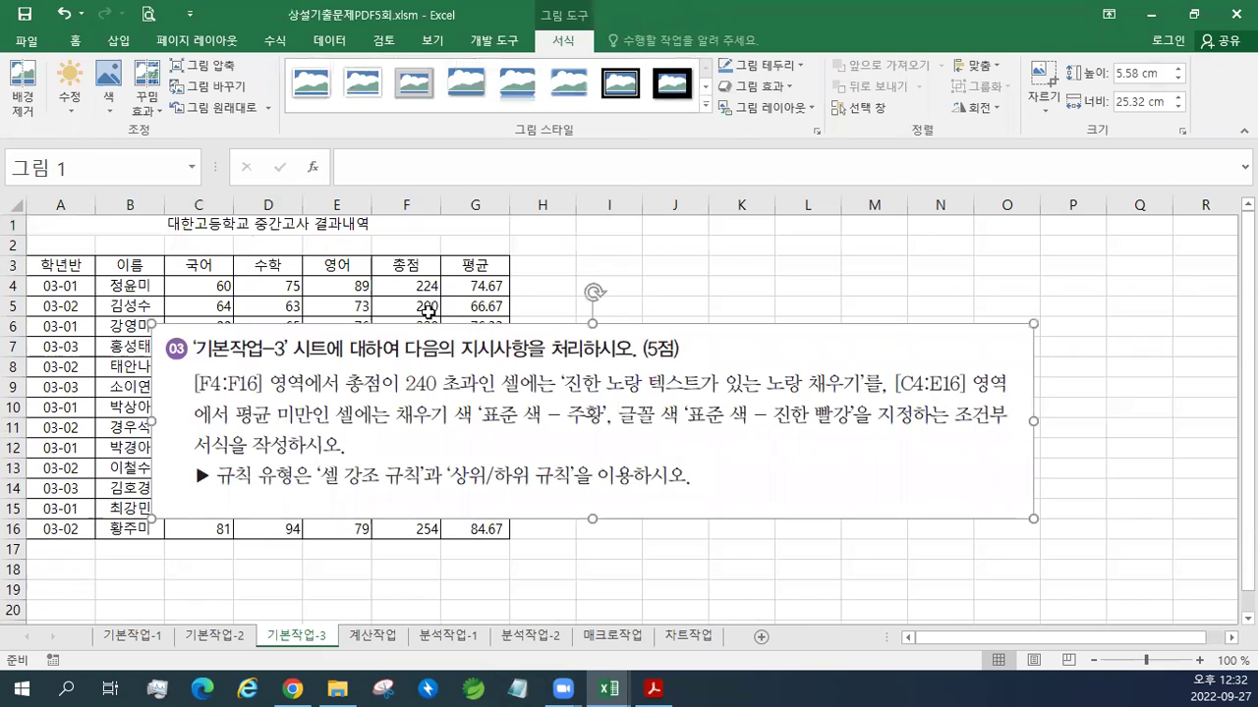
Step: Enlarge the question picture to about 29.4 cm wide and reposition it over the score table for reading
{"action": "left_click", "coordinate": [100, 226]}
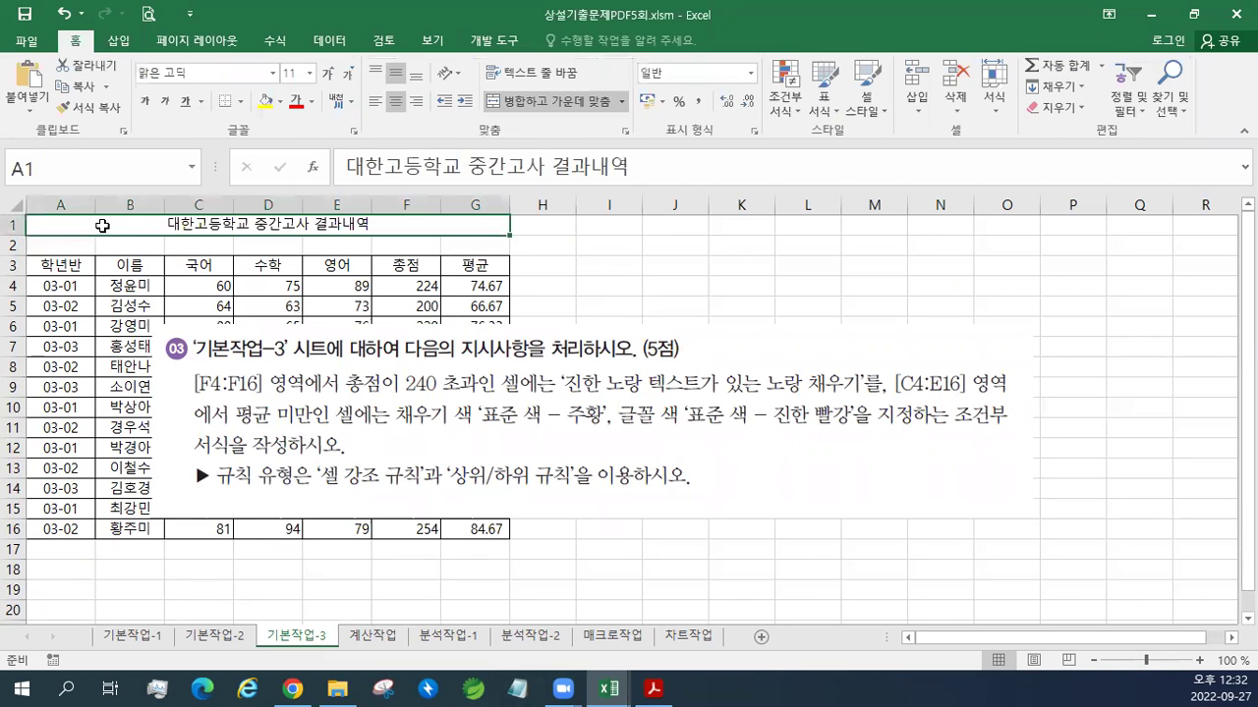
{"action": "left_click", "coordinate": [423, 413]}
{"action": "left_click_drag", "start_coordinate": [1036, 332], "coordinate": [1174, 245]}
{"action": "left_click_drag", "start_coordinate": [970, 393], "coordinate": [905, 432]}
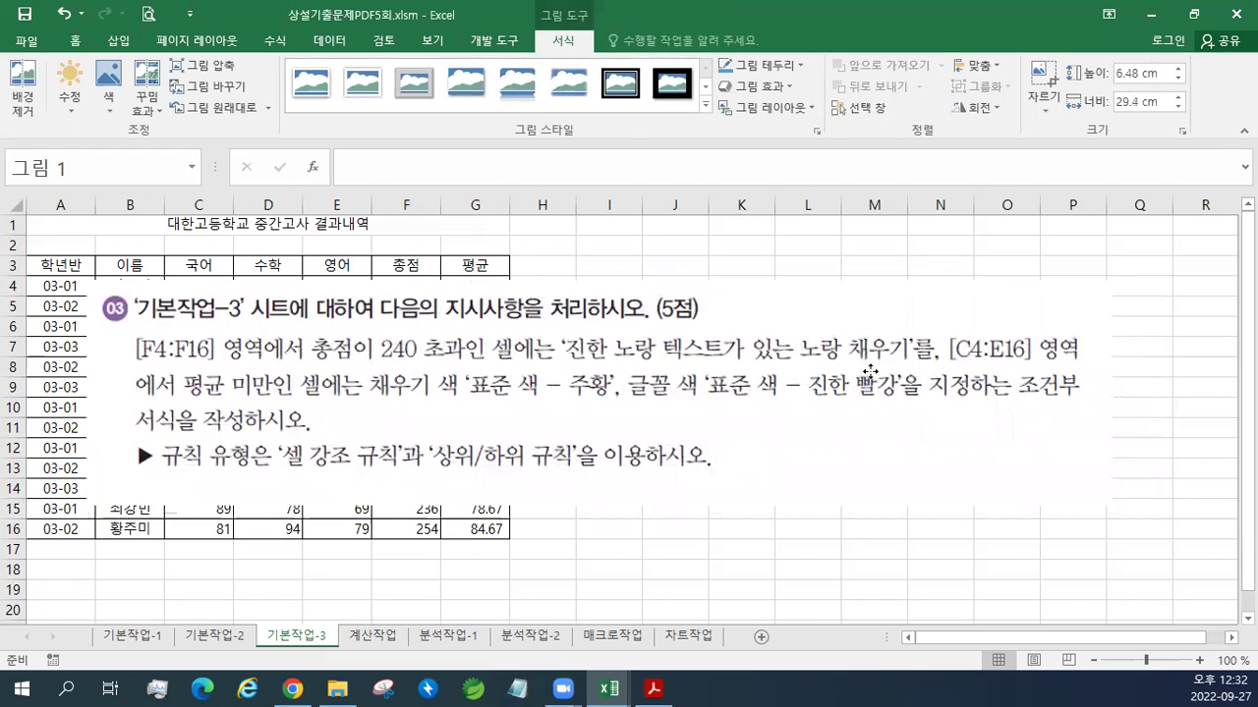
{"action": "left_click", "coordinate": [814, 584]}
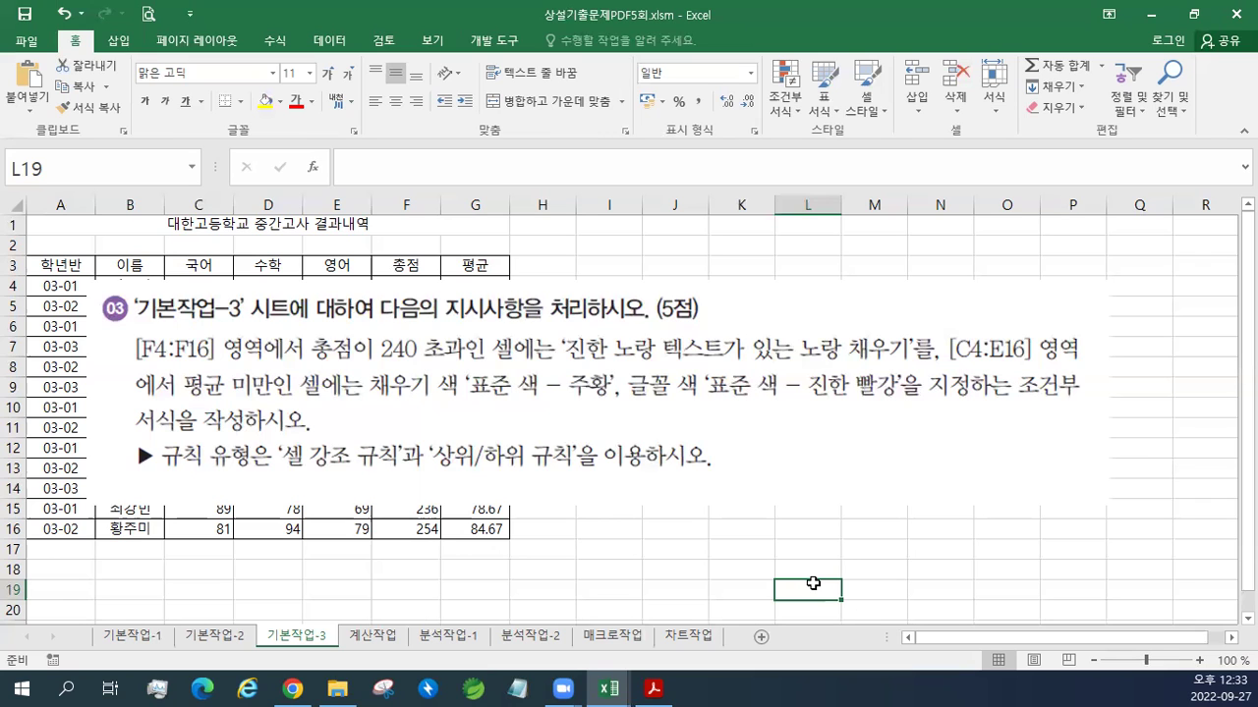
{"action": "scroll", "coordinate": [904, 325], "scroll_direction": "down", "scroll_amount": 1}
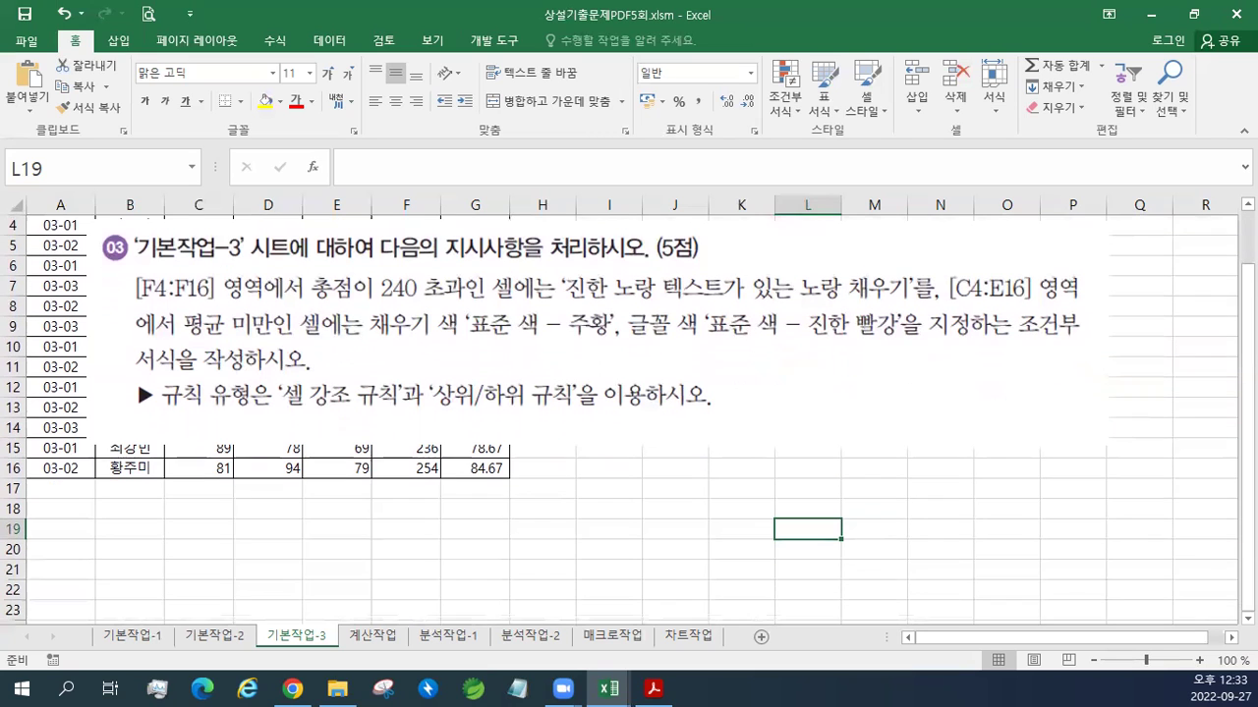
{"action": "scroll", "coordinate": [904, 324], "scroll_direction": "up", "scroll_amount": 1}
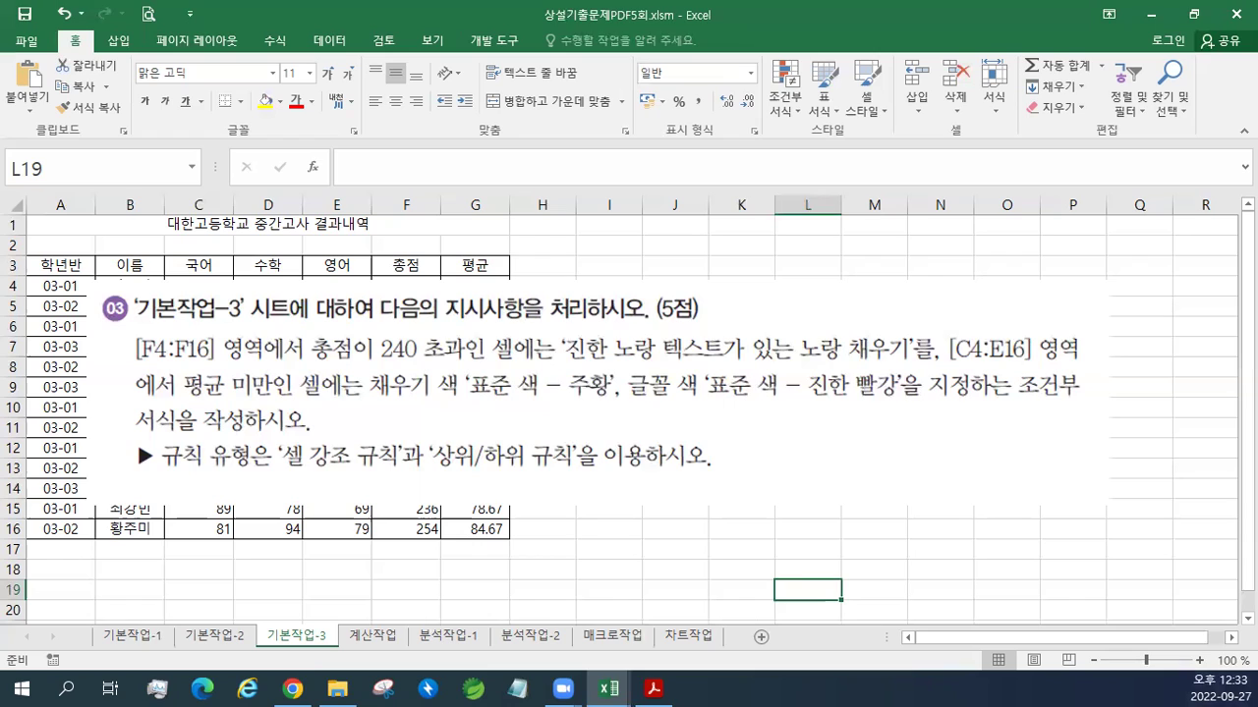
{"action": "left_click", "coordinate": [292, 688]}
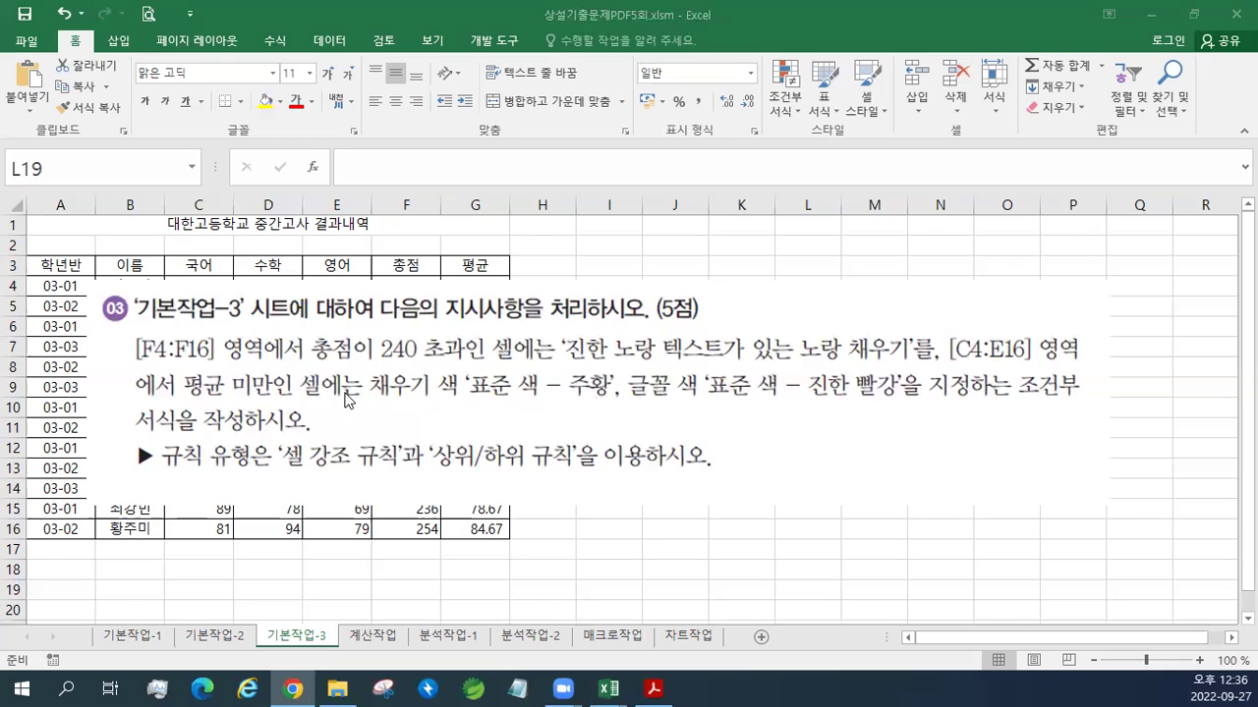
{"action": "key", "text": "alt+Tab"}
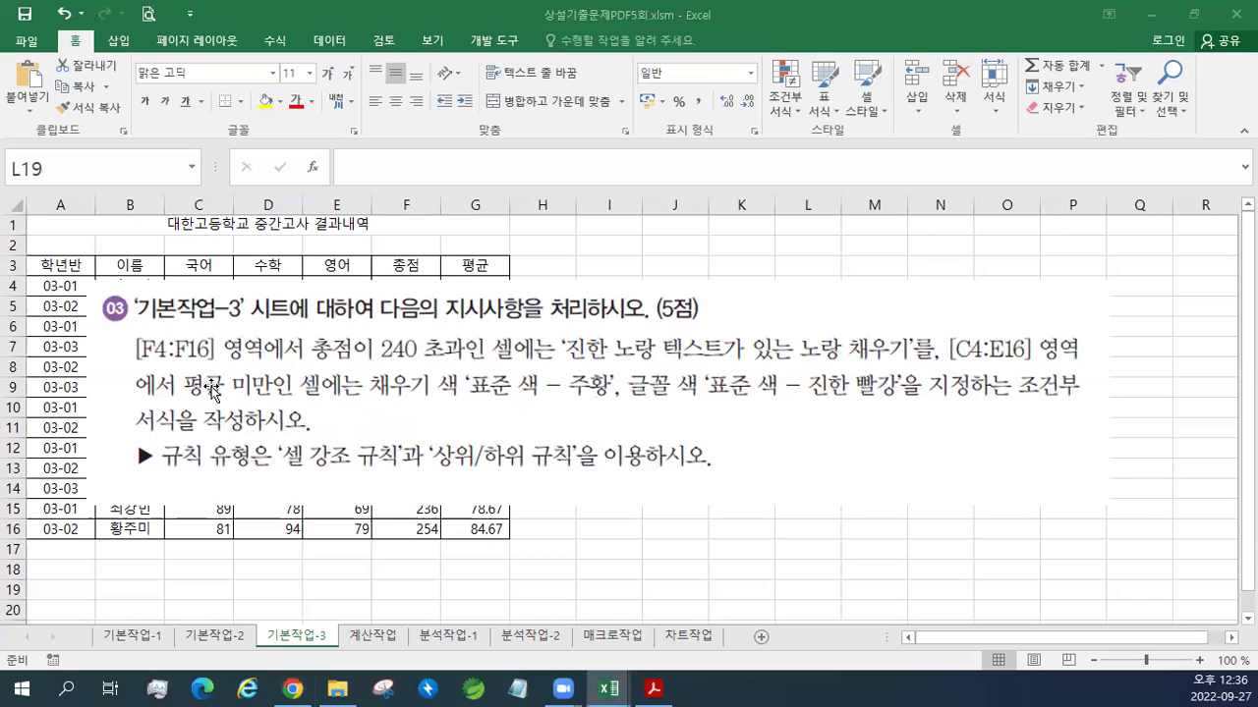
Step: Move the question picture off the score table and shrink it to fit in the empty columns beside the table
{"action": "left_click_drag", "start_coordinate": [309, 339], "coordinate": [454, 443]}
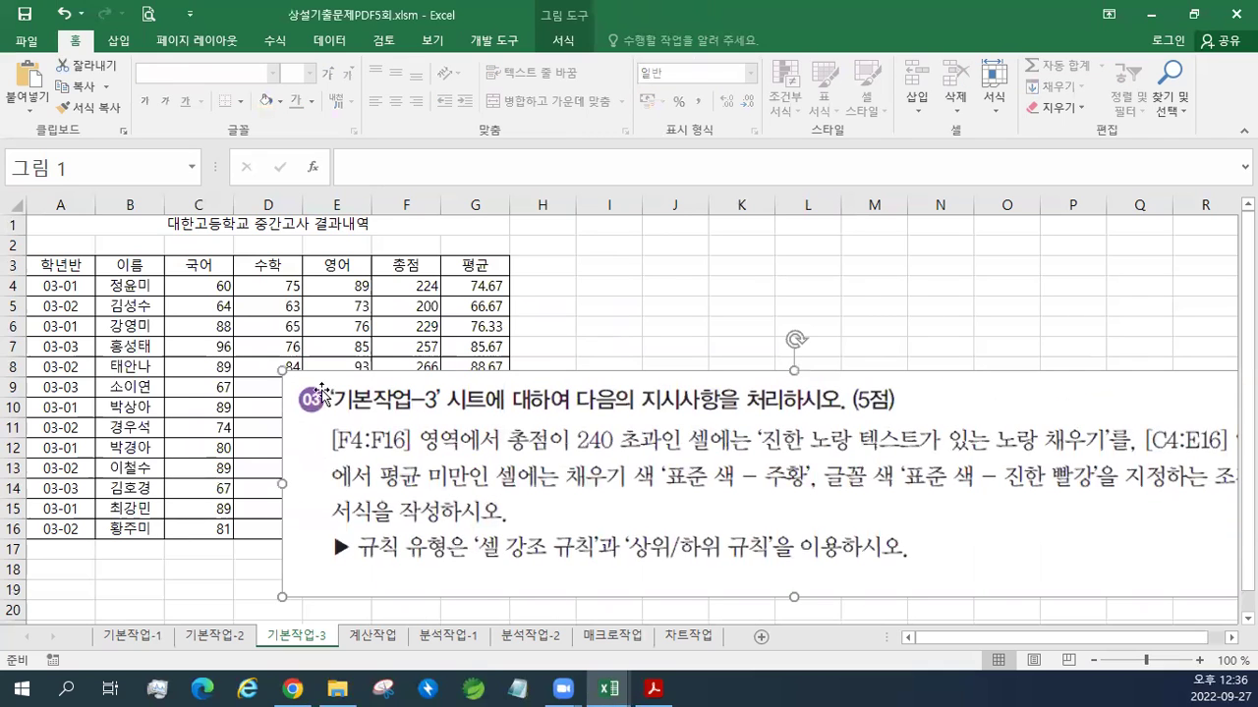
{"action": "left_click_drag", "start_coordinate": [282, 372], "coordinate": [545, 411]}
Step: Add a greater-than-240 highlight rule to the totals in F4:F16 using the format 진한 노랑 텍스트가 있는 노랑 채우기
{"action": "left_click", "coordinate": [411, 293]}
{"action": "left_click_drag", "start_coordinate": [410, 293], "coordinate": [413, 530]}
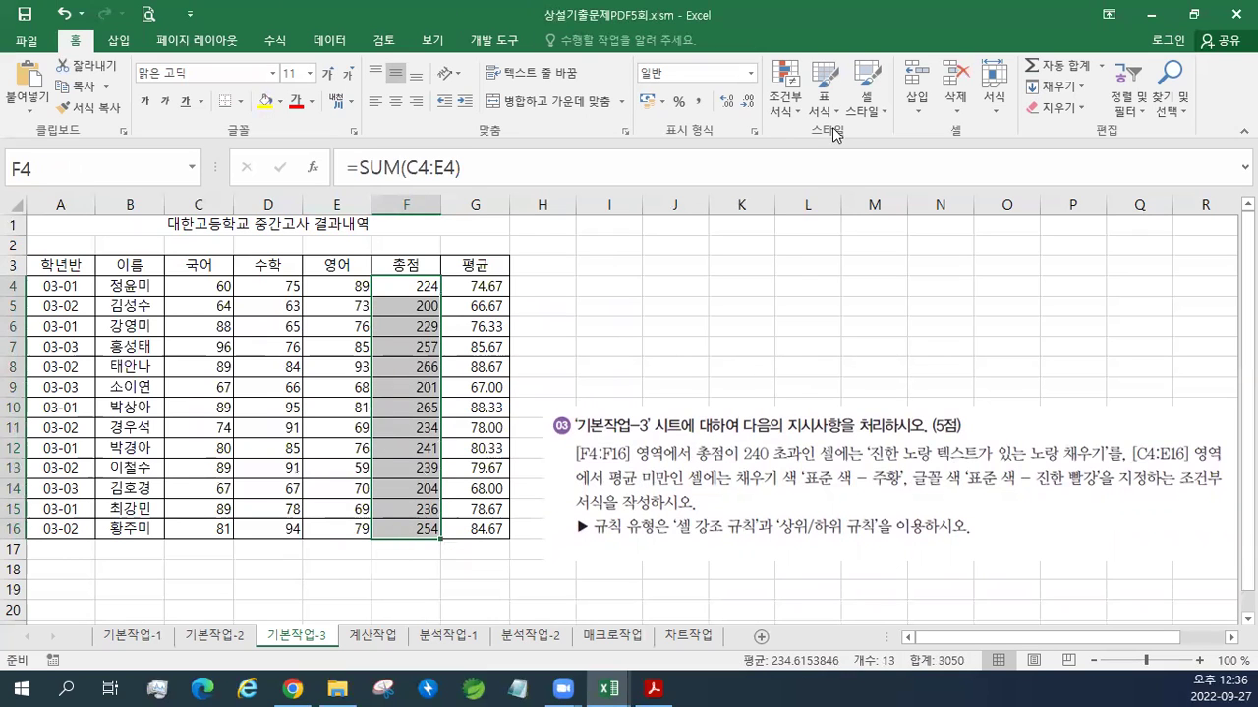
{"action": "left_click", "coordinate": [785, 98]}
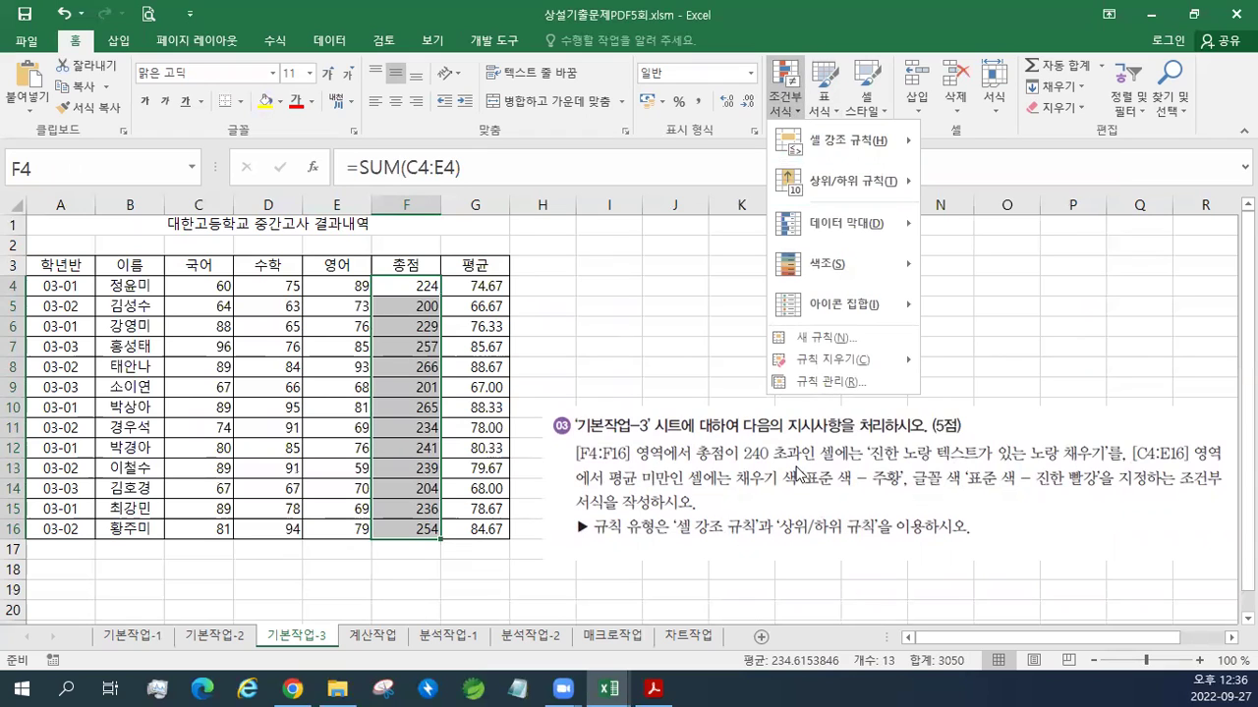
{"action": "mouse_move", "coordinate": [833, 154]}
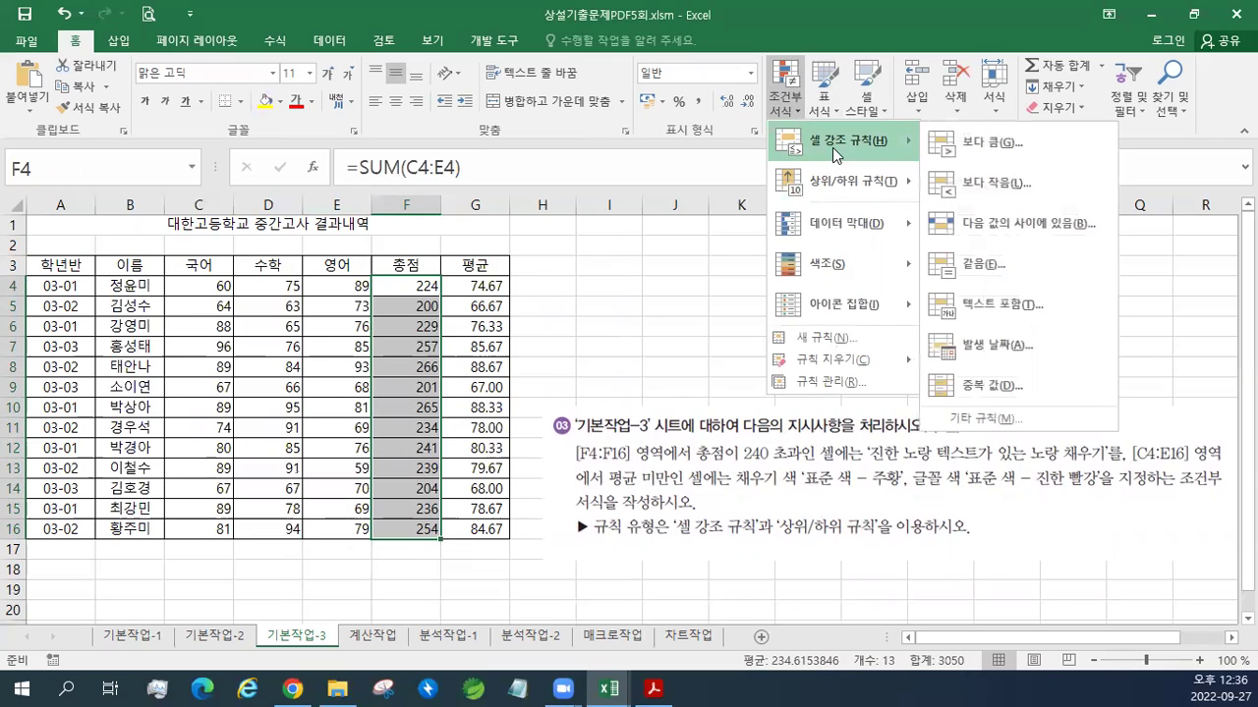
{"action": "left_click", "coordinate": [976, 146]}
{"action": "type", "text": "240"}
{"action": "left_click_drag", "start_coordinate": [667, 287], "coordinate": [839, 227]}
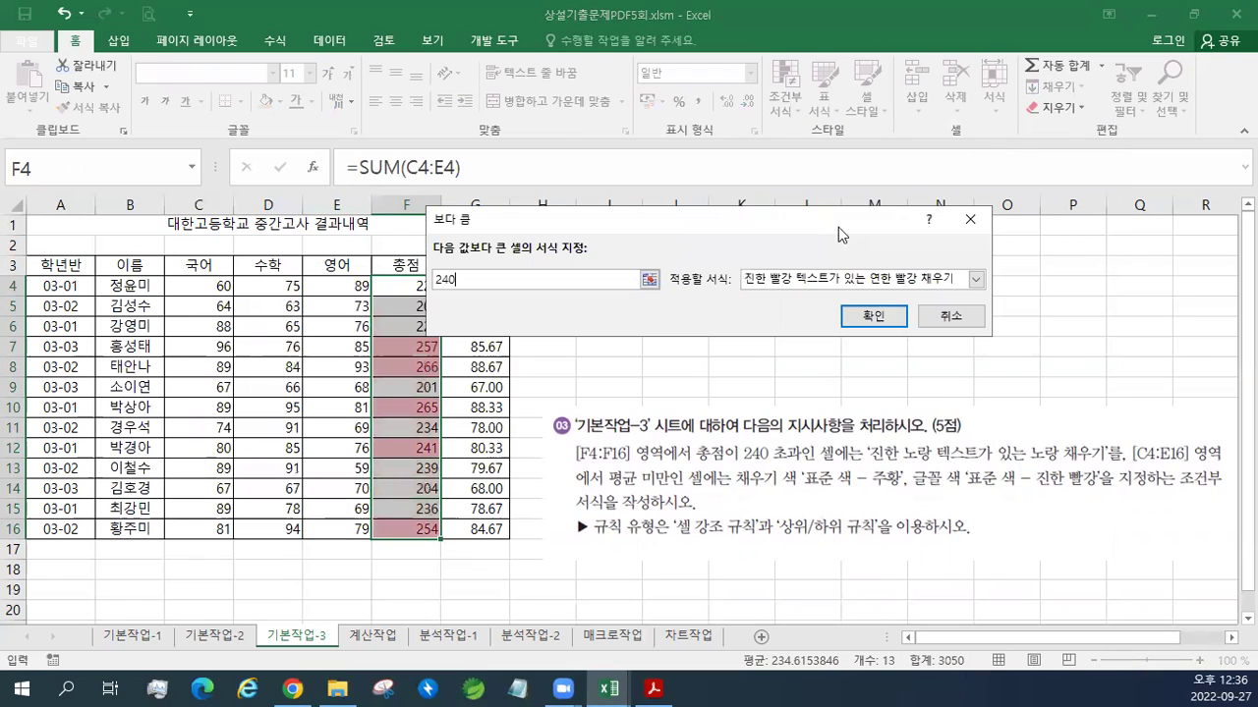
{"action": "left_click", "coordinate": [976, 281]}
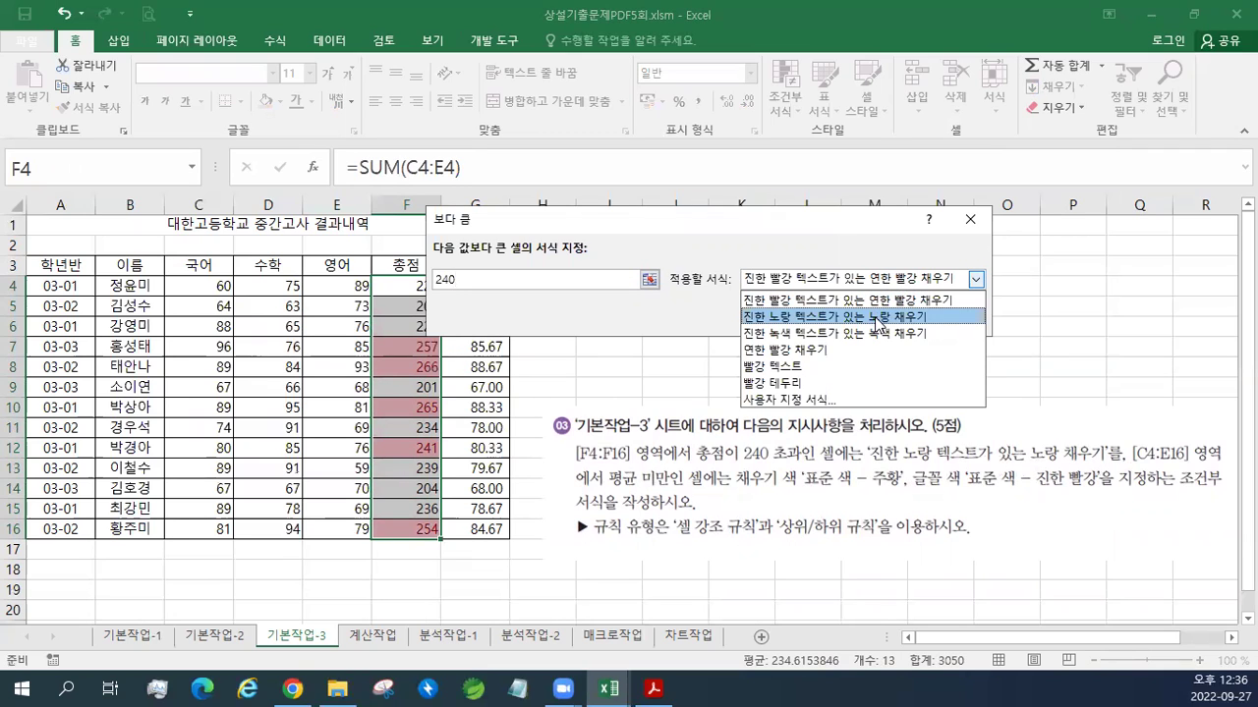
{"action": "left_click", "coordinate": [877, 317]}
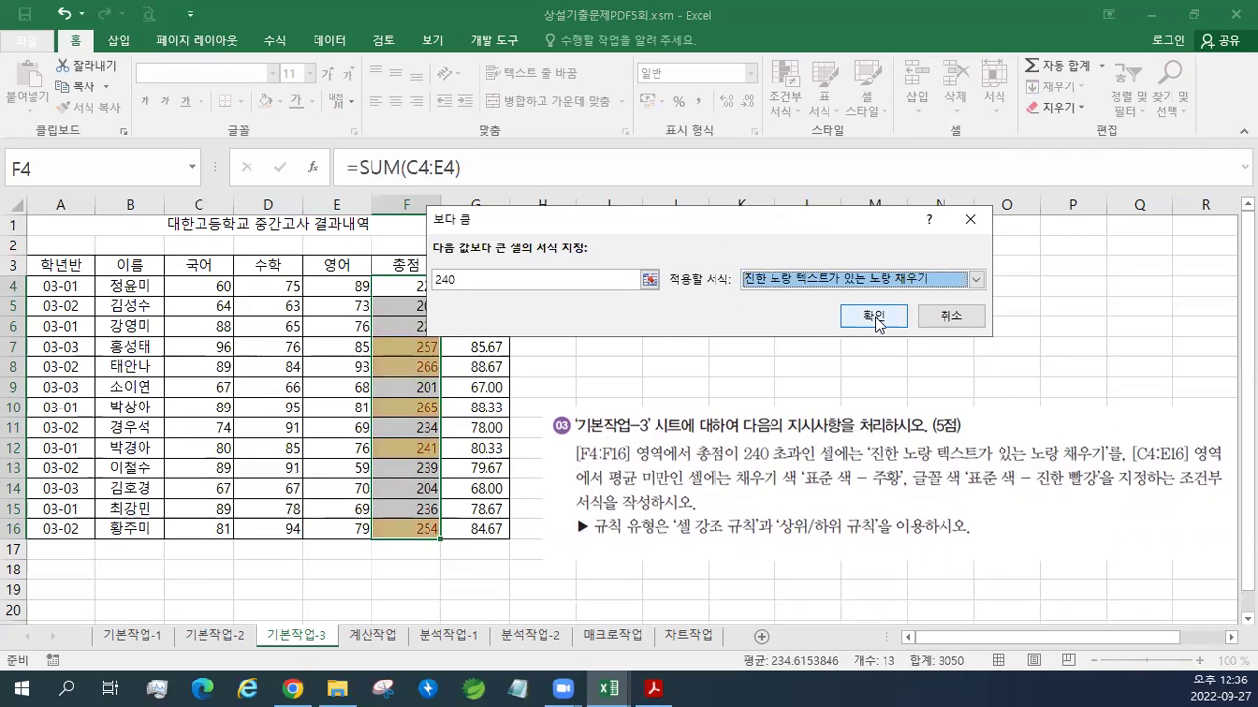
{"action": "left_click", "coordinate": [873, 317]}
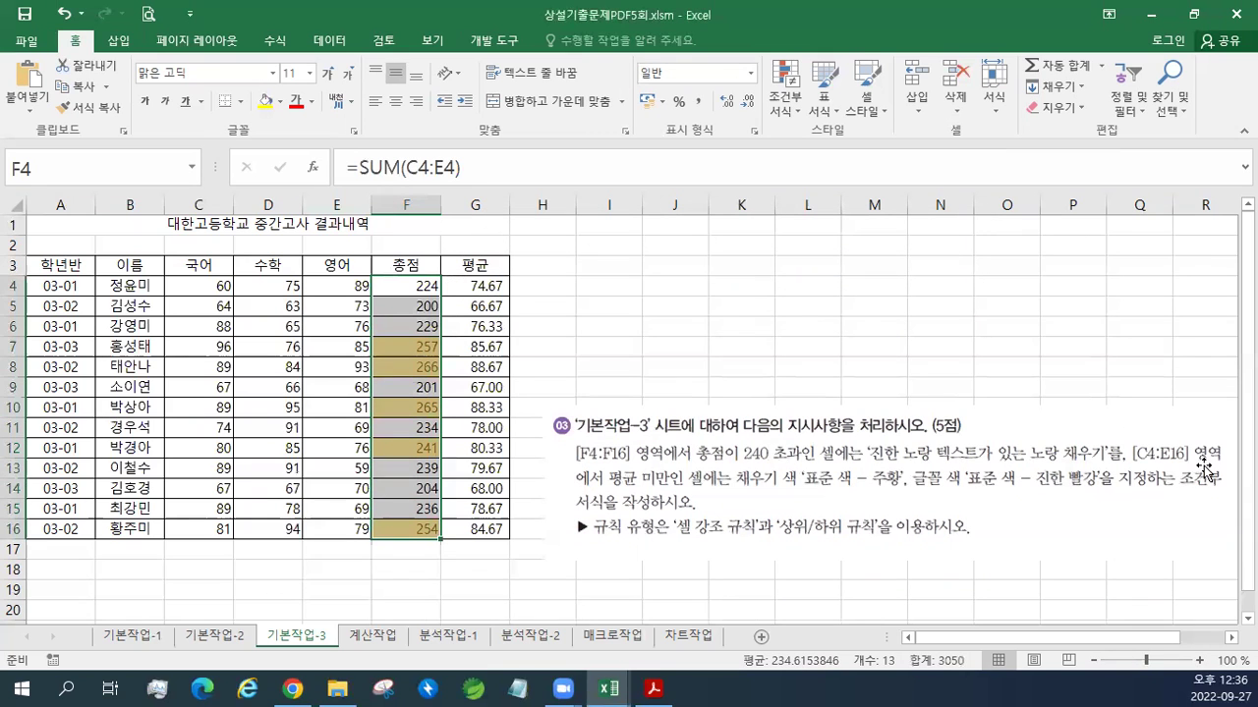
Step: Start a below-average (평균 미만) top/bottom rule for the scores in C4:E16, using a custom format (사용자 지정 서식)
{"action": "left_click_drag", "start_coordinate": [216, 285], "coordinate": [348, 521]}
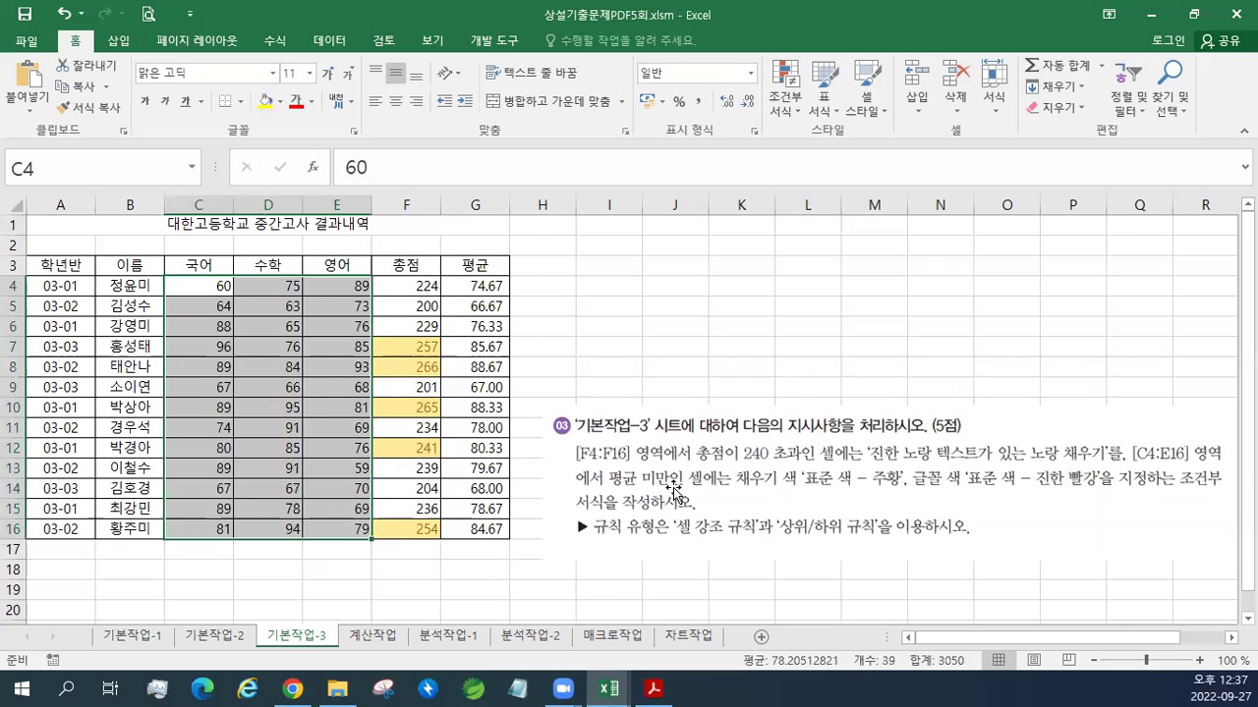
{"action": "left_click", "coordinate": [786, 112]}
{"action": "mouse_move", "coordinate": [792, 185]}
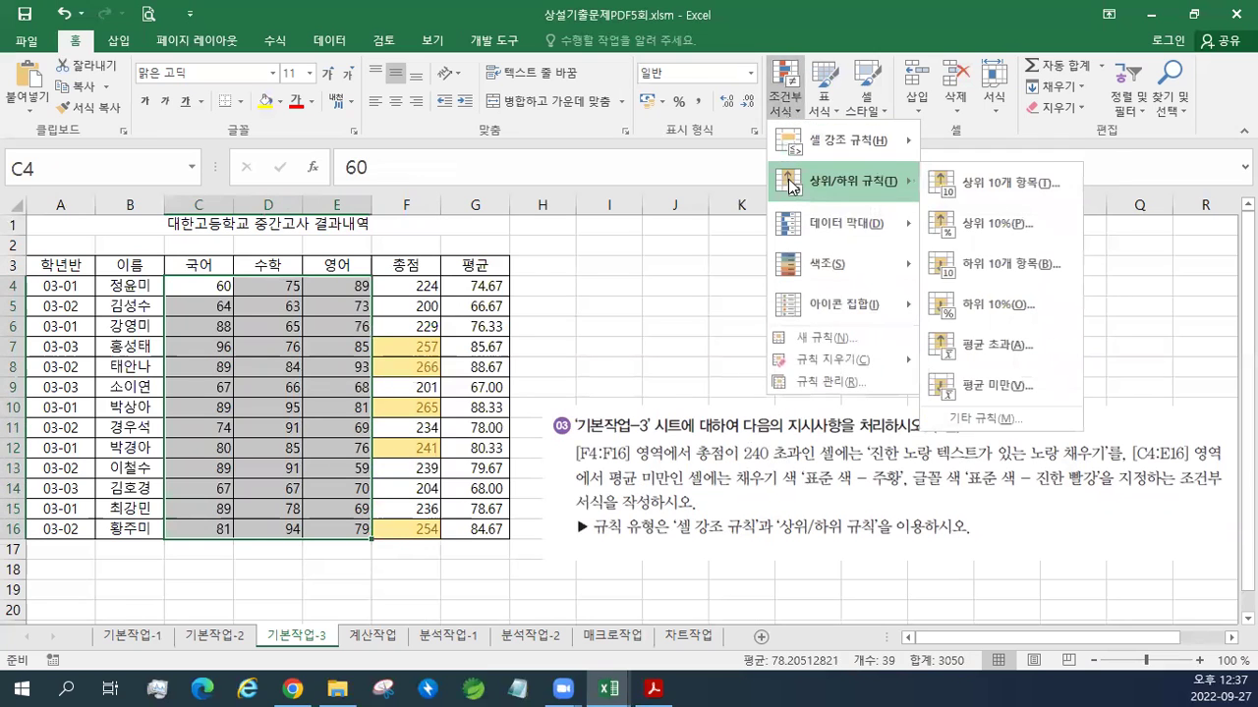
{"action": "left_click", "coordinate": [970, 387]}
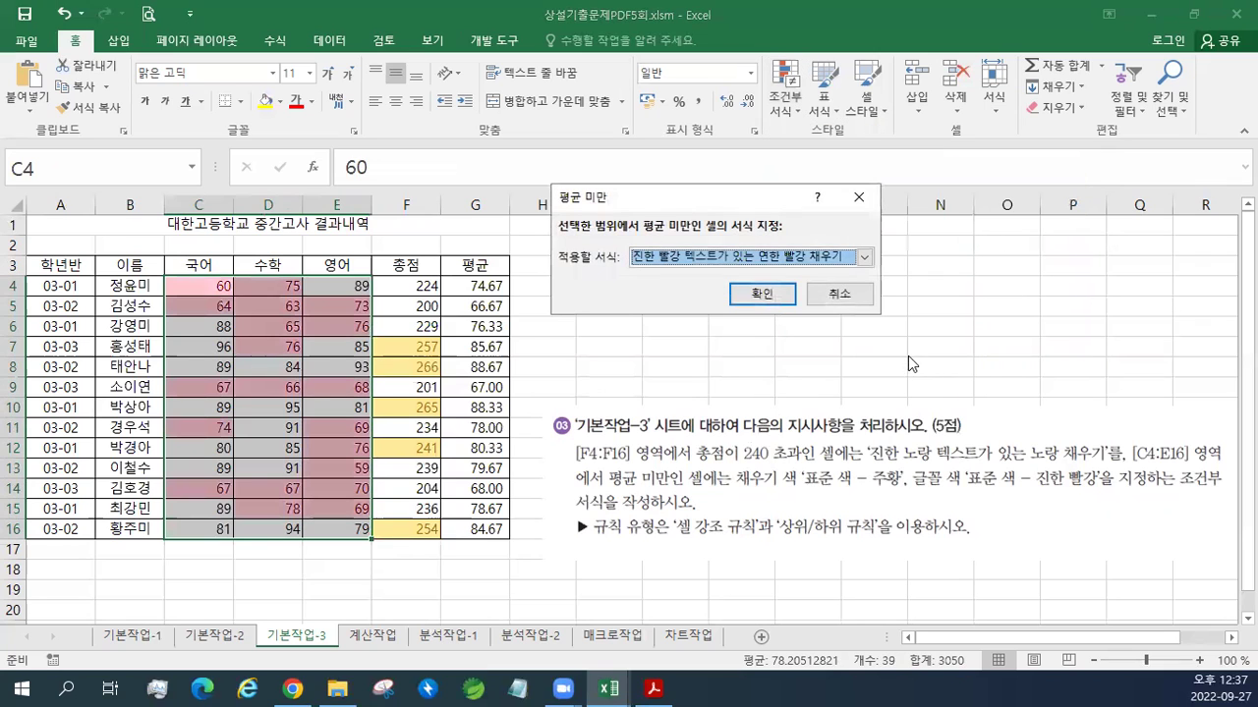
{"action": "left_click", "coordinate": [862, 257]}
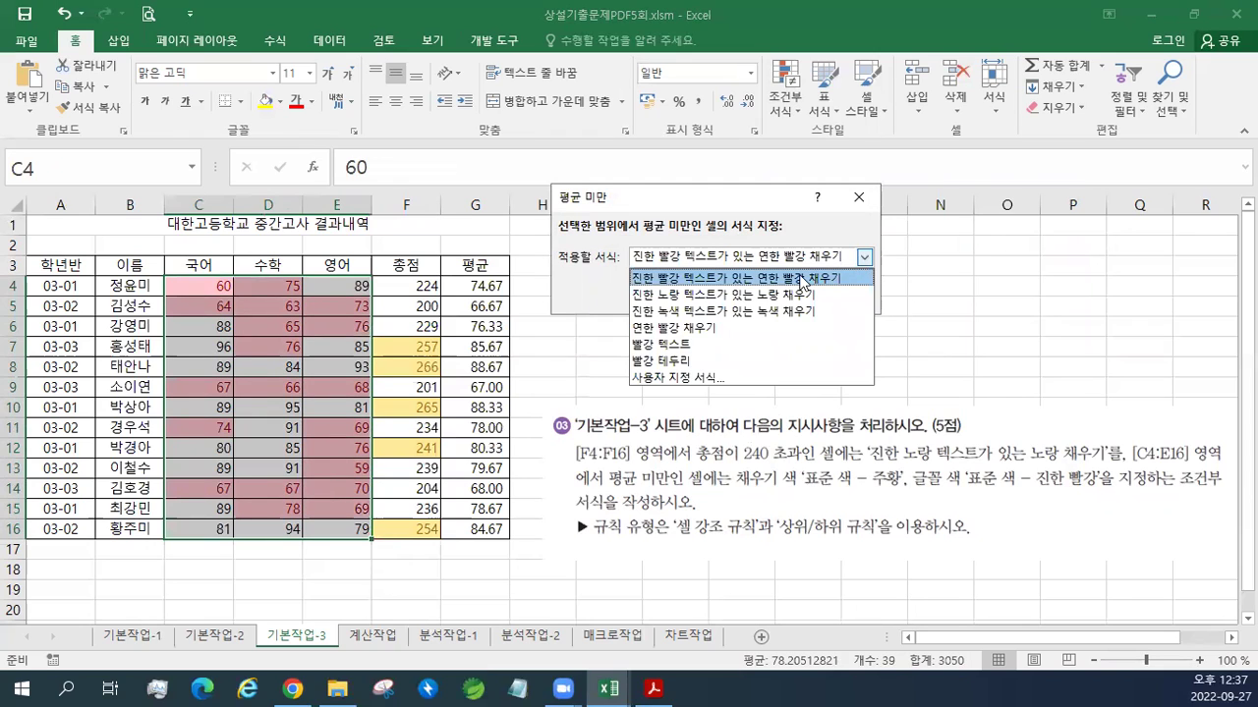
{"action": "left_click", "coordinate": [693, 378]}
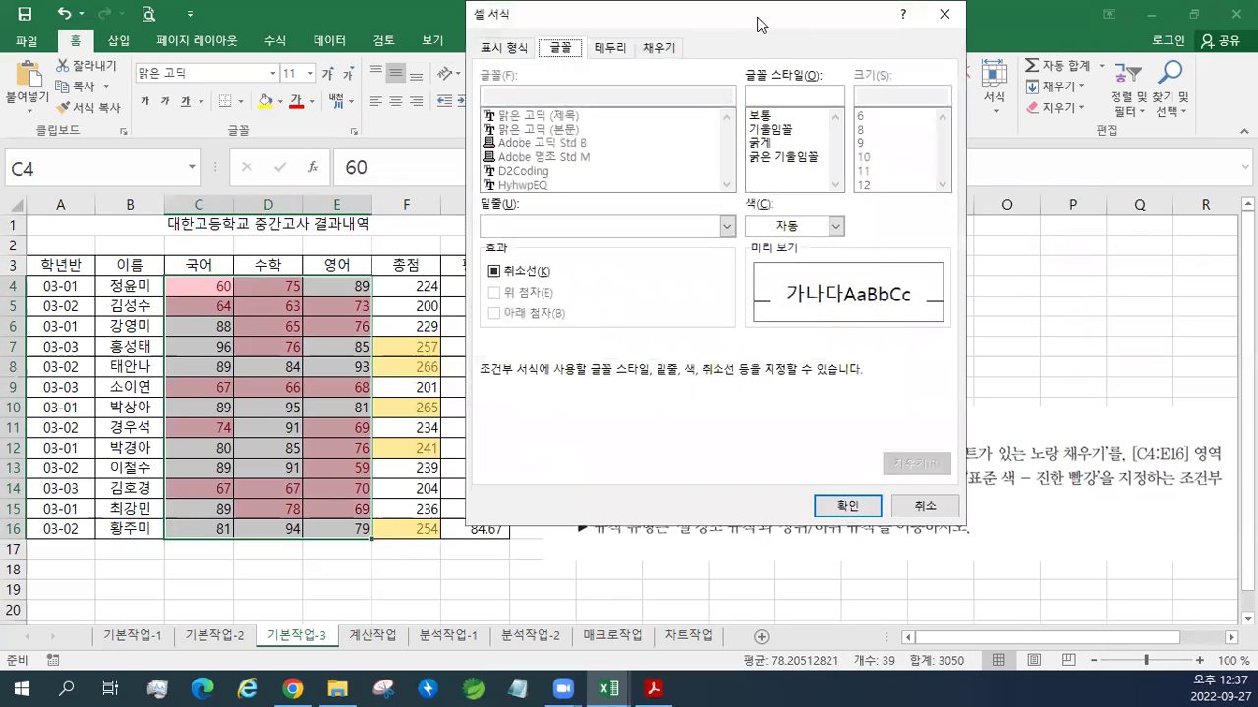
{"action": "left_click_drag", "start_coordinate": [756, 24], "coordinate": [419, 40]}
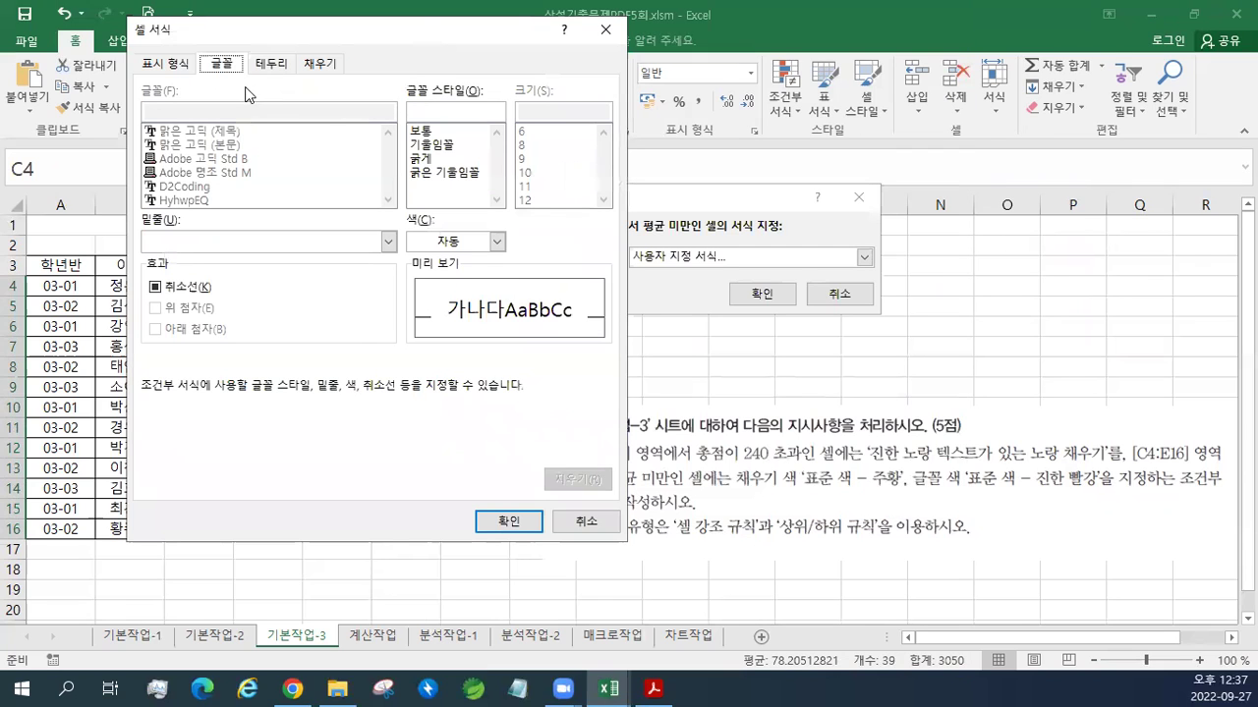
Step: Set the below-average rule's fill to the standard colour 주황
{"action": "left_click", "coordinate": [320, 63]}
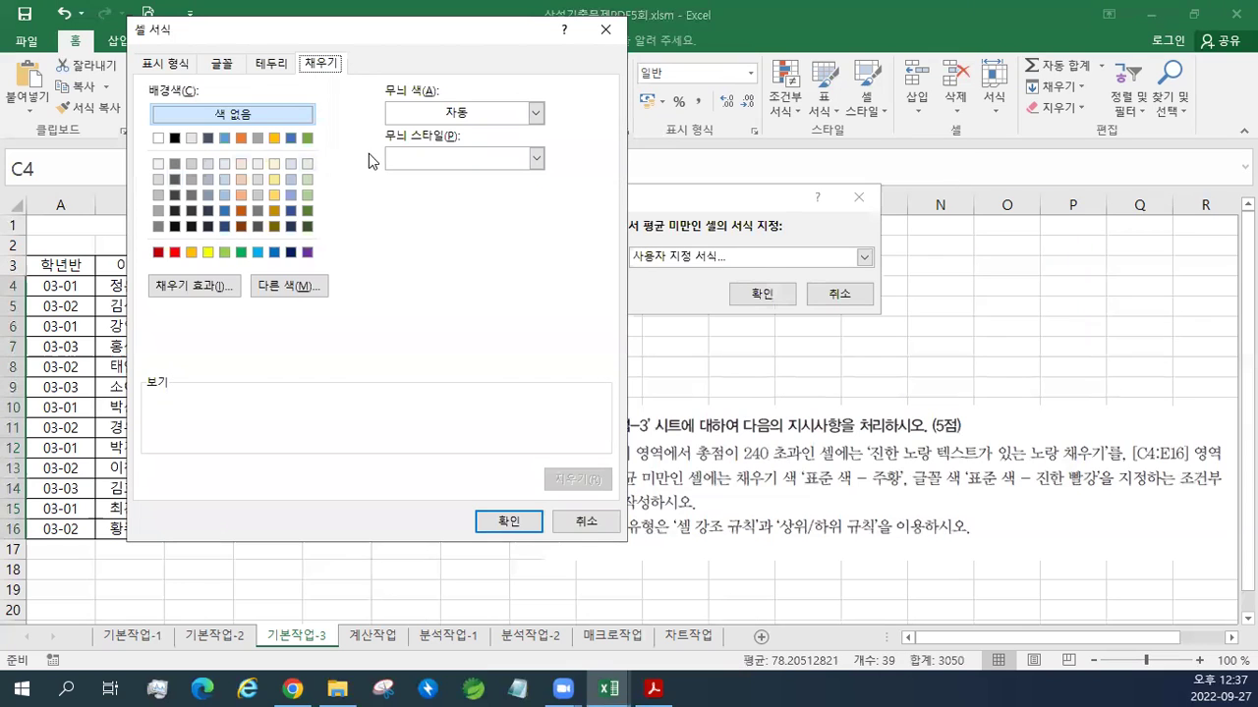
{"action": "left_click", "coordinate": [535, 113]}
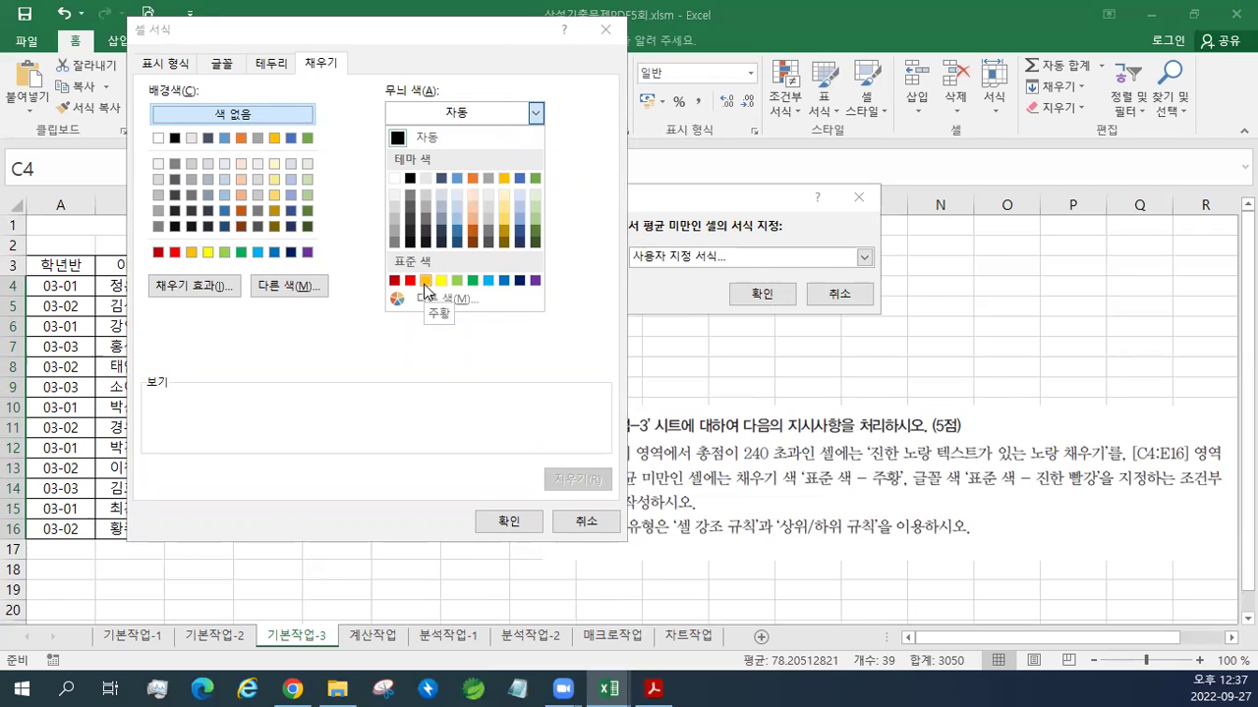
{"action": "left_click", "coordinate": [325, 238]}
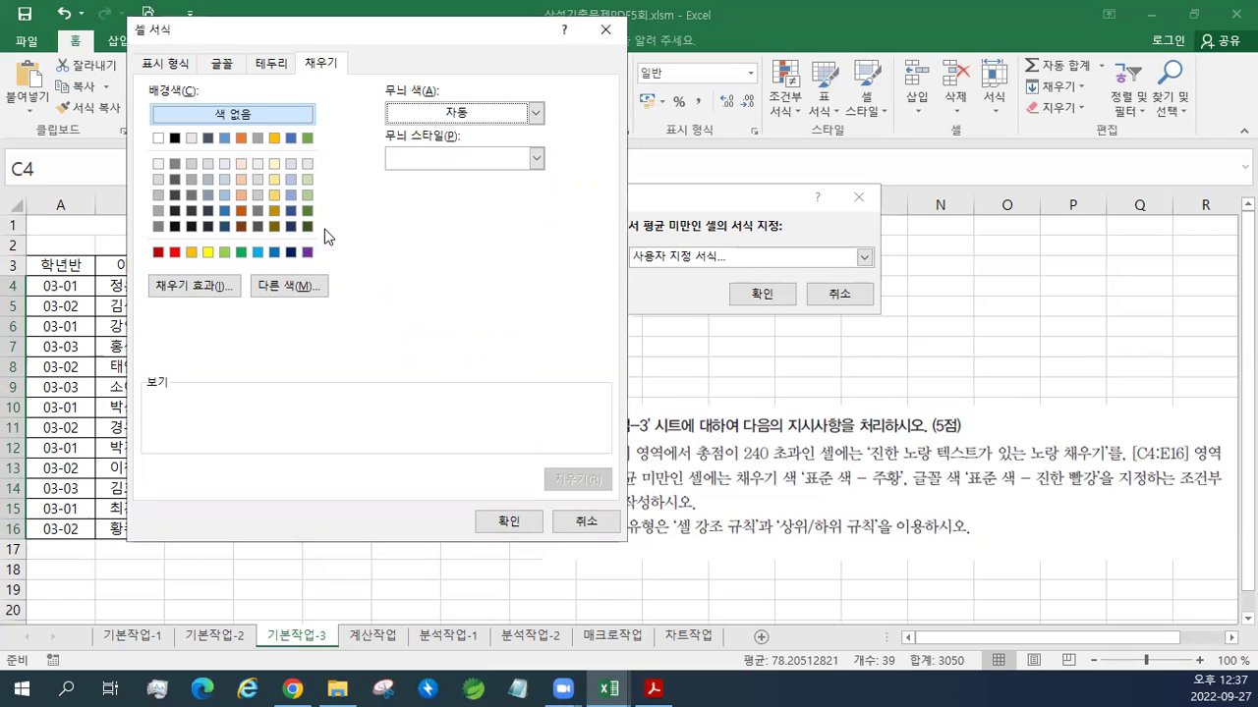
{"action": "left_click", "coordinate": [192, 253]}
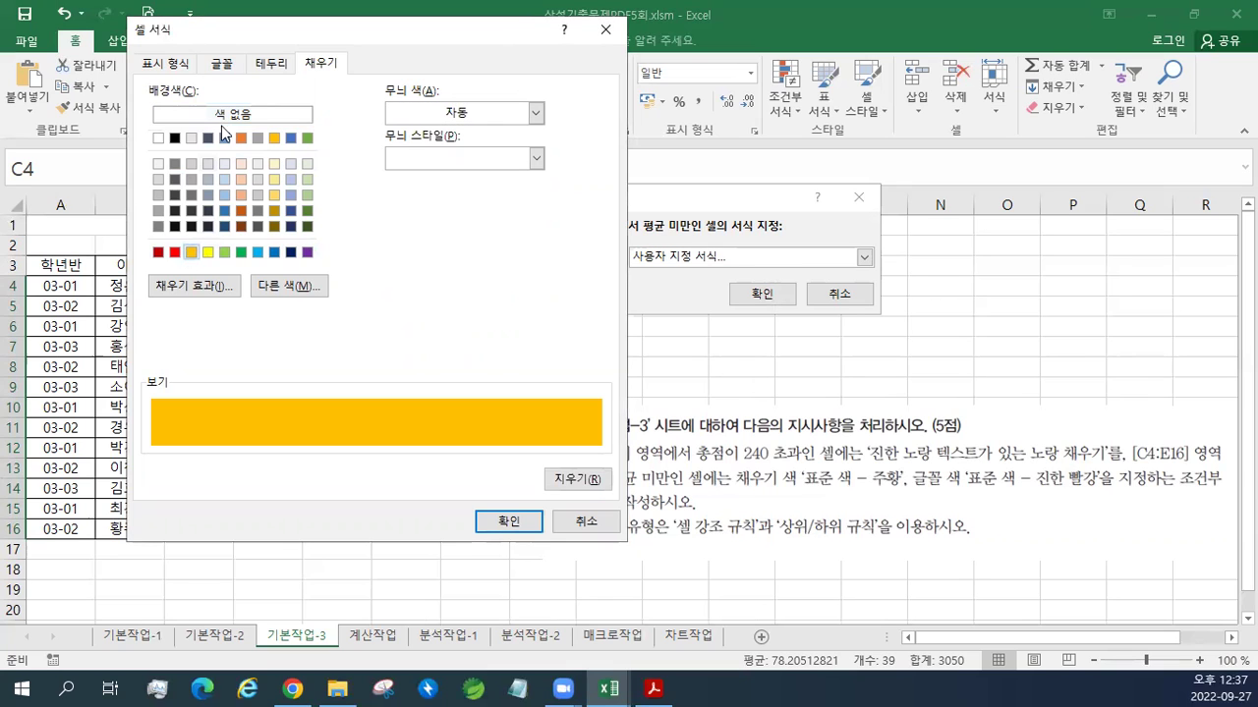
Step: Set the rule's font colour to the standard 진한 빨강, apply it to the scores, and save the workbook
{"action": "left_click", "coordinate": [222, 65]}
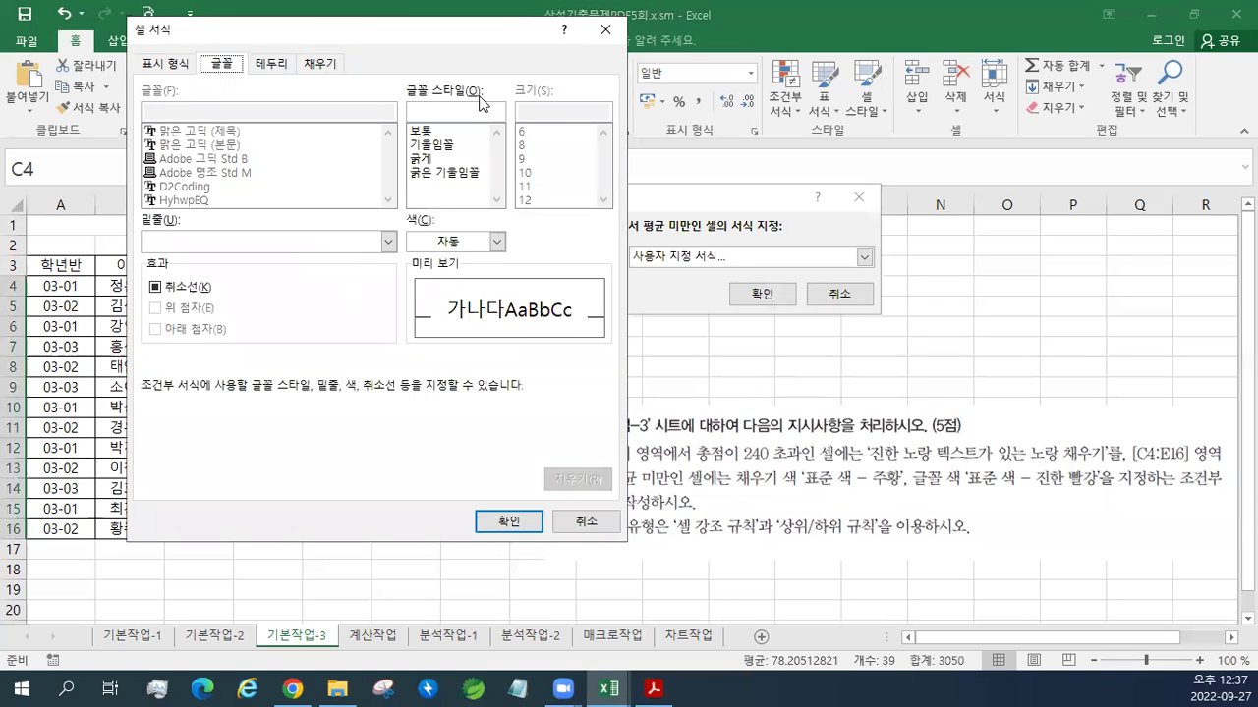
{"action": "left_click", "coordinate": [497, 241]}
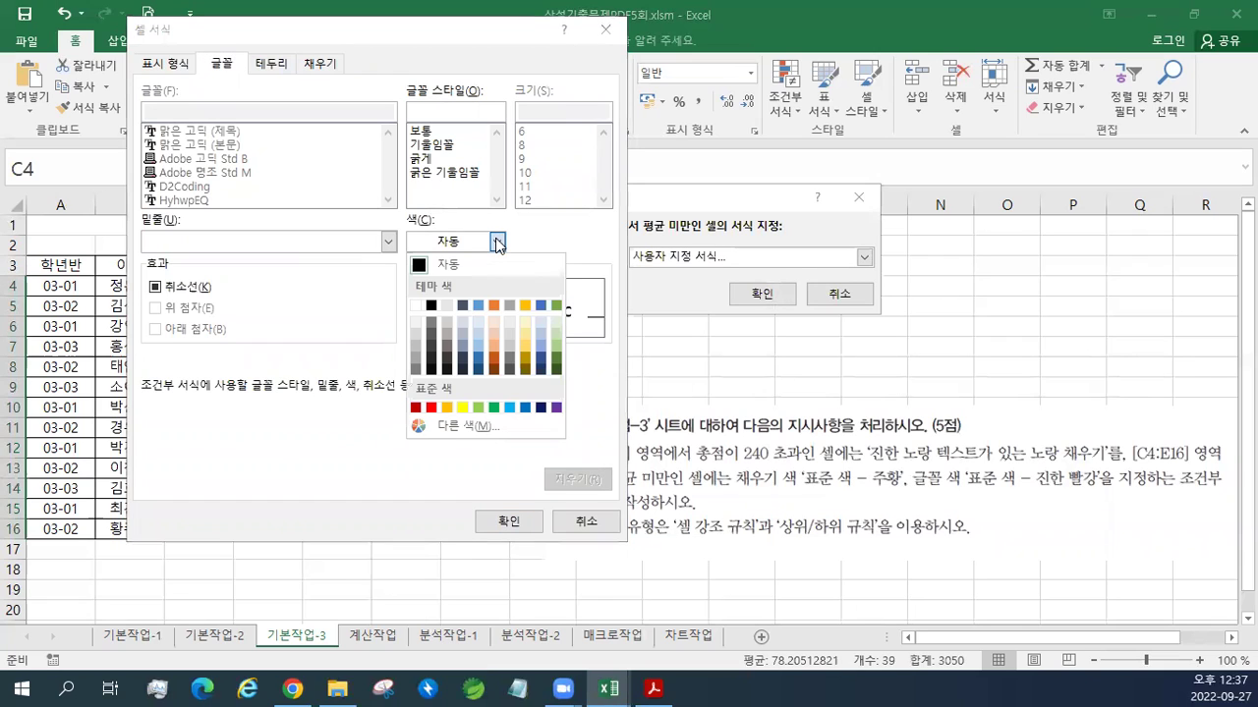
{"action": "left_click", "coordinate": [417, 409]}
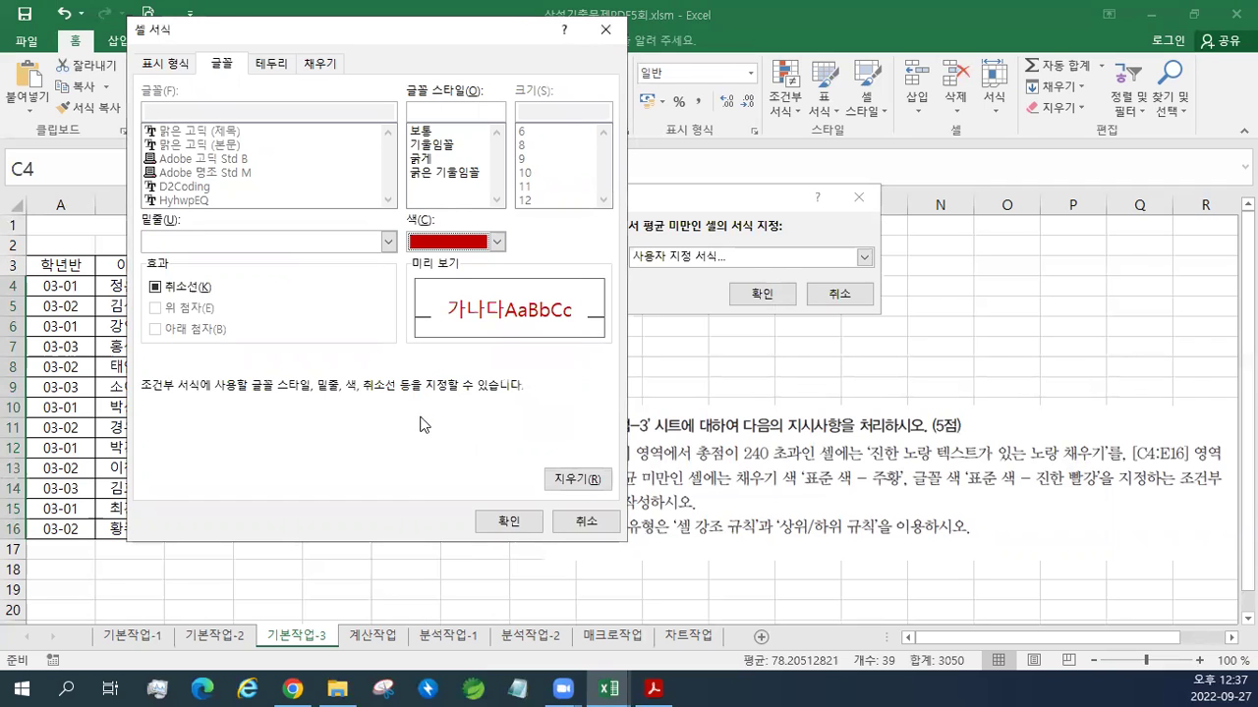
{"action": "left_click", "coordinate": [509, 521]}
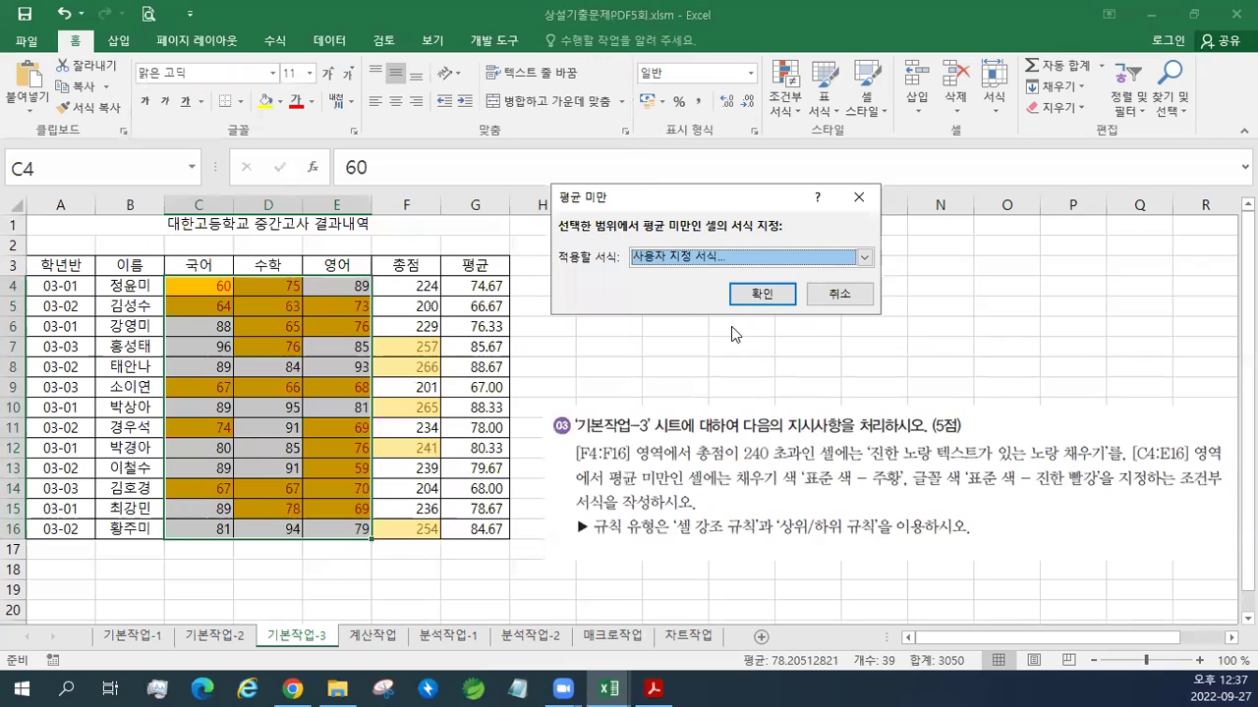
{"action": "left_click", "coordinate": [763, 294]}
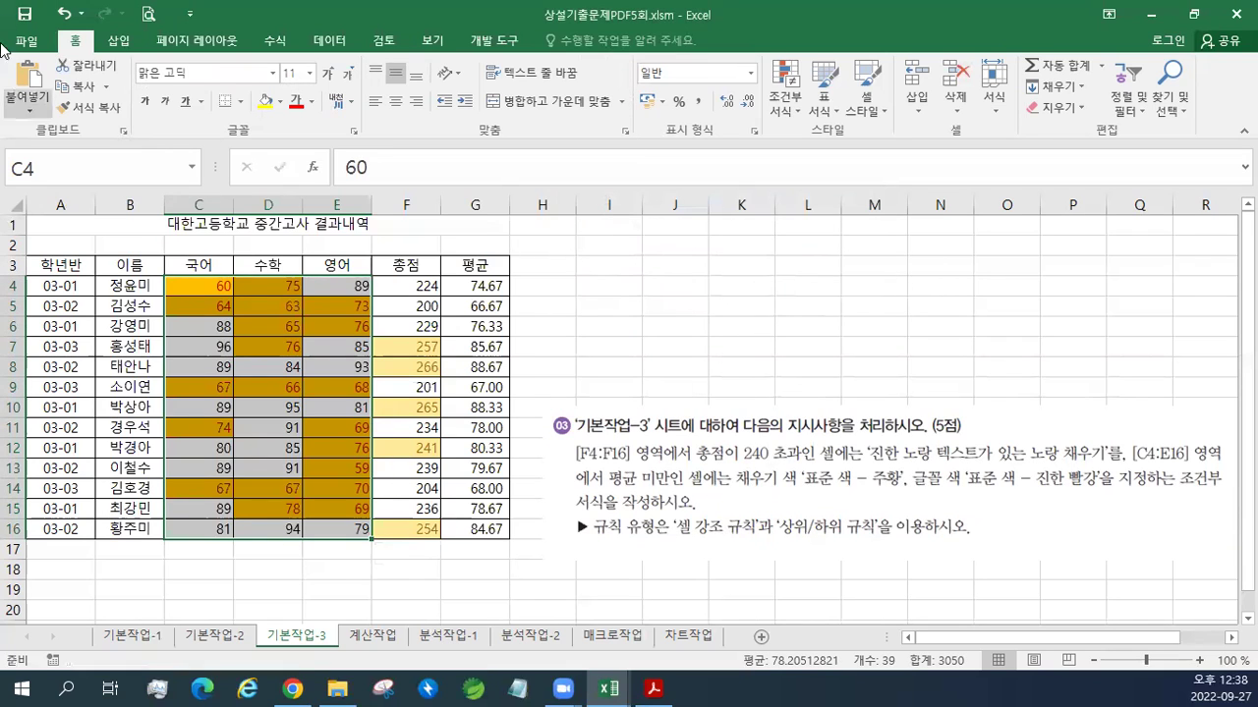
{"action": "left_click", "coordinate": [23, 18]}
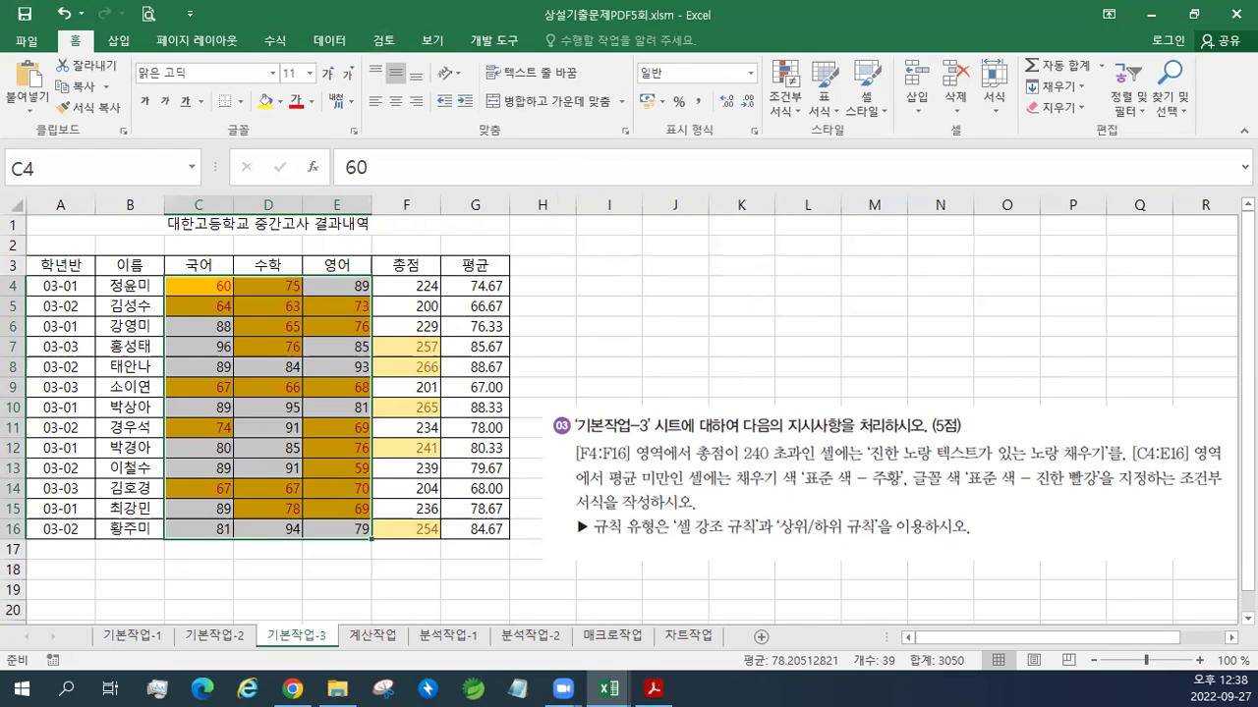
{"action": "scroll", "coordinate": [629, 417], "scroll_direction": "down", "scroll_amount": 4}
{"action": "scroll", "coordinate": [629, 417], "scroll_direction": "up", "scroll_amount": 4}
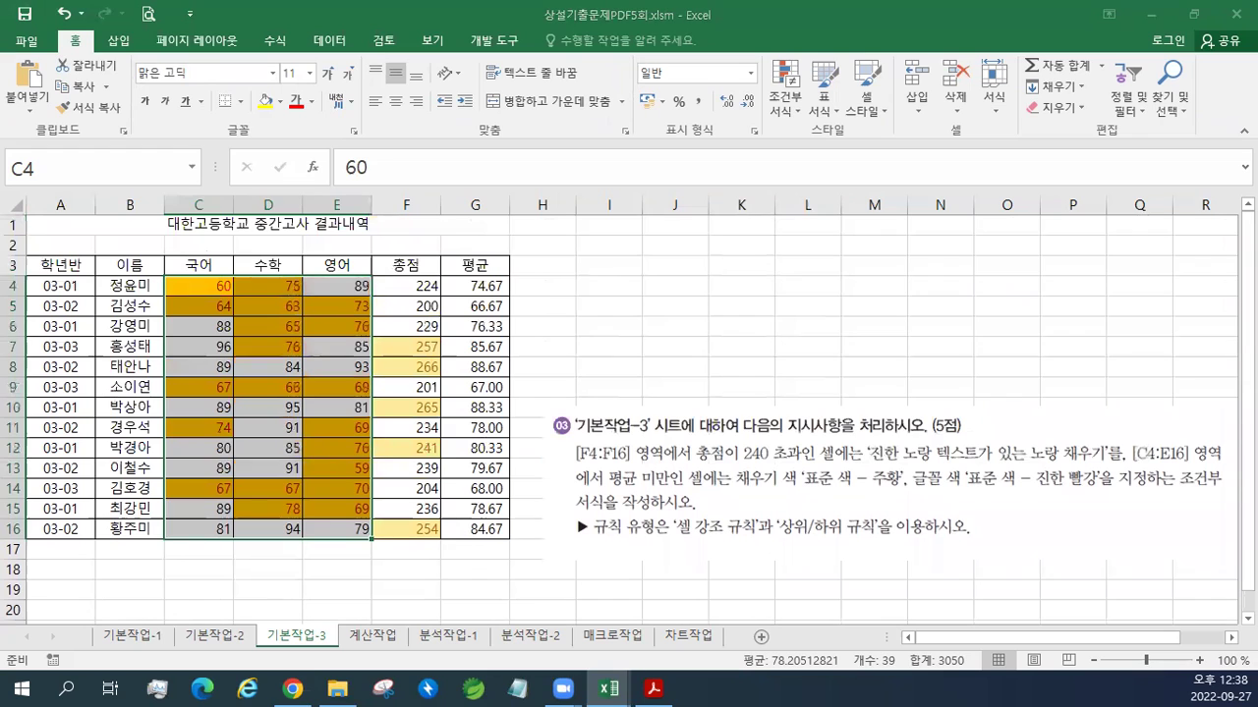
{"action": "key", "text": "alt+Tab"}
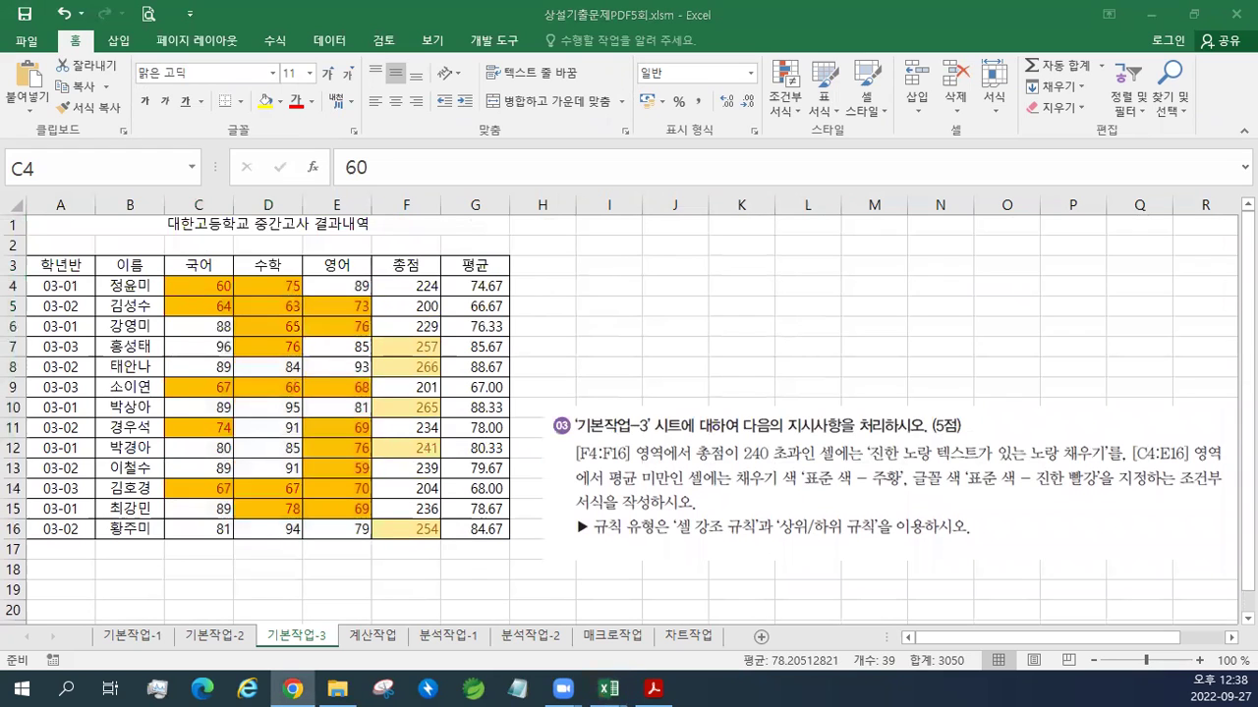
{"action": "key", "text": "alt+Tab"}
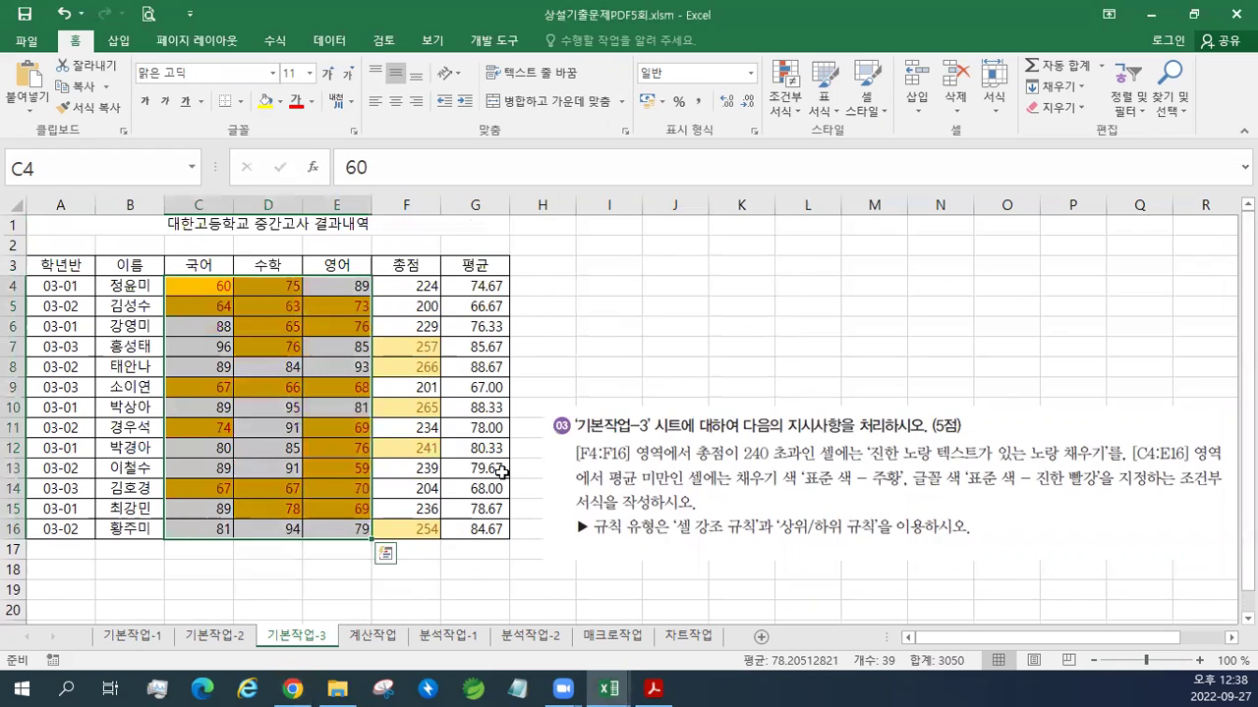
Step: Shift the question picture slightly toward the score table and copy the 기본작업-3 sheet into 기본작업-3.xlsx before the 조건부1 sheet
{"action": "left_click_drag", "start_coordinate": [720, 530], "coordinate": [693, 528]}
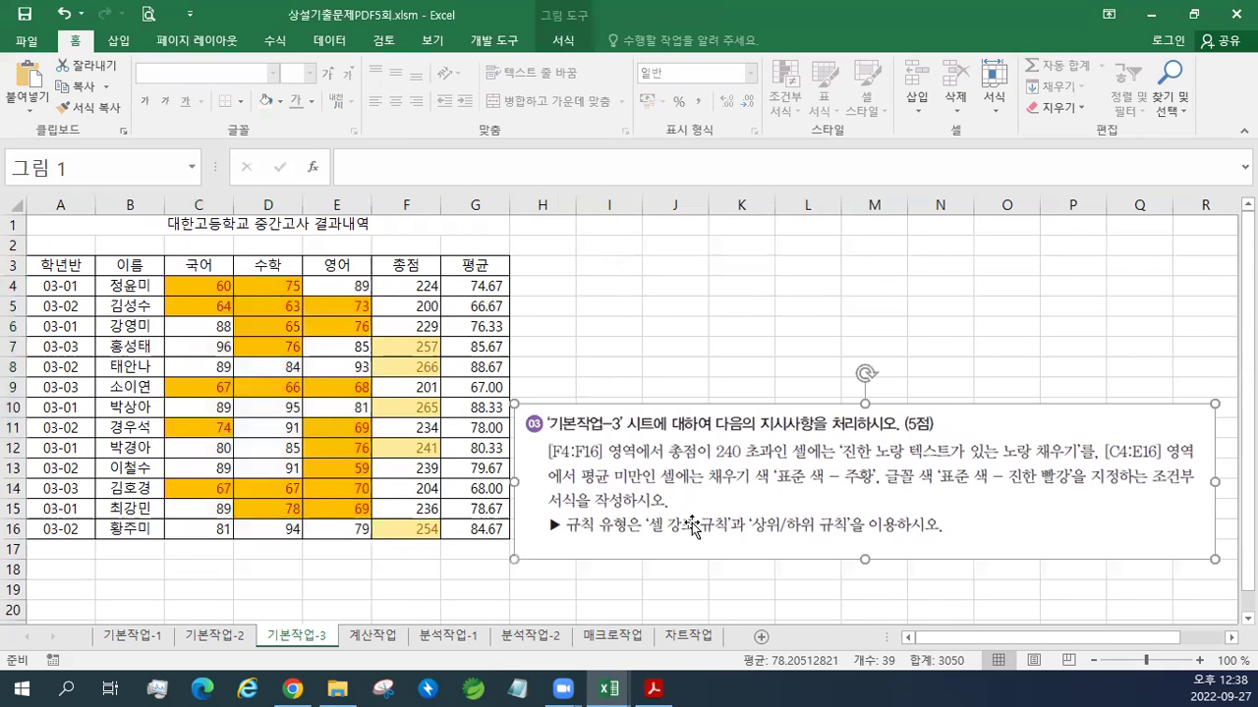
{"action": "right_click", "coordinate": [324, 637]}
{"action": "left_click", "coordinate": [366, 489]}
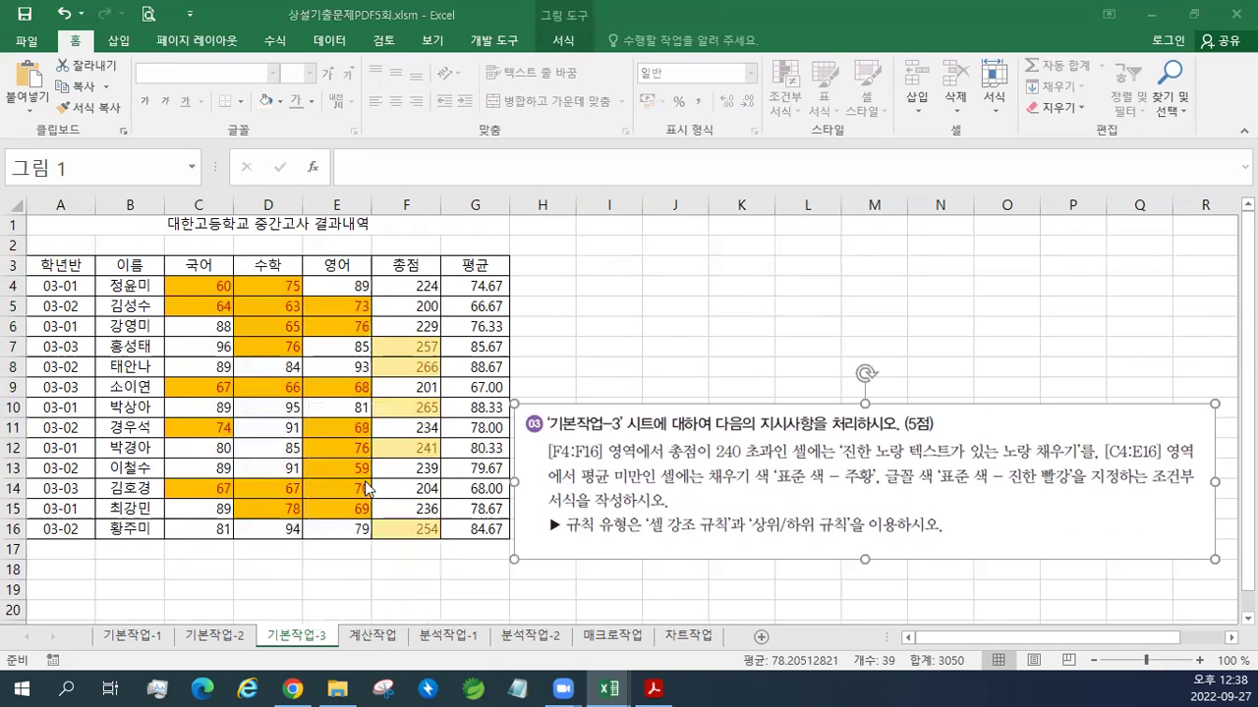
{"action": "left_click", "coordinate": [291, 563]}
{"action": "left_click", "coordinate": [324, 405]}
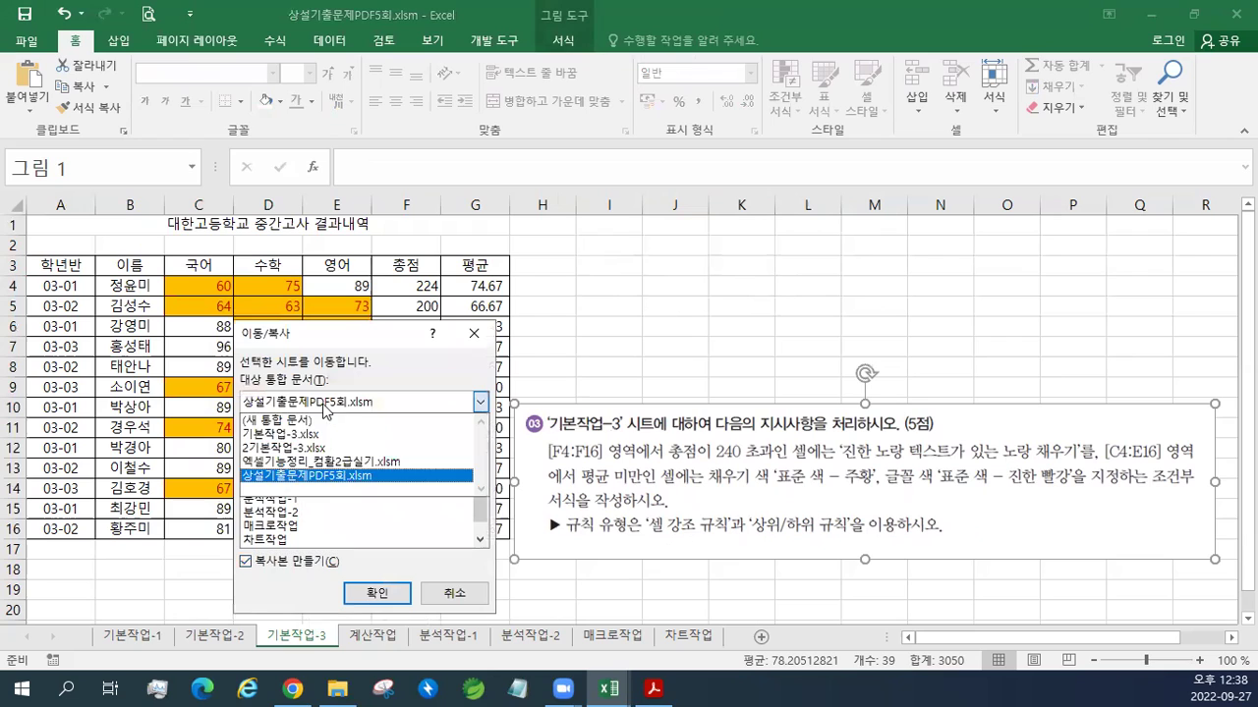
{"action": "left_click", "coordinate": [320, 435]}
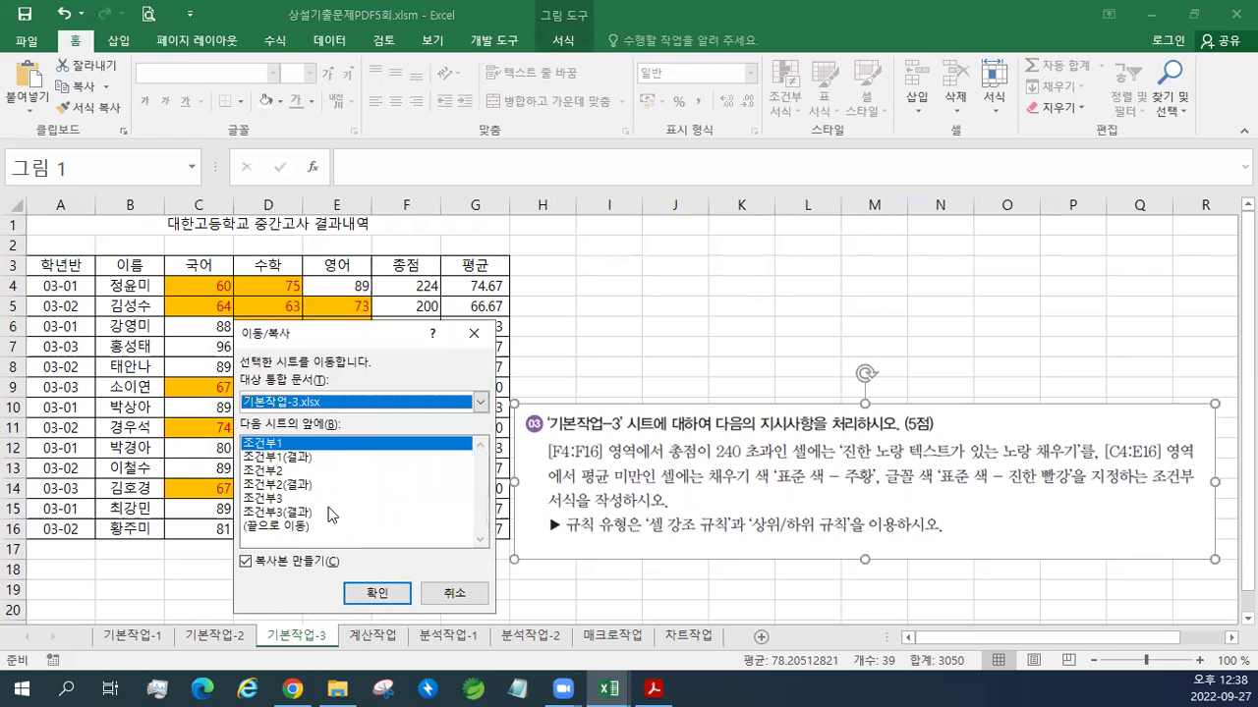
{"action": "left_click", "coordinate": [295, 528]}
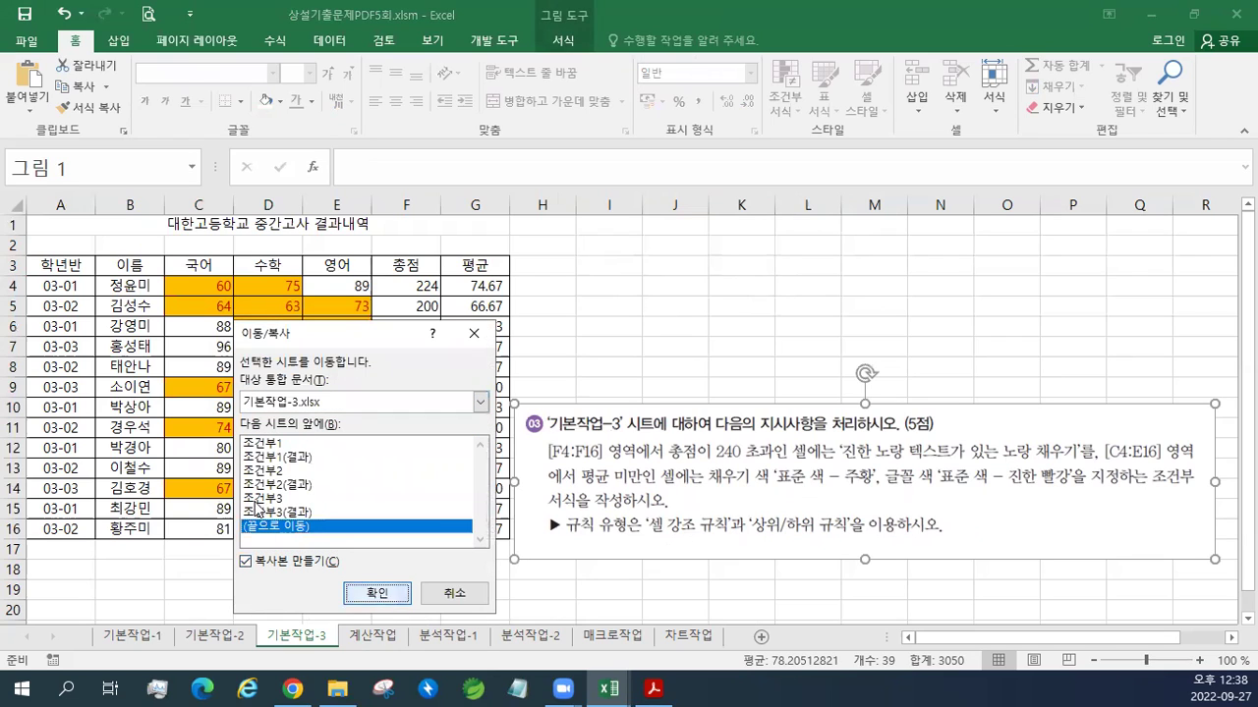
{"action": "left_click", "coordinate": [258, 444]}
{"action": "left_click", "coordinate": [377, 593]}
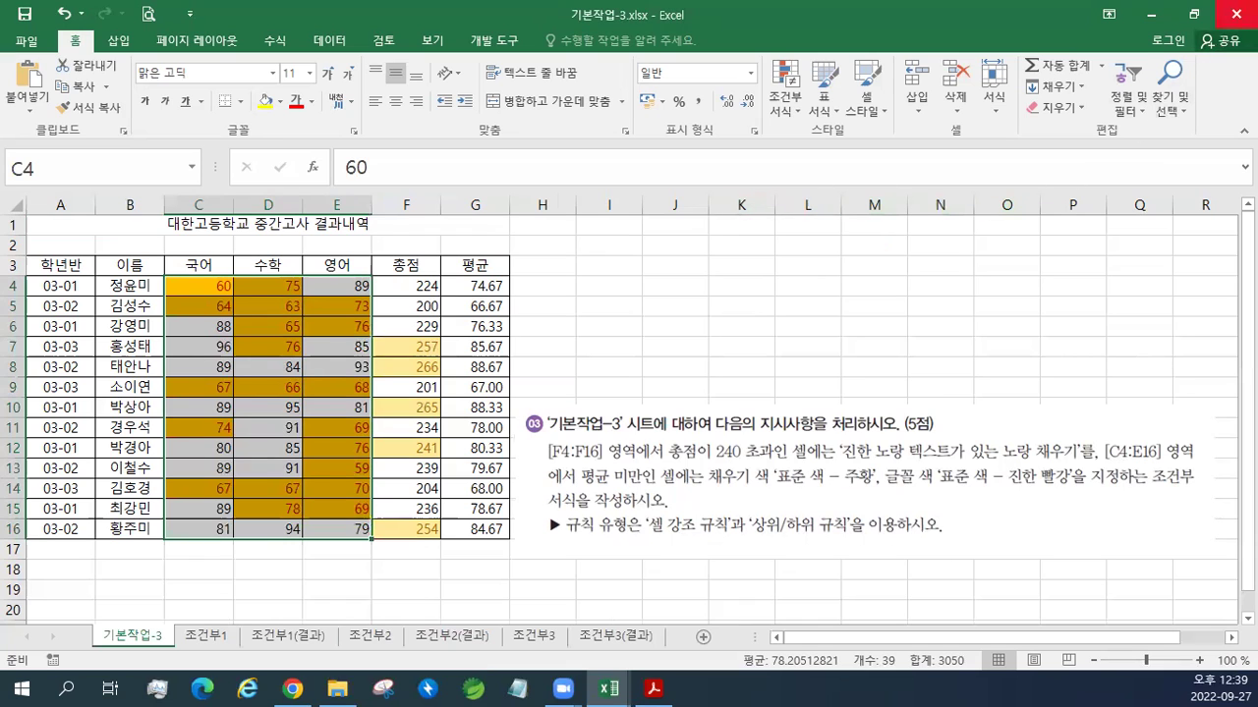
Step: Browse to the 상설기출문제 folder inside (오전)2022컴활2급 to choose a workbook to open
{"action": "left_click", "coordinate": [27, 41]}
{"action": "left_click", "coordinate": [653, 689]}
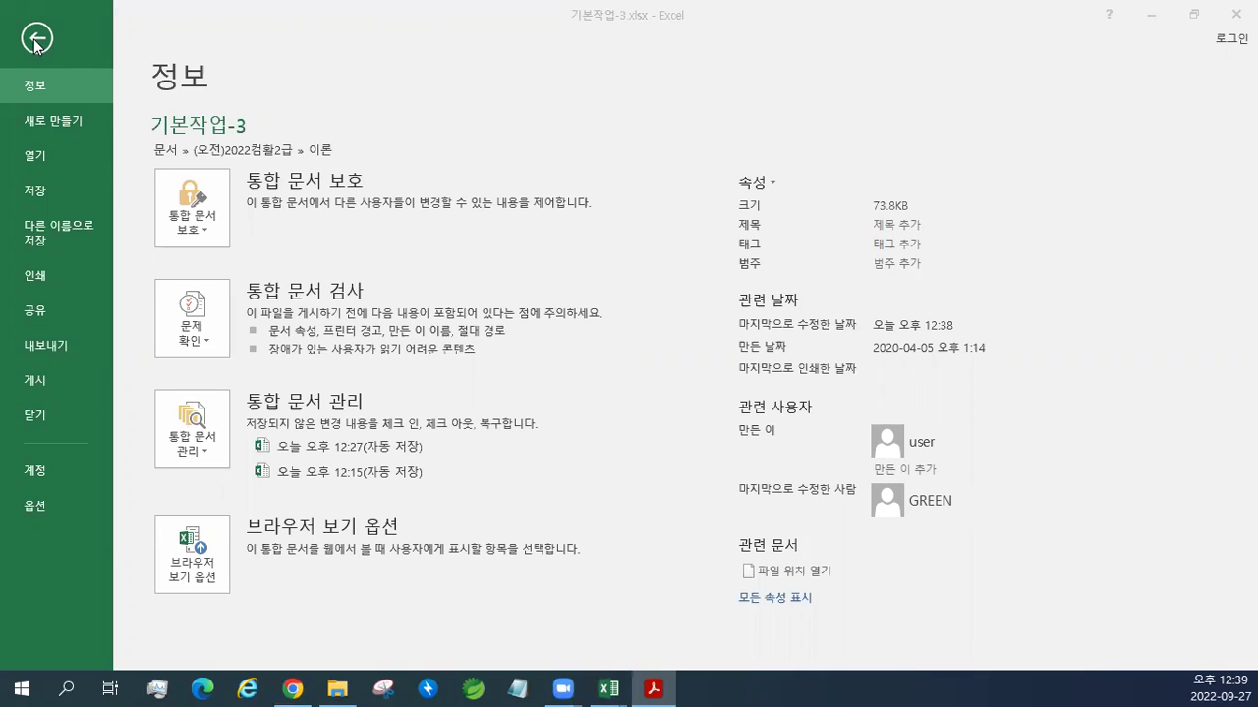
{"action": "left_click", "coordinate": [36, 159]}
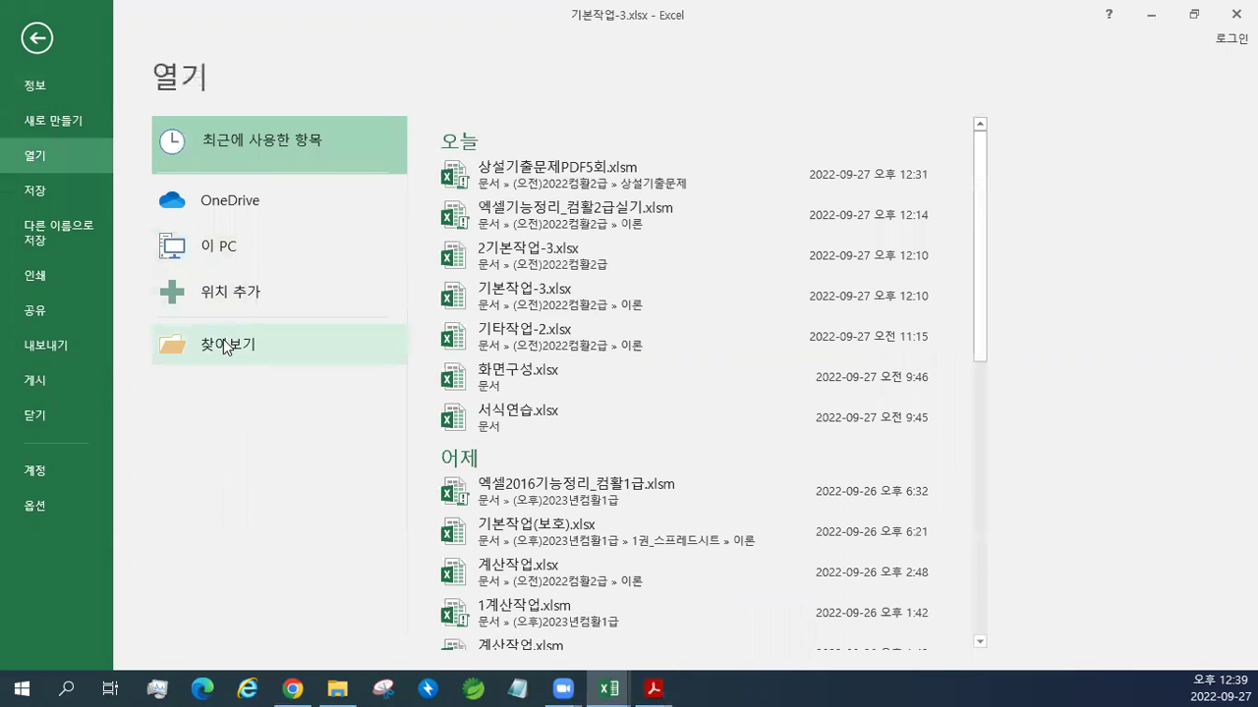
{"action": "left_click", "coordinate": [223, 344]}
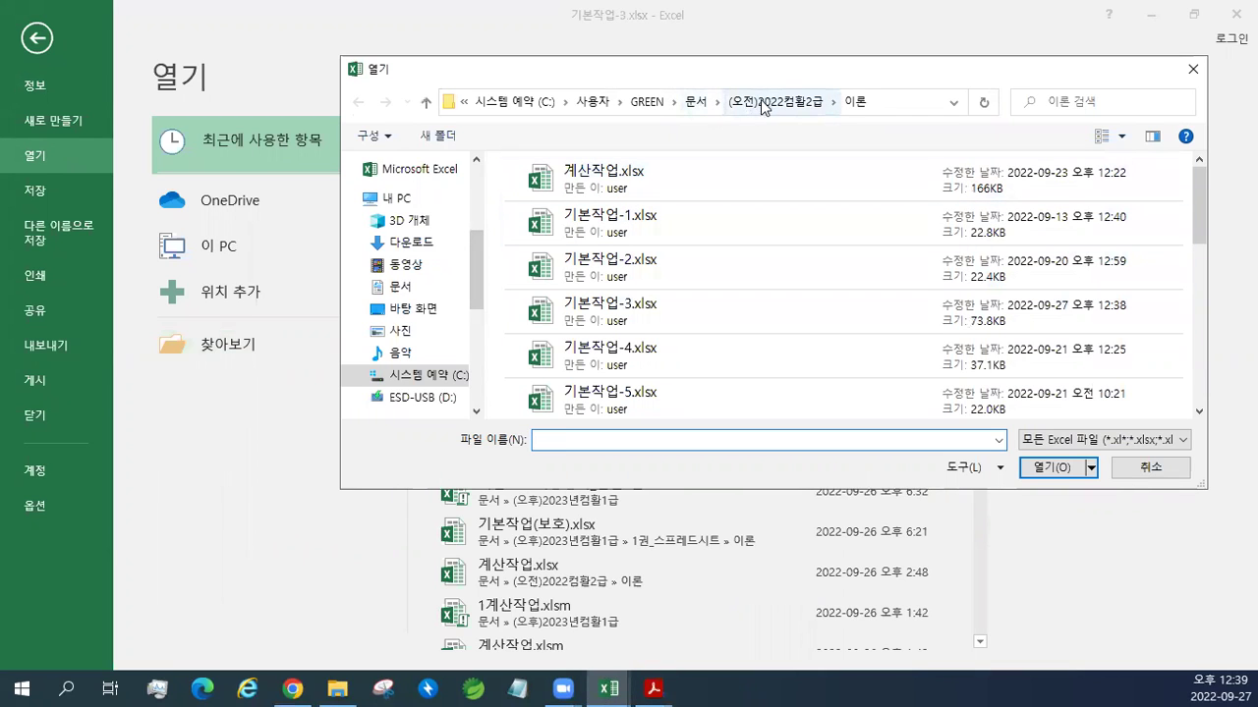
{"action": "left_click", "coordinate": [834, 104]}
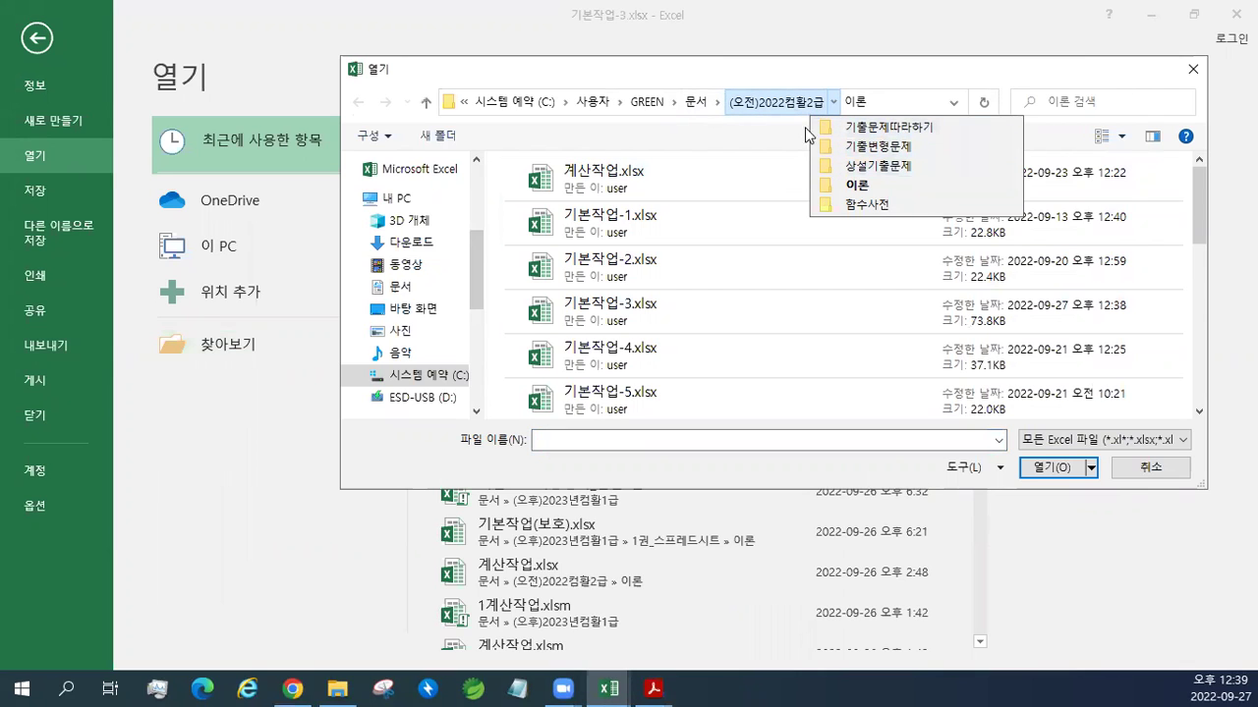
{"action": "left_click", "coordinate": [776, 101]}
{"action": "left_click", "coordinate": [605, 271]}
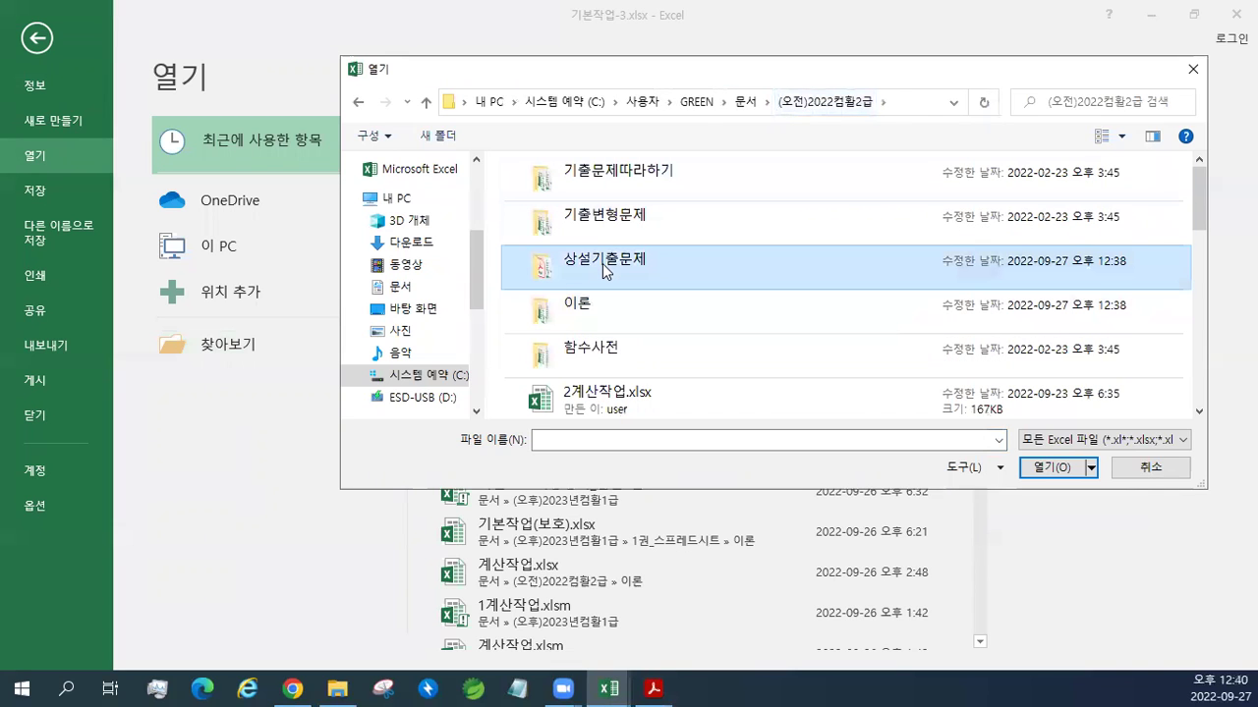
{"action": "double_click", "coordinate": [604, 271]}
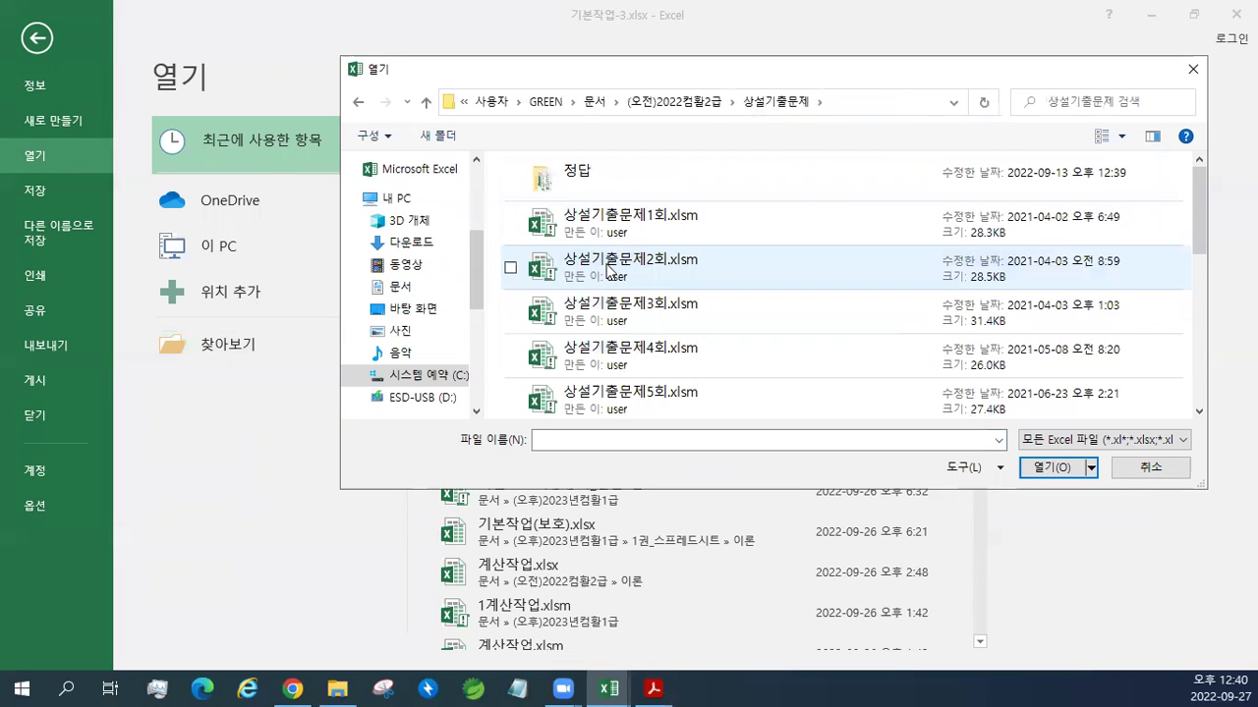
Step: Open the workbook 상설기출문제PDF3회.xlsm and display its 기본작업-3 sheet
{"action": "left_click_drag", "start_coordinate": [1199, 208], "coordinate": [1184, 398]}
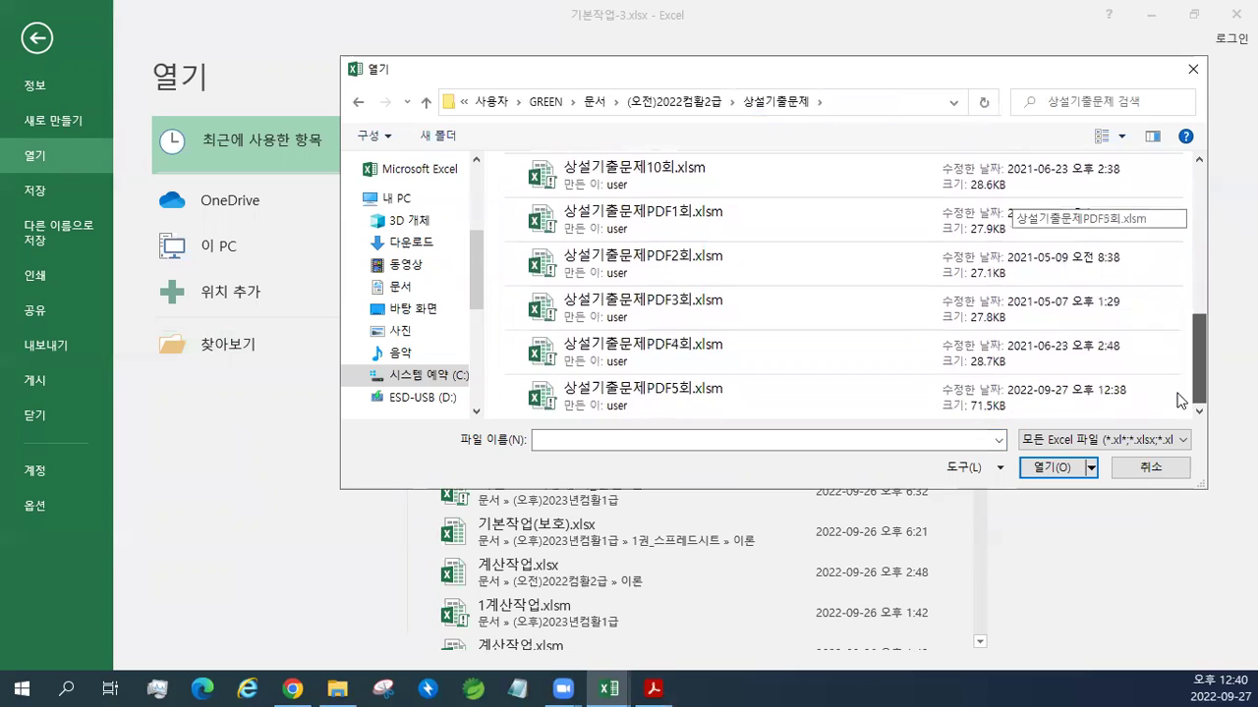
{"action": "left_click", "coordinate": [612, 311]}
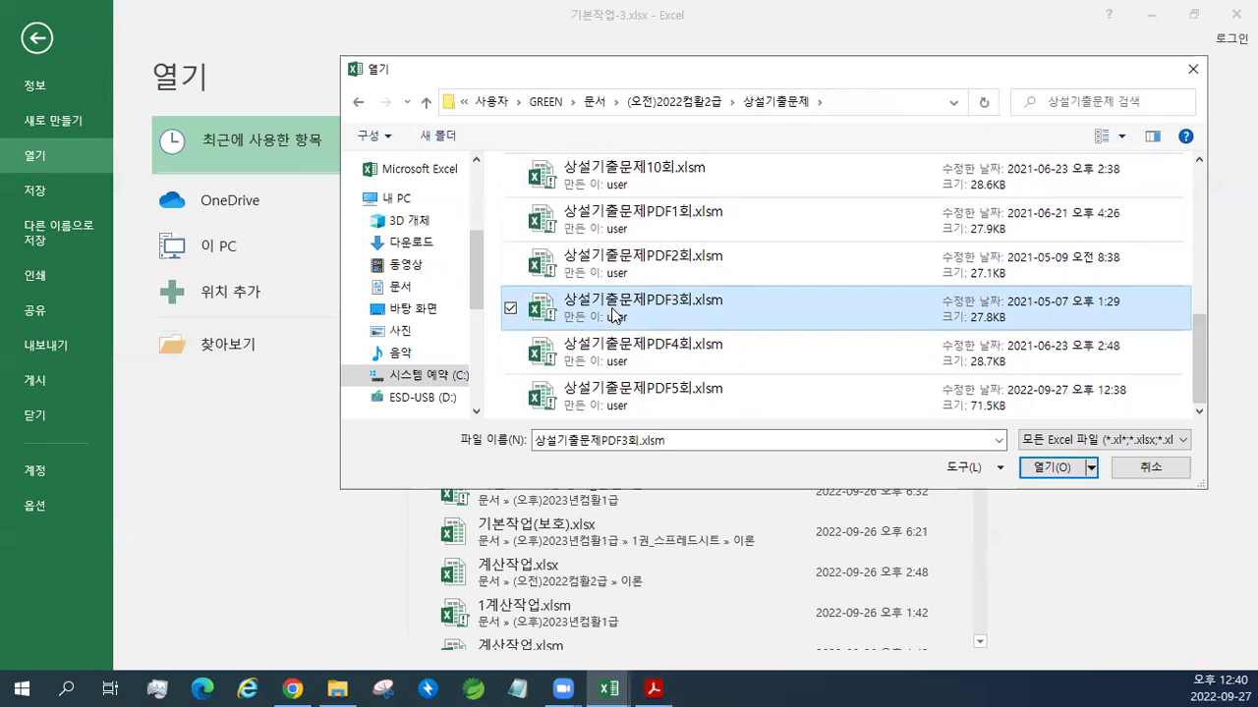
{"action": "left_click", "coordinate": [1050, 472]}
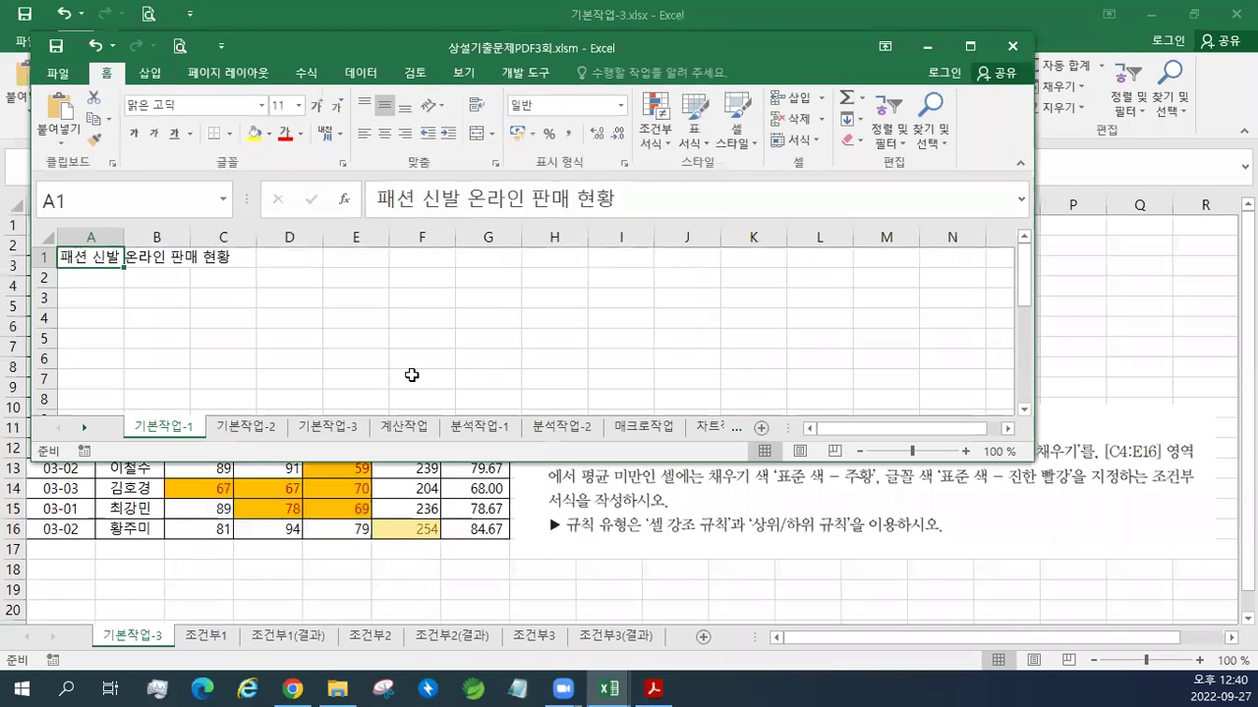
{"action": "left_click", "coordinate": [324, 427]}
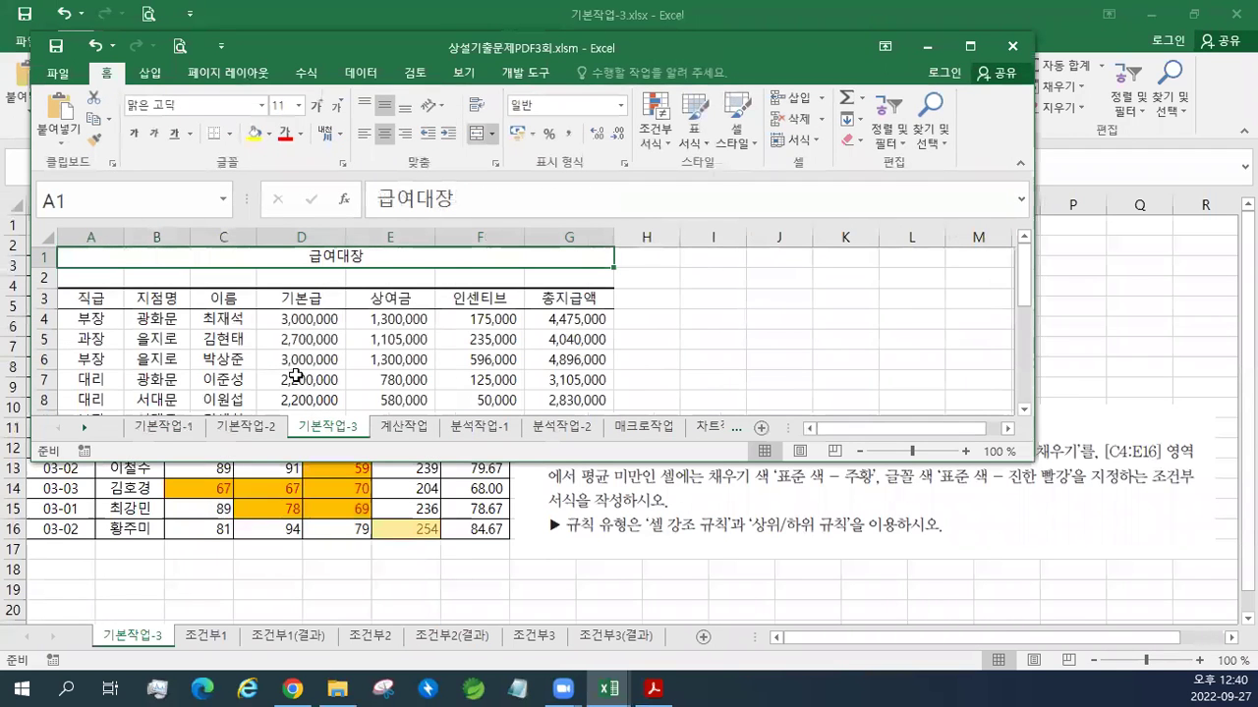
Step: Maximise the workbook, insert a screen clipping of question 03 from the PDF into the 기본작업-3 sheet, and position it over the 급여대장 table's upper rows
{"action": "double_click", "coordinate": [613, 49]}
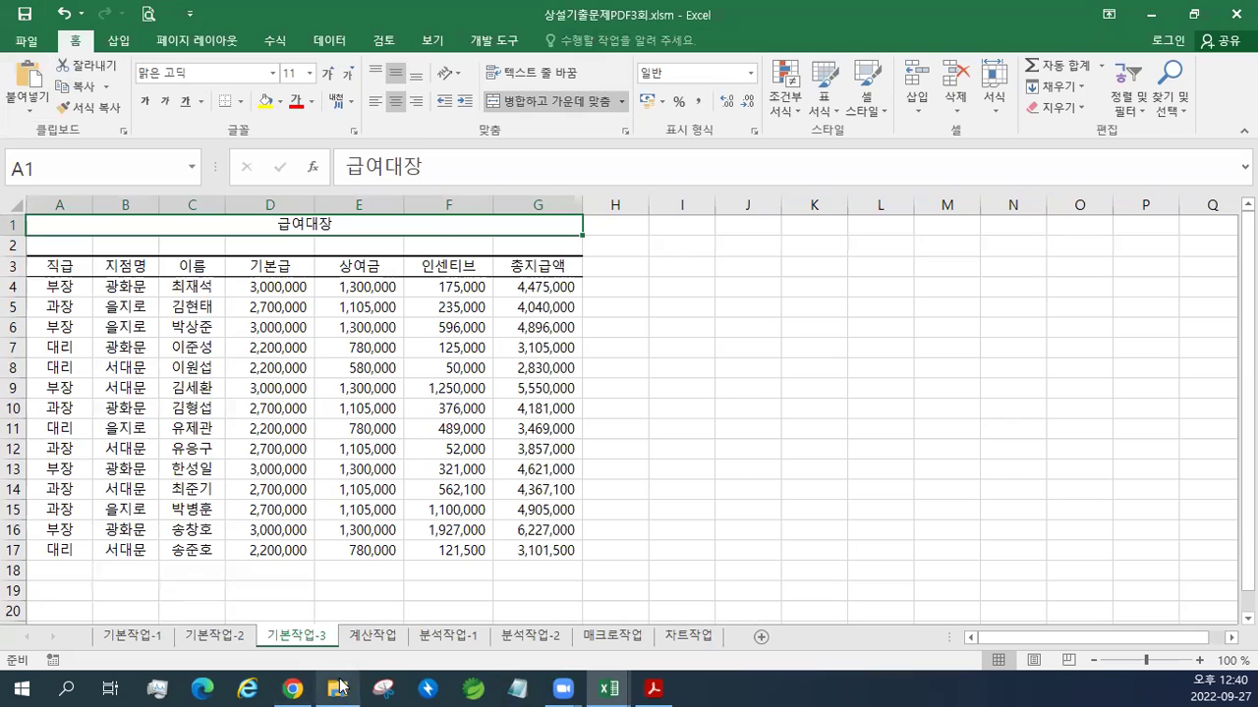
{"action": "key", "text": "alt+Tab"}
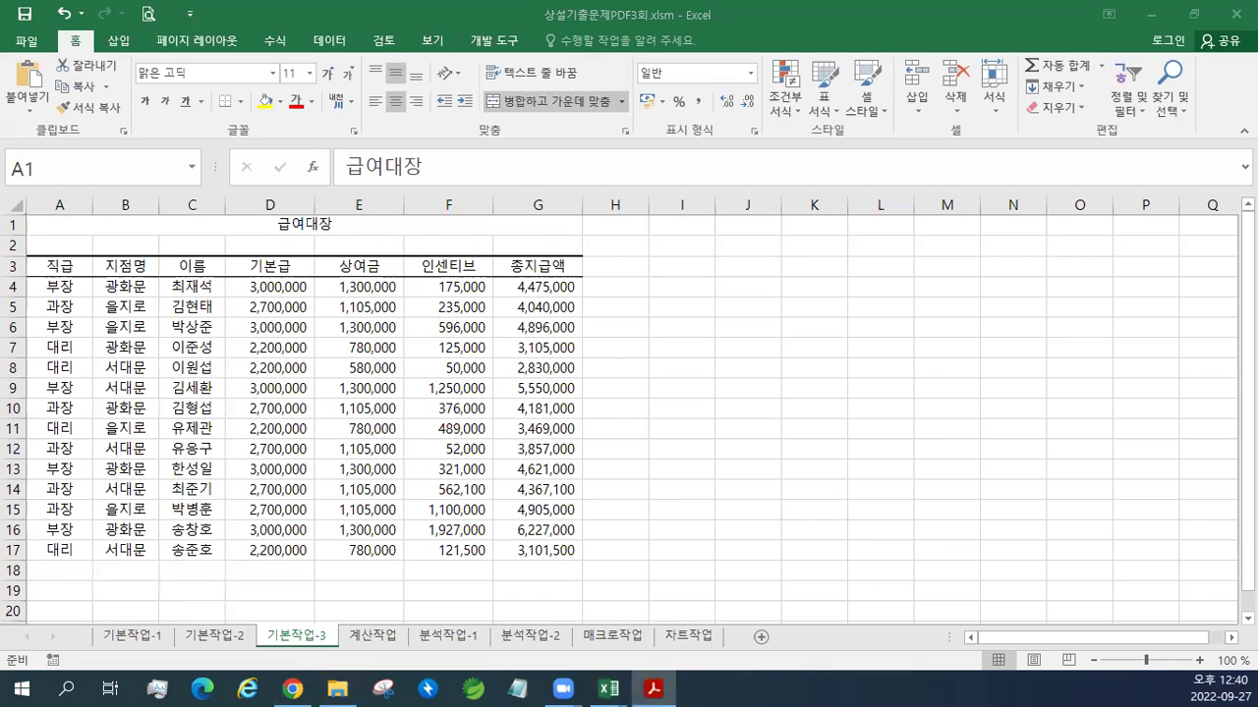
{"action": "key", "text": "alt+Tab"}
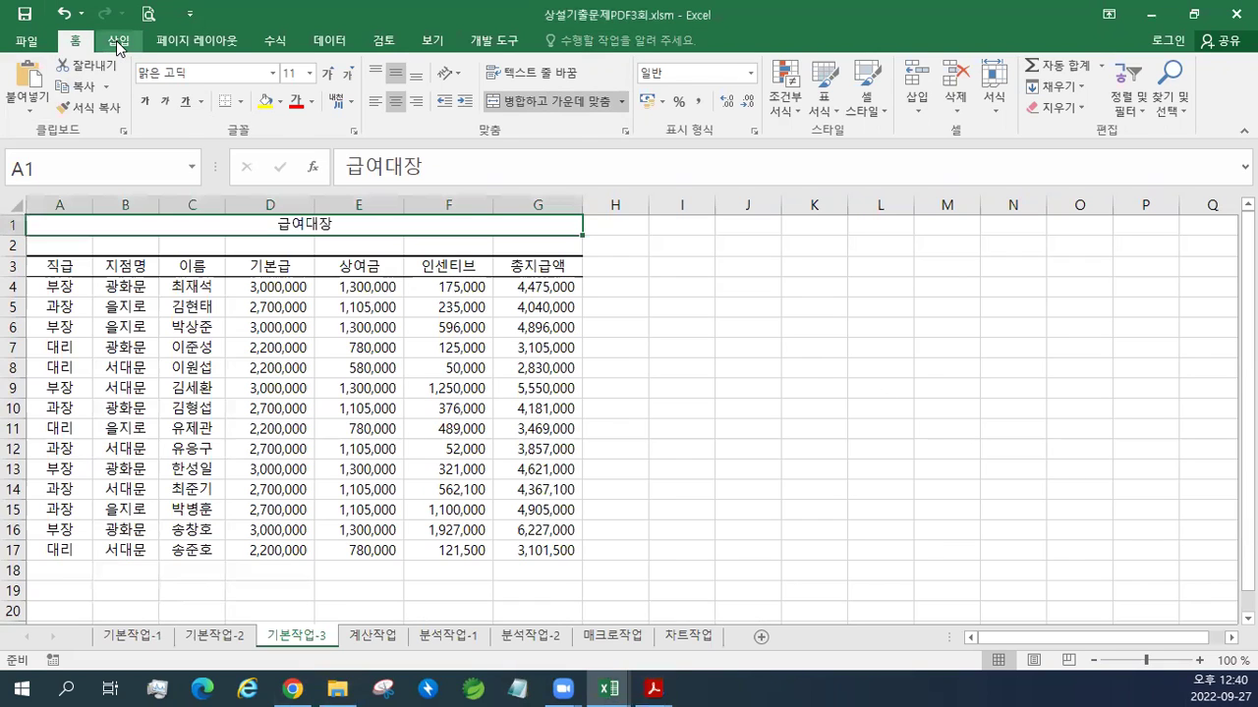
{"action": "left_click", "coordinate": [116, 40]}
{"action": "left_click", "coordinate": [249, 110]}
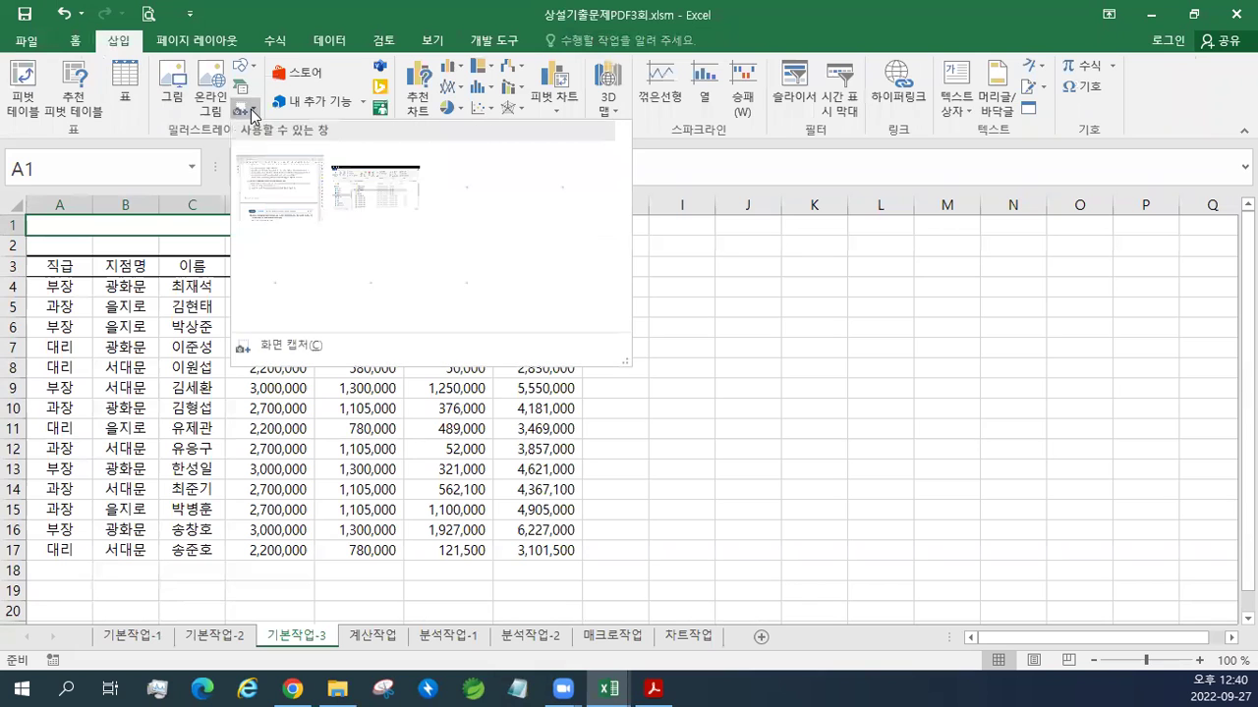
{"action": "left_click", "coordinate": [291, 345]}
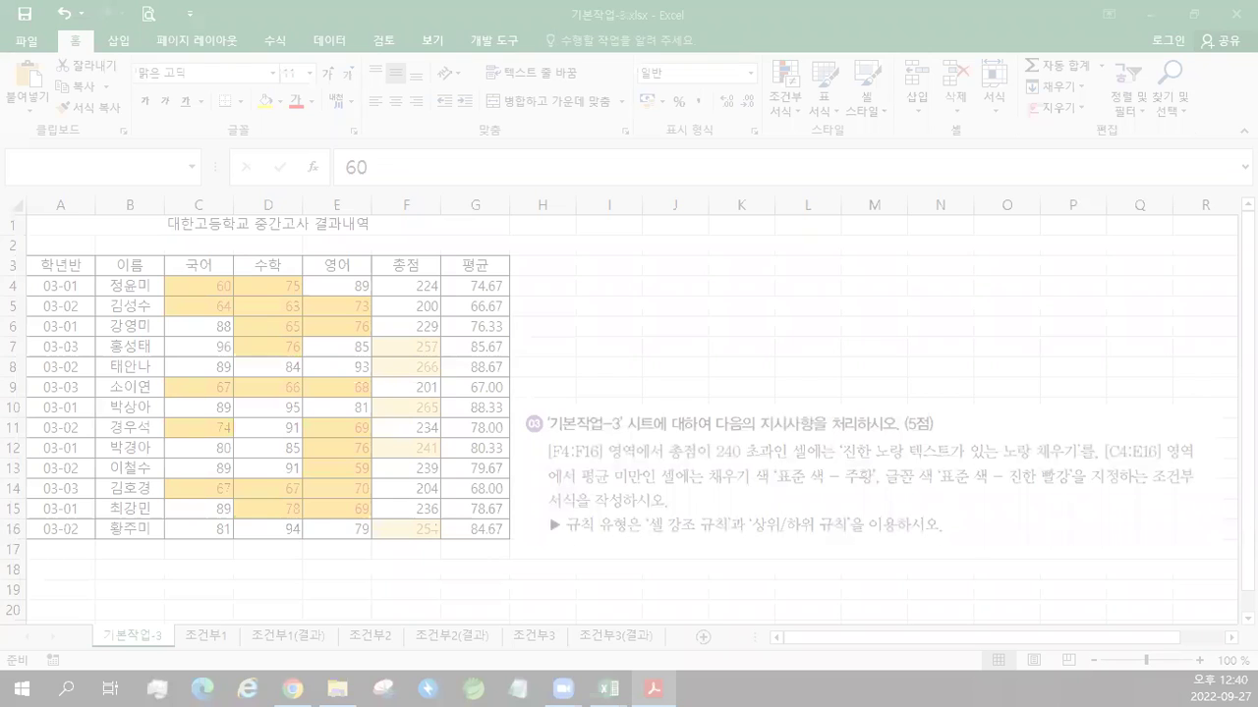
{"action": "left_click_drag", "start_coordinate": [206, 200], "coordinate": [1061, 340]}
{"action": "left_click_drag", "start_coordinate": [347, 278], "coordinate": [609, 287]}
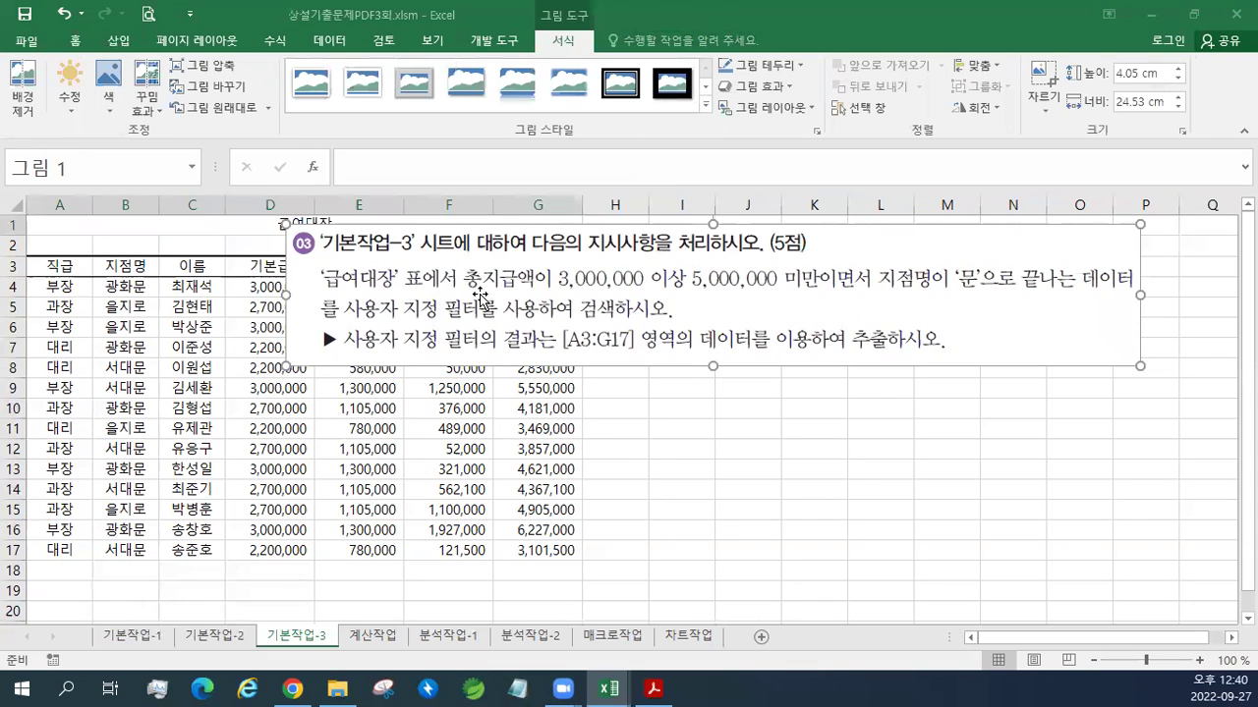
Step: Open the workbook 기본작업-4.xlsx and return to 상설기출문제PDF3회.xlsm
{"action": "left_click", "coordinate": [117, 43]}
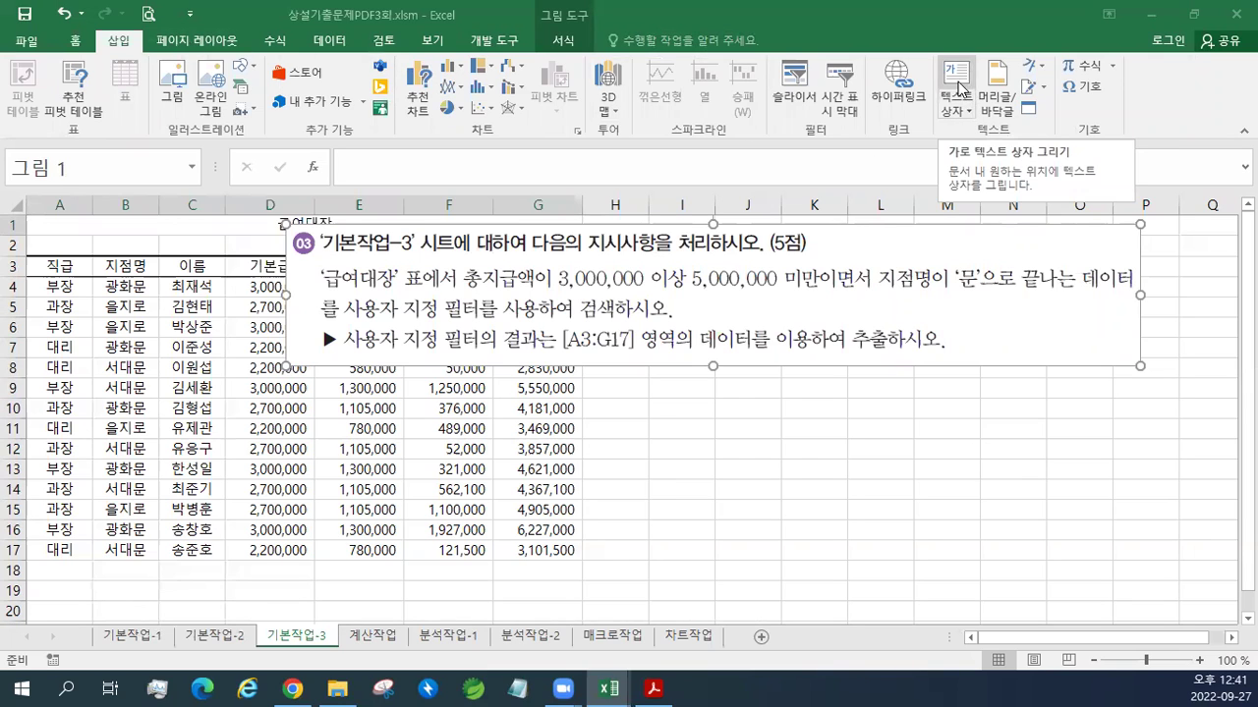
{"action": "key", "text": "alt+Tab"}
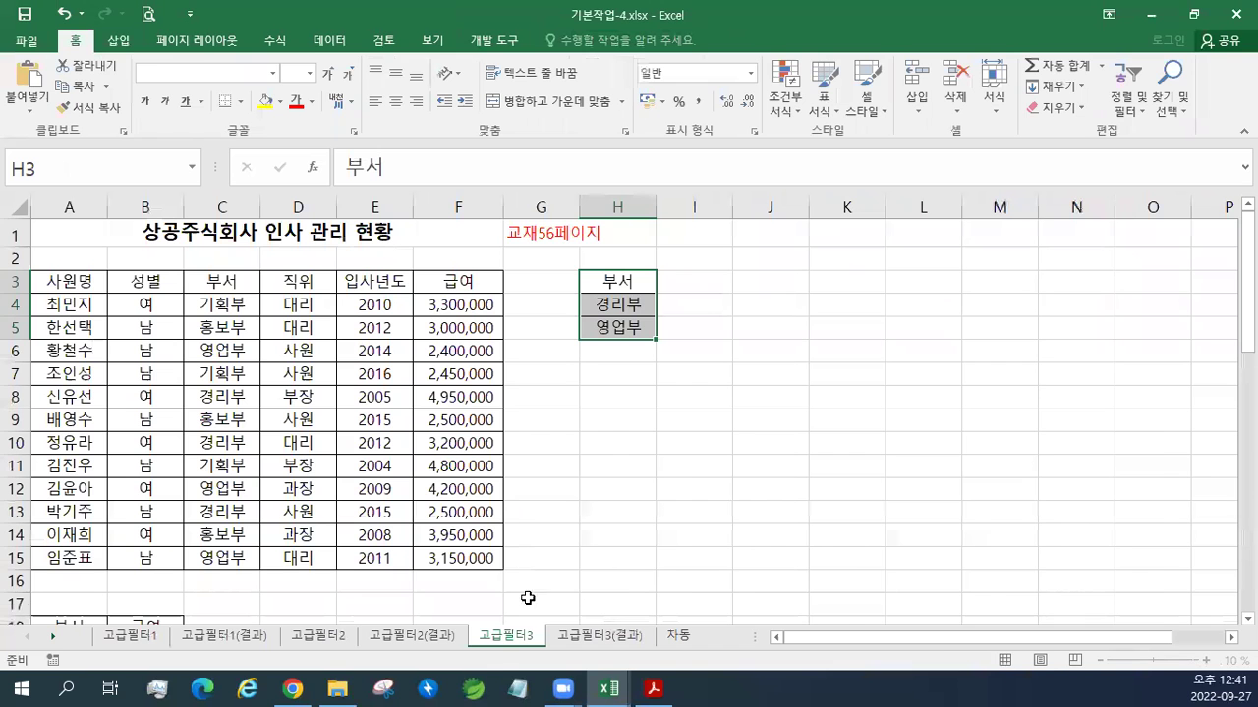
{"action": "left_click", "coordinate": [610, 688]}
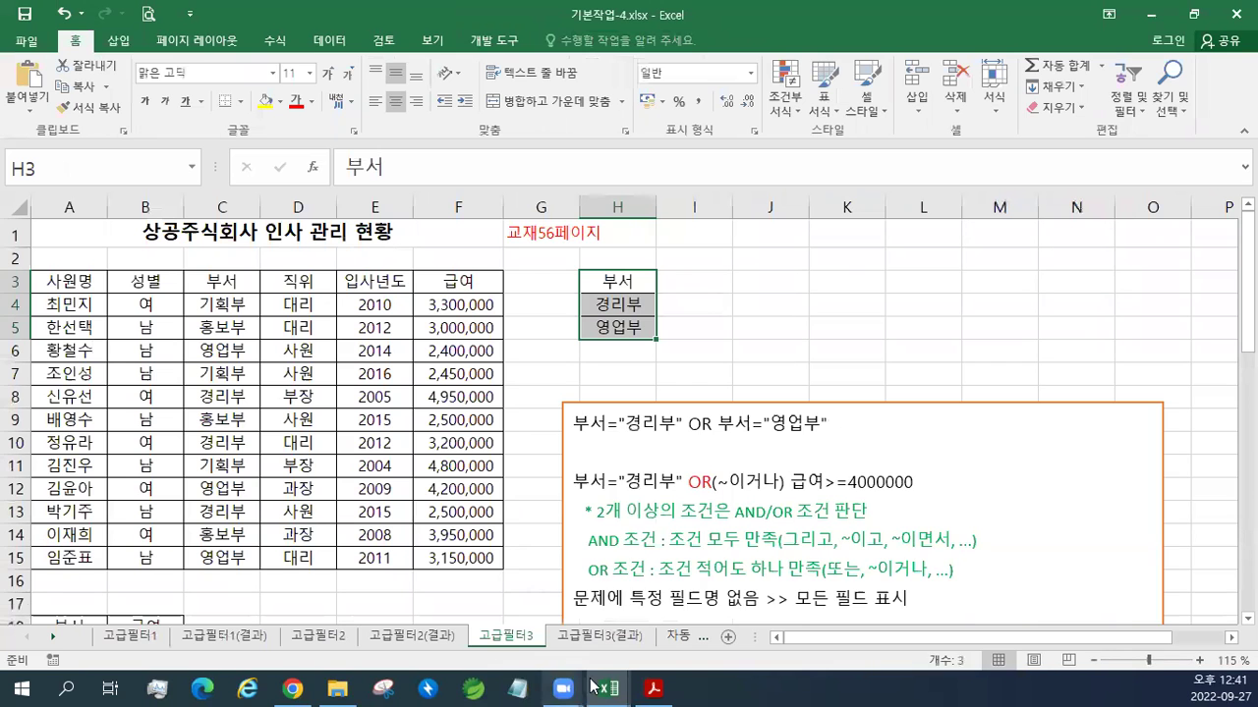
{"action": "mouse_move", "coordinate": [609, 688]}
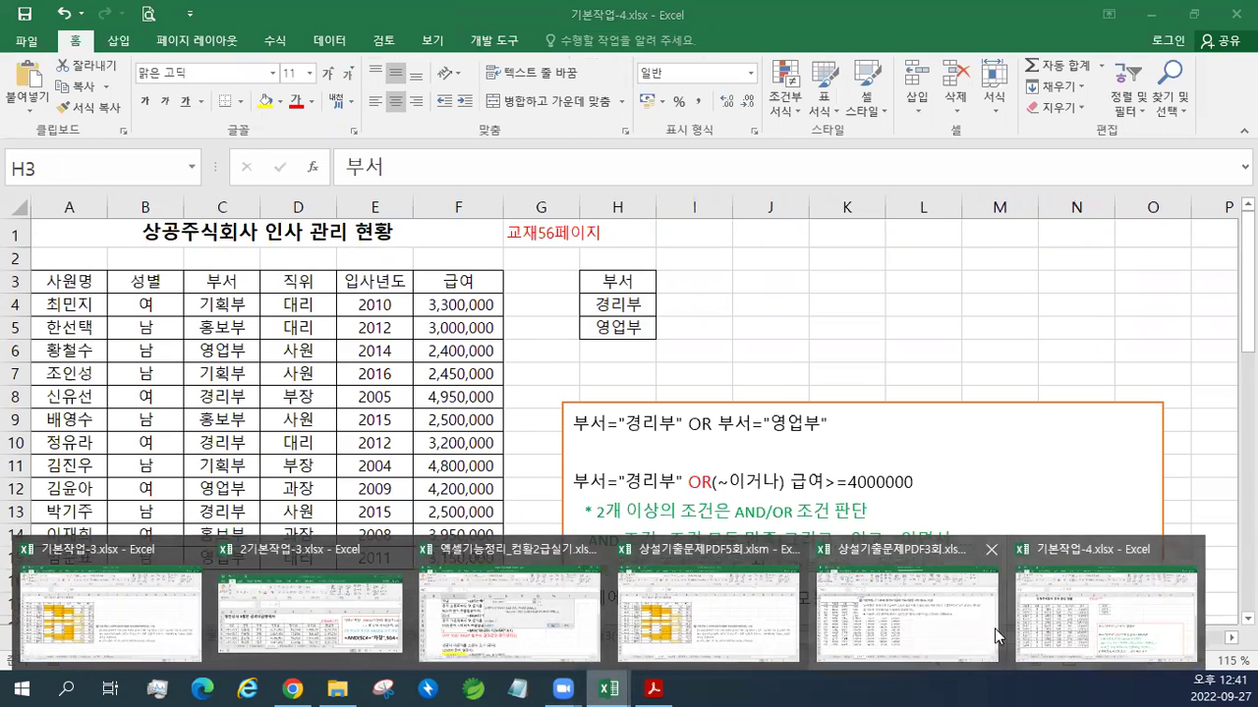
{"action": "left_click", "coordinate": [911, 629]}
Step: Copy the 기본작업-3 sheet with its question picture to the end of the workbook 기본작업-4.xlsx
{"action": "right_click", "coordinate": [299, 638]}
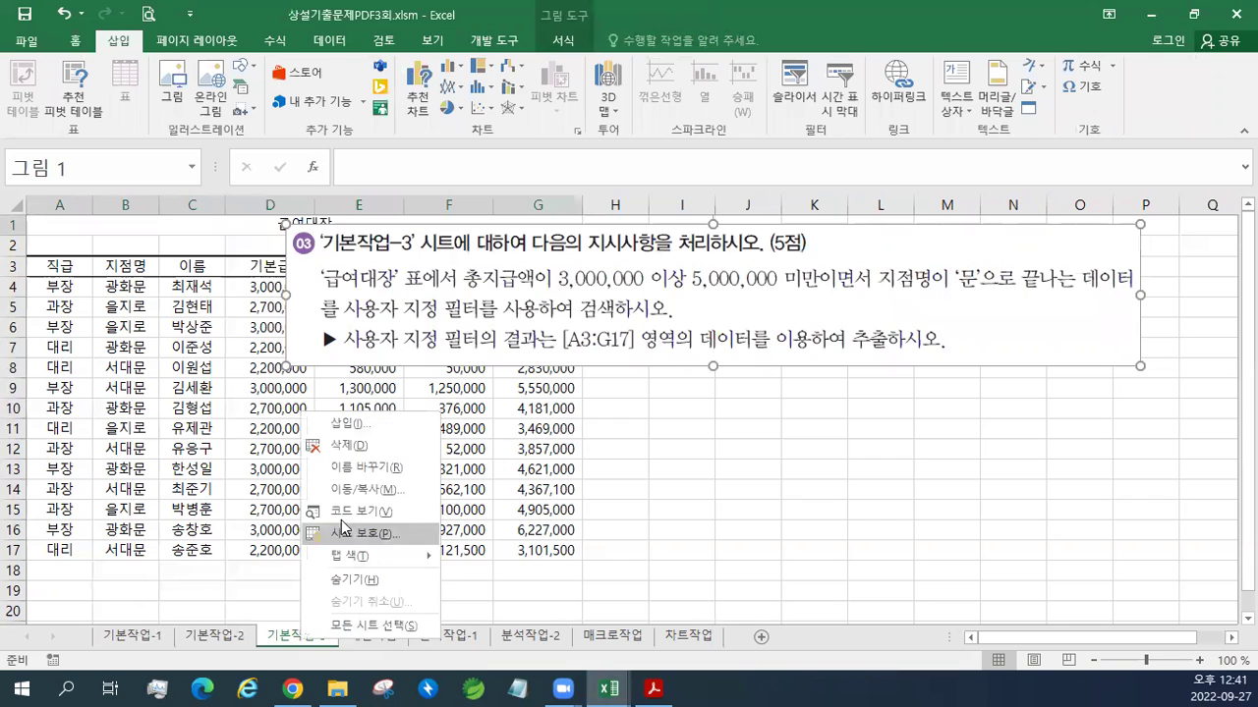
{"action": "left_click", "coordinate": [359, 484]}
{"action": "left_click", "coordinate": [280, 564]}
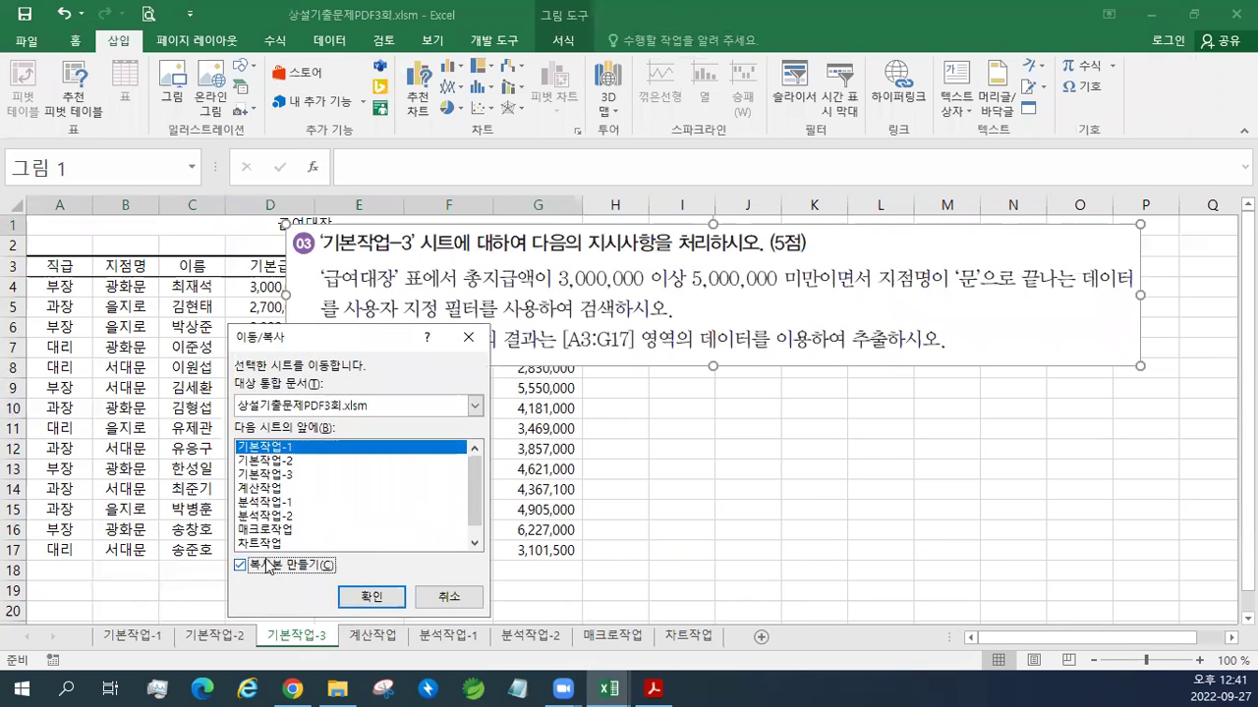
{"action": "left_click", "coordinate": [311, 405]}
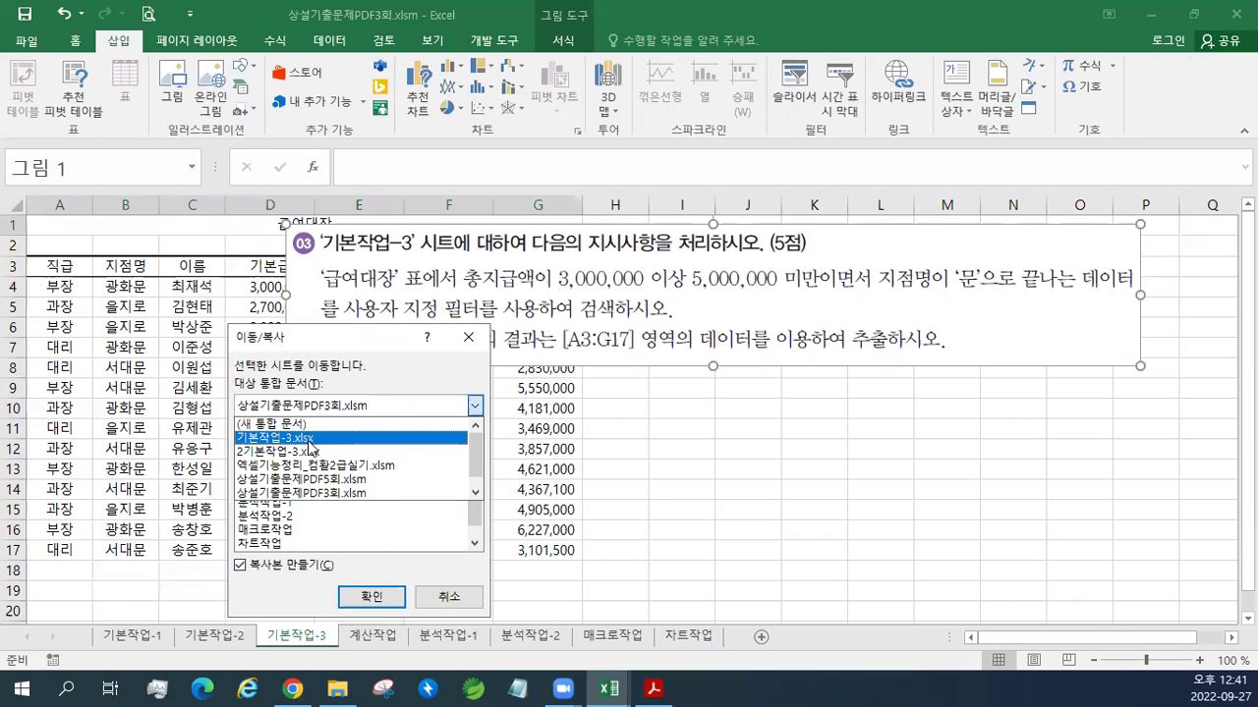
{"action": "scroll", "coordinate": [311, 471], "scroll_direction": "down", "scroll_amount": 1}
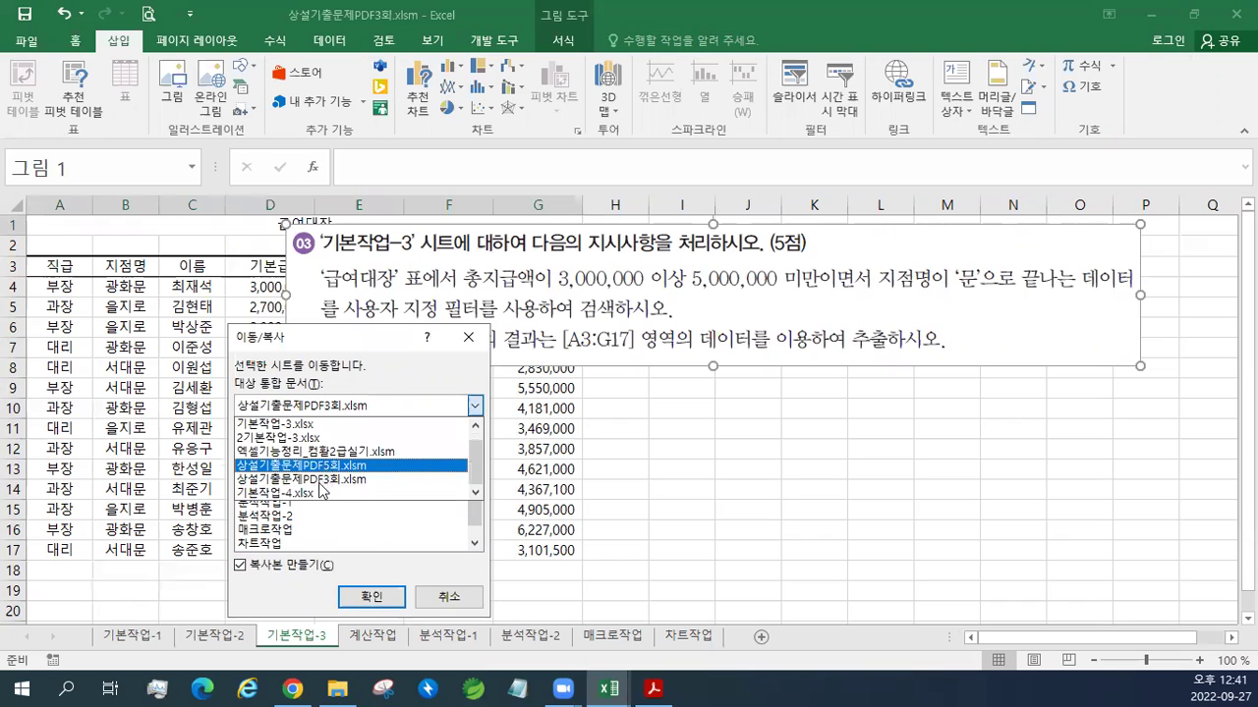
{"action": "left_click", "coordinate": [310, 494]}
{"action": "scroll", "coordinate": [462, 499], "scroll_direction": "down", "scroll_amount": 3}
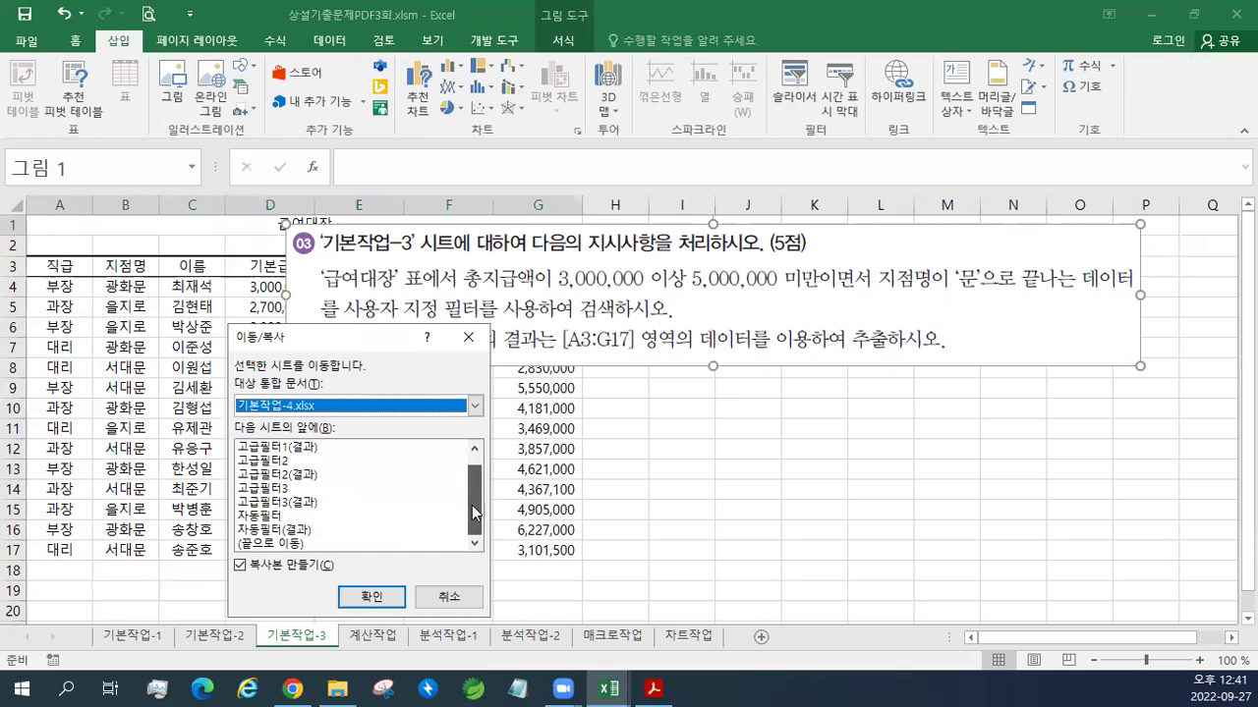
{"action": "left_click", "coordinate": [283, 543]}
{"action": "left_click", "coordinate": [354, 596]}
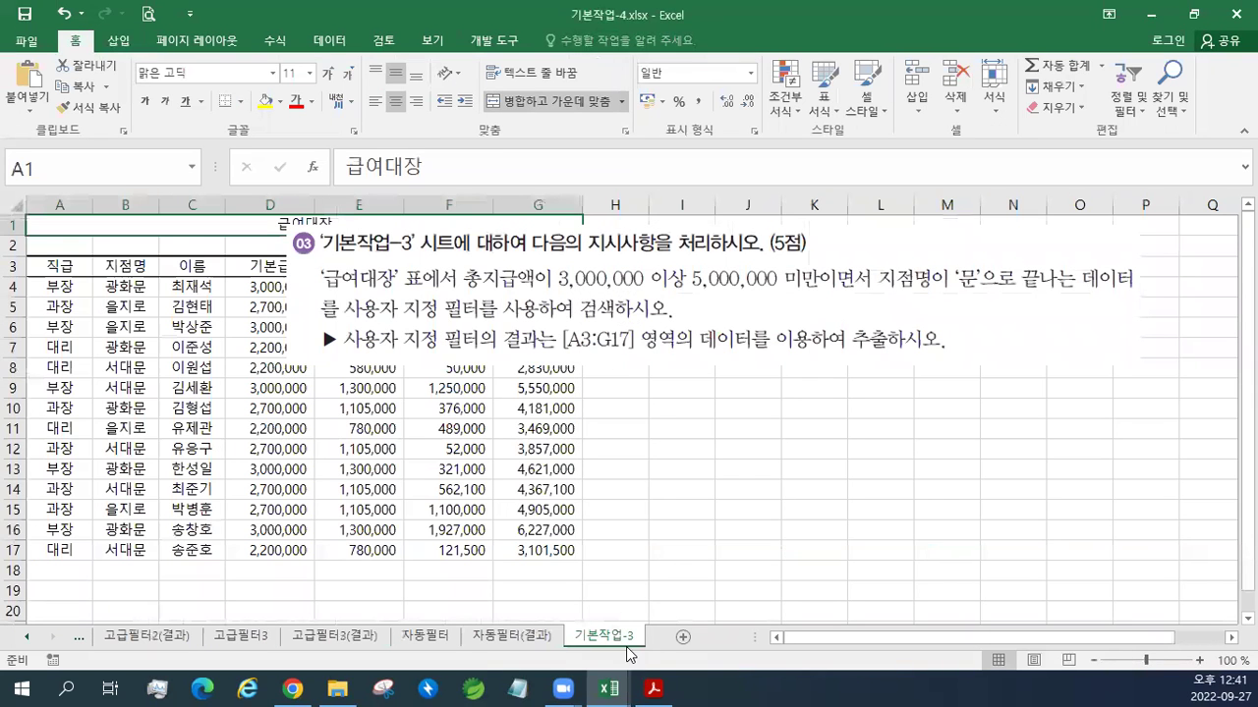
Step: Close the workbooks 기본작업-3.xlsx, 2기본작업-3.xlsx and 엑셀기능정리_컴활2급실기.xlsm
{"action": "mouse_move", "coordinate": [611, 686]}
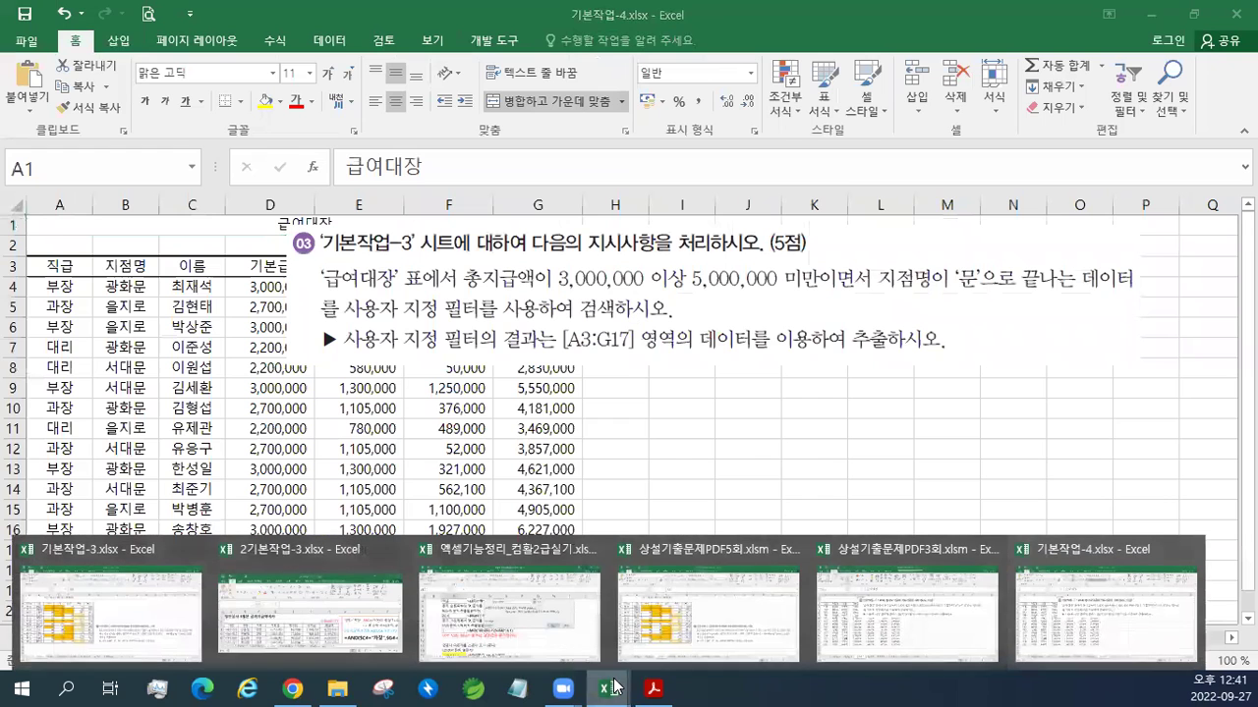
{"action": "left_click", "coordinate": [108, 605]}
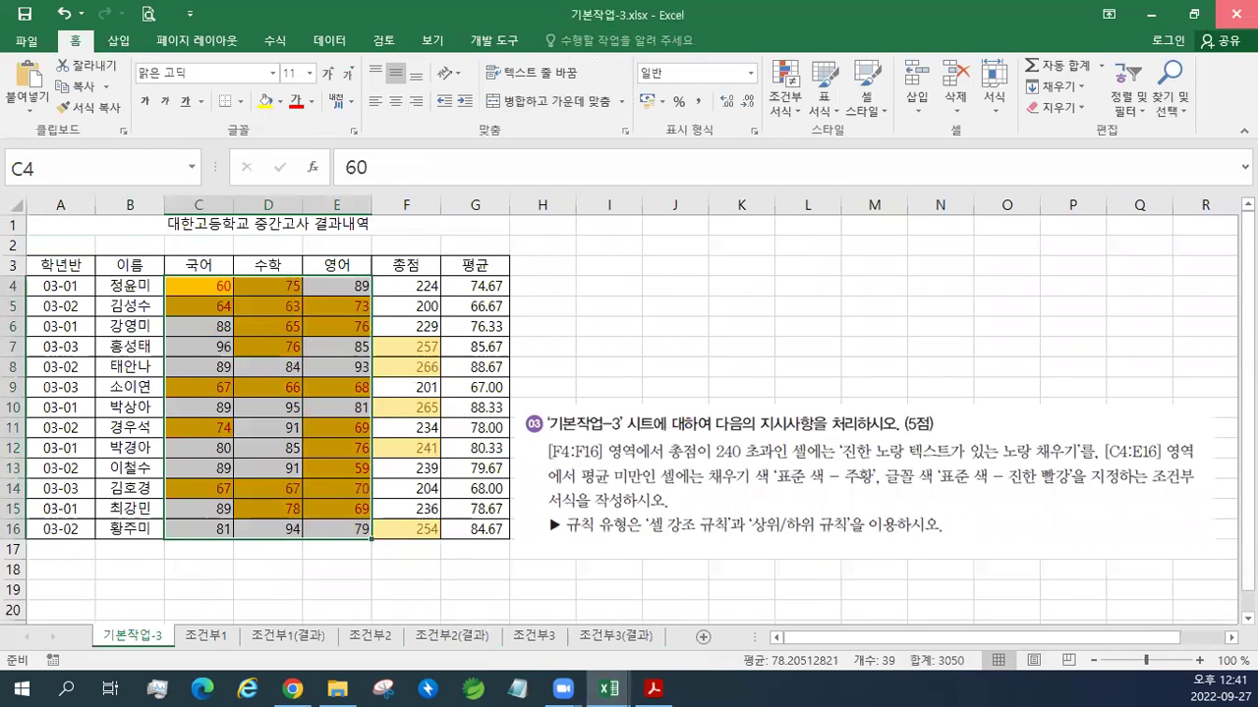
{"action": "left_click", "coordinate": [1236, 15]}
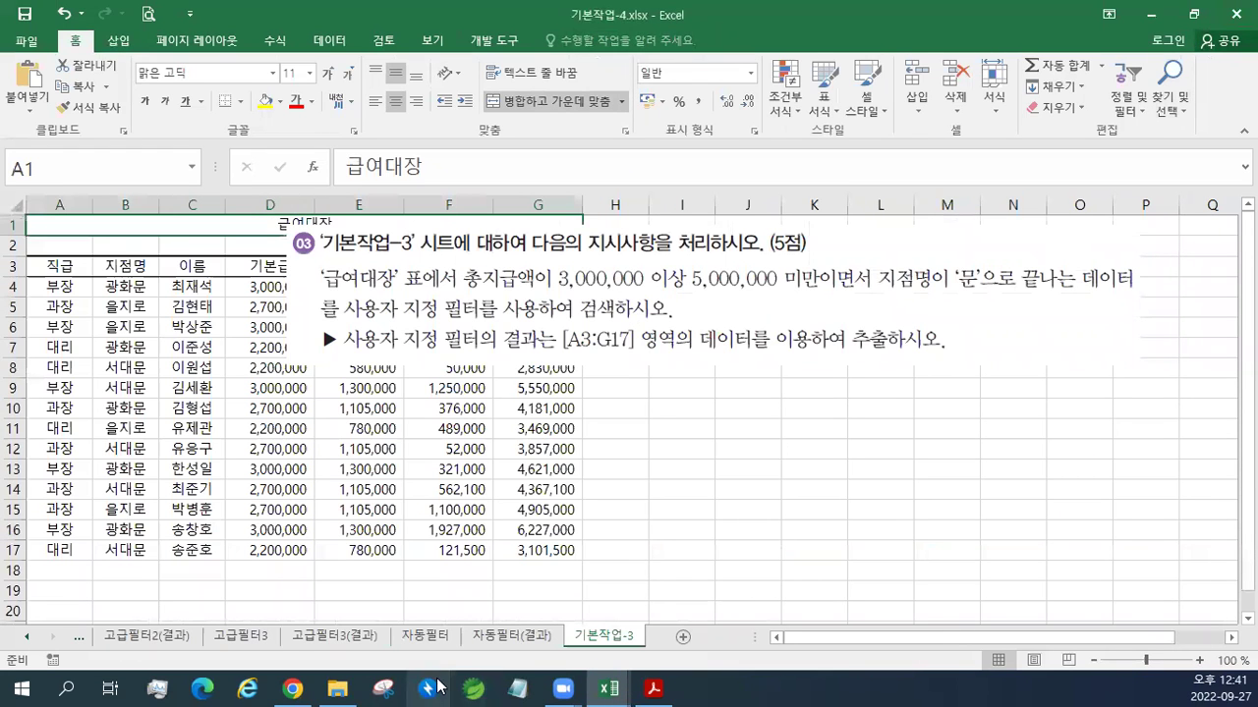
{"action": "left_click", "coordinate": [609, 688]}
{"action": "left_click", "coordinate": [295, 558]}
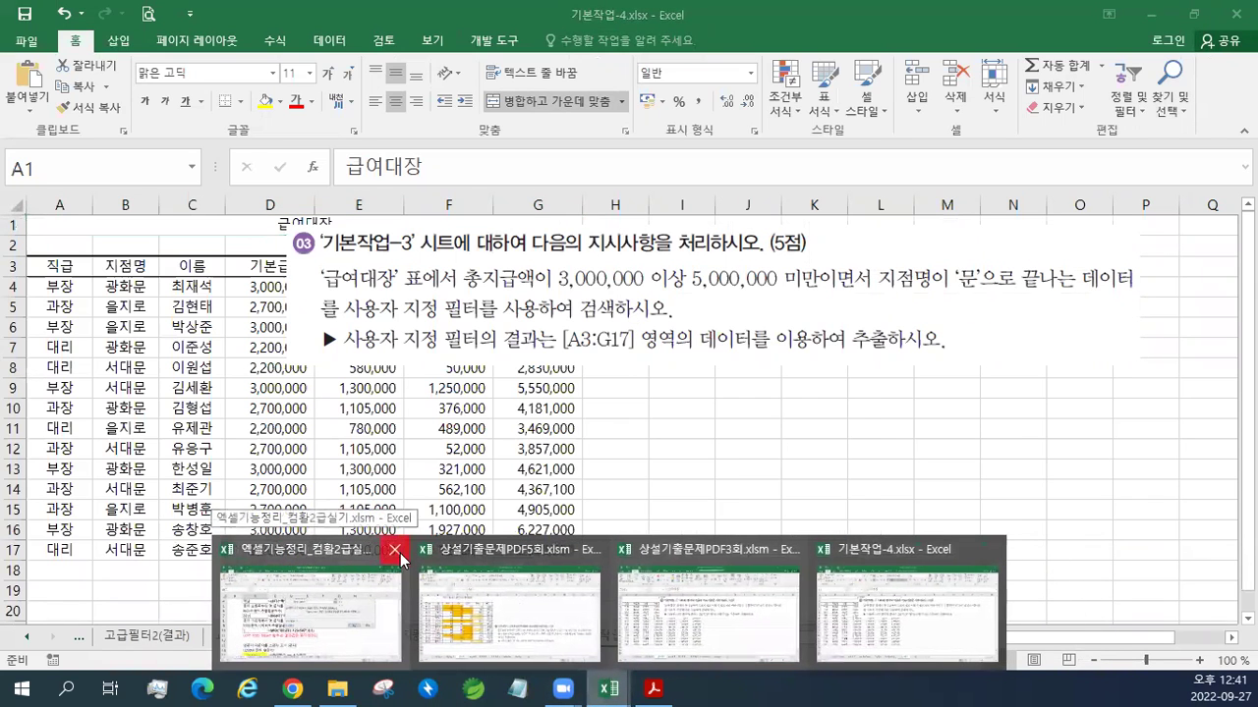
{"action": "left_click", "coordinate": [397, 556]}
{"action": "left_click", "coordinate": [531, 386]}
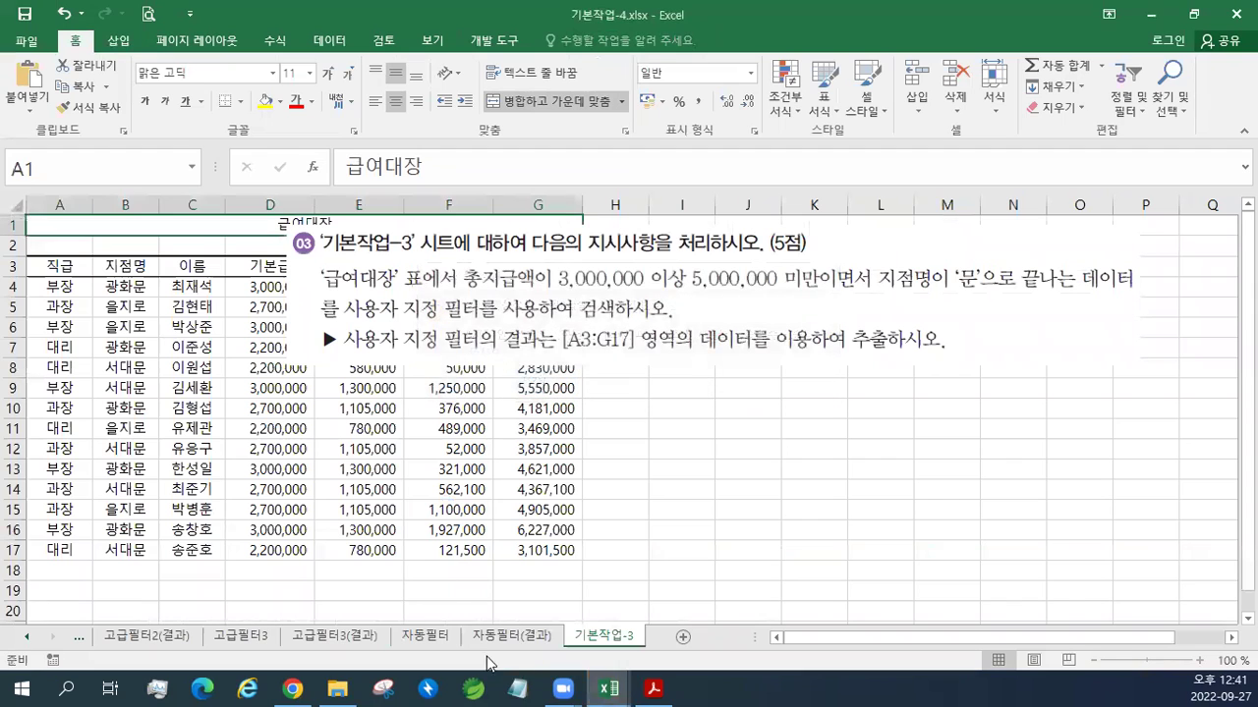
Step: Close 상설기출문제PDF5회.xlsm and 상설기출문제PDF3회.xlsm, leaving only 기본작업-4.xlsx open
{"action": "left_click", "coordinate": [609, 688]}
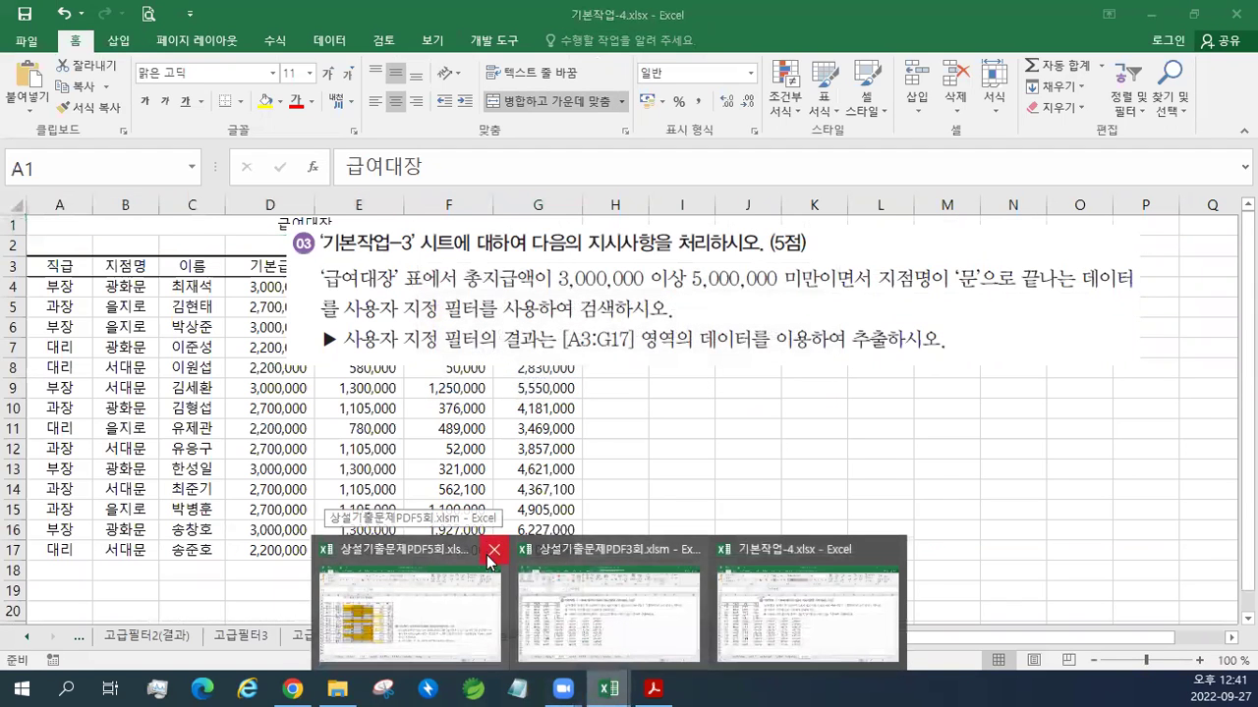
{"action": "left_click", "coordinate": [493, 555]}
{"action": "left_click", "coordinate": [535, 370]}
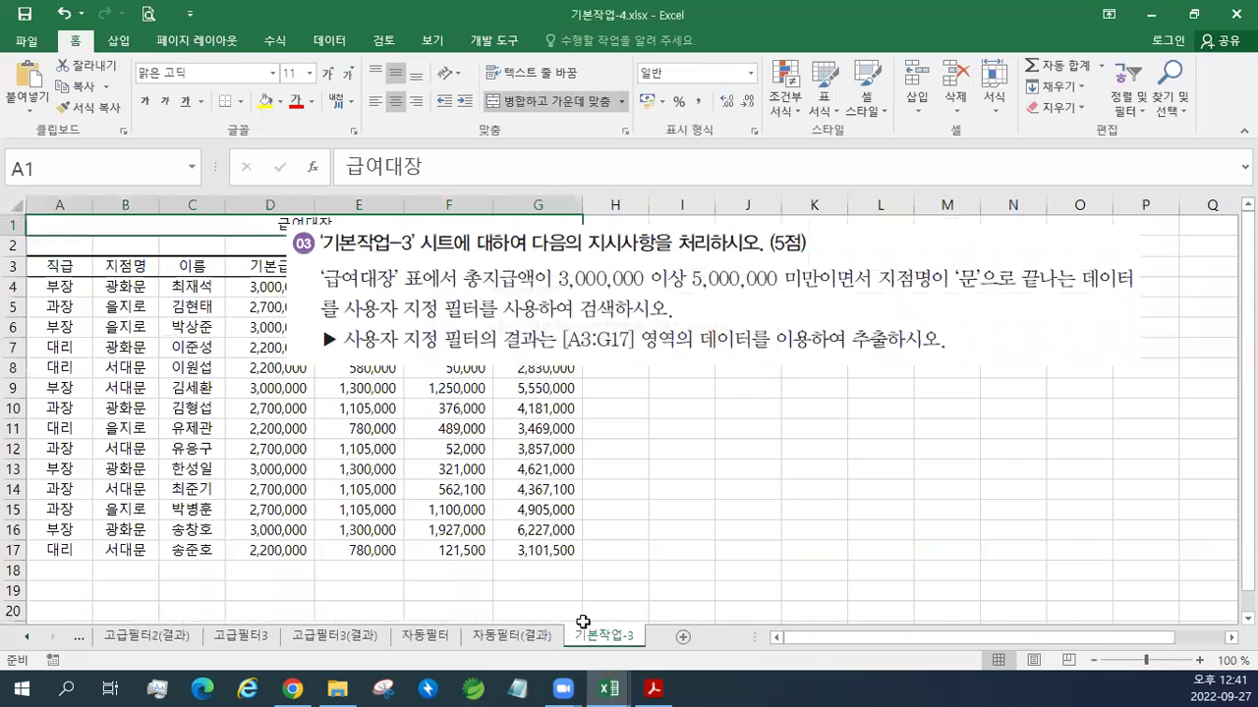
{"action": "left_click", "coordinate": [609, 688]}
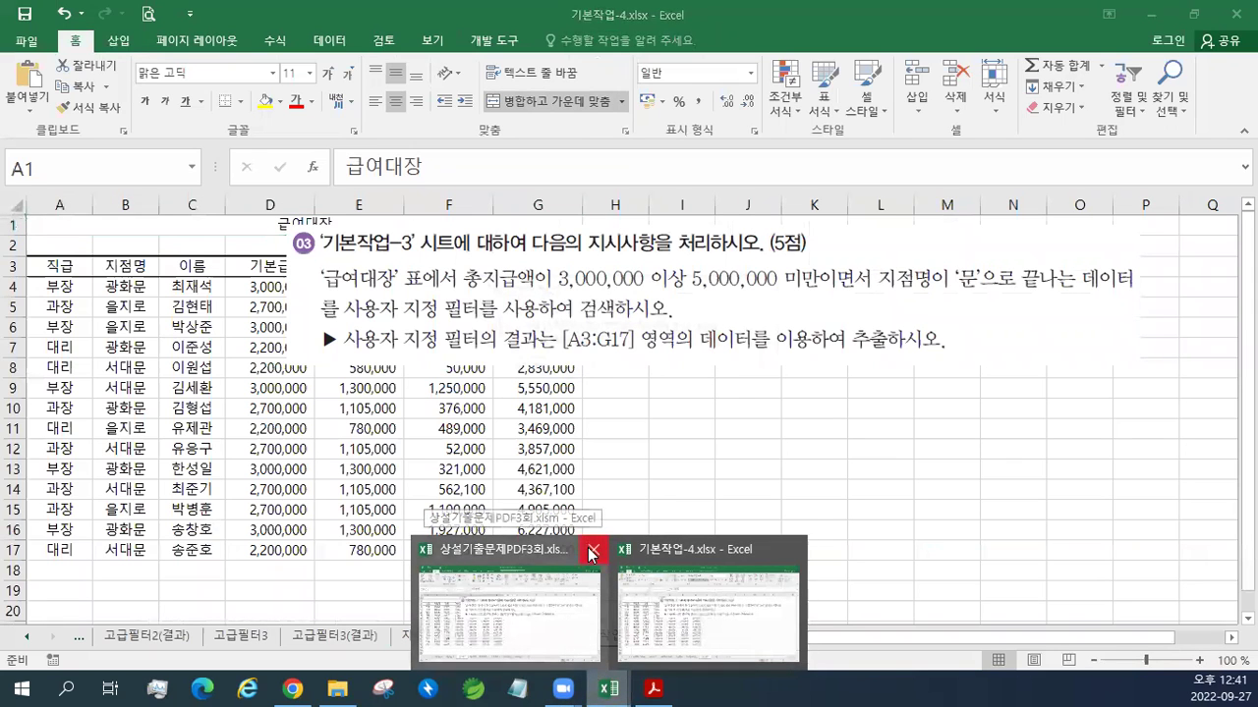
{"action": "left_click", "coordinate": [589, 550]}
{"action": "left_click", "coordinate": [536, 364]}
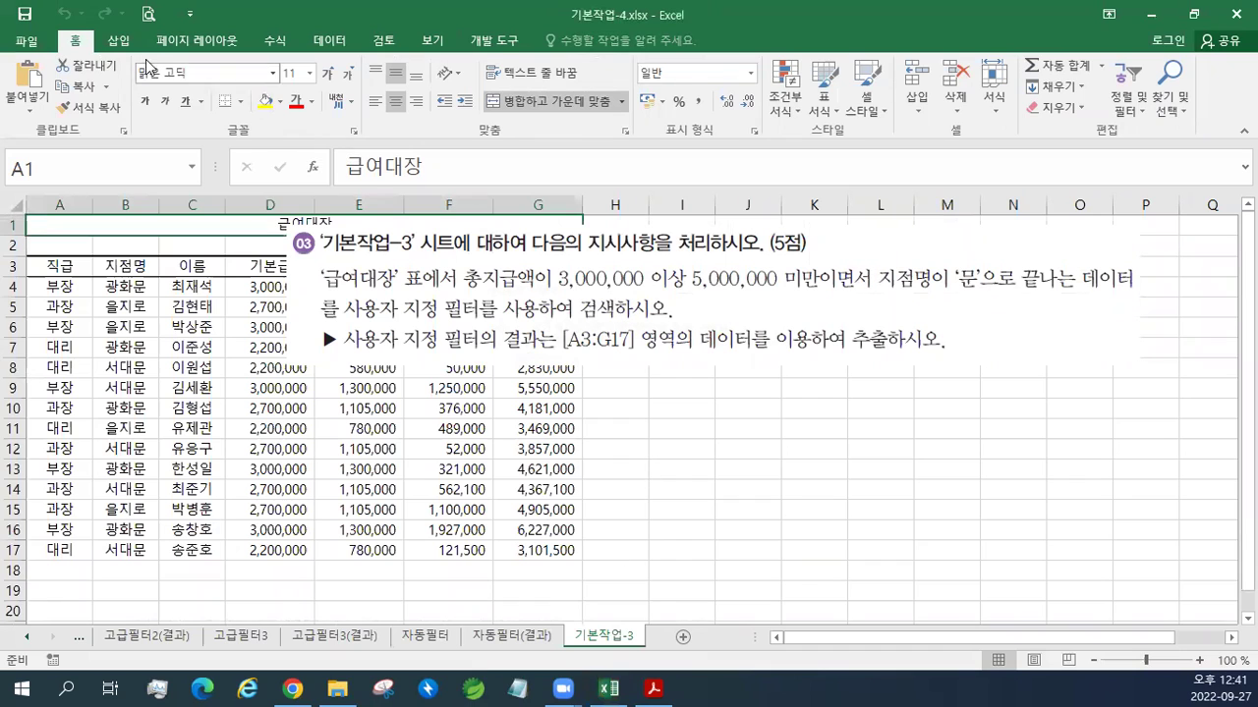
Step: Insert a horizontal text box just below the question picture near cell H9 and set its font size to 14
{"action": "left_click", "coordinate": [117, 40]}
{"action": "left_click", "coordinate": [950, 77]}
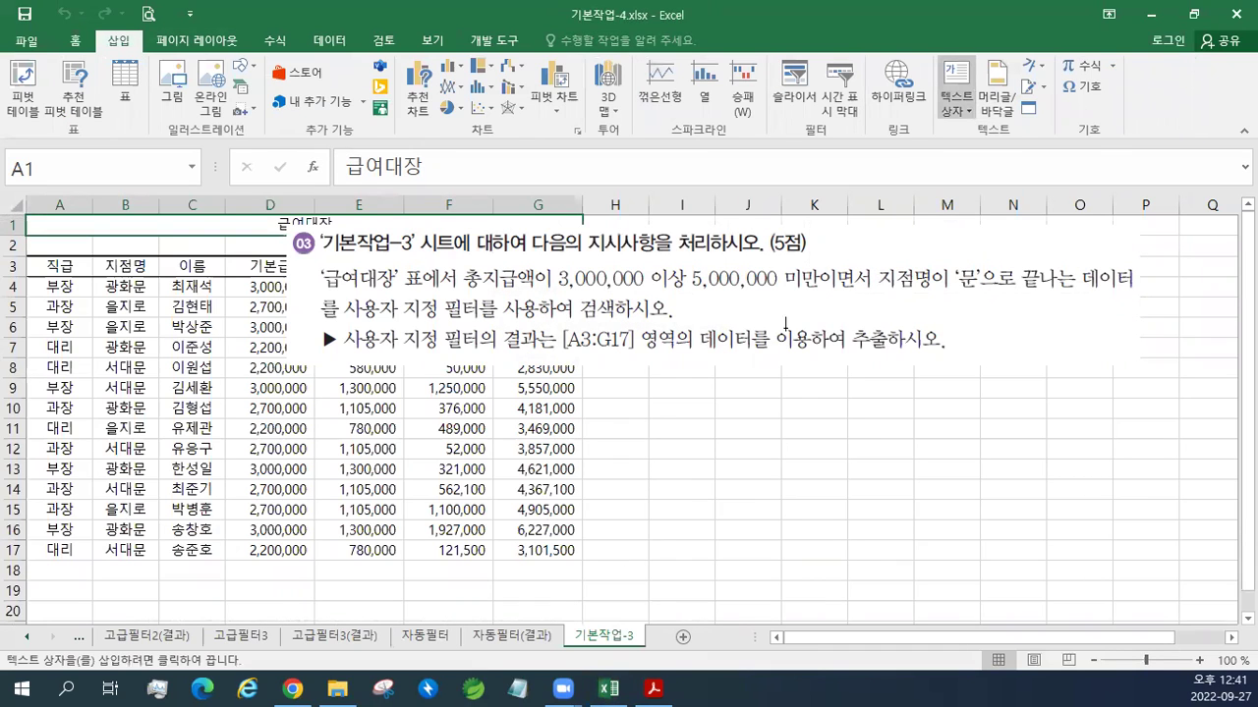
{"action": "left_click", "coordinate": [639, 384]}
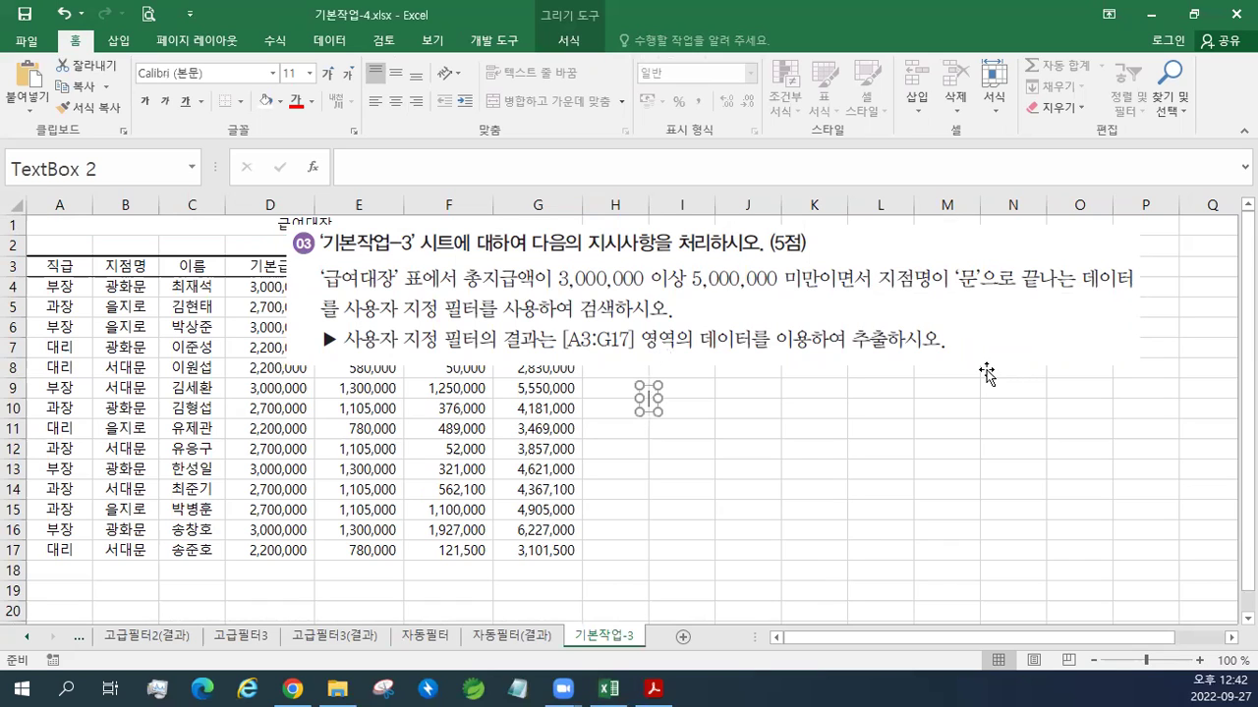
{"action": "left_click", "coordinate": [329, 76]}
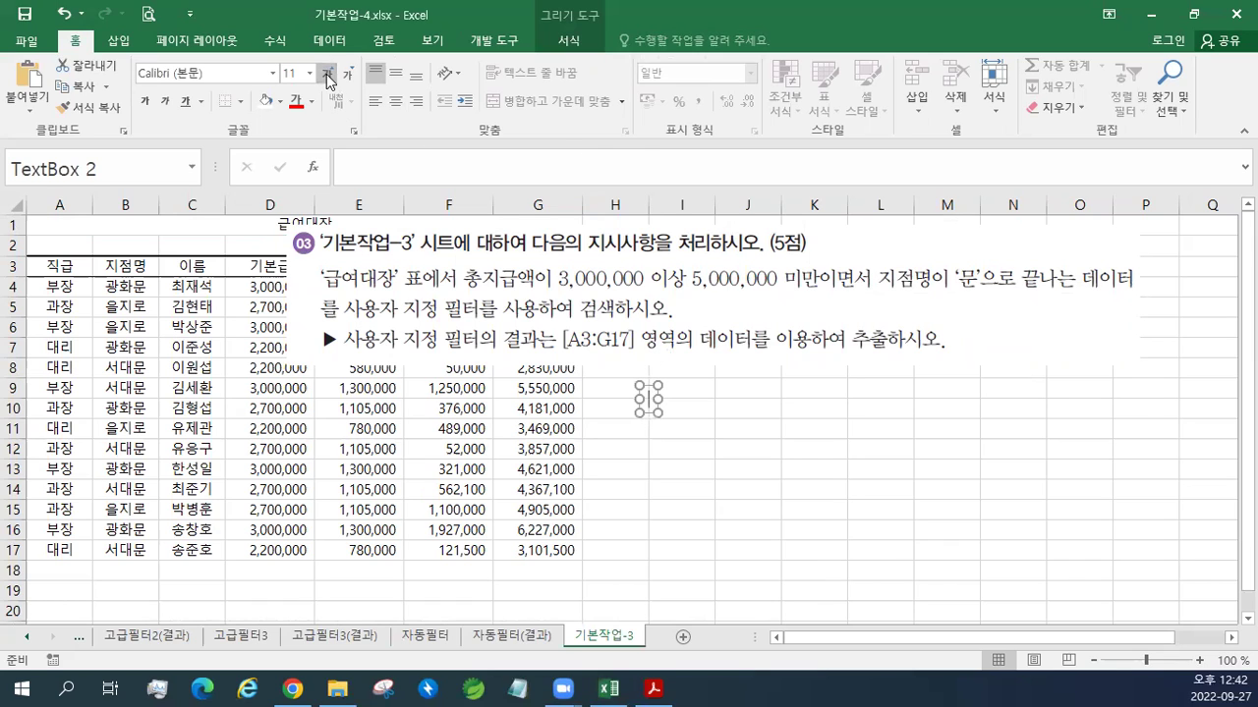
{"action": "type", "text": "rjat"}
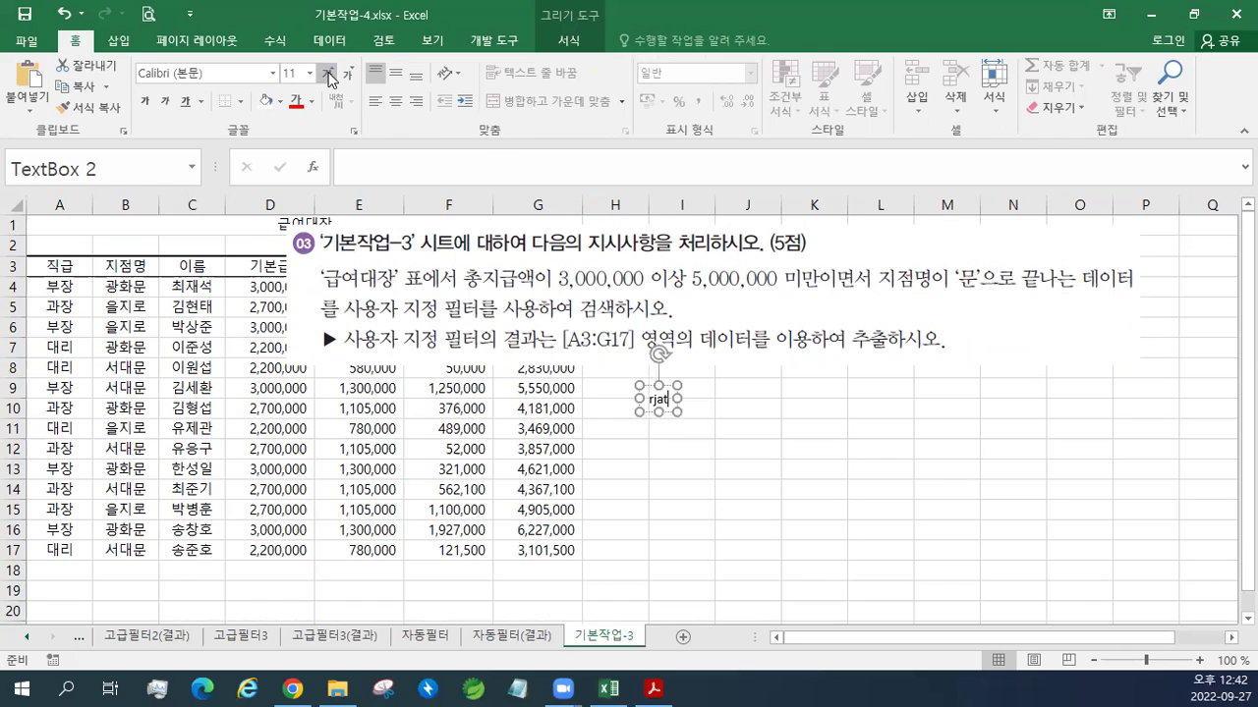
{"action": "key", "text": "BackSpace"}
{"action": "key", "text": "BackSpace"}
{"action": "key", "text": "BackSpace"}
{"action": "key", "text": "BackSpace"}
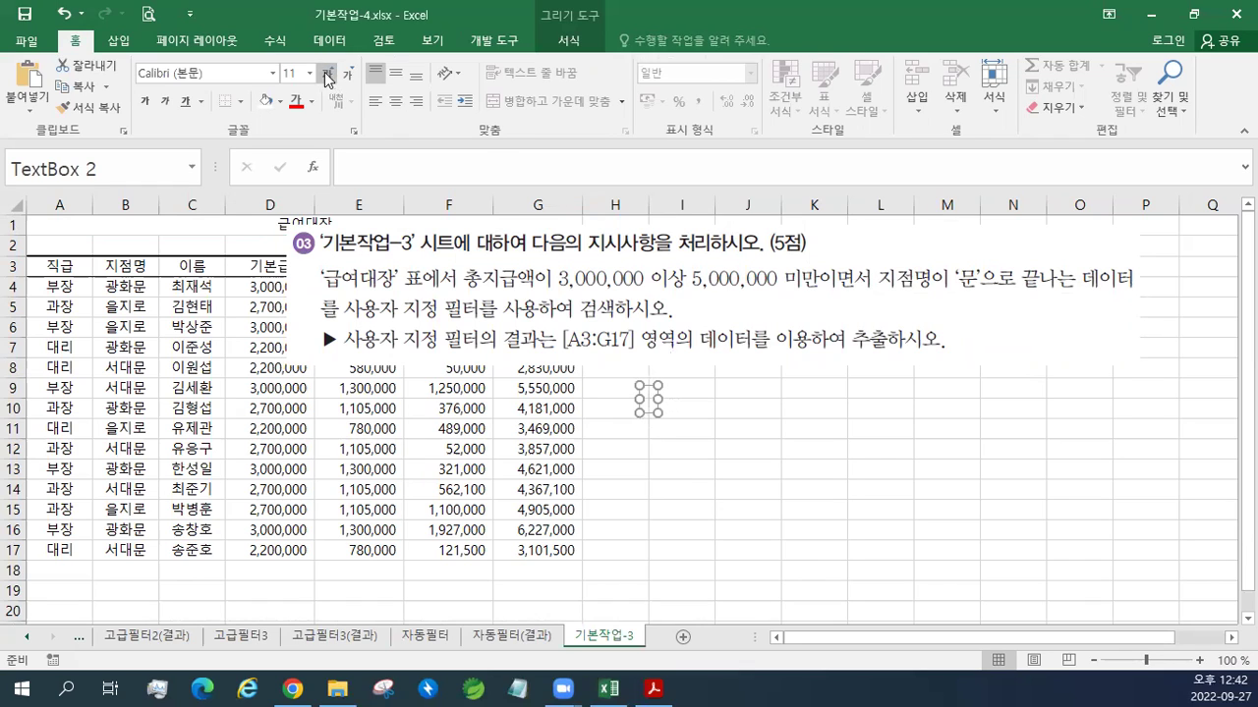
{"action": "left_click", "coordinate": [311, 73]}
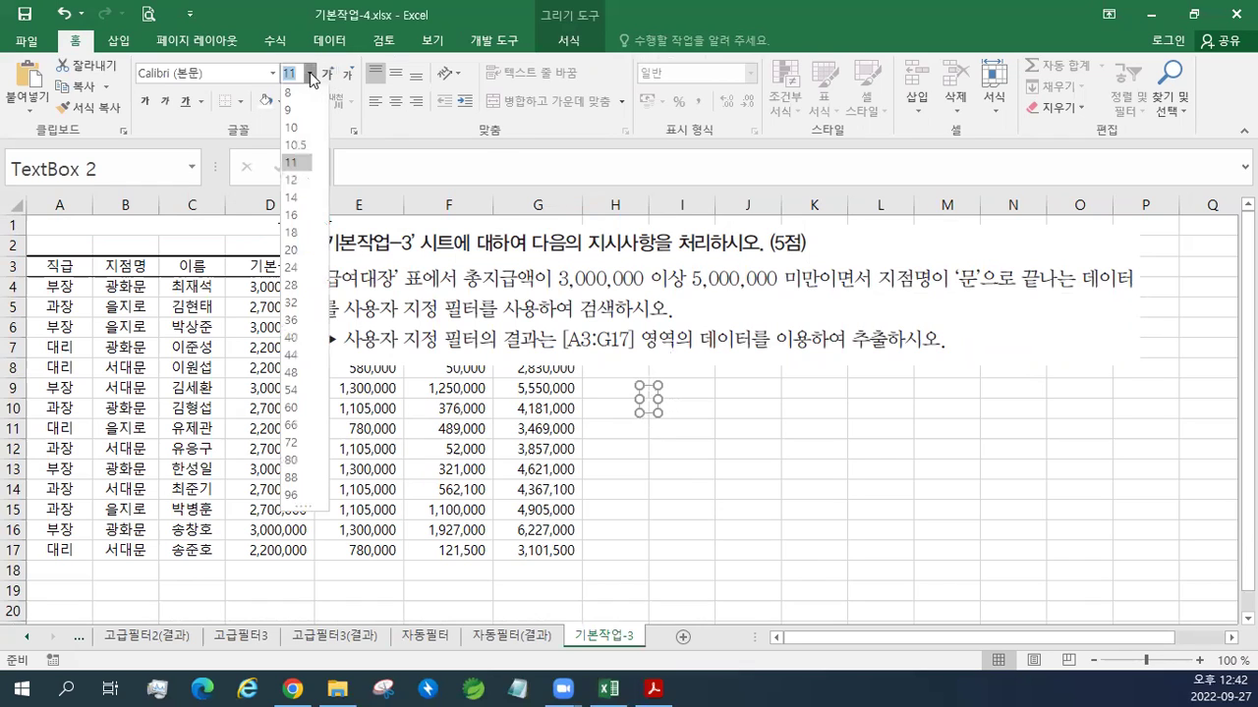
{"action": "left_click", "coordinate": [292, 197]}
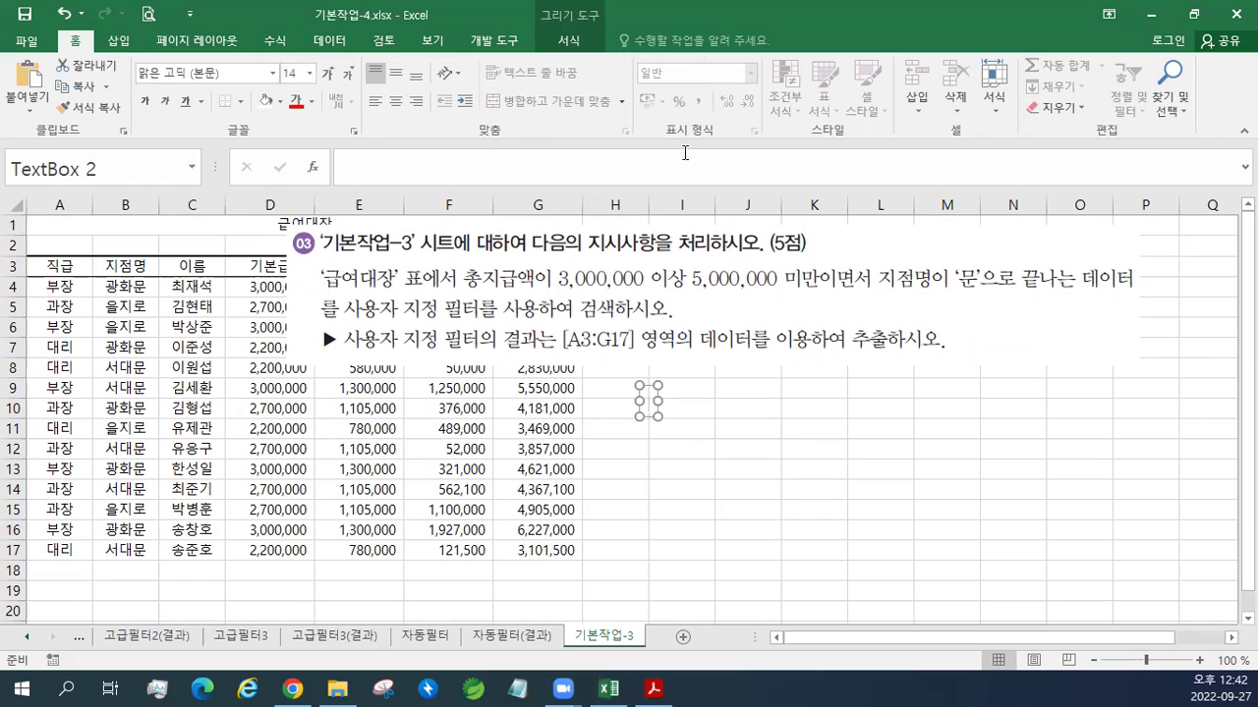
{"action": "left_click", "coordinate": [568, 41]}
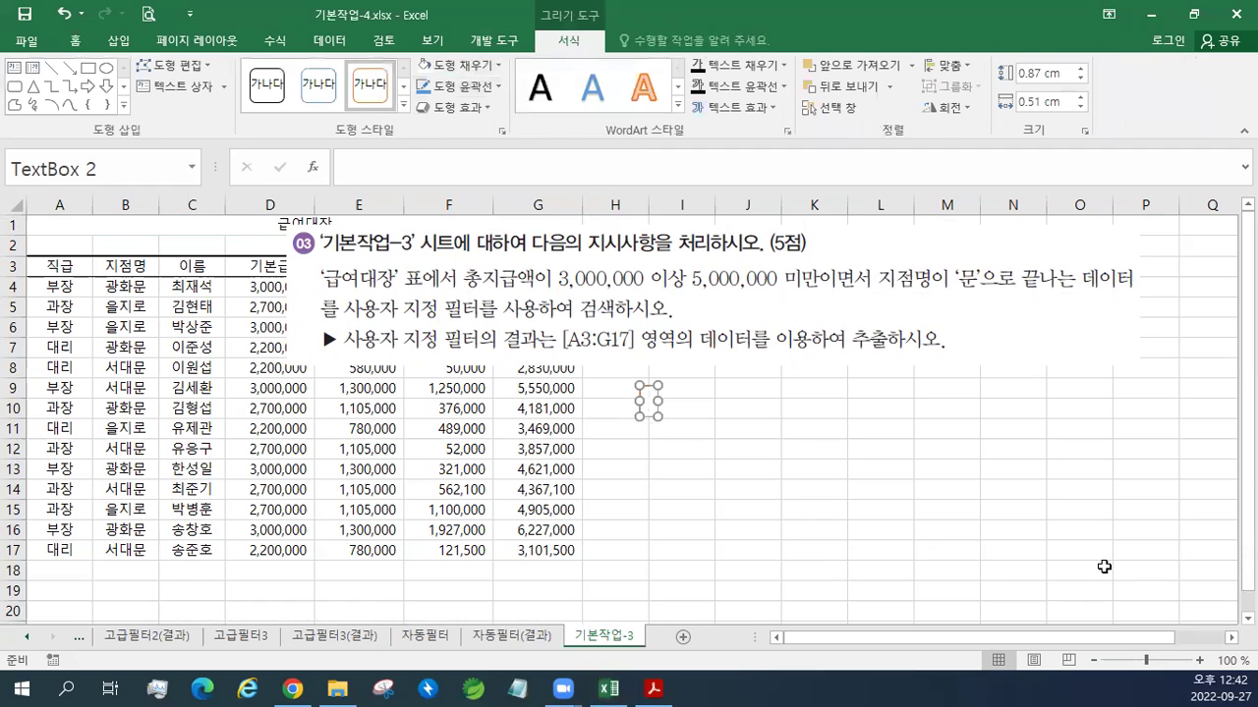
{"action": "type", "text": "rjato"}
{"action": "key", "text": "BackSpace"}
{"action": "key", "text": "BackSpace"}
{"action": "key", "text": "BackSpace"}
{"action": "key", "text": "BackSpace"}
{"action": "key", "text": "BackSpace"}
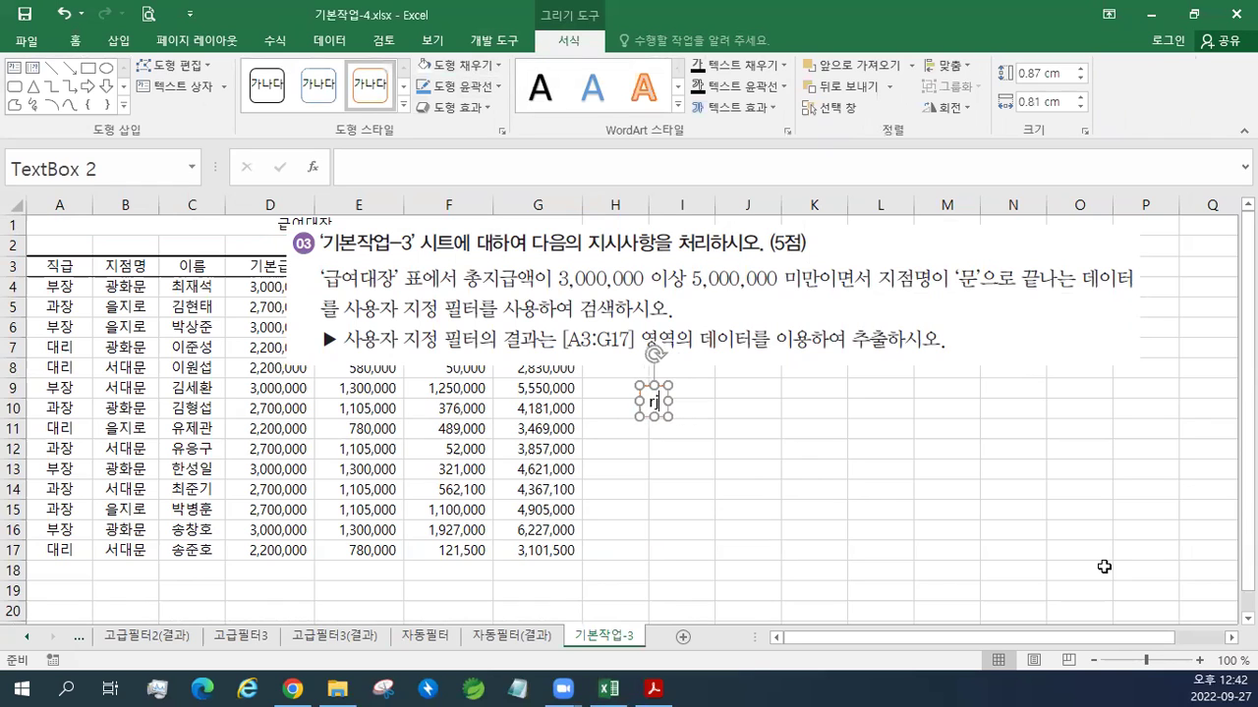
Step: Enter "검색 = 추출 = 필터" as the first line of the text box below the question picture
{"action": "type", "text": "검색"}
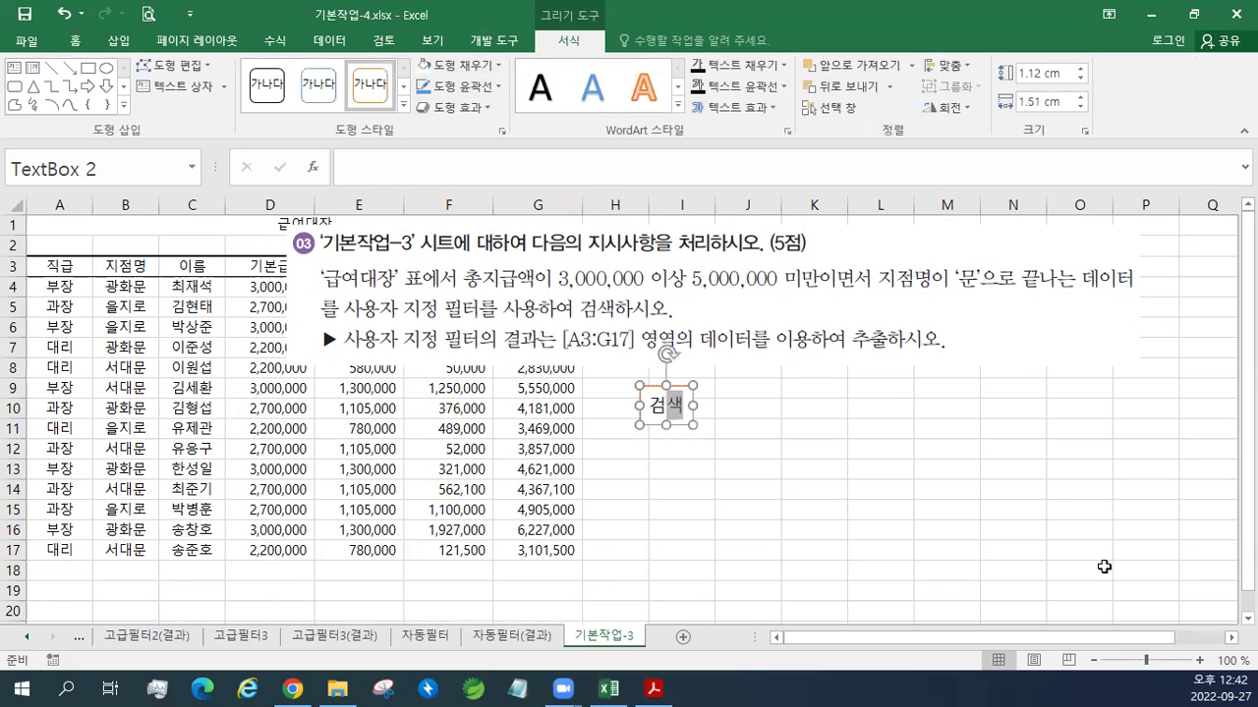
{"action": "type", "text": " = 추출 ="}
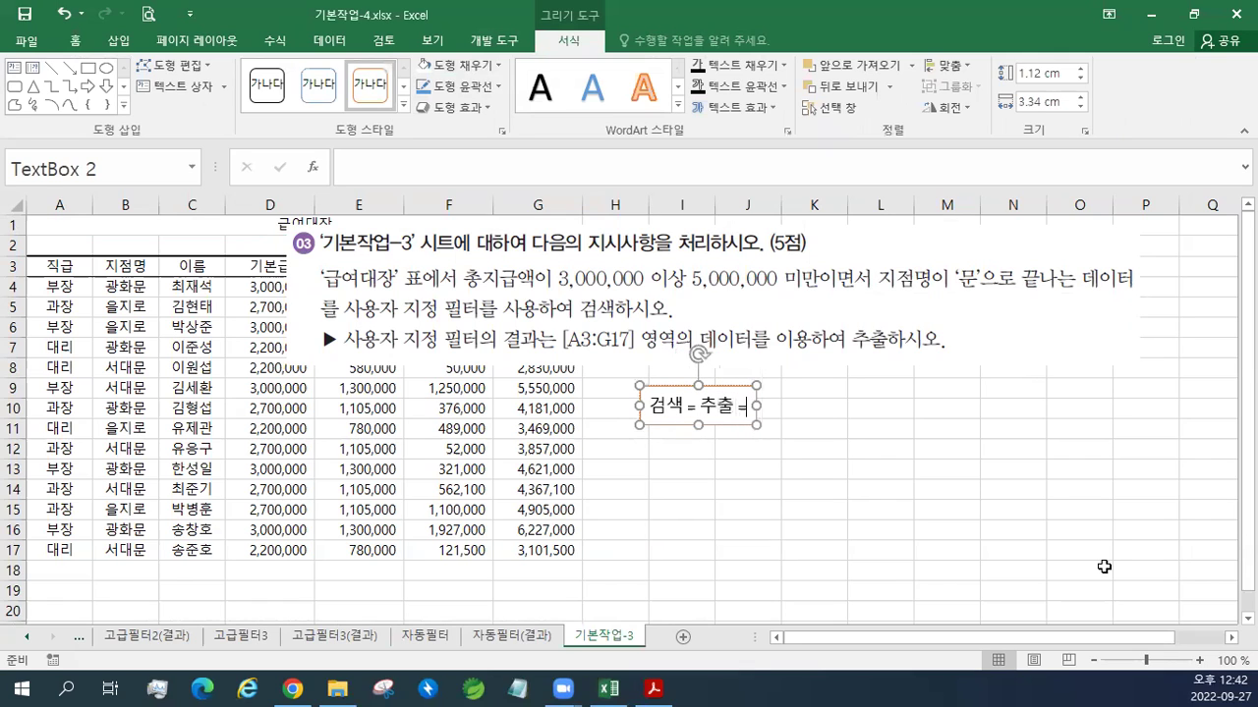
{"action": "type", "text": " 필터"}
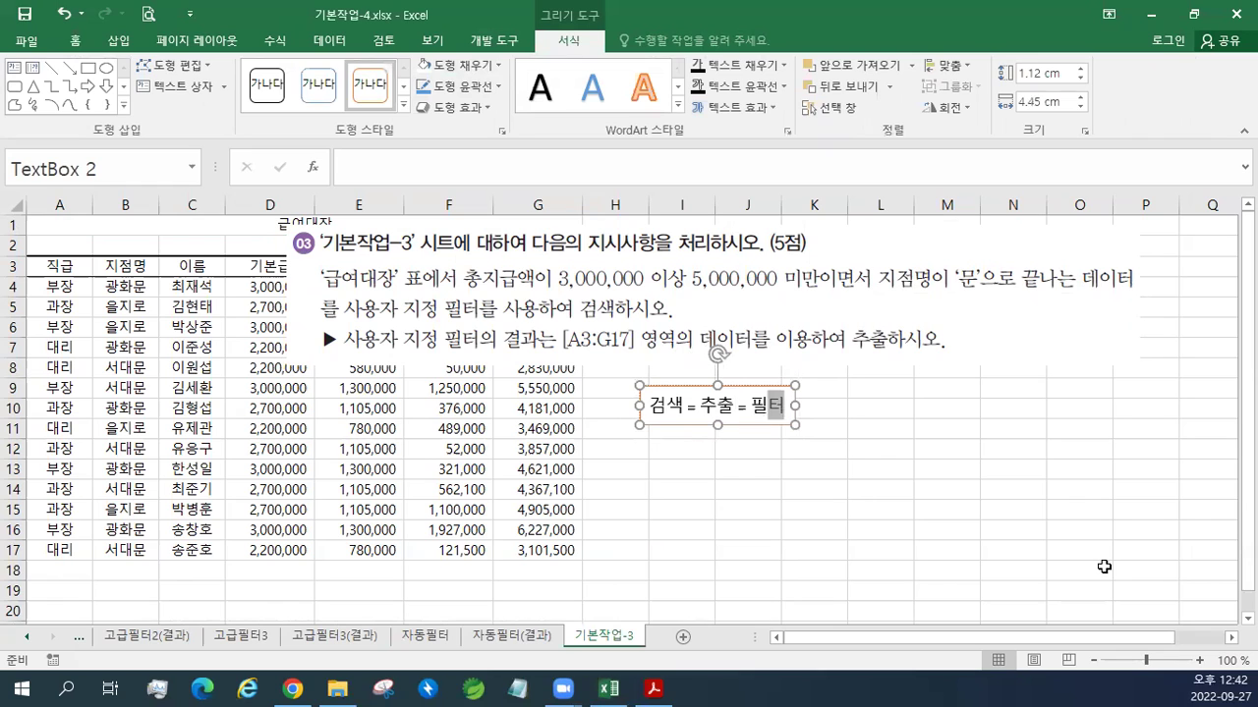
{"action": "key", "text": "Return"}
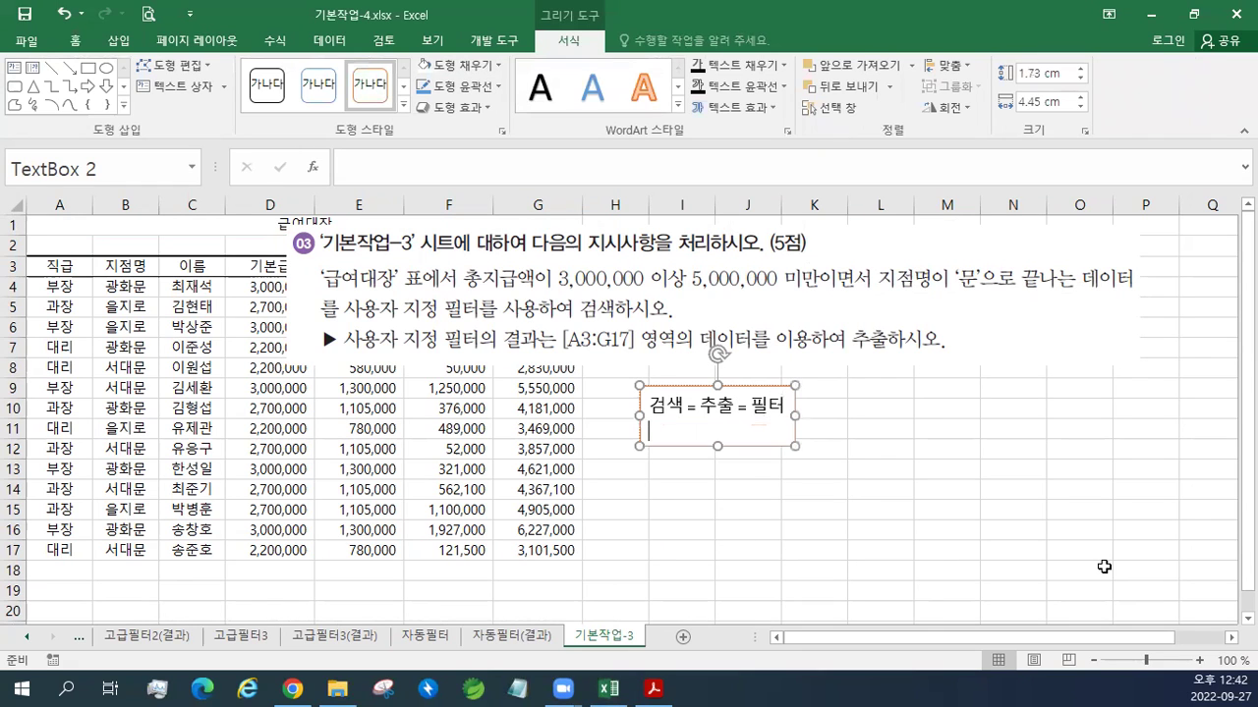
Step: Add the line "필터 >> 자동필터 / 고급필터" under the first line of the text box
{"action": "key", "text": "Return"}
{"action": "type", "text": "필터"}
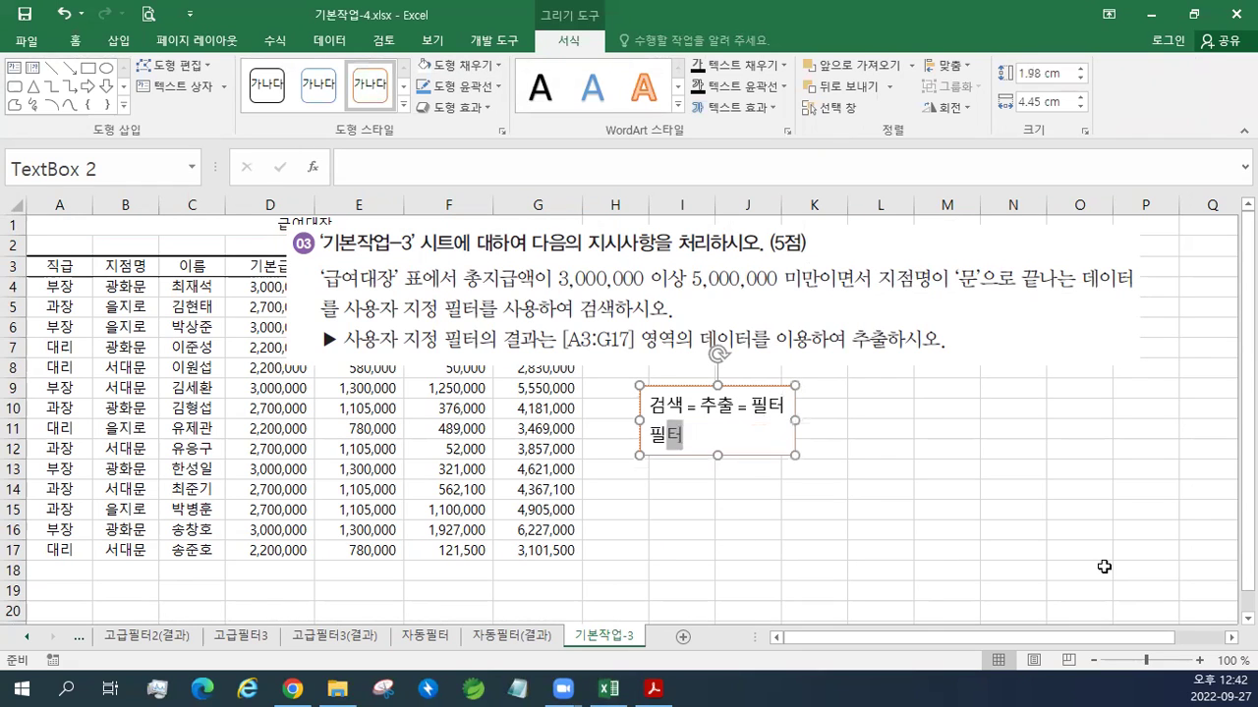
{"action": "type", "text": " >> ㅈ"}
{"action": "type", "text": "자동"}
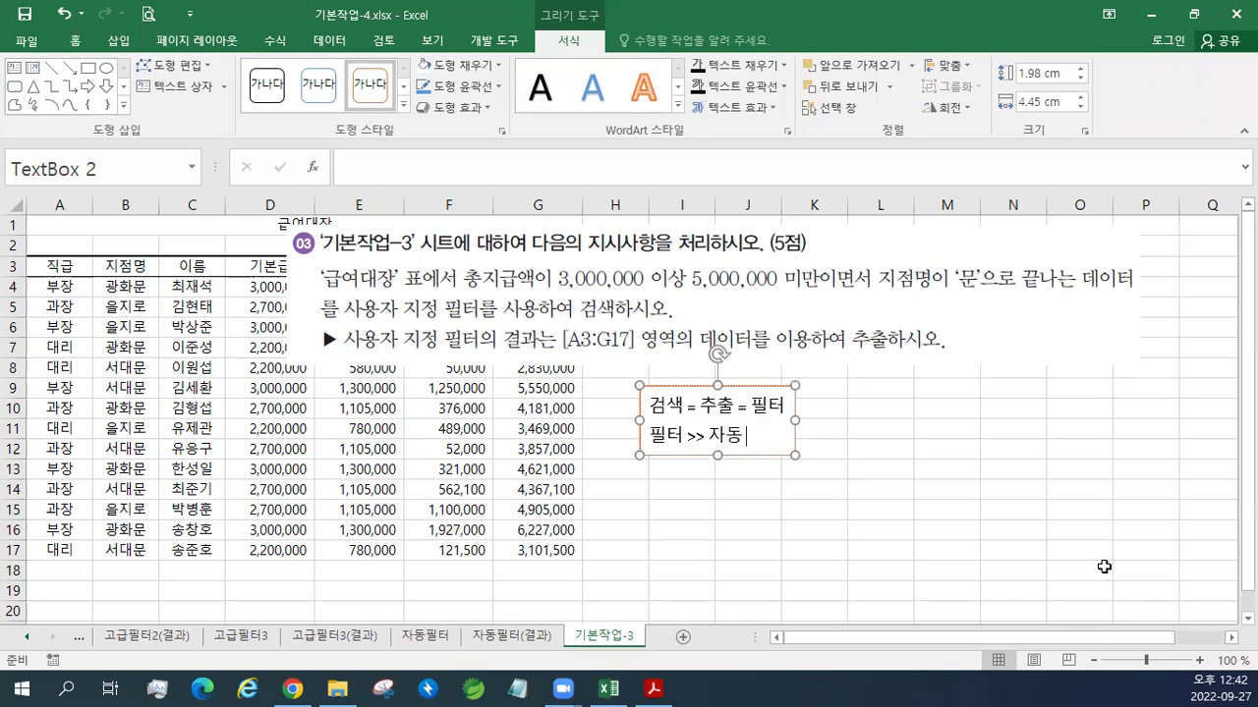
{"action": "type", "text": "필터 / 고급필터"}
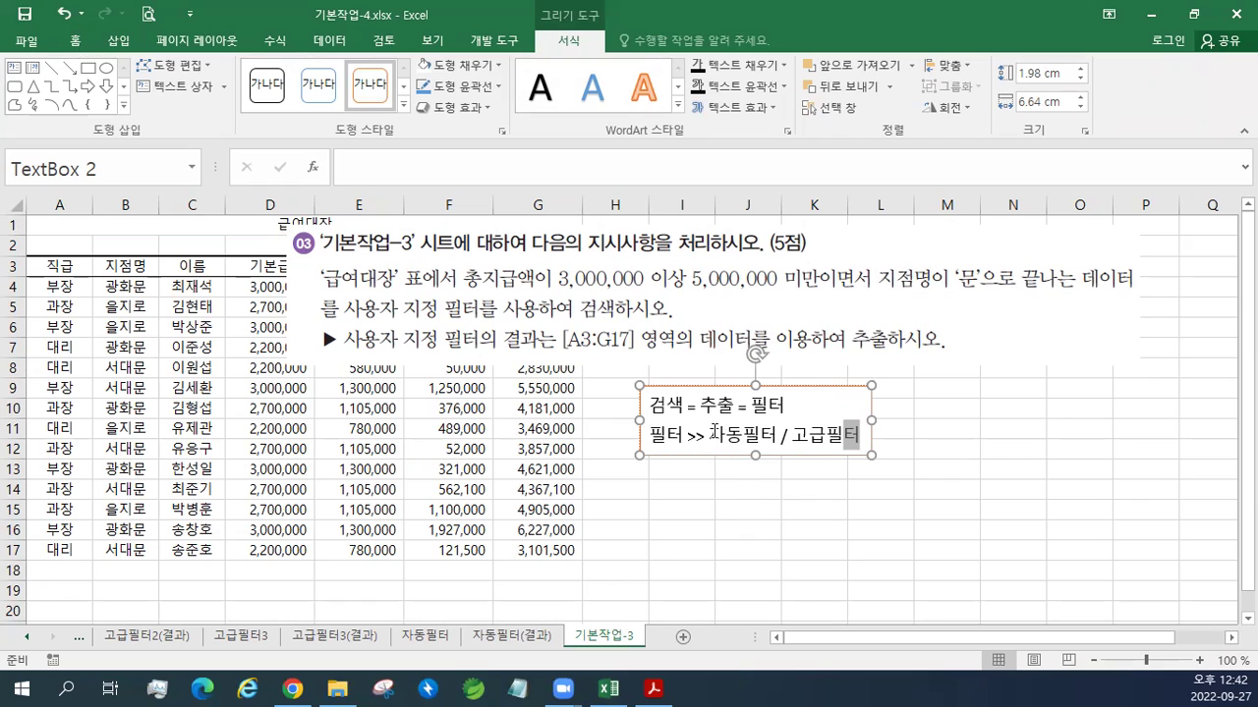
{"action": "key", "text": "Return"}
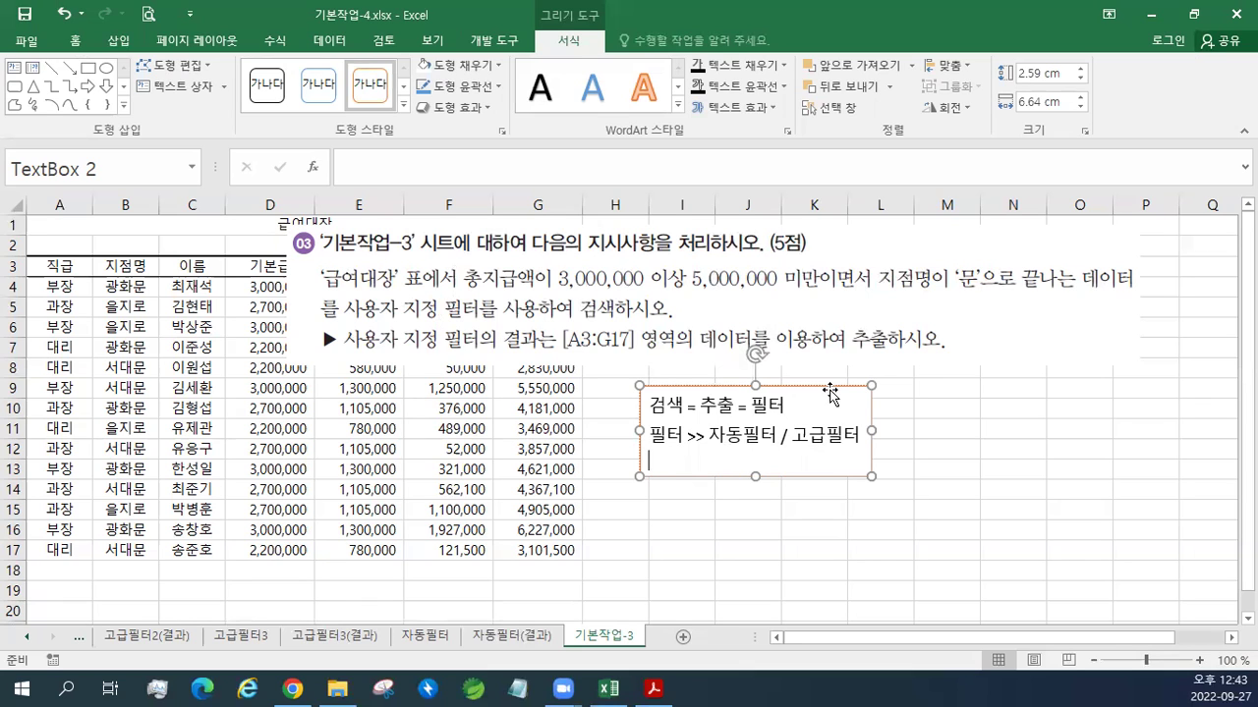
Step: Add the line "사용자 지정 필터 >> 자동 필터" at the end of the text box and make "자동 필터" bold
{"action": "key", "text": "Return"}
{"action": "type", "text": "사용자 지정"}
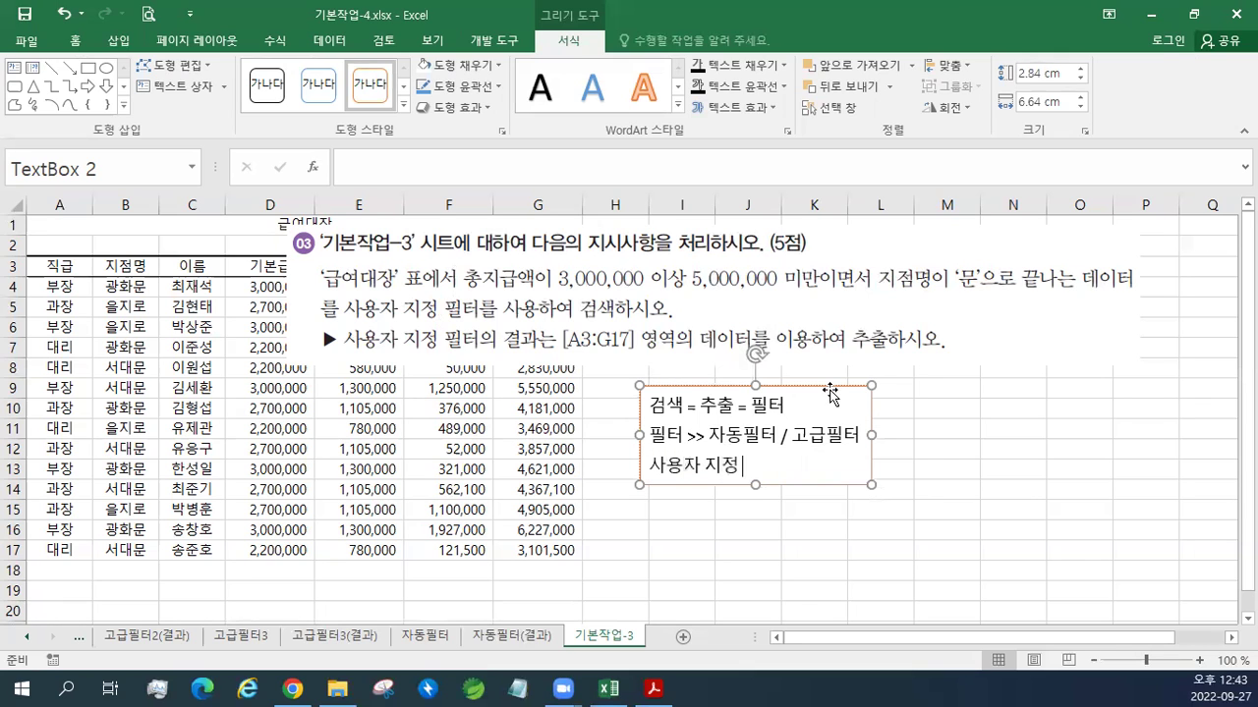
{"action": "type", "text": " 필터 >> 자동 필터"}
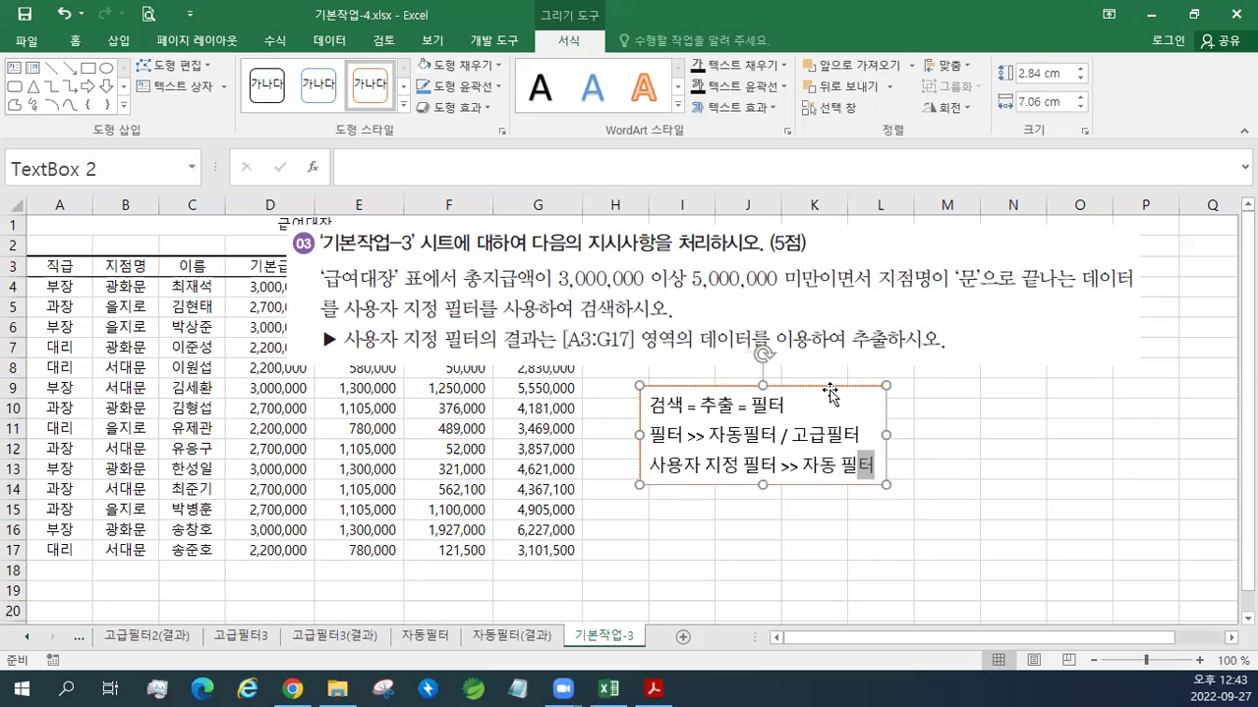
{"action": "key", "text": "shift+Left"}
{"action": "key", "text": "shift+Left"}
{"action": "key", "text": "shift+Left"}
{"action": "key", "text": "shift+Left"}
{"action": "key", "text": "shift+Left"}
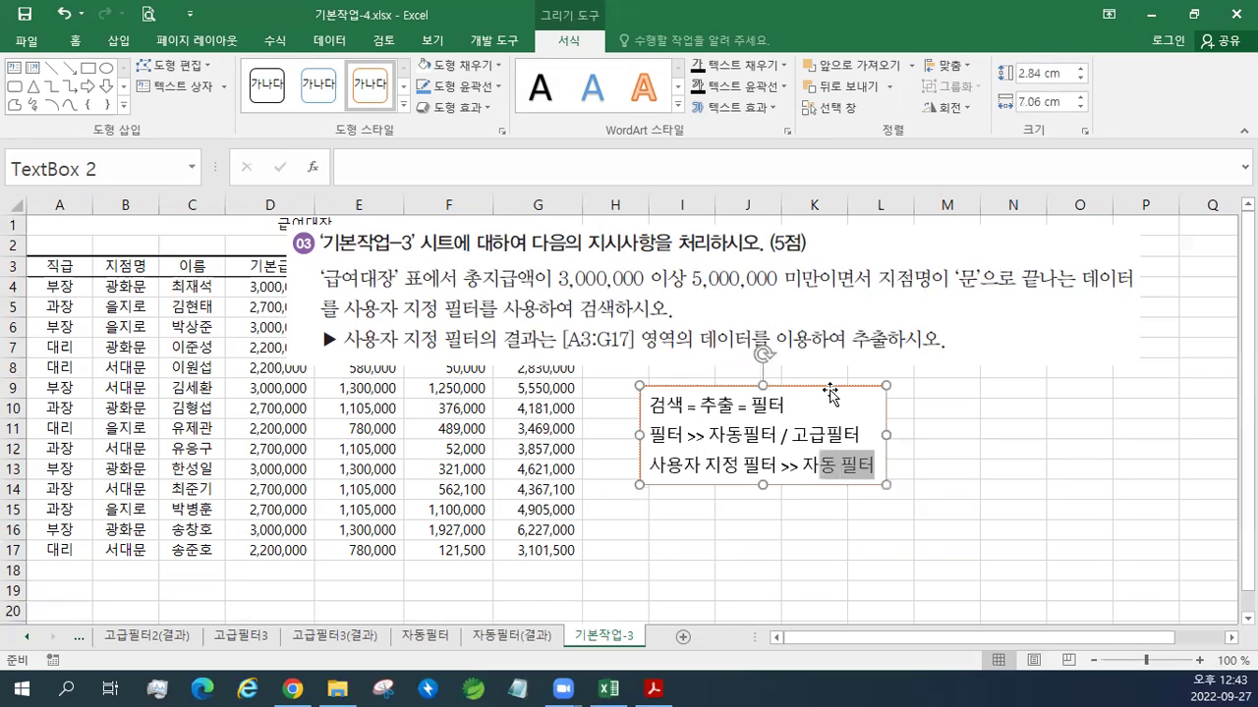
{"action": "key", "text": "ctrl+b"}
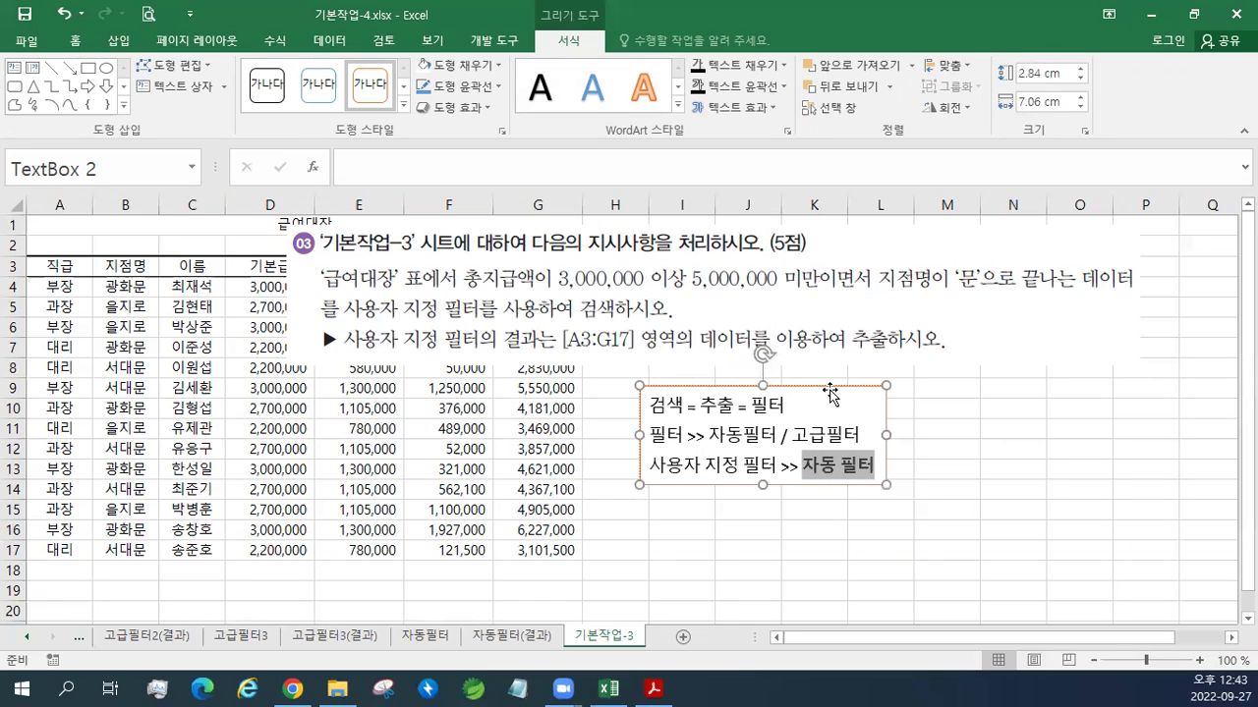
Step: Insert the line "총지급액 3000000 이상 5000000 미만이다" above the existing text, separated from it by a blank line
{"action": "left_click", "coordinate": [649, 406]}
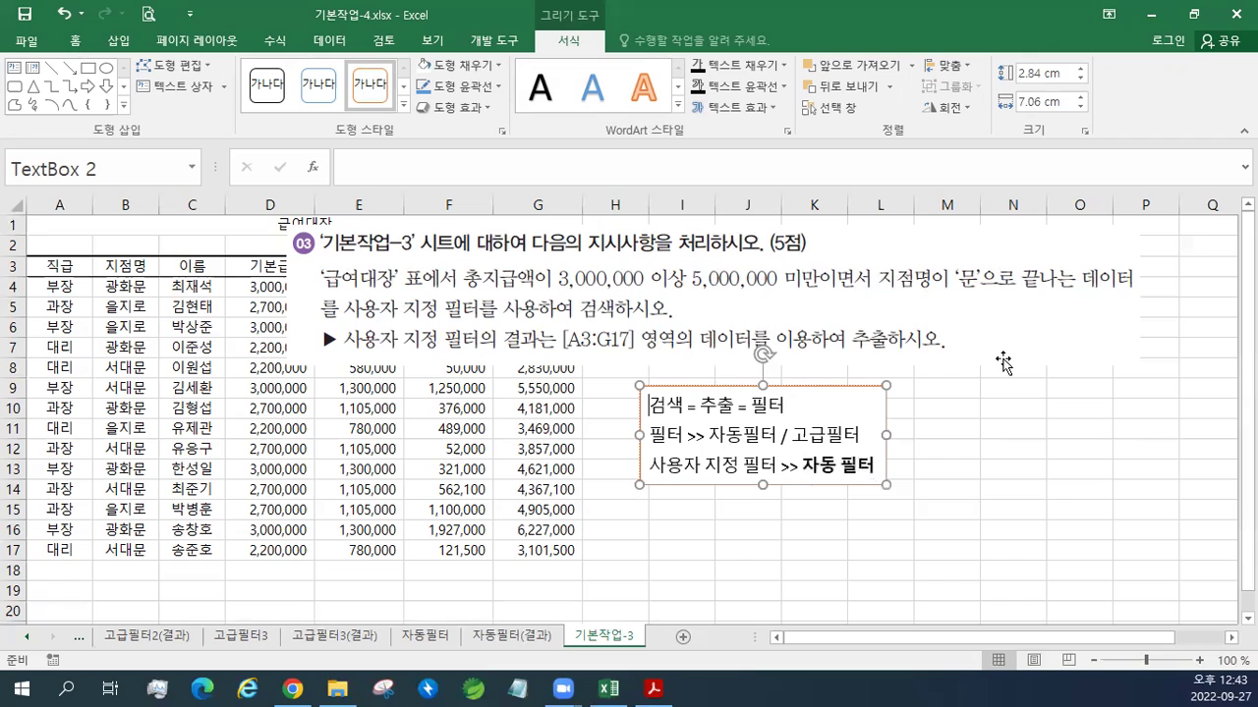
{"action": "key", "text": "Return"}
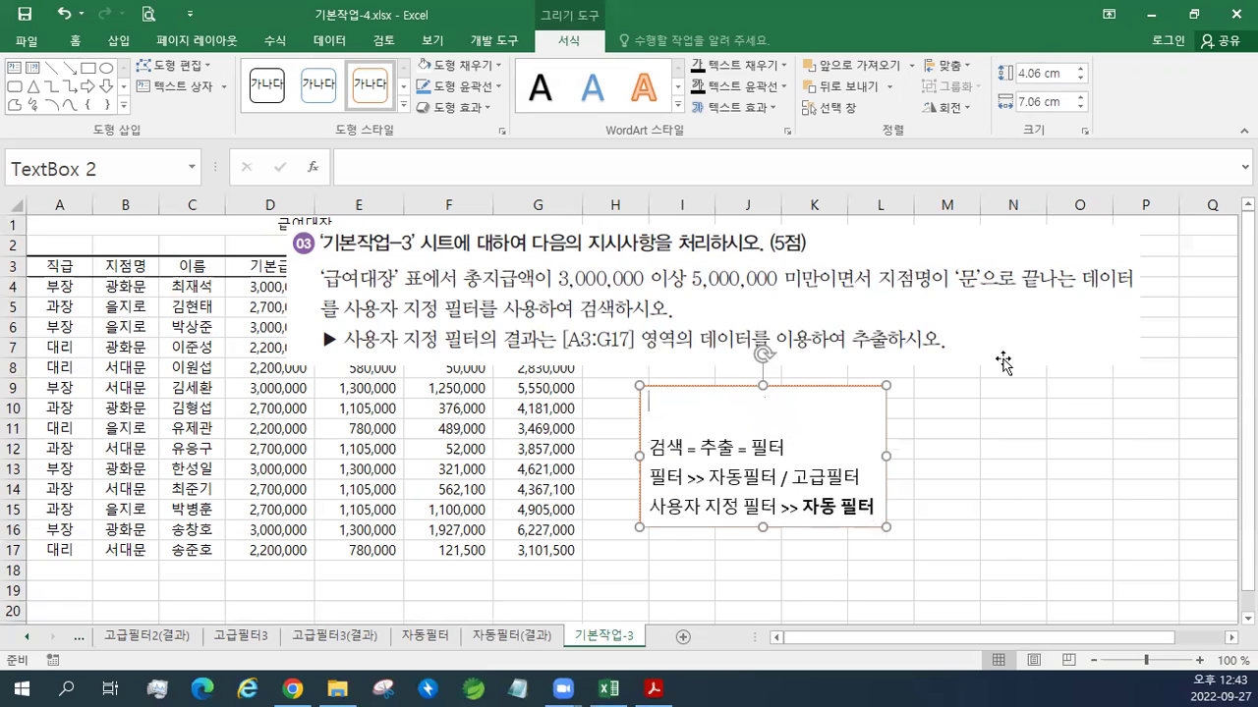
{"action": "type", "text": "총지급액"}
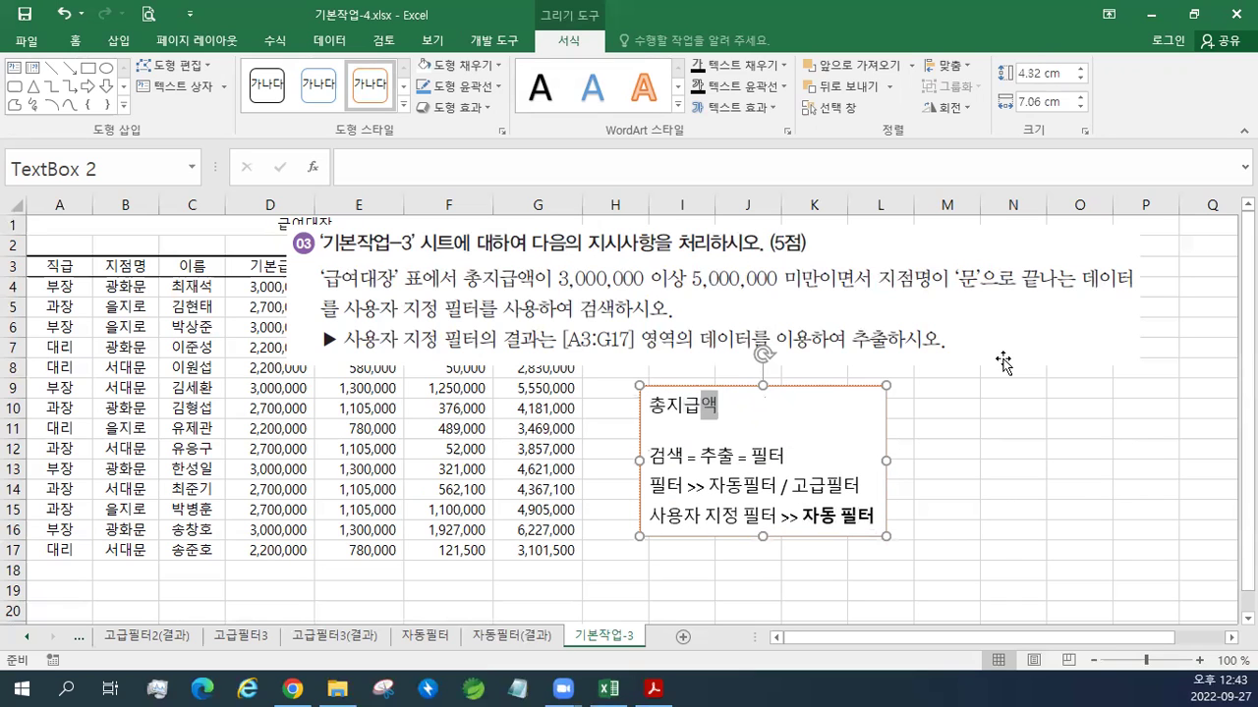
{"action": "type", "text": " 3"}
{"action": "type", "text": "000000"}
{"action": "type", "text": " 이상"}
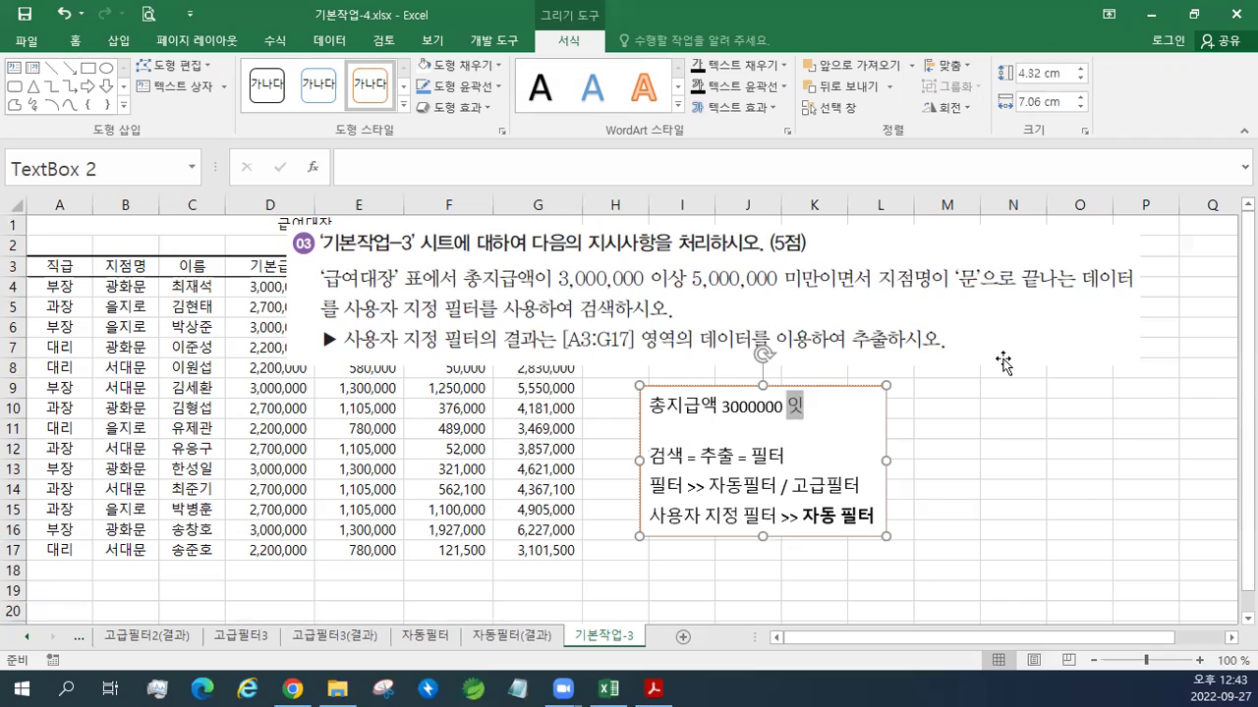
{"action": "type", "text": " 5000000 미미"}
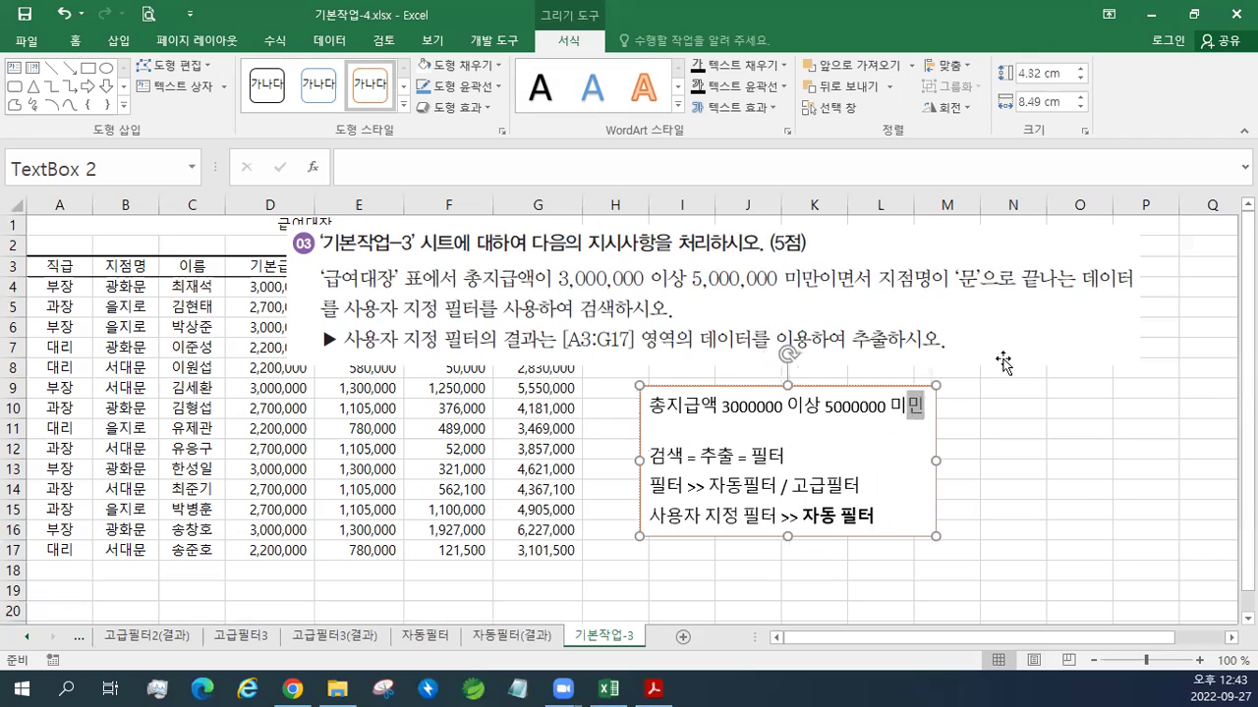
{"action": "type", "text": "이다"}
{"action": "key", "text": "Return"}
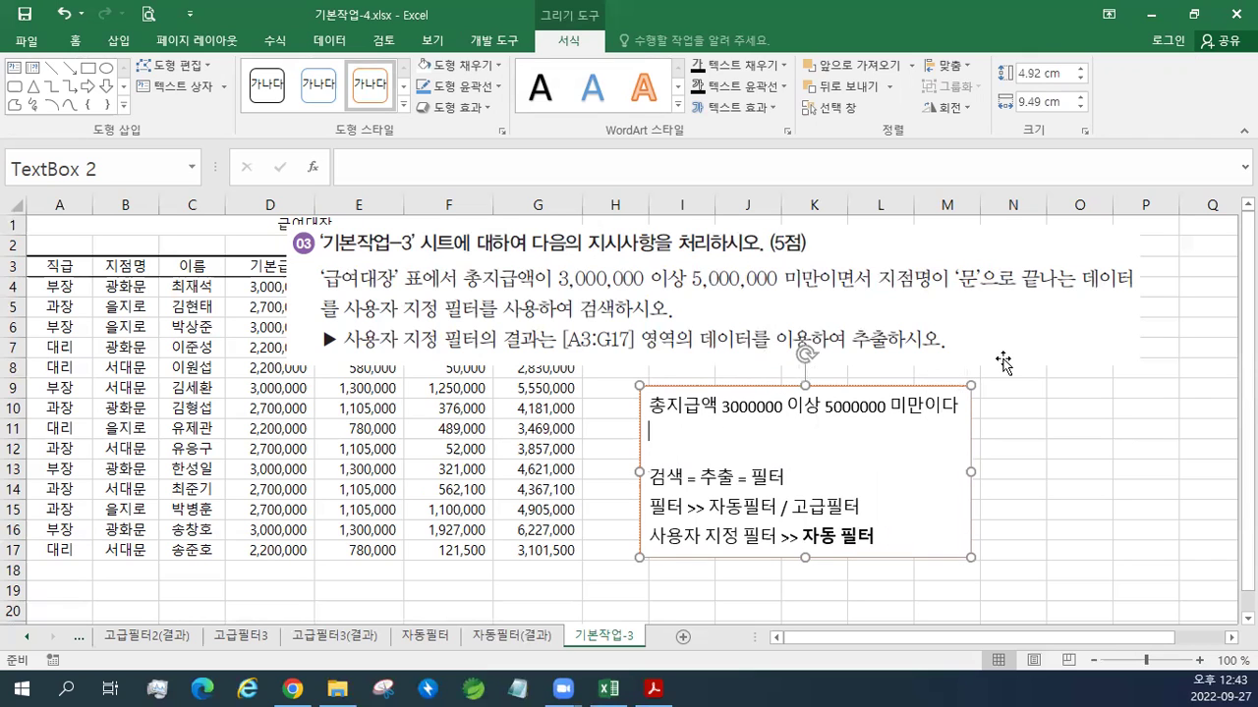
Step: Add the inequality "3000000<=총지급액<5000000" directly below the 총지급액 condition sentence
{"action": "type", "text": "3000000<="}
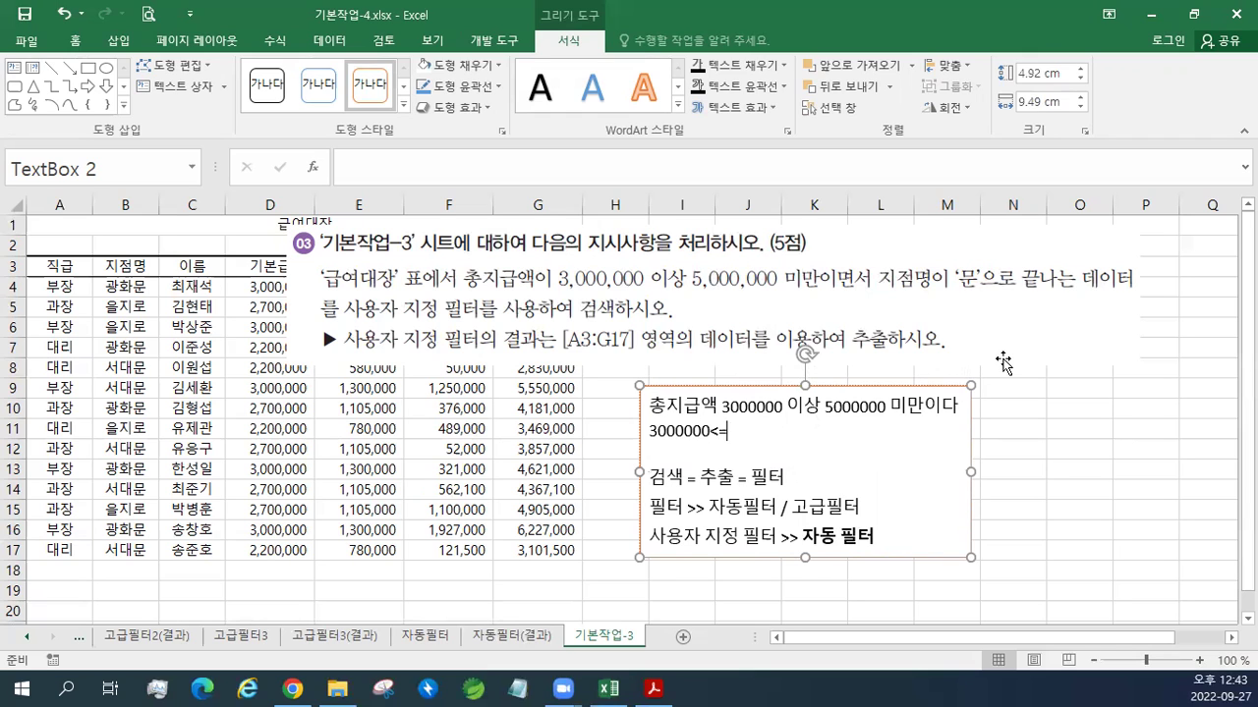
{"action": "type", "text": "총지급액"}
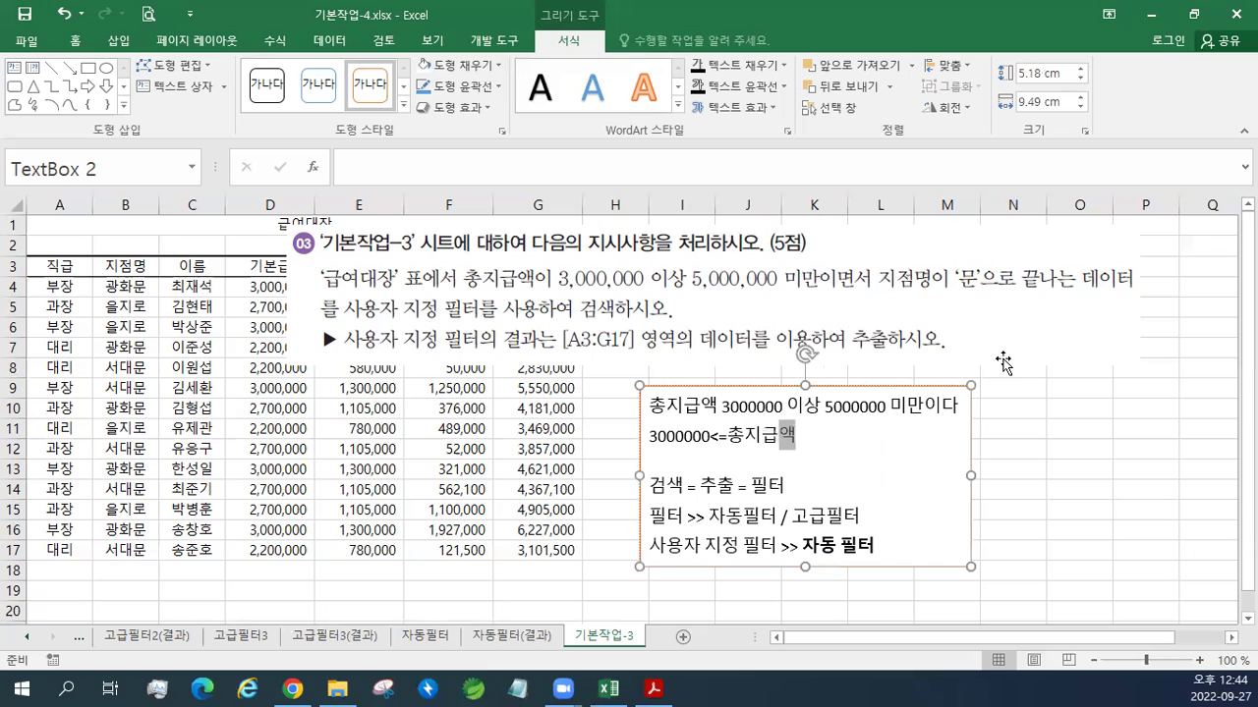
{"action": "type", "text": "<5000000"}
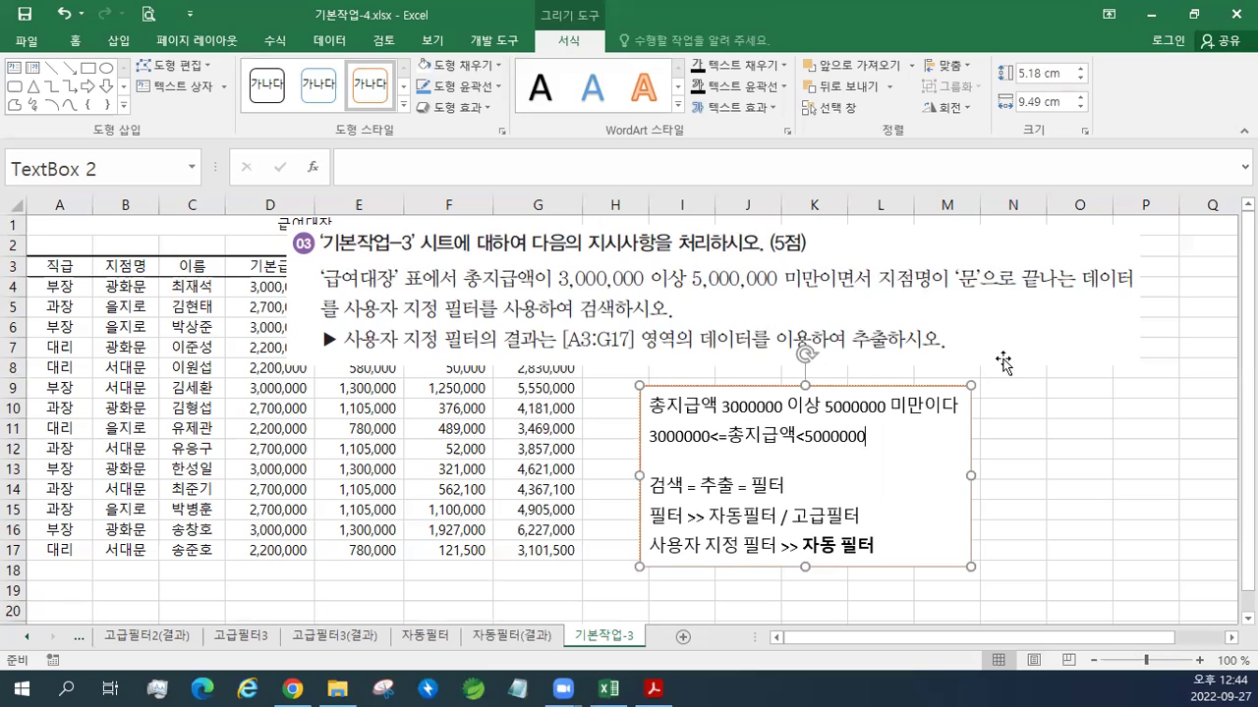
{"action": "key", "text": "Return"}
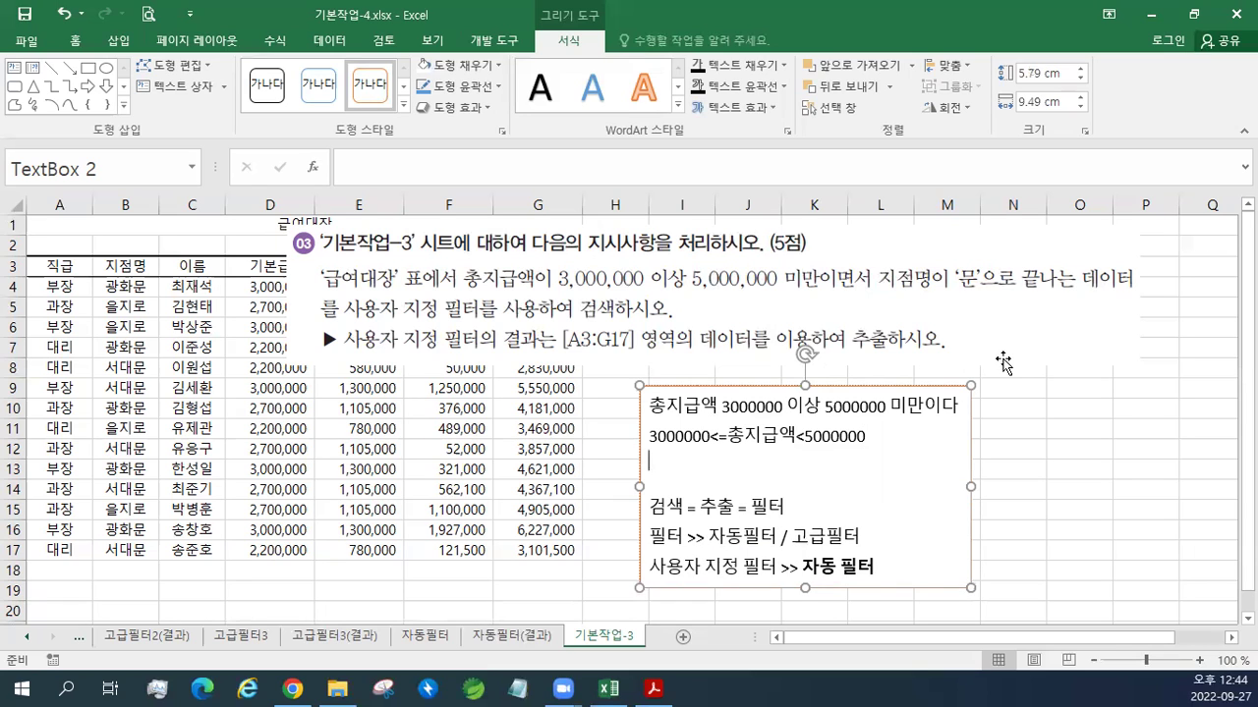
Step: Write the condition as two comparisons on the following line: "총지급액>=3000000 총지급액<5000000"
{"action": "type", "text": "총지"}
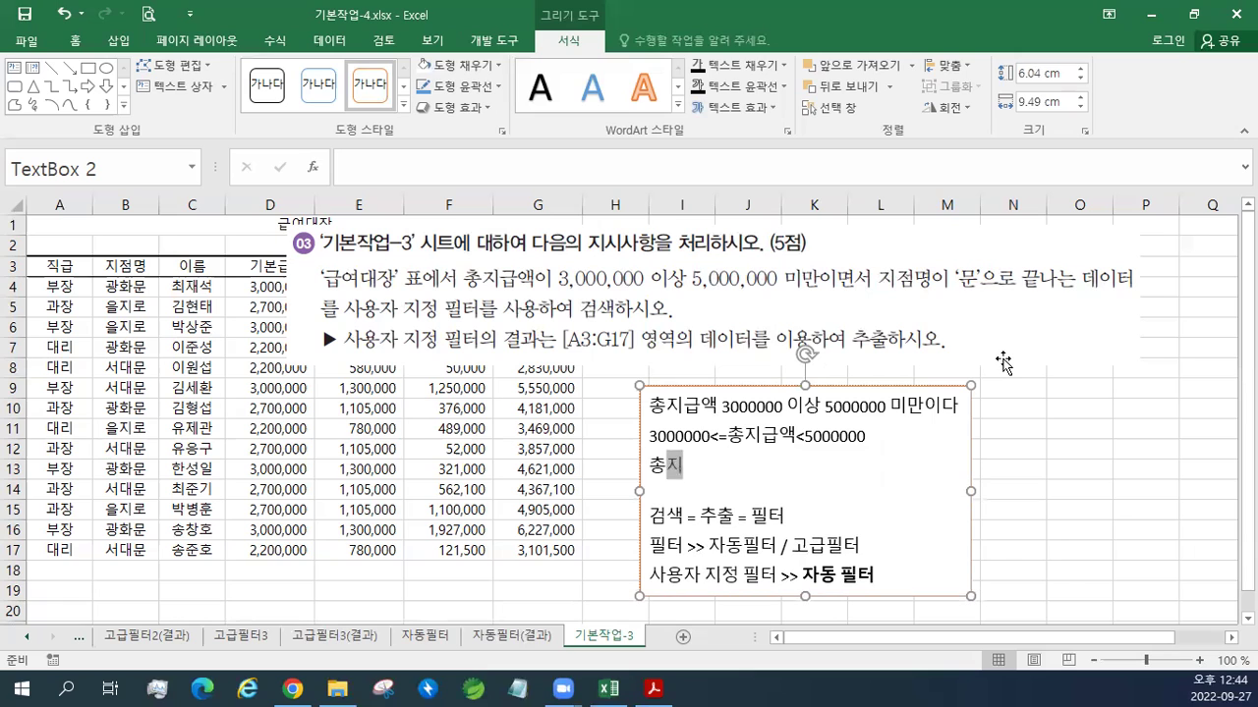
{"action": "type", "text": "급액>"}
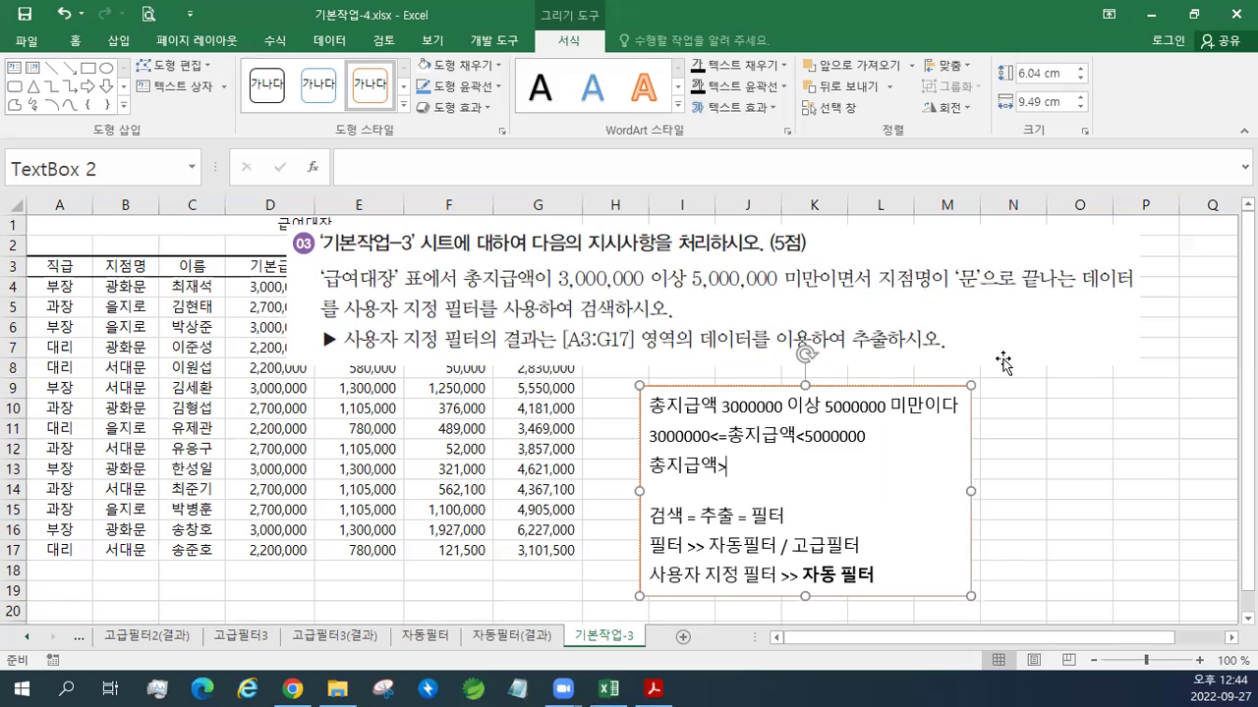
{"action": "type", "text": "000"}
{"action": "type", "text": " 총지급"}
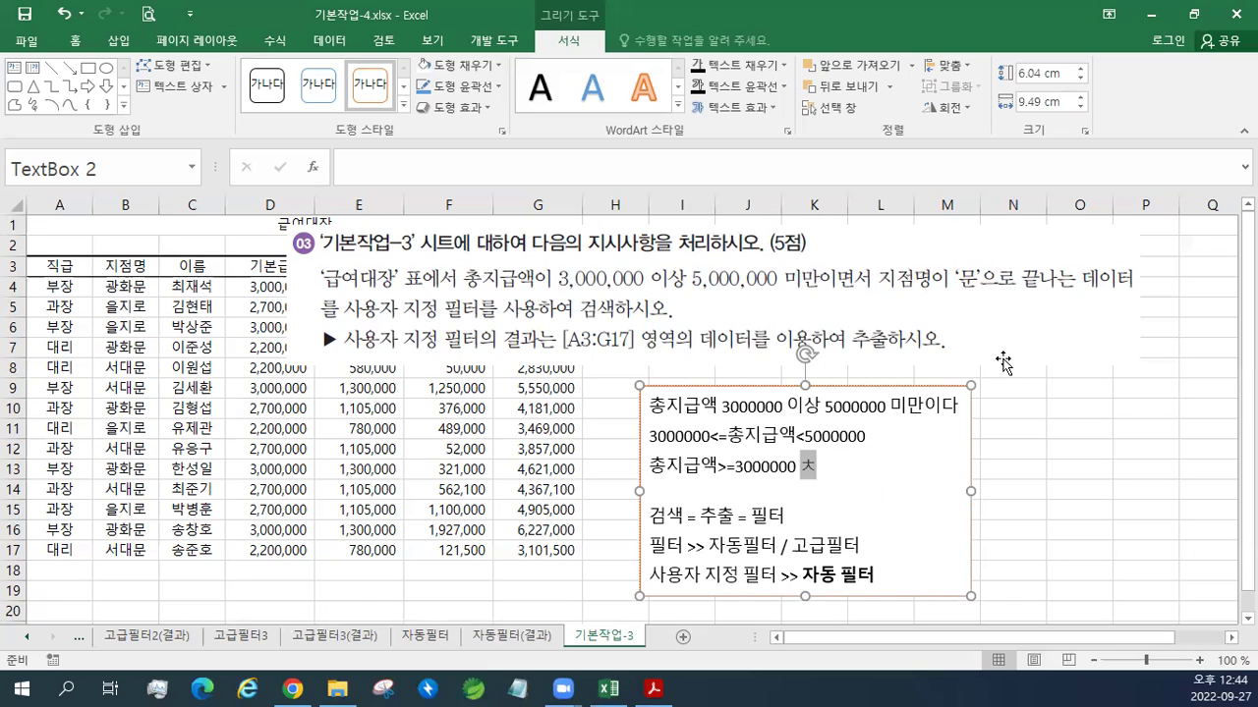
{"action": "type", "text": "액<5000000"}
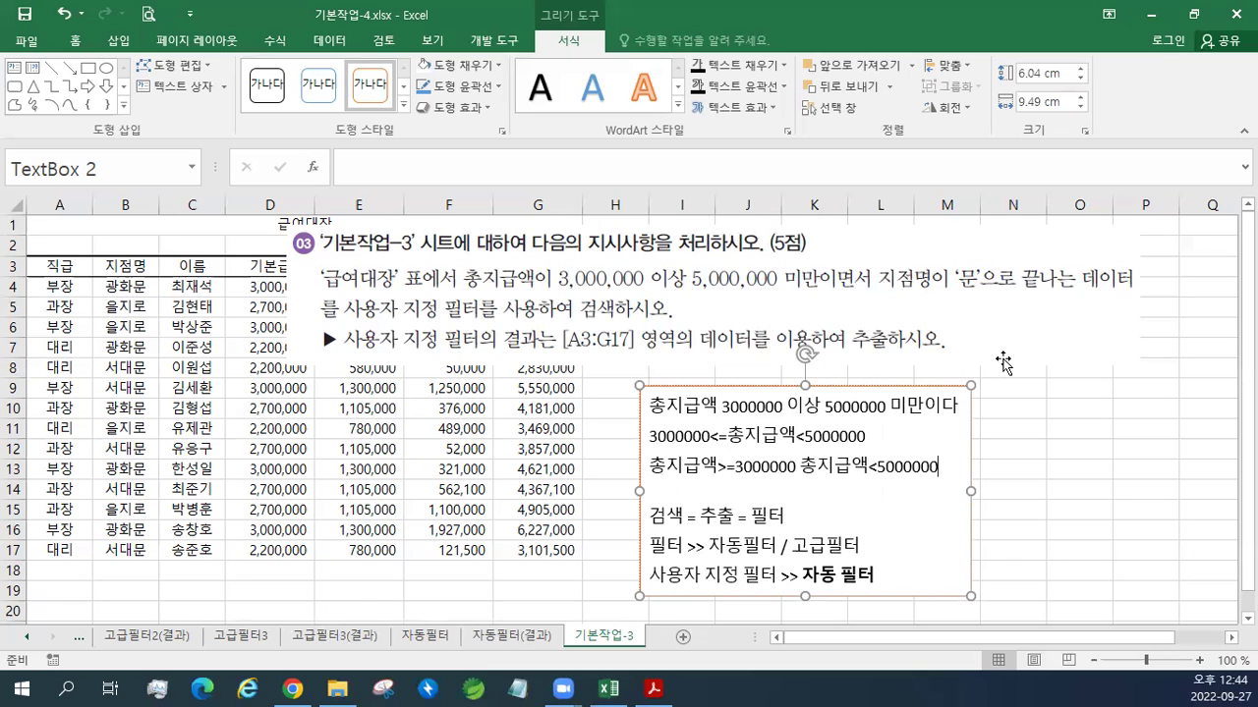
Step: Insert a bold "AND" between the two comparisons "총지급액>=3000000" and "총지급액<5000000"
{"action": "left_click", "coordinate": [799, 467]}
{"action": "type", "text": "and"}
{"action": "key", "text": "BackSpace"}
{"action": "key", "text": "BackSpace"}
{"action": "key", "text": "BackSpace"}
{"action": "type", "text": "an"}
{"action": "key", "text": "BackSpace"}
{"action": "key", "text": "BackSpace"}
{"action": "type", "text": "ㅁ"}
{"action": "key", "text": "BackSpace"}
{"action": "key", "text": "BackSpace"}
{"action": "type", "text": "an"}
{"action": "key", "text": "BackSpace"}
{"action": "key", "text": "BackSpace"}
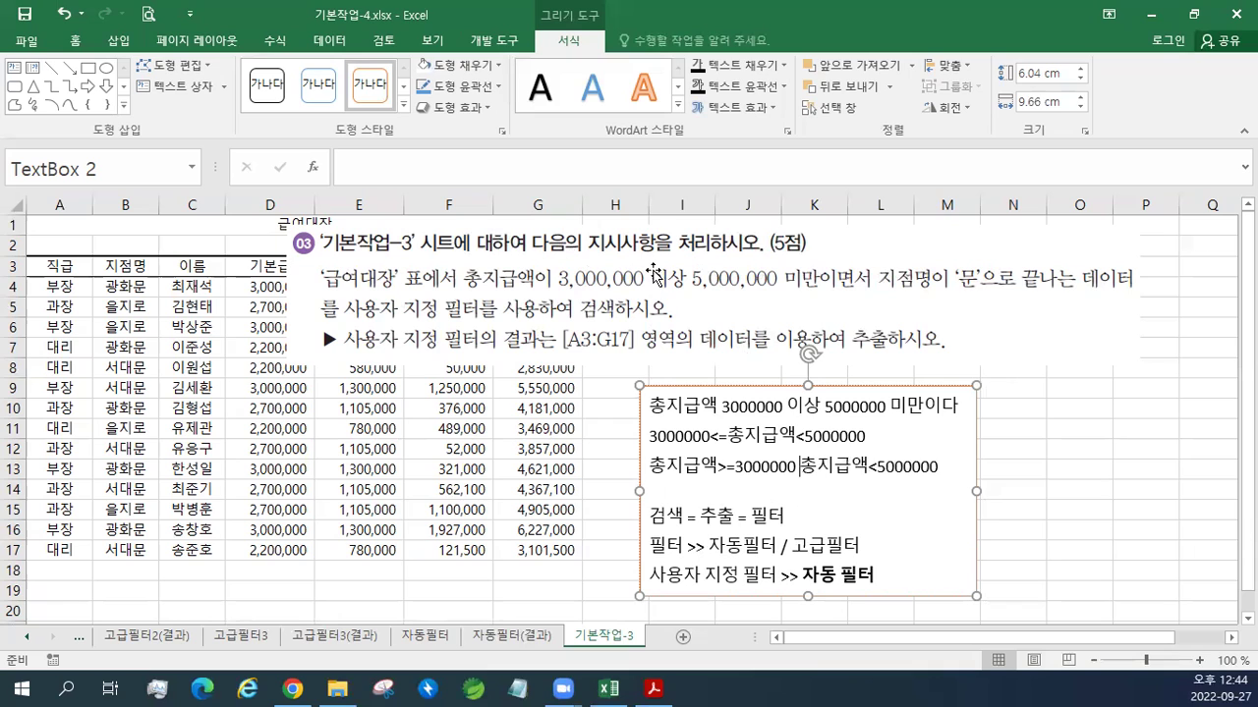
{"action": "type", "text": "AND"}
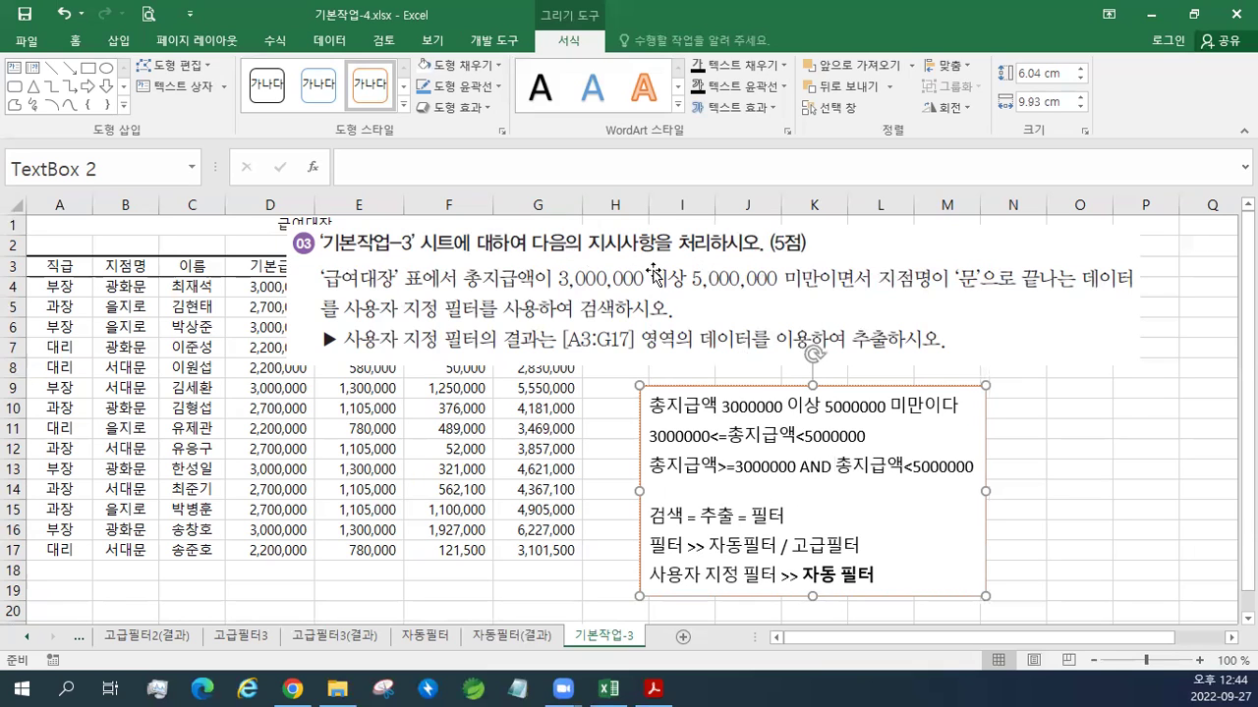
{"action": "key", "text": "shift+Left"}
{"action": "key", "text": "shift+Left"}
{"action": "key", "text": "shift+Left"}
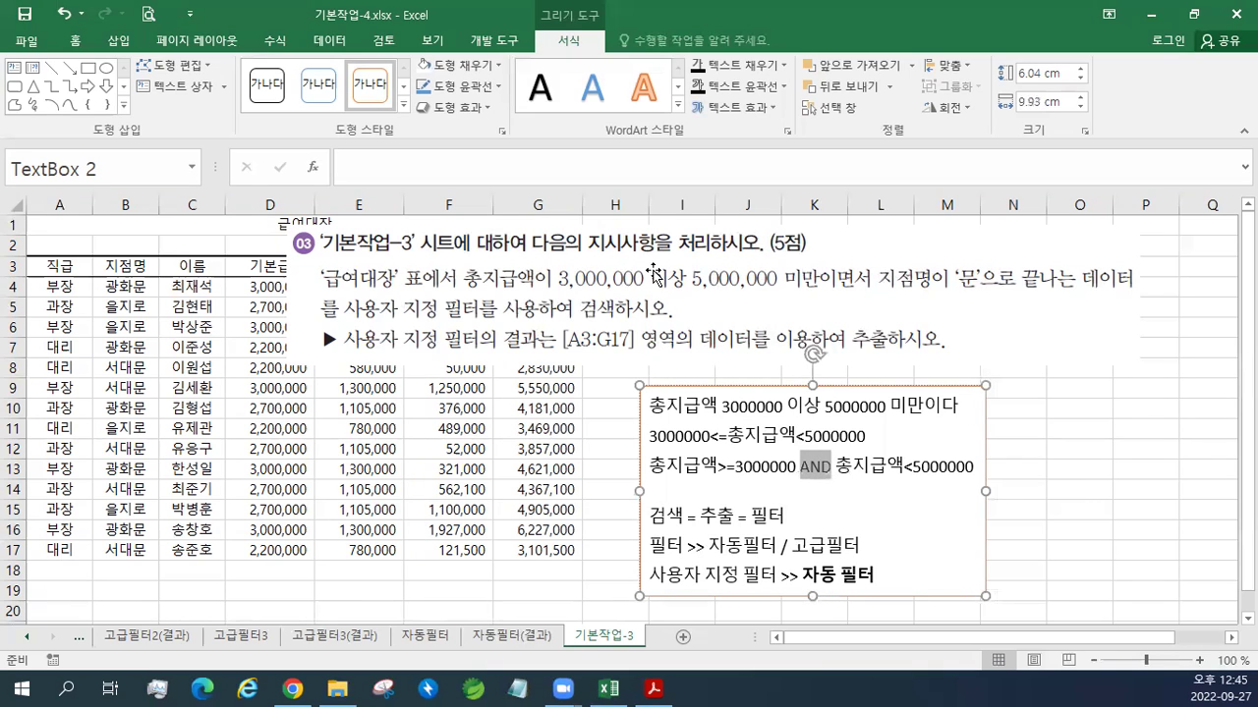
{"action": "key", "text": "ctrl+b"}
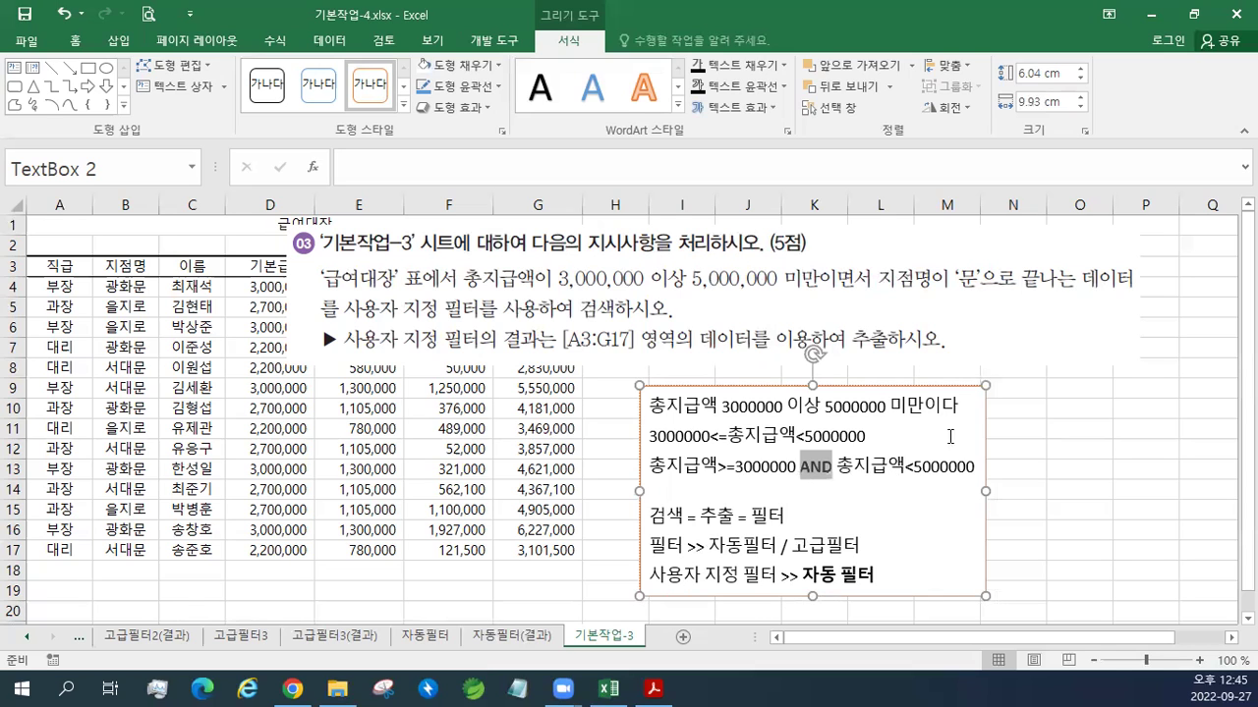
Step: Copy the line "총지급액>=3000000 AND 총지급액<5000000" to the very top of the text box as text only, above a blank line
{"action": "left_click_drag", "start_coordinate": [975, 466], "coordinate": [627, 472]}
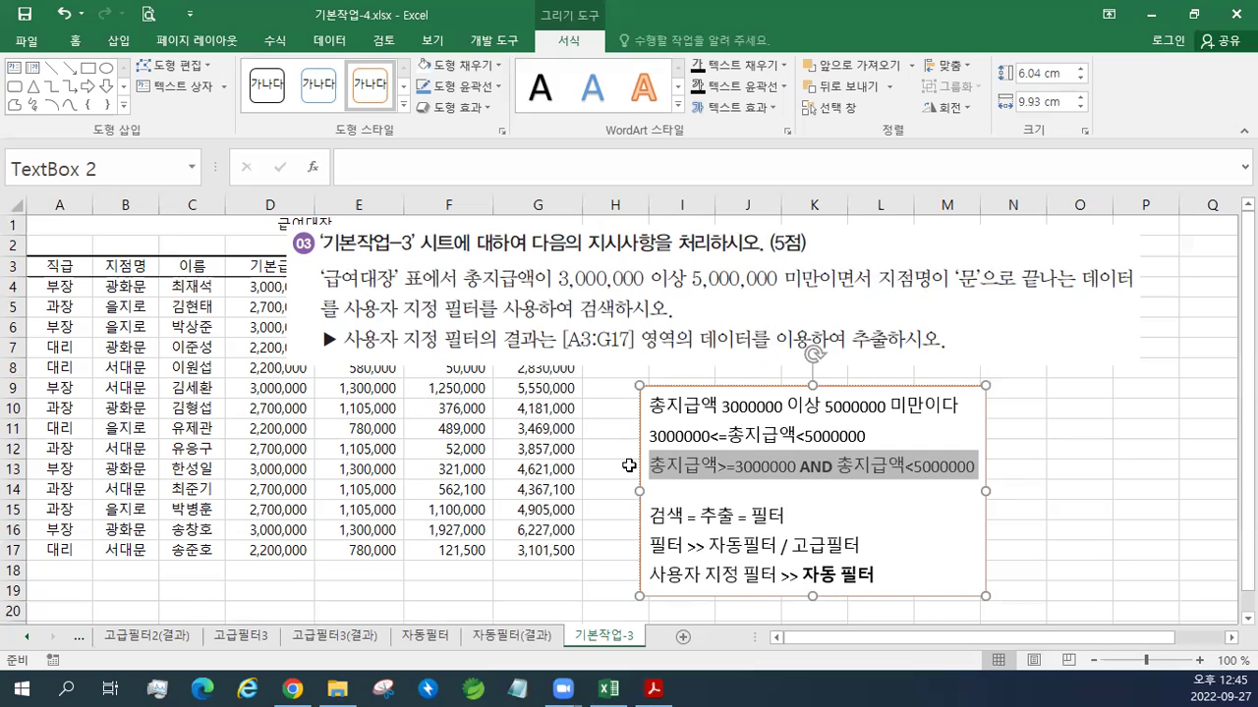
{"action": "left_click", "coordinate": [653, 403]}
{"action": "key", "text": "ctrl+v"}
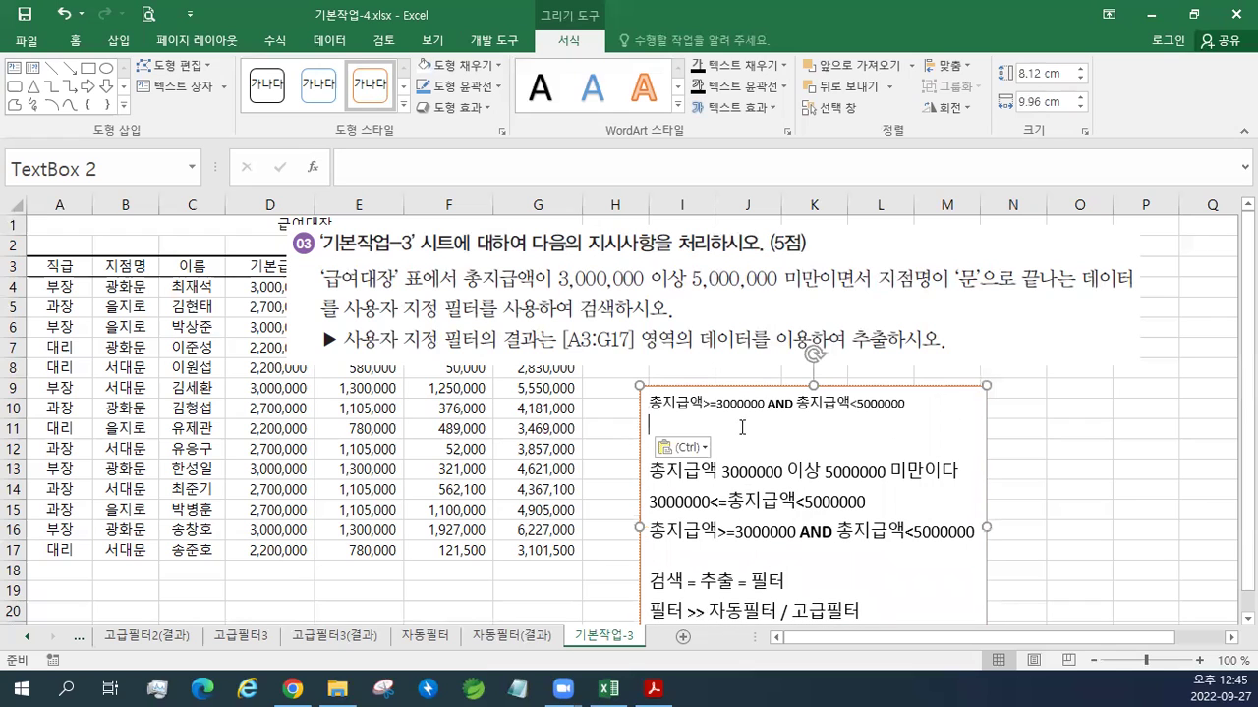
{"action": "left_click", "coordinate": [704, 447]}
{"action": "left_click", "coordinate": [725, 495]}
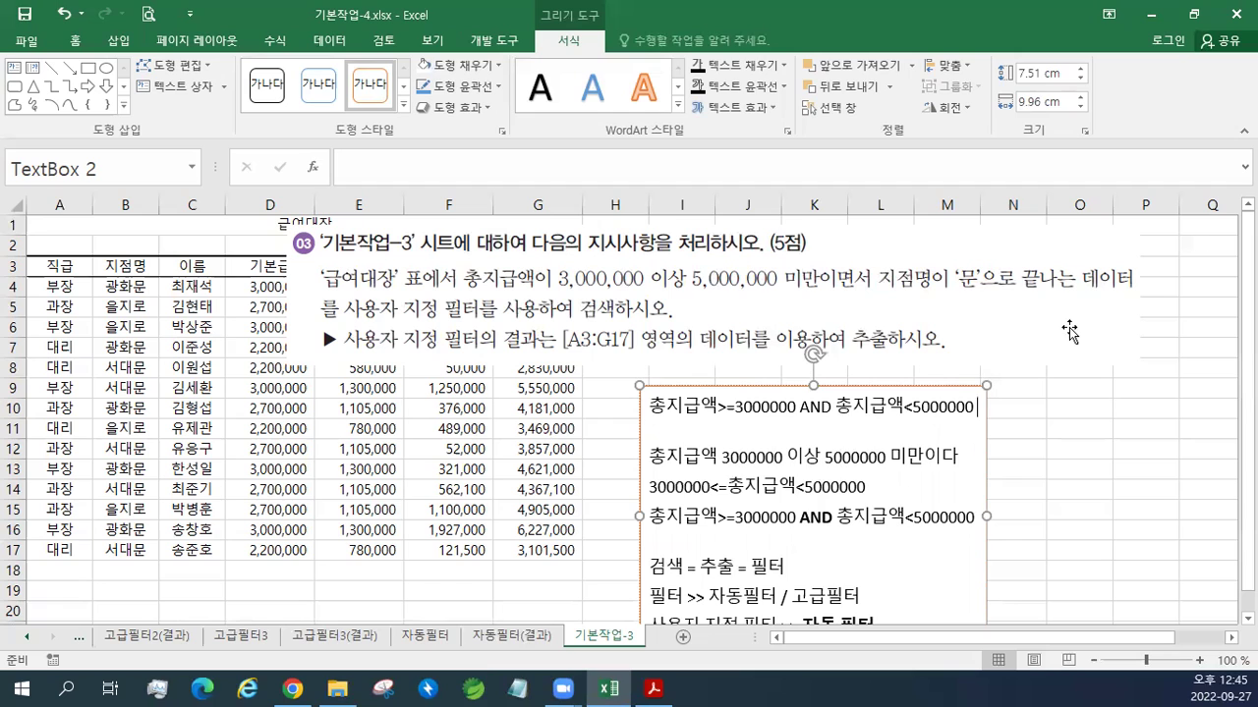
Step: Extend the first line of the text box with 'AND 지점명 끝문자 "문"' after "총지급액<5000000"
{"action": "type", "text": "WLWJ"}
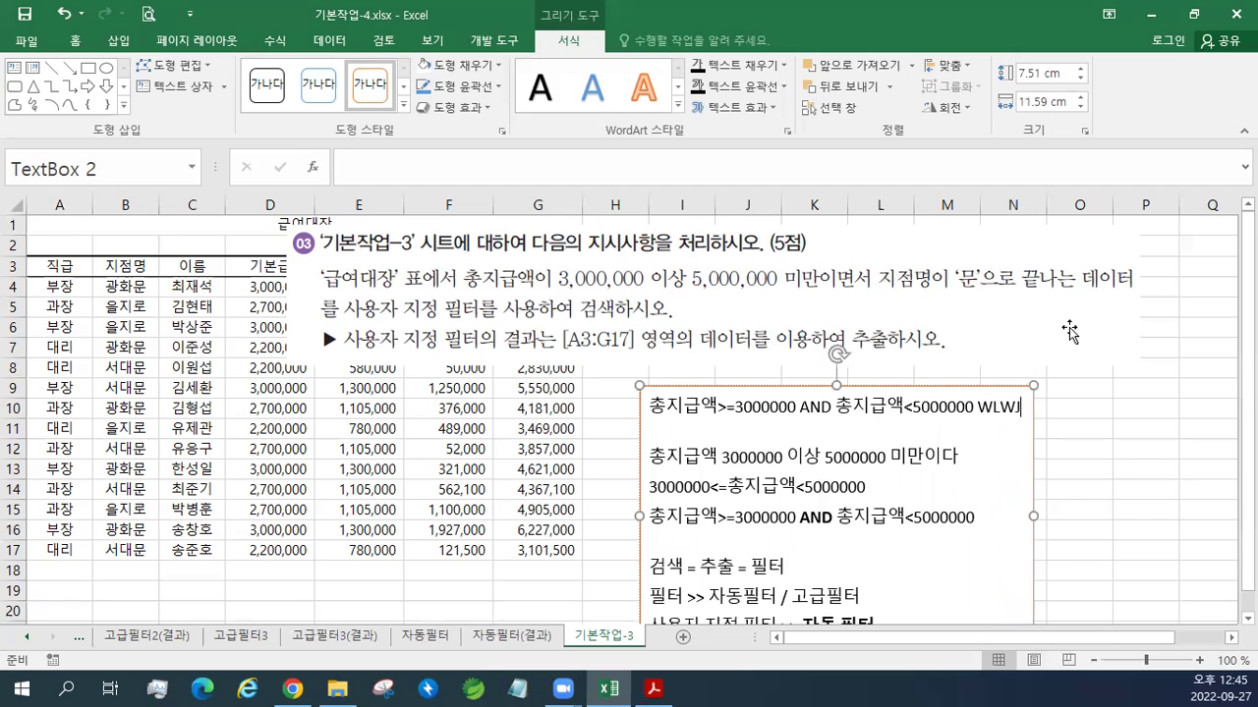
{"action": "key", "text": "BackSpace"}
{"action": "key", "text": "BackSpace"}
{"action": "key", "text": "BackSpace"}
{"action": "key", "text": "BackSpace"}
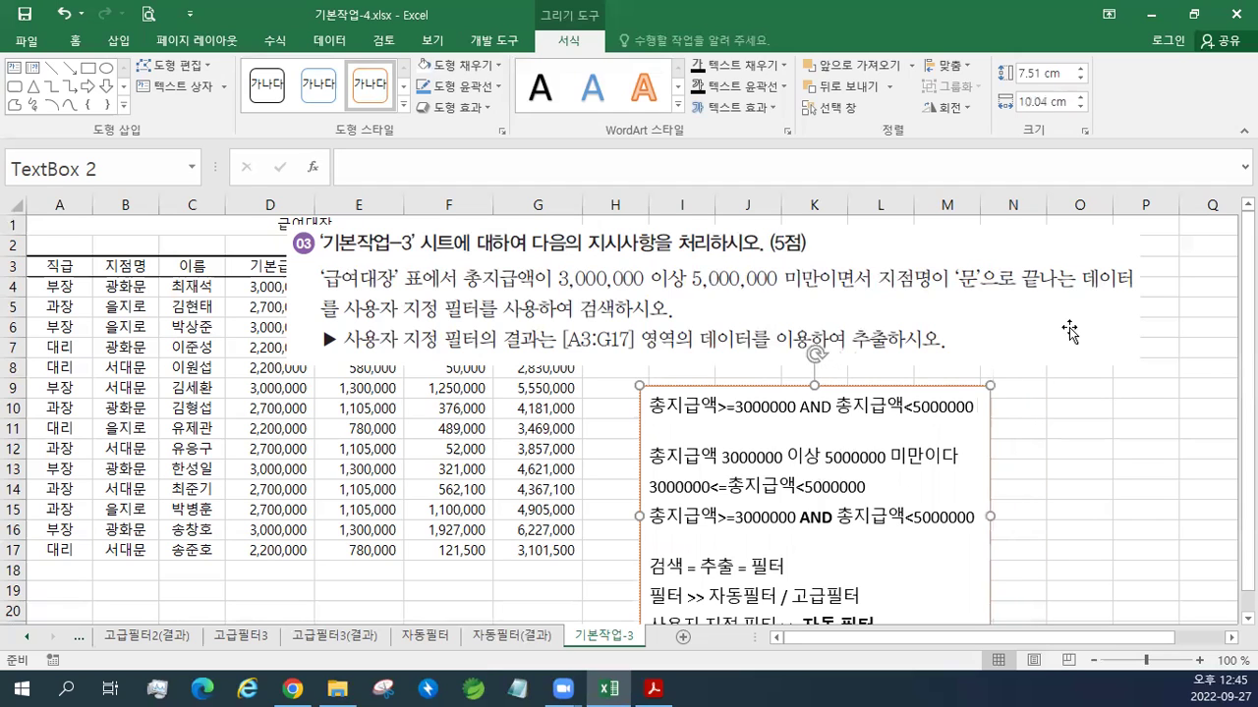
{"action": "type", "text": "지점명 ㄲ끝문자 \"문\""}
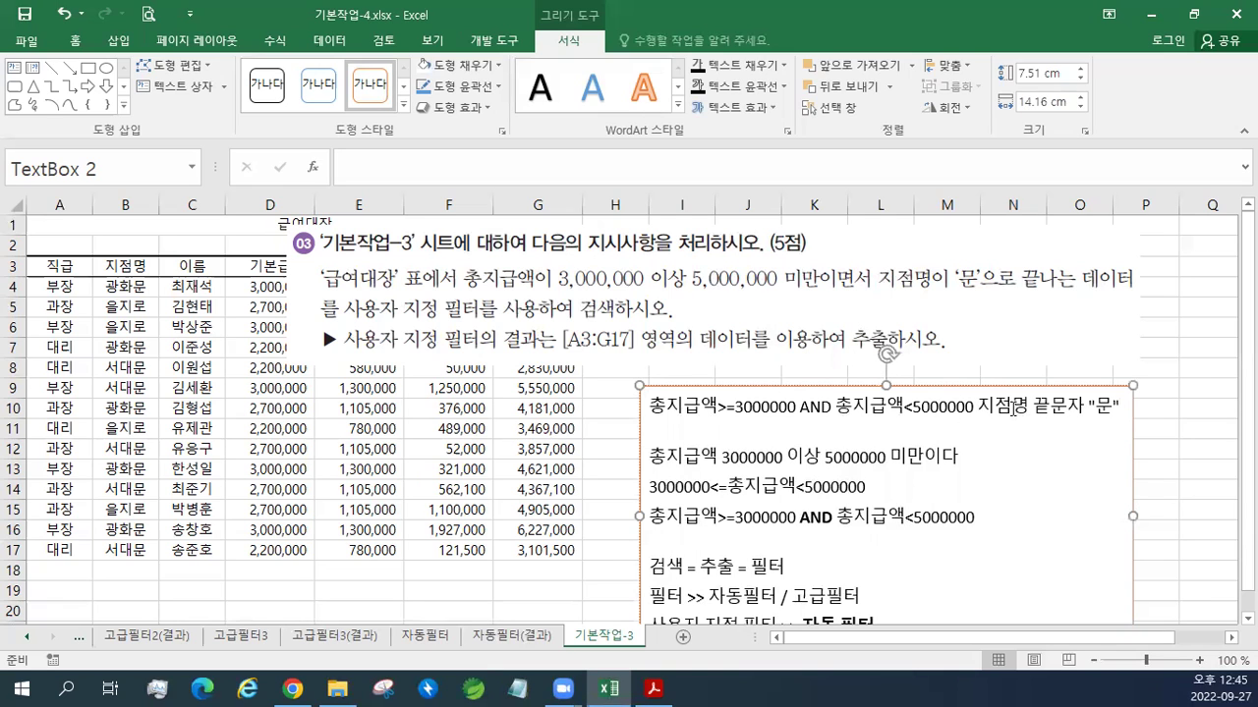
{"action": "type", "text": "AND"}
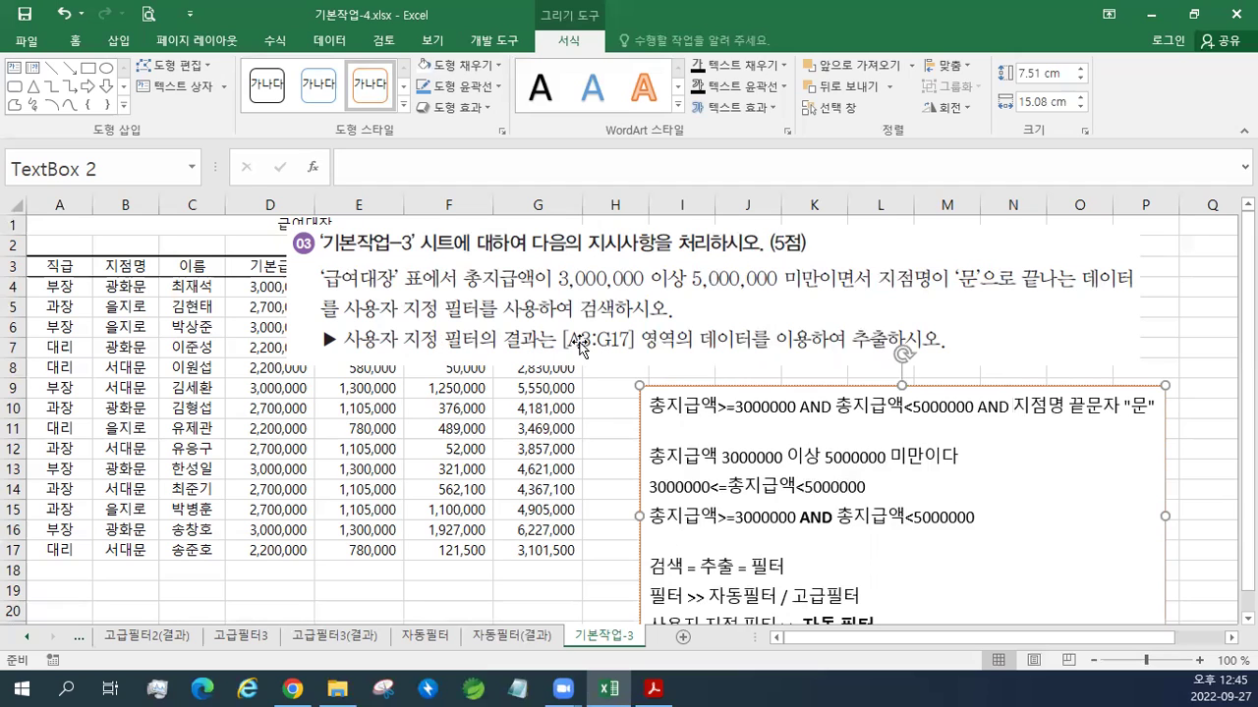
Step: Highlight the salary table range A3:G17 that the question names for the filter
{"action": "left_click_drag", "start_coordinate": [57, 267], "coordinate": [537, 552]}
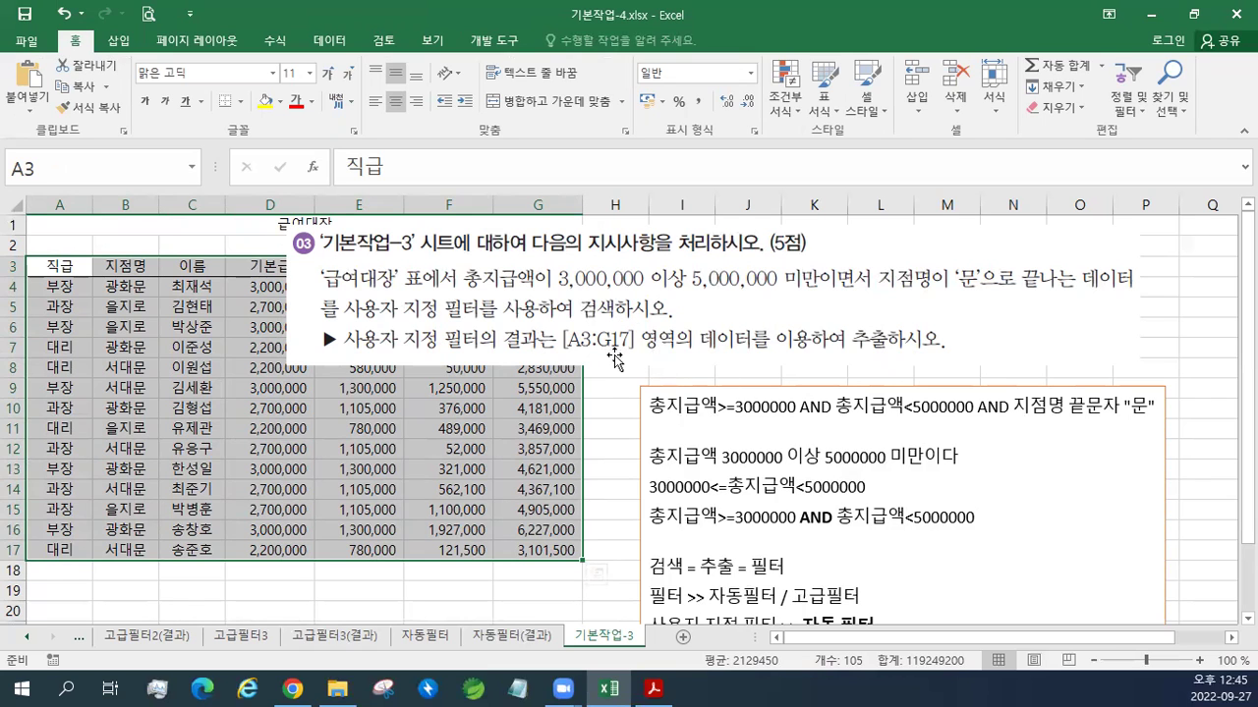
{"action": "left_click_drag", "start_coordinate": [59, 266], "coordinate": [570, 553]}
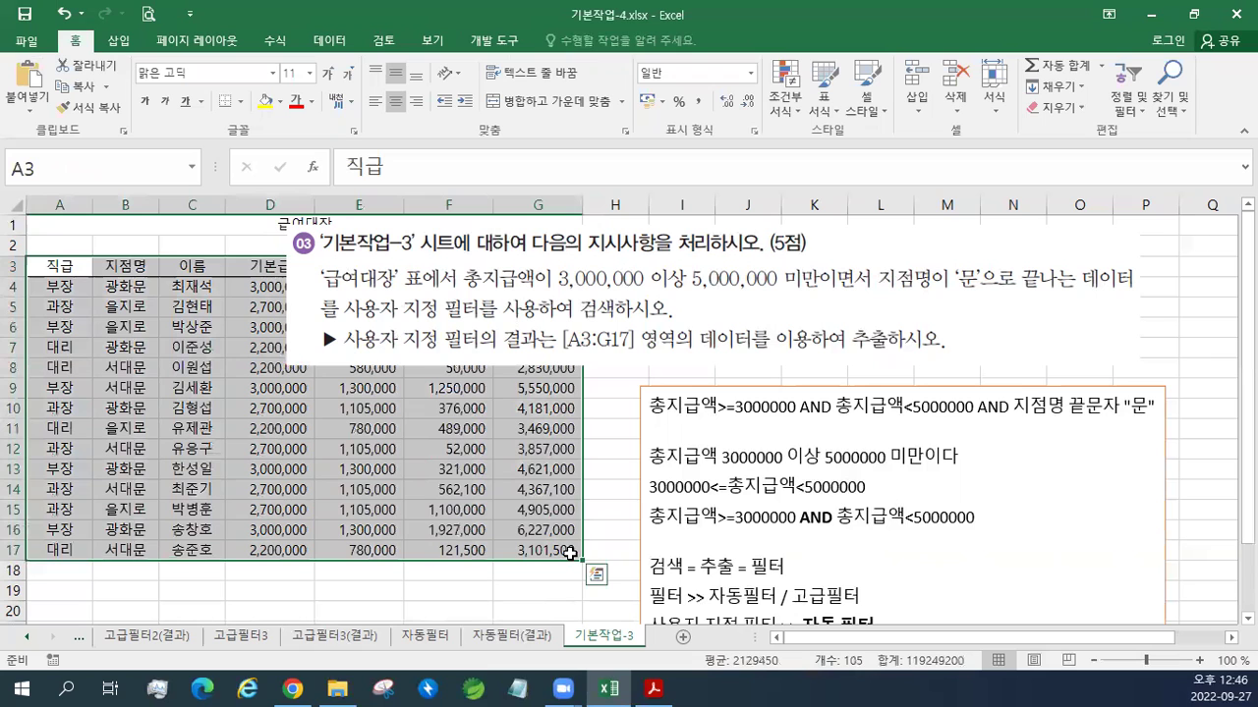
Step: Copy the "* 자동 필터" notes from the 자동필터 sheet's text box to the end of the 기본작업-3 text box, after a blank line
{"action": "left_click", "coordinate": [427, 635]}
{"action": "scroll", "coordinate": [856, 475], "scroll_direction": "down", "scroll_amount": 6}
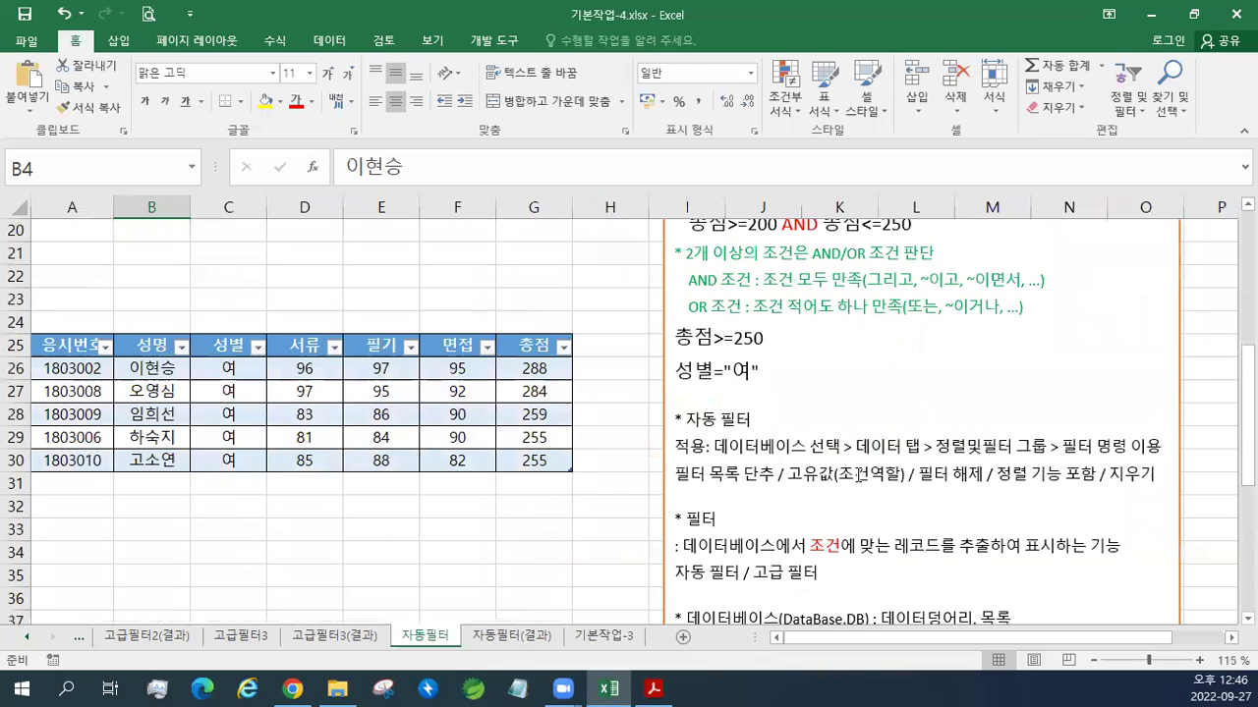
{"action": "mouse_move", "coordinate": [1171, 472]}
{"action": "left_mouse_down"}
{"action": "mouse_move", "coordinate": [648, 442]}
{"action": "mouse_move", "coordinate": [629, 426]}
{"action": "left_mouse_up"}
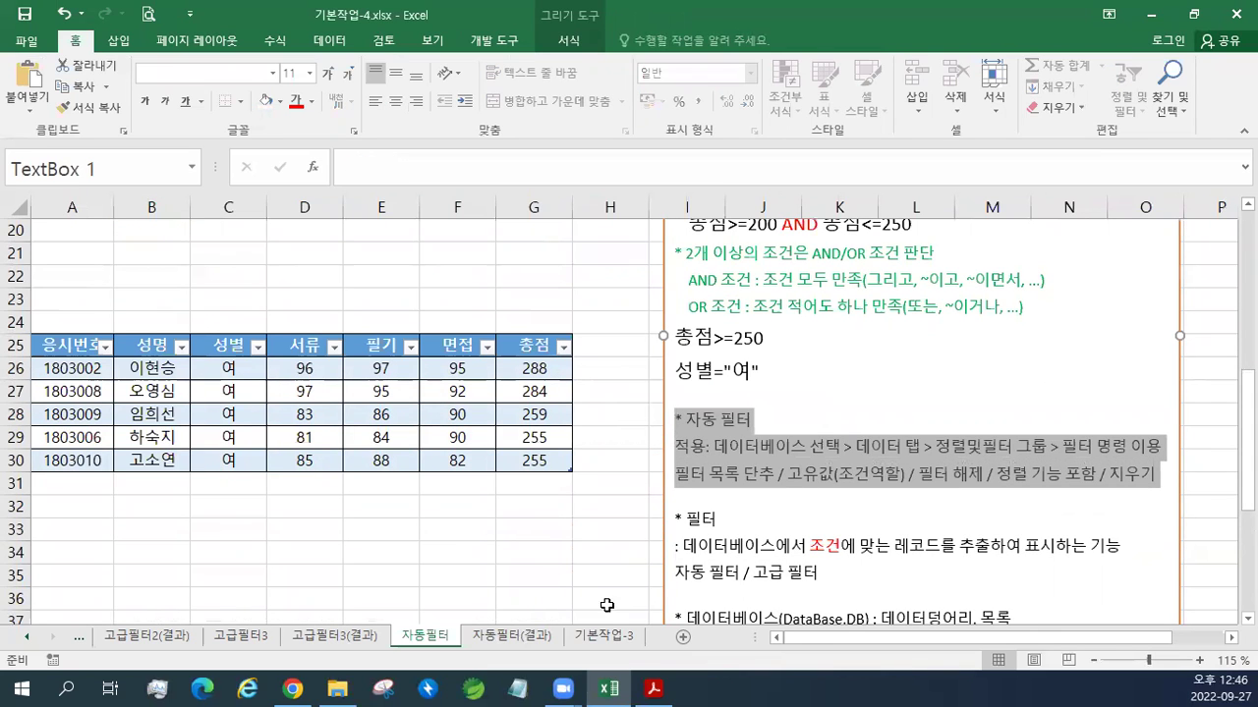
{"action": "left_click", "coordinate": [515, 637]}
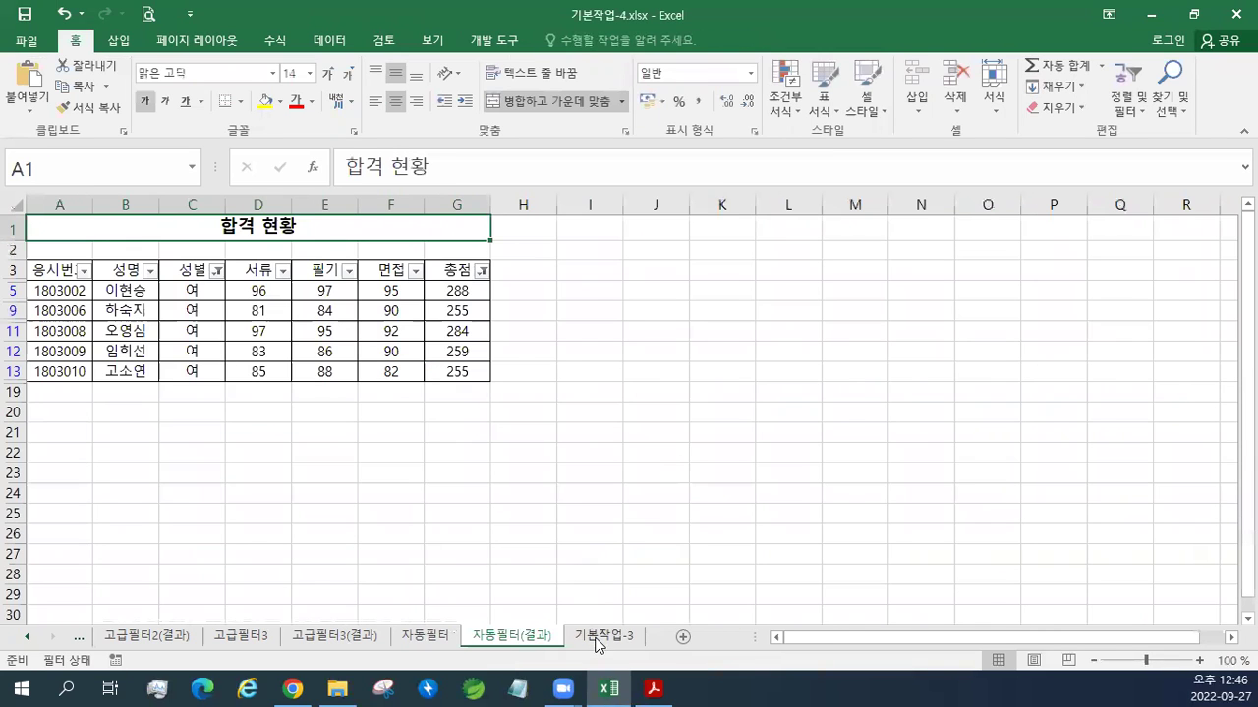
{"action": "left_click", "coordinate": [592, 636]}
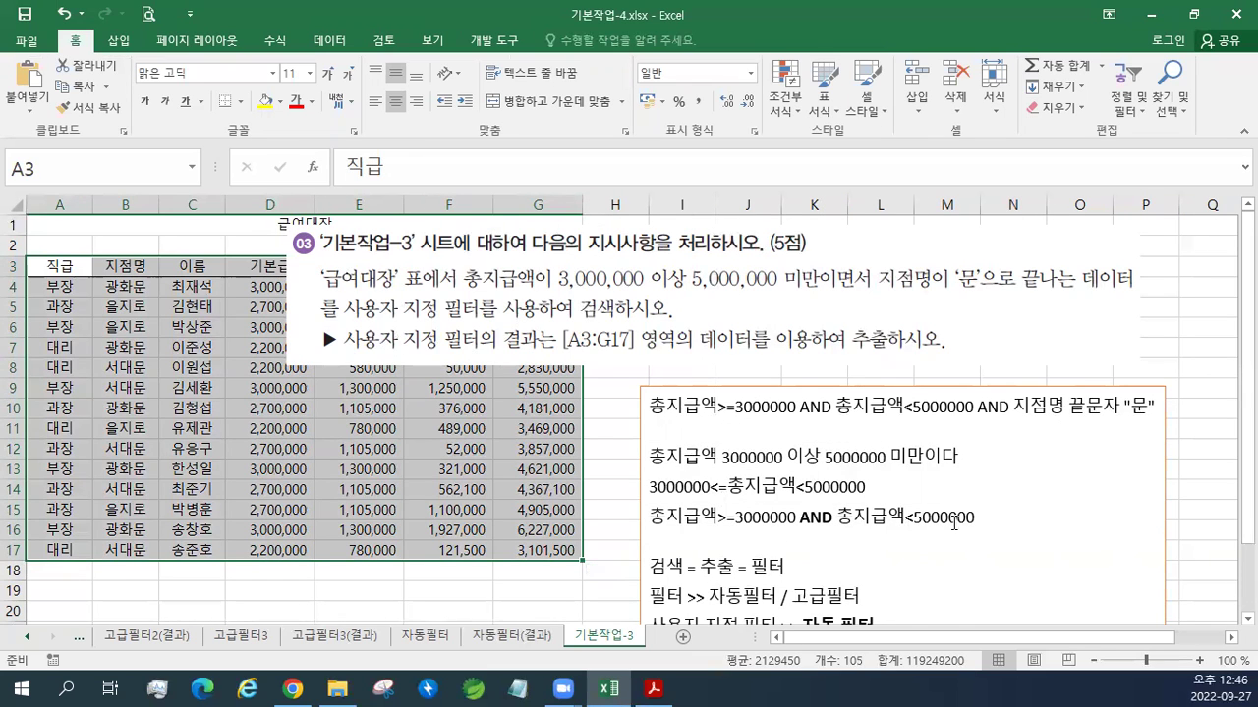
{"action": "scroll", "coordinate": [959, 548], "scroll_direction": "down", "scroll_amount": 1}
{"action": "left_click", "coordinate": [915, 552]}
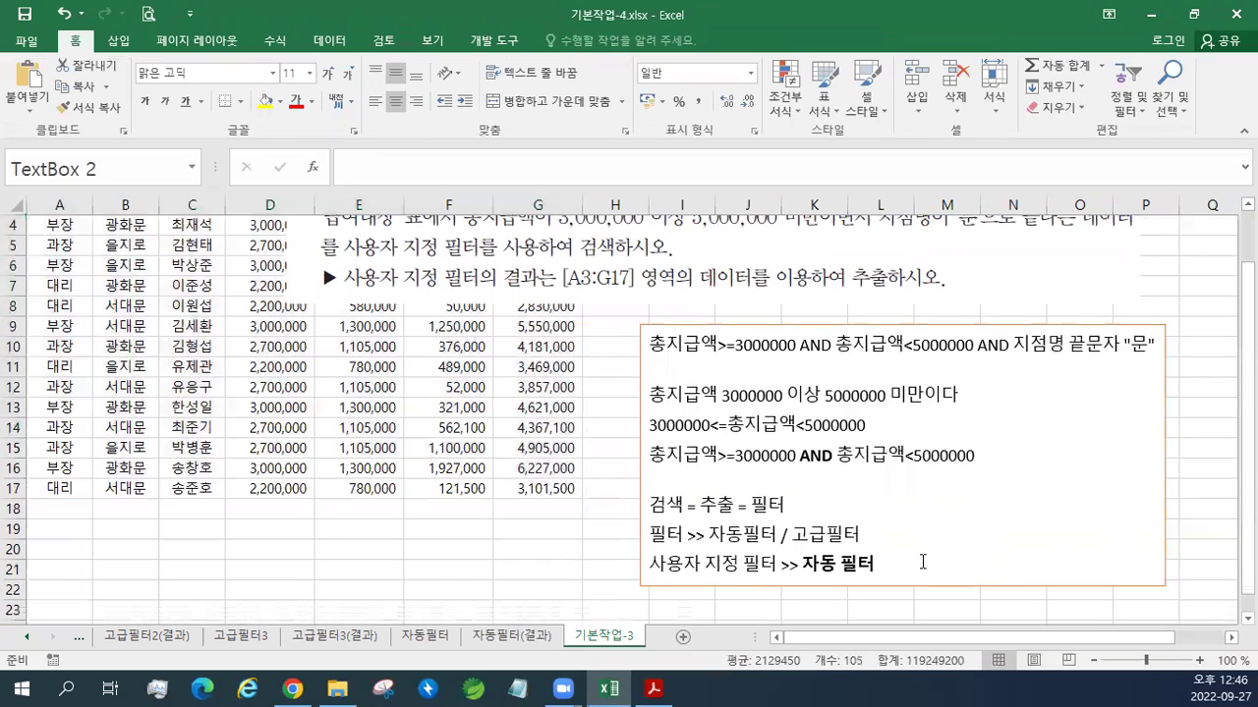
{"action": "key", "text": "Return"}
{"action": "key", "text": "Return"}
{"action": "type", "text": "* 자동 필터"}
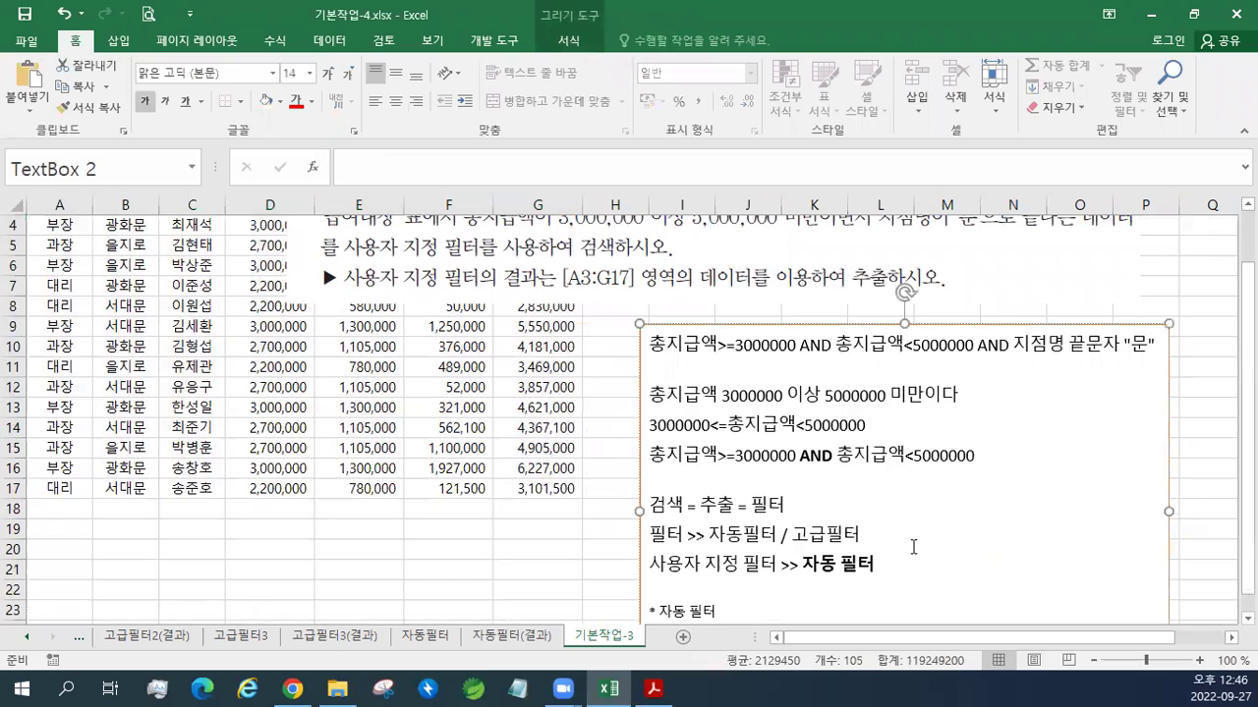
Step: Move the question picture below the salary table and the text box up beside the table
{"action": "left_click_drag", "start_coordinate": [633, 271], "coordinate": [460, 469]}
{"action": "scroll", "coordinate": [505, 443], "scroll_direction": "up", "scroll_amount": 3}
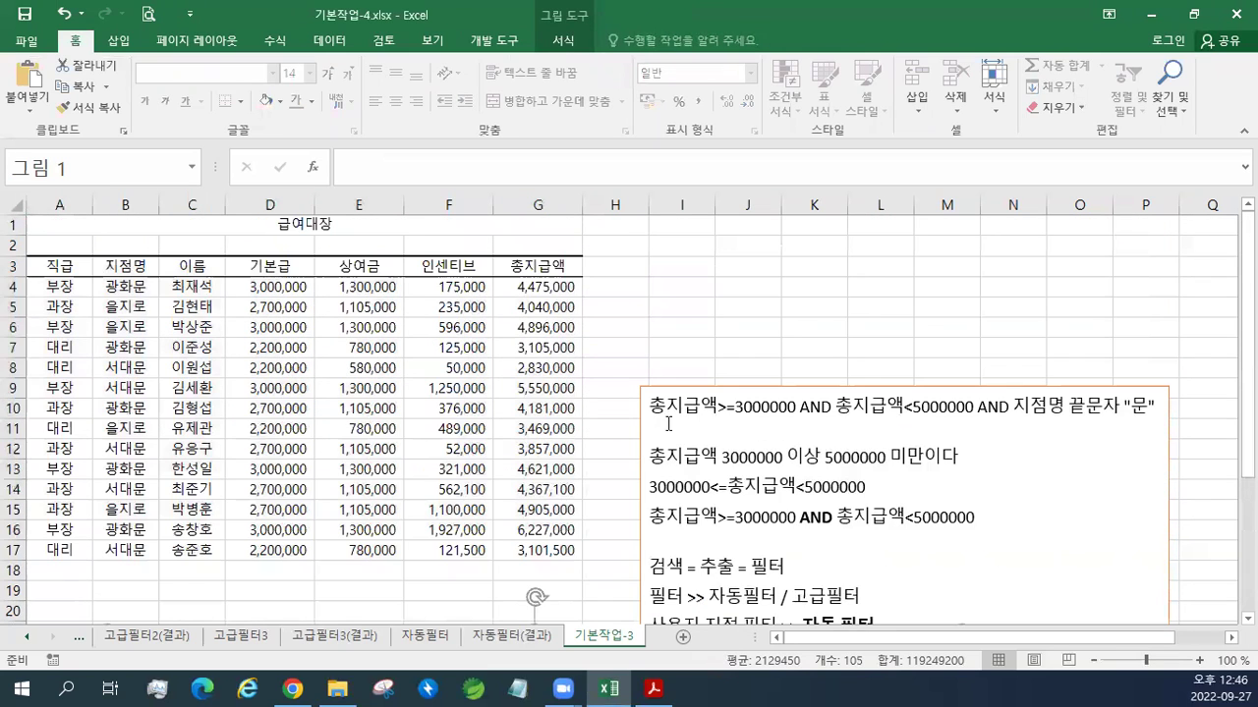
{"action": "left_click", "coordinate": [712, 388]}
{"action": "left_click_drag", "start_coordinate": [712, 388], "coordinate": [713, 248]}
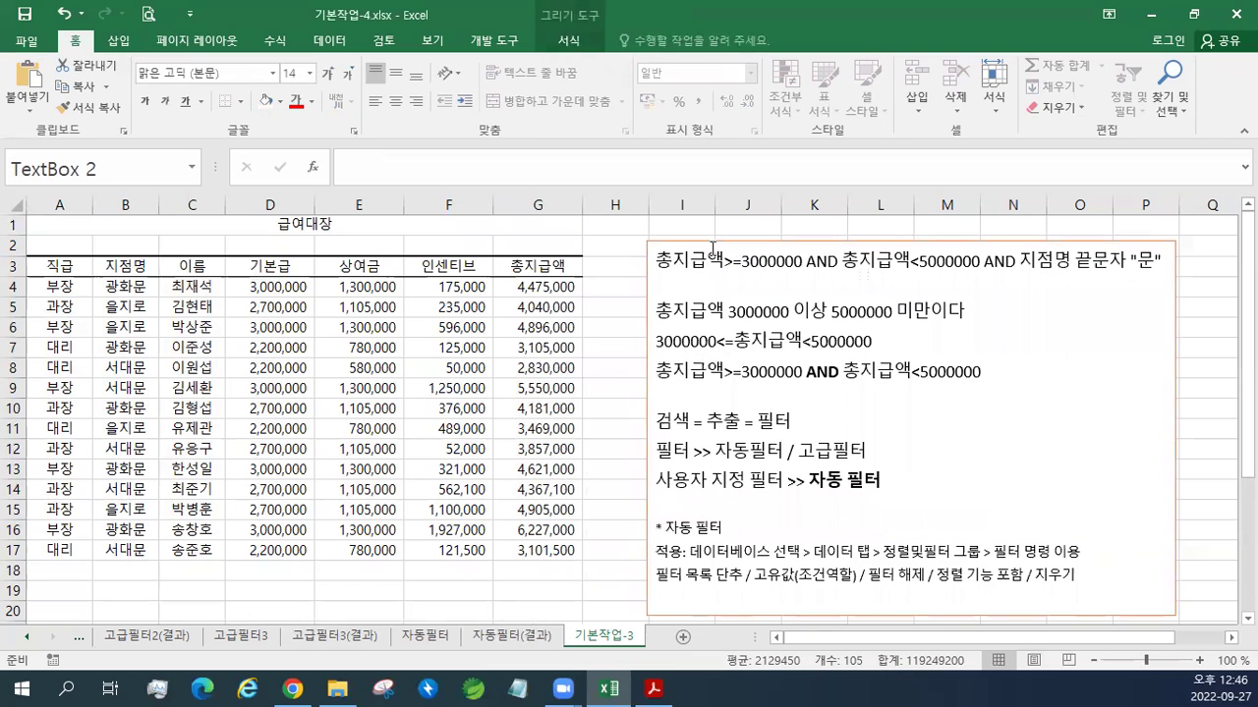
Step: Turn on the automatic filter for the salary table A3:G17
{"action": "left_click_drag", "start_coordinate": [78, 267], "coordinate": [554, 547]}
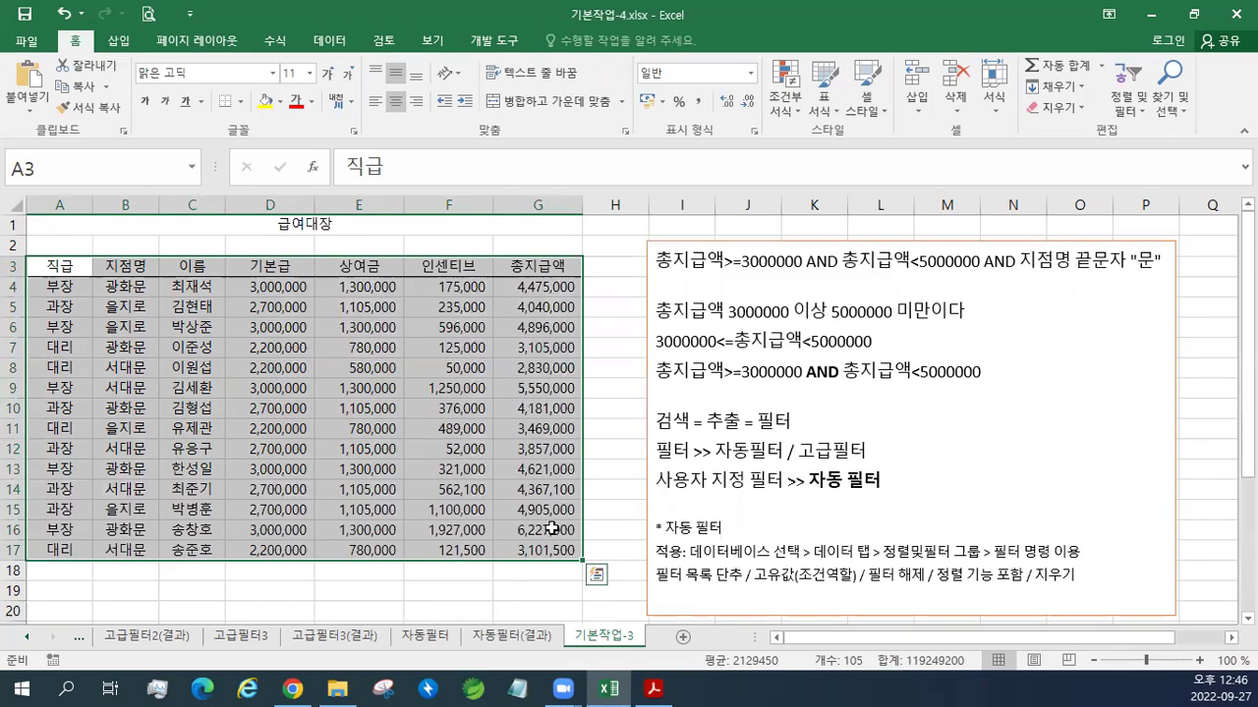
{"action": "left_click", "coordinate": [332, 43]}
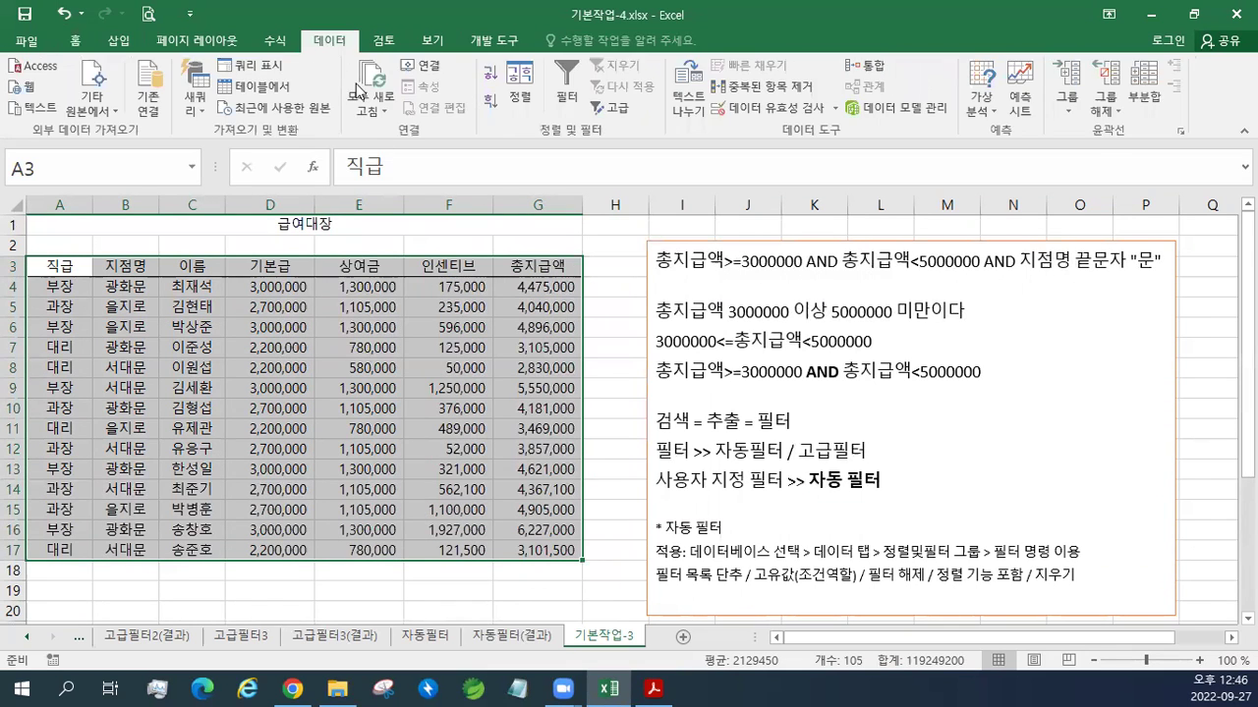
{"action": "left_click", "coordinate": [568, 98]}
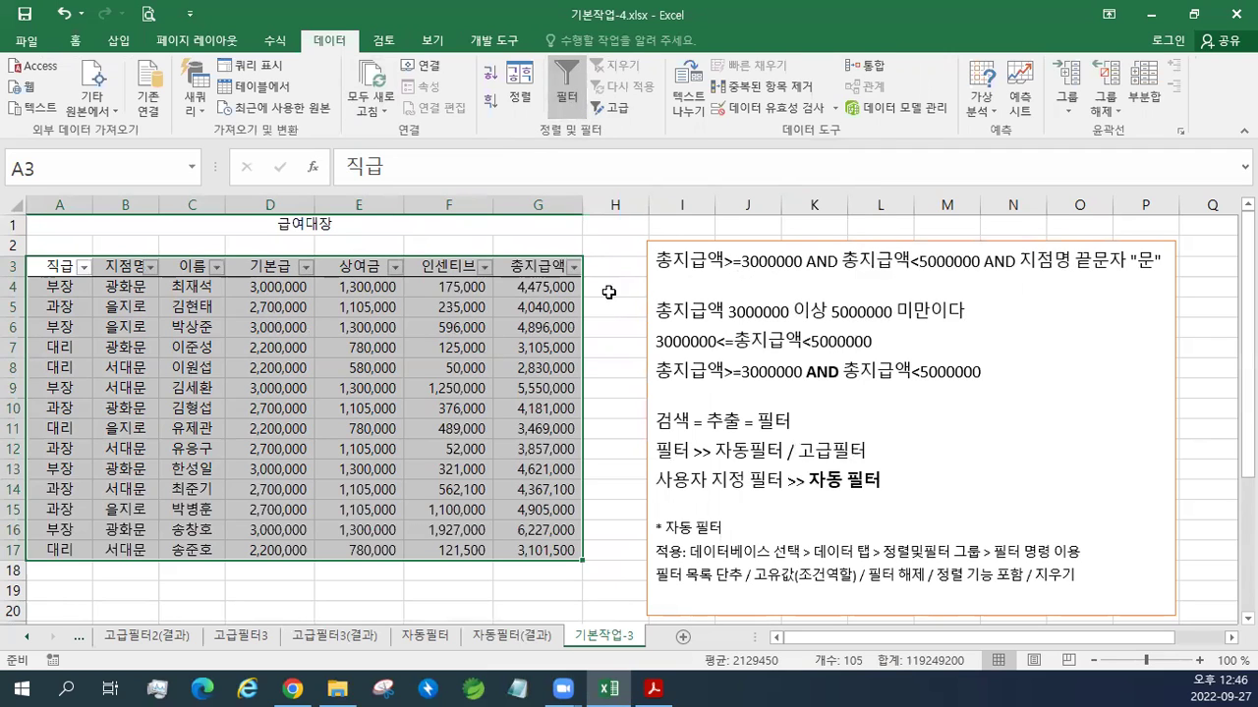
Step: Start a custom number filter on the 총지급액 column with the first condition >= 3000000
{"action": "left_click", "coordinate": [573, 267]}
{"action": "left_click", "coordinate": [573, 270]}
{"action": "left_click", "coordinate": [572, 273]}
{"action": "mouse_move", "coordinate": [521, 403]}
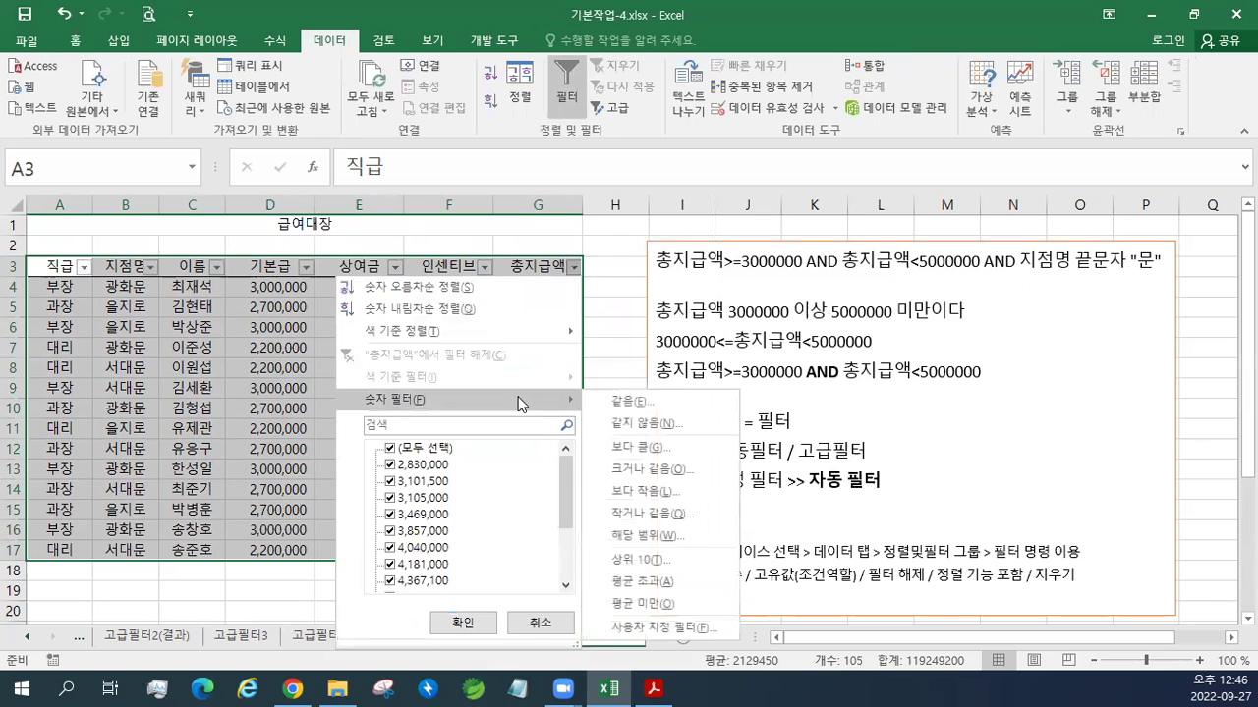
{"action": "left_click", "coordinate": [657, 629]}
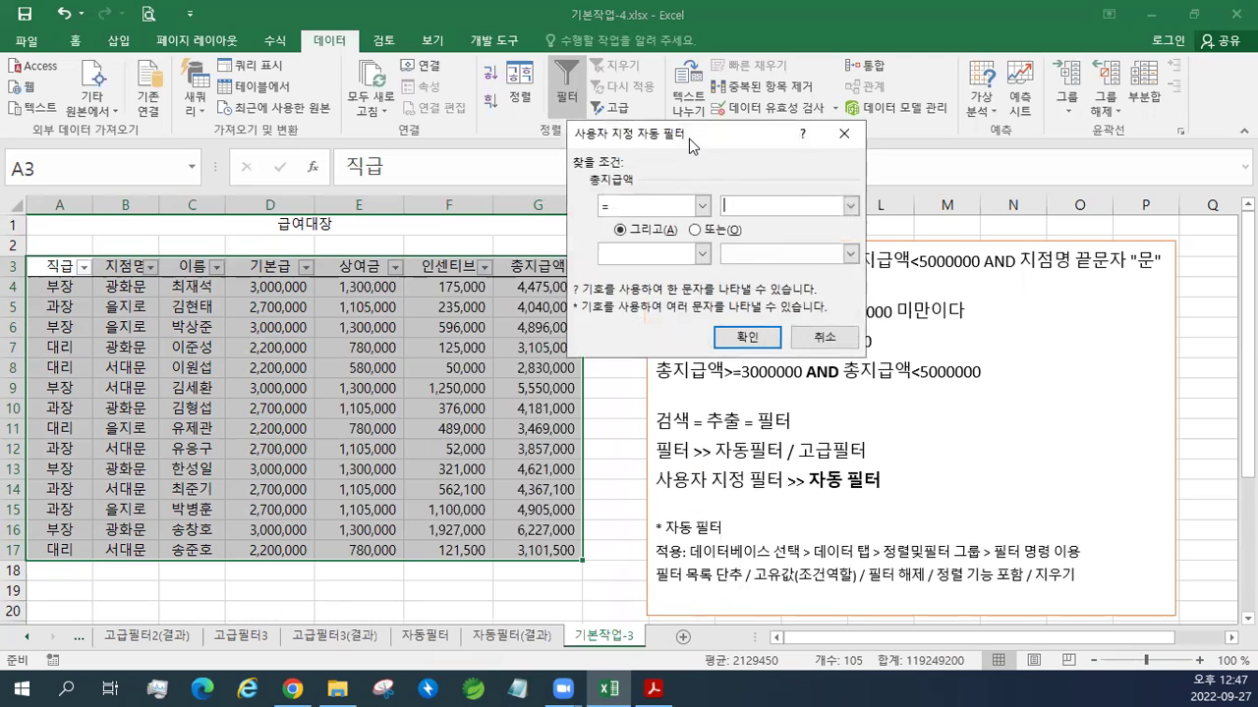
{"action": "left_click_drag", "start_coordinate": [688, 139], "coordinate": [449, 309]}
{"action": "left_click", "coordinate": [461, 376]}
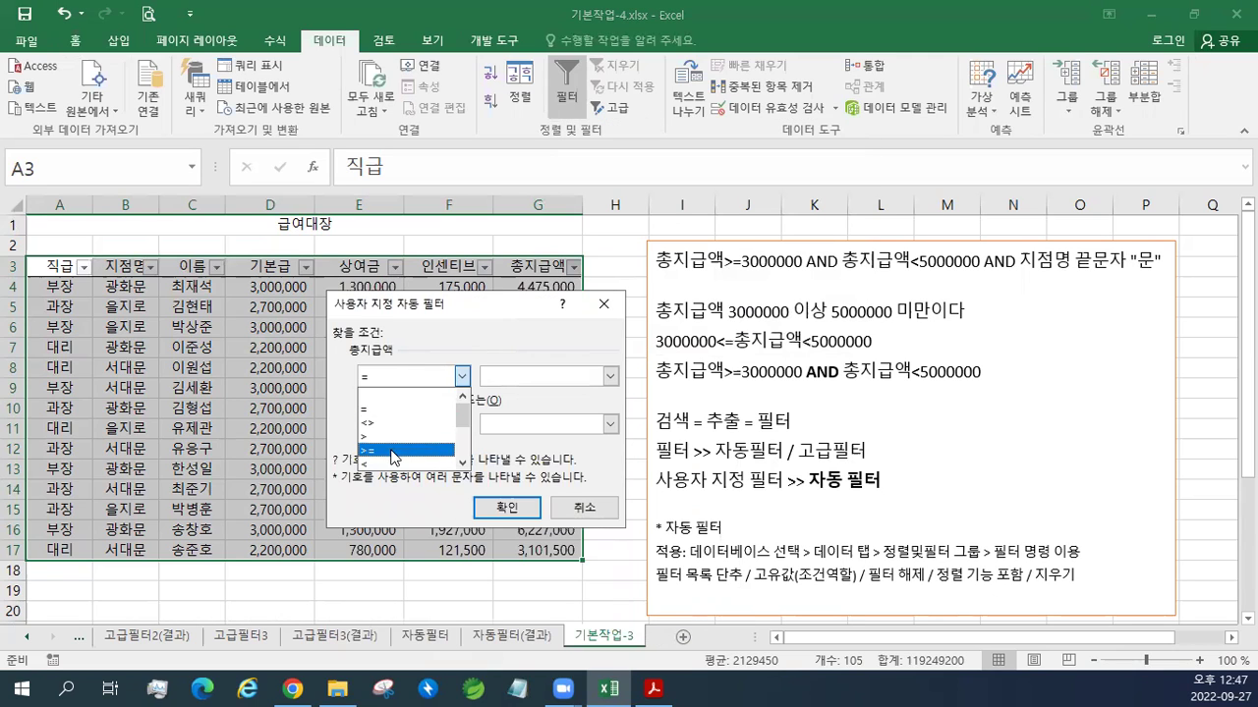
{"action": "left_click", "coordinate": [393, 451]}
{"action": "left_click", "coordinate": [509, 376]}
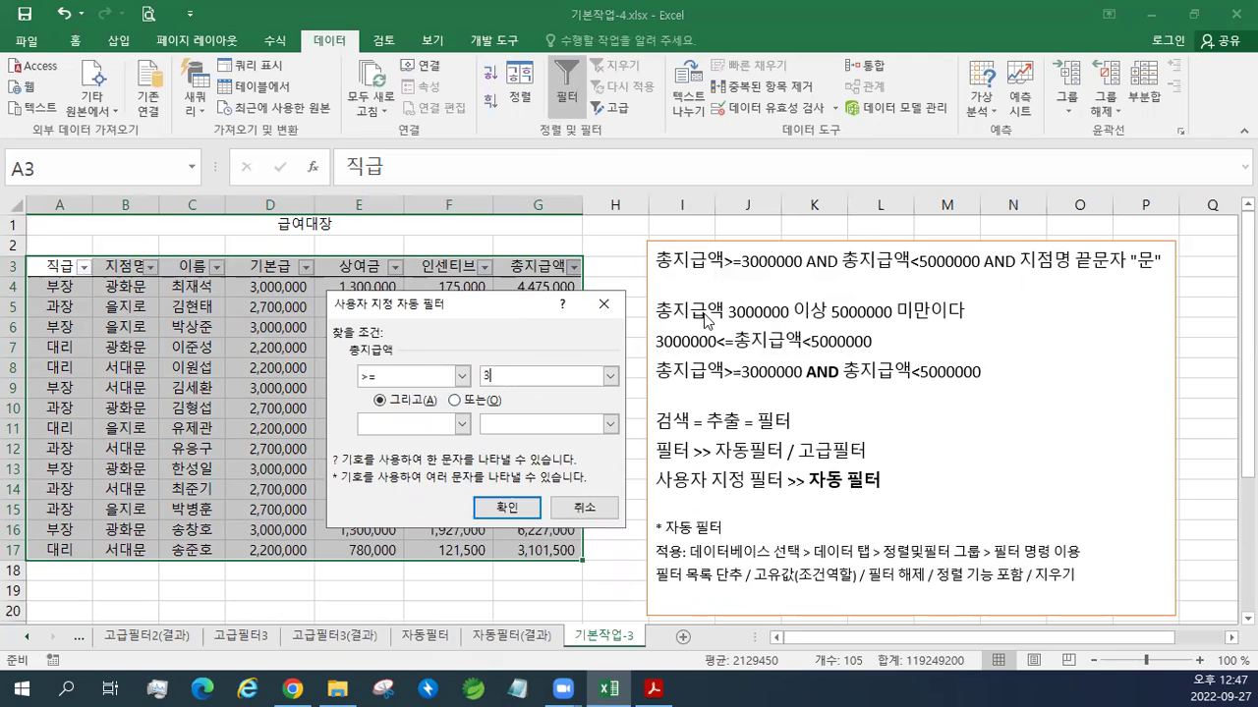
{"action": "type", "text": "3000000"}
Step: Add the second 총지급액 condition < 5000000, joined with 그리고 (AND), and apply the filter
{"action": "left_click", "coordinate": [460, 424]}
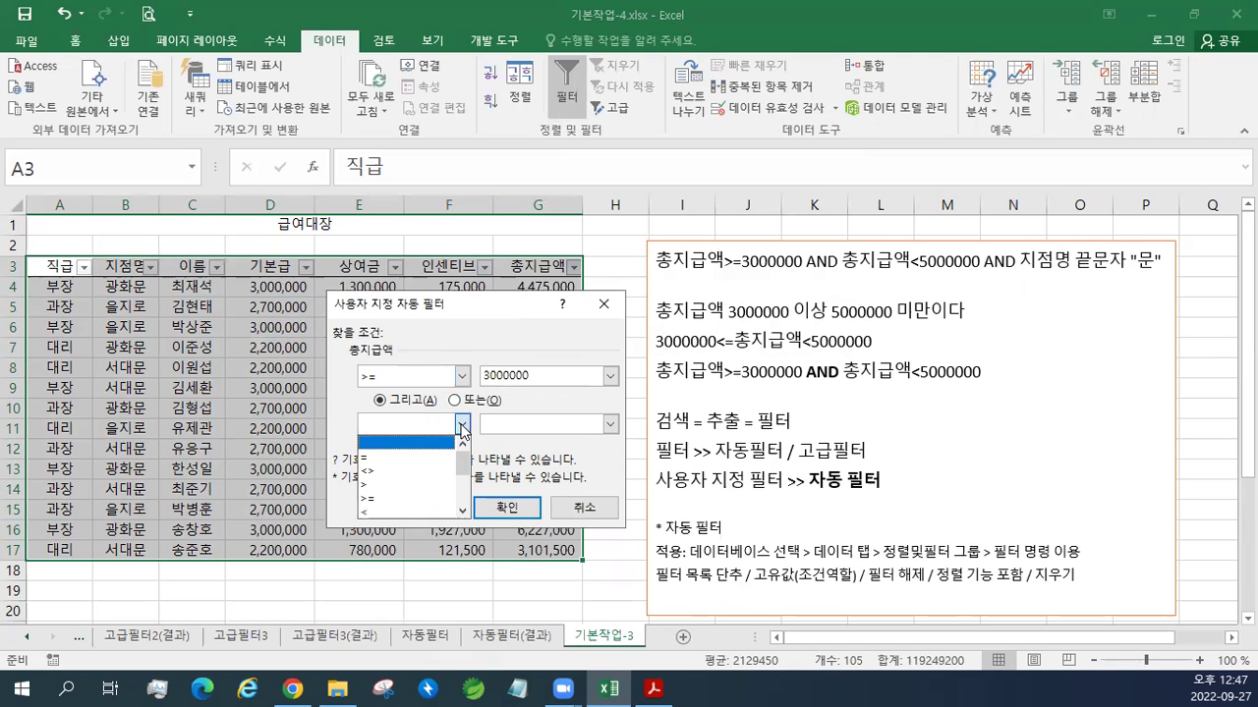
{"action": "left_click", "coordinate": [381, 513]}
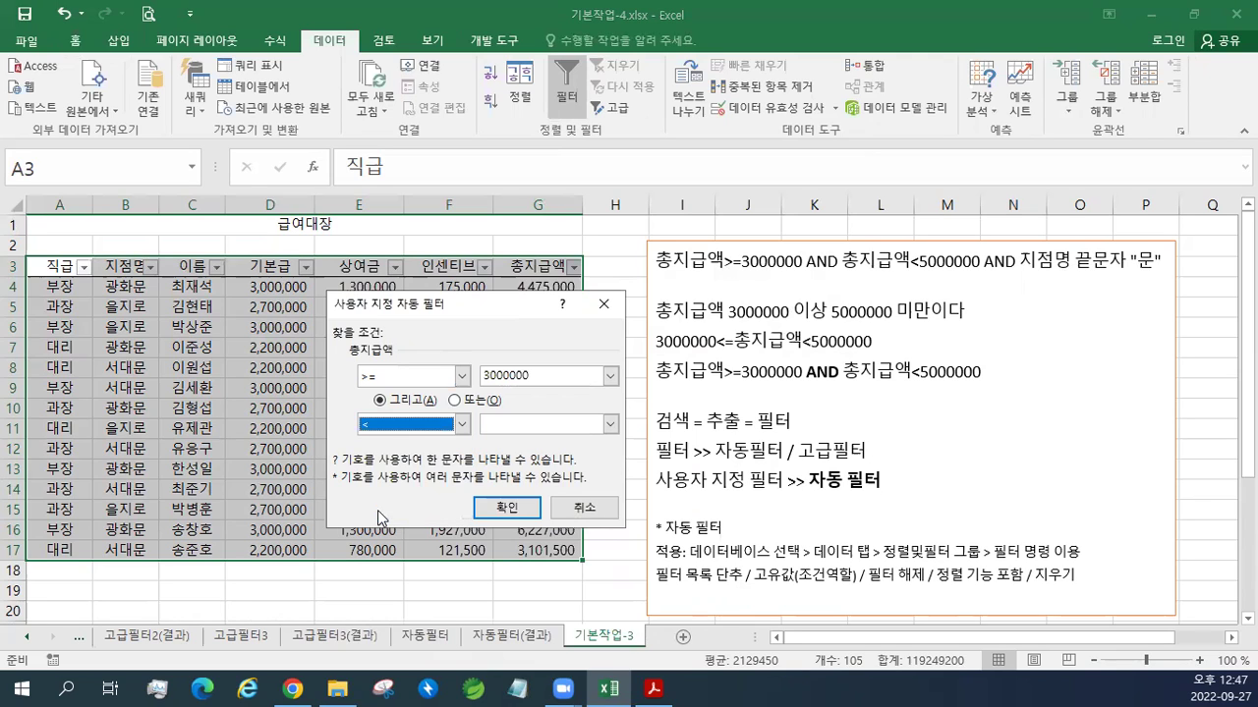
{"action": "left_click", "coordinate": [601, 424]}
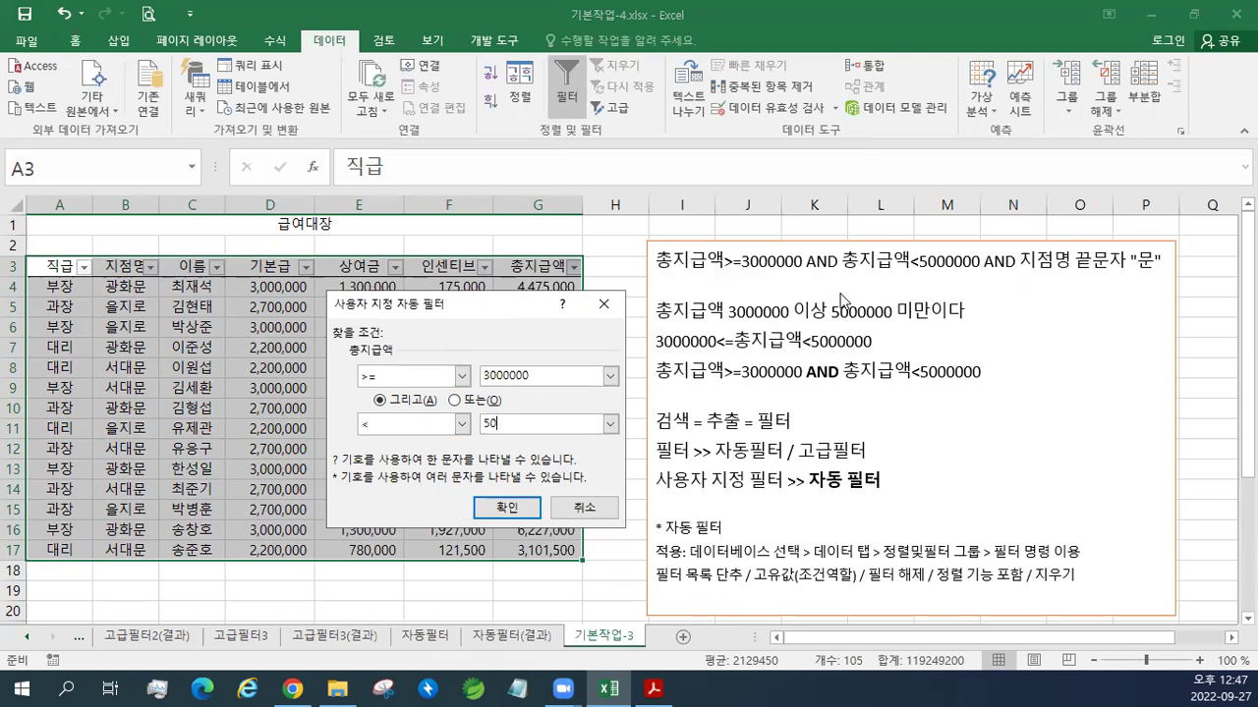
{"action": "type", "text": "5000000"}
{"action": "left_click", "coordinate": [491, 512]}
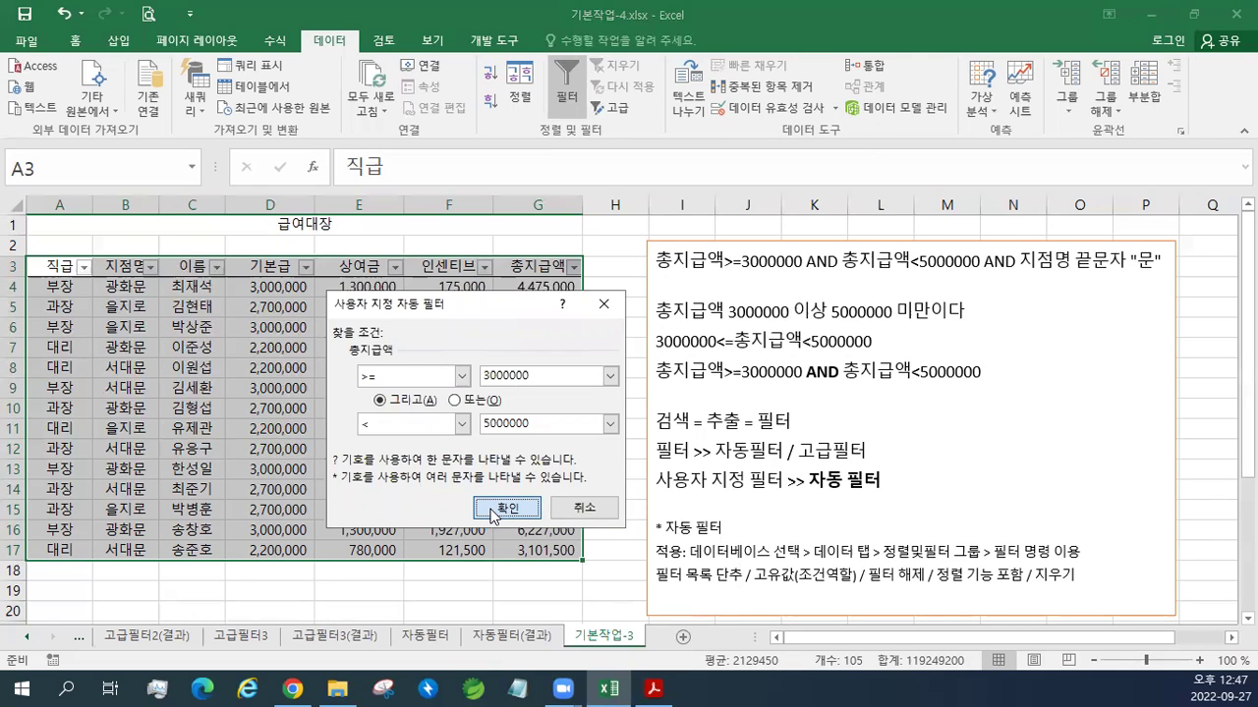
{"action": "left_click", "coordinate": [494, 511]}
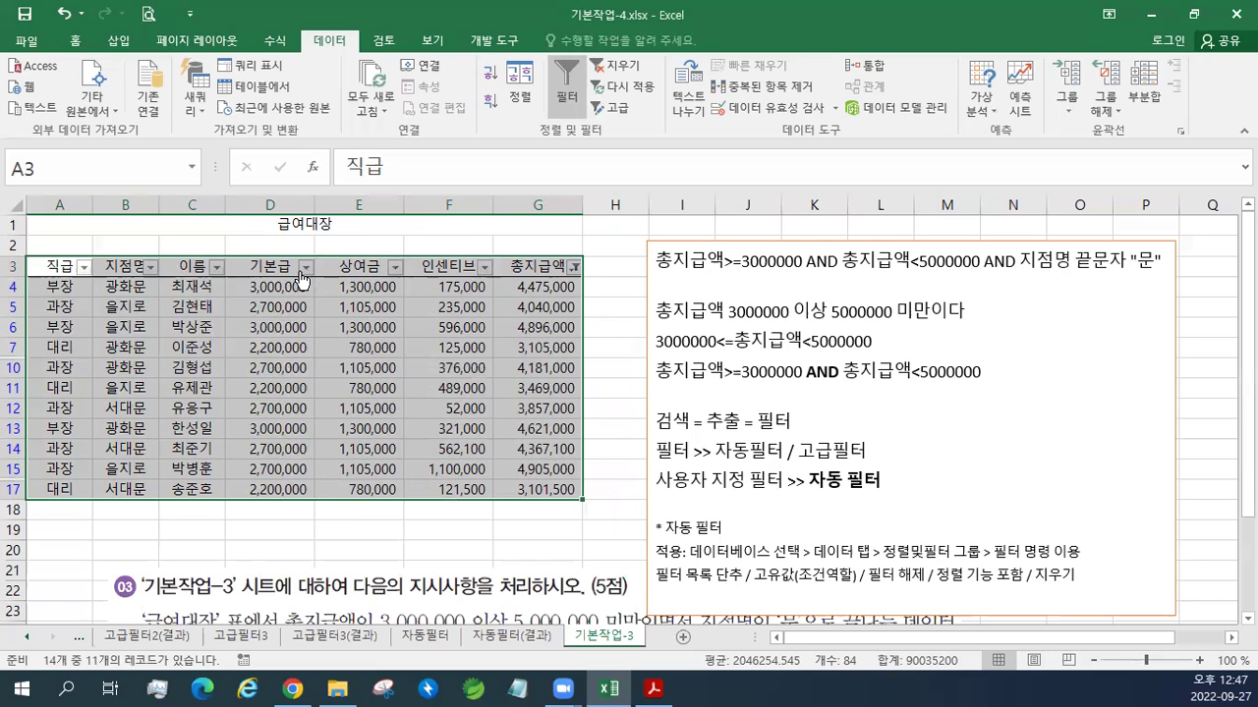
Step: Filter the 지점명 column with the text condition 끝 문자 (ends with) "문"
{"action": "left_click", "coordinate": [149, 268]}
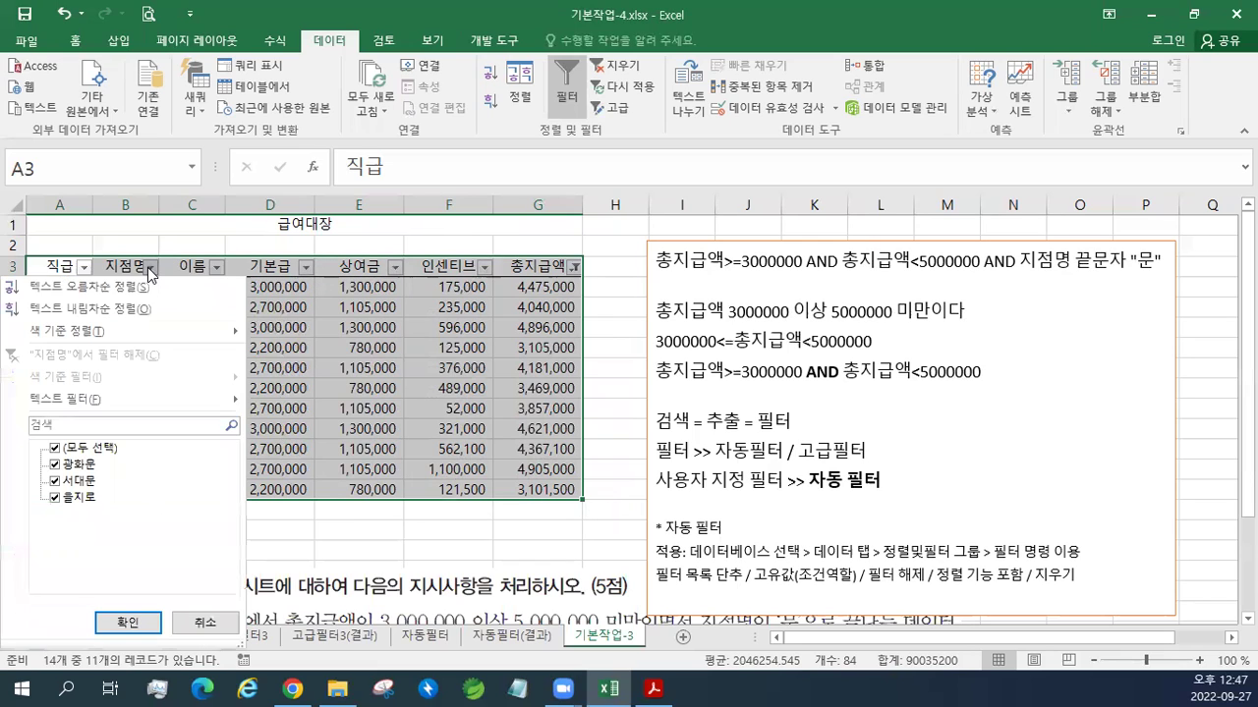
{"action": "mouse_move", "coordinate": [108, 402]}
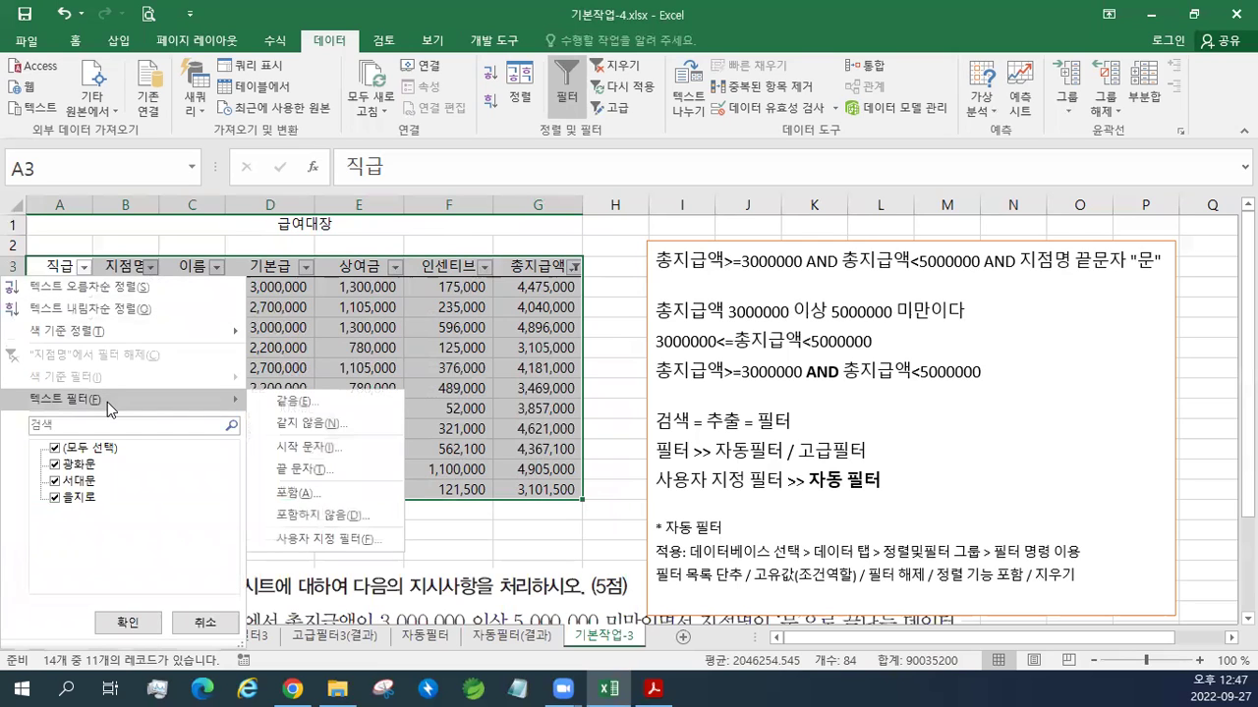
{"action": "left_click", "coordinate": [341, 476]}
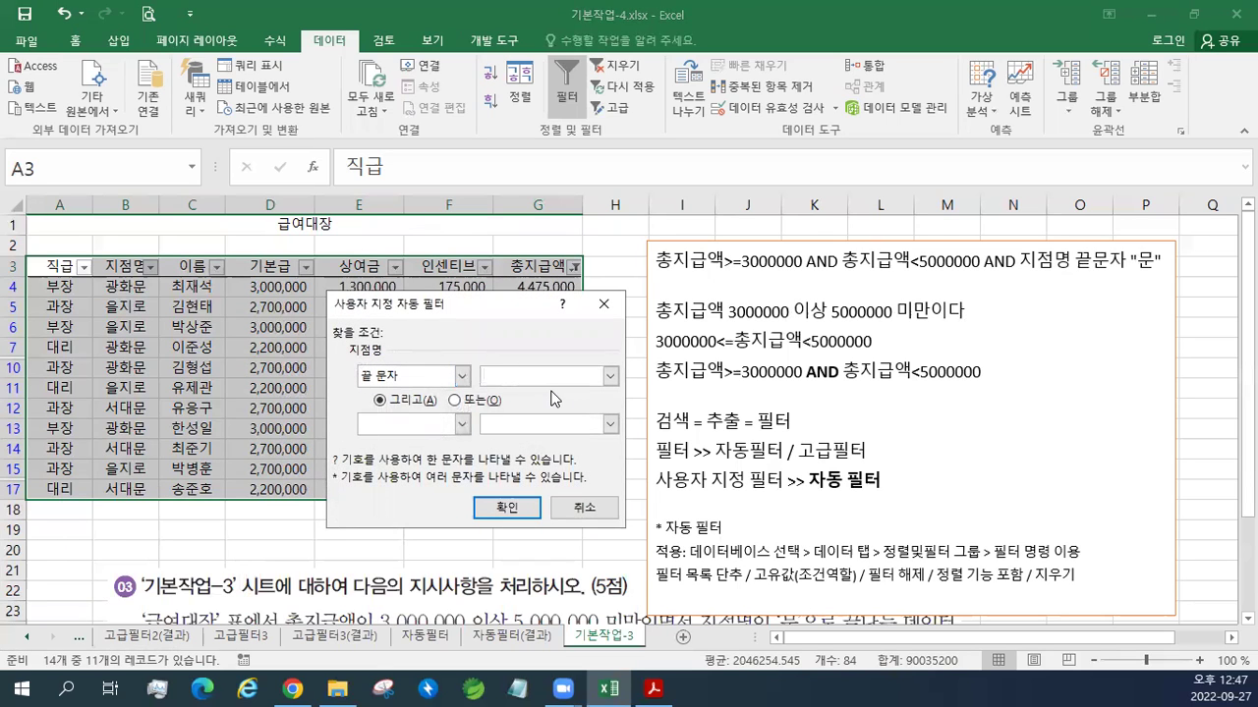
{"action": "type", "text": "ans"}
{"action": "key", "text": "BackSpace"}
{"action": "key", "text": "BackSpace"}
{"action": "key", "text": "BackSpace"}
{"action": "type", "text": "문"}
{"action": "left_click", "coordinate": [506, 509]}
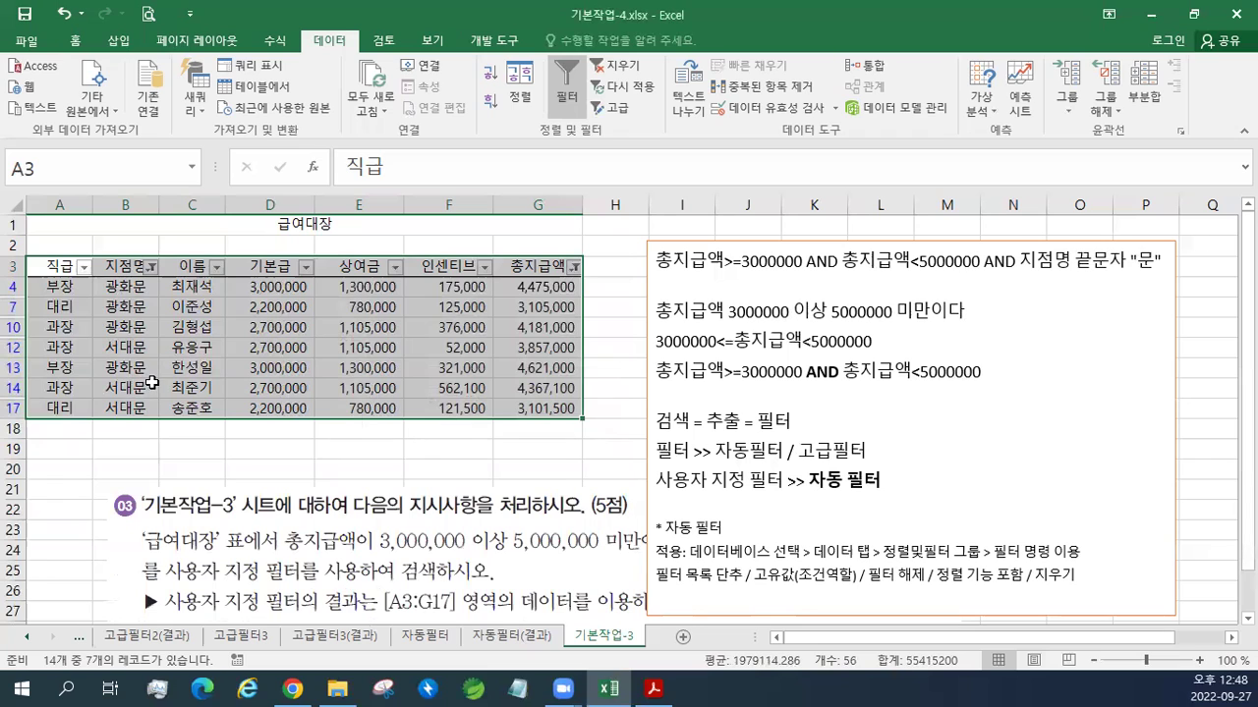
Step: Save the workbook with both filters applied and select the 급여대장 title cell
{"action": "left_click", "coordinate": [169, 362]}
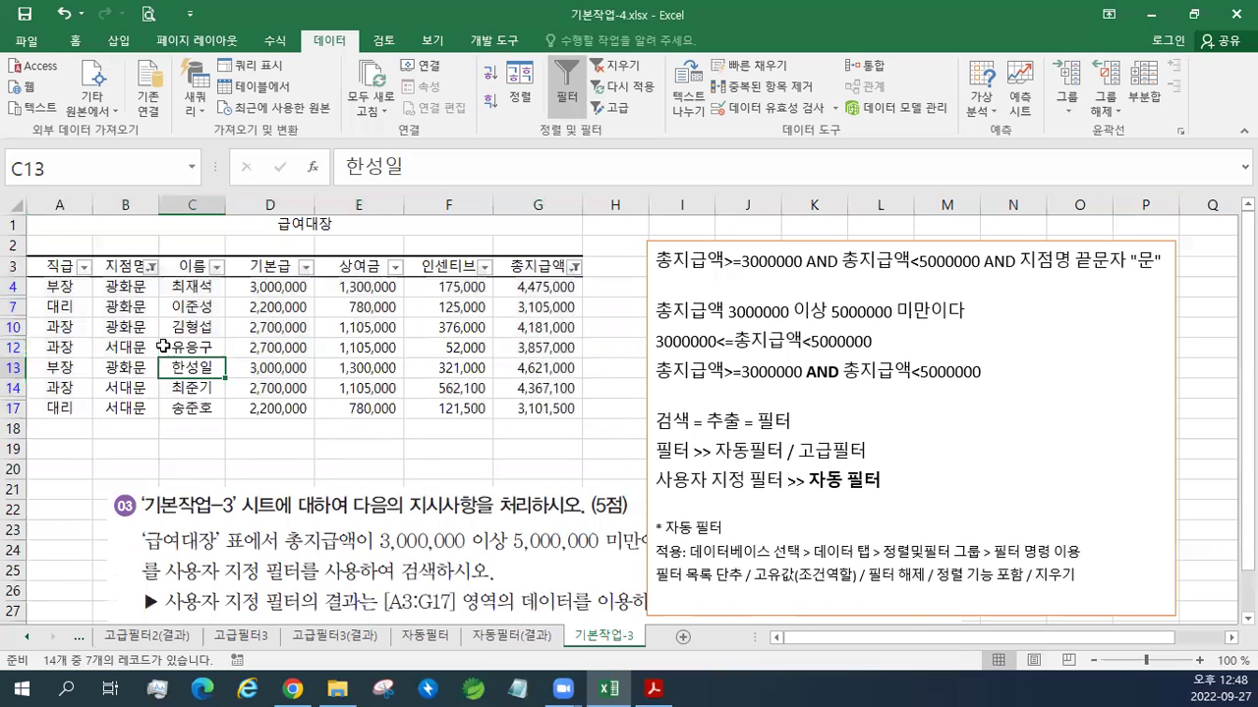
{"action": "left_click", "coordinate": [22, 17]}
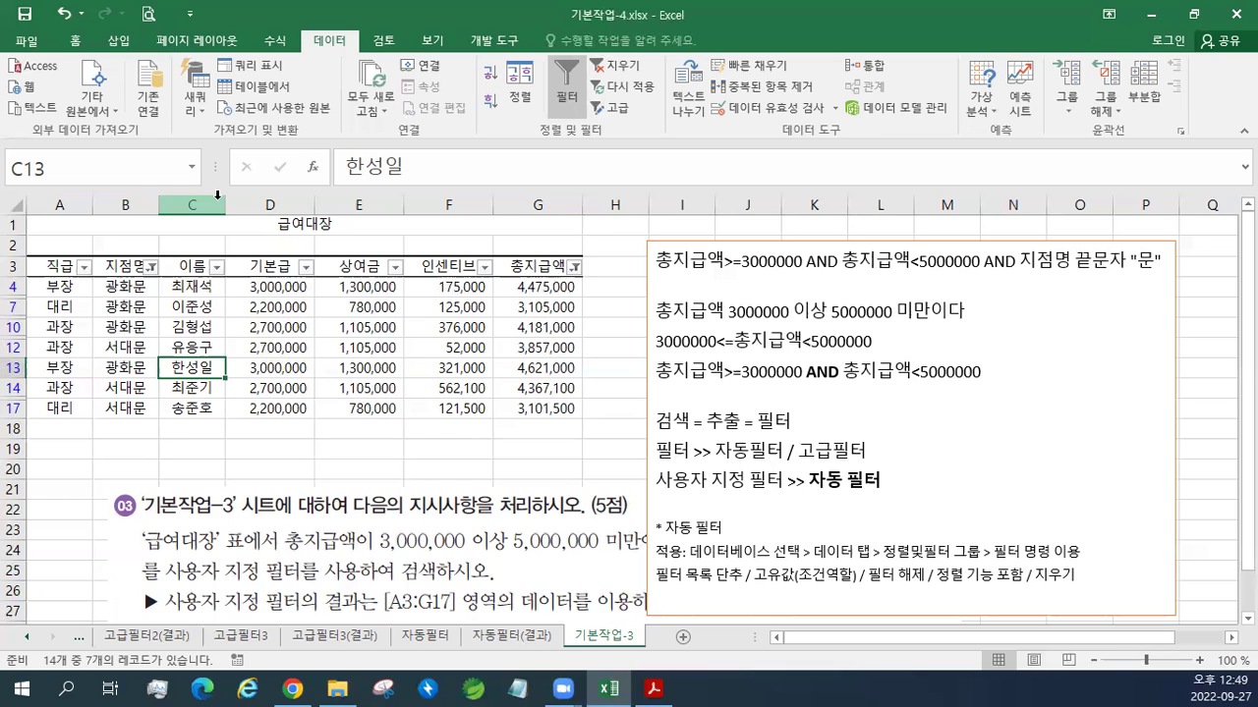
{"action": "left_click", "coordinate": [276, 228]}
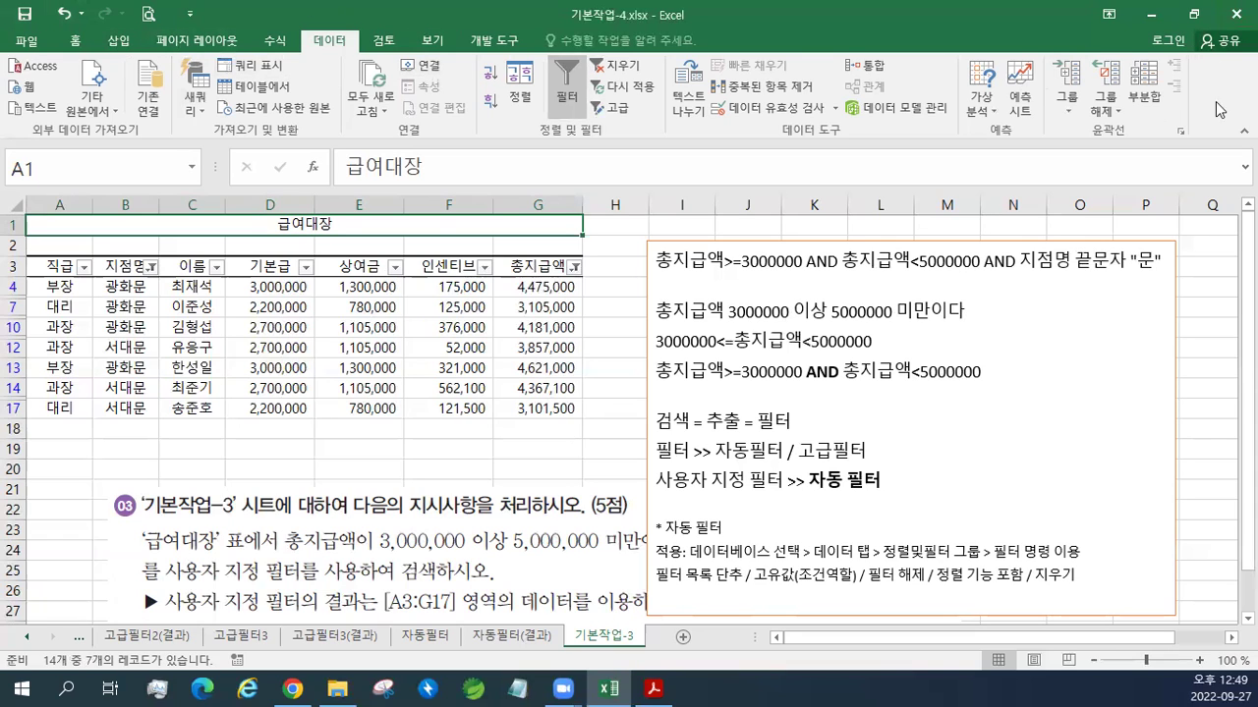
Step: Close the workbook and switch to the Notepad file 컴활2급실기_문제구성.txt
{"action": "left_click", "coordinate": [1230, 14]}
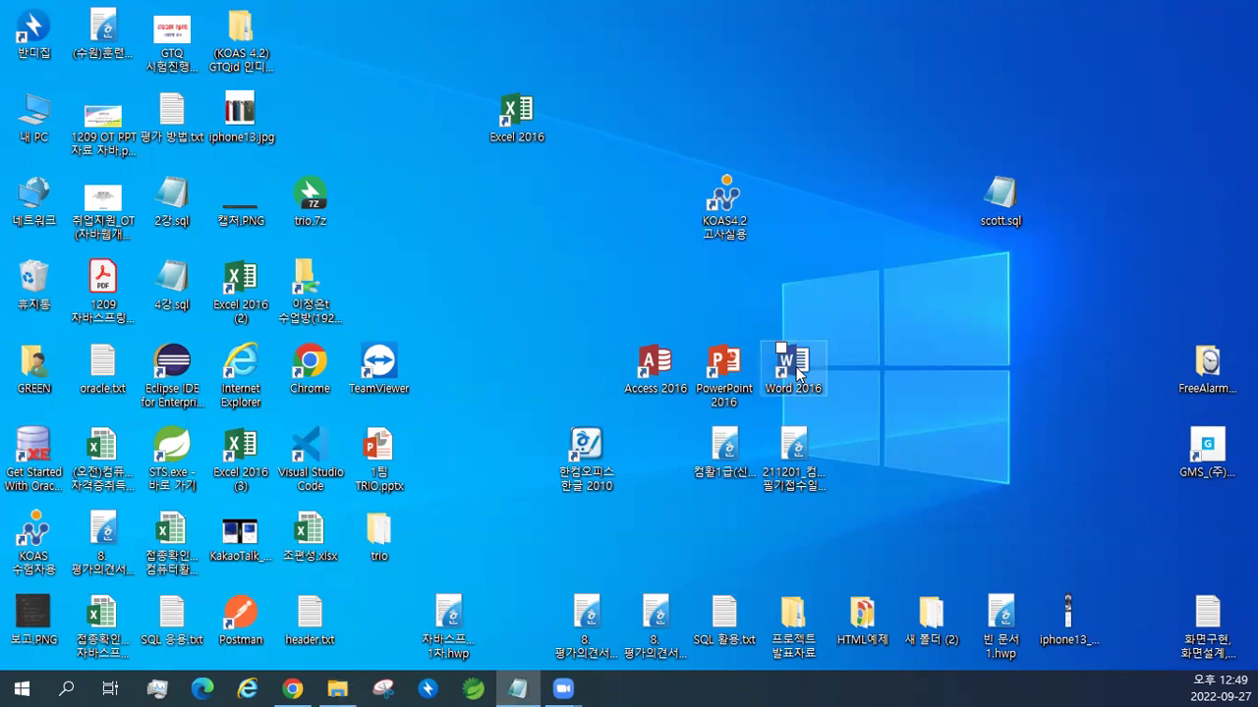
{"action": "left_click", "coordinate": [518, 688]}
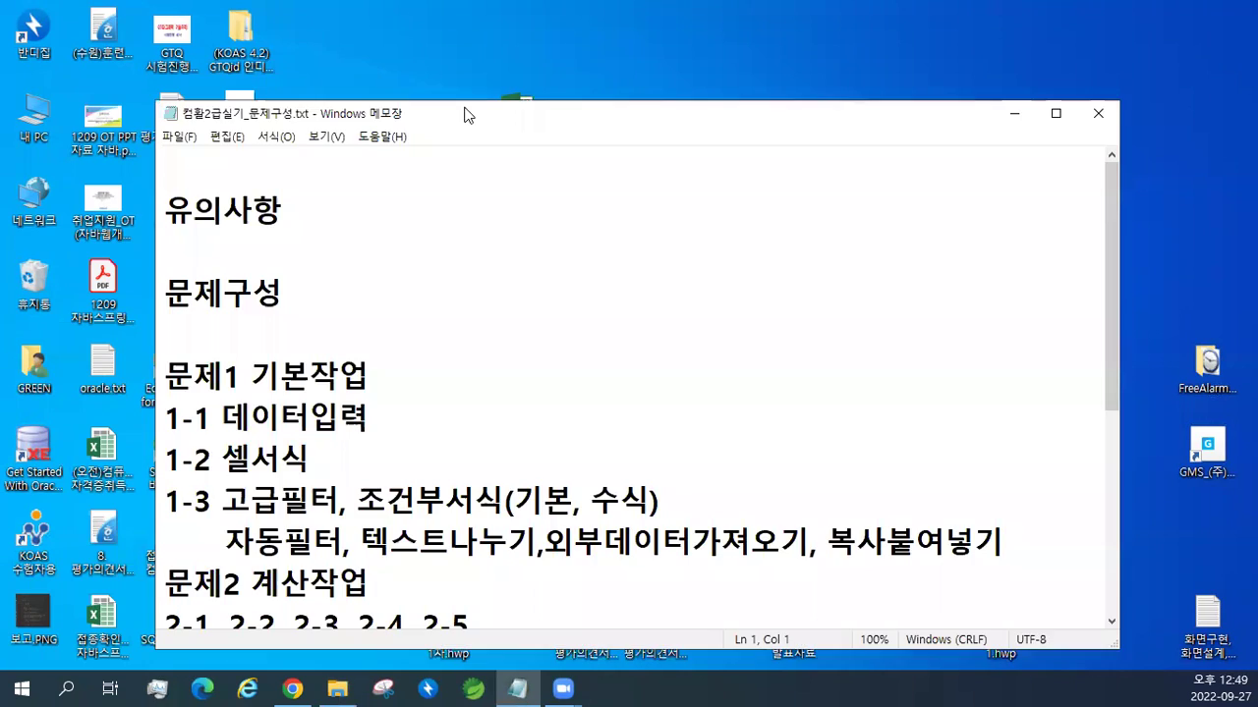
Step: Maximize the outline window and insert a blank line before each of the headings 문제2, 문제3 and 문제4
{"action": "double_click", "coordinate": [462, 115]}
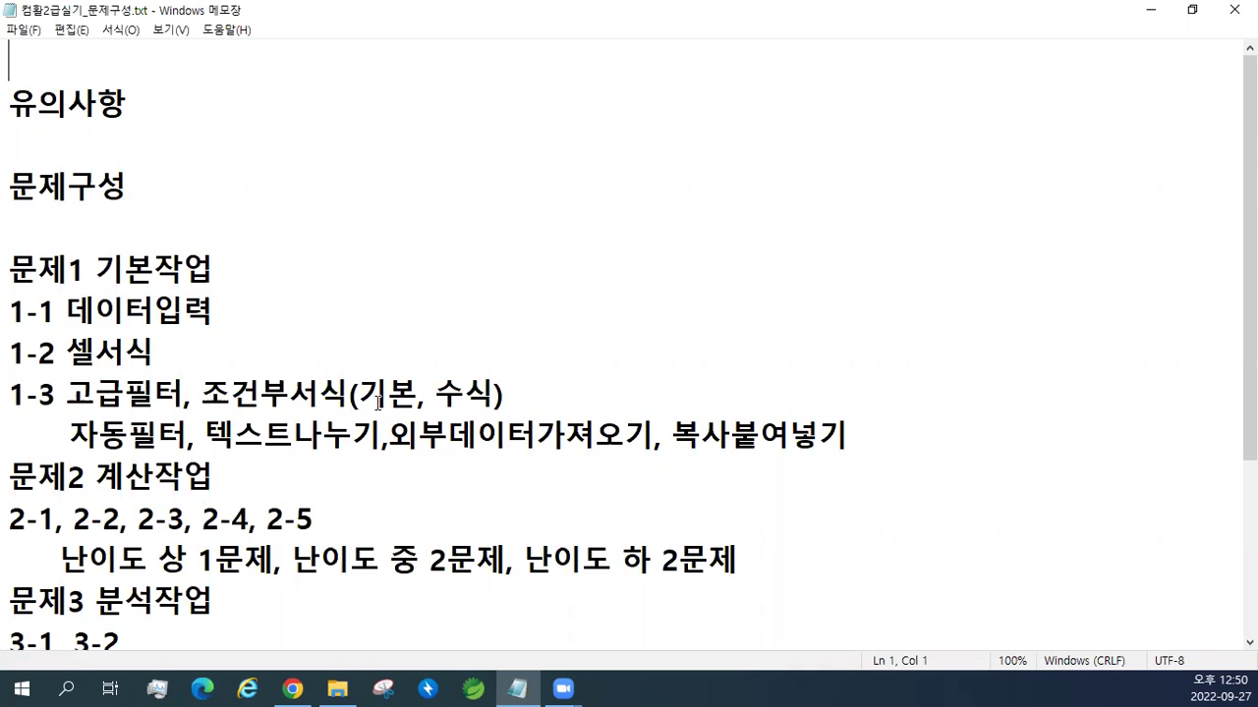
{"action": "left_click", "coordinate": [851, 429]}
{"action": "key", "text": "Return"}
{"action": "scroll", "coordinate": [860, 374], "scroll_direction": "down", "scroll_amount": 2}
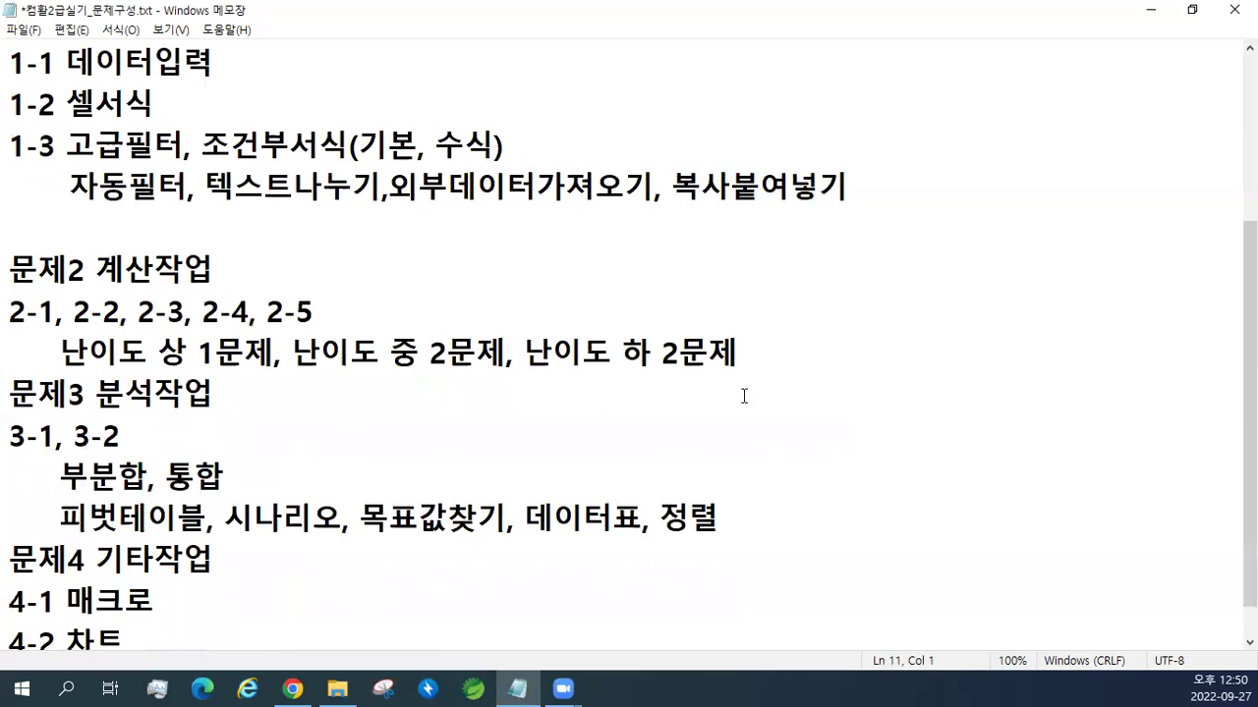
{"action": "left_click", "coordinate": [802, 360]}
{"action": "key", "text": "Return"}
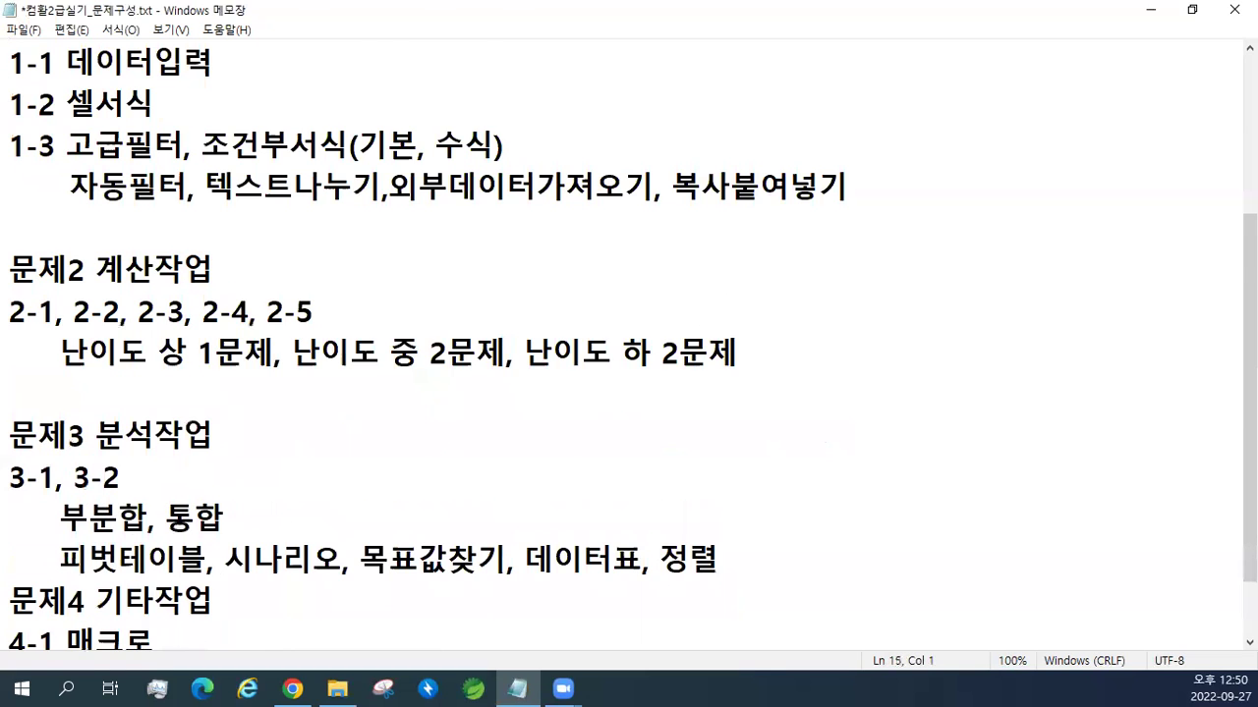
{"action": "scroll", "coordinate": [760, 489], "scroll_direction": "down", "scroll_amount": 1}
{"action": "left_click", "coordinate": [746, 474]}
{"action": "key", "text": "Return"}
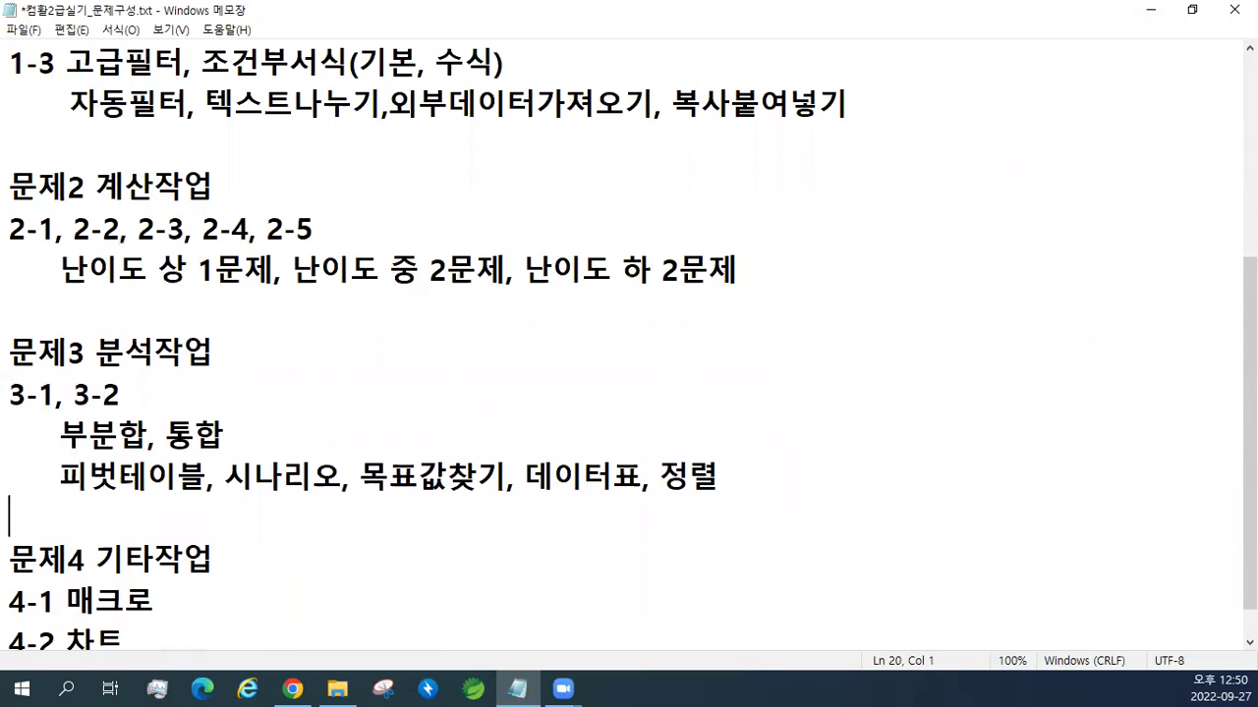
{"action": "scroll", "coordinate": [586, 595], "scroll_direction": "up", "scroll_amount": 2}
{"action": "scroll", "coordinate": [586, 595], "scroll_direction": "up", "scroll_amount": 1}
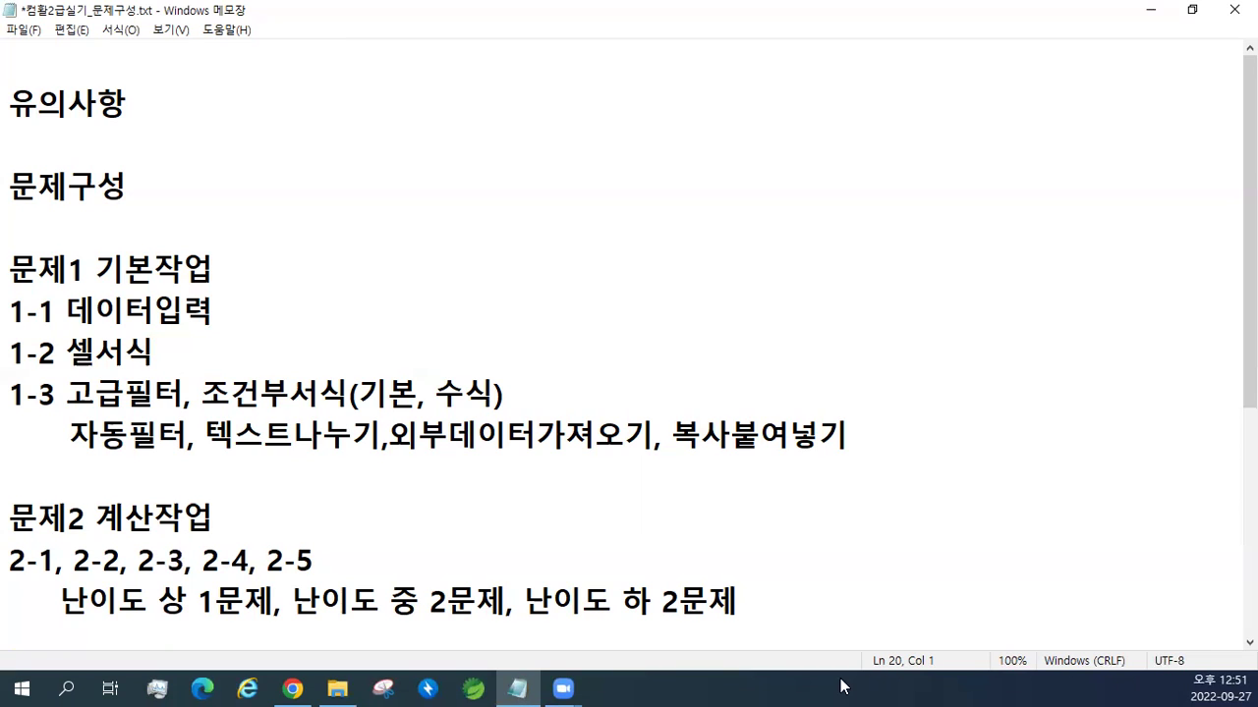
Step: Minimize the outline and turn on automatic hiding of the taskbar in desktop mode, closing the Windows settings
{"action": "left_click", "coordinate": [1146, 12]}
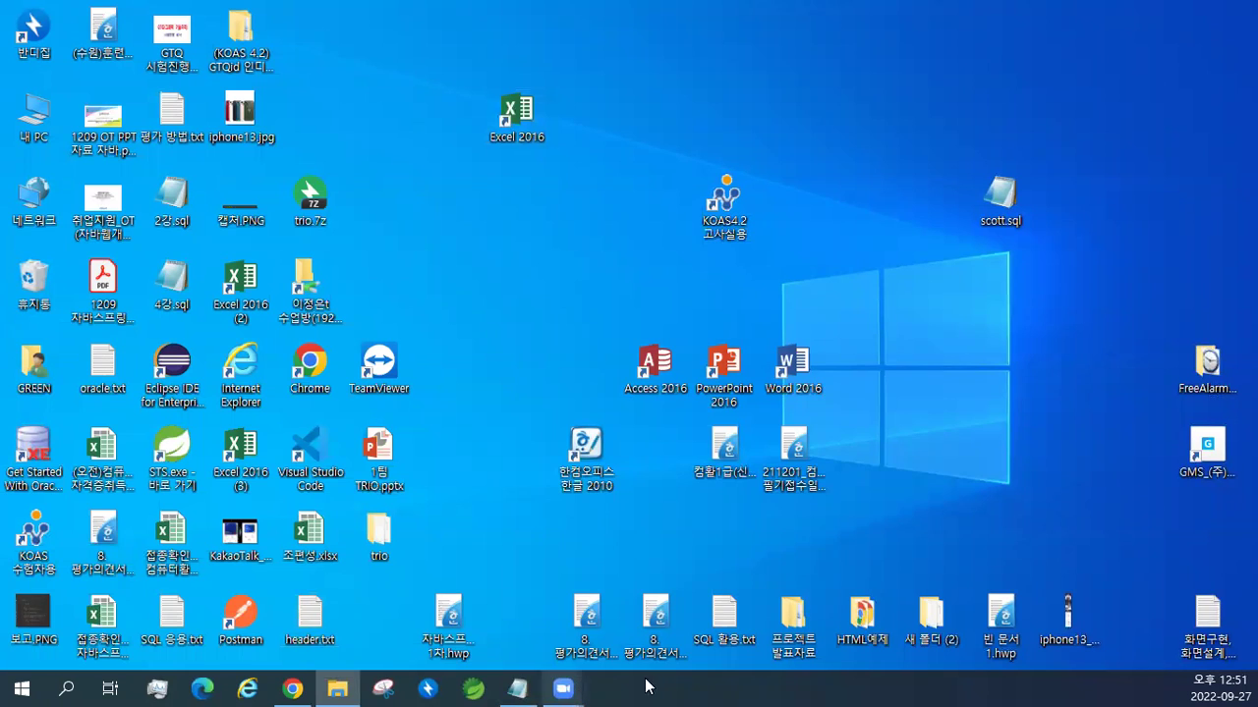
{"action": "right_click", "coordinate": [685, 685]}
{"action": "left_click", "coordinate": [766, 625]}
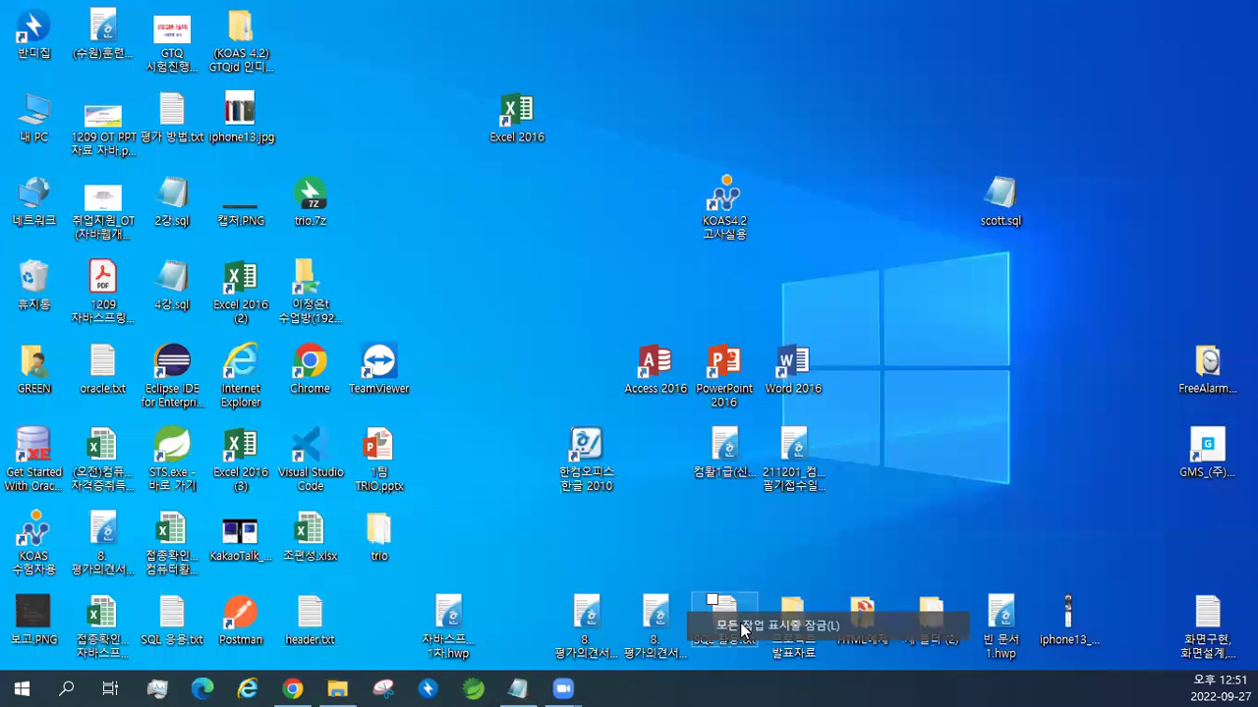
{"action": "right_click", "coordinate": [773, 673]}
{"action": "left_click", "coordinate": [782, 619]}
{"action": "right_click", "coordinate": [794, 685]}
{"action": "left_click", "coordinate": [812, 676]}
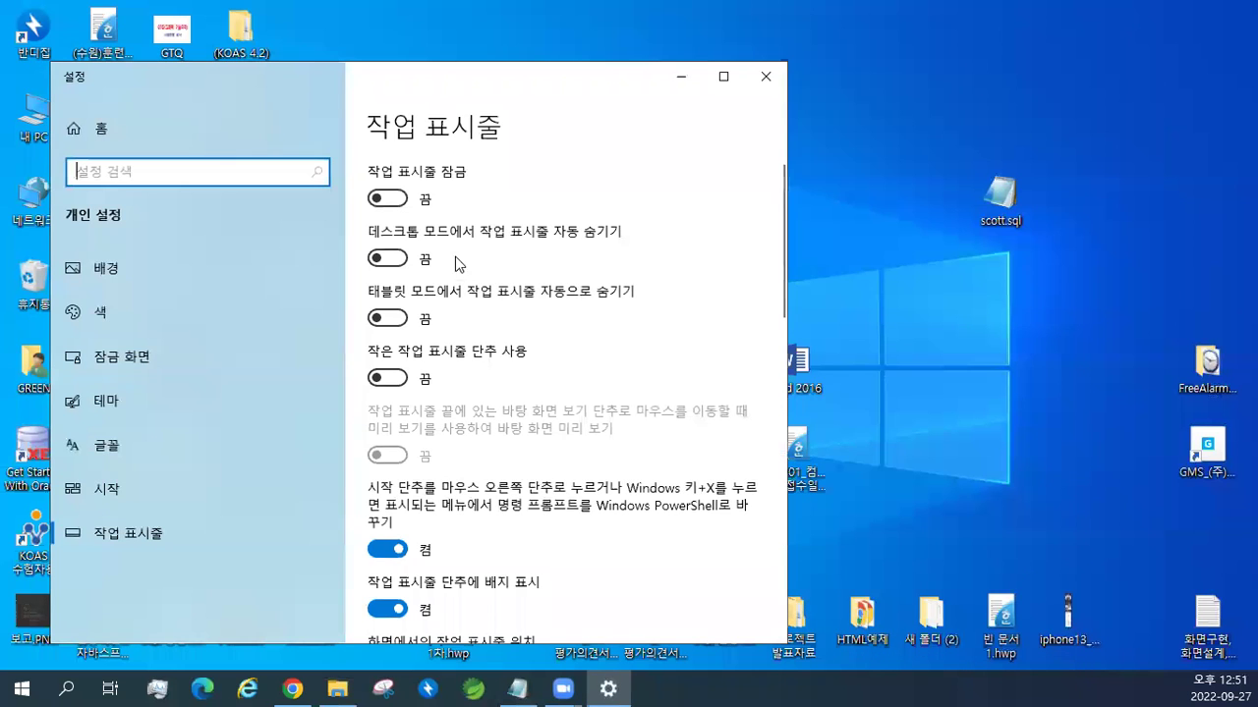
{"action": "left_click", "coordinate": [379, 258]}
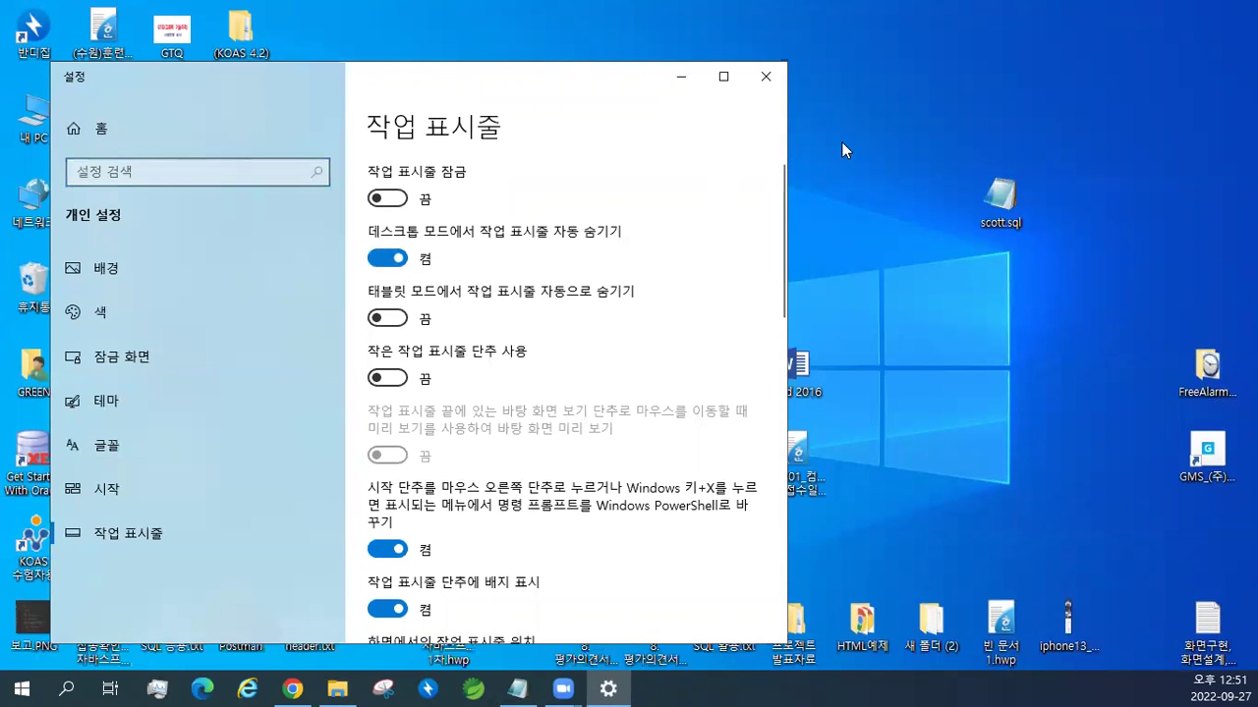
{"action": "left_click", "coordinate": [766, 76]}
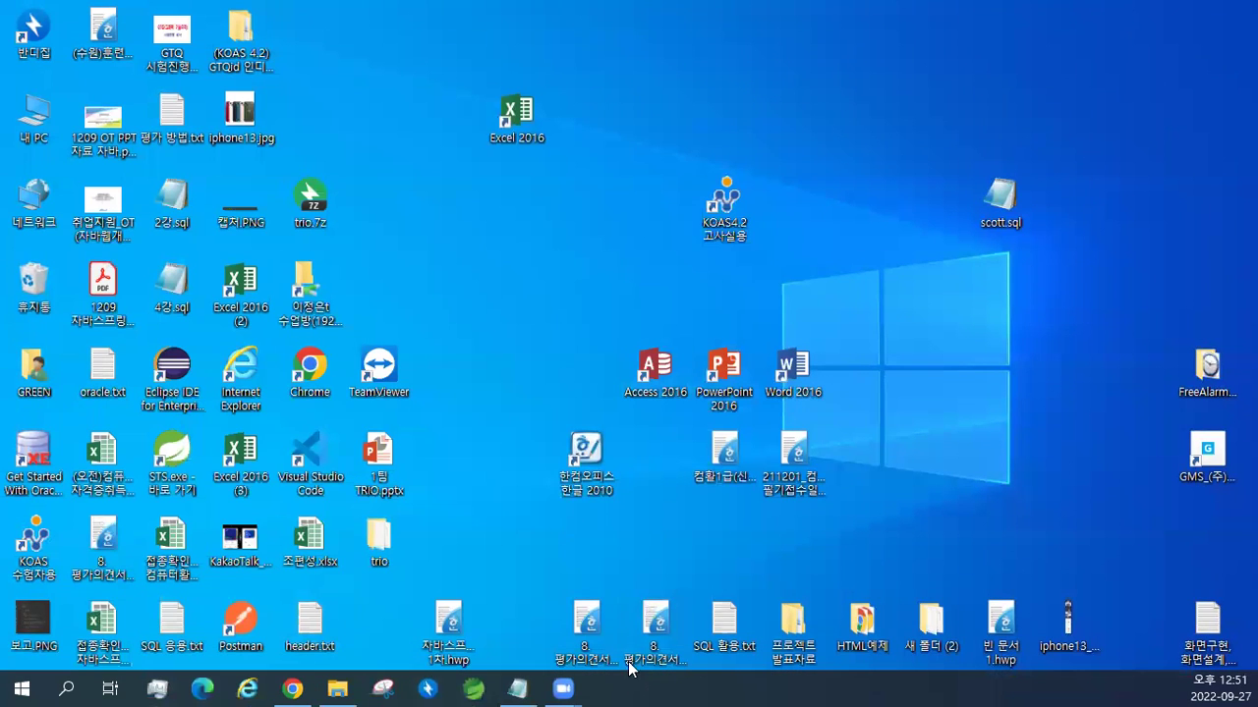
Step: Start Excel, open the recent workbook 기본작업-4.xlsx and check its macro security settings without changing them
{"action": "double_click", "coordinate": [520, 123]}
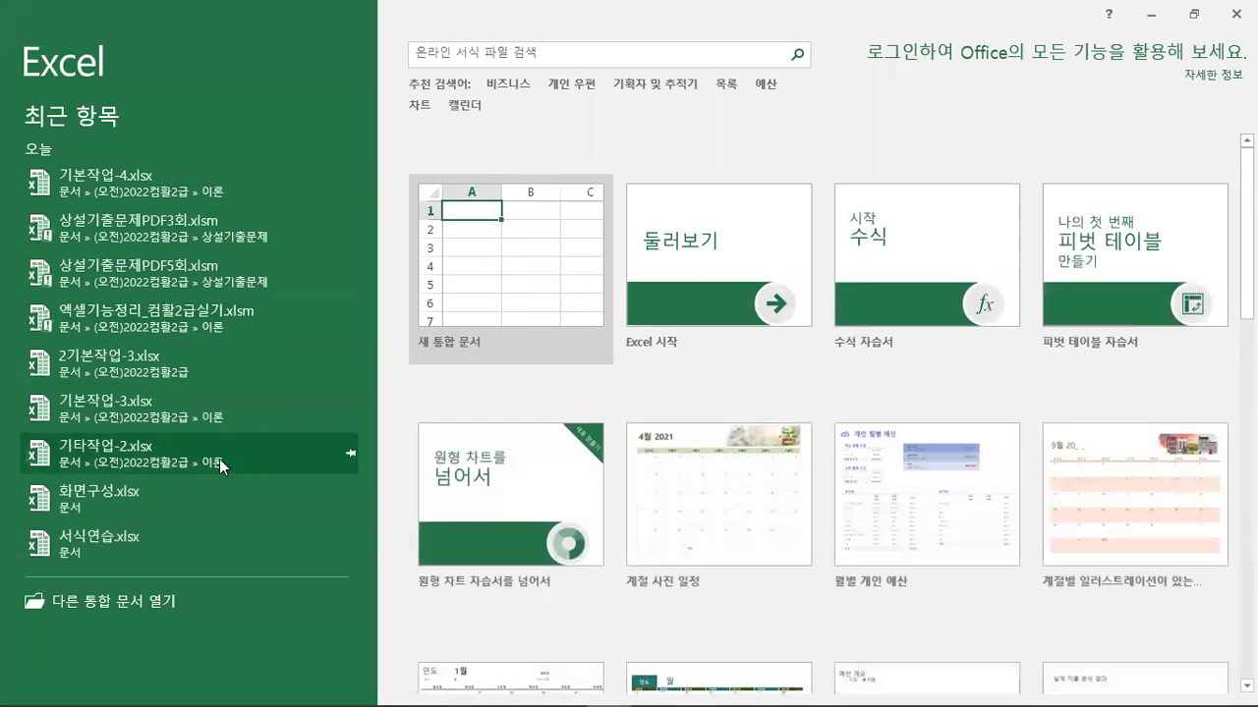
{"action": "left_click", "coordinate": [114, 182]}
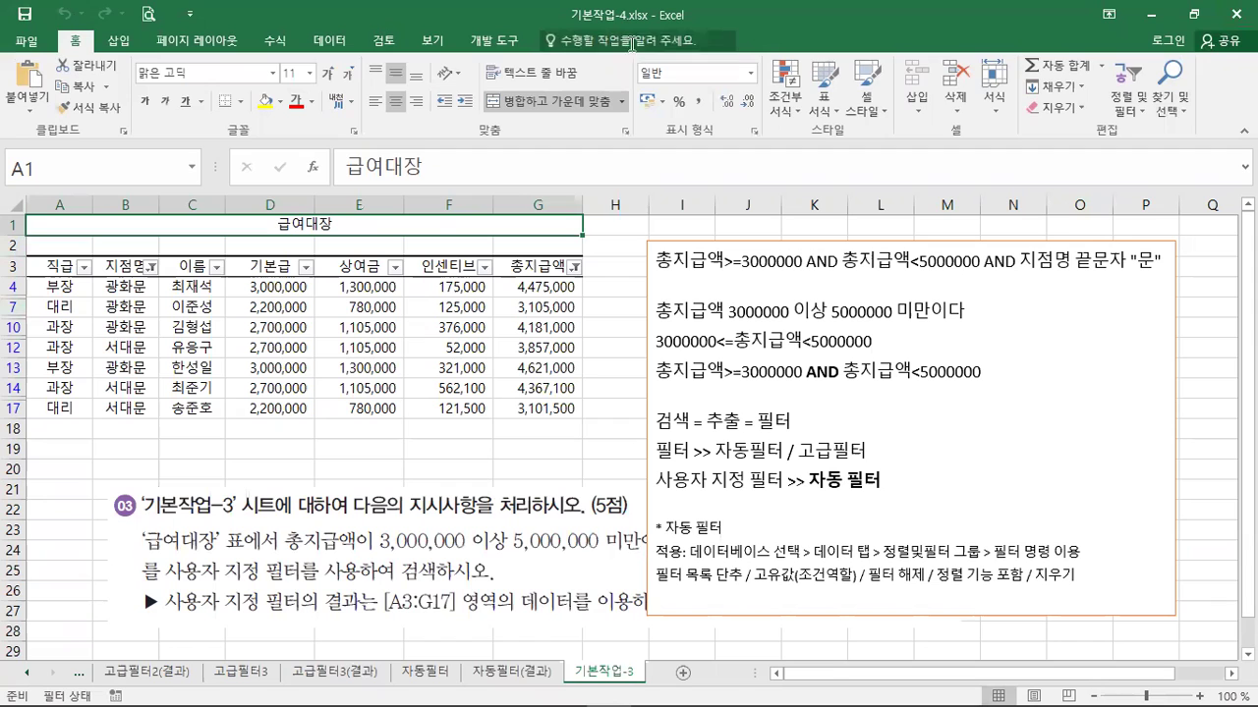
{"action": "left_click", "coordinate": [479, 42]}
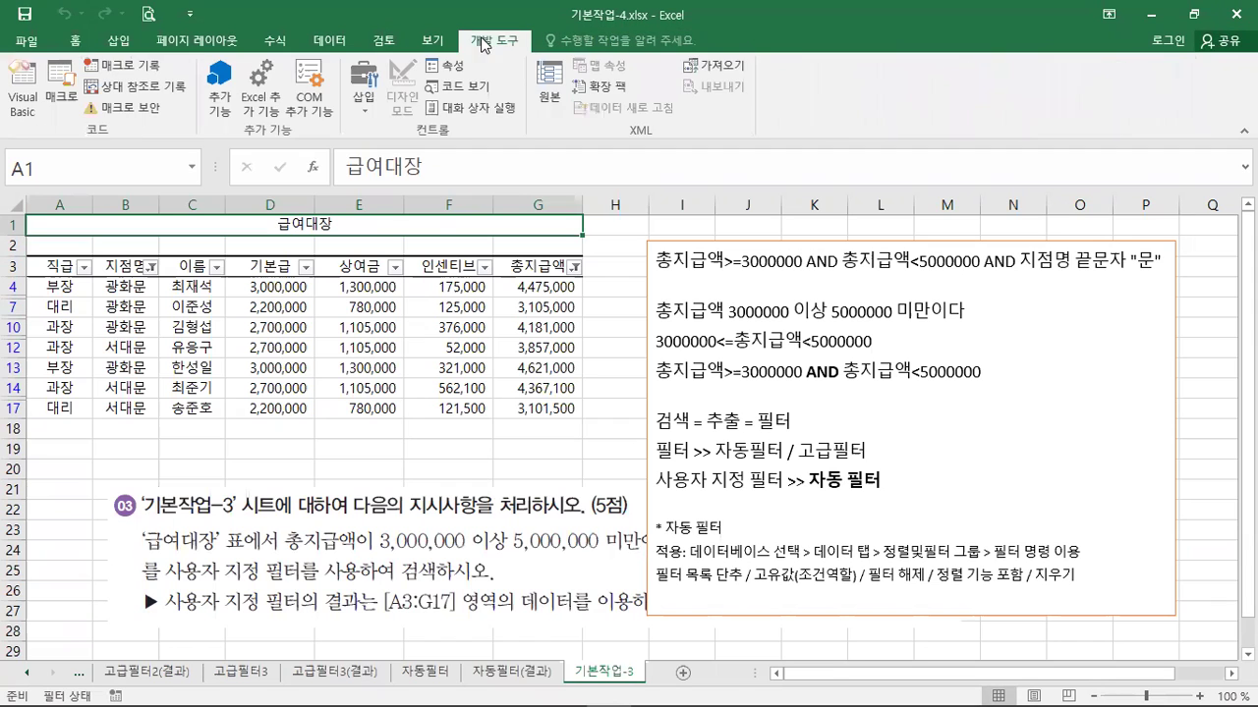
{"action": "left_click", "coordinate": [154, 113]}
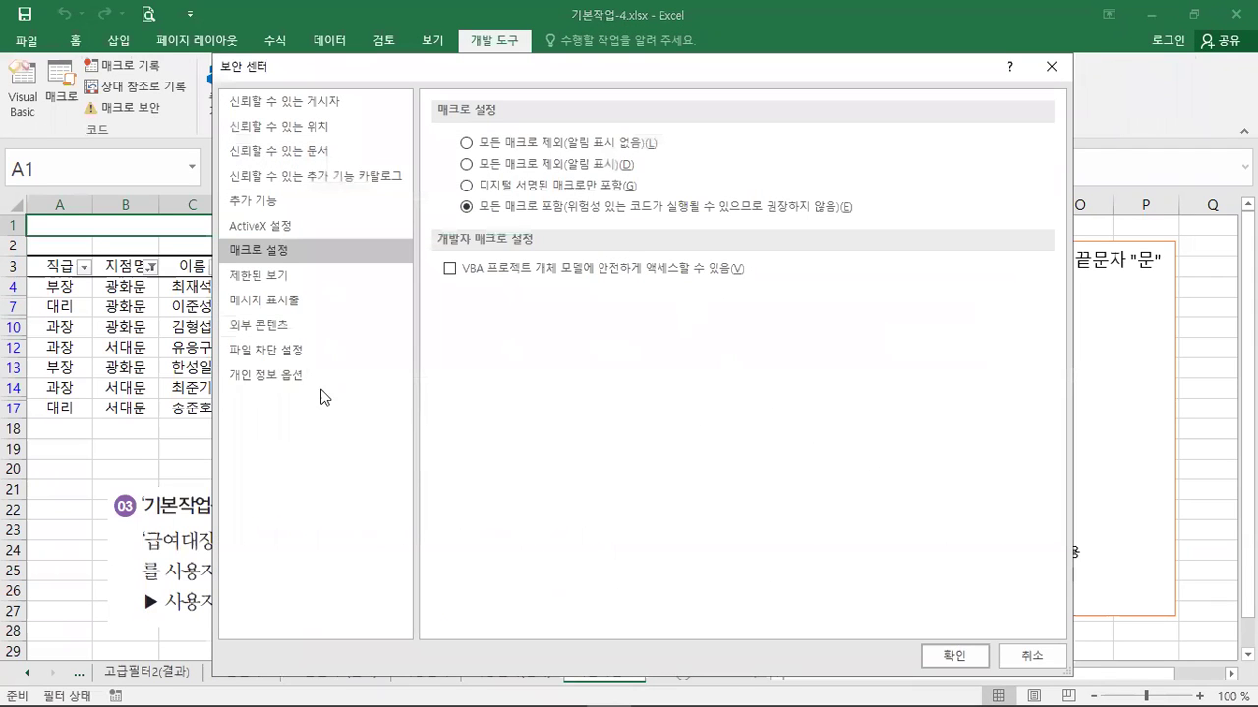
{"action": "left_click", "coordinate": [1050, 65]}
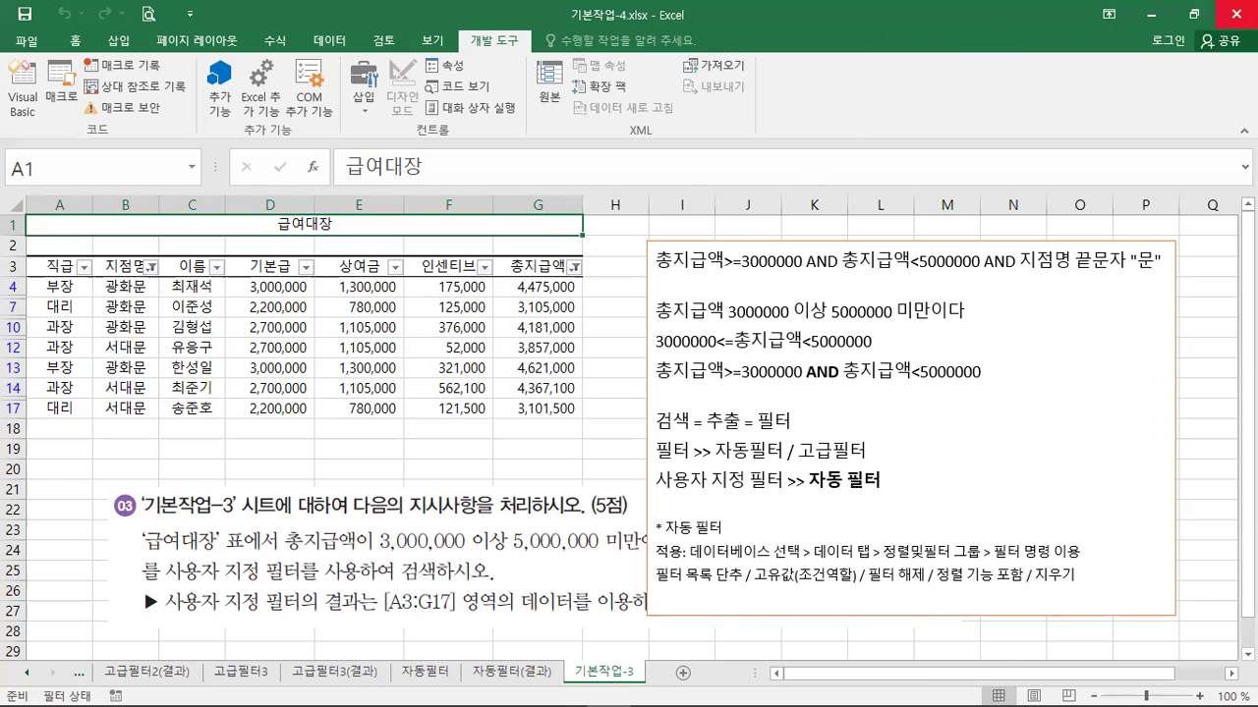
Step: Minimize the workbook and turn off automatic hiding of the taskbar in desktop mode, closing the Windows settings
{"action": "left_click", "coordinate": [1151, 14]}
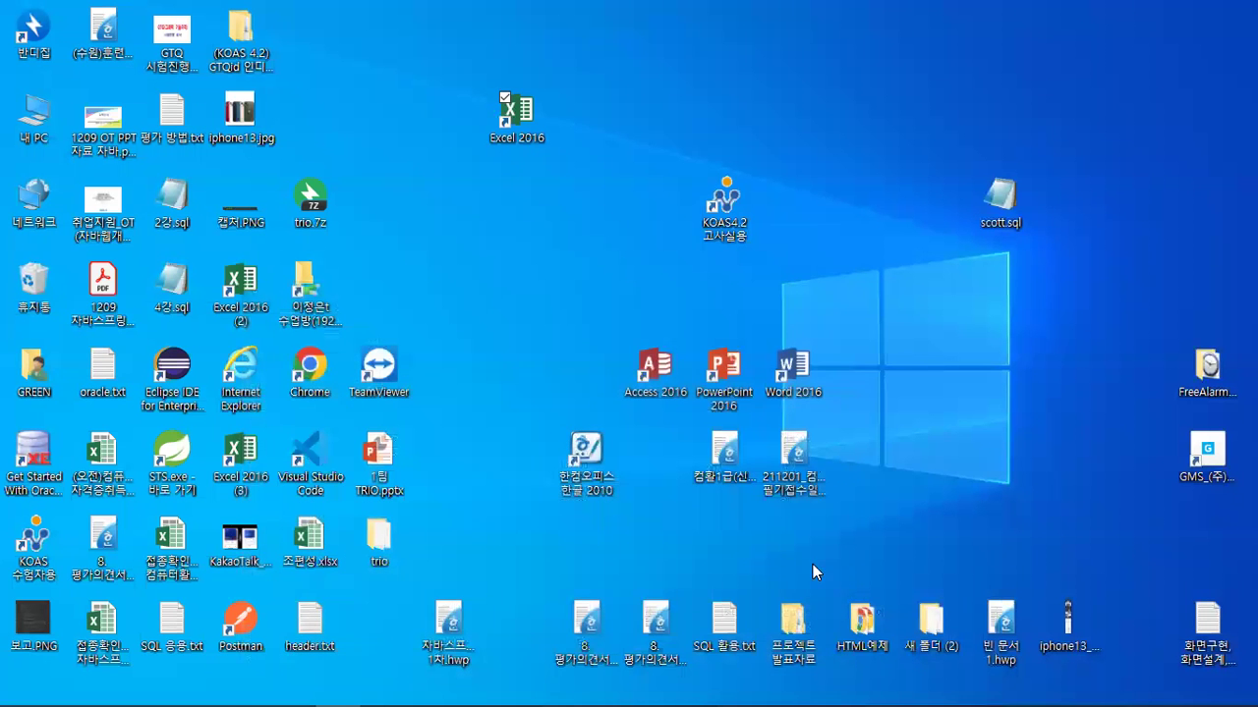
{"action": "mouse_move", "coordinate": [587, 681]}
{"action": "right_click", "coordinate": [700, 688]}
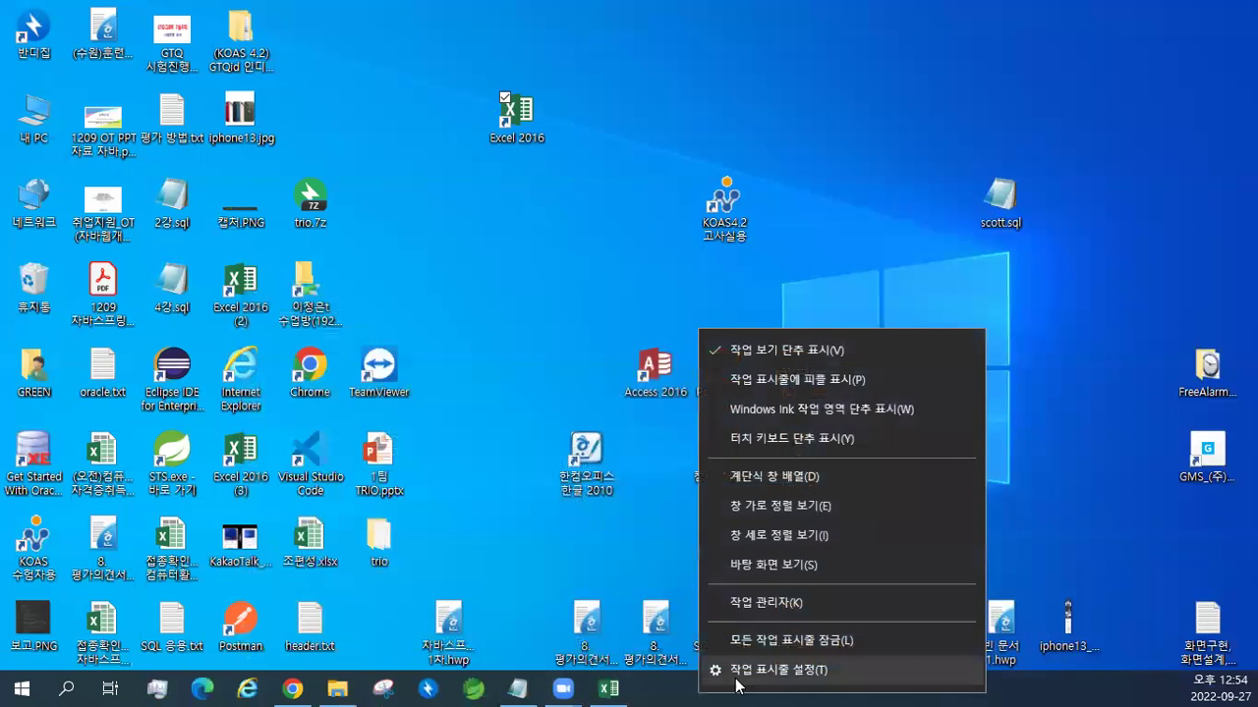
{"action": "left_click", "coordinate": [727, 670]}
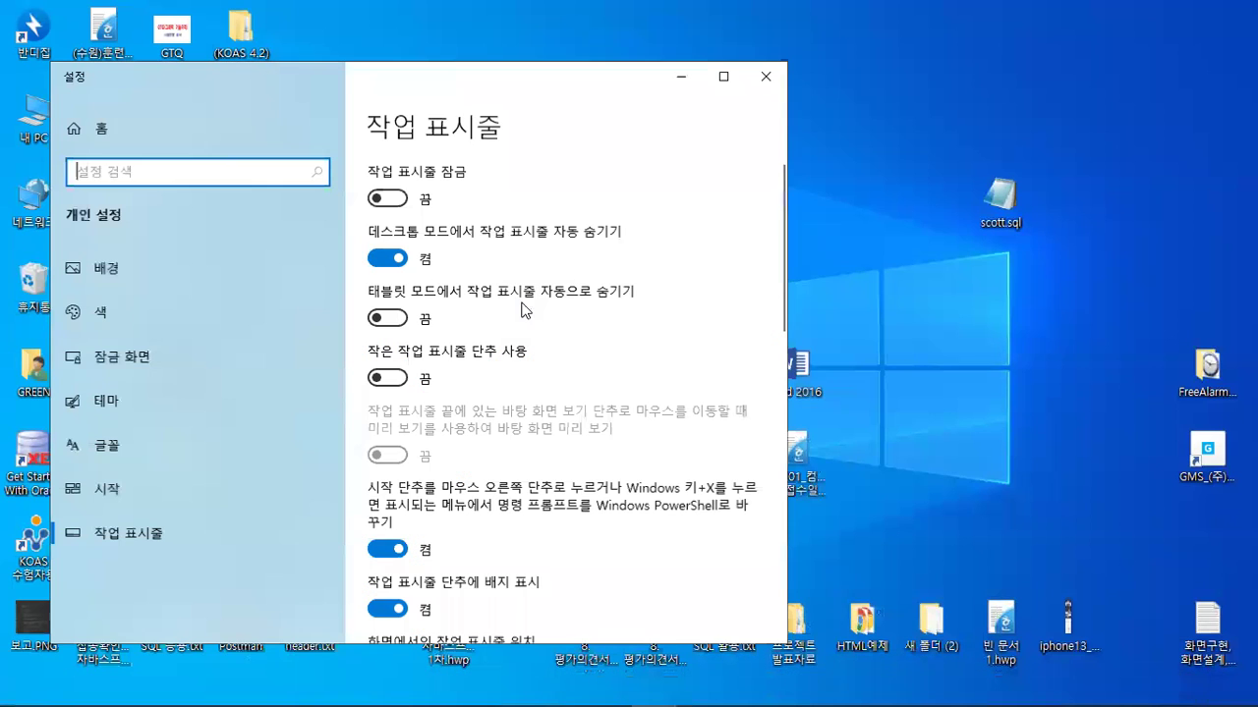
{"action": "left_click", "coordinate": [388, 258]}
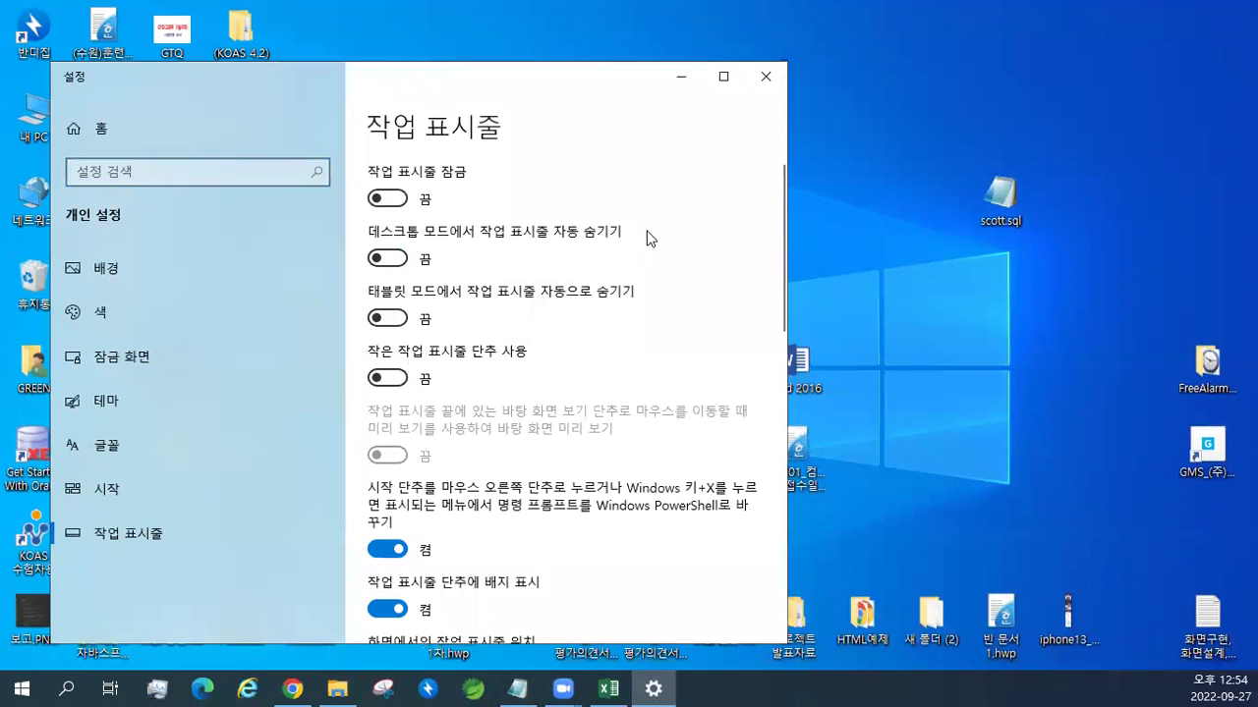
{"action": "left_click", "coordinate": [763, 77]}
Step: Switch to the Notepad outline and review the four section headings from 문제1 기본작업 to 문제4 기타작업
{"action": "left_click", "coordinate": [520, 688]}
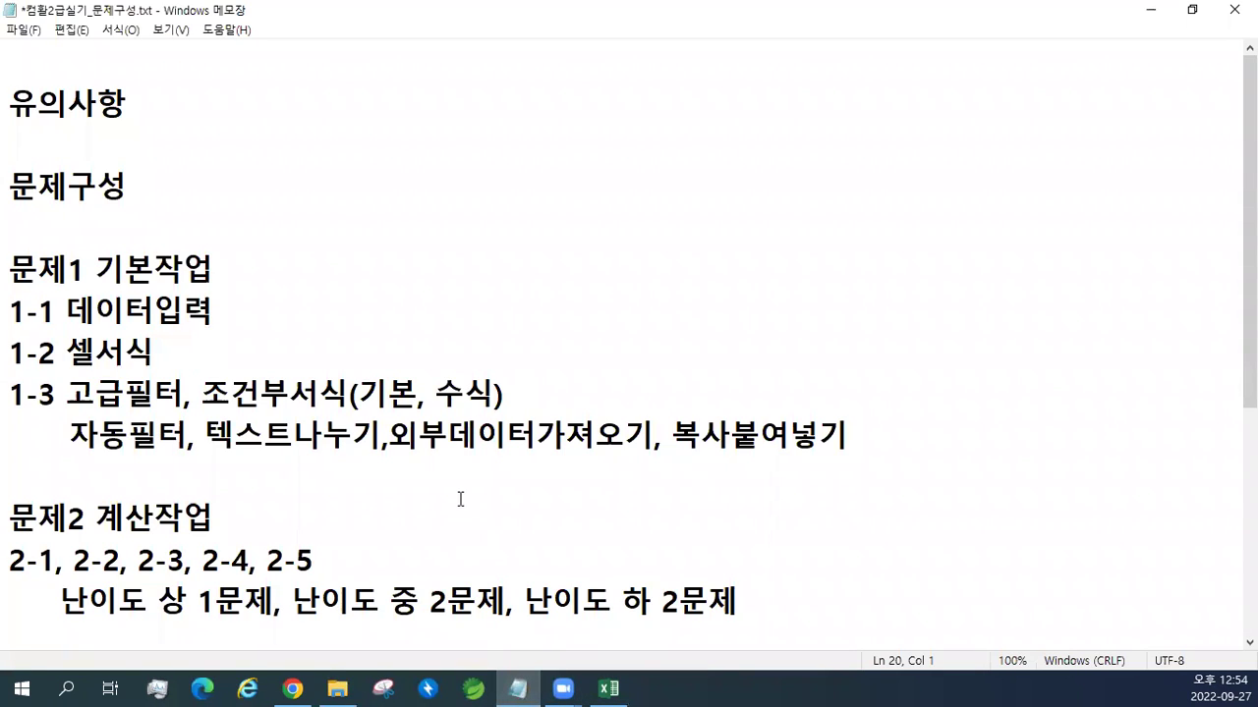
{"action": "left_click_drag", "start_coordinate": [10, 267], "coordinate": [214, 267]}
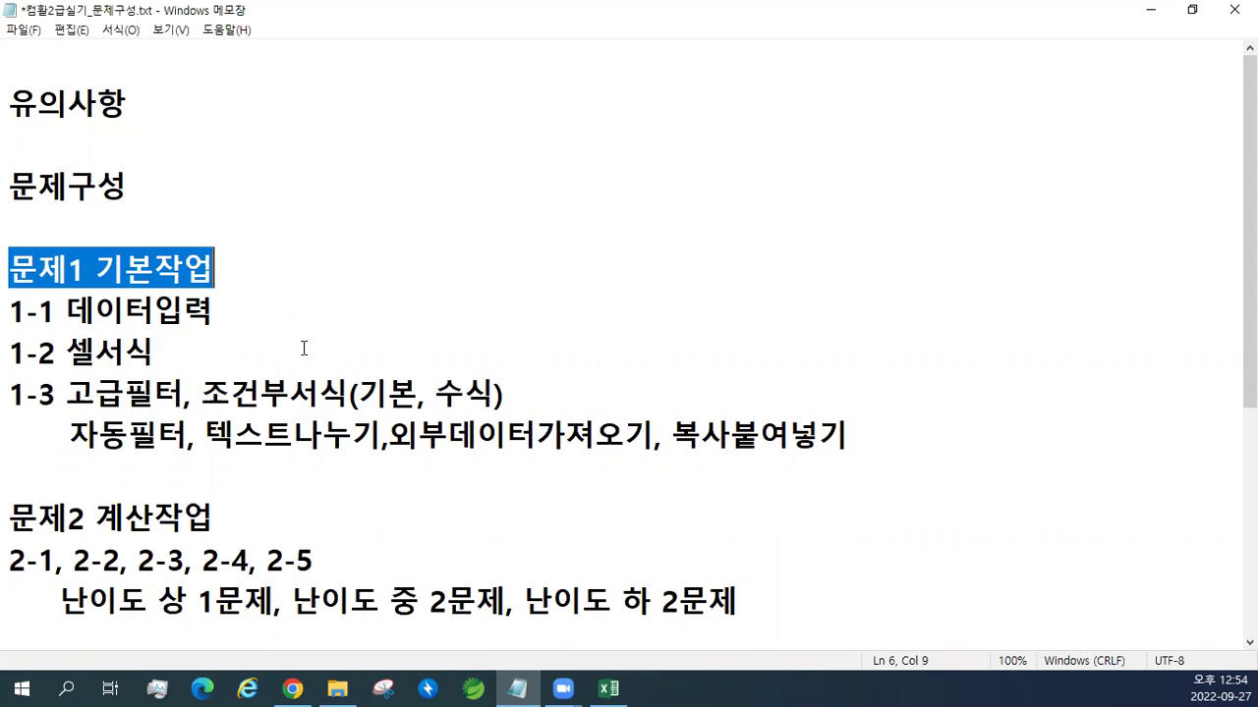
{"action": "scroll", "coordinate": [303, 348], "scroll_direction": "down", "scroll_amount": 1}
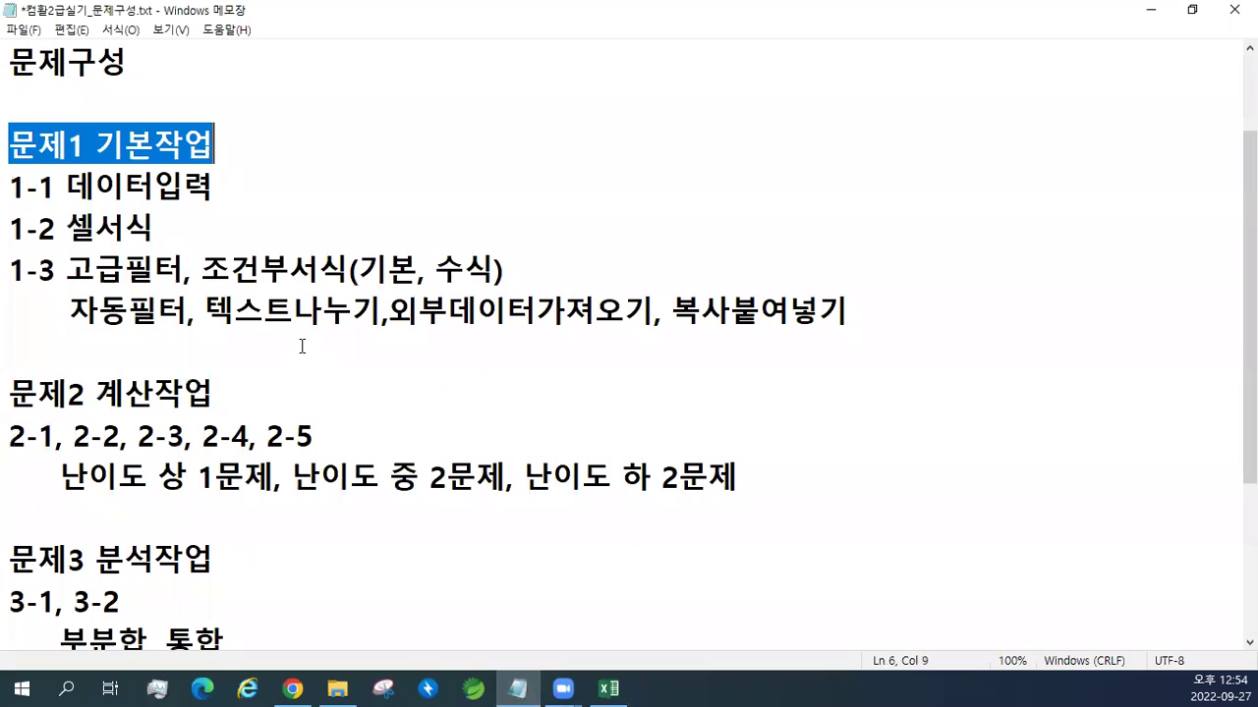
{"action": "left_click_drag", "start_coordinate": [10, 393], "coordinate": [207, 388]}
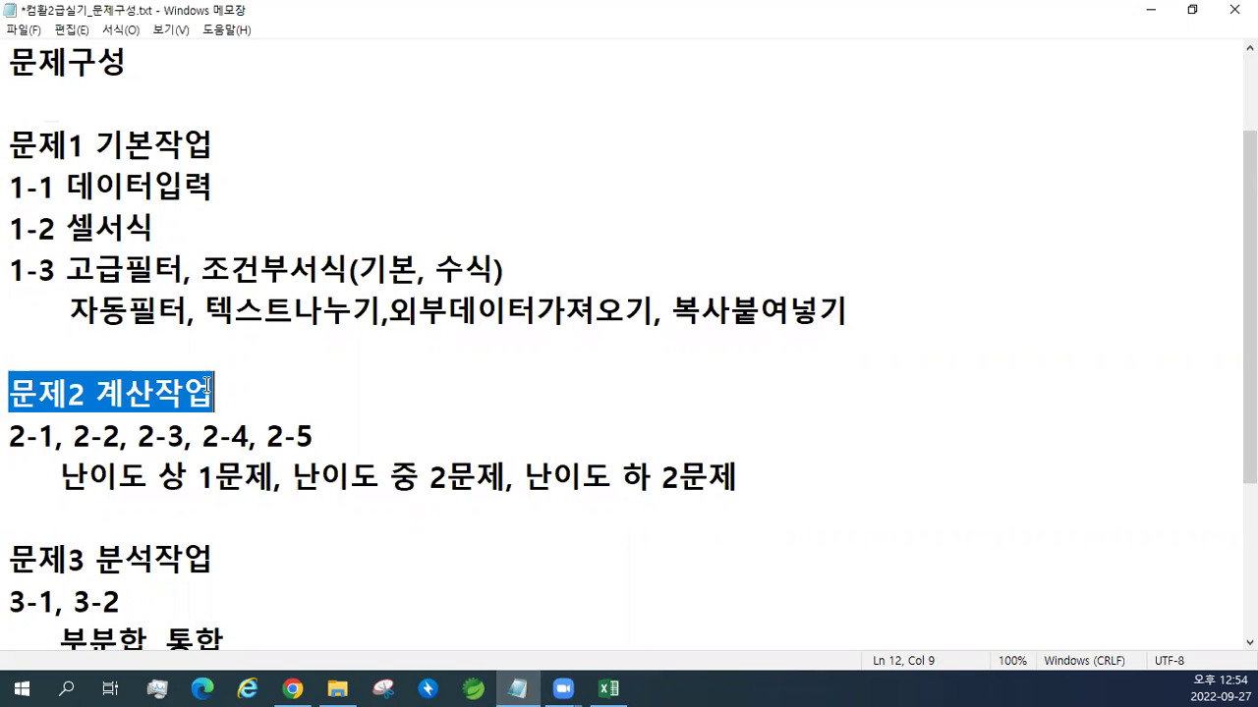
{"action": "scroll", "coordinate": [207, 385], "scroll_direction": "down", "scroll_amount": 1}
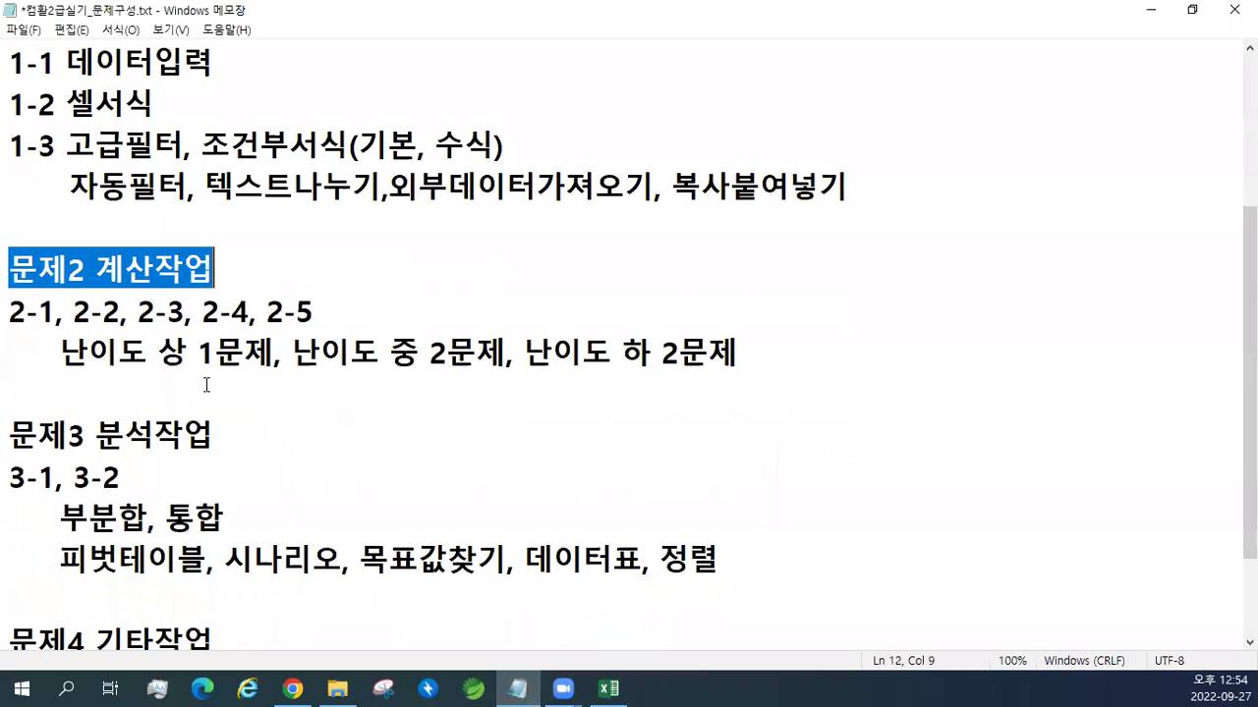
{"action": "scroll", "coordinate": [207, 384], "scroll_direction": "down", "scroll_amount": 1}
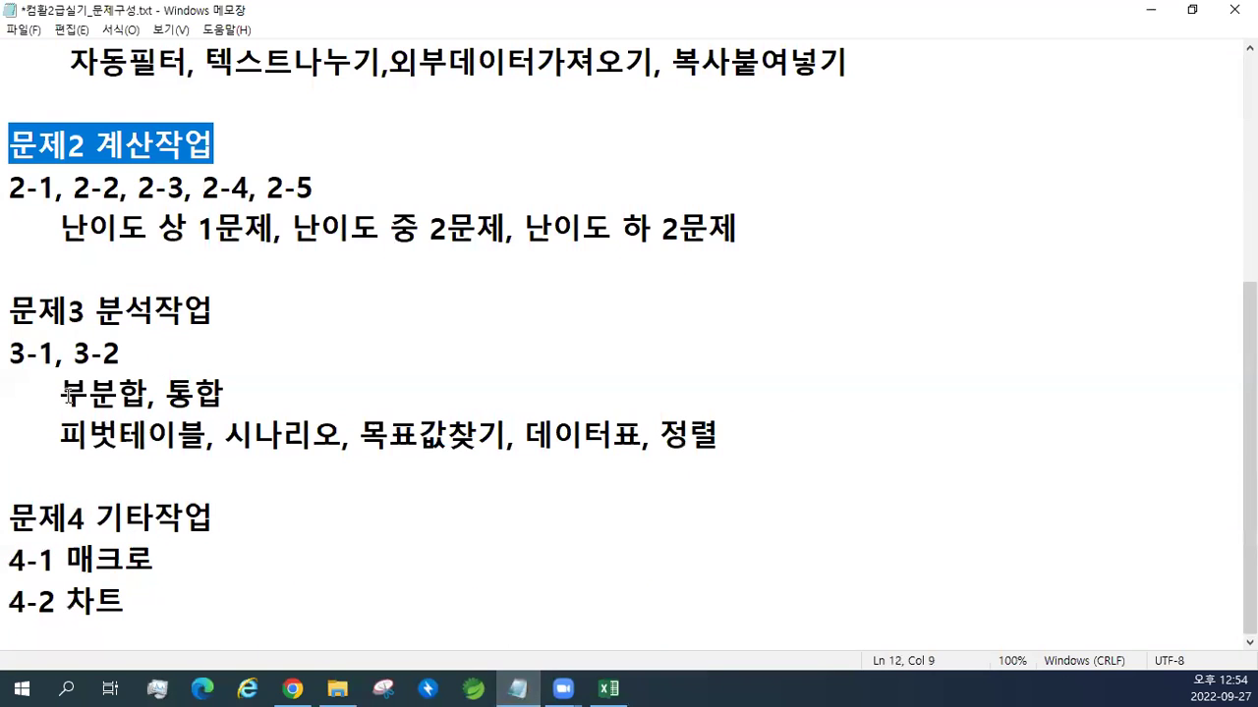
{"action": "left_click_drag", "start_coordinate": [10, 313], "coordinate": [212, 319]}
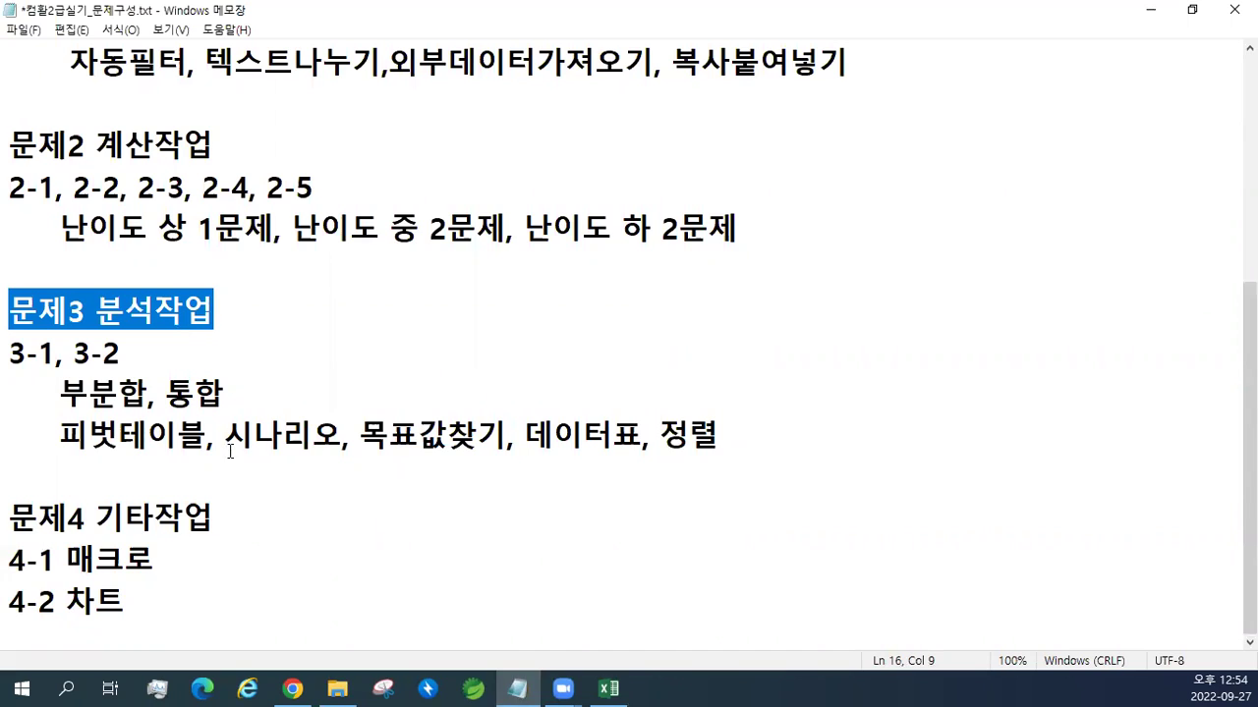
{"action": "left_click_drag", "start_coordinate": [11, 516], "coordinate": [222, 523]}
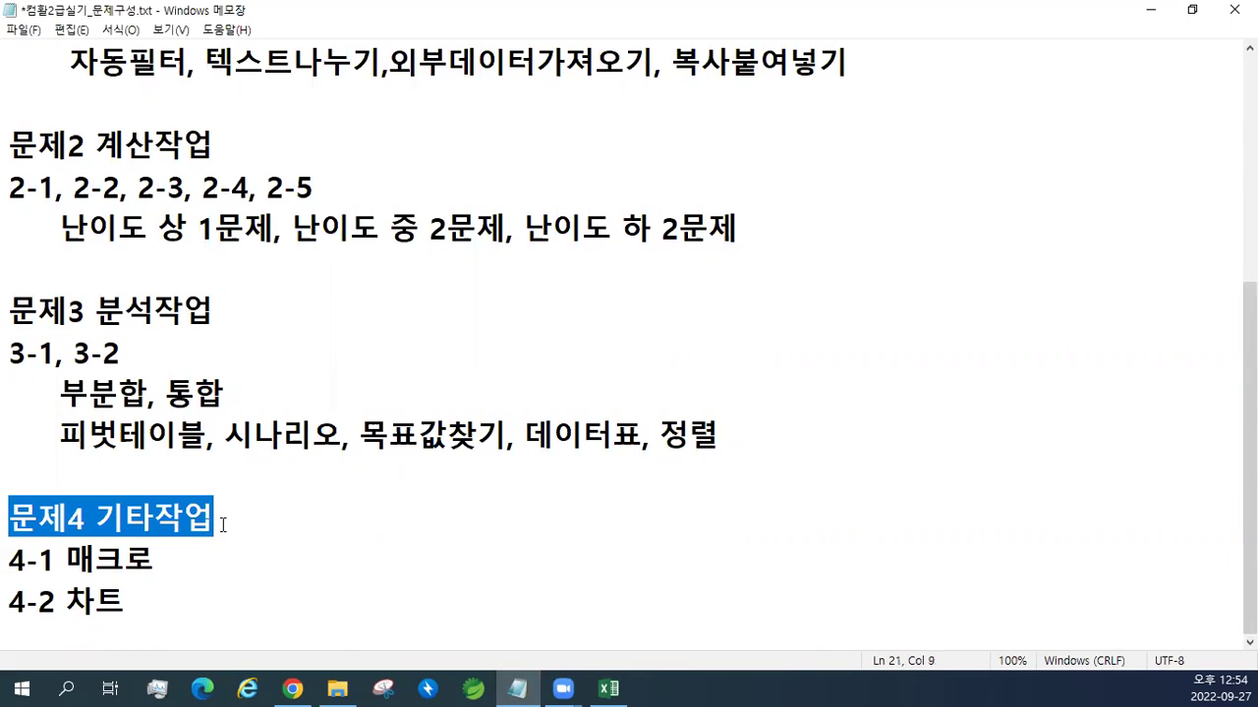
{"action": "left_click", "coordinate": [131, 518]}
{"action": "left_click", "coordinate": [157, 312]}
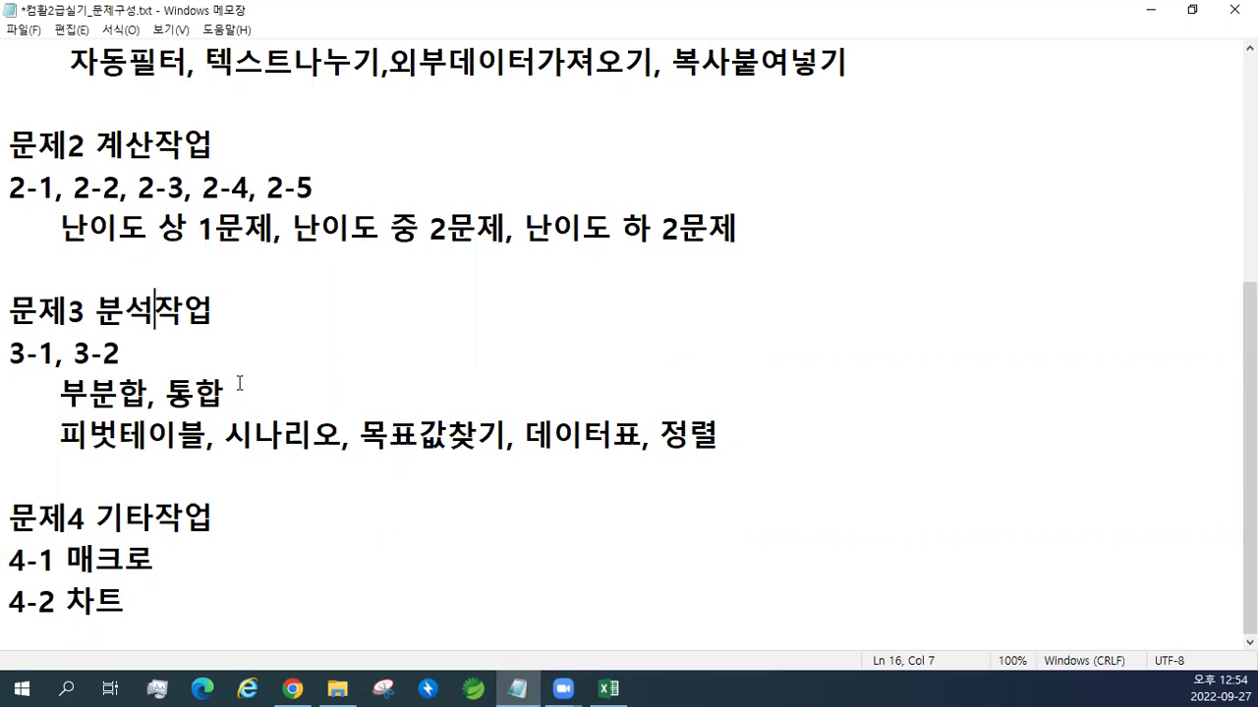
Step: Examine items 1-1 to 1-3 under 문제1 기본작업, highlighting the topics listed for each item
{"action": "scroll", "coordinate": [239, 383], "scroll_direction": "up", "scroll_amount": 3}
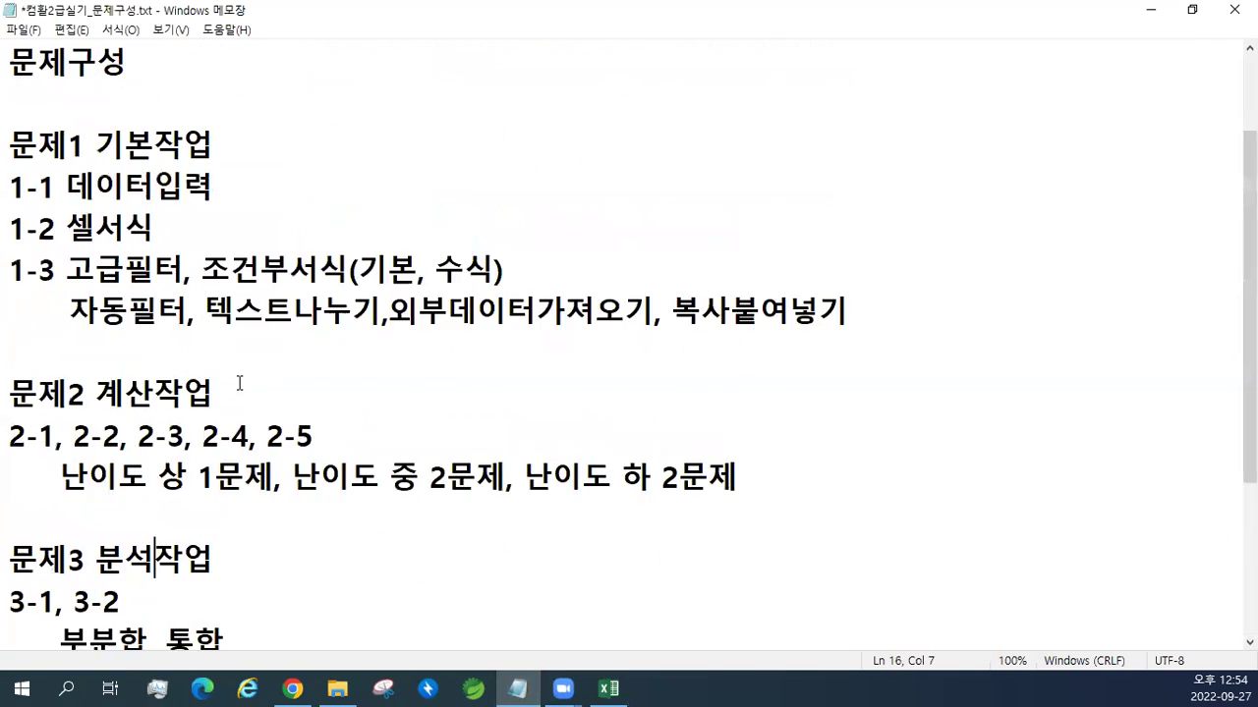
{"action": "scroll", "coordinate": [239, 383], "scroll_direction": "down", "scroll_amount": 1}
{"action": "left_click", "coordinate": [57, 187]}
{"action": "left_click", "coordinate": [61, 226]}
{"action": "left_click", "coordinate": [59, 272]}
{"action": "left_click_drag", "start_coordinate": [66, 185], "coordinate": [218, 180]}
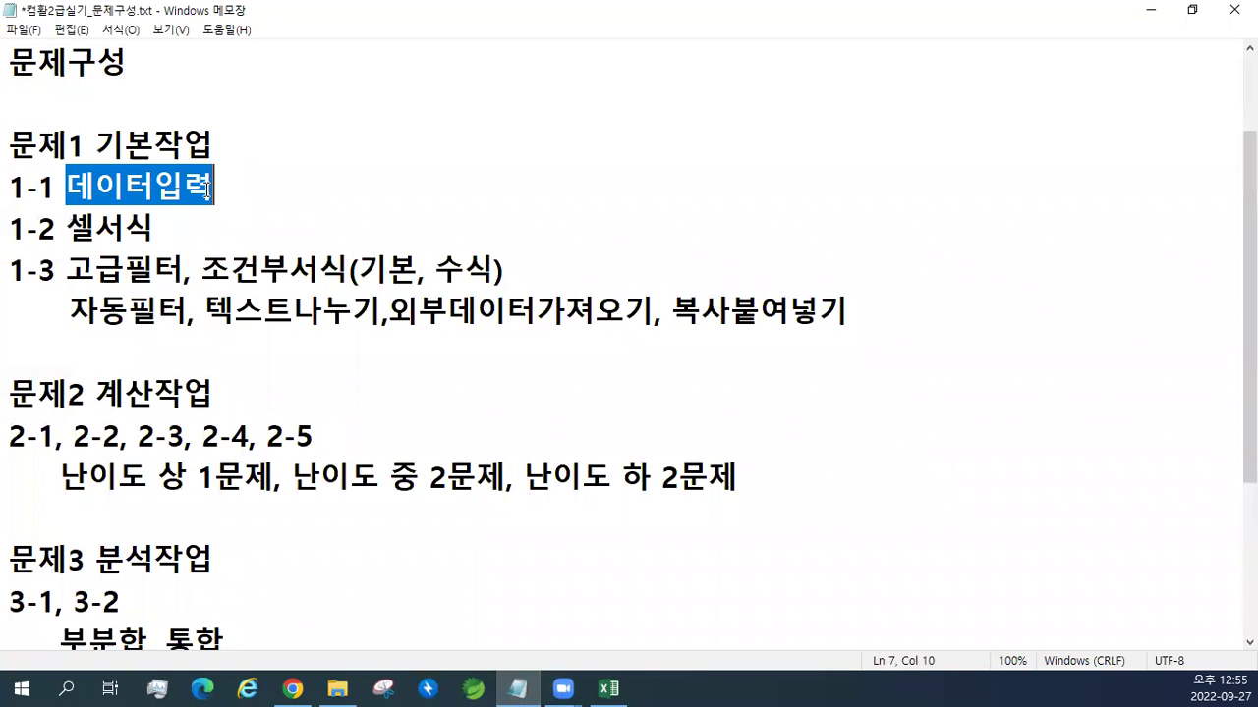
{"action": "left_click_drag", "start_coordinate": [68, 228], "coordinate": [160, 232]}
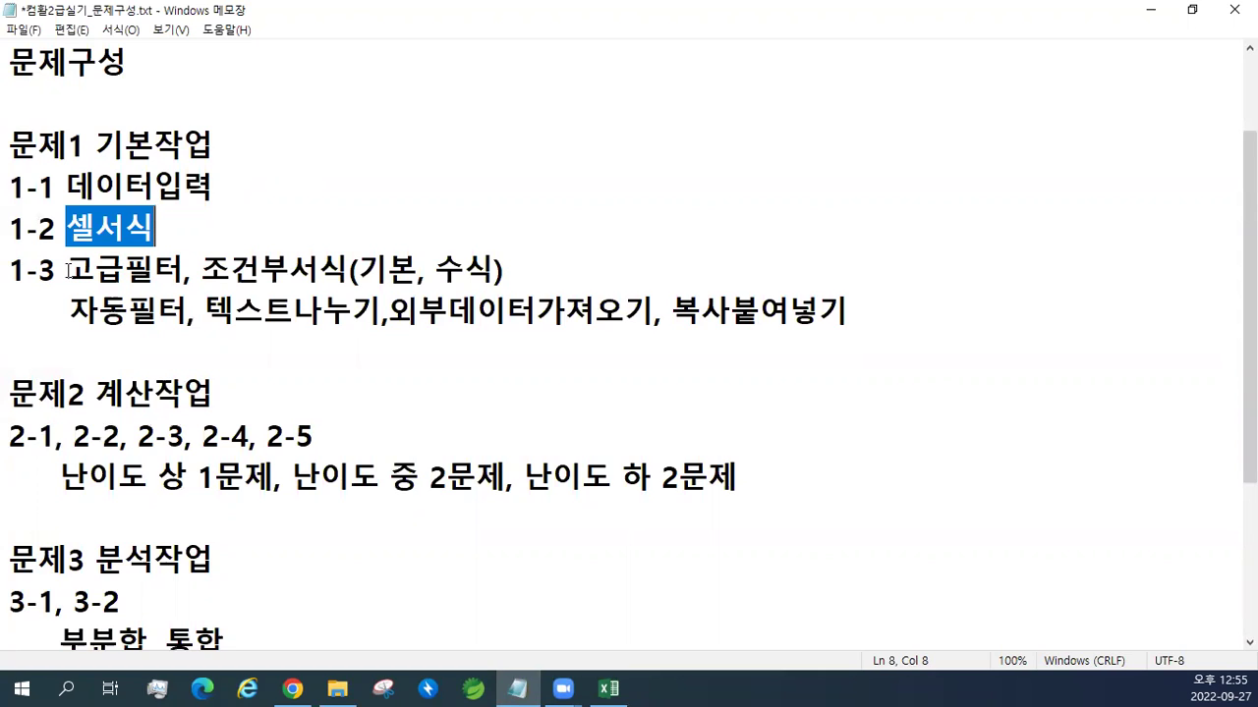
{"action": "left_click_drag", "start_coordinate": [69, 269], "coordinate": [323, 267]}
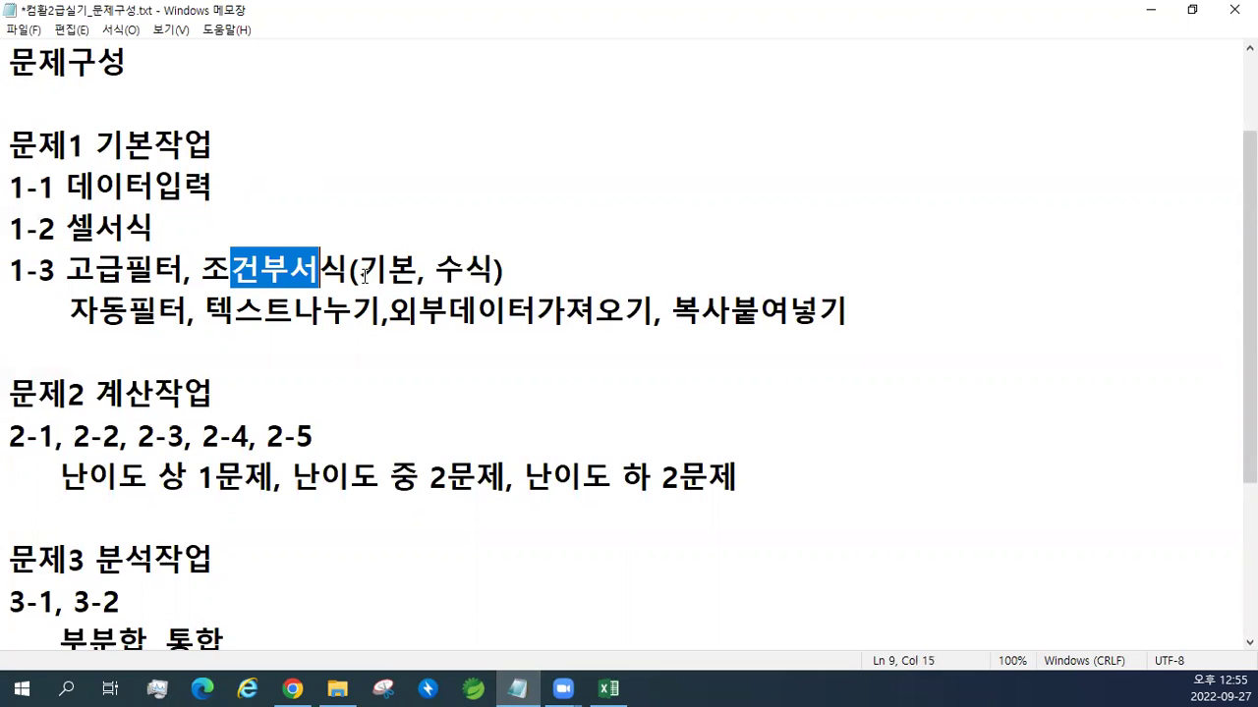
{"action": "left_click_drag", "start_coordinate": [87, 316], "coordinate": [819, 310]}
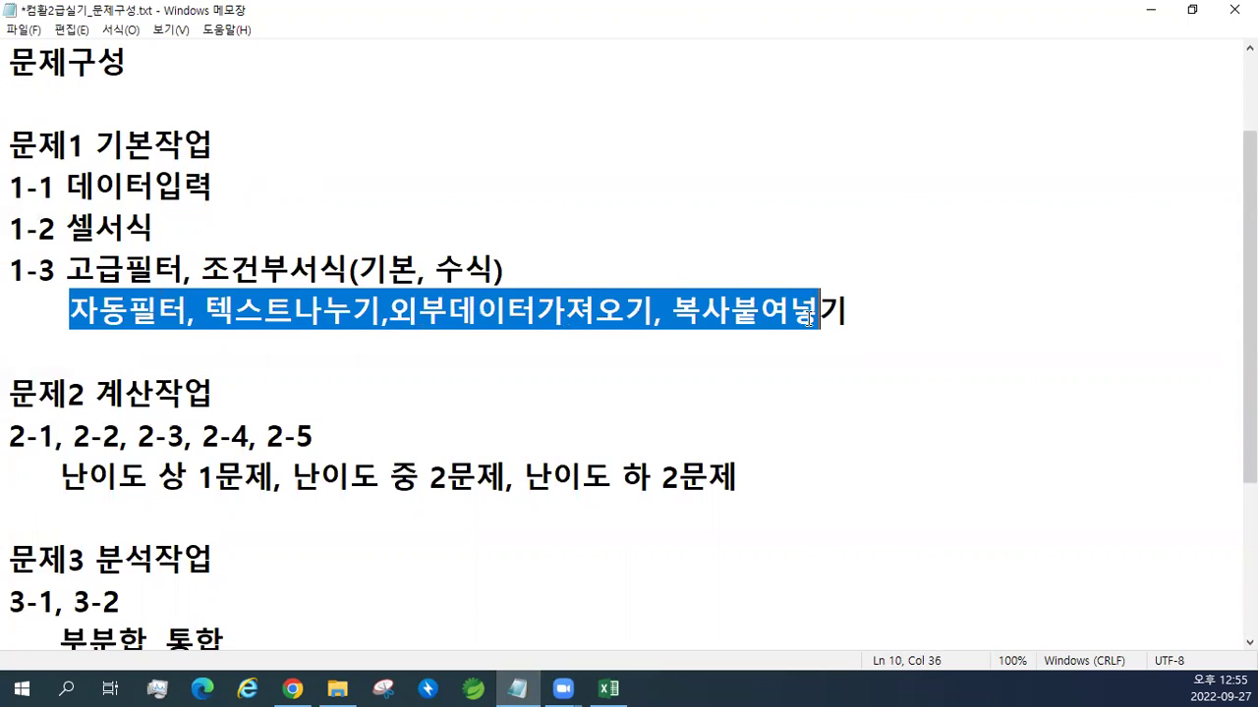
{"action": "left_click", "coordinate": [731, 310]}
{"action": "left_click_drag", "start_coordinate": [66, 267], "coordinate": [510, 259]}
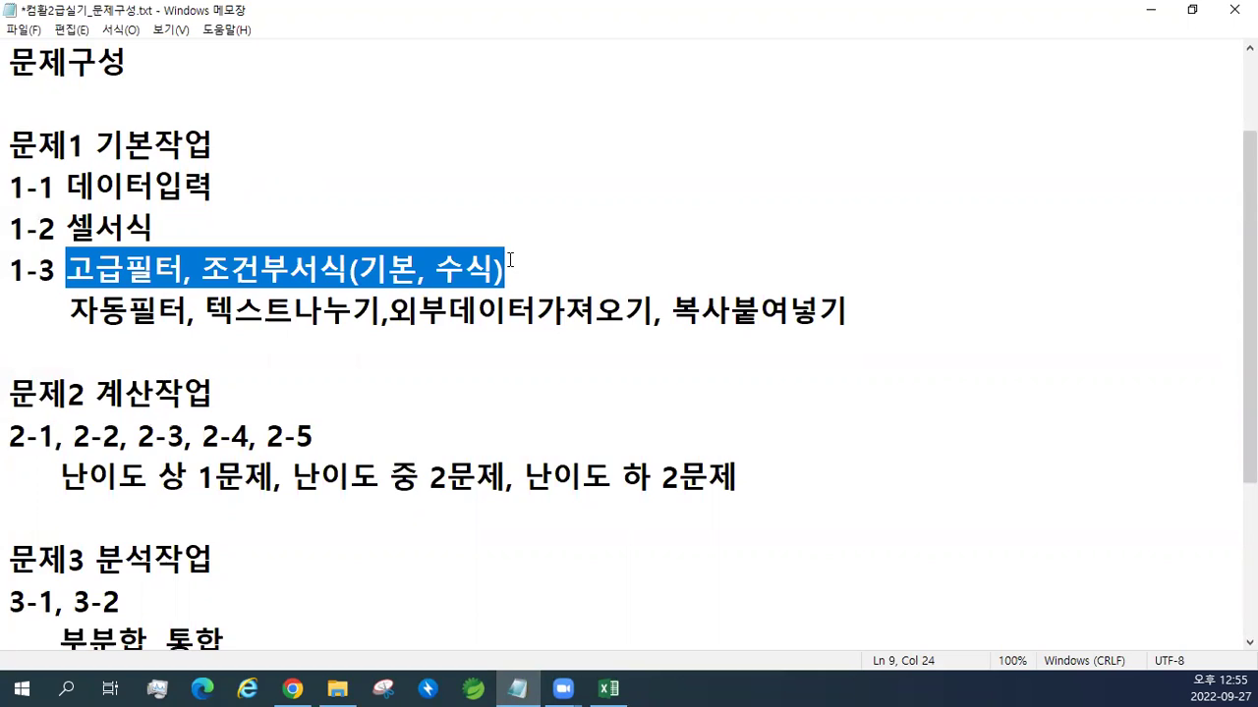
{"action": "left_click_drag", "start_coordinate": [157, 313], "coordinate": [837, 317]}
{"action": "left_click", "coordinate": [595, 312]}
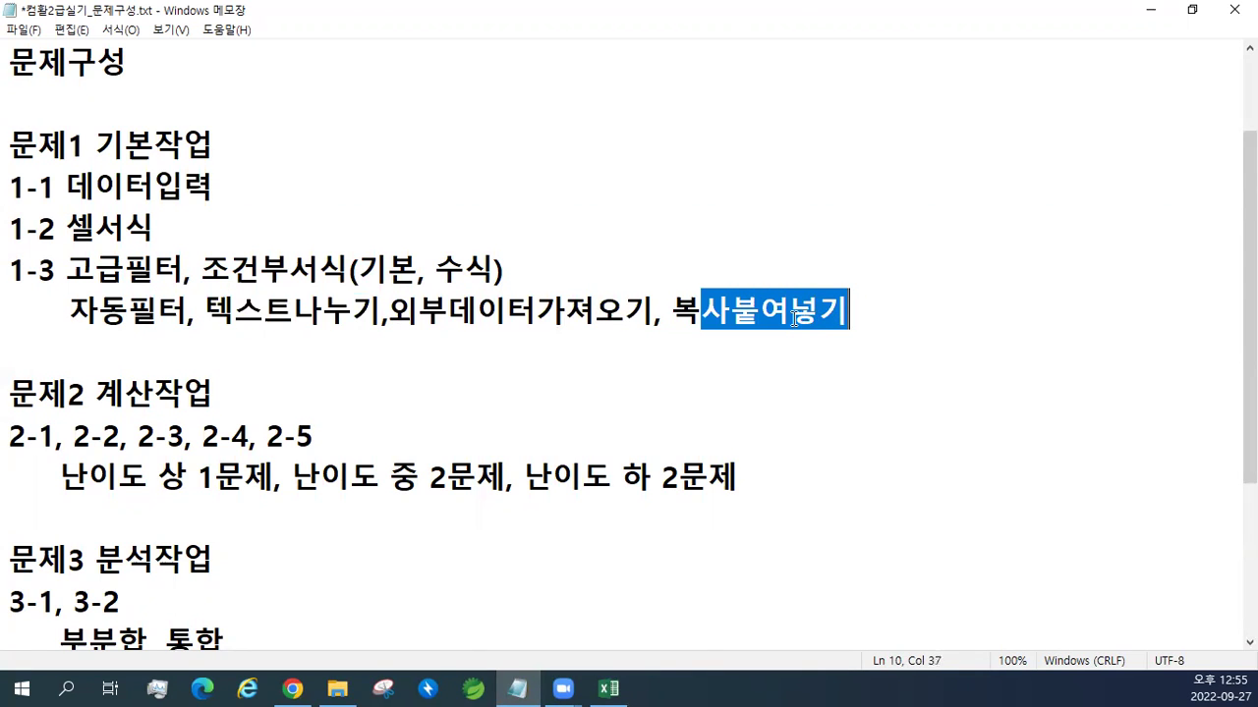
Step: Review both lines of topics under item 1-3, from 고급필터 and 조건부서식 to 복사붙여넣기
{"action": "left_click_drag", "start_coordinate": [283, 312], "coordinate": [487, 316]}
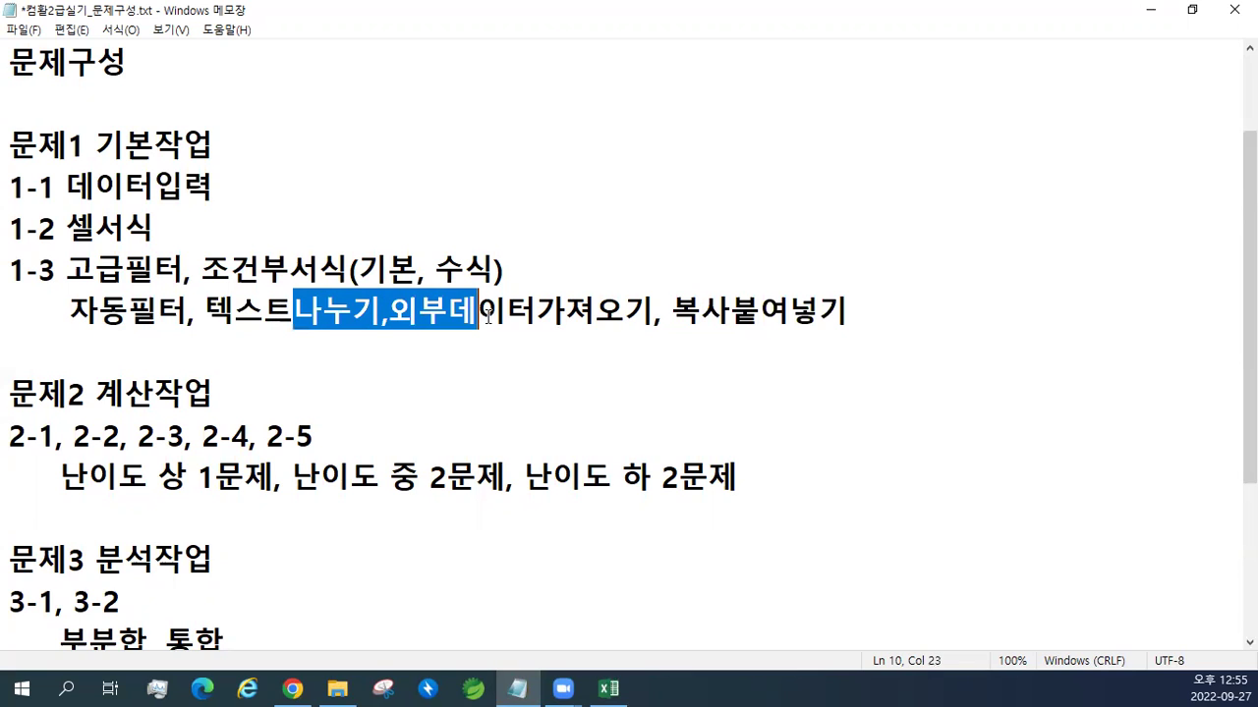
{"action": "left_click", "coordinate": [500, 318]}
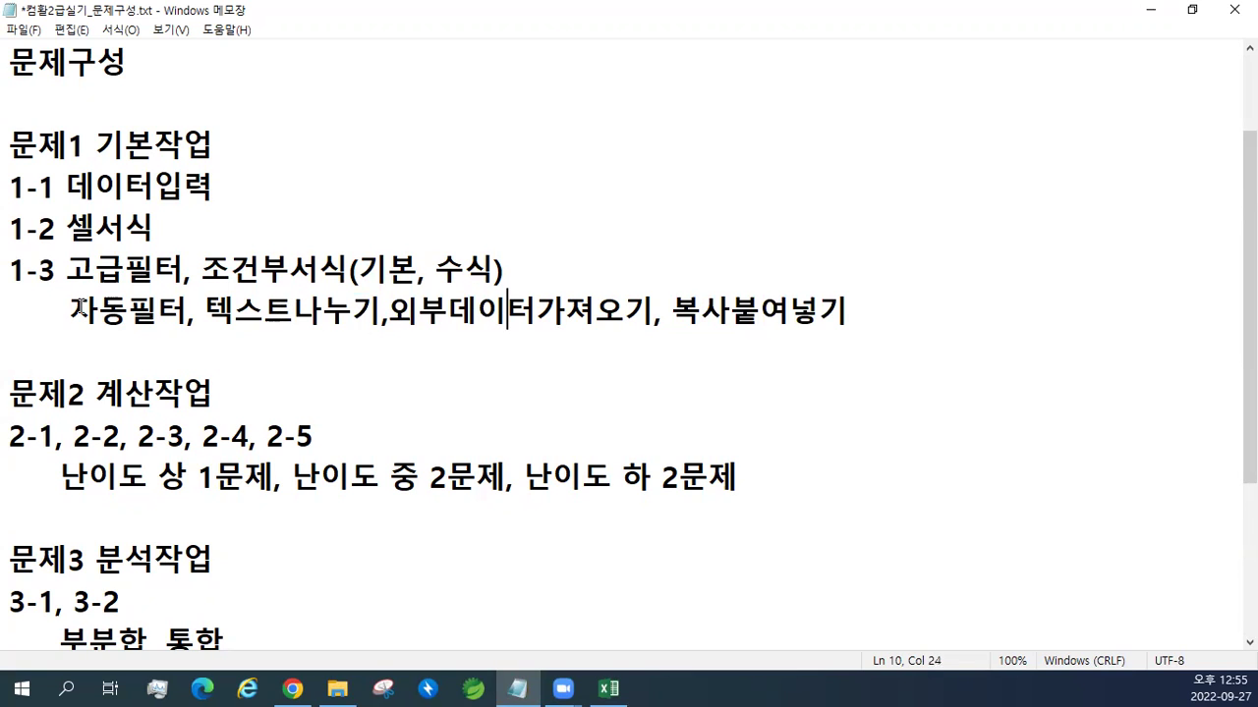
{"action": "left_click_drag", "start_coordinate": [87, 265], "coordinate": [505, 267]}
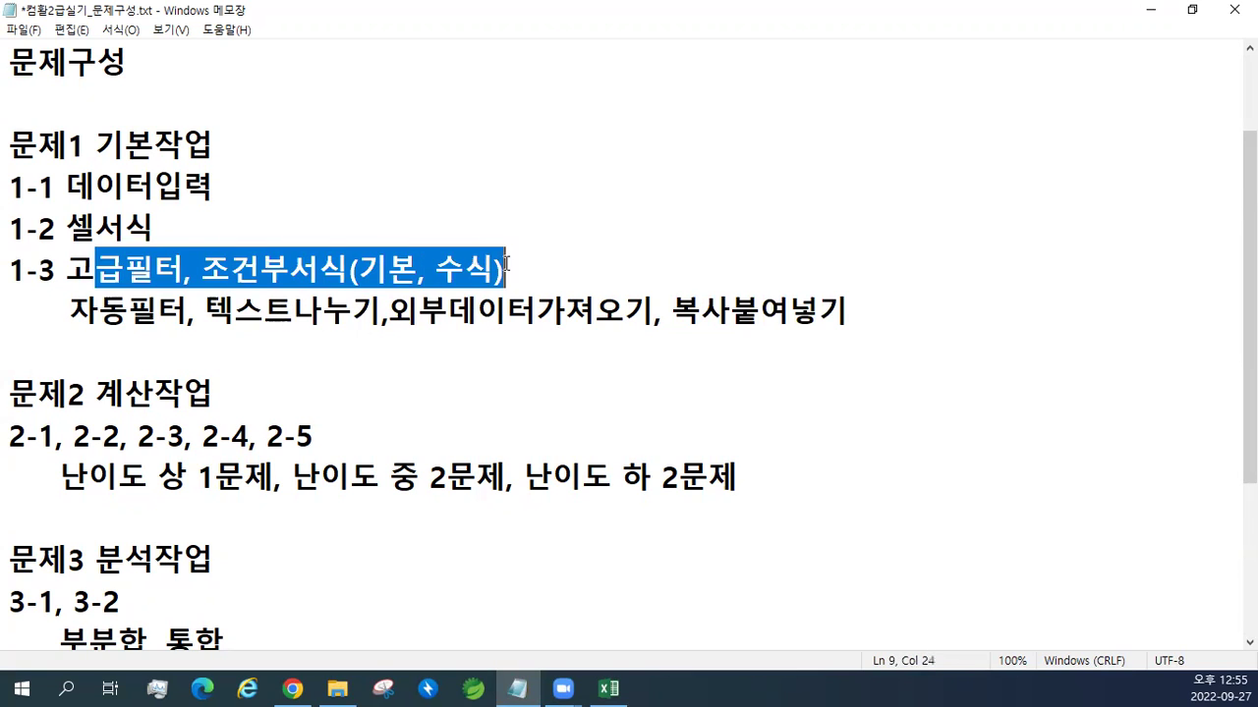
{"action": "left_click", "coordinate": [381, 293]}
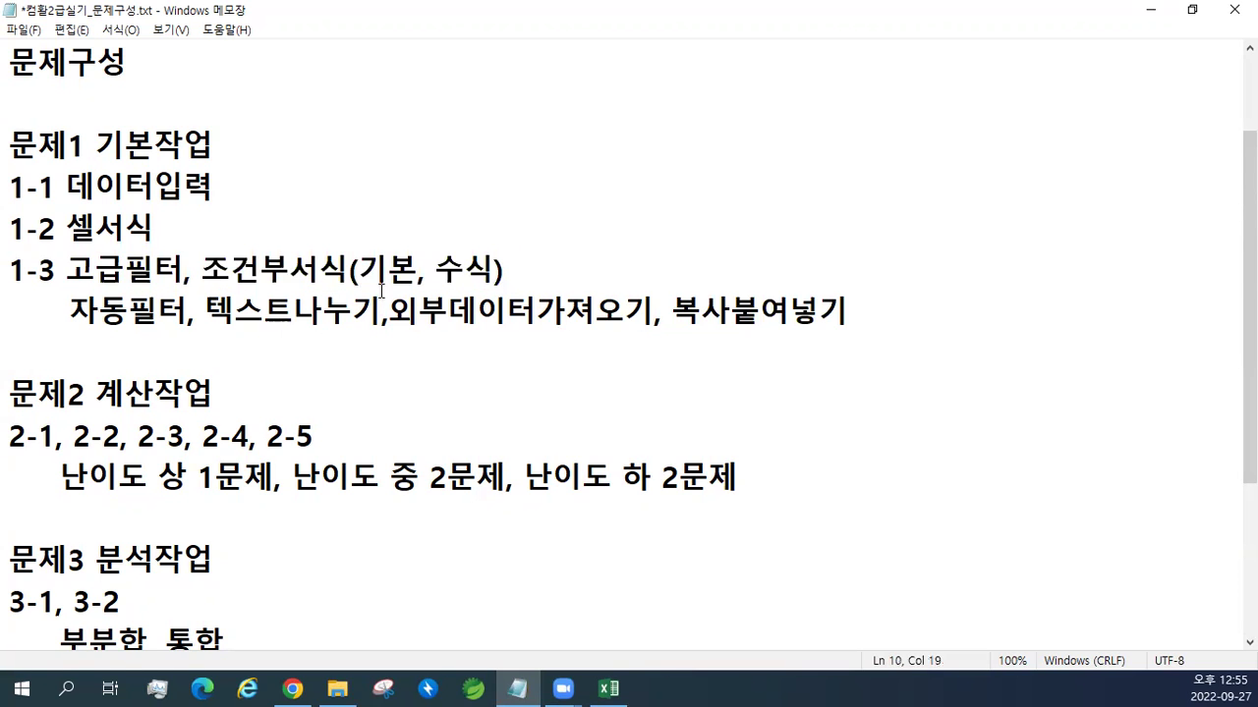
Step: Examine 문제2 계산작업, highlighting items 2-1 to 2-5 and the number of questions at each difficulty level
{"action": "scroll", "coordinate": [381, 290], "scroll_direction": "down", "scroll_amount": 2}
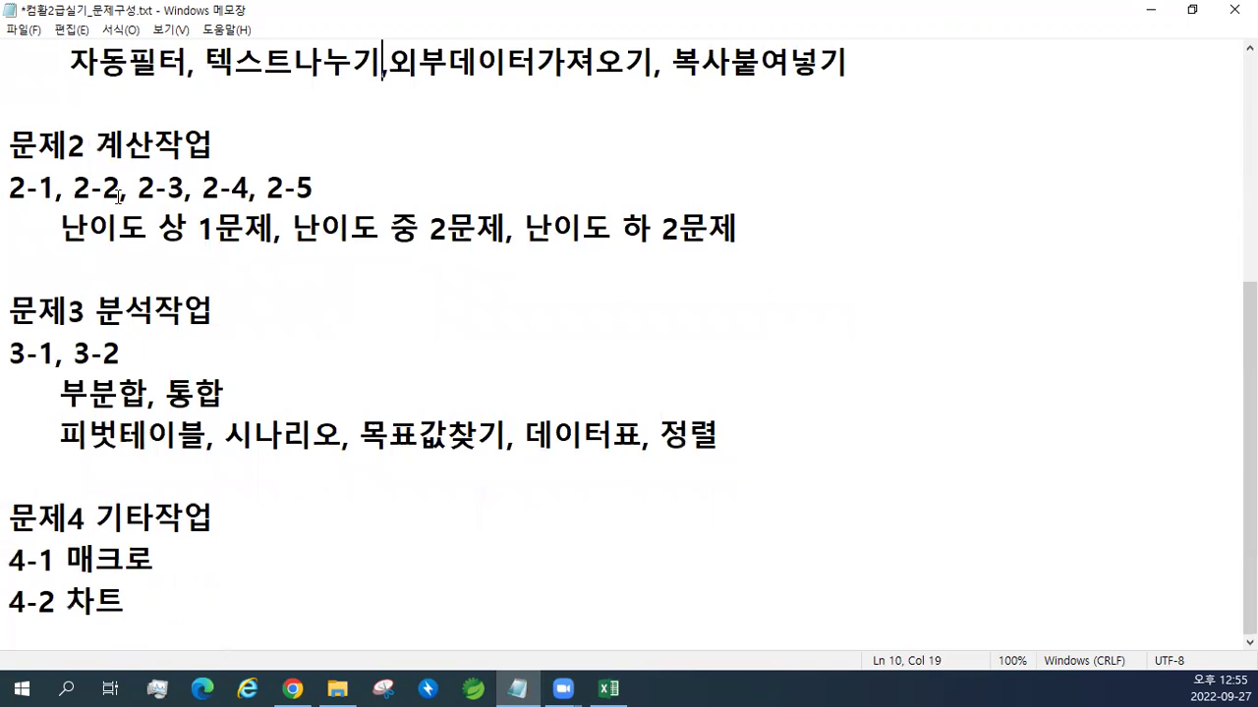
{"action": "left_click_drag", "start_coordinate": [9, 187], "coordinate": [325, 187]}
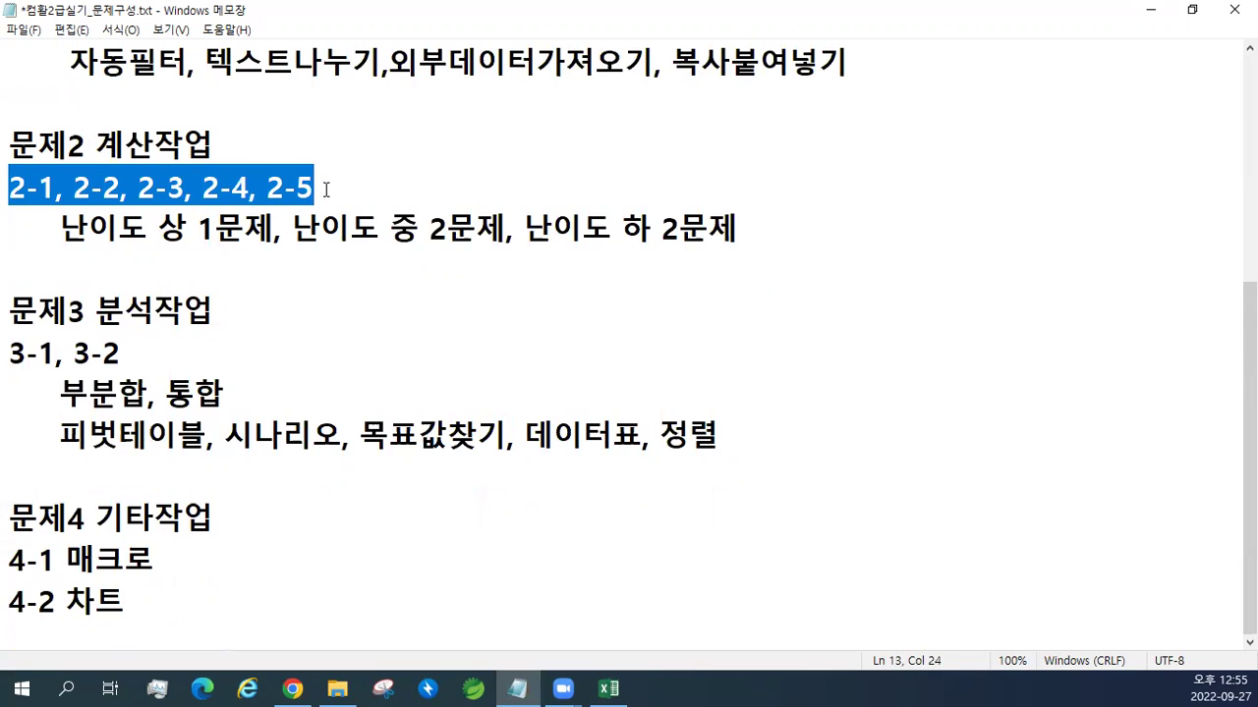
{"action": "left_click_drag", "start_coordinate": [61, 228], "coordinate": [277, 229]}
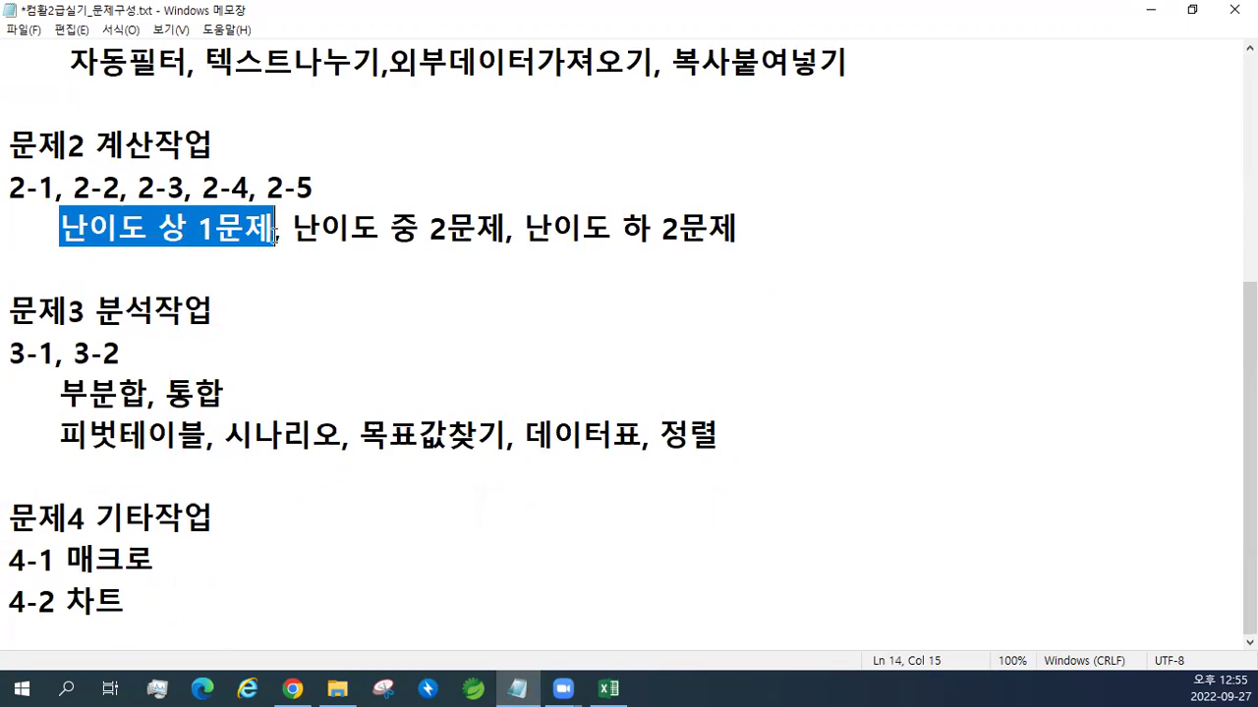
{"action": "left_click_drag", "start_coordinate": [292, 228], "coordinate": [730, 230]}
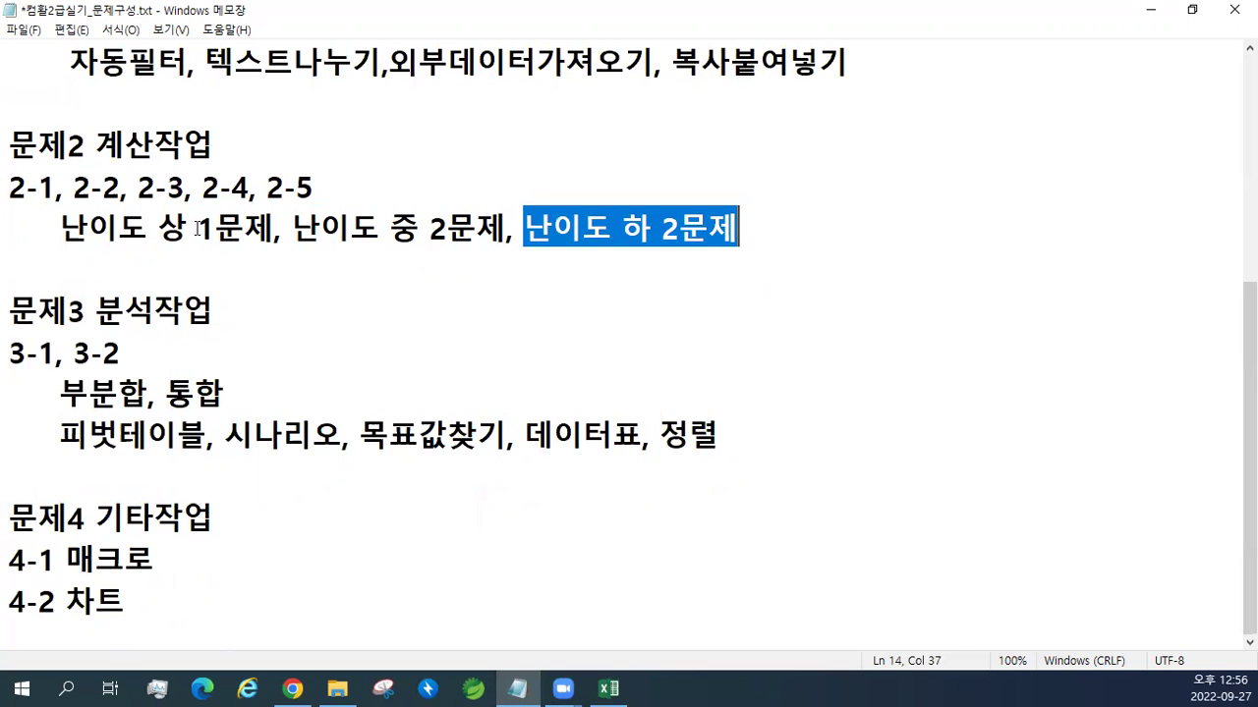
{"action": "left_click_drag", "start_coordinate": [201, 228], "coordinate": [640, 266]}
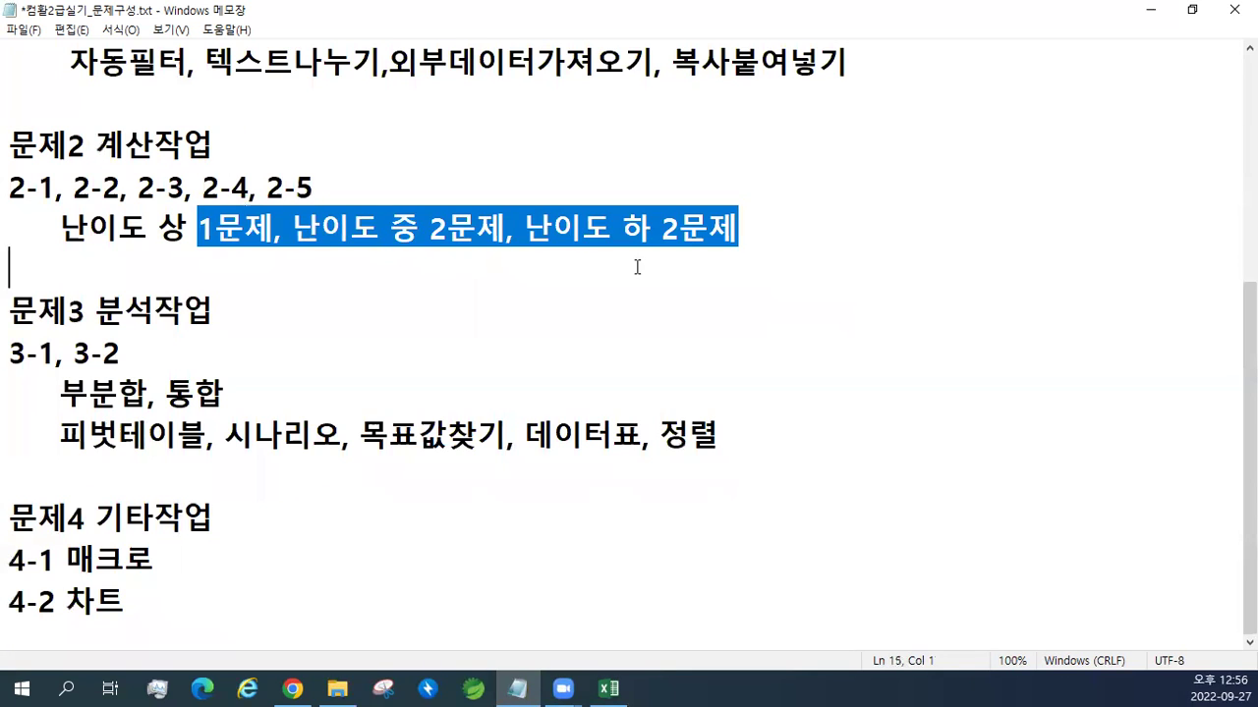
{"action": "left_click", "coordinate": [482, 236]}
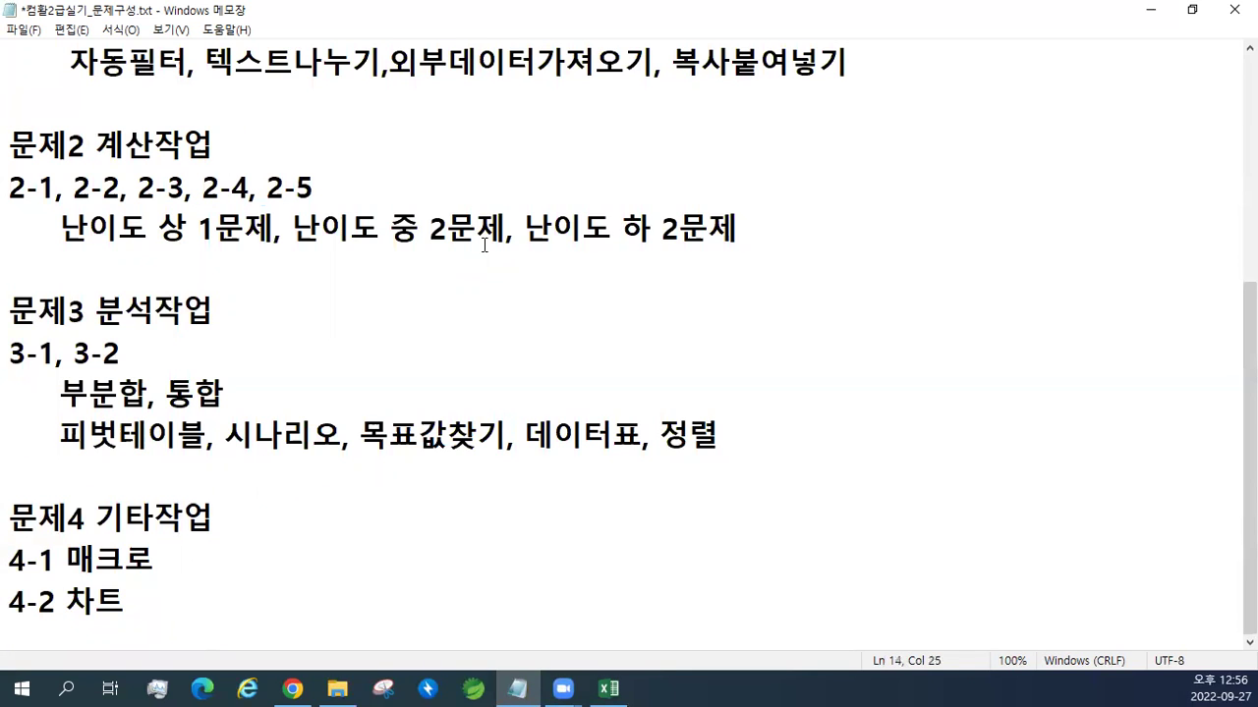
{"action": "left_click_drag", "start_coordinate": [291, 236], "coordinate": [739, 234]}
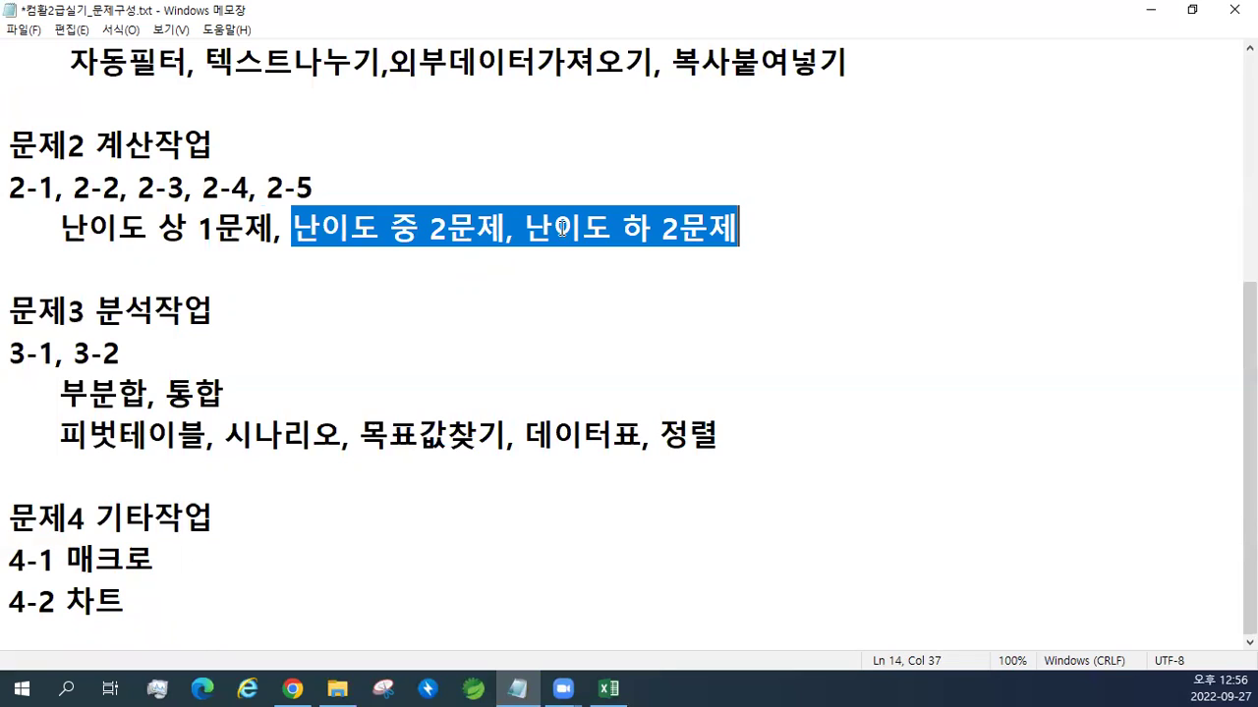
{"action": "left_click", "coordinate": [477, 236]}
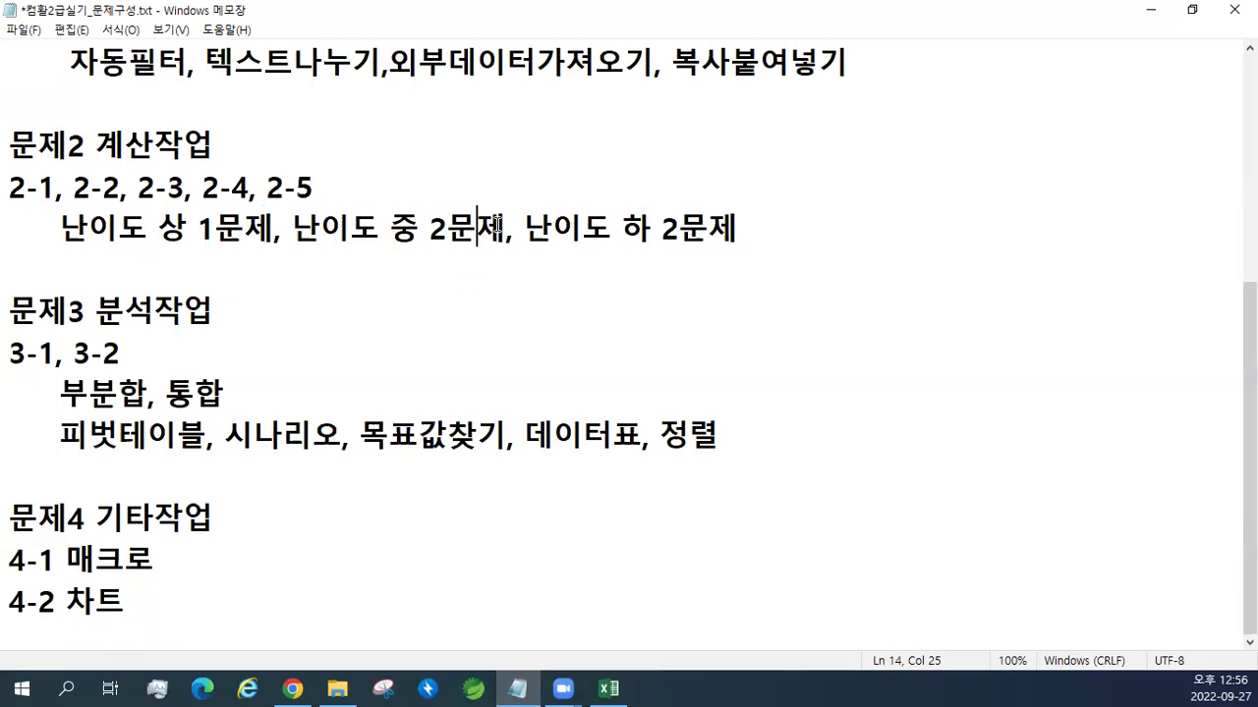
{"action": "left_click", "coordinate": [315, 268]}
{"action": "left_click", "coordinate": [678, 226]}
{"action": "left_click_drag", "start_coordinate": [195, 230], "coordinate": [208, 230]}
{"action": "left_click", "coordinate": [194, 225]}
{"action": "left_click", "coordinate": [306, 263]}
Step: Examine 문제3 분석작업, highlighting 부분합 and 통합 and going through the topics from 피벗테이블 to 정렬
{"action": "left_click_drag", "start_coordinate": [89, 310], "coordinate": [236, 304]}
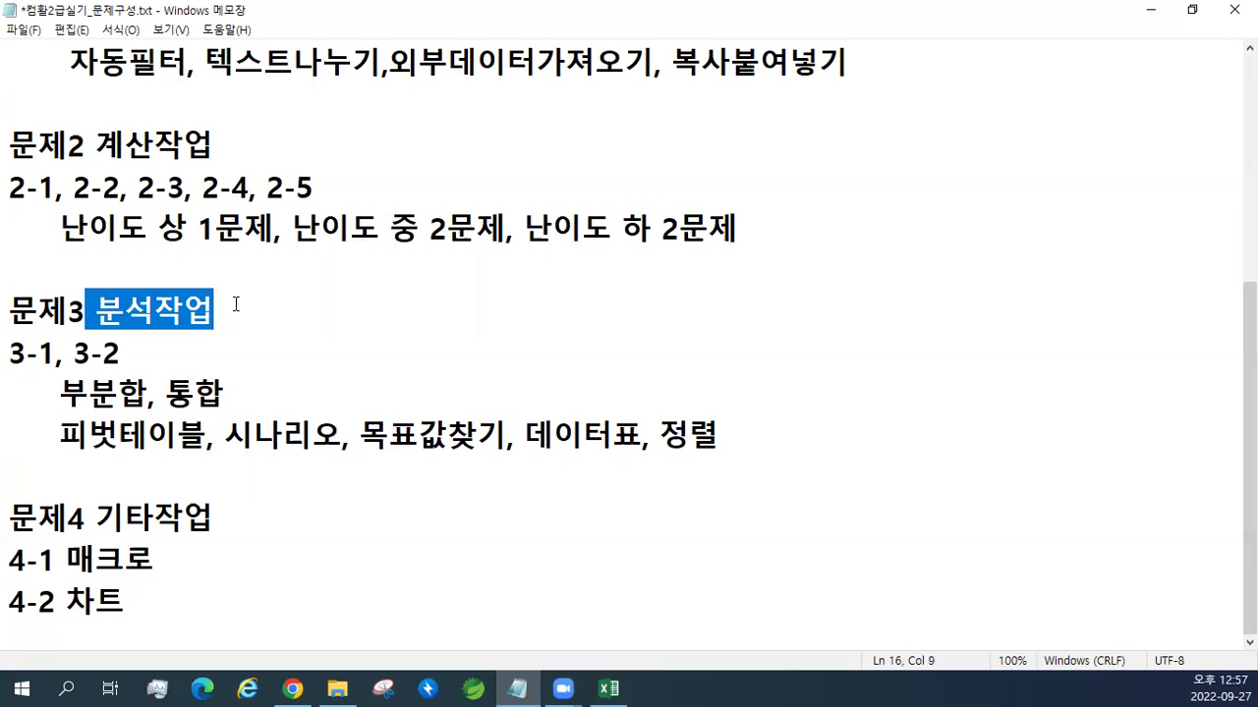
{"action": "left_click_drag", "start_coordinate": [61, 393], "coordinate": [224, 393]}
{"action": "left_click_drag", "start_coordinate": [61, 434], "coordinate": [718, 438]}
{"action": "left_click", "coordinate": [613, 435]}
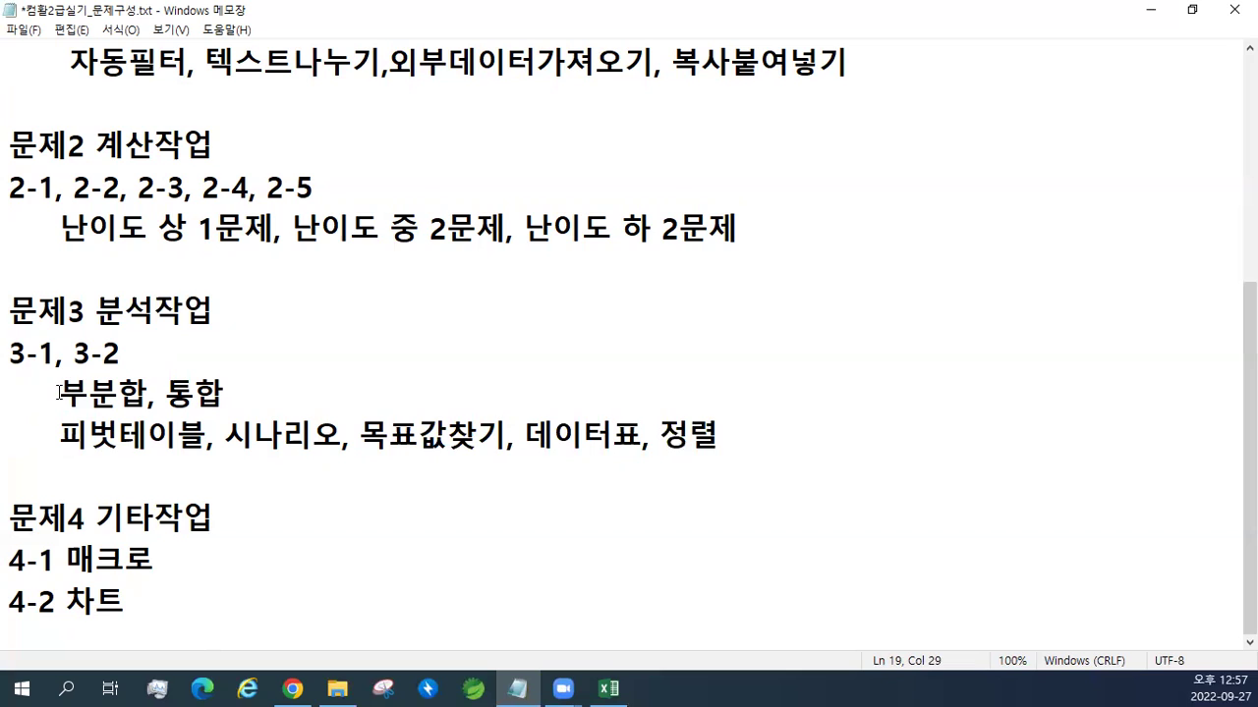
{"action": "left_click_drag", "start_coordinate": [59, 393], "coordinate": [220, 397]}
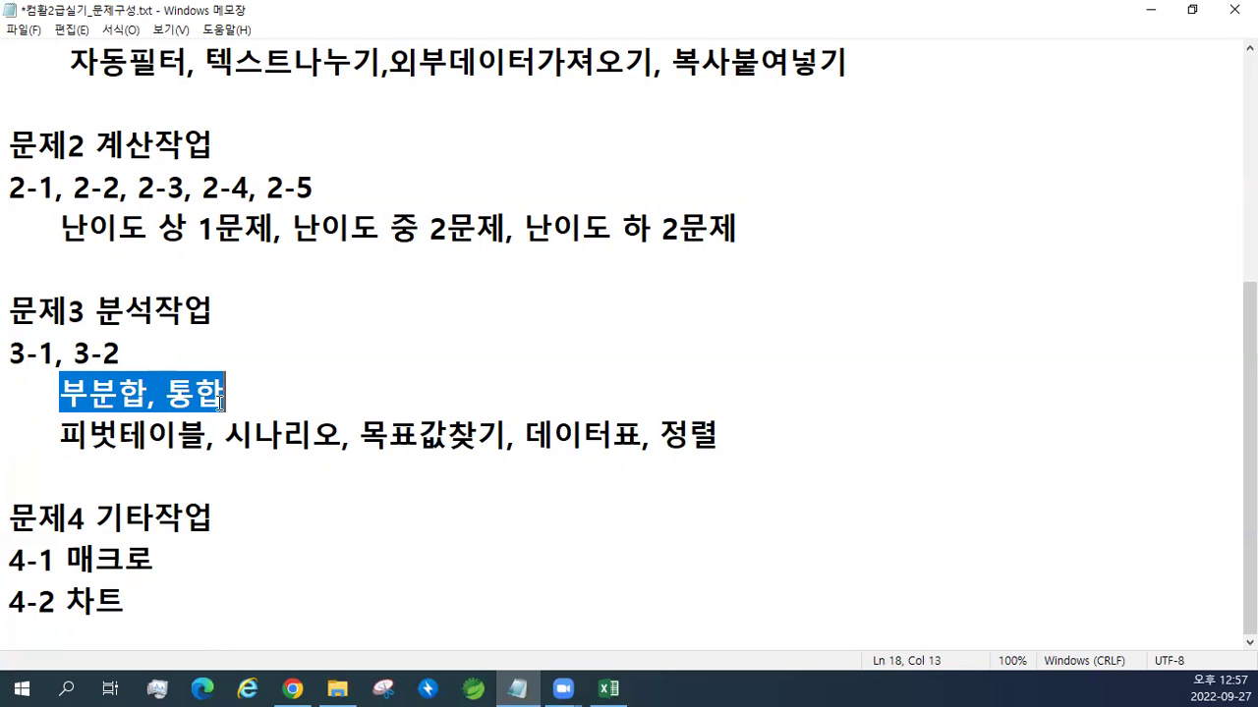
{"action": "left_click", "coordinate": [198, 406]}
{"action": "left_click_drag", "start_coordinate": [61, 393], "coordinate": [146, 396]}
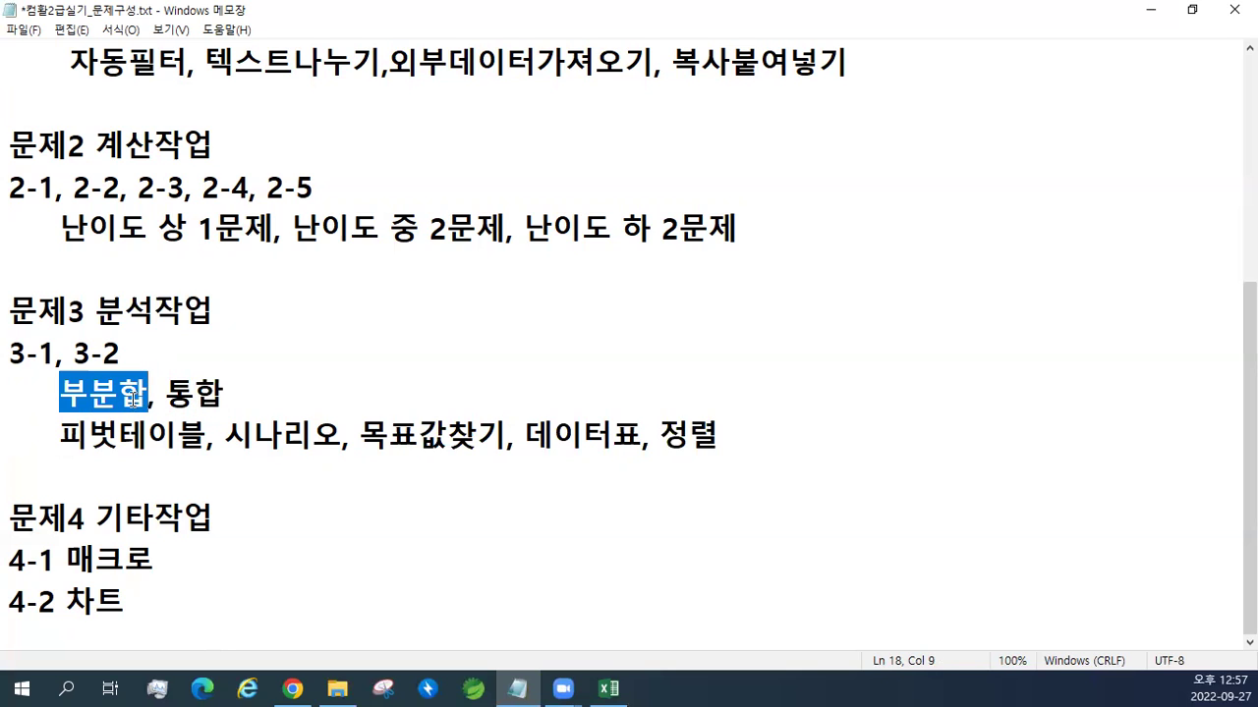
{"action": "left_click_drag", "start_coordinate": [164, 395], "coordinate": [740, 447]}
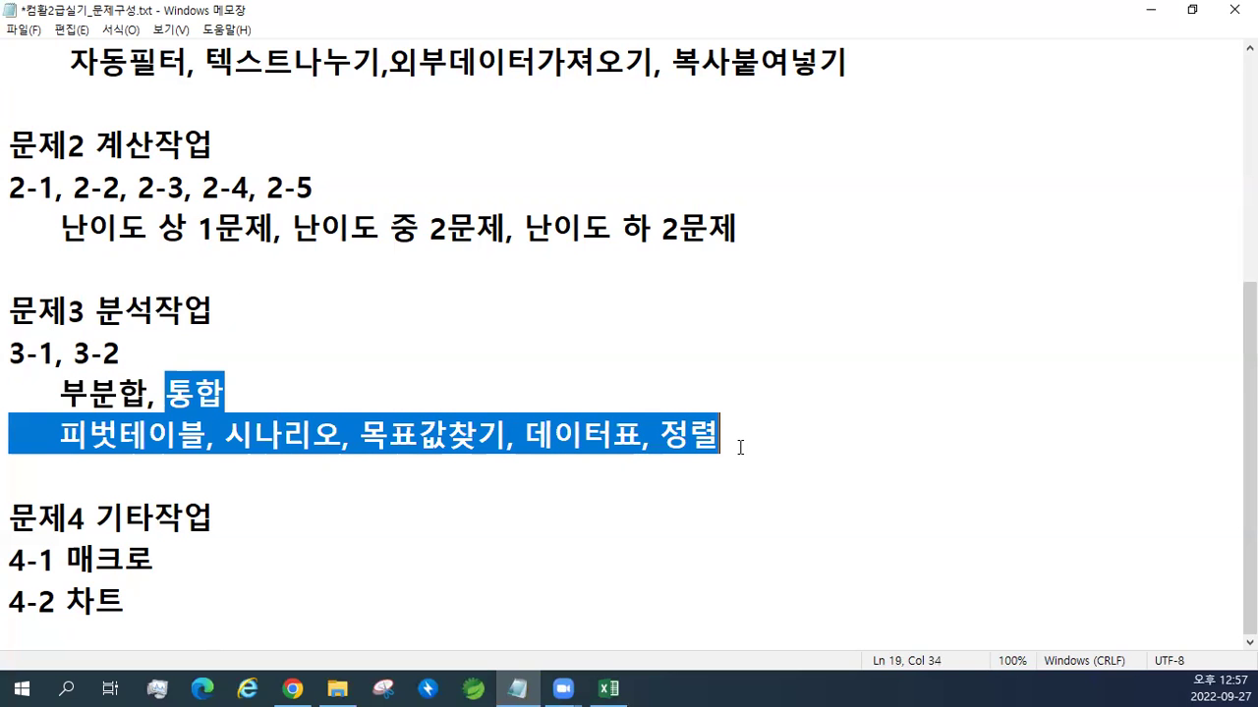
{"action": "left_click", "coordinate": [502, 429]}
{"action": "left_click", "coordinate": [224, 420]}
{"action": "left_click", "coordinate": [141, 443]}
{"action": "left_click", "coordinate": [448, 434]}
{"action": "left_click", "coordinate": [583, 434]}
{"action": "left_click", "coordinate": [660, 435]}
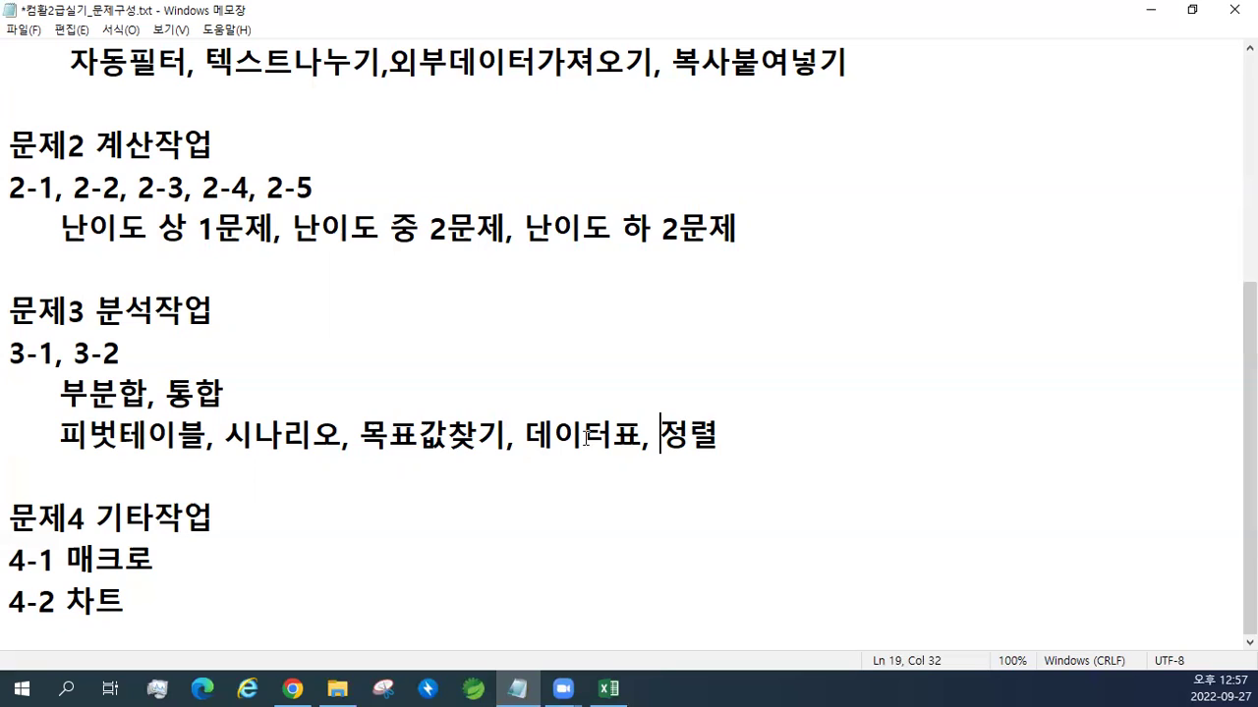
{"action": "left_click", "coordinate": [407, 436]}
Step: Highlight 매크로 and 차트 under 문제4 기타작업 and add three line breaks after item 4-2
{"action": "left_click_drag", "start_coordinate": [66, 561], "coordinate": [160, 561]}
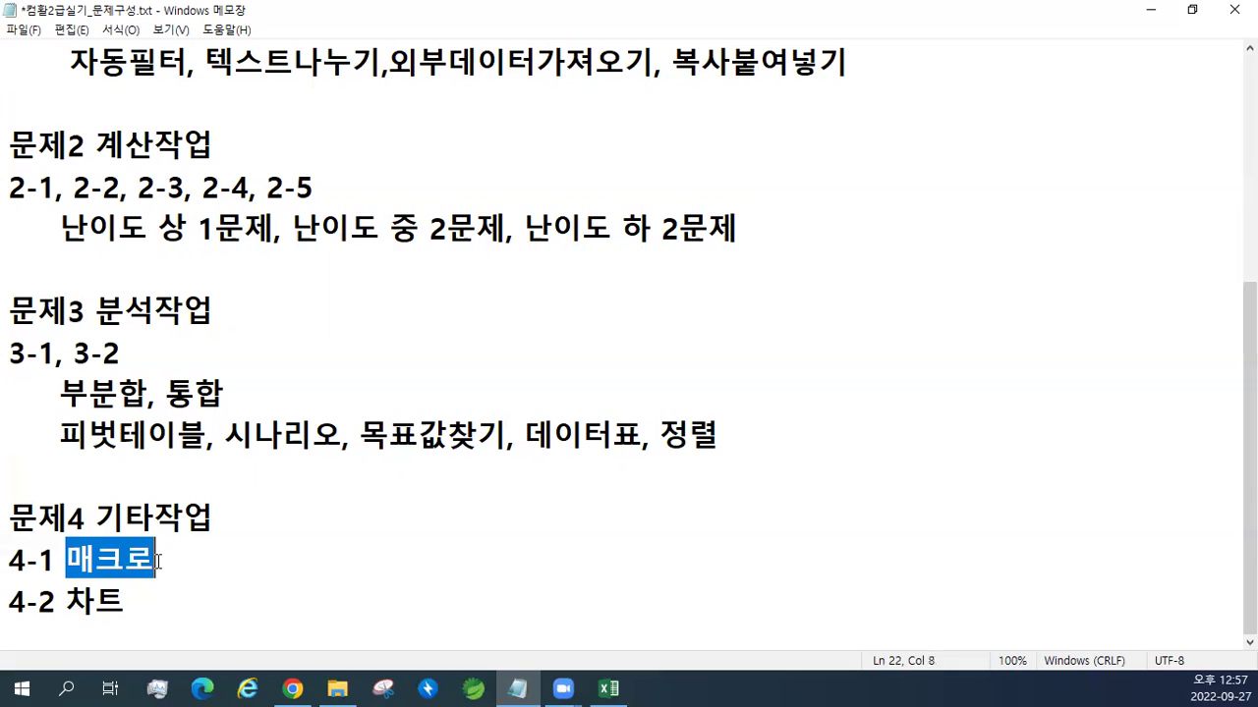
{"action": "left_click_drag", "start_coordinate": [66, 601], "coordinate": [126, 601]}
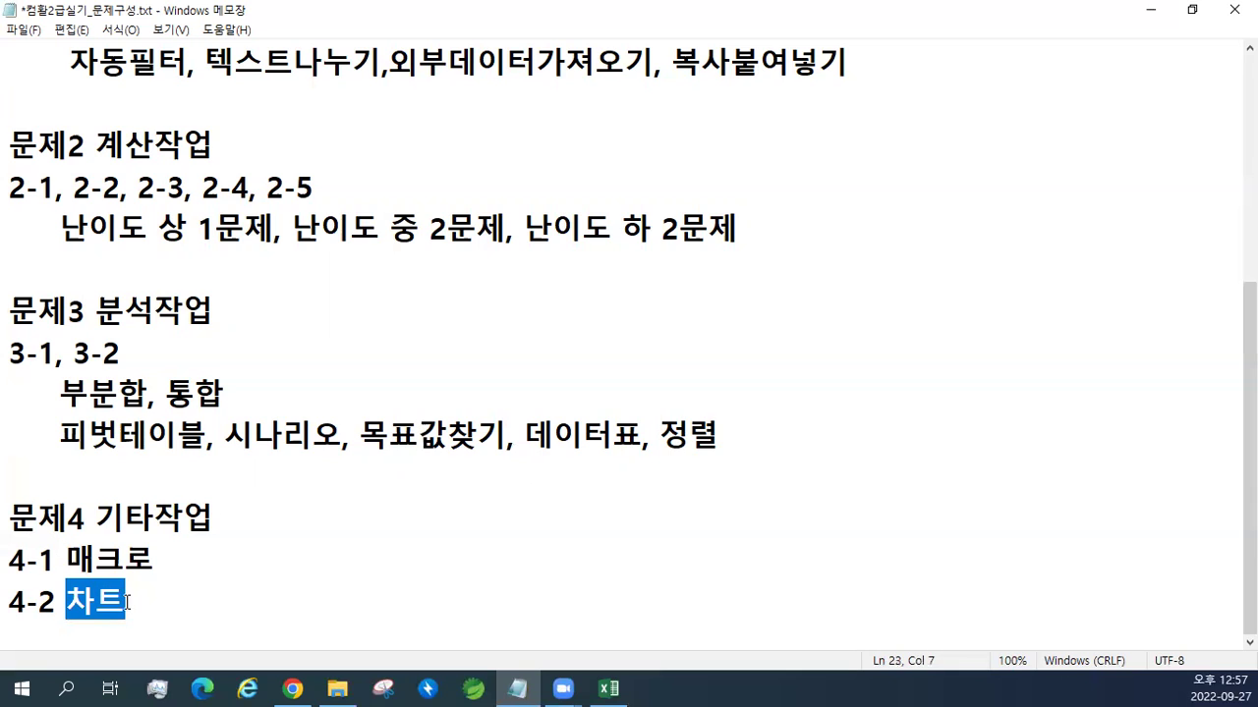
{"action": "left_click", "coordinate": [126, 603]}
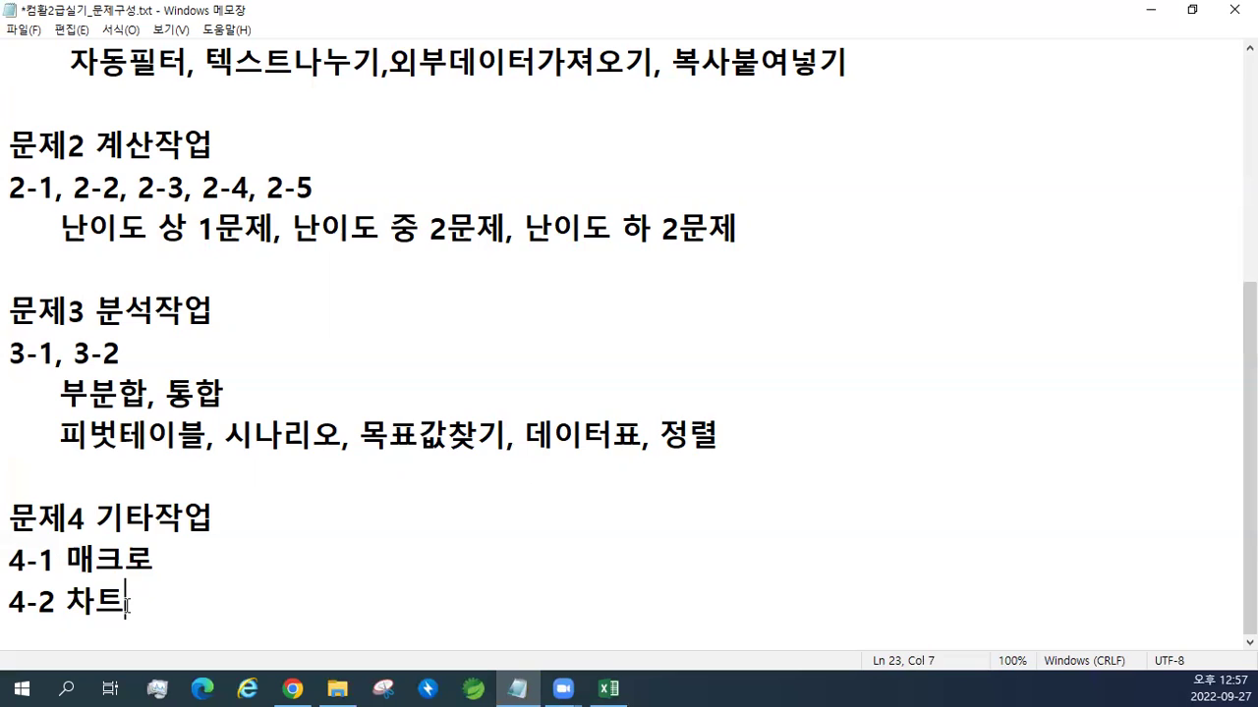
{"action": "key", "text": "Return"}
{"action": "key", "text": "Return"}
{"action": "key", "text": "Return"}
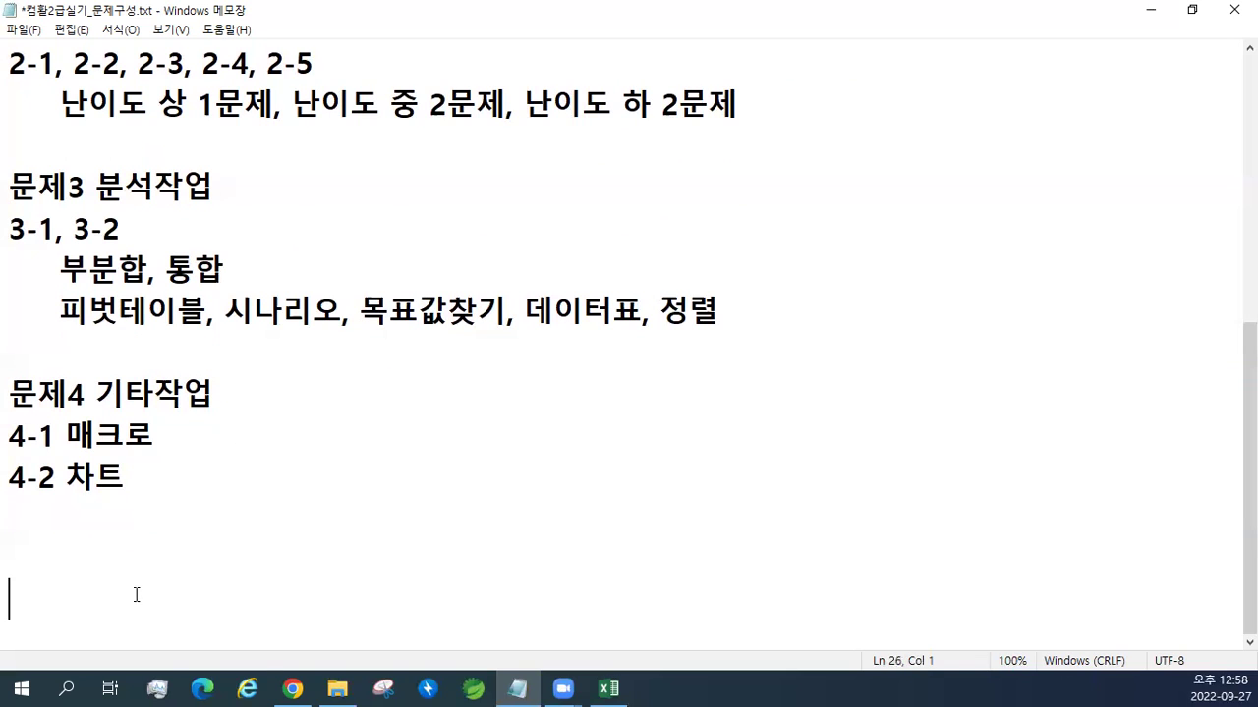
Step: Revisit the second line of topics under item 1-3 and the 피벗테이블 line under 문제3 분석작업
{"action": "left_click", "coordinate": [149, 450]}
{"action": "scroll", "coordinate": [70, 442], "scroll_direction": "up", "scroll_amount": 2}
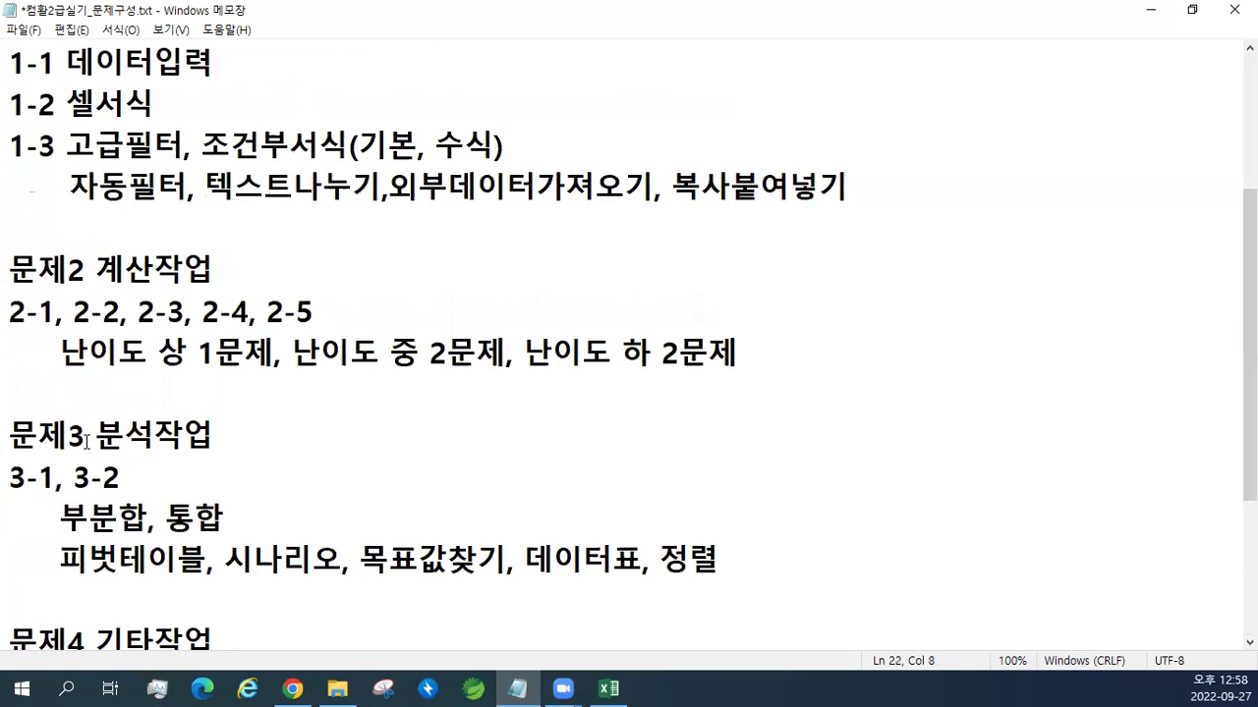
{"action": "scroll", "coordinate": [87, 441], "scroll_direction": "up", "scroll_amount": 1}
{"action": "scroll", "coordinate": [86, 441], "scroll_direction": "down", "scroll_amount": 1}
{"action": "left_click_drag", "start_coordinate": [71, 185], "coordinate": [595, 189]}
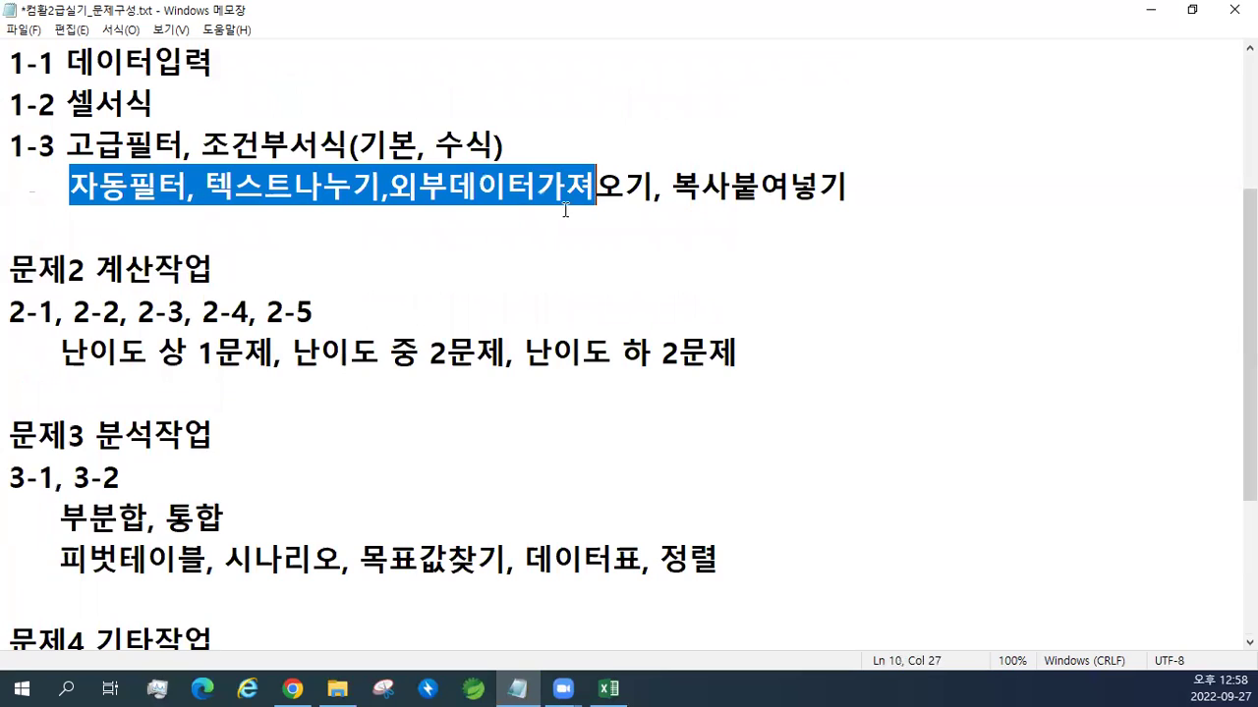
{"action": "left_click_drag", "start_coordinate": [89, 558], "coordinate": [555, 560]}
{"action": "left_click", "coordinate": [409, 551]}
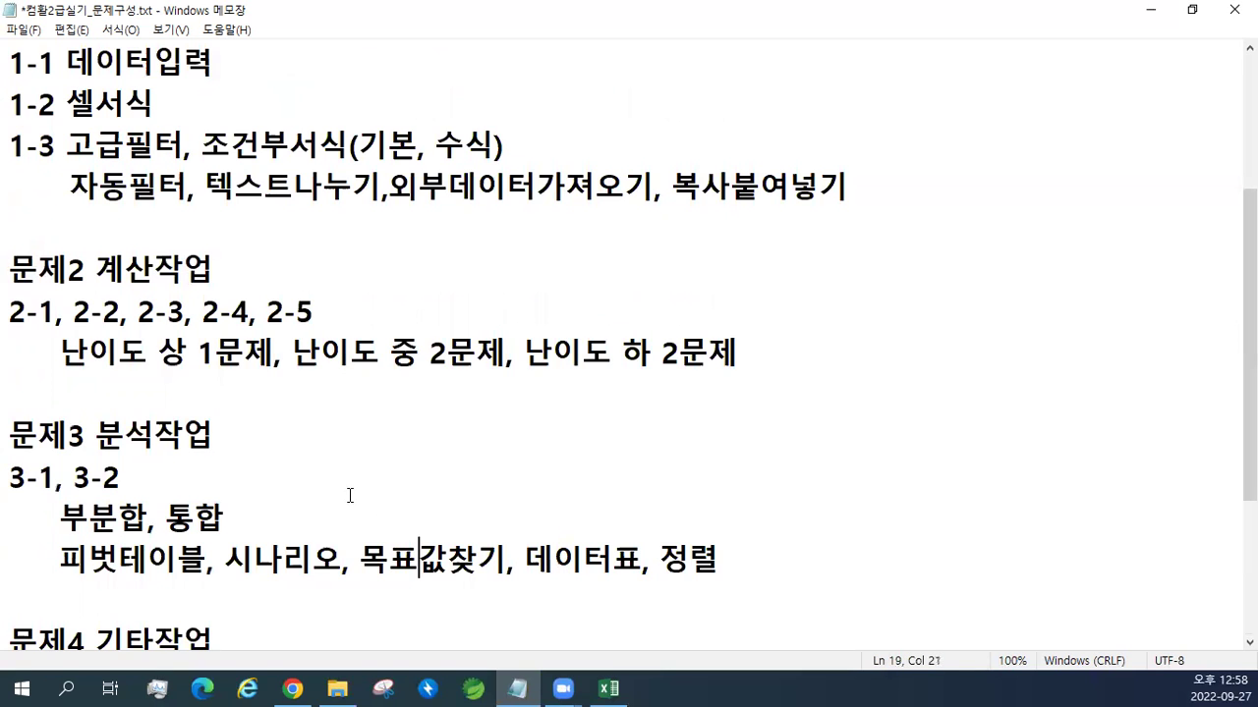
Step: Close the outline 컴활2급실기_문제구성.txt, saving its changes
{"action": "scroll", "coordinate": [346, 494], "scroll_direction": "up", "scroll_amount": 1}
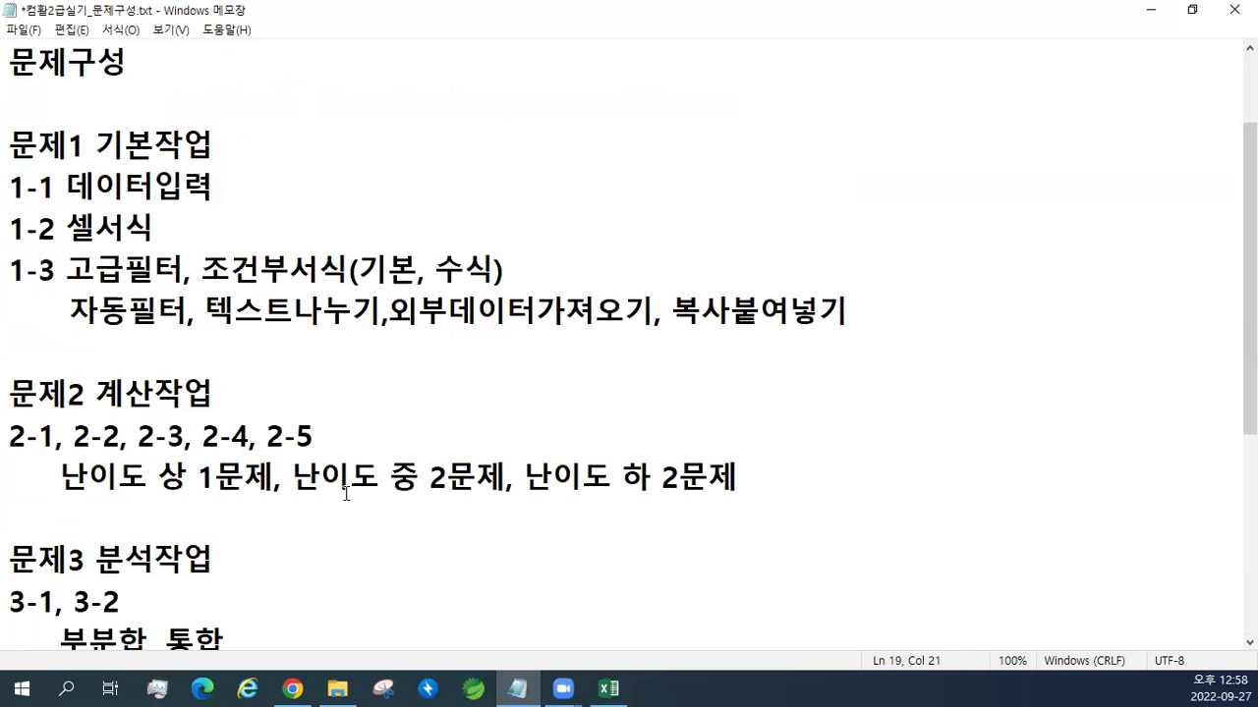
{"action": "scroll", "coordinate": [345, 494], "scroll_direction": "up", "scroll_amount": 1}
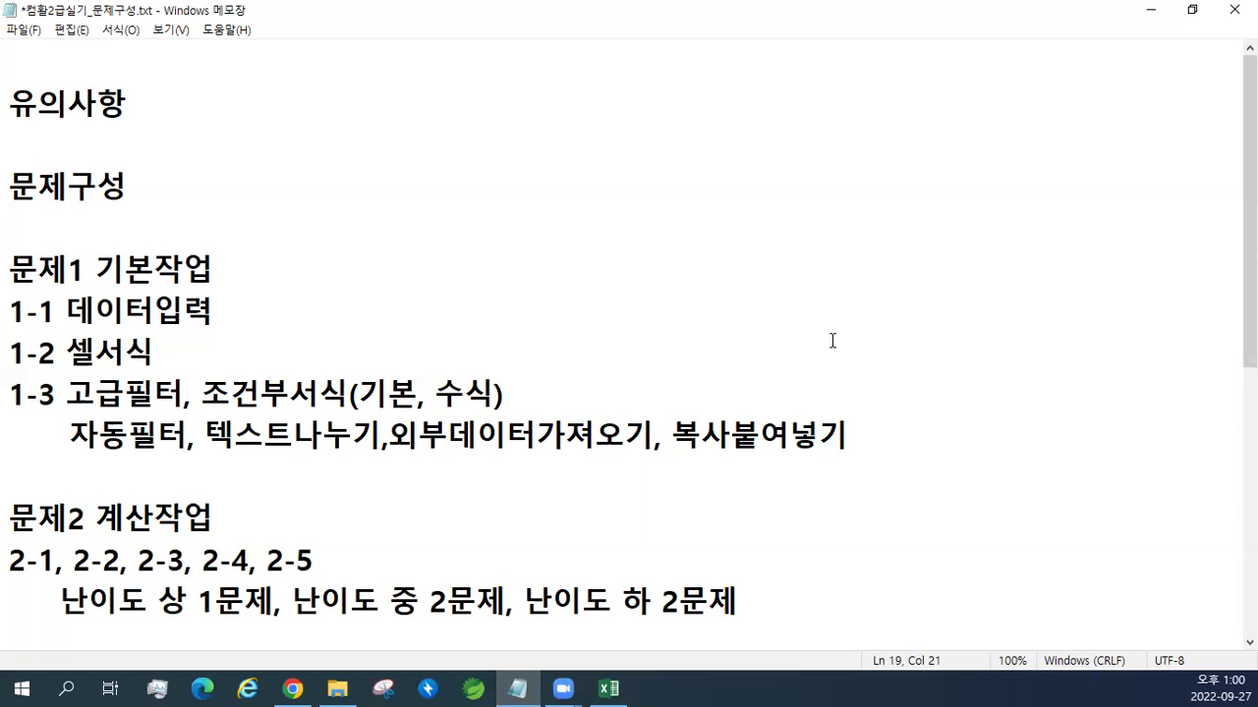
{"action": "left_click", "coordinate": [1234, 9]}
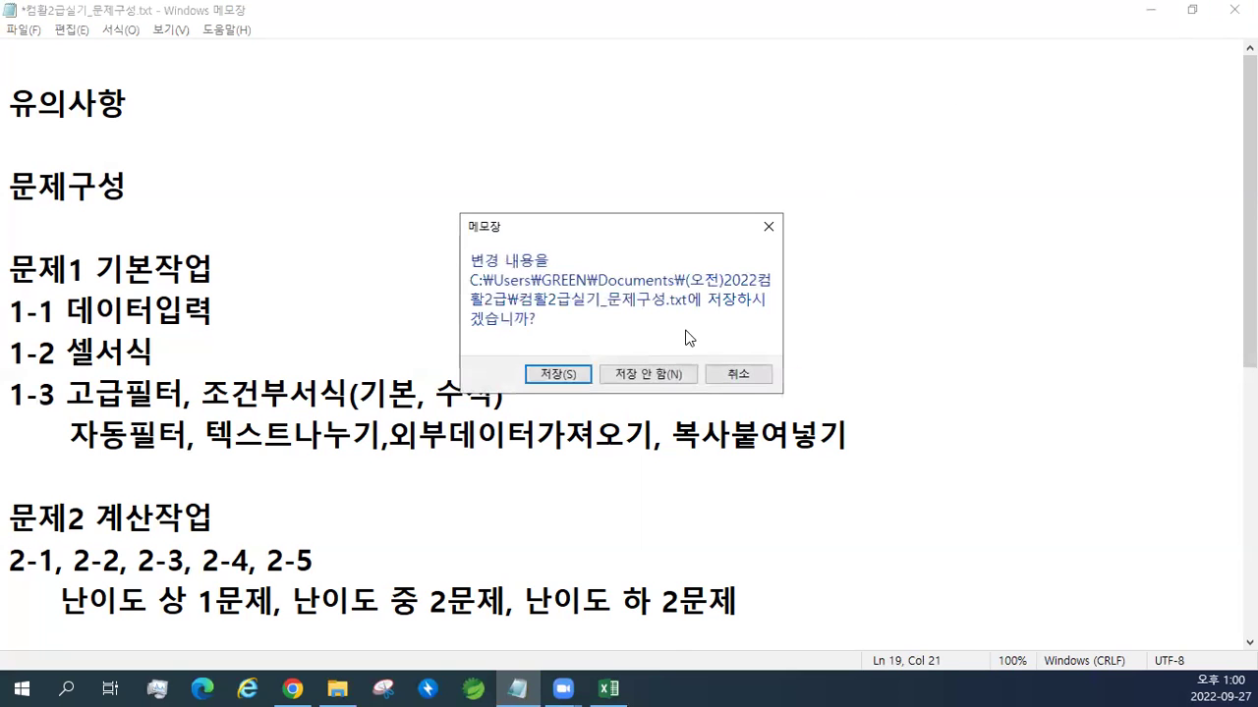
{"action": "left_click", "coordinate": [542, 379]}
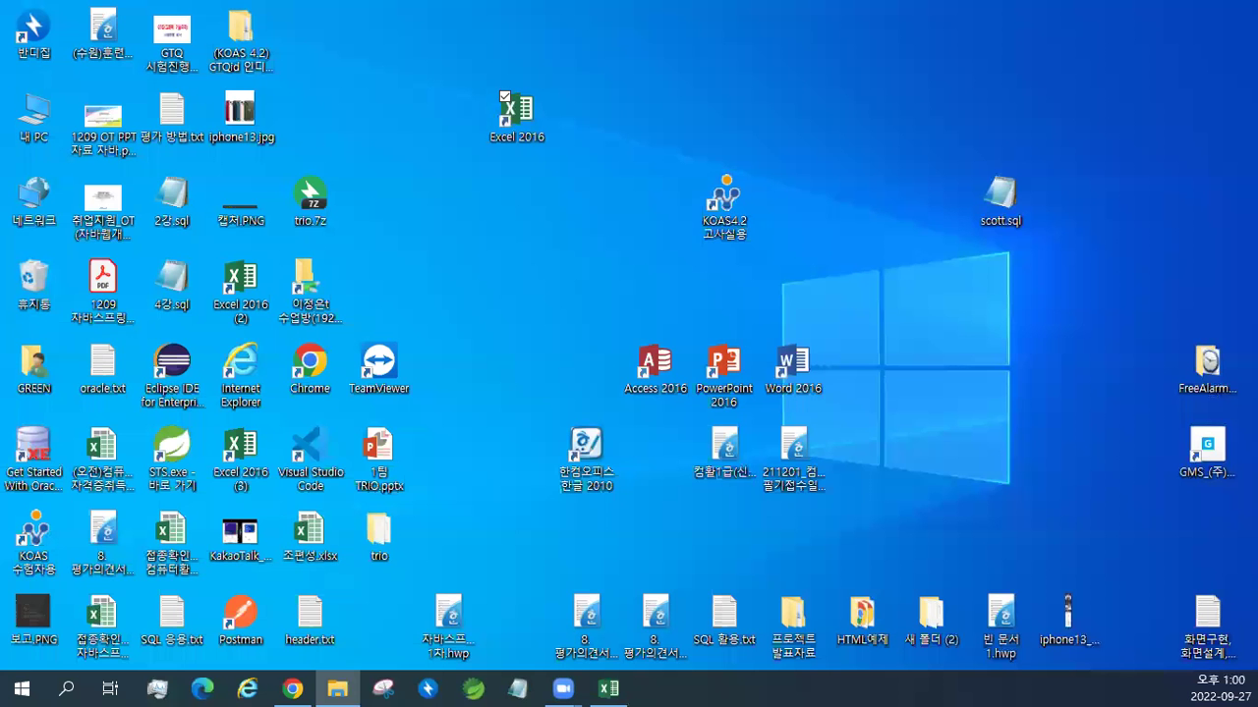